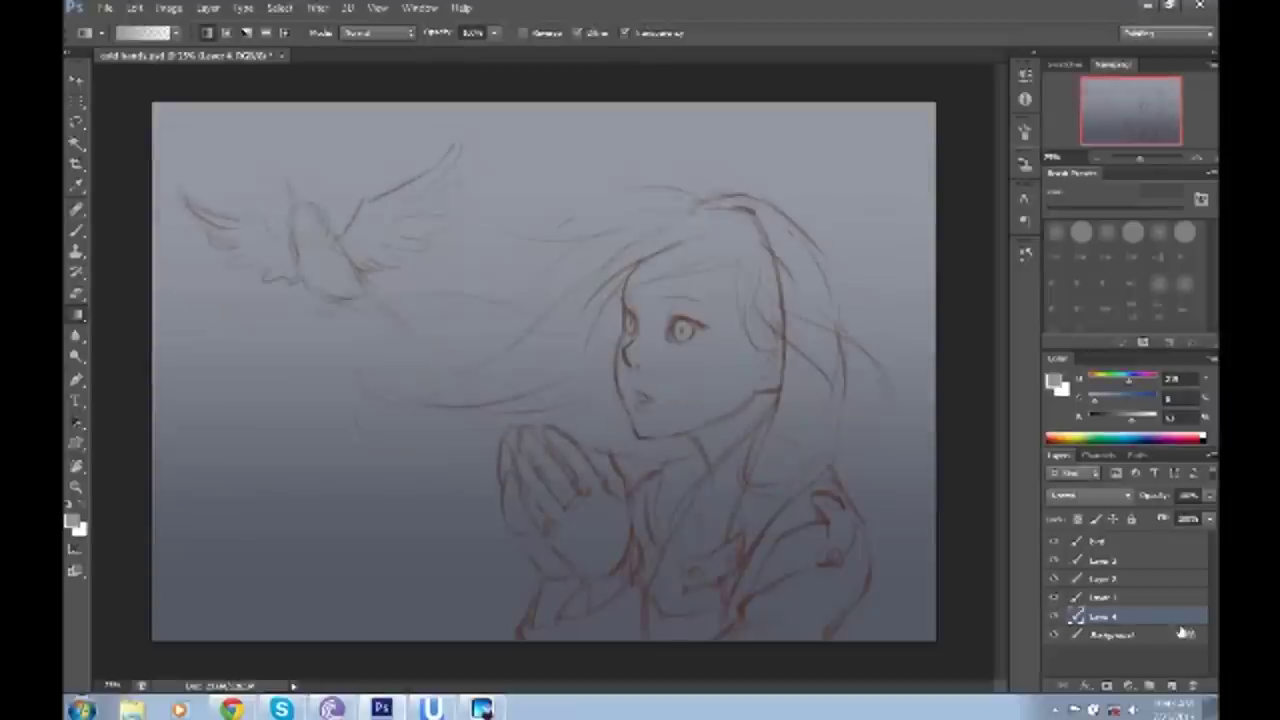
- Group Layer 4, rename the group, and brush a skin-tone outline along face, jaw and neck
{"action": "key", "text": "ctrl+g"}
{"action": "double_click", "coordinate": [1112, 618]}
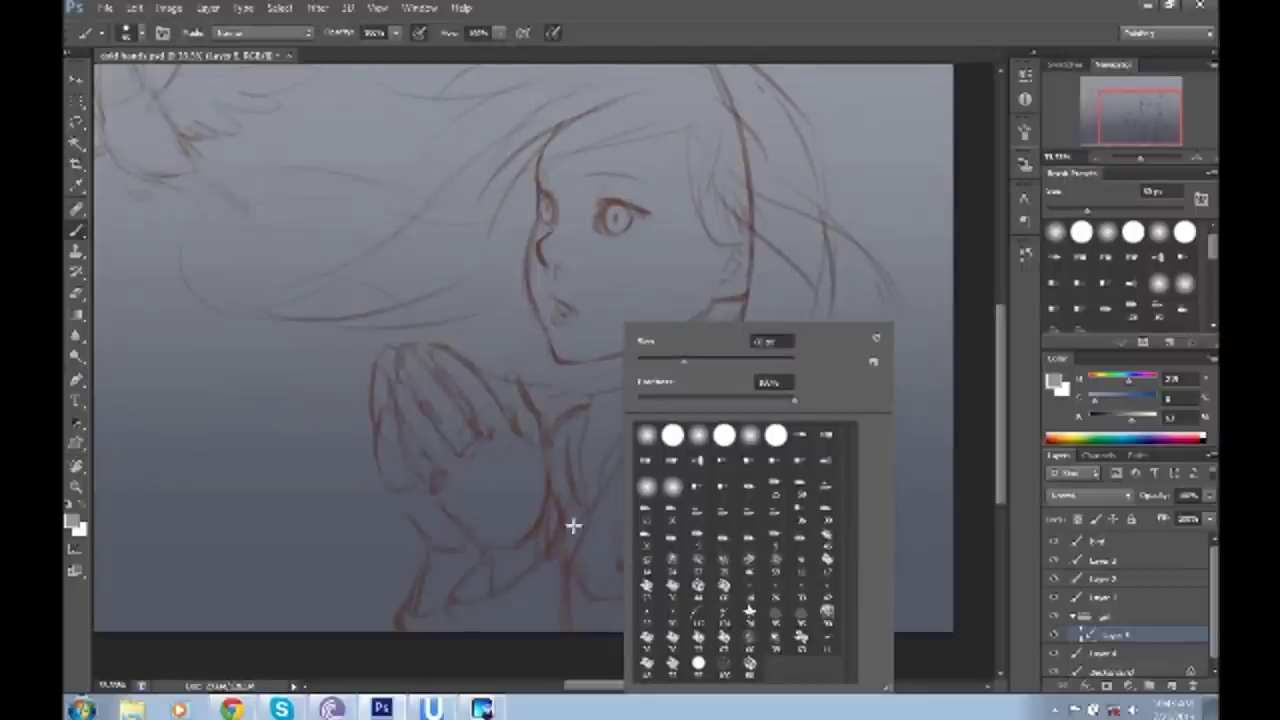
{"action": "left_click_drag", "start_coordinate": [505, 185], "coordinate": [680, 325]}
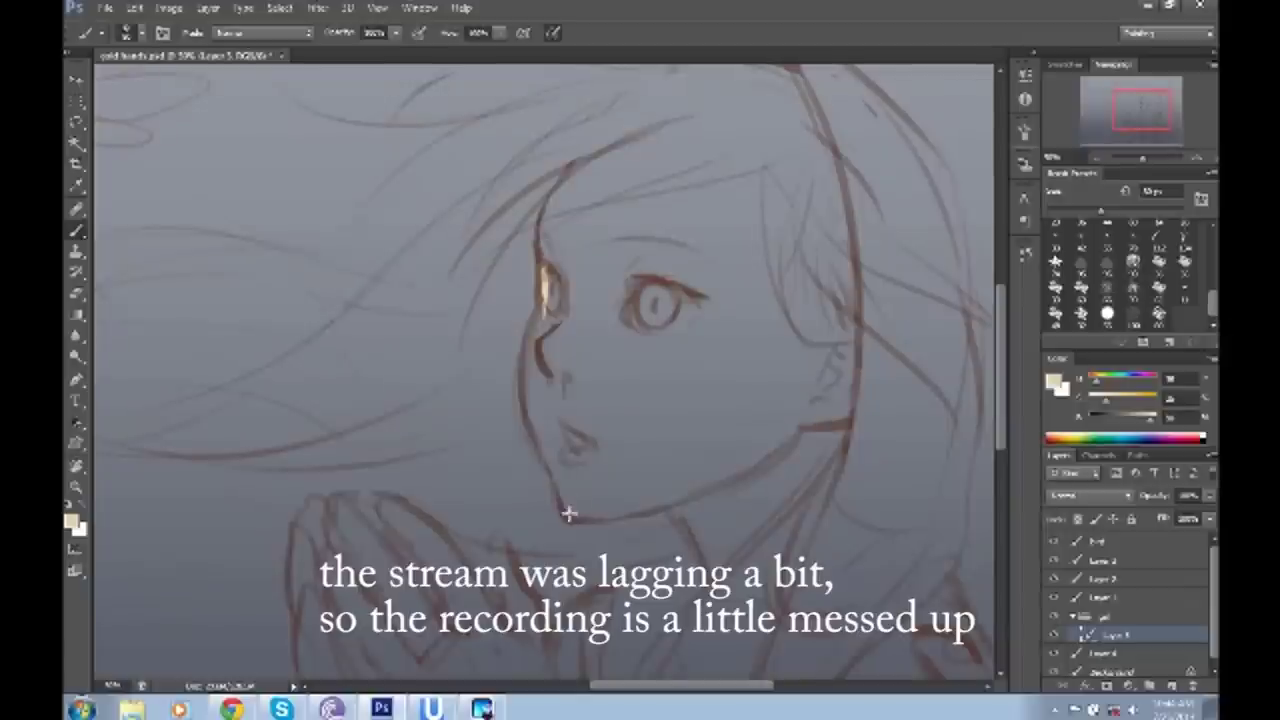
{"action": "left_click_drag", "start_coordinate": [605, 132], "coordinate": [565, 515]}
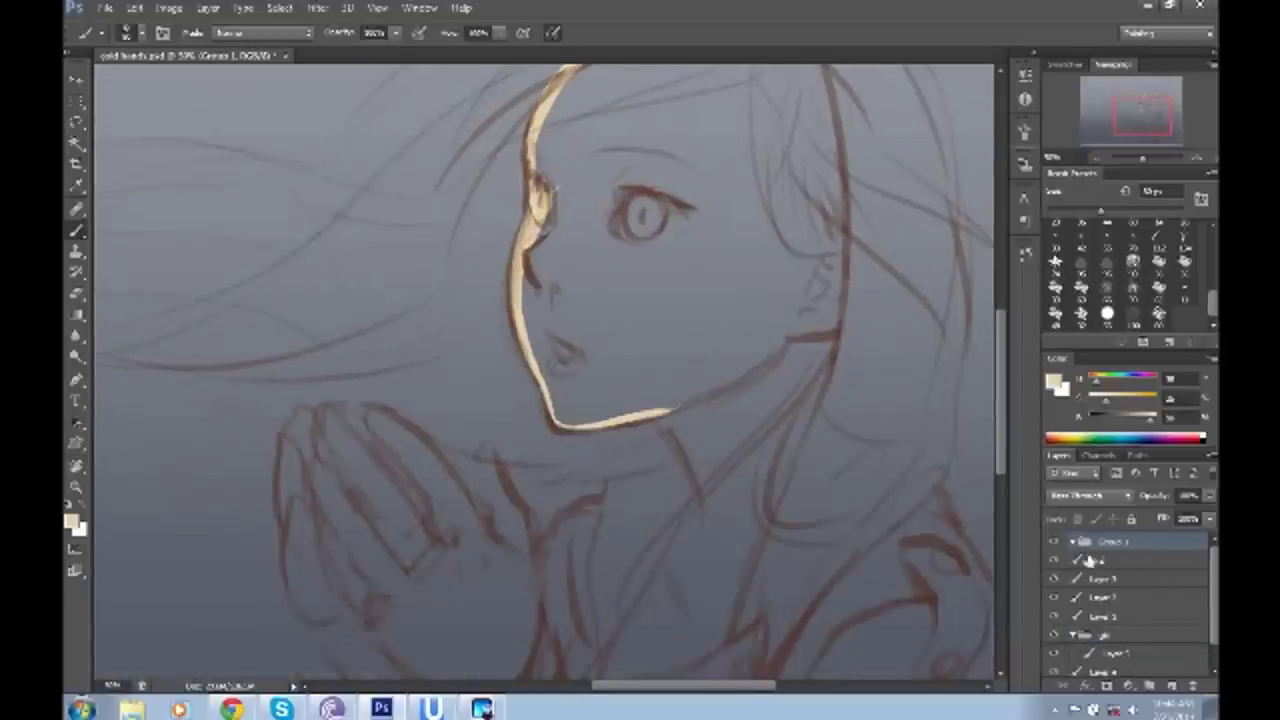
{"action": "left_click_drag", "start_coordinate": [680, 410], "coordinate": [758, 376]}
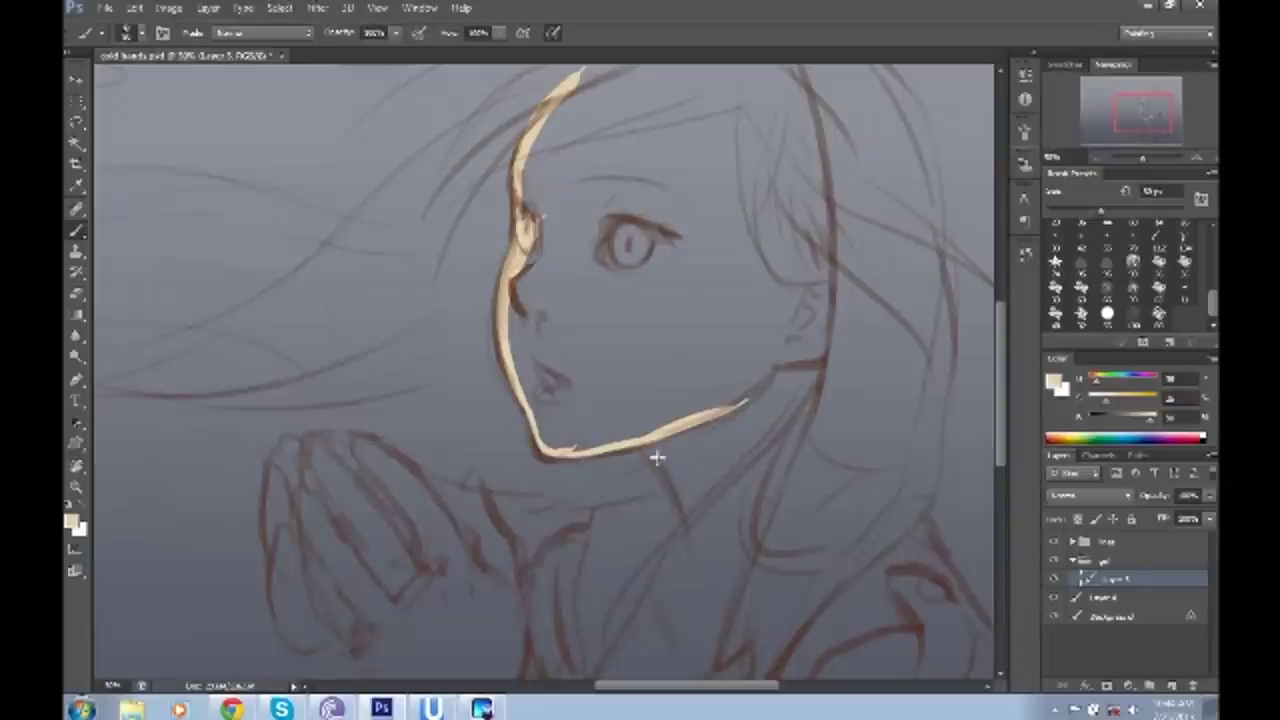
{"action": "left_click_drag", "start_coordinate": [486, 387], "coordinate": [446, 552]}
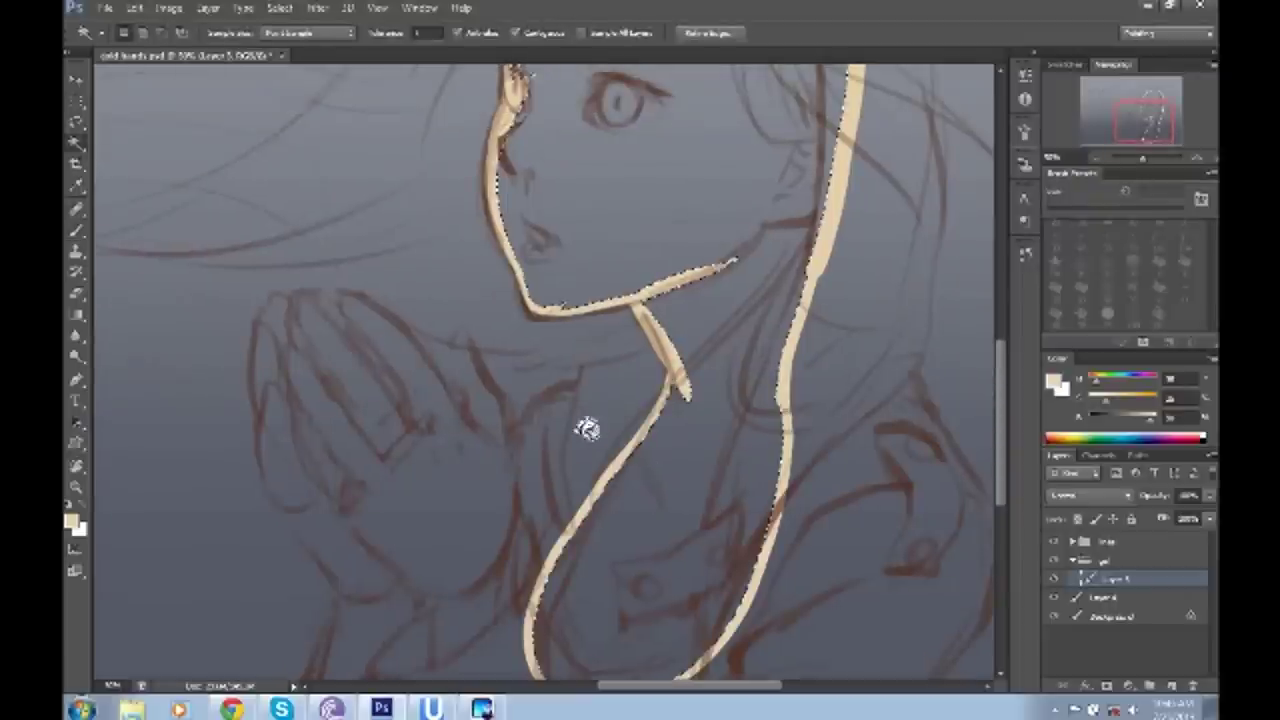
- Hide the sketch group and fill the face and neck with flat skin tone
{"action": "key", "text": "e"}
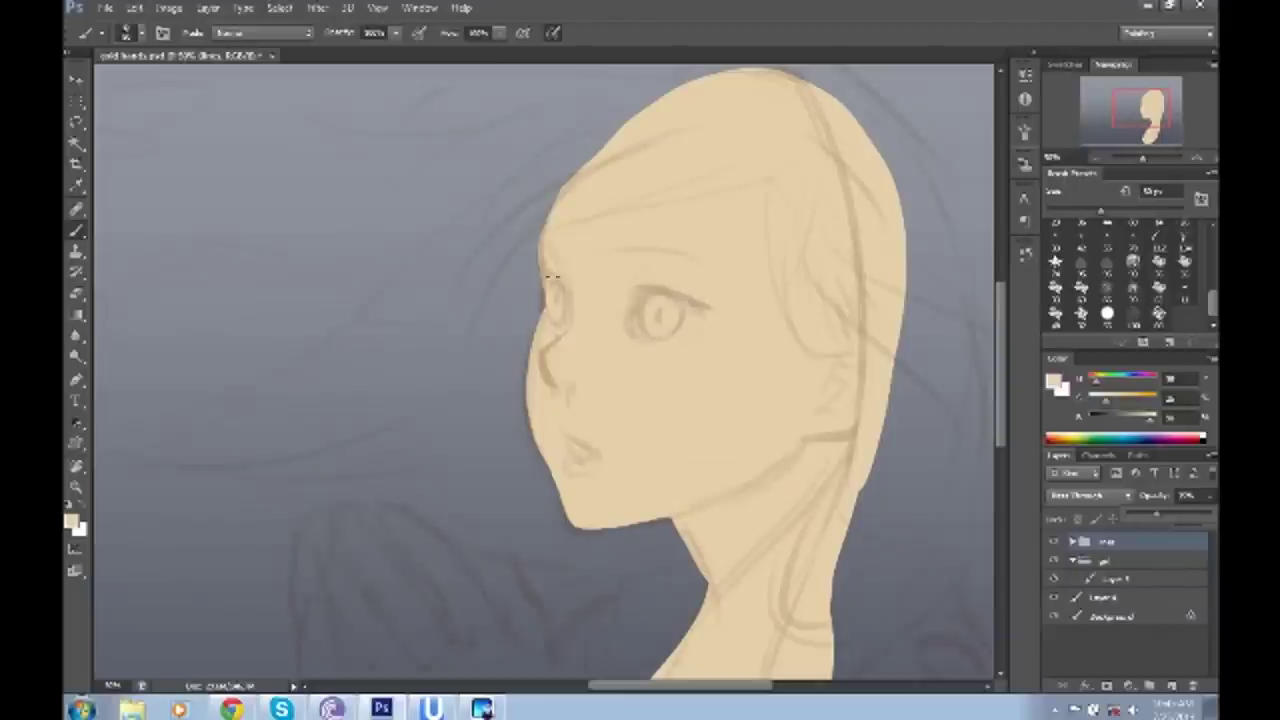
{"action": "key", "text": "alt+bracketleft"}
{"action": "key", "text": "alt+bracketleft"}
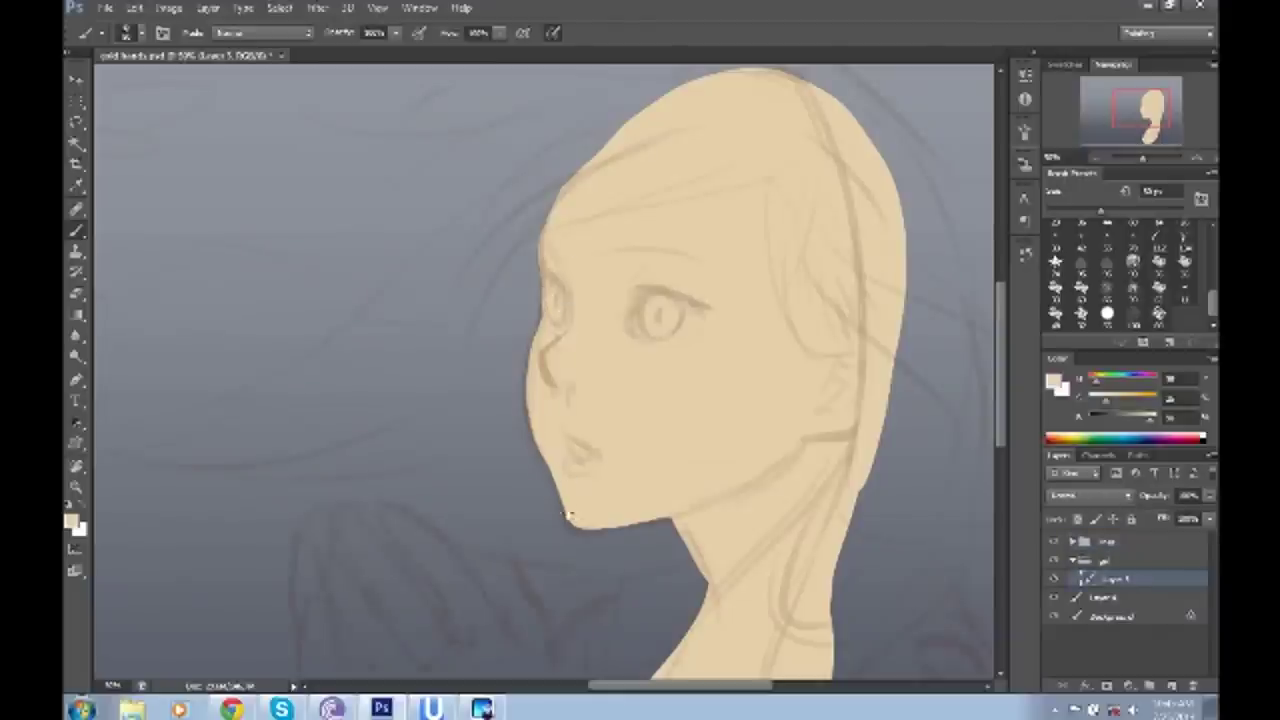
{"action": "left_click", "coordinate": [1054, 542]}
{"action": "key", "text": "e"}
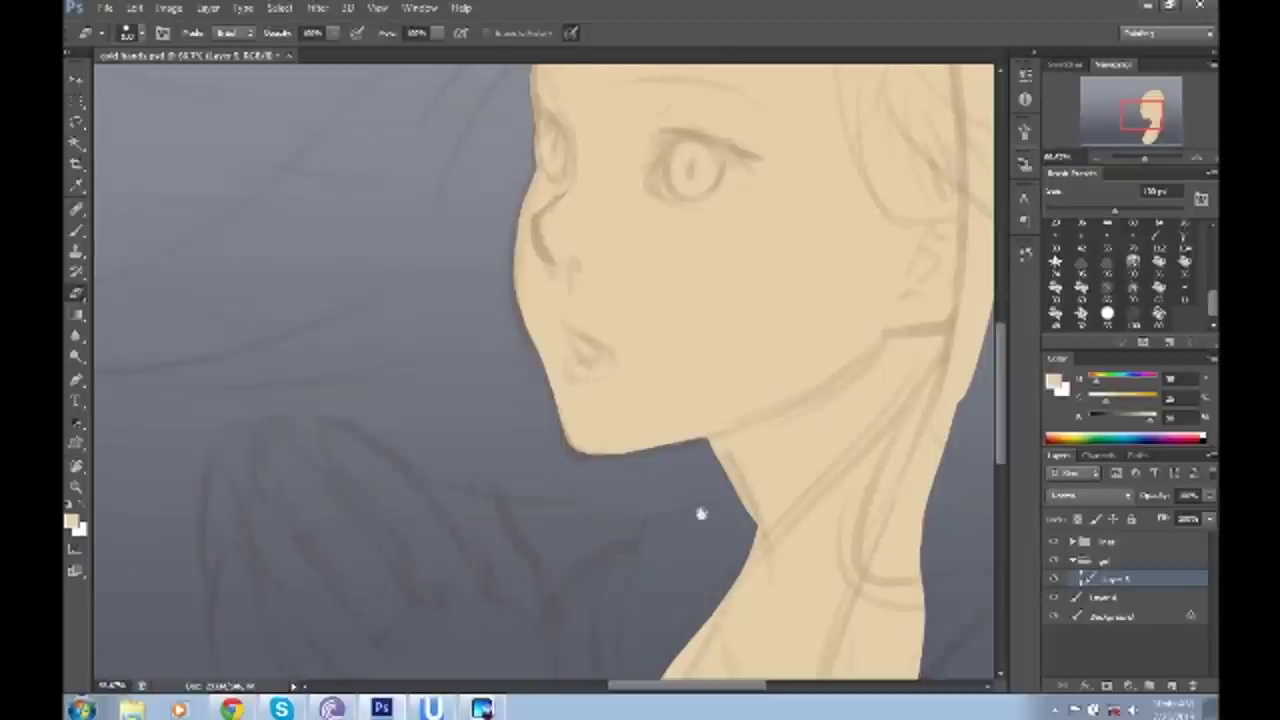
{"action": "scroll", "coordinate": [490, 180], "scroll_direction": "up", "scroll_amount": 3}
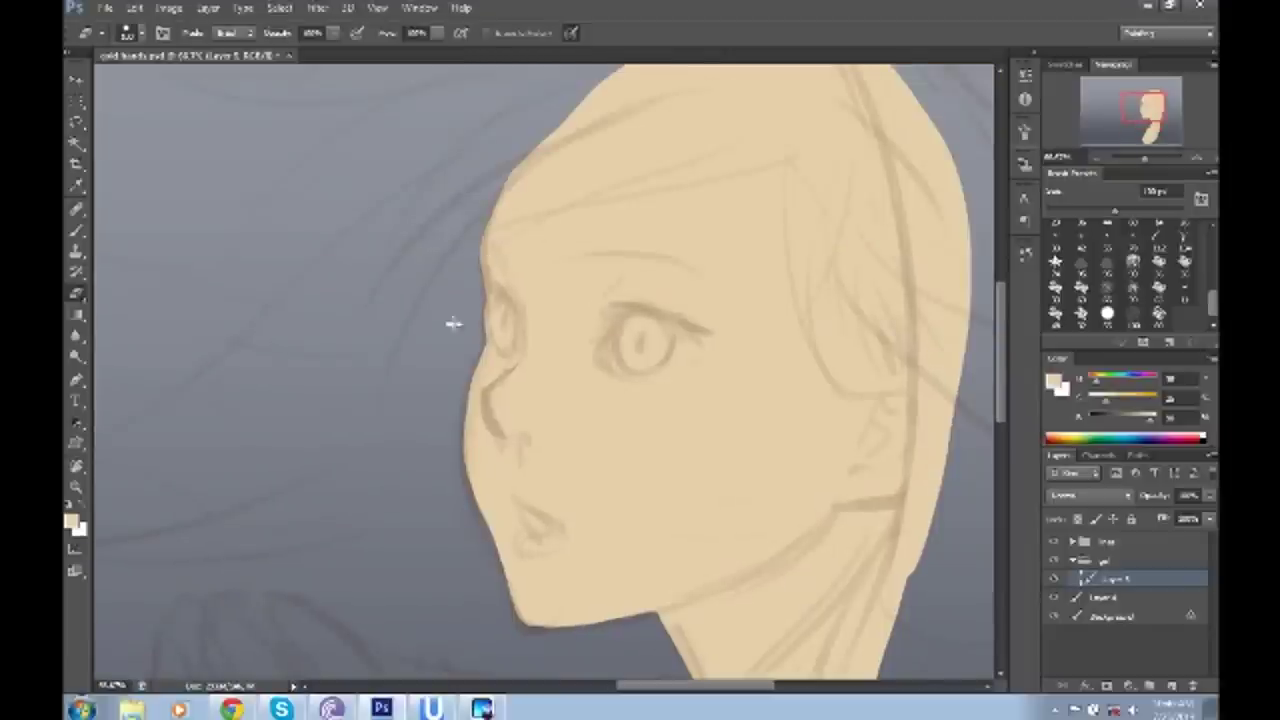
{"action": "scroll", "coordinate": [453, 323], "scroll_direction": "up", "scroll_amount": 1}
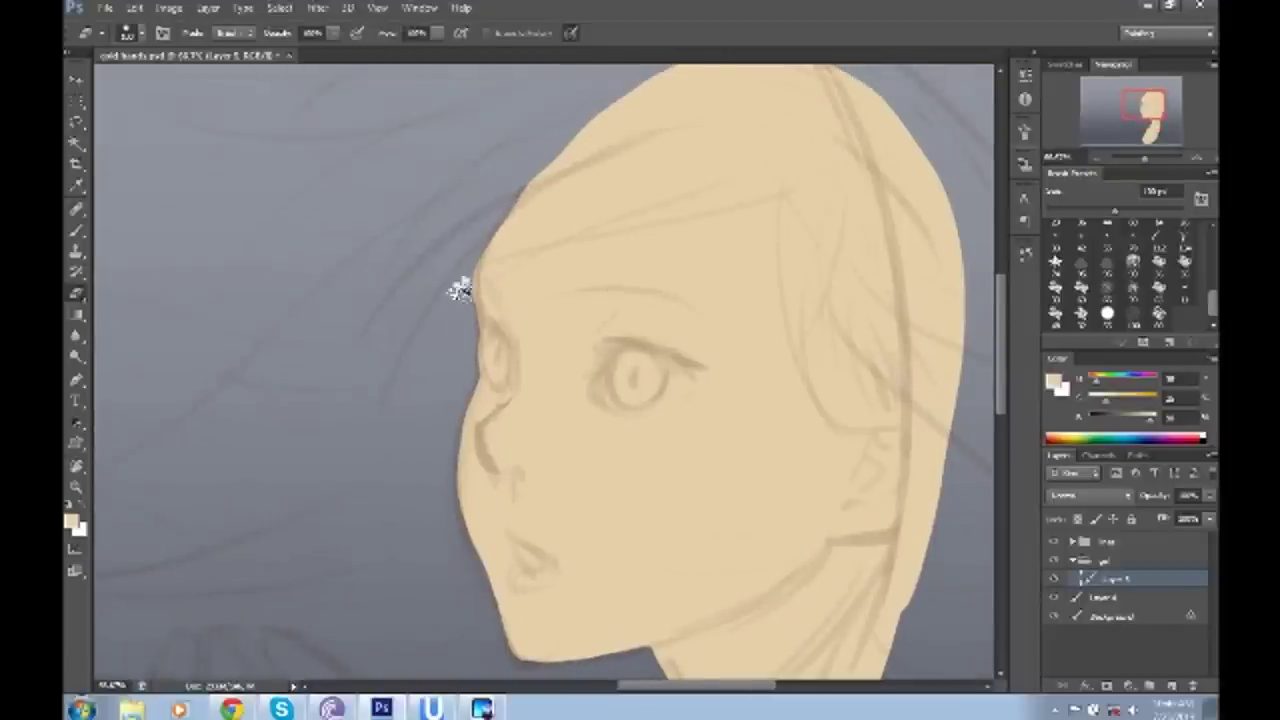
{"action": "scroll", "coordinate": [459, 289], "scroll_direction": "down", "scroll_amount": 1}
{"action": "key", "text": "b"}
{"action": "scroll", "coordinate": [491, 234], "scroll_direction": "down", "scroll_amount": 2}
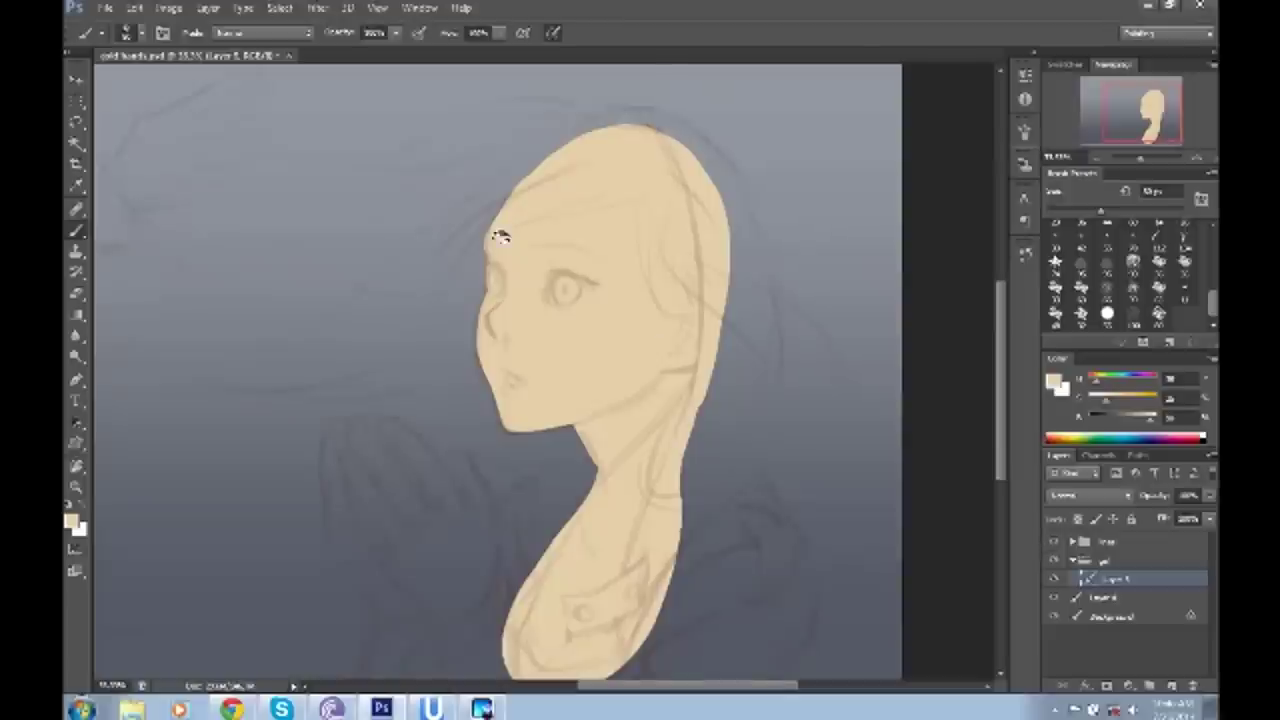
{"action": "scroll", "coordinate": [464, 262], "scroll_direction": "up", "scroll_amount": 3}
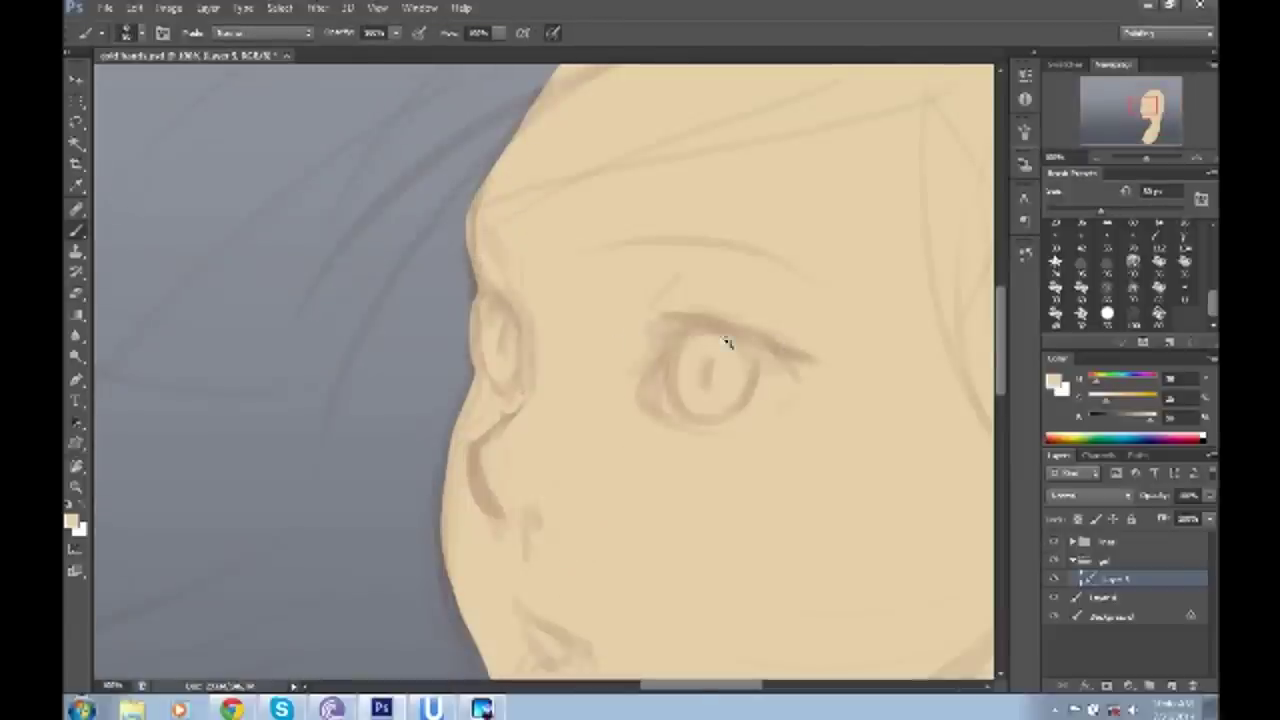
- Erase stray edges of the profile, then zoom out to the whole figure and back to the face
{"action": "key", "text": "e"}
{"action": "scroll", "coordinate": [588, 230], "scroll_direction": "left", "scroll_amount": 2}
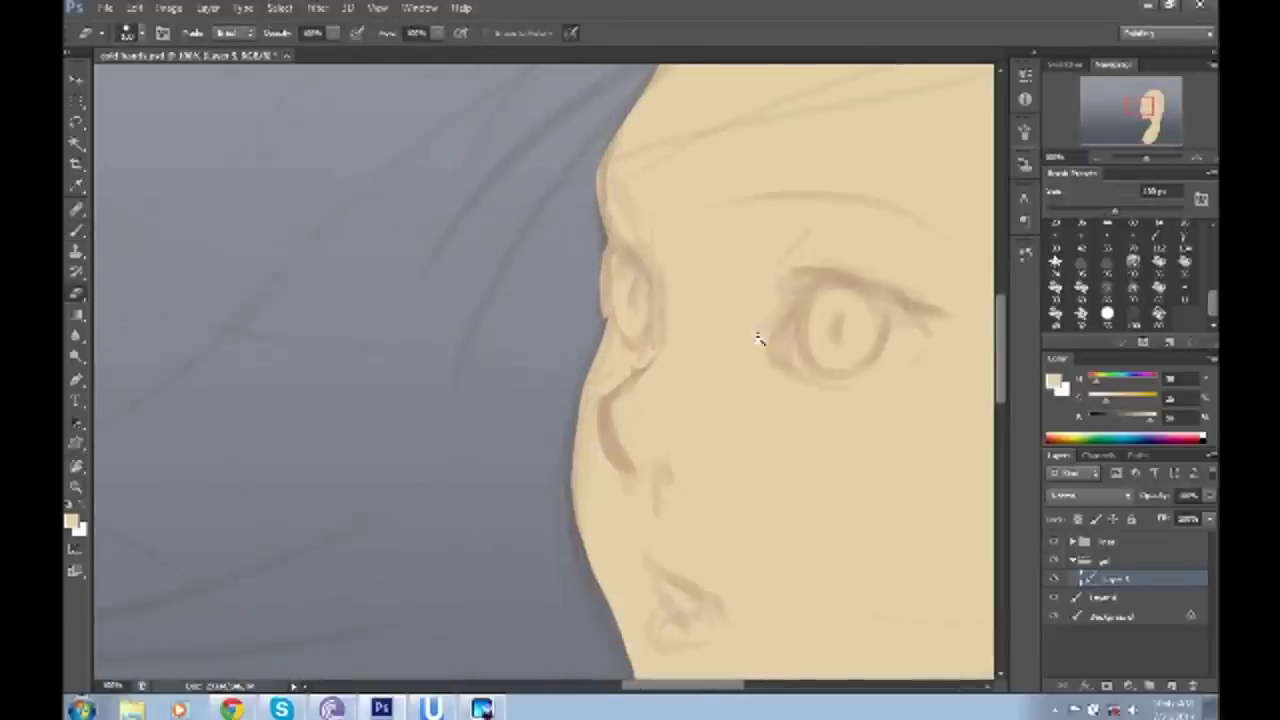
{"action": "key", "text": "z"}
{"action": "left_click_drag", "start_coordinate": [760, 337], "coordinate": [591, 353]}
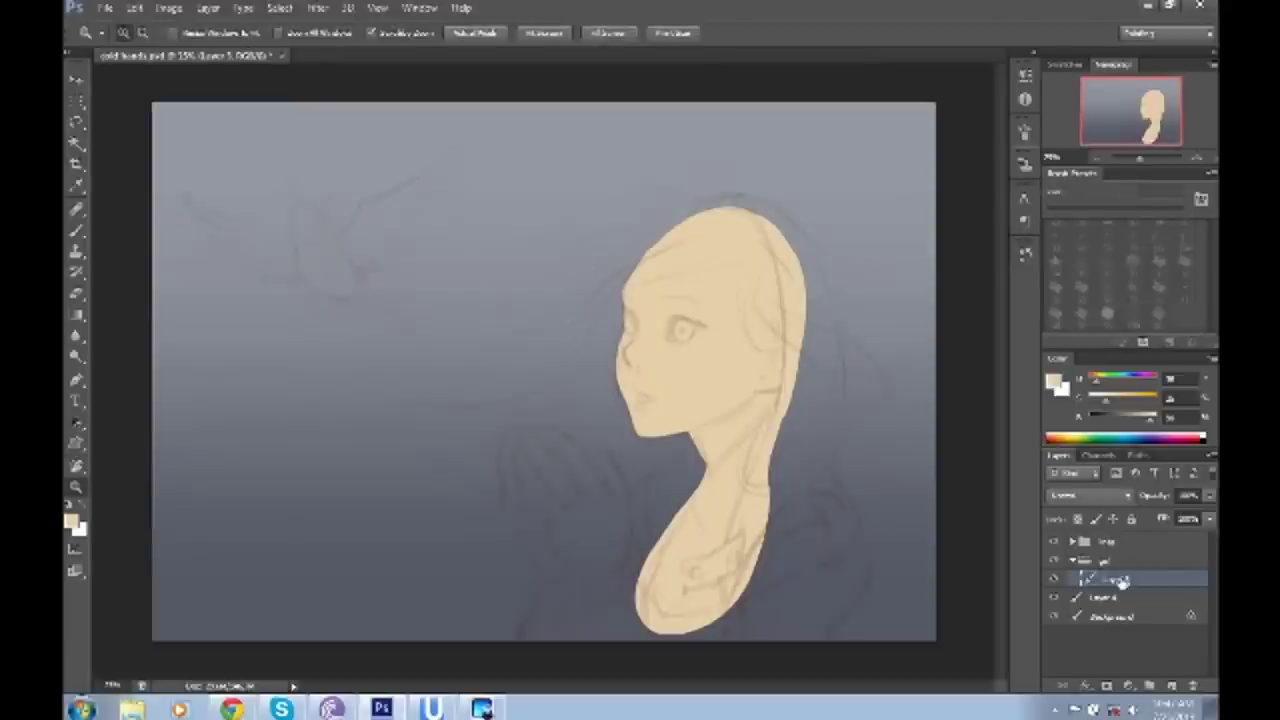
{"action": "left_click", "coordinate": [600, 500]}
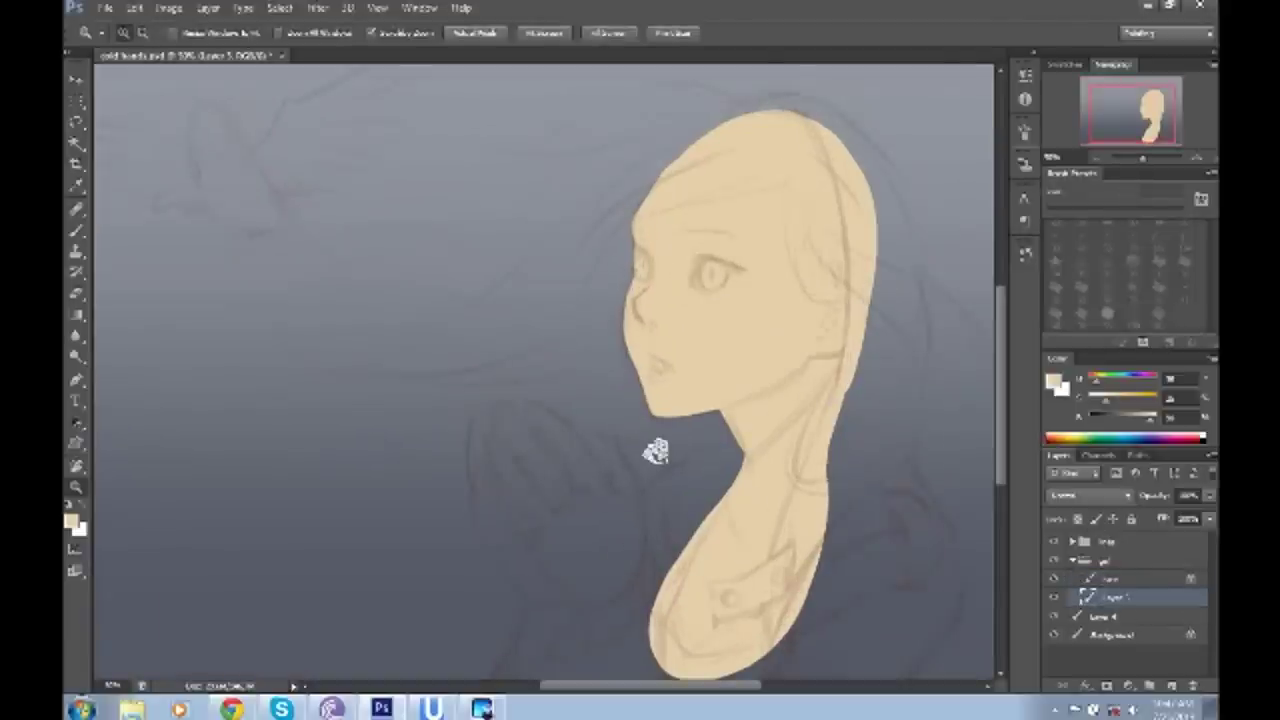
- Outline the raised hand's fingers, thumb and edge down to the wrist in skin tone
{"action": "left_click", "coordinate": [463, 316]}
{"action": "key", "text": "b"}
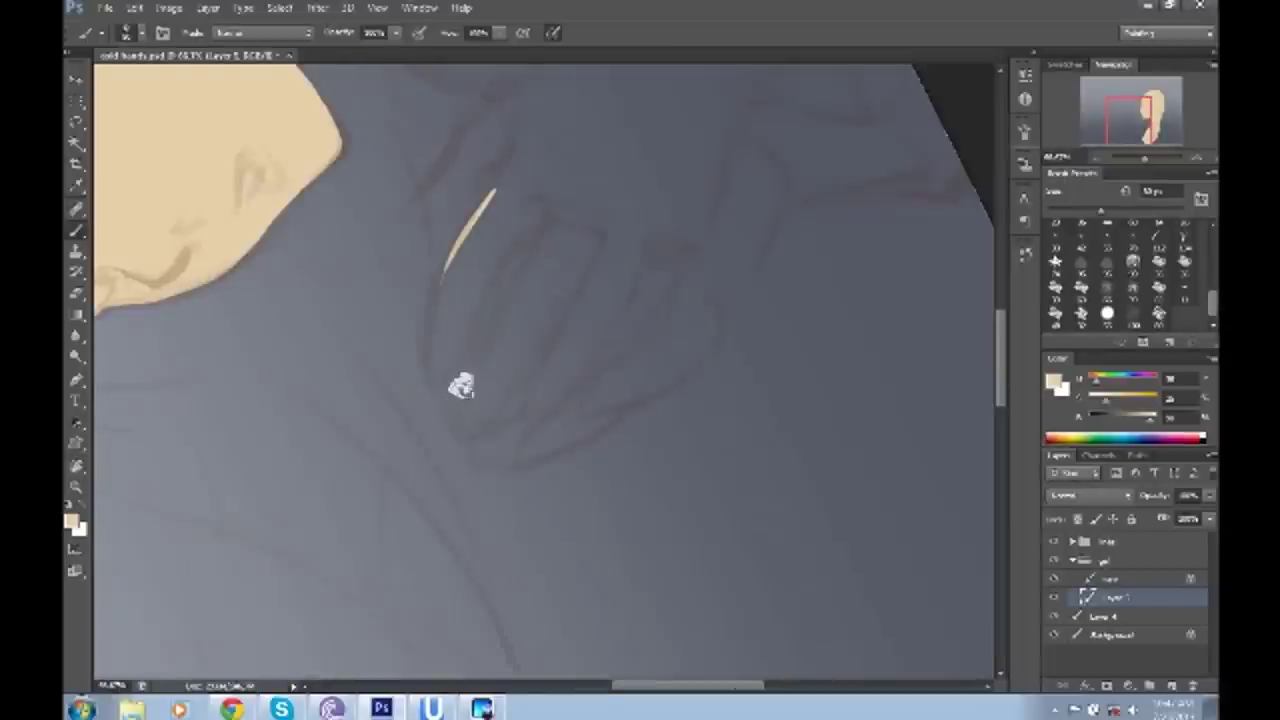
{"action": "left_click_drag", "start_coordinate": [493, 192], "coordinate": [510, 287]}
{"action": "left_click_drag", "start_coordinate": [555, 196], "coordinate": [527, 366]}
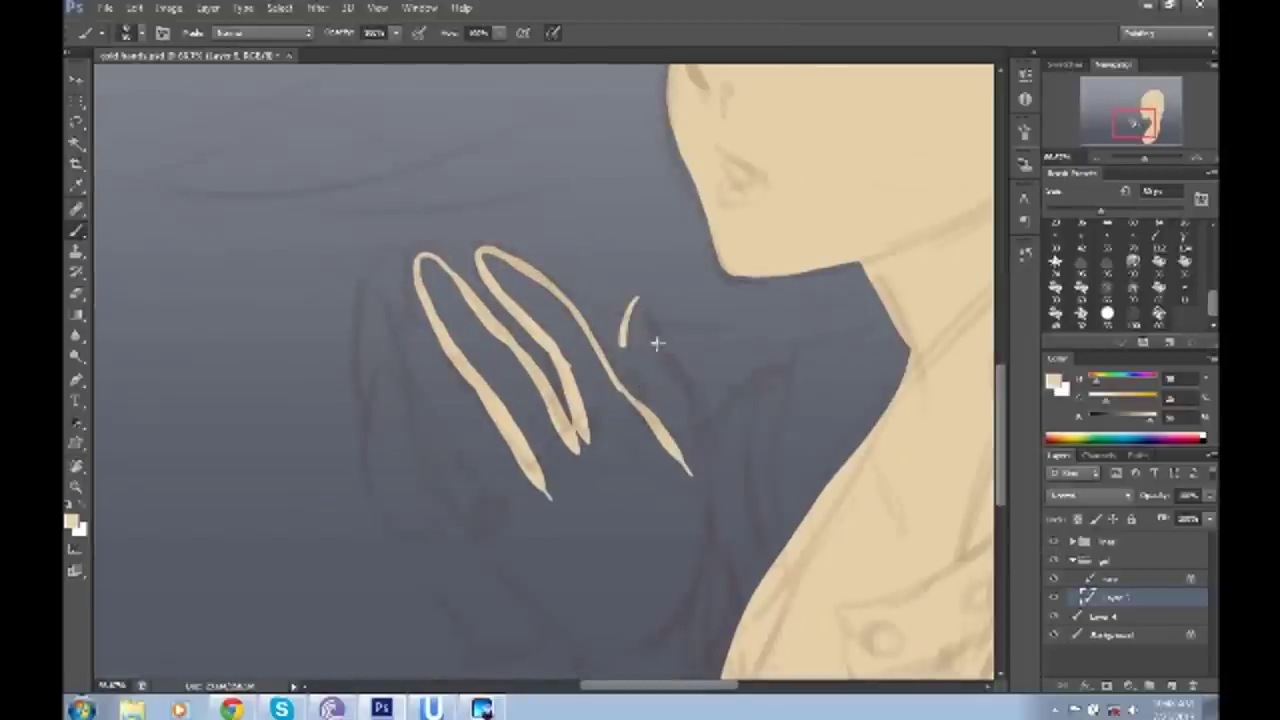
{"action": "left_click_drag", "start_coordinate": [705, 425], "coordinate": [646, 303]}
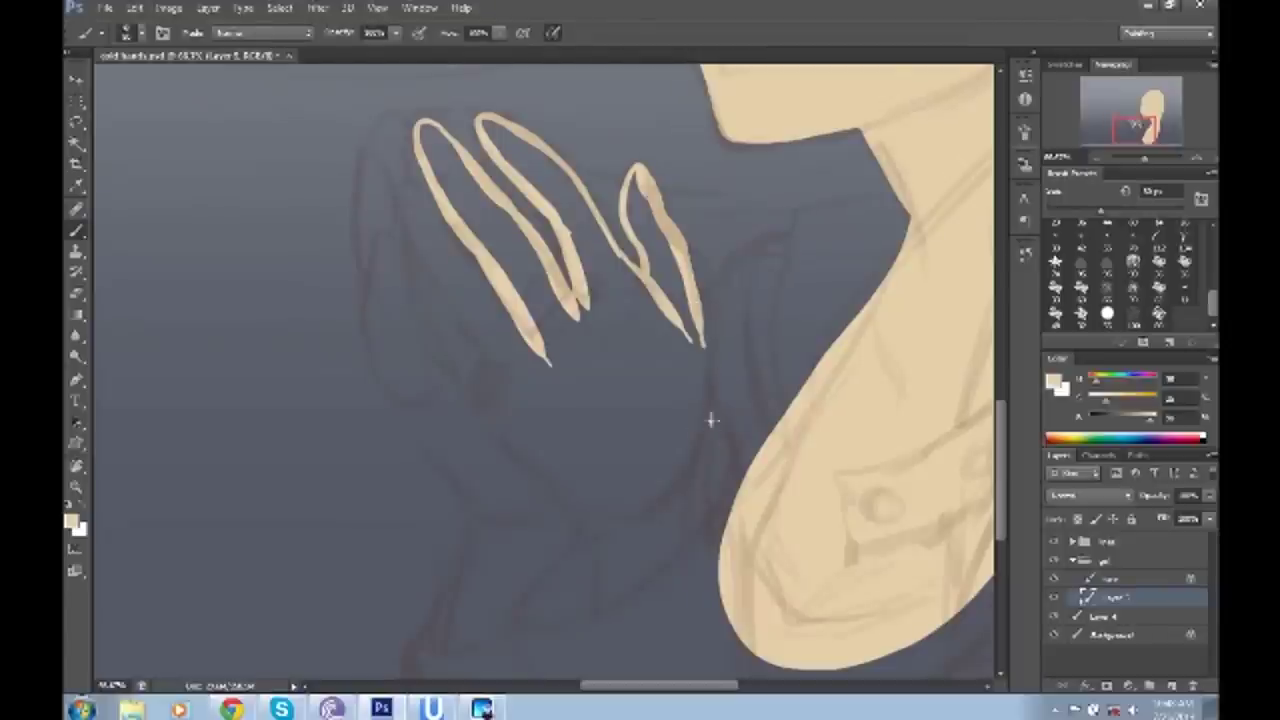
{"action": "left_click_drag", "start_coordinate": [704, 345], "coordinate": [700, 530]}
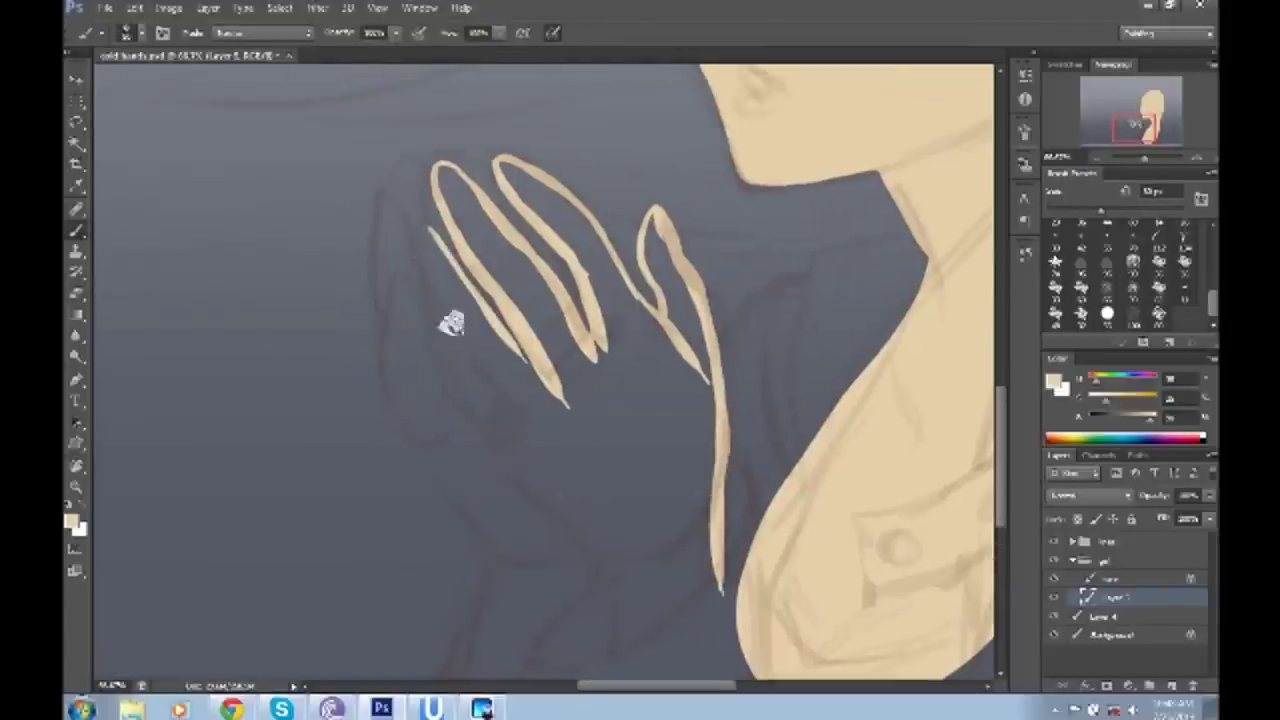
{"action": "left_click_drag", "start_coordinate": [540, 432], "coordinate": [412, 238]}
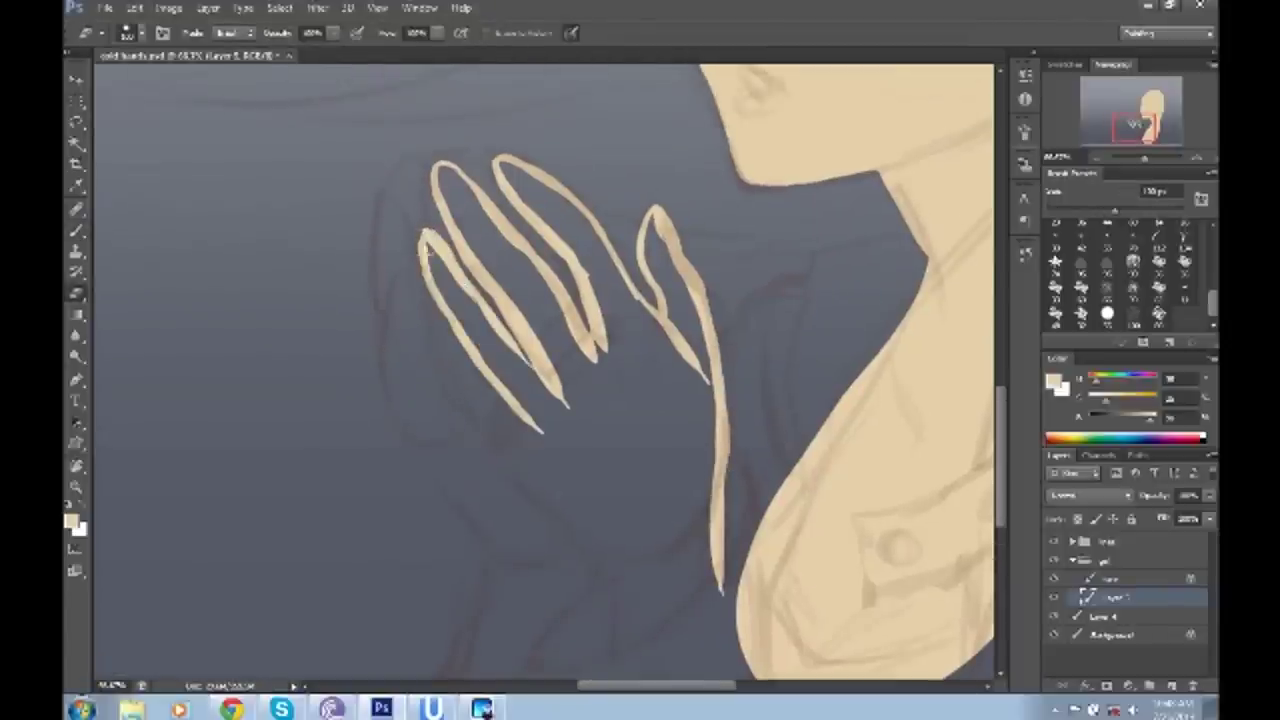
- Fill the hand and wrist with flat skin tone, undoing a stray chin stroke and erasing finger edges
{"action": "left_click", "coordinate": [1053, 541]}
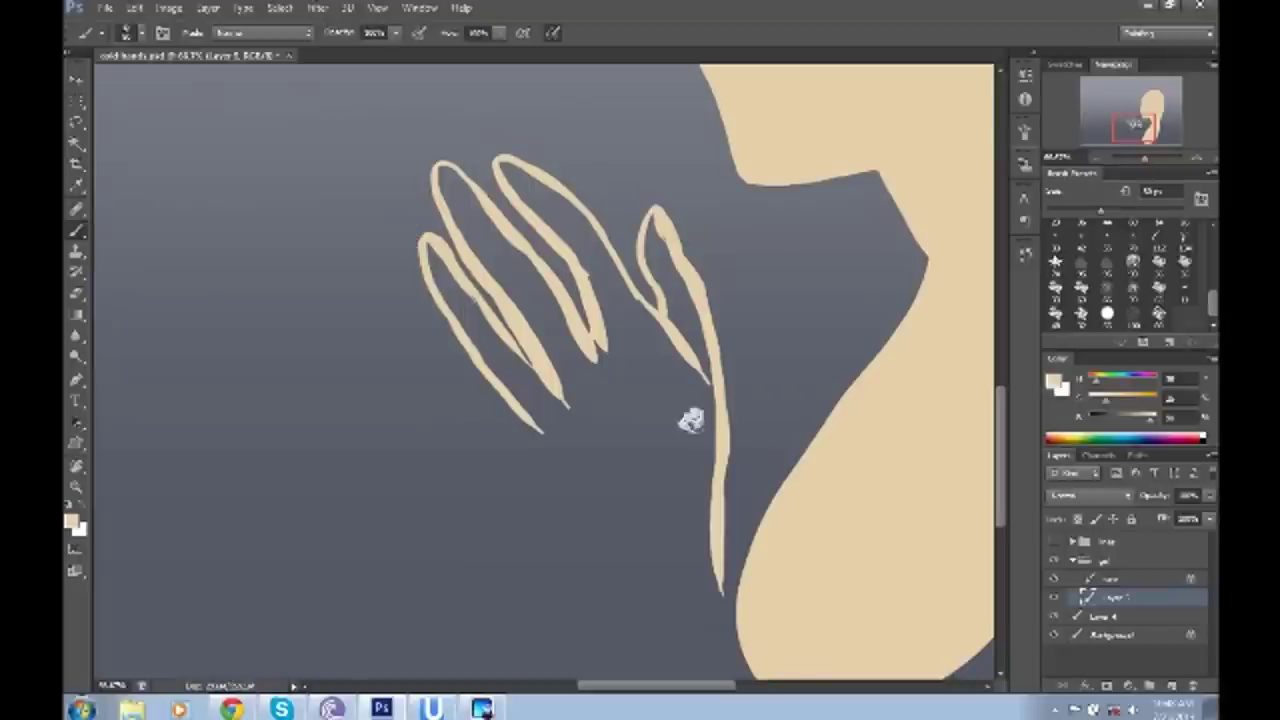
{"action": "key", "text": "ctrl+z"}
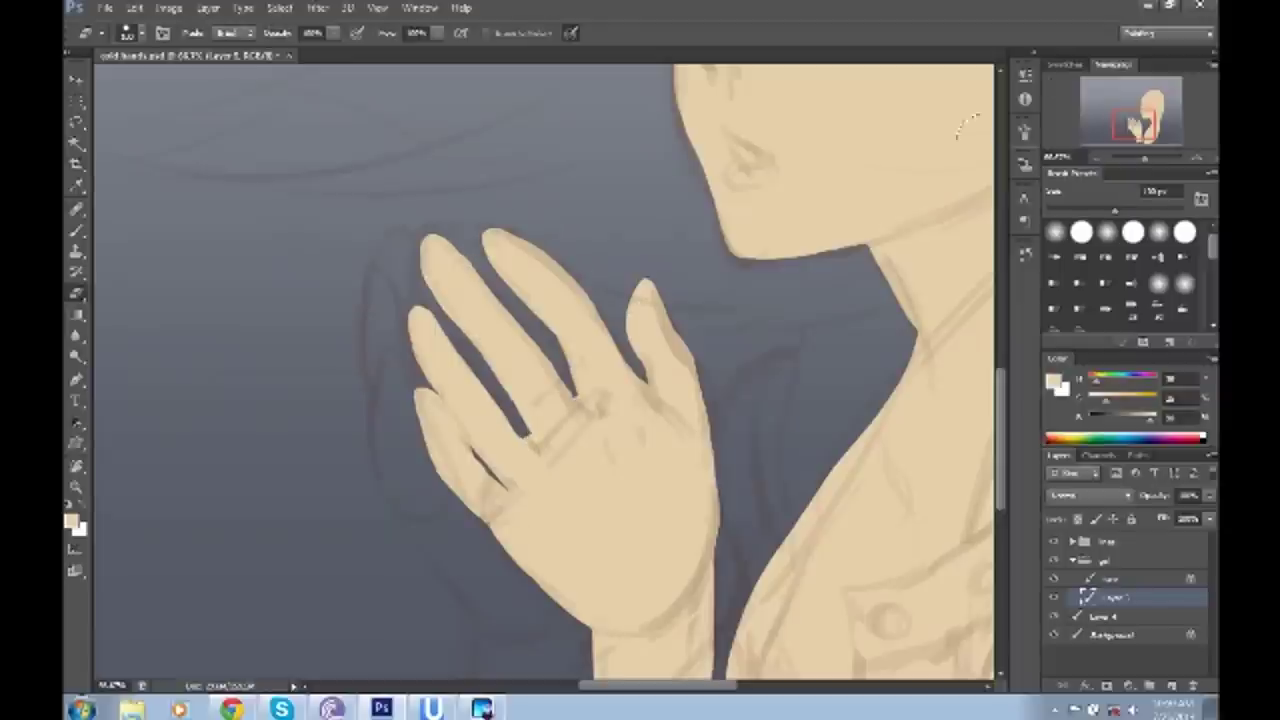
{"action": "key", "text": "F5"}
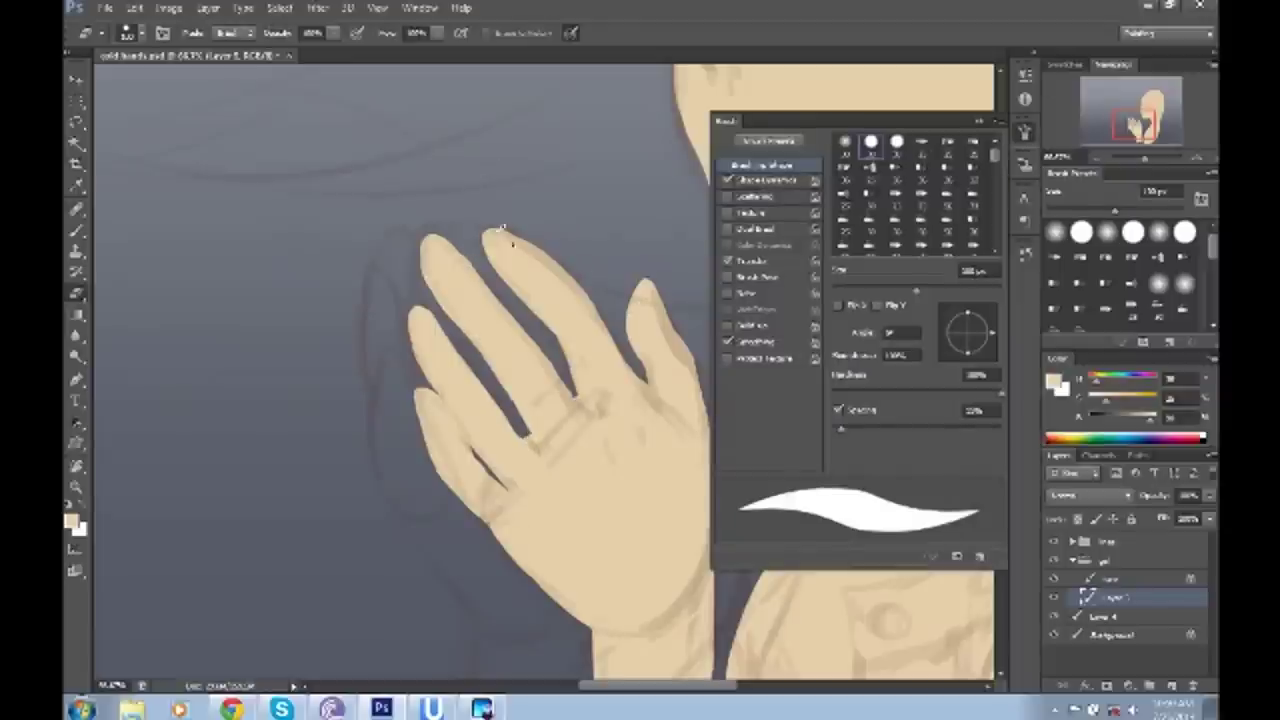
{"action": "left_click_drag", "start_coordinate": [645, 190], "coordinate": [700, 285]}
{"action": "key", "text": "F5"}
{"action": "key", "text": "b"}
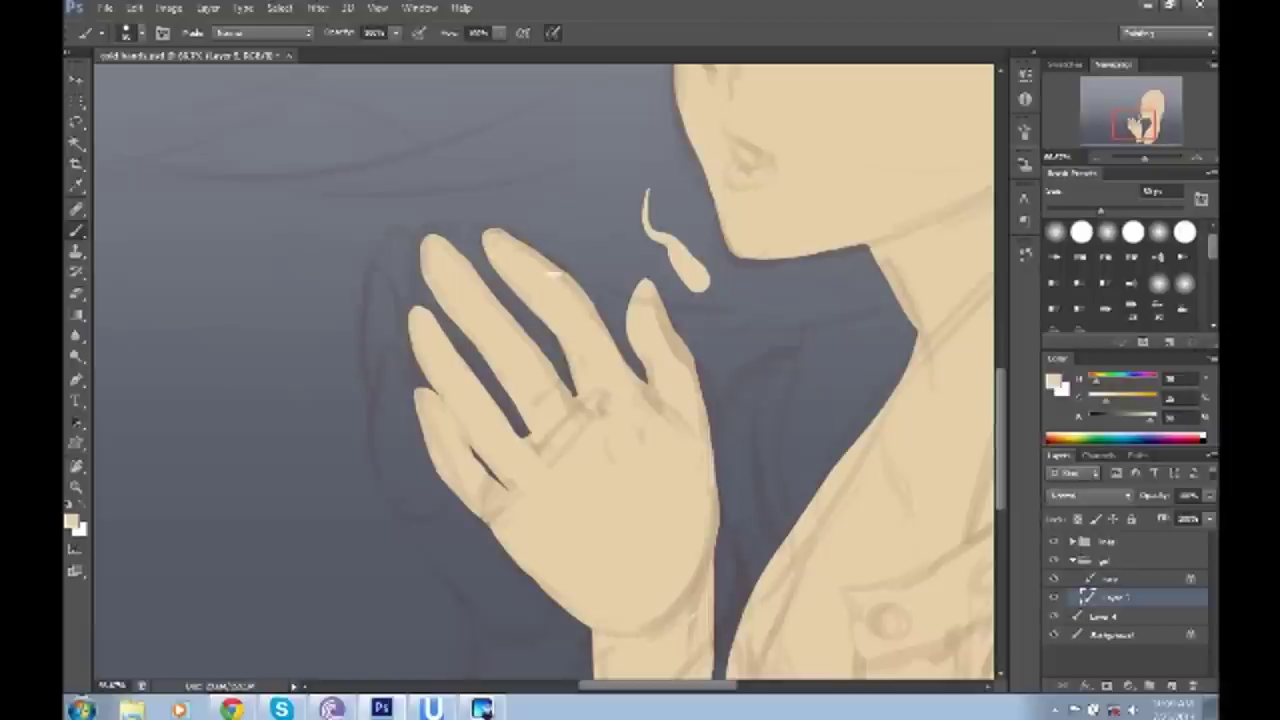
{"action": "key", "text": "ctrl+z"}
{"action": "left_click_drag", "start_coordinate": [675, 335], "coordinate": [647, 359]}
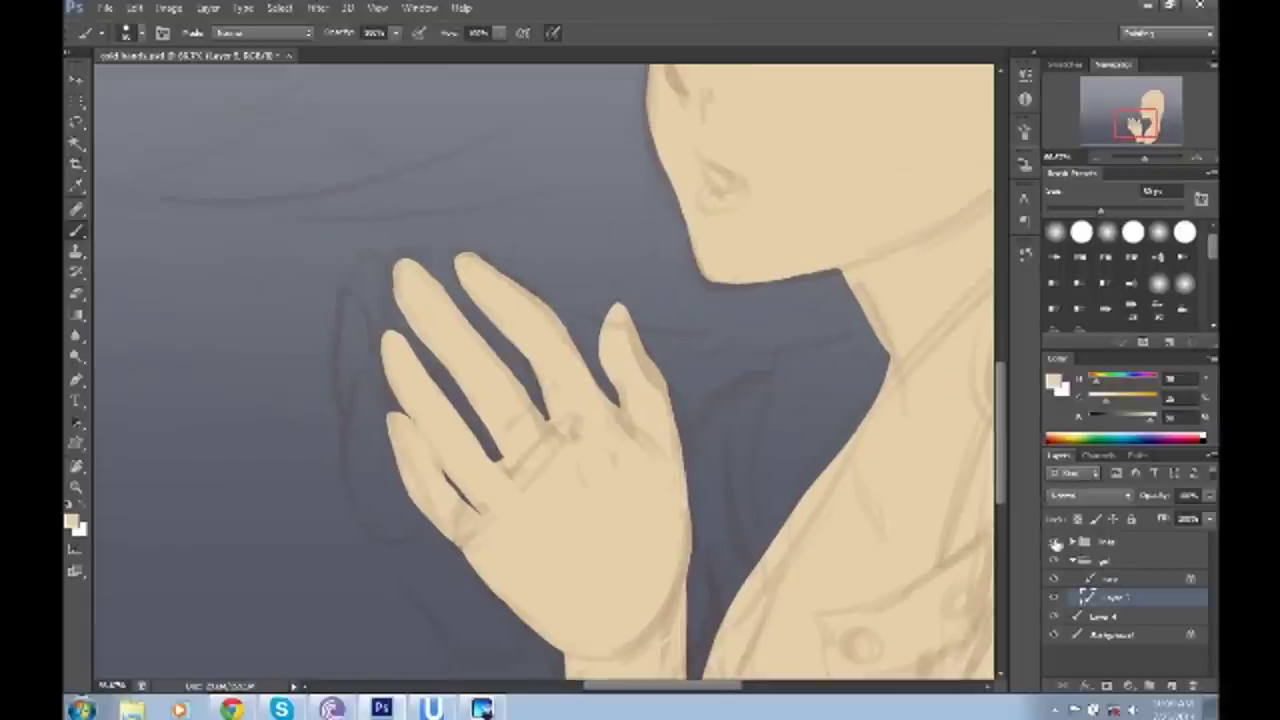
{"action": "key", "text": "e"}
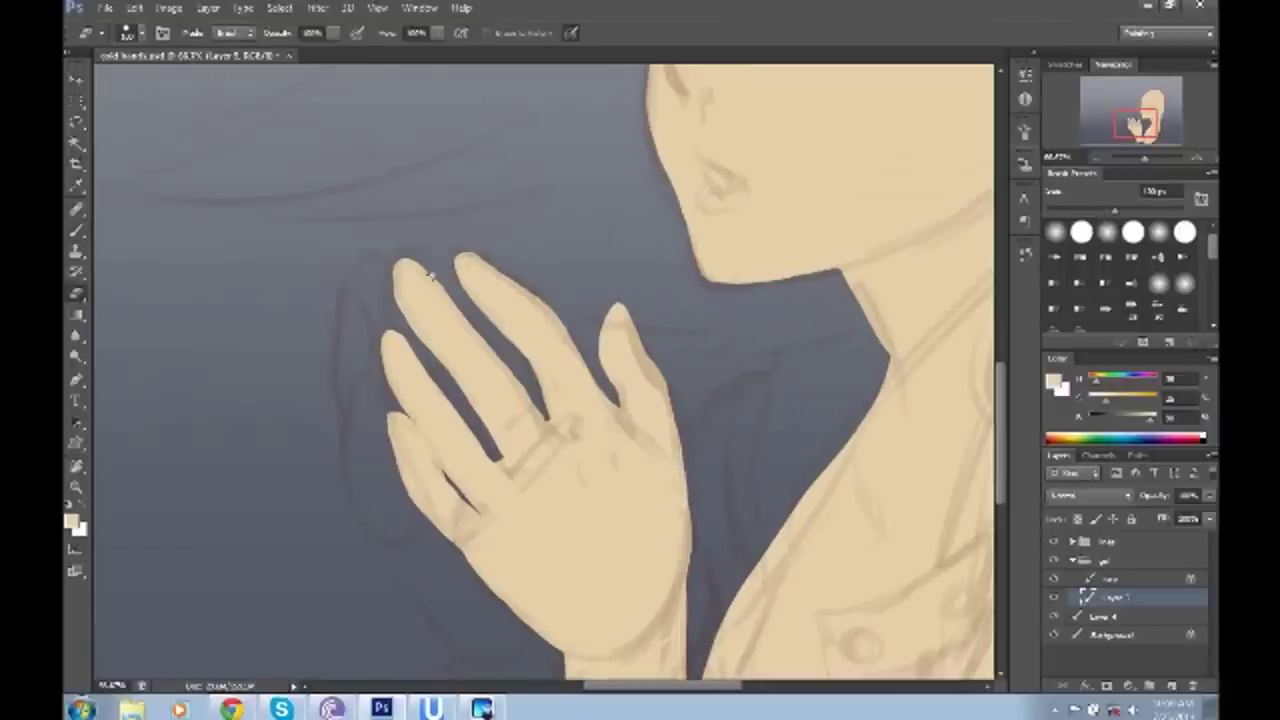
{"action": "key", "text": "b"}
{"action": "scroll", "coordinate": [588, 515], "scroll_direction": "down", "scroll_amount": 3}
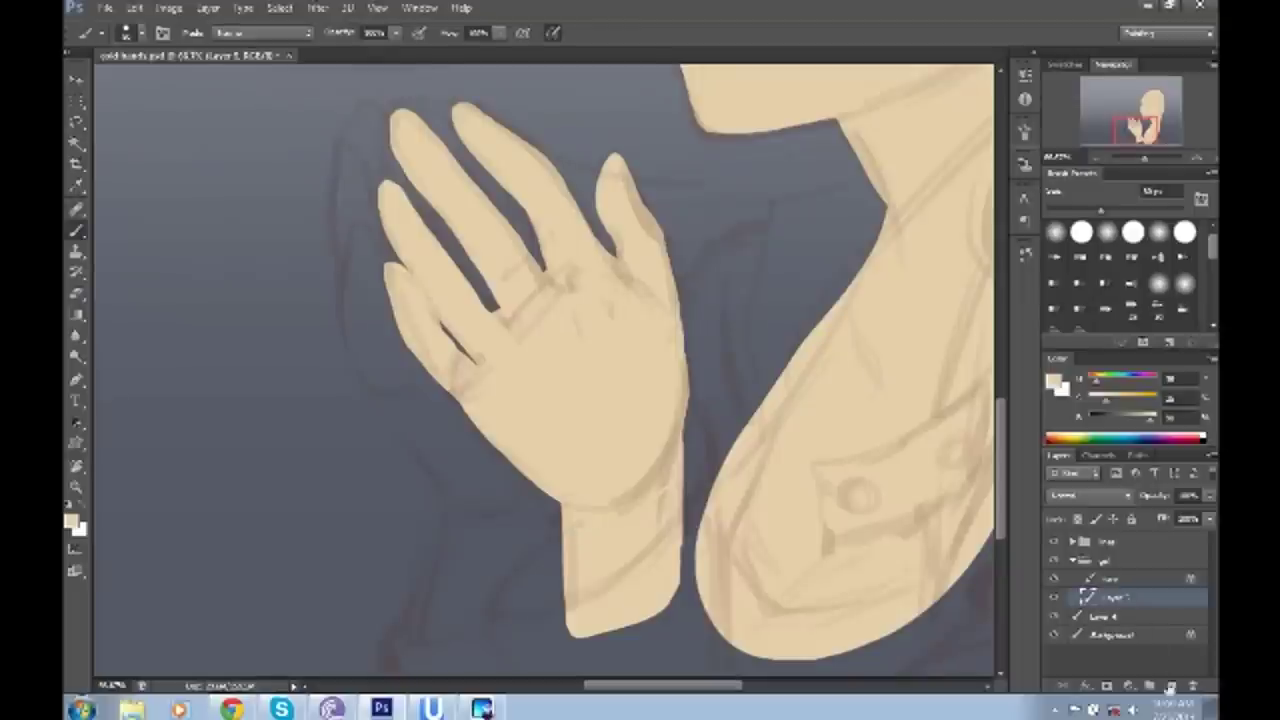
- Add and rename a new layer for the second hand, hiding the painted hand layer
{"action": "left_click", "coordinate": [1171, 688]}
{"action": "double_click", "coordinate": [1120, 616]}
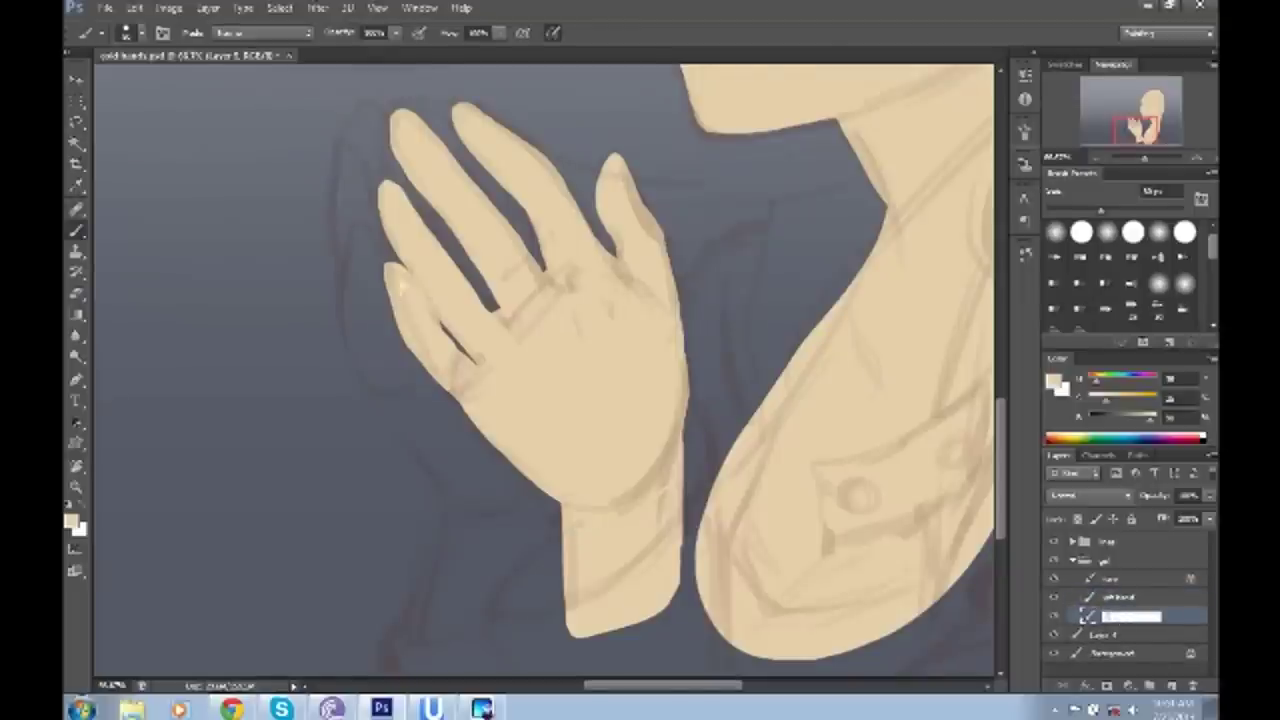
{"action": "left_click", "coordinate": [1053, 597]}
{"action": "scroll", "coordinate": [540, 370], "scroll_direction": "up", "scroll_amount": 3}
- Outline and fill the rear hand's fingers in the peach skin colour
{"action": "left_click_drag", "start_coordinate": [400, 328], "coordinate": [400, 252]}
{"action": "left_click_drag", "start_coordinate": [432, 365], "coordinate": [575, 648]}
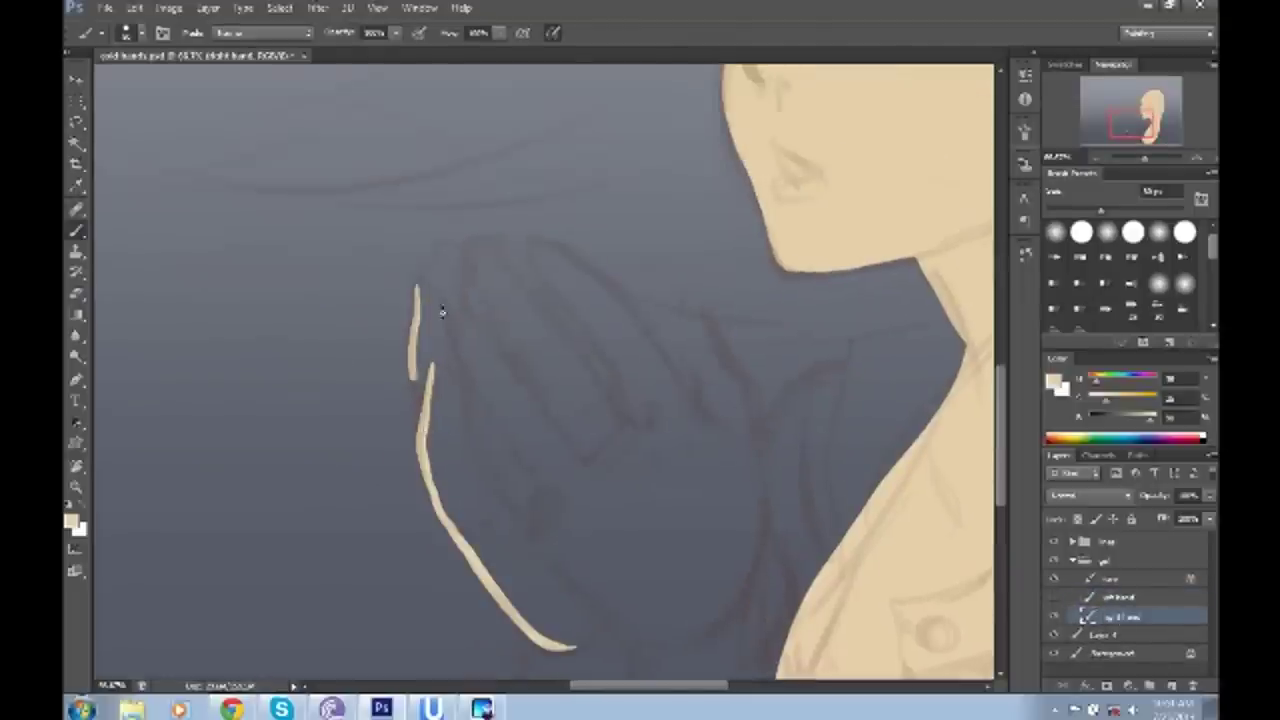
{"action": "left_click_drag", "start_coordinate": [415, 270], "coordinate": [430, 350]}
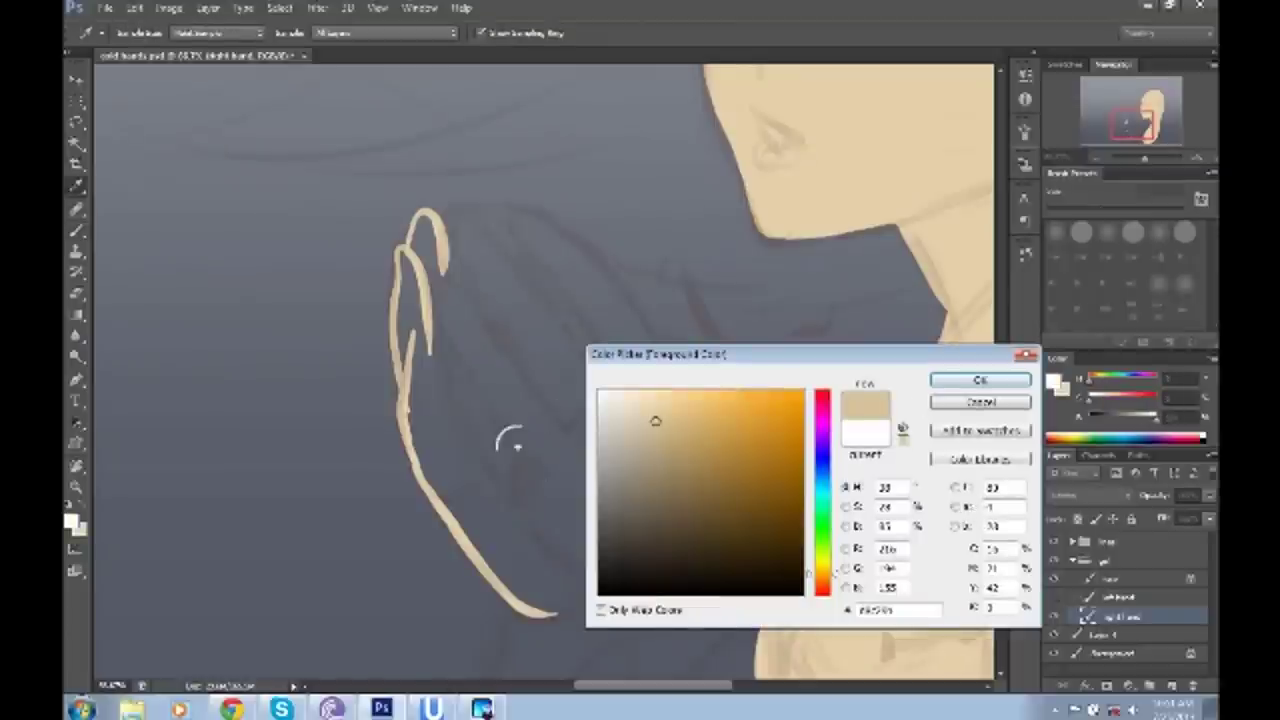
{"action": "mouse_move", "coordinate": [470, 220]}
{"action": "left_mouse_down"}
{"action": "mouse_move", "coordinate": [498, 347]}
{"action": "mouse_move", "coordinate": [549, 380]}
{"action": "left_mouse_up"}
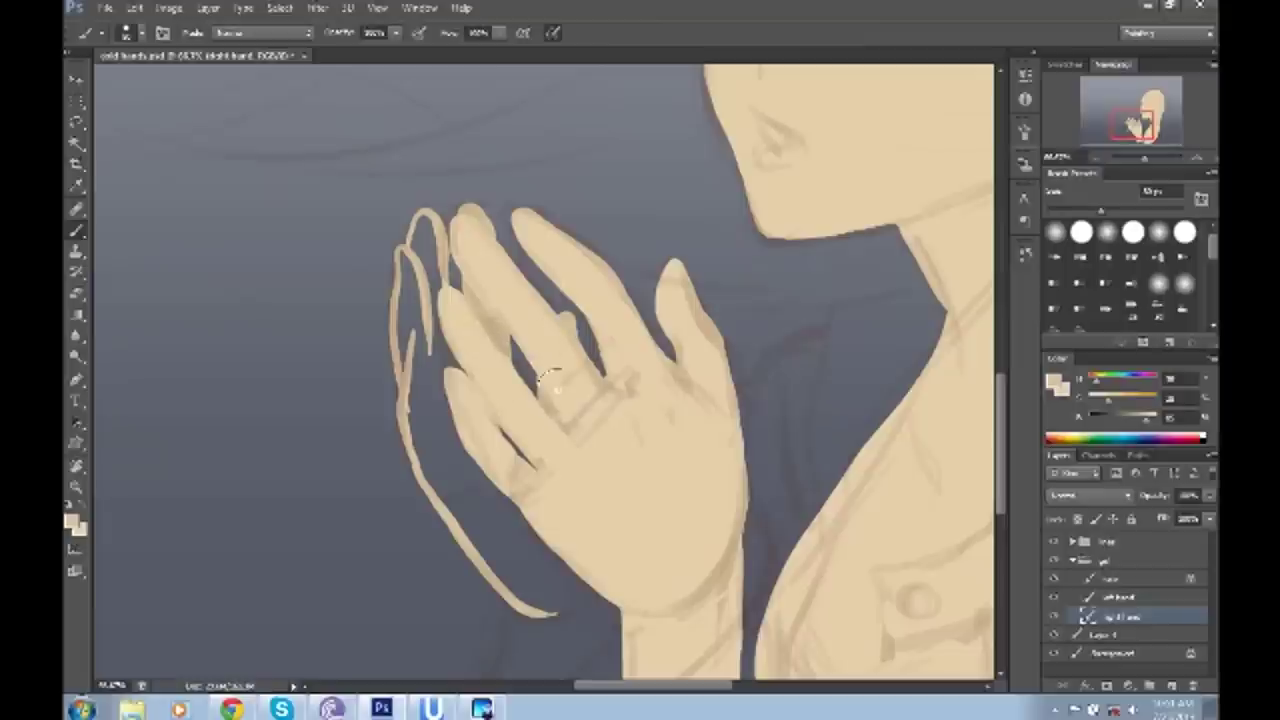
{"action": "scroll", "coordinate": [617, 444], "scroll_direction": "down", "scroll_amount": 5}
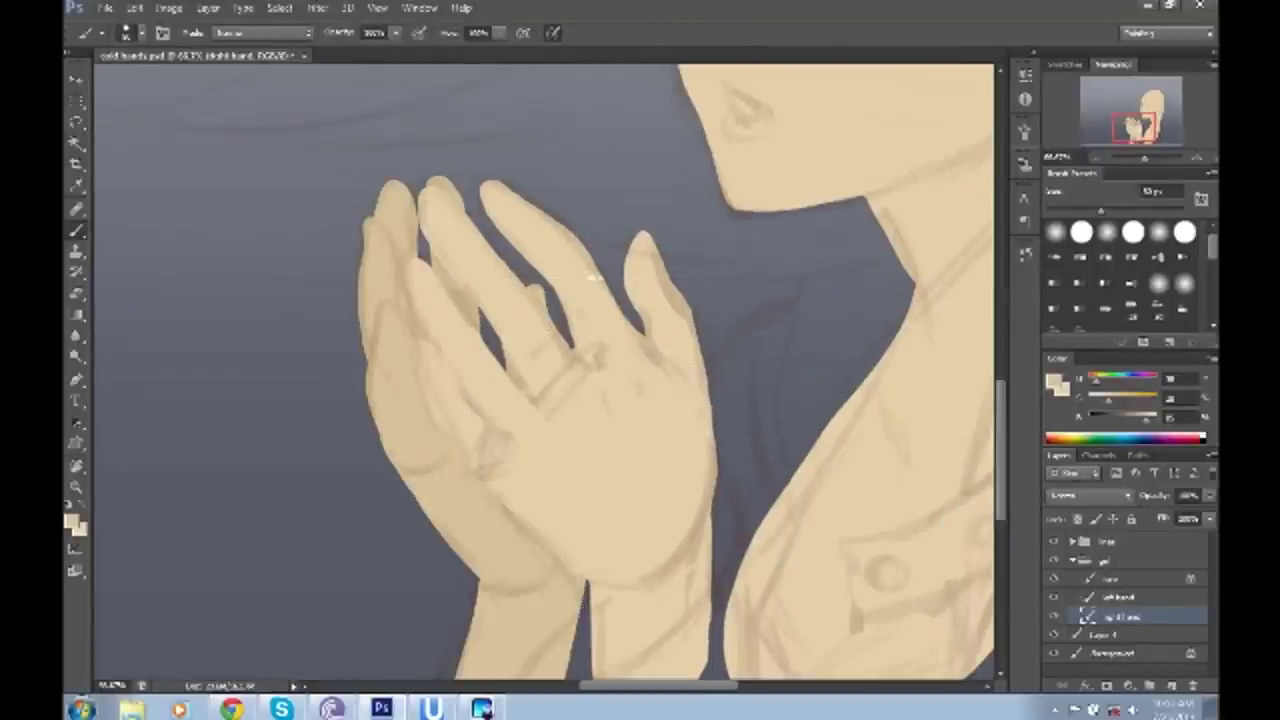
{"action": "key", "text": "alt+bracketright"}
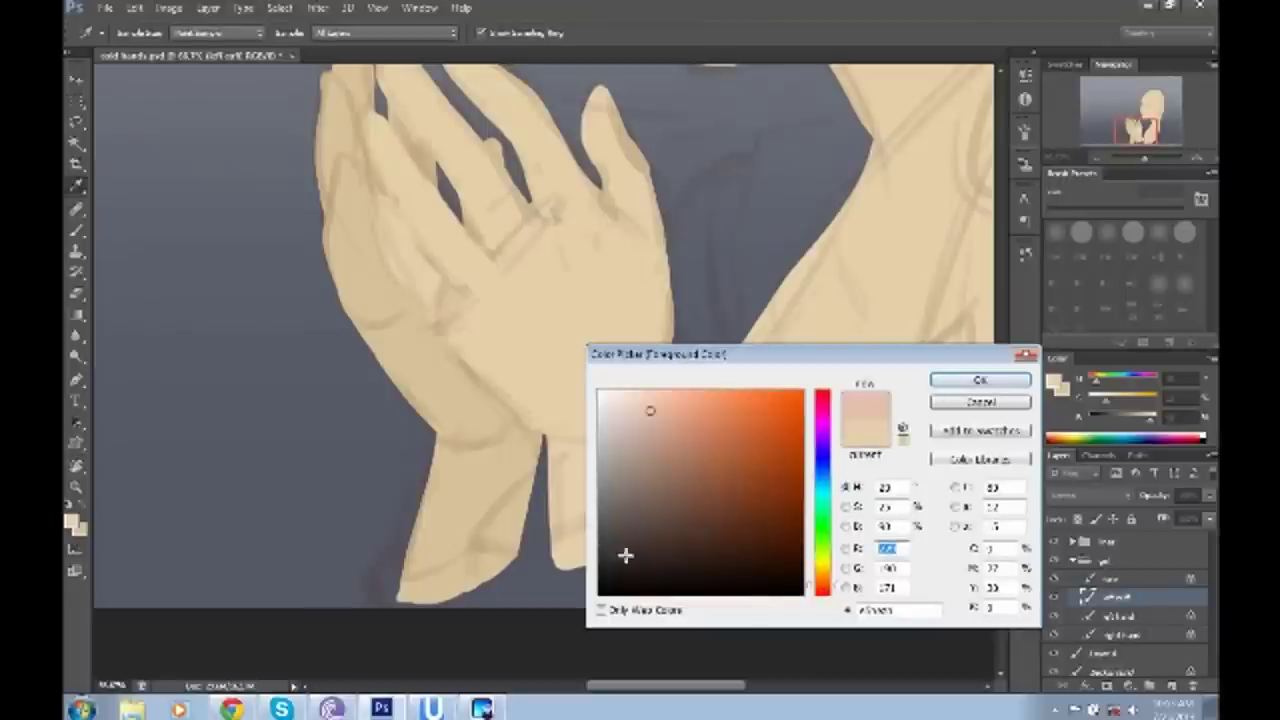
- Choose a red and paint the coat cuffs under both wrists, around the thumb's edge
{"action": "left_click", "coordinate": [750, 447]}
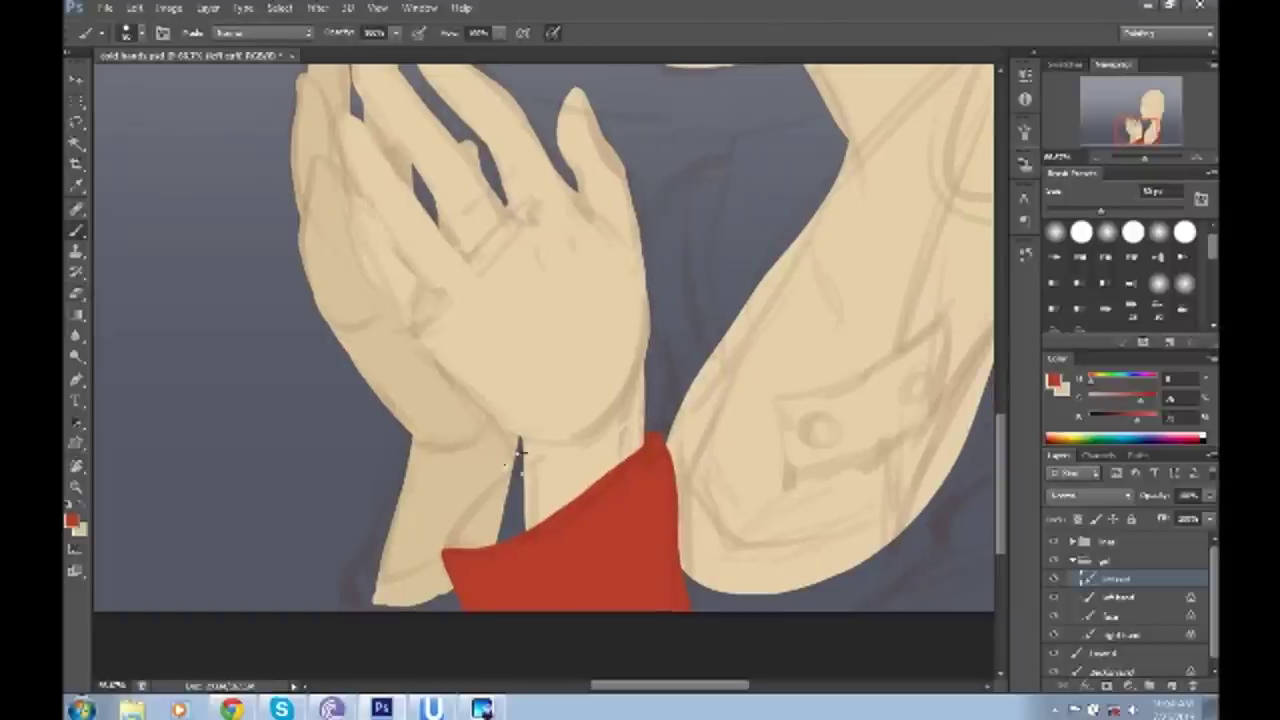
{"action": "left_click_drag", "start_coordinate": [520, 478], "coordinate": [447, 545]}
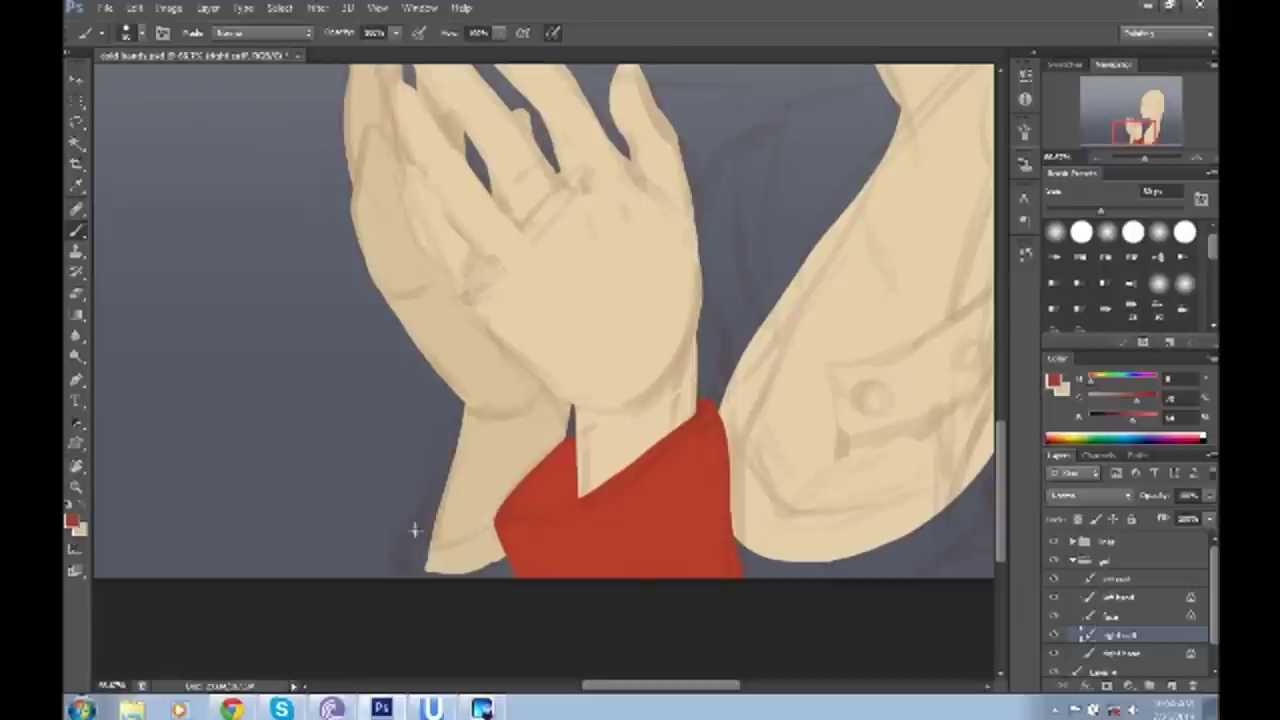
{"action": "left_click_drag", "start_coordinate": [445, 455], "coordinate": [488, 565]}
{"action": "key", "text": "w"}
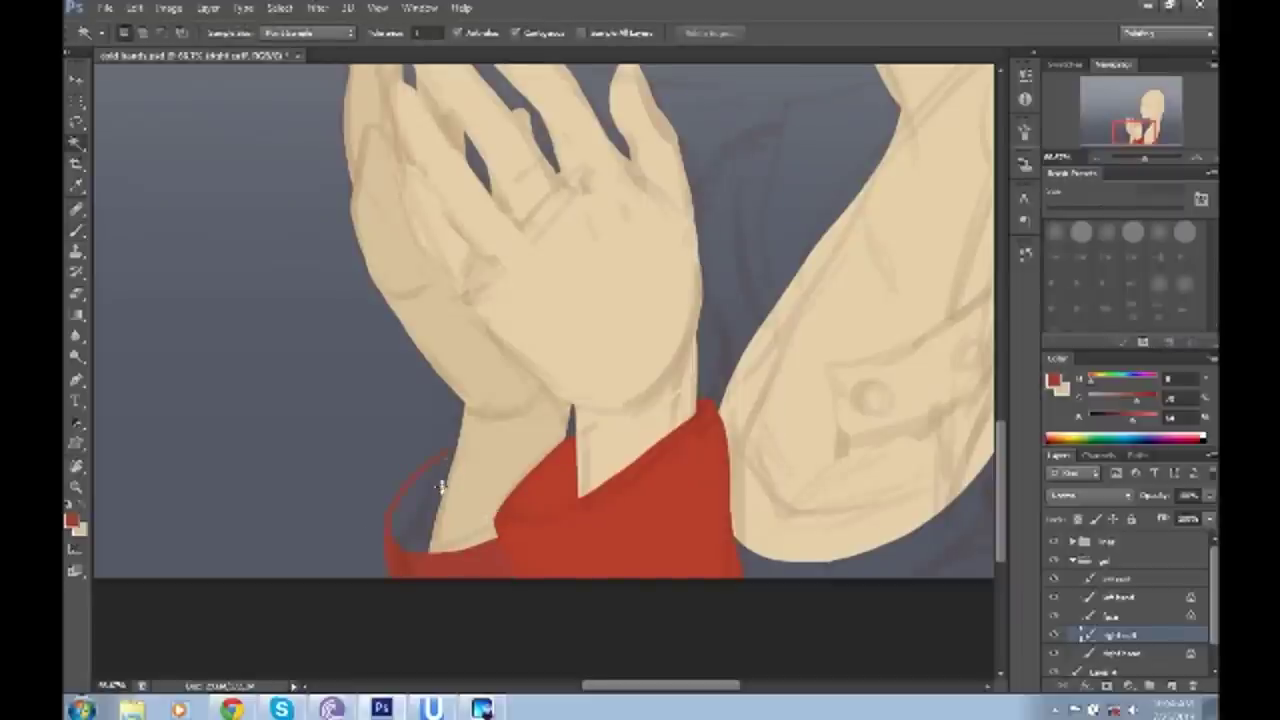
{"action": "key", "text": "b"}
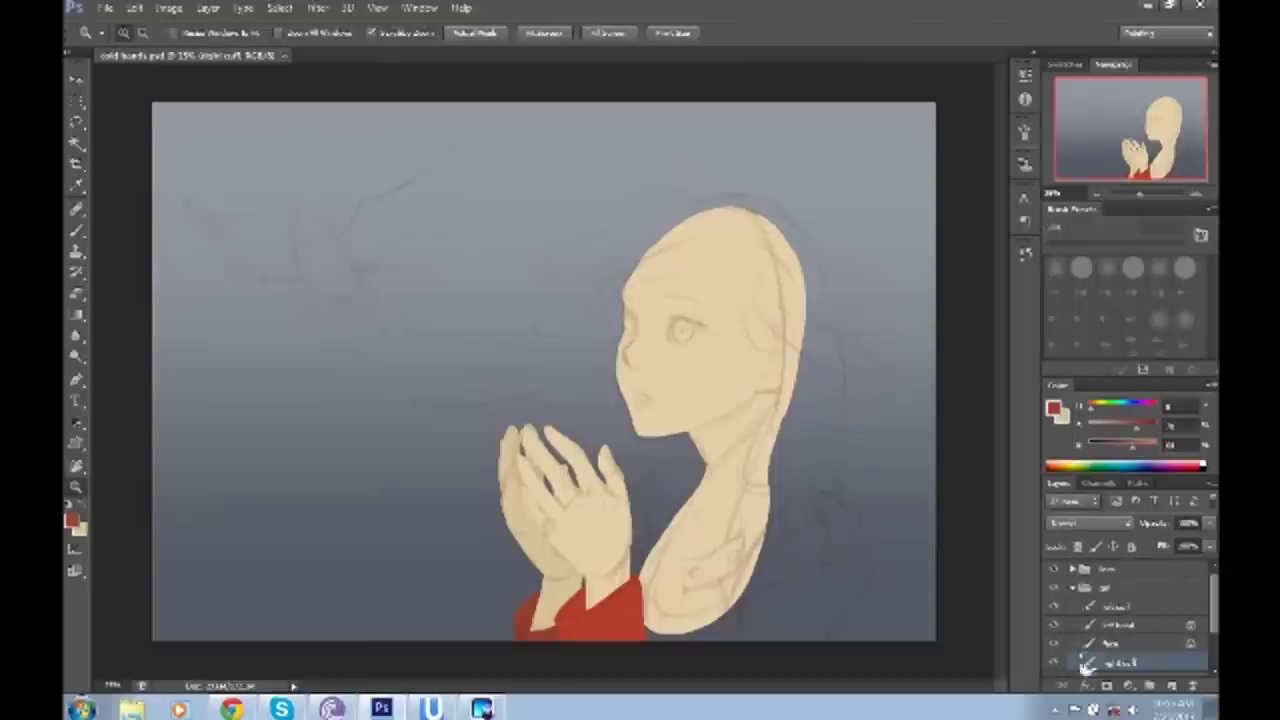
- Erase stray skin past the shoulder and fill the red collar and far shoulder
{"action": "left_click", "coordinate": [702, 440]}
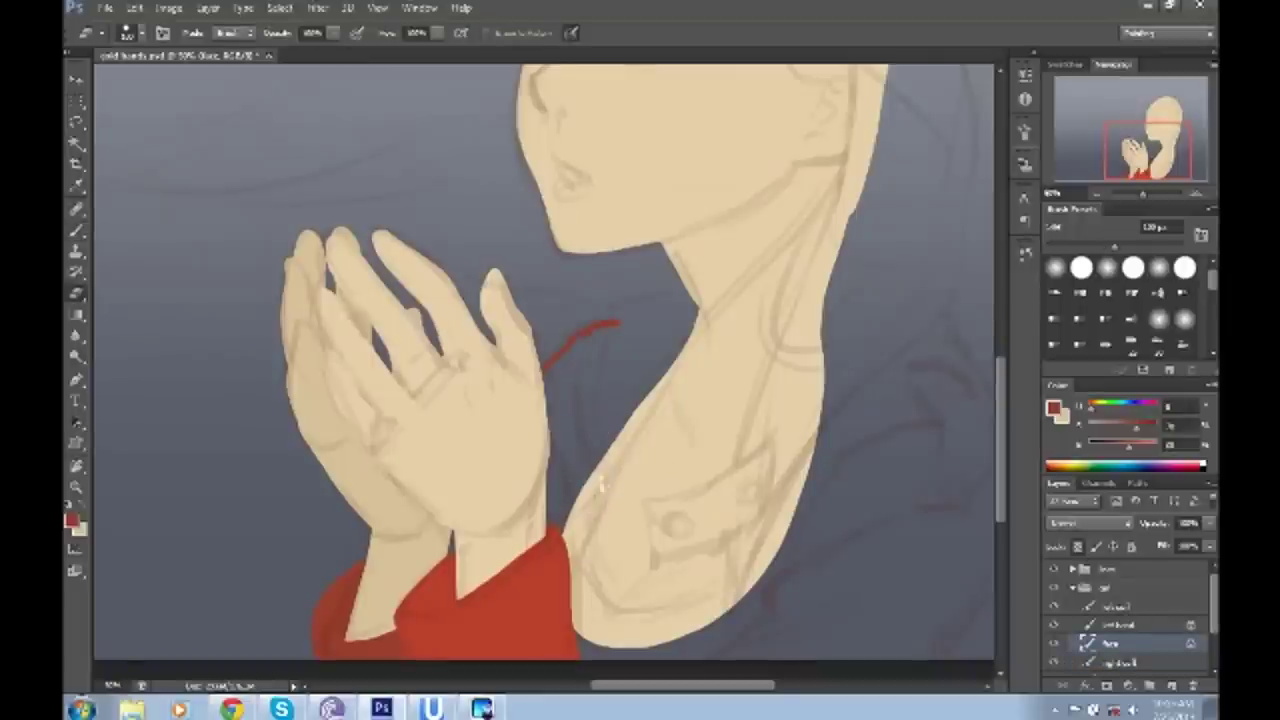
{"action": "left_click_drag", "start_coordinate": [608, 450], "coordinate": [572, 570]}
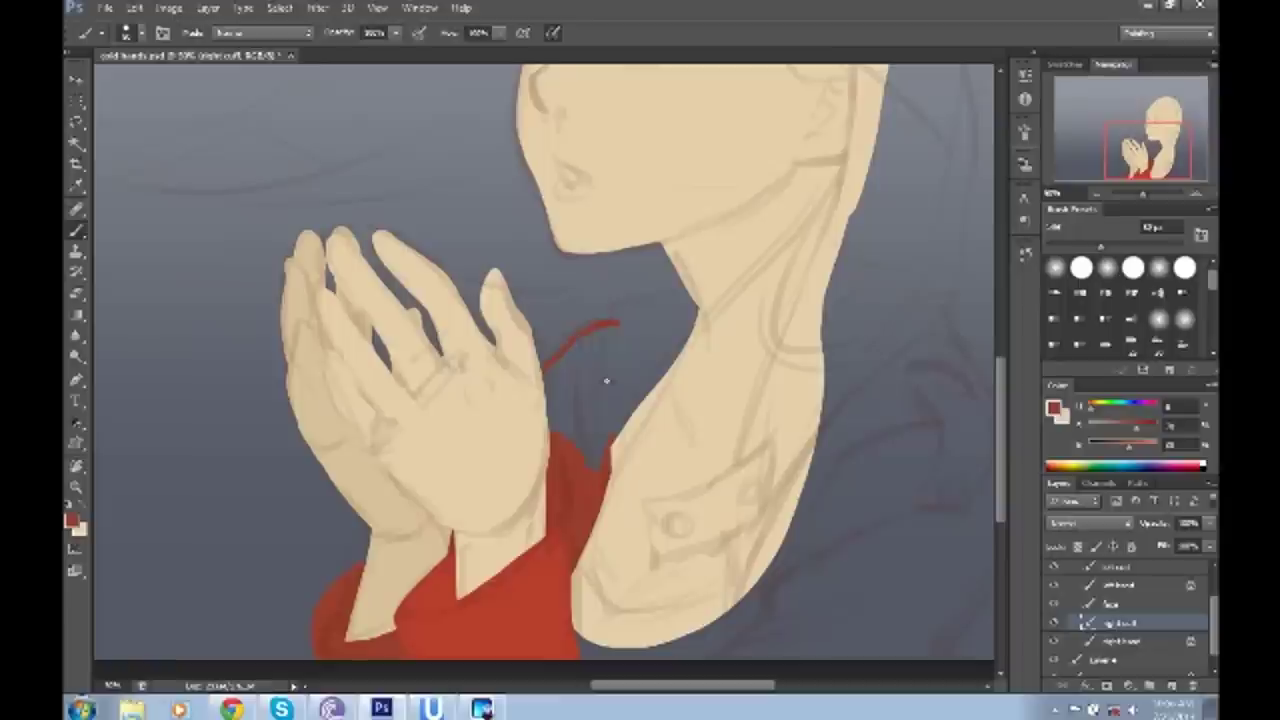
{"action": "left_click_drag", "start_coordinate": [571, 343], "coordinate": [586, 337]}
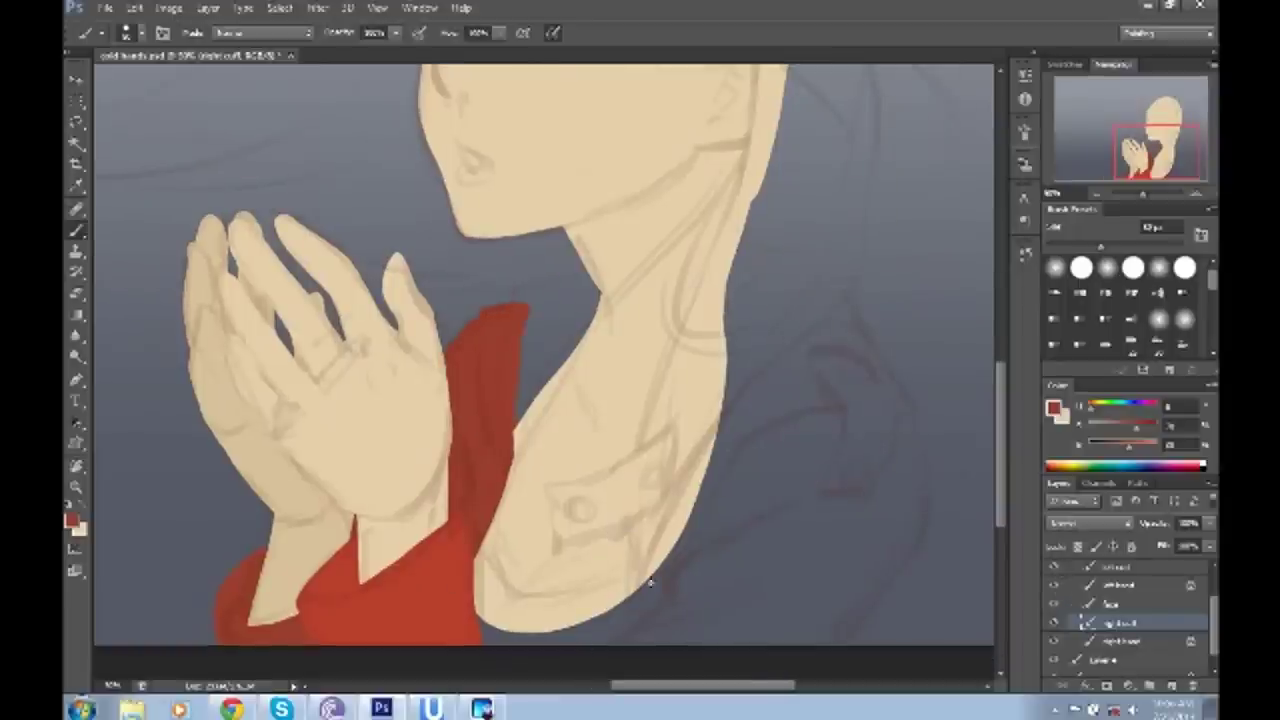
{"action": "mouse_move", "coordinate": [604, 592]}
{"action": "left_mouse_down"}
{"action": "mouse_move", "coordinate": [888, 518]}
{"action": "mouse_move", "coordinate": [826, 616]}
{"action": "left_mouse_up"}
{"action": "left_click", "coordinate": [860, 450]}
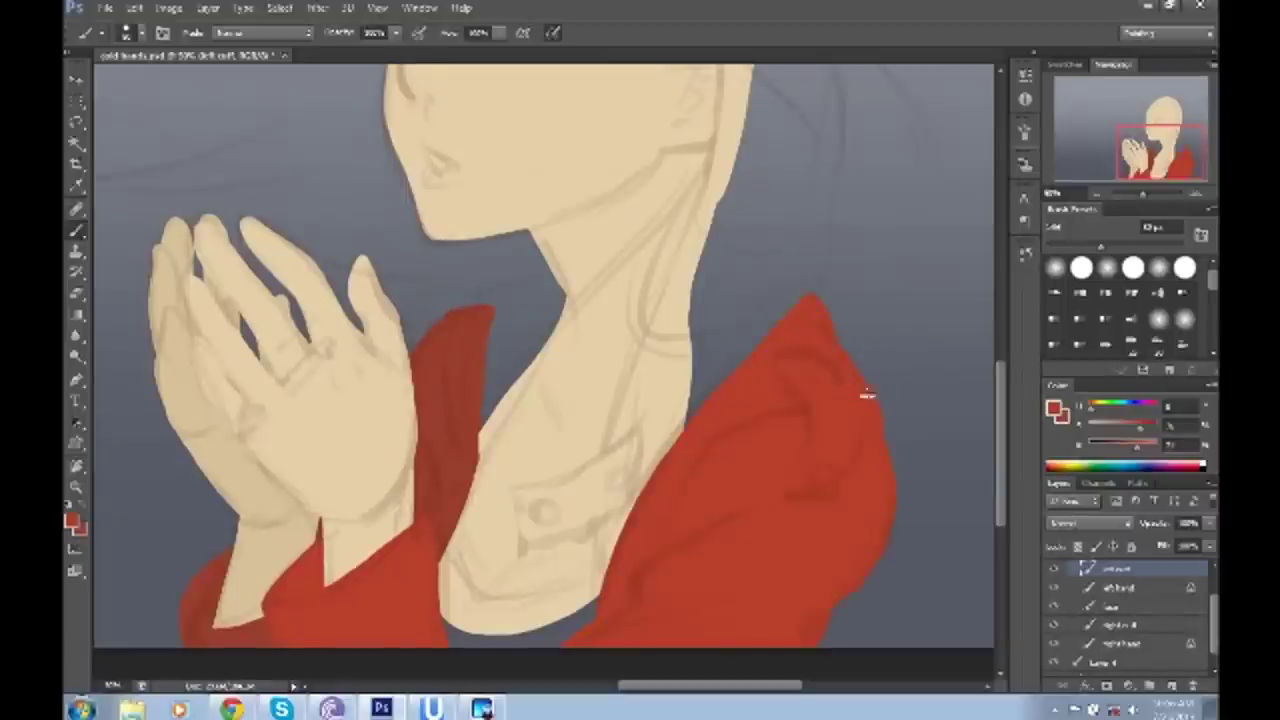
{"action": "key", "text": "e"}
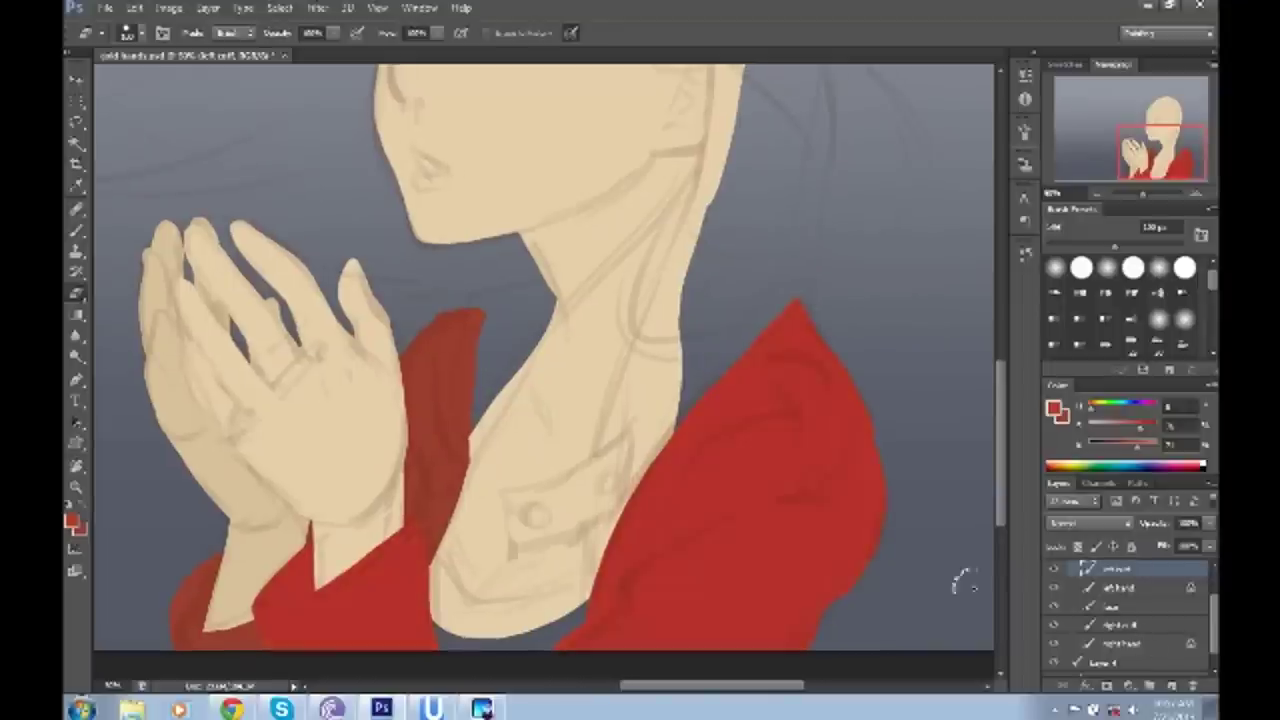
{"action": "left_click", "coordinate": [815, 445], "text": "ctrl"}
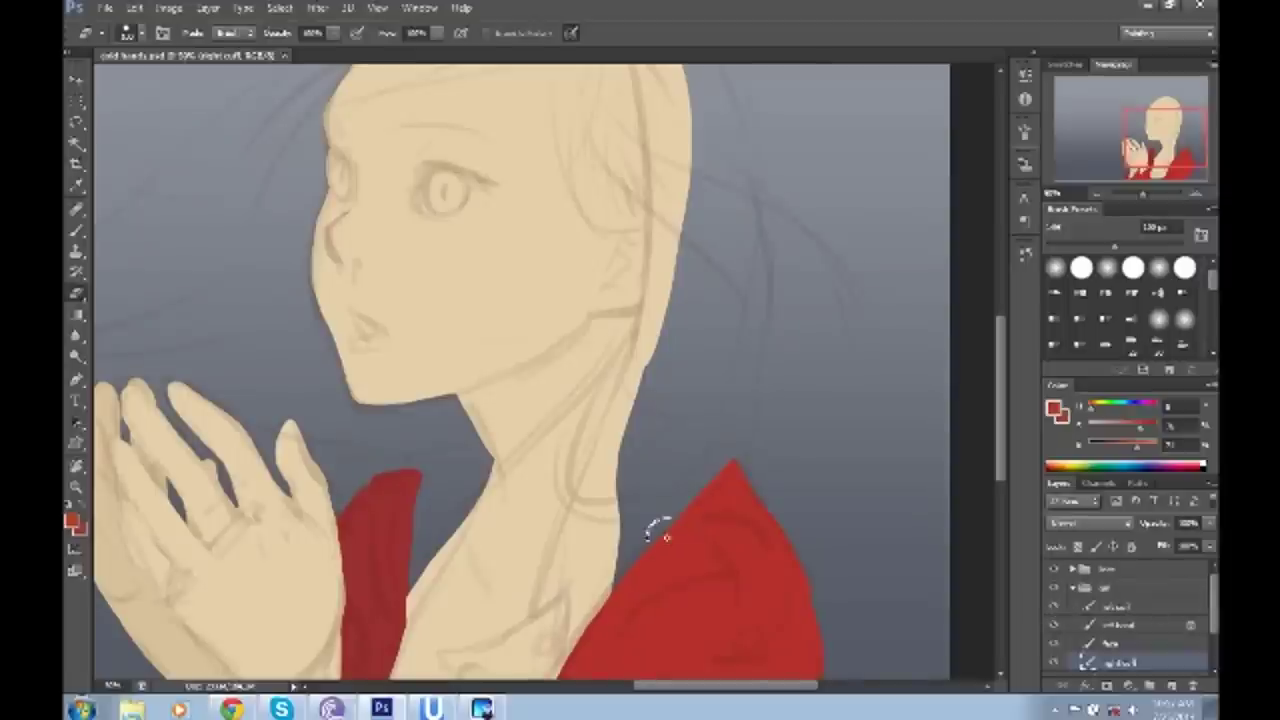
- Shade the coat's inner edge in darker red and add a dark brown stroke along the neck
{"action": "left_click", "coordinate": [1115, 606]}
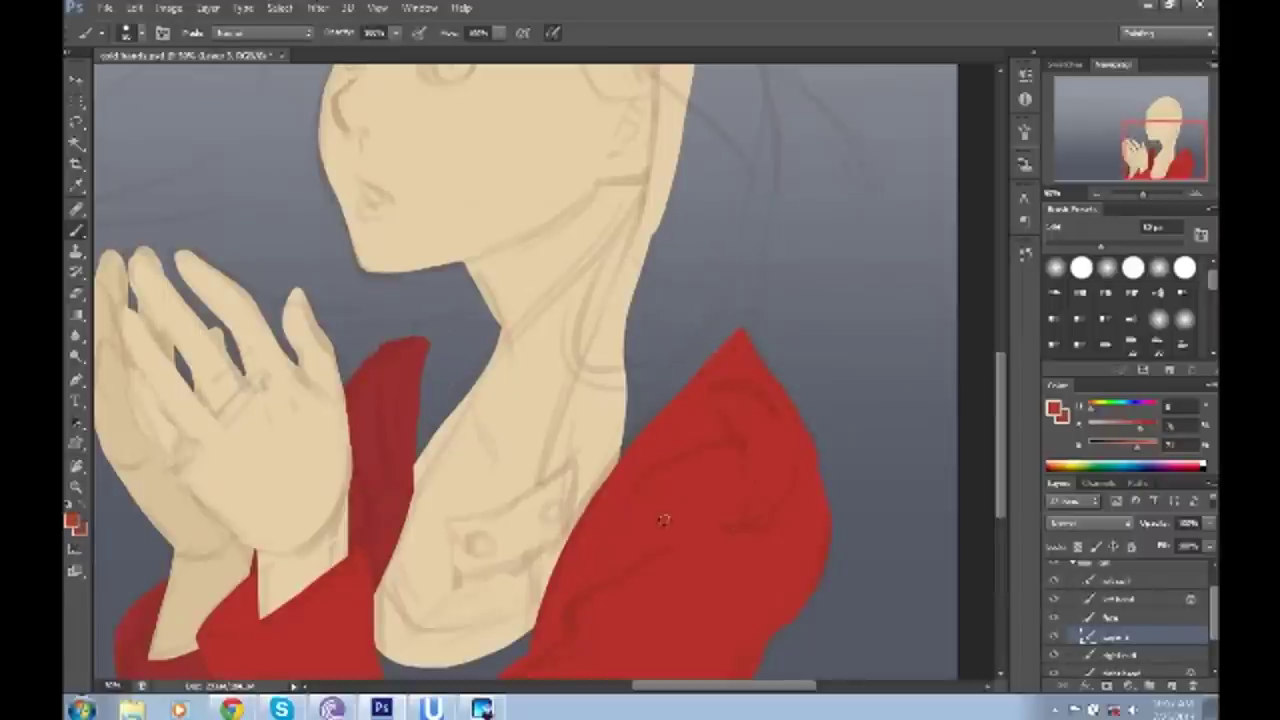
{"action": "left_click", "coordinate": [440, 462], "text": "alt"}
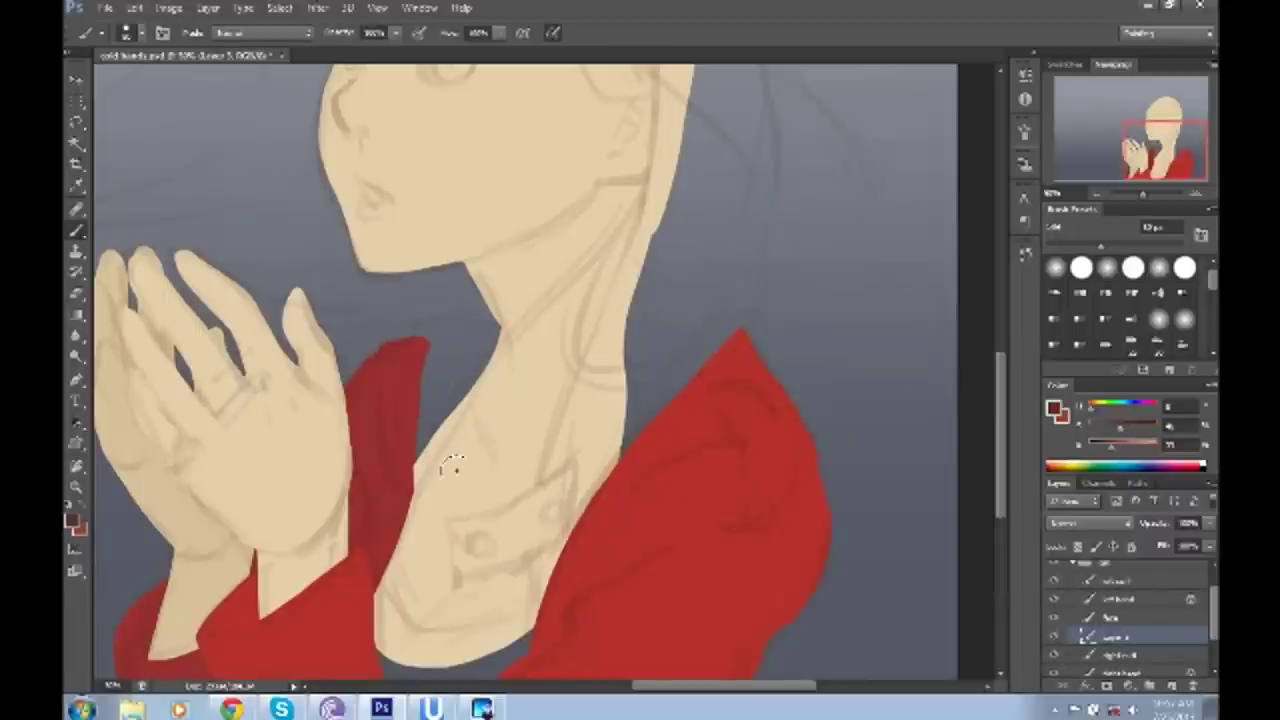
{"action": "left_click_drag", "start_coordinate": [424, 330], "coordinate": [422, 420]}
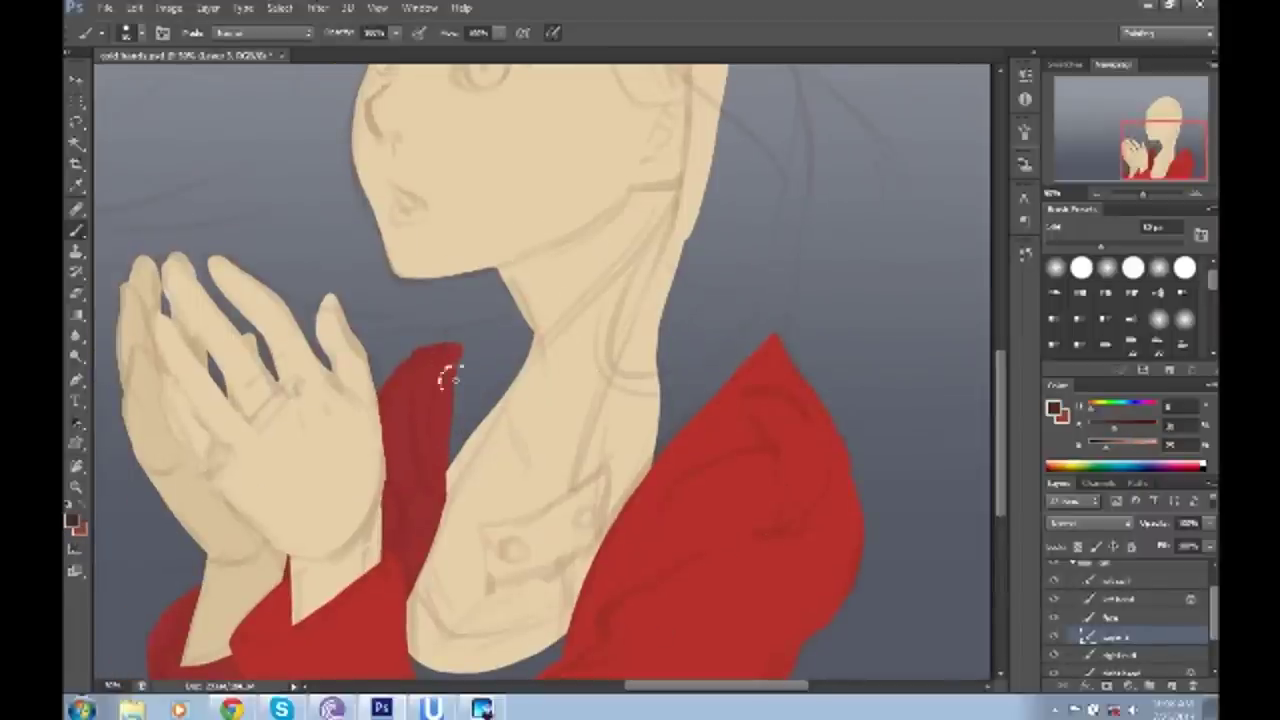
{"action": "key", "text": "alt+bracketright"}
{"action": "left_click_drag", "start_coordinate": [448, 282], "coordinate": [443, 490]}
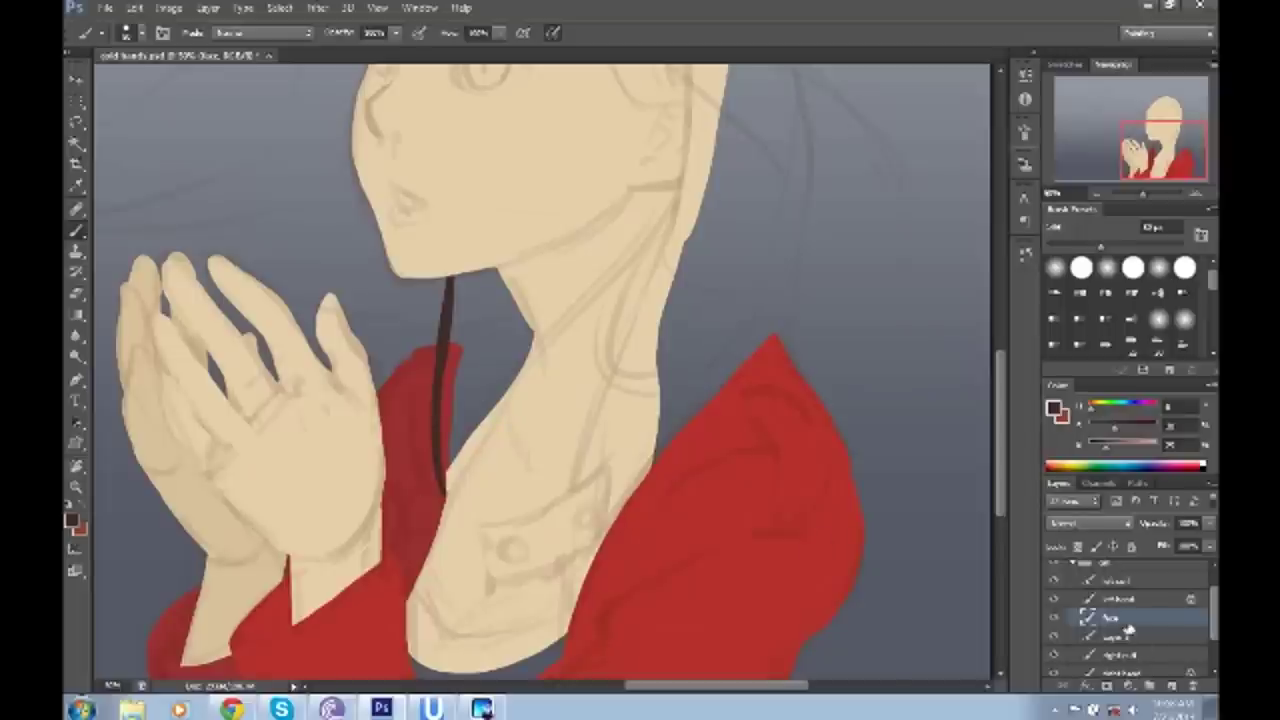
- Rename the layer below Face to 'neck shade' and paint the neck shadow dark brown
{"action": "key", "text": "e"}
{"action": "double_click", "coordinate": [1110, 636]}
{"action": "type", "text": "neck shade"}
{"action": "key", "text": "Return"}
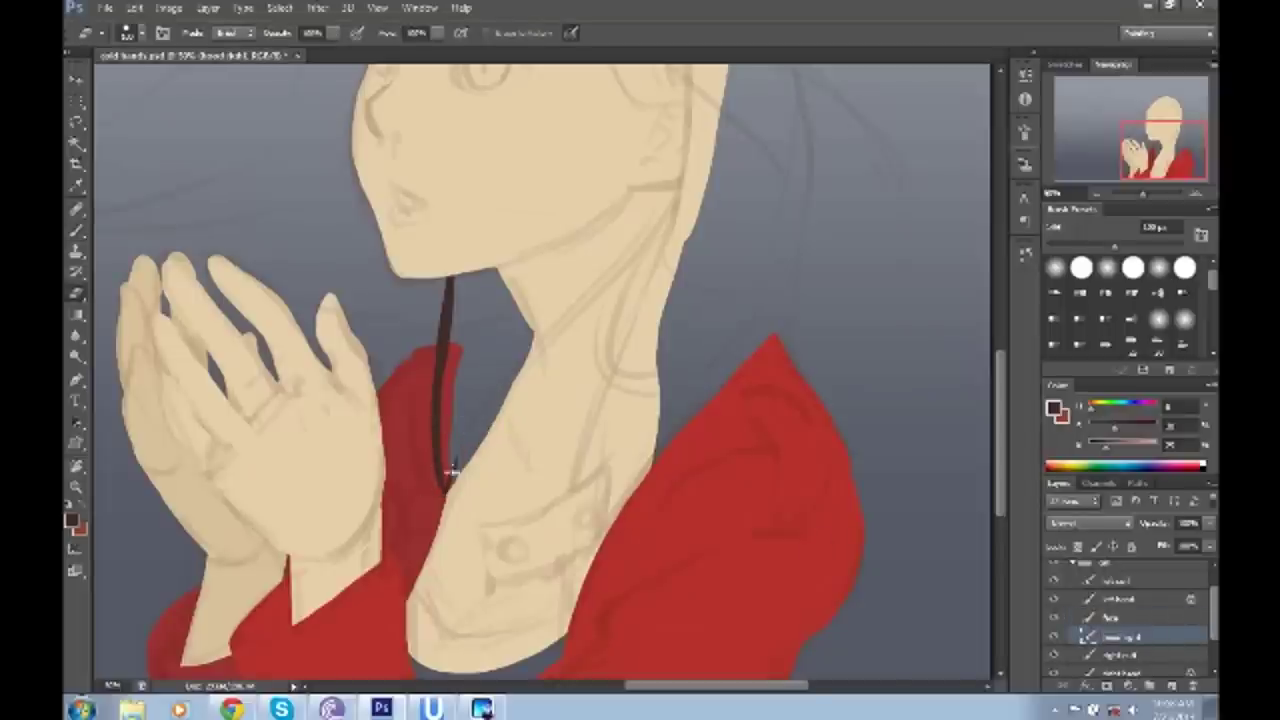
{"action": "key", "text": "b"}
{"action": "left_click_drag", "start_coordinate": [443, 357], "coordinate": [497, 396]}
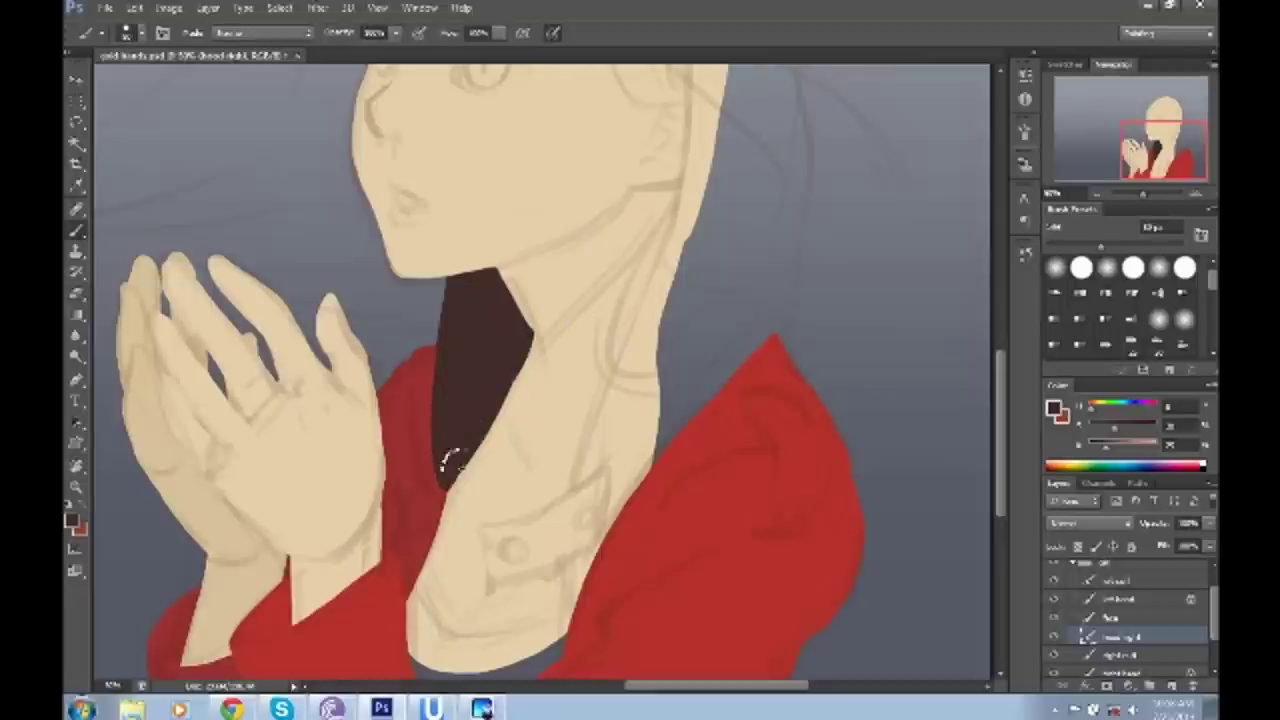
{"action": "key", "text": "e"}
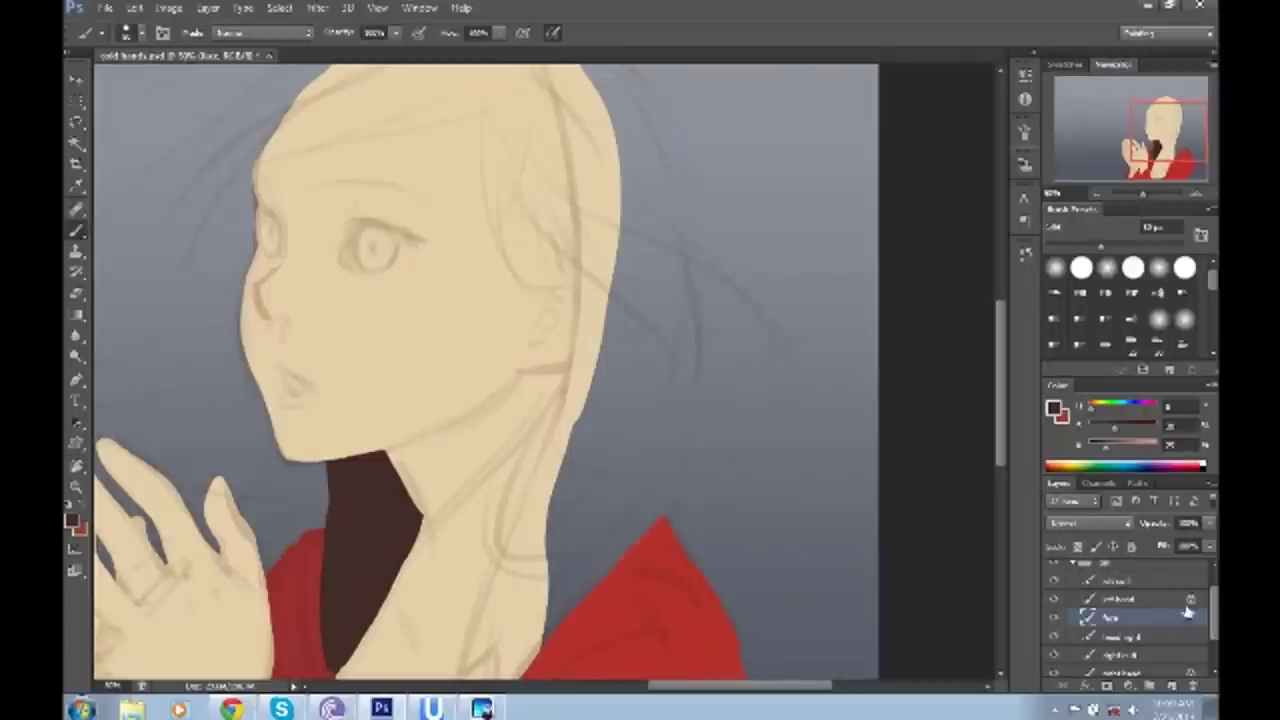
- Add new layers above Face for the back hair and rename the hair layer
{"action": "key", "text": "ctrl+shift+alt+n"}
{"action": "left_click", "coordinate": [1122, 592]}
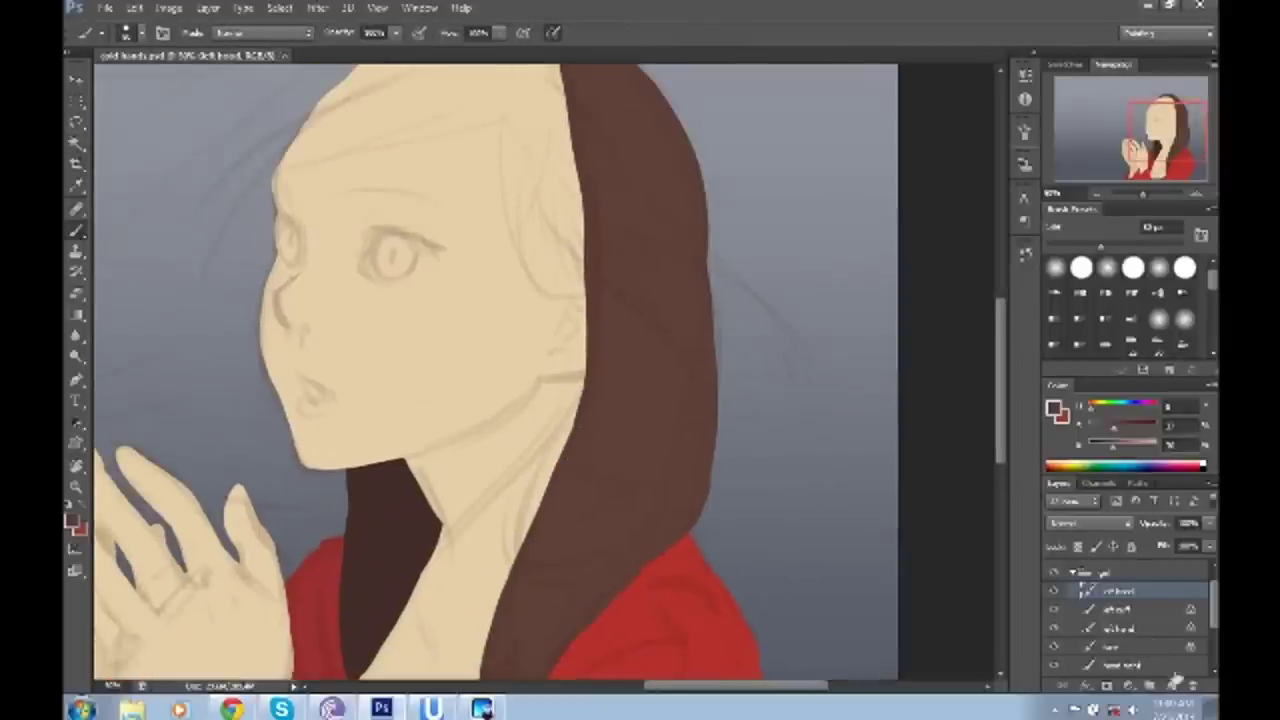
{"action": "left_click", "coordinate": [1174, 685]}
{"action": "double_click", "coordinate": [1136, 647]}
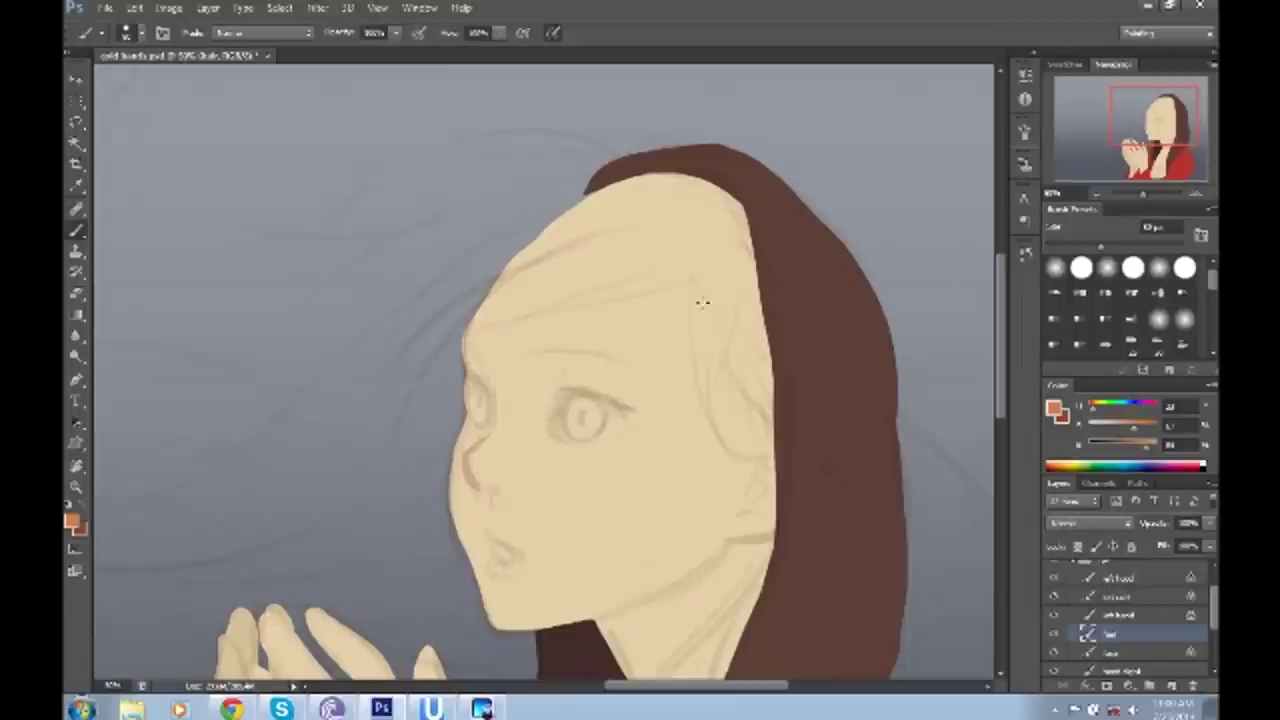
- Paint flat orange fringe strands along the hairline and long windswept strands across the forehead
{"action": "left_click_drag", "start_coordinate": [697, 262], "coordinate": [770, 440]}
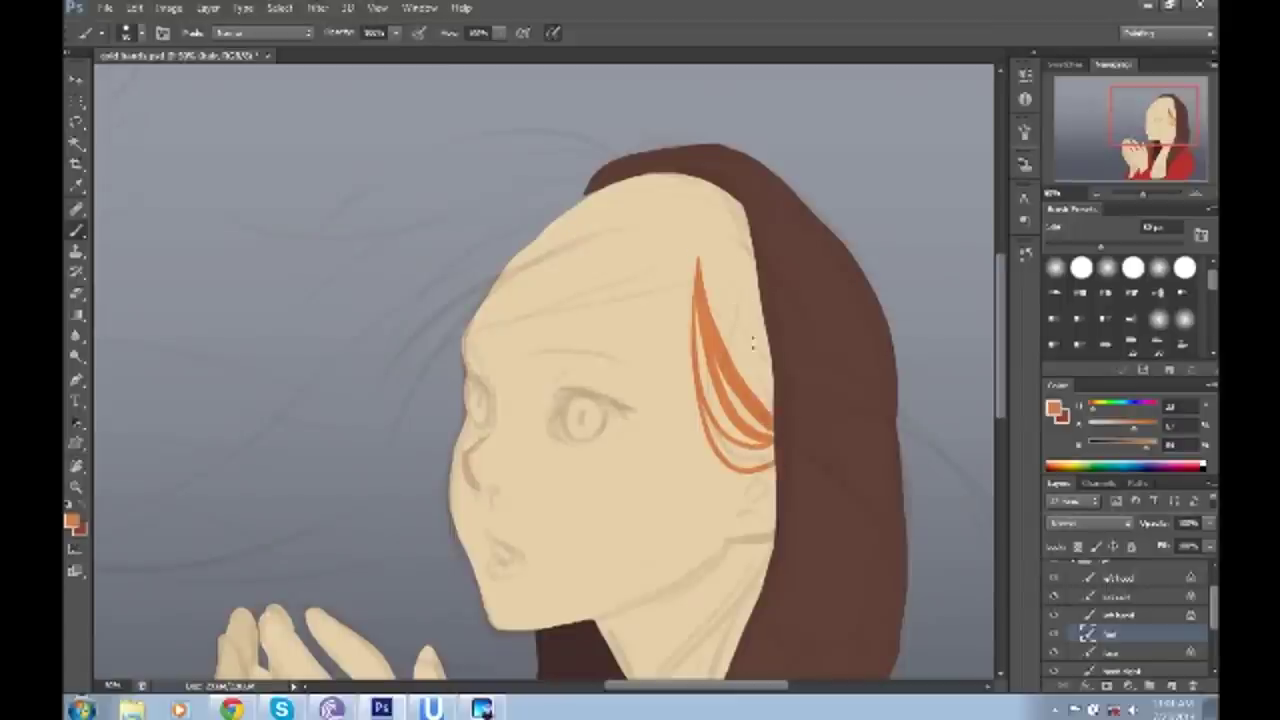
{"action": "left_click_drag", "start_coordinate": [753, 343], "coordinate": [720, 220]}
{"action": "mouse_move", "coordinate": [395, 415]}
{"action": "left_mouse_down"}
{"action": "mouse_move", "coordinate": [700, 225]}
{"action": "mouse_move", "coordinate": [492, 292]}
{"action": "left_mouse_up"}
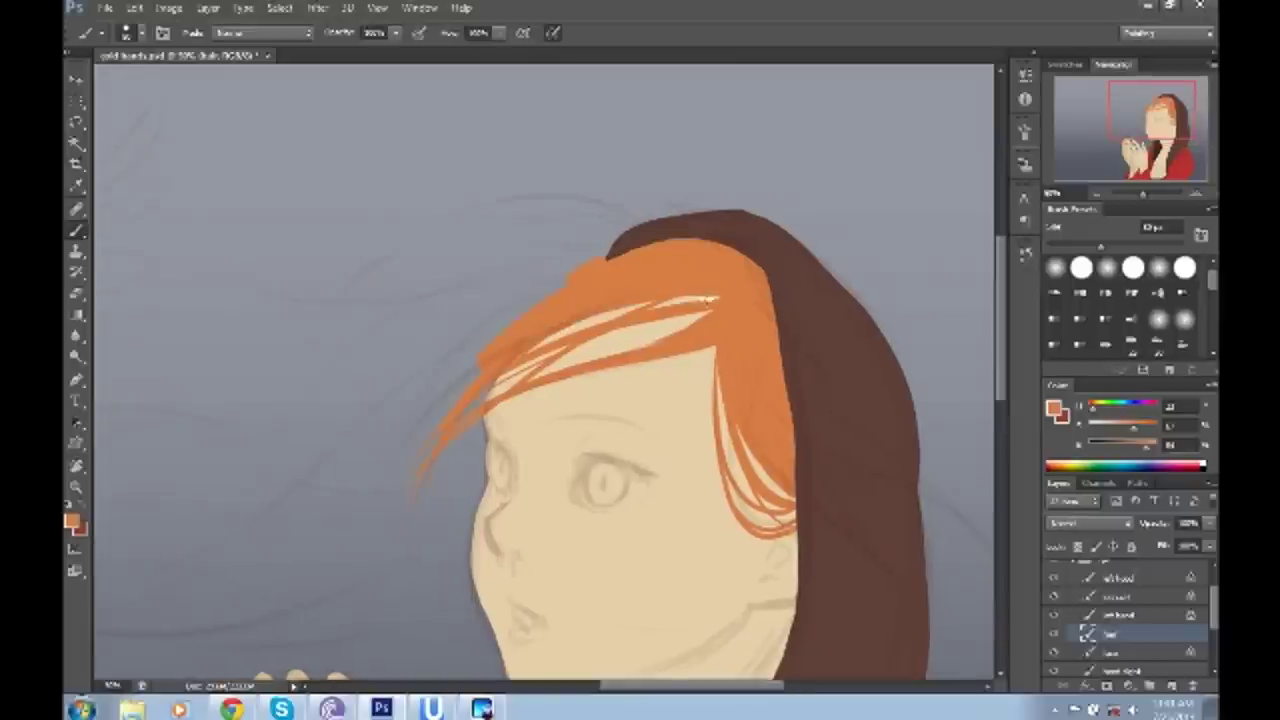
{"action": "left_click_drag", "start_coordinate": [700, 293], "coordinate": [585, 318]}
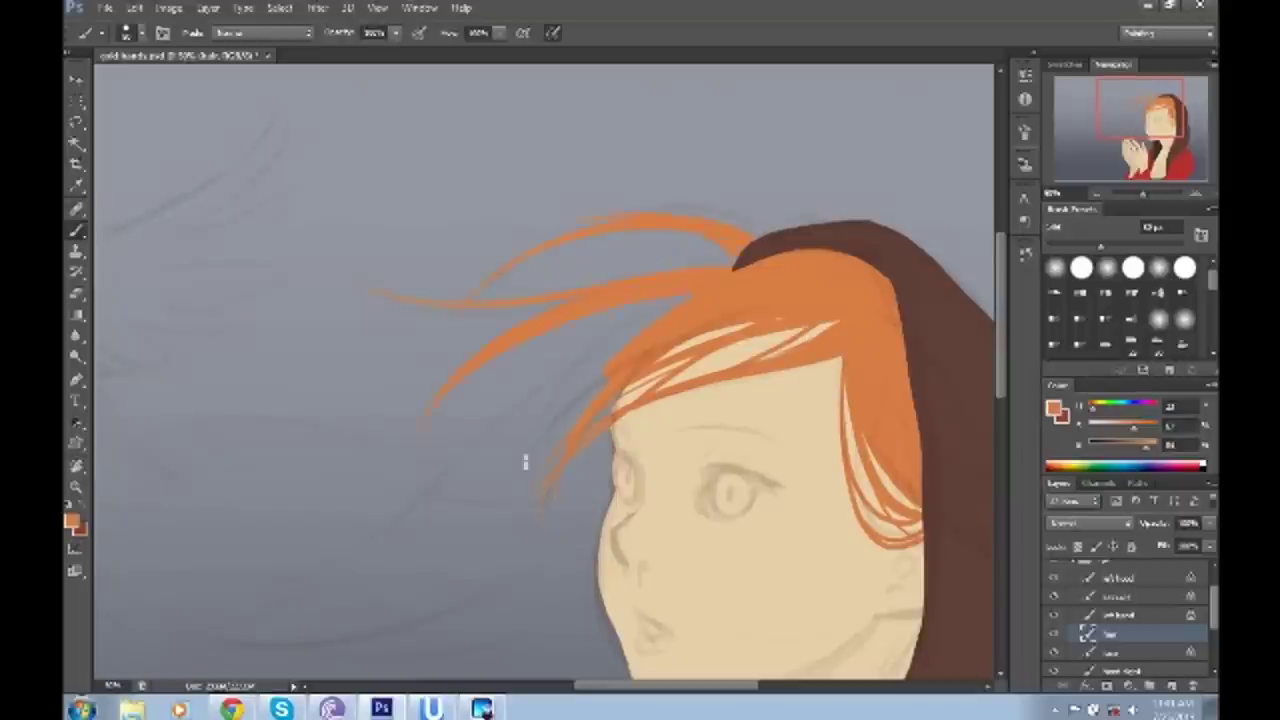
{"action": "scroll", "coordinate": [620, 420], "scroll_direction": "down", "scroll_amount": 2}
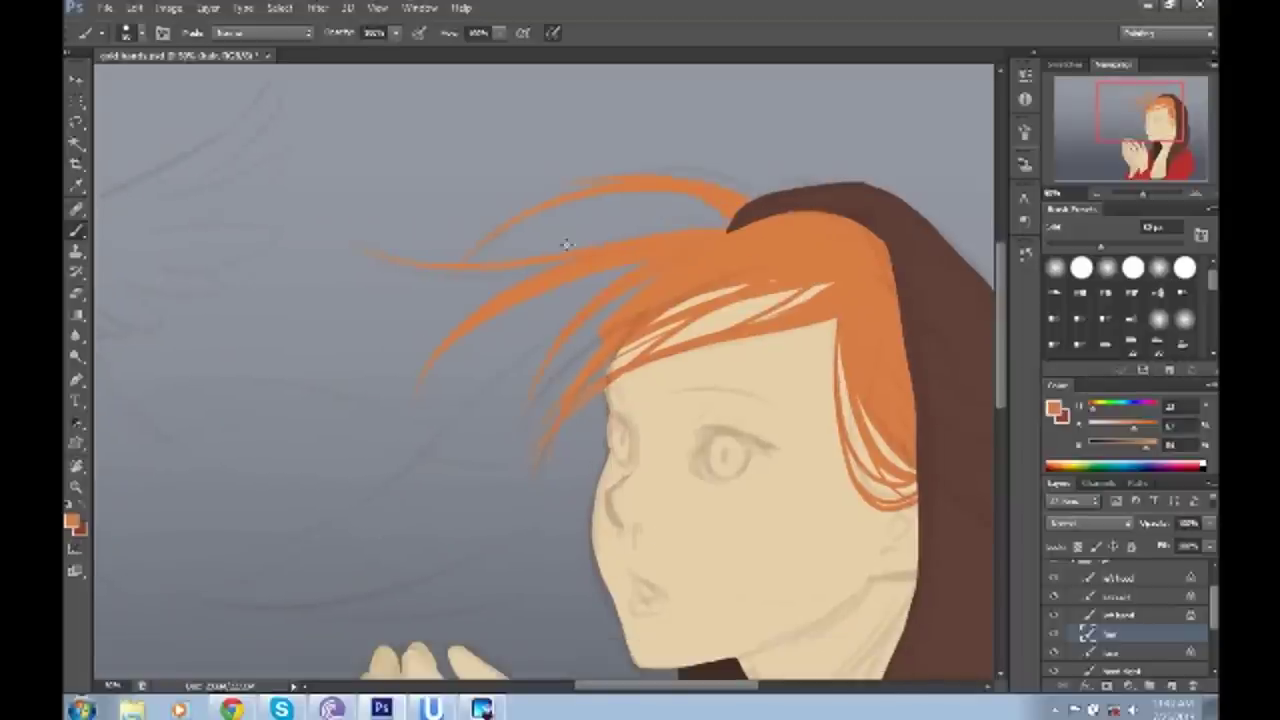
- Tidy the back hair layer, then return to orange hair and pan over the hands and windswept hair
{"action": "left_click", "coordinate": [1090, 594]}
{"action": "key", "text": "e"}
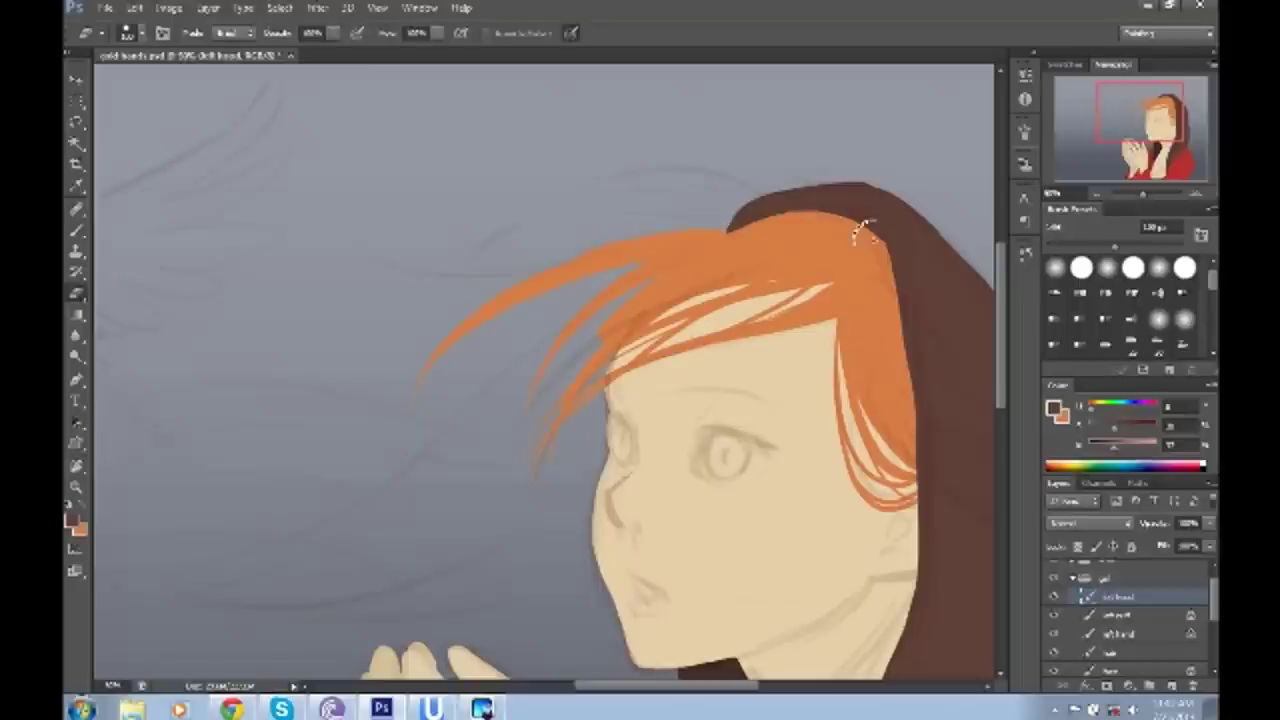
{"action": "key", "text": "b"}
{"action": "left_click", "coordinate": [862, 230], "text": "alt"}
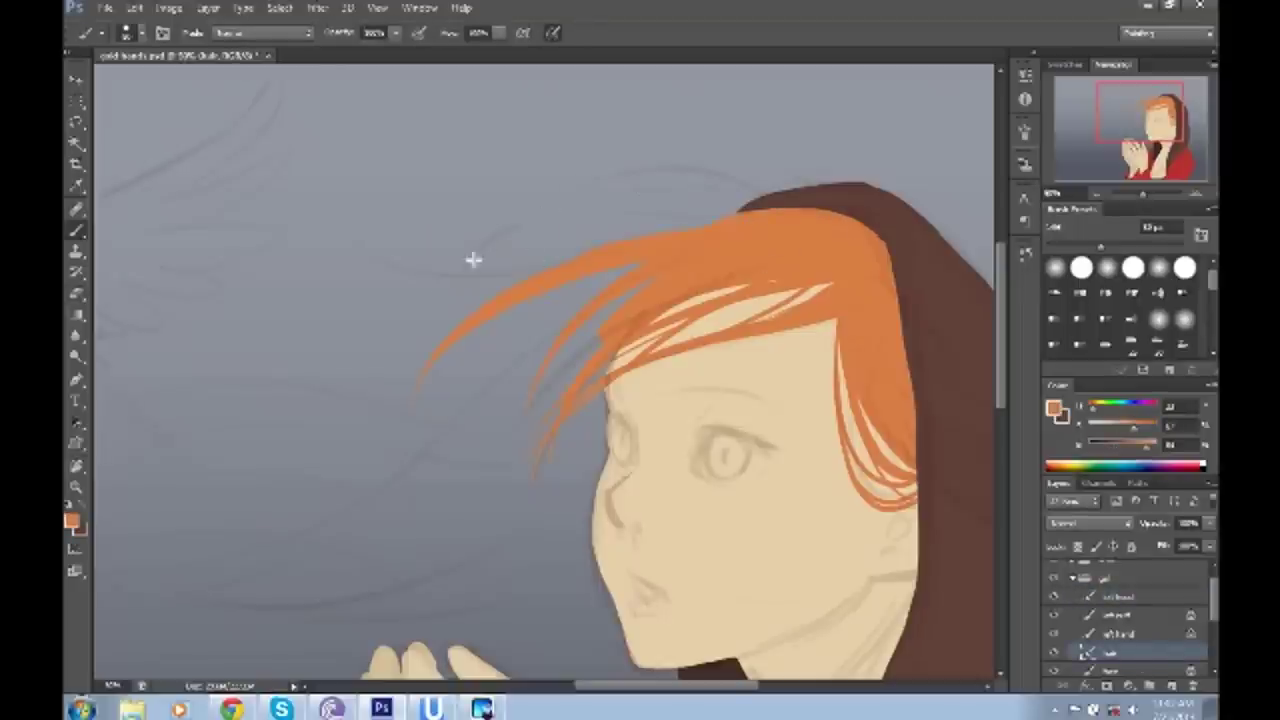
{"action": "mouse_move", "coordinate": [620, 246]}
{"action": "left_mouse_down"}
{"action": "mouse_move", "coordinate": [640, 161]}
{"action": "mouse_move", "coordinate": [533, 115]}
{"action": "left_mouse_up"}
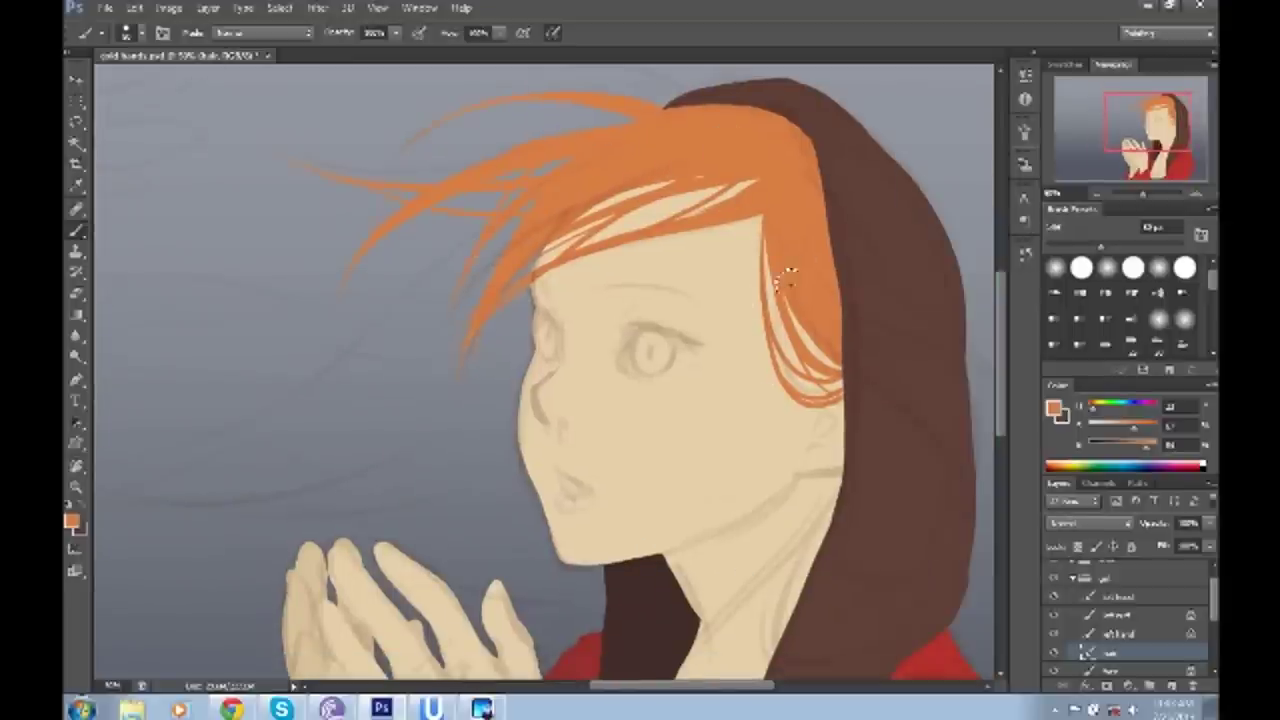
{"action": "left_click_drag", "start_coordinate": [835, 345], "coordinate": [797, 292]}
{"action": "left_click_drag", "start_coordinate": [578, 464], "coordinate": [663, 424]}
- Rename the back-hair layer to 'hair back'
{"action": "double_click", "coordinate": [1110, 611]}
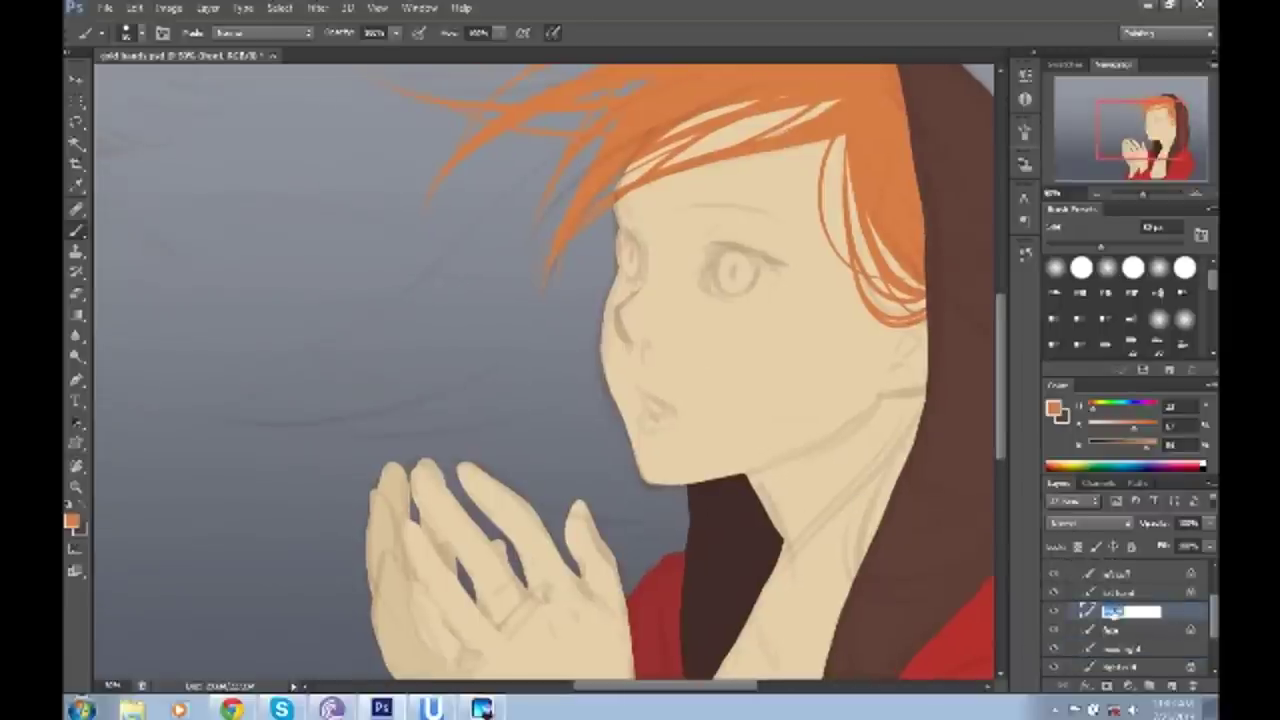
{"action": "left_click", "coordinate": [1157, 627]}
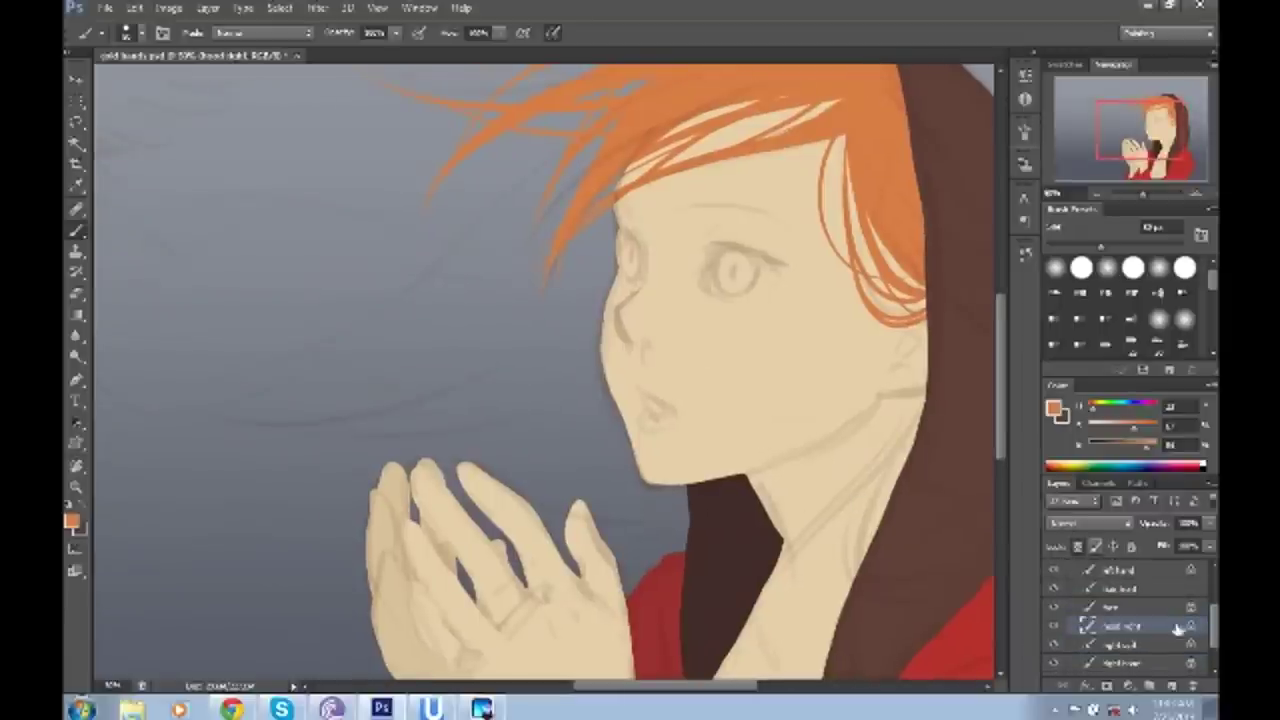
{"action": "double_click", "coordinate": [1120, 626]}
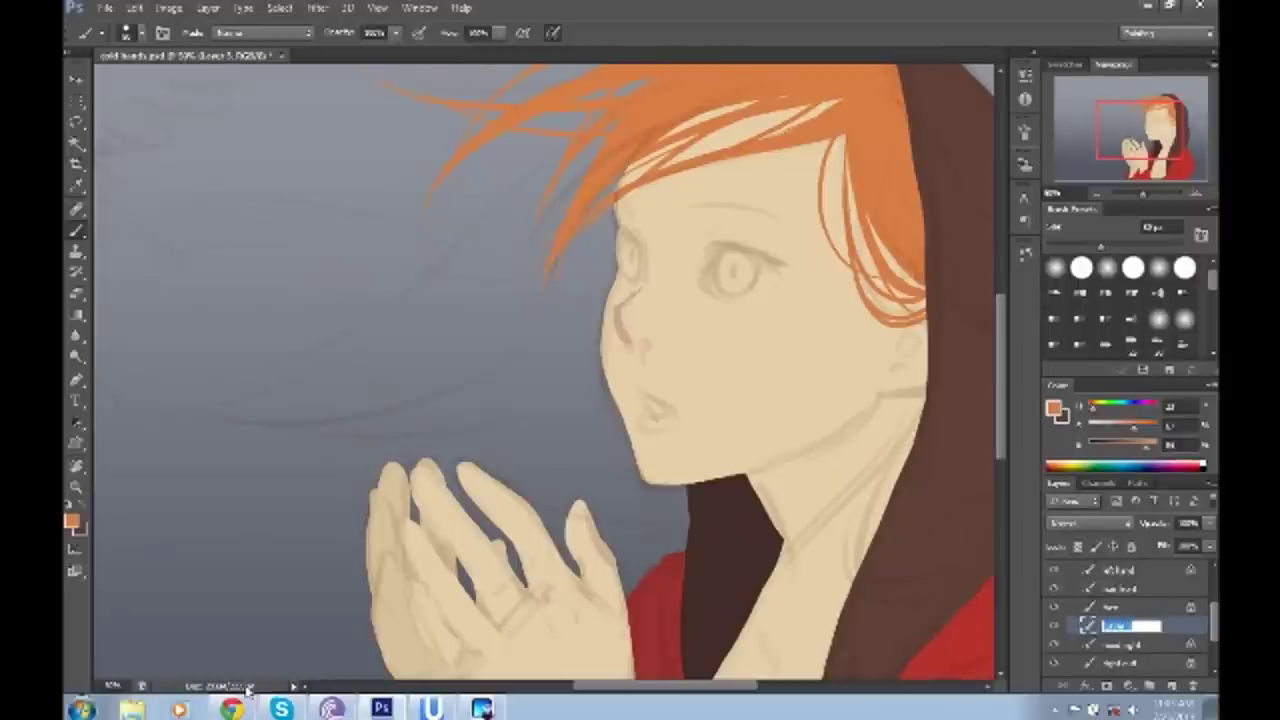
{"action": "type", "text": "hair back"}
{"action": "key", "text": "Return"}
- Paint solid orange over gaps in the windswept hair, then hide the line art to check the flat colours
{"action": "left_click_drag", "start_coordinate": [730, 480], "coordinate": [666, 520]}
{"action": "left_click", "coordinate": [74, 522]}
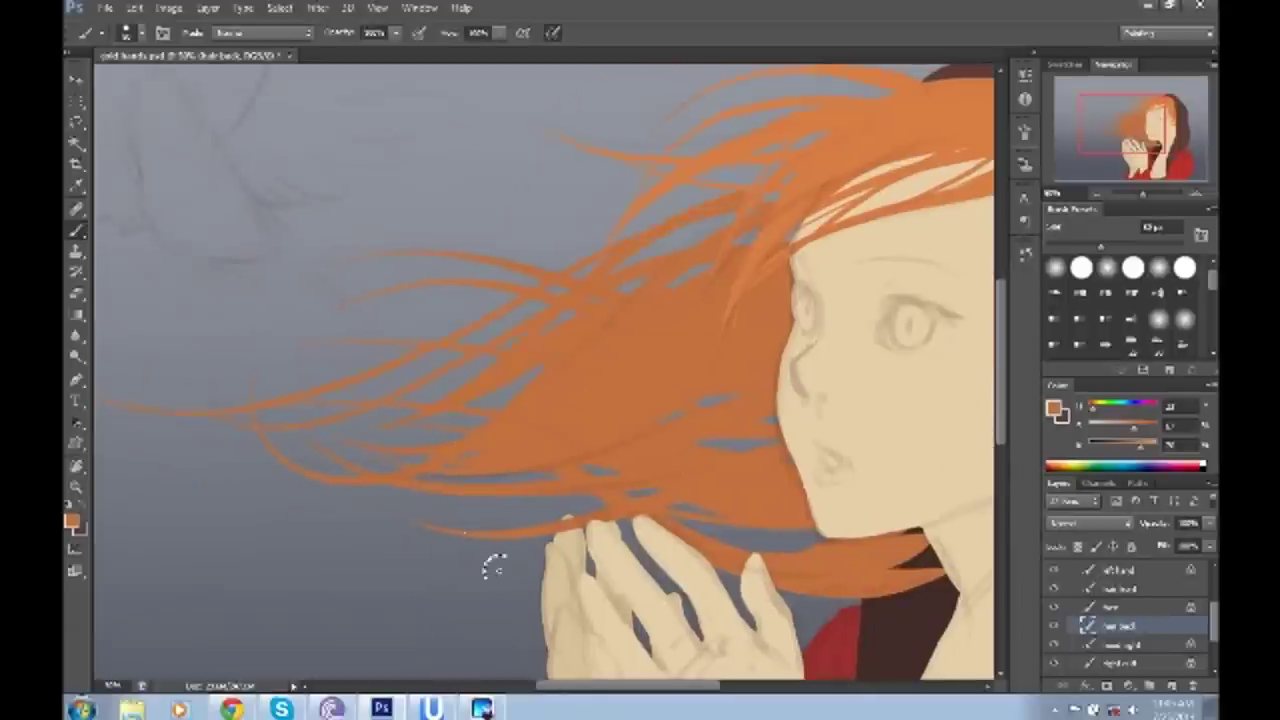
{"action": "left_click_drag", "start_coordinate": [571, 277], "coordinate": [789, 180]}
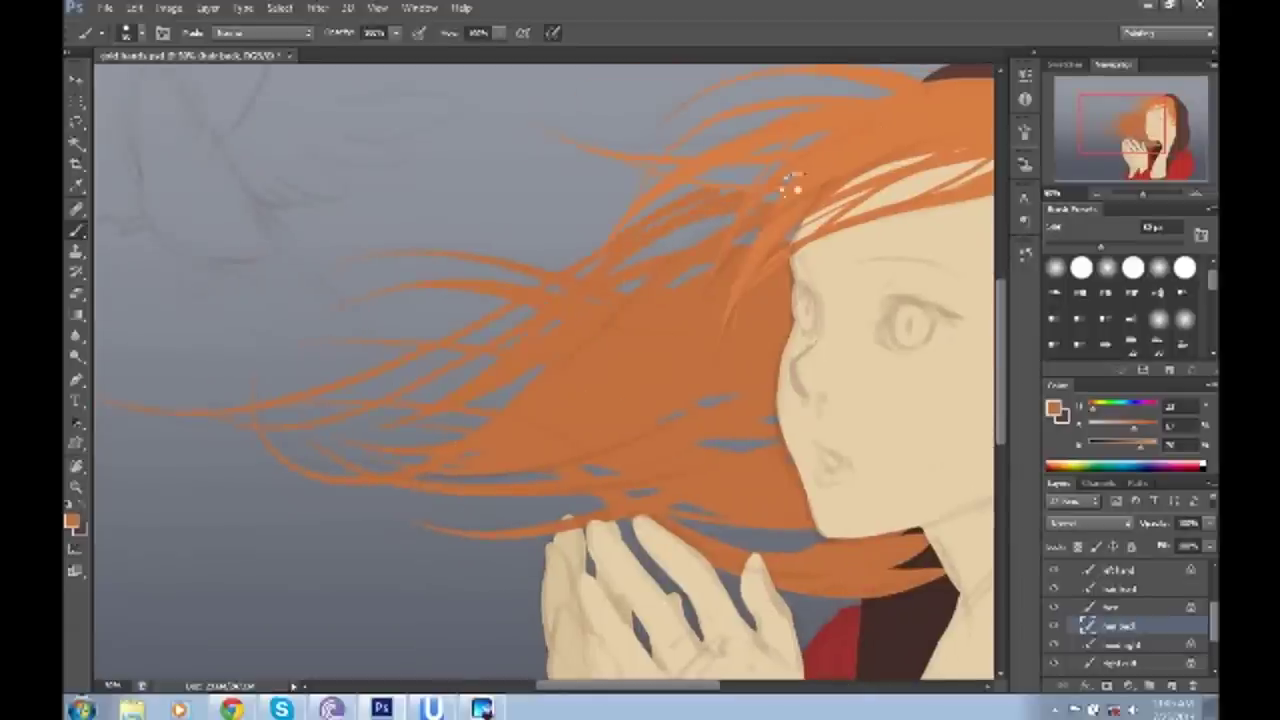
{"action": "left_click_drag", "start_coordinate": [690, 240], "coordinate": [750, 175]}
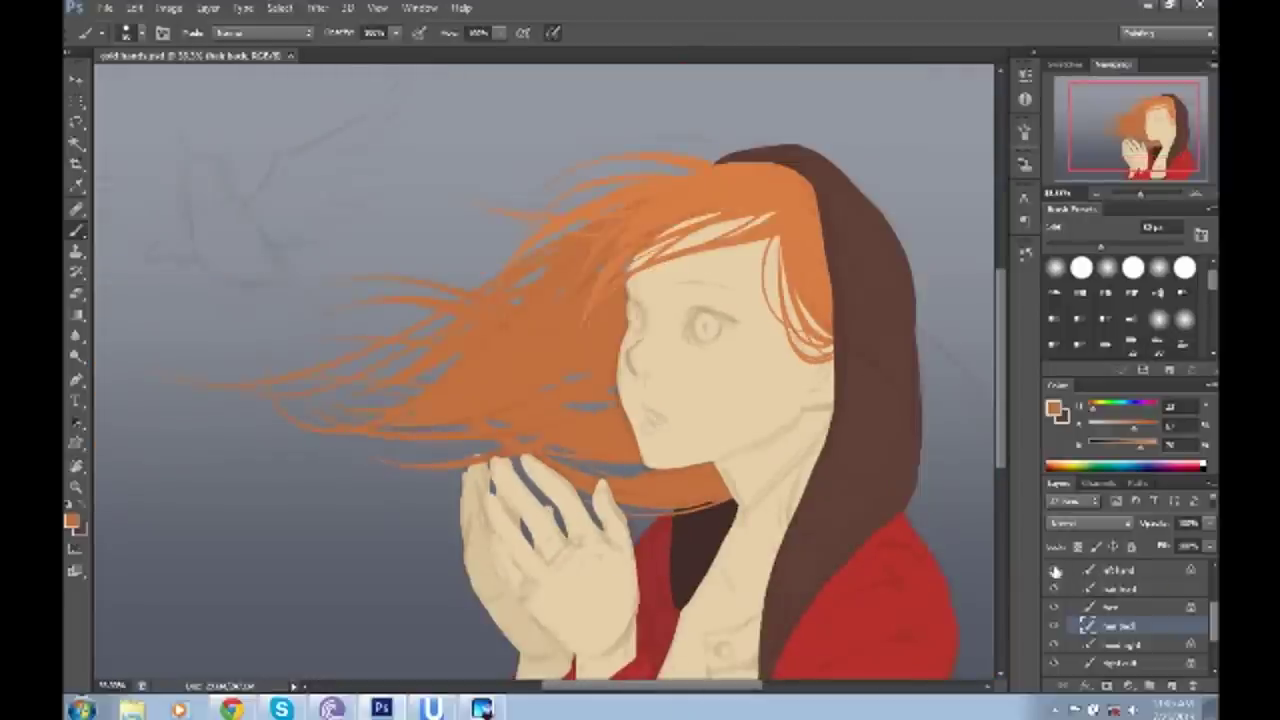
{"action": "left_click", "coordinate": [1056, 569]}
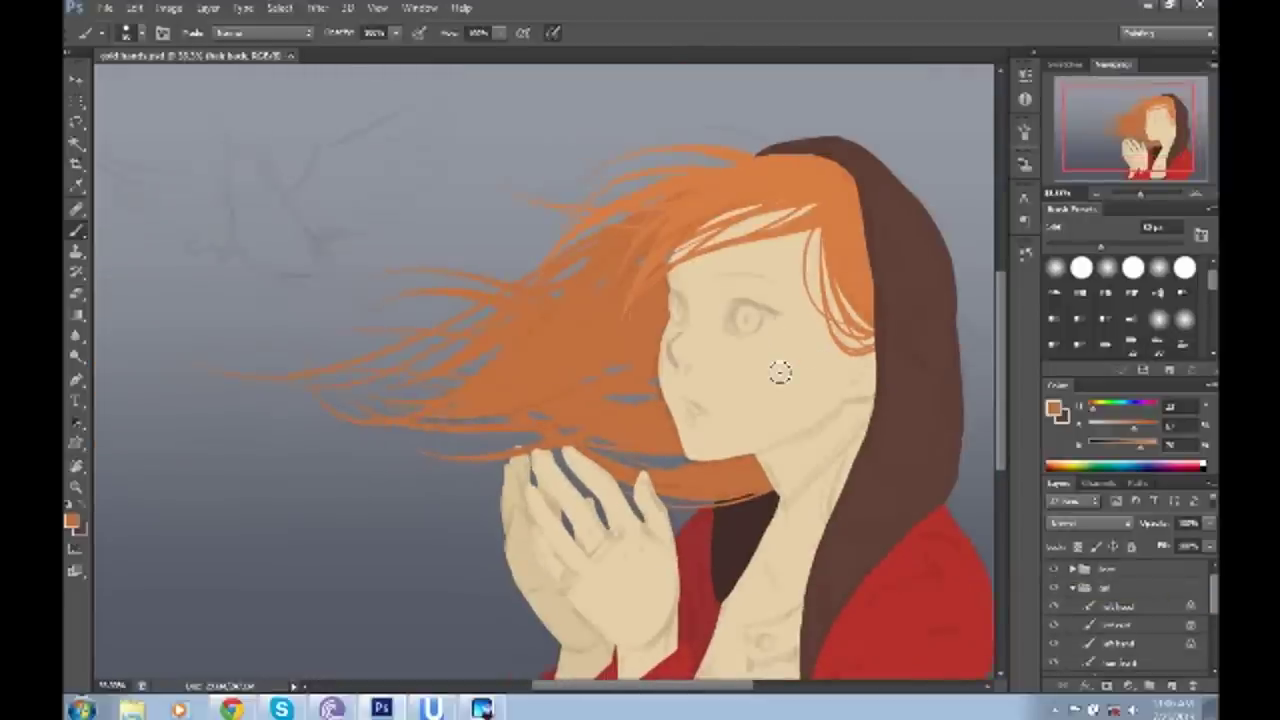
{"action": "key", "text": "ctrl+u"}
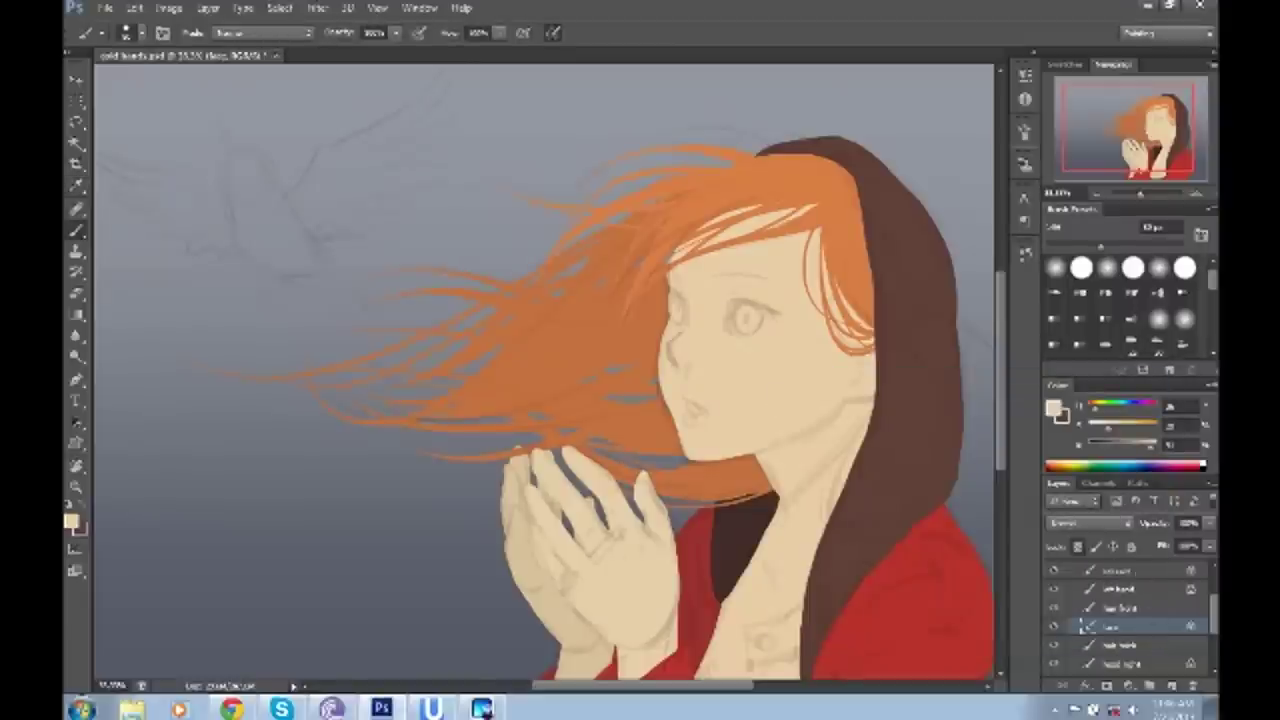
- Fill the collar, shoulder and coat-front tabs with solid brown, then fit the whole painting on screen
{"action": "scroll", "coordinate": [1083, 626], "scroll_direction": "up", "scroll_amount": 1}
{"action": "left_click", "coordinate": [1100, 633]}
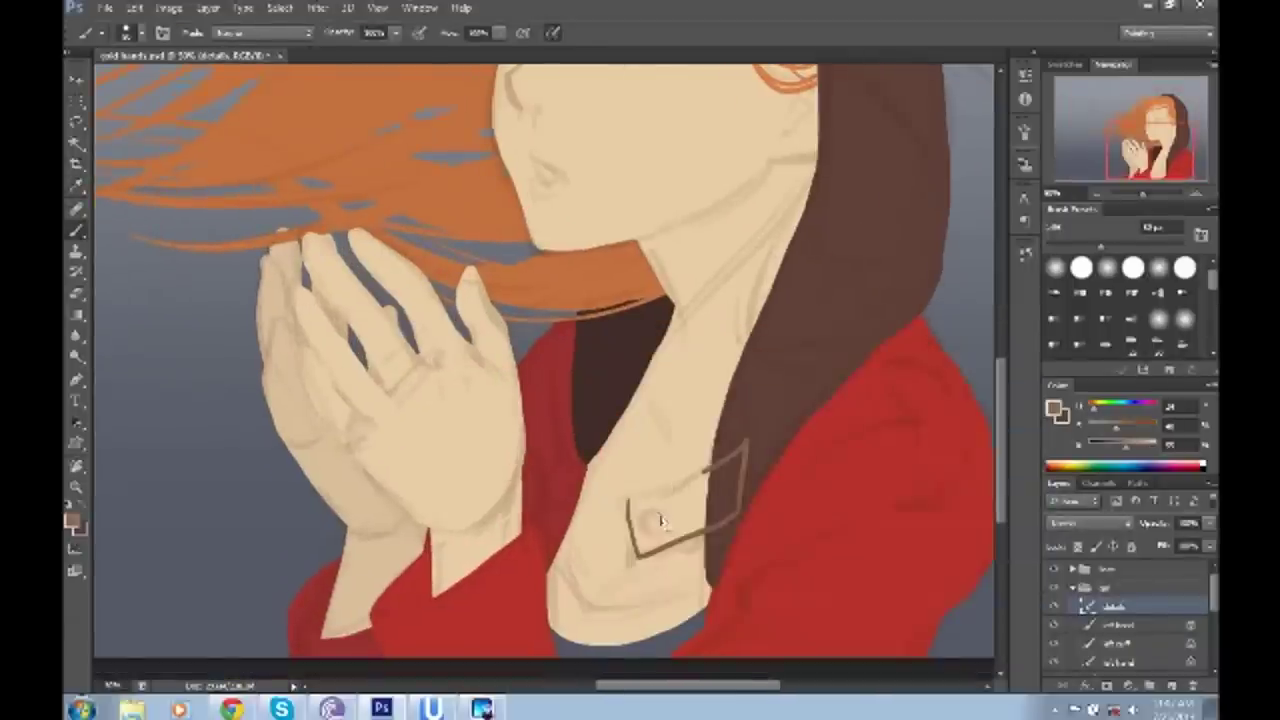
{"action": "key", "text": "alt+BackSpace"}
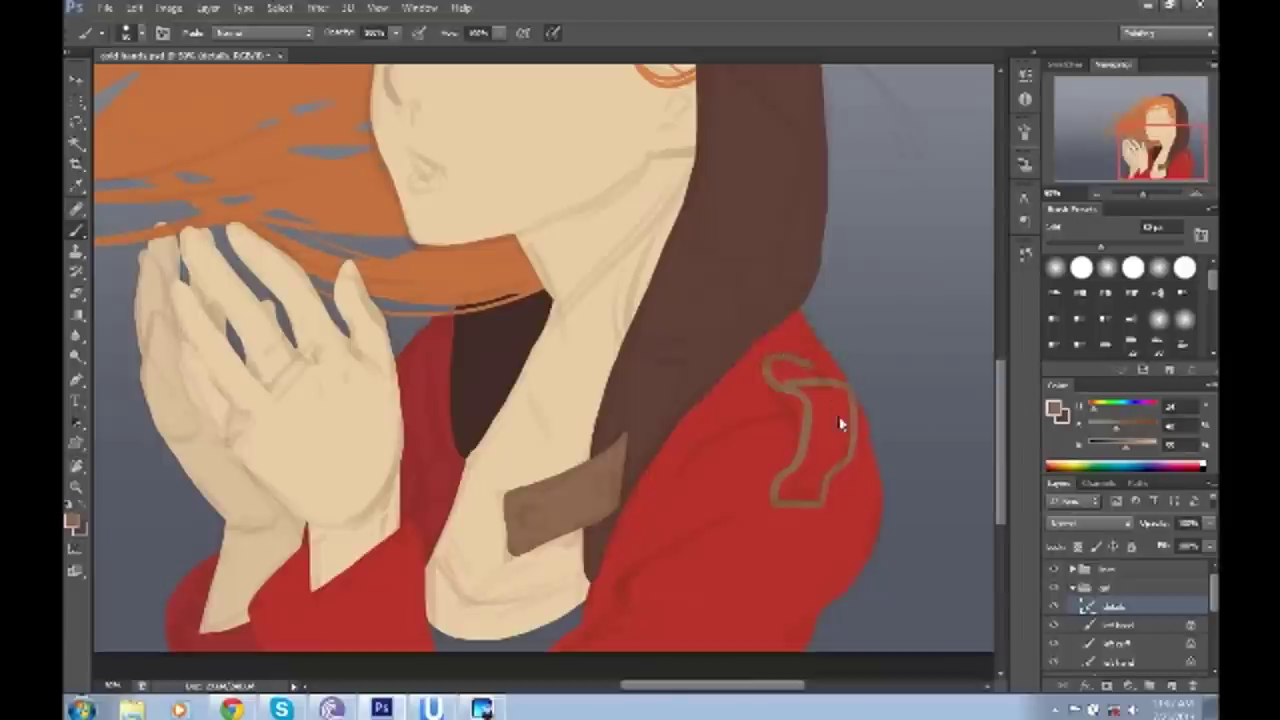
{"action": "key", "text": "alt+BackSpace"}
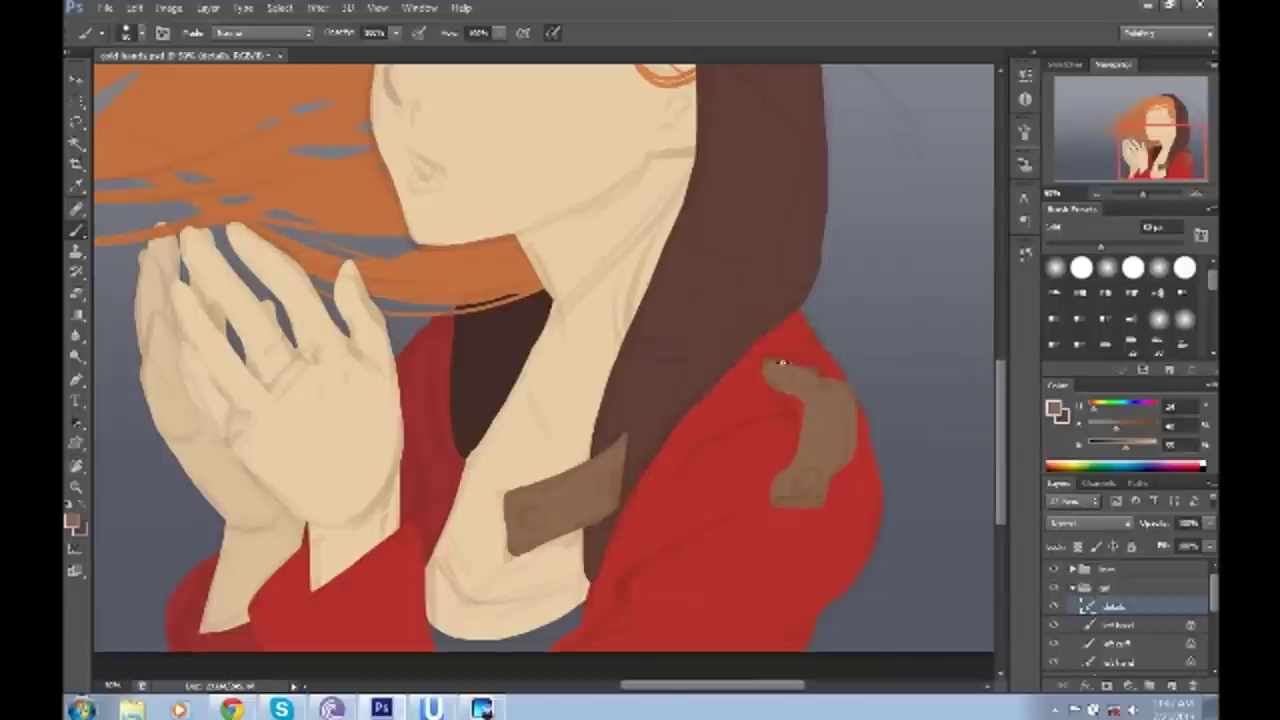
{"action": "key", "text": "e"}
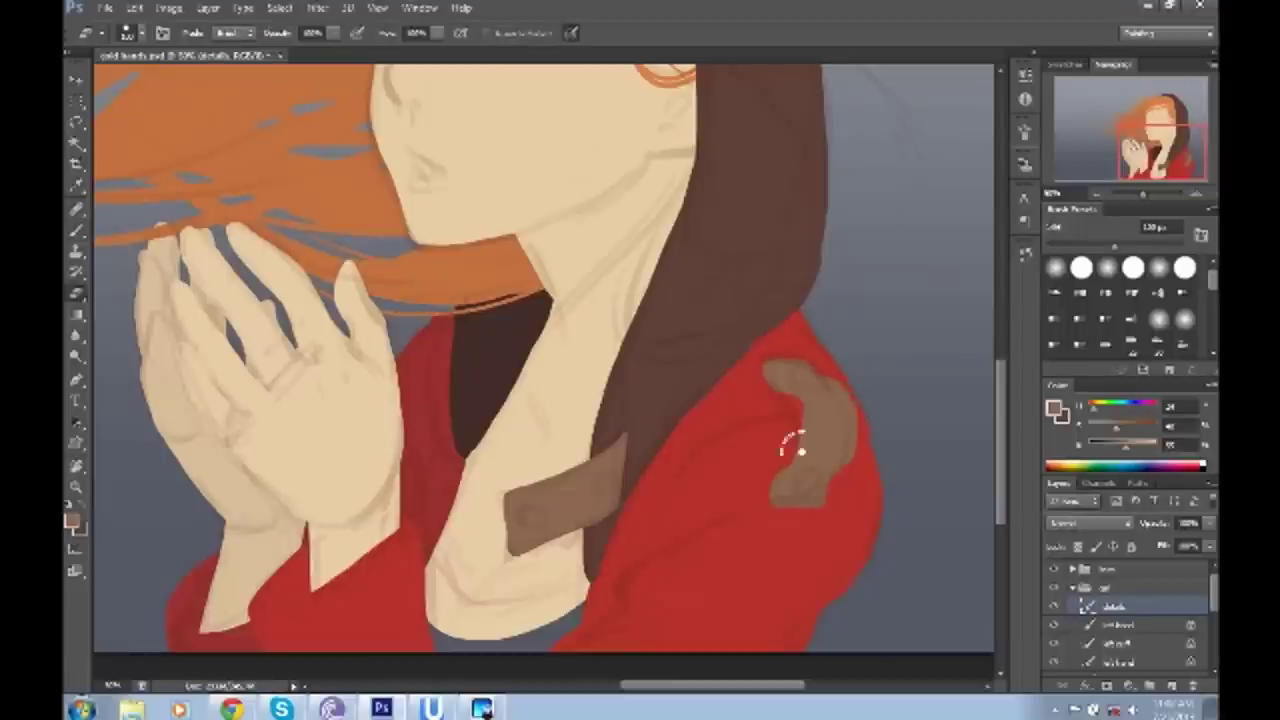
{"action": "key", "text": "b"}
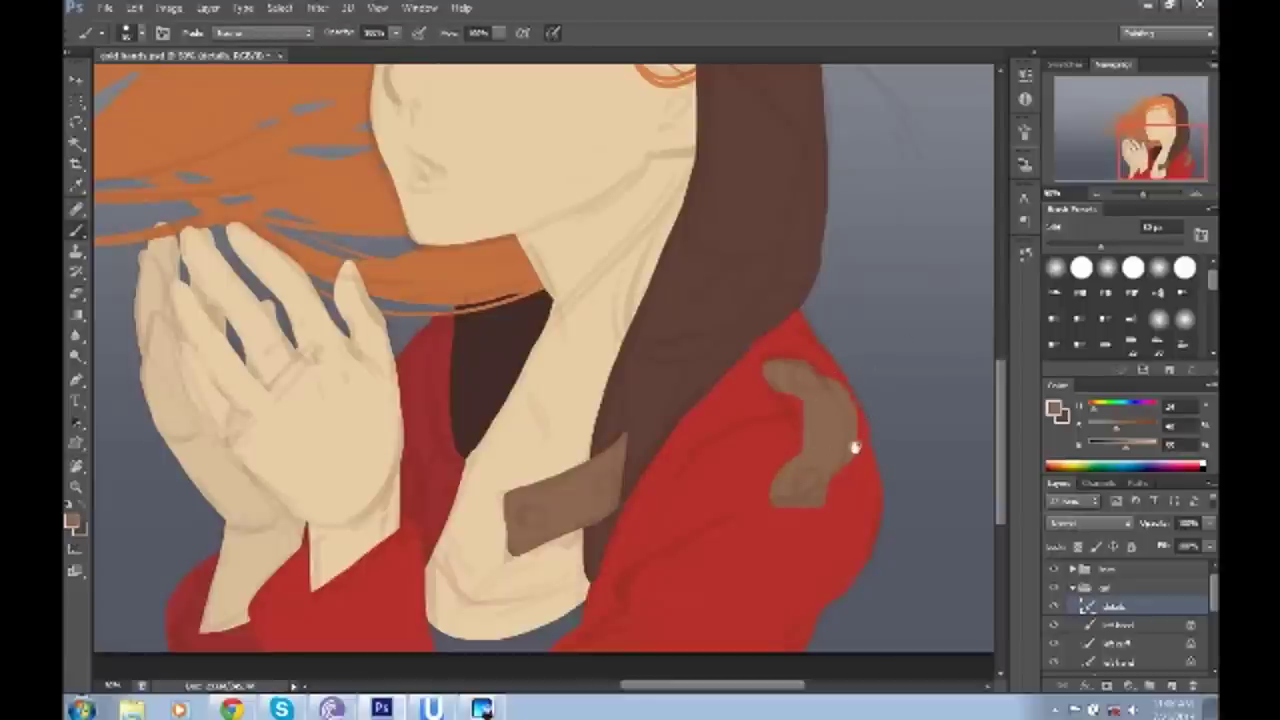
{"action": "left_click_drag", "start_coordinate": [441, 394], "coordinate": [606, 334]}
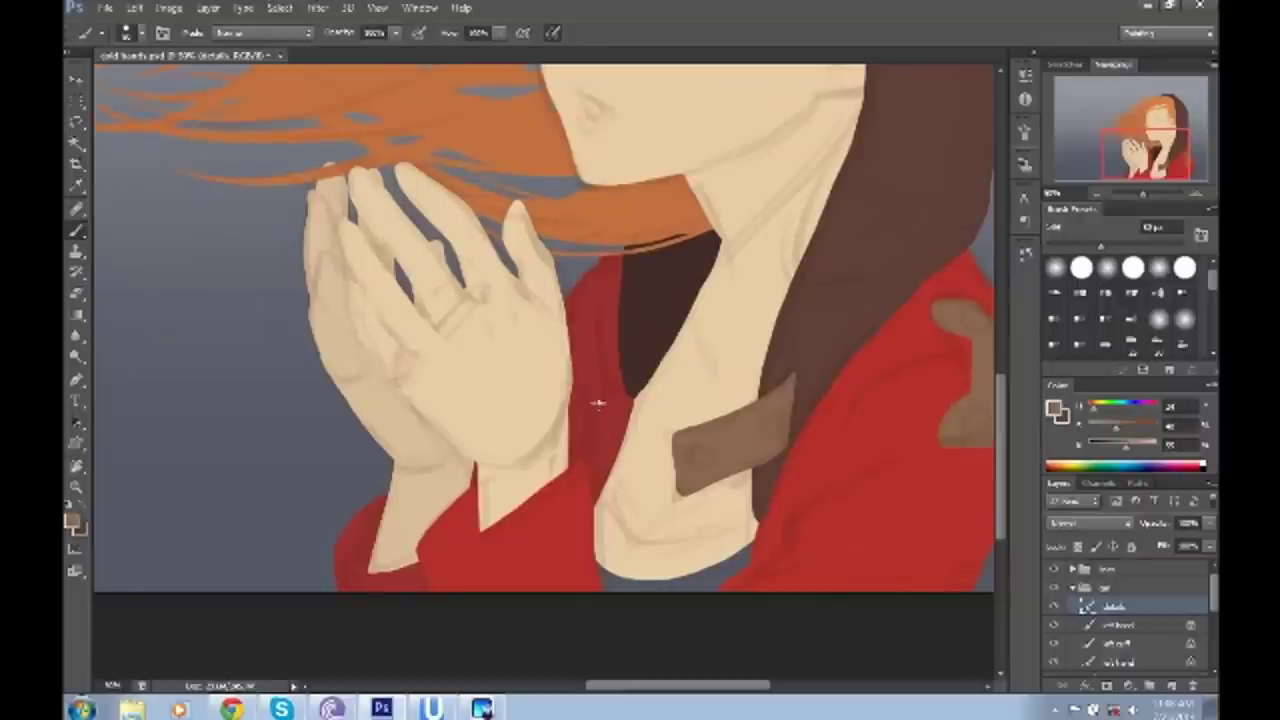
{"action": "scroll", "coordinate": [597, 403], "scroll_direction": "up", "scroll_amount": 2}
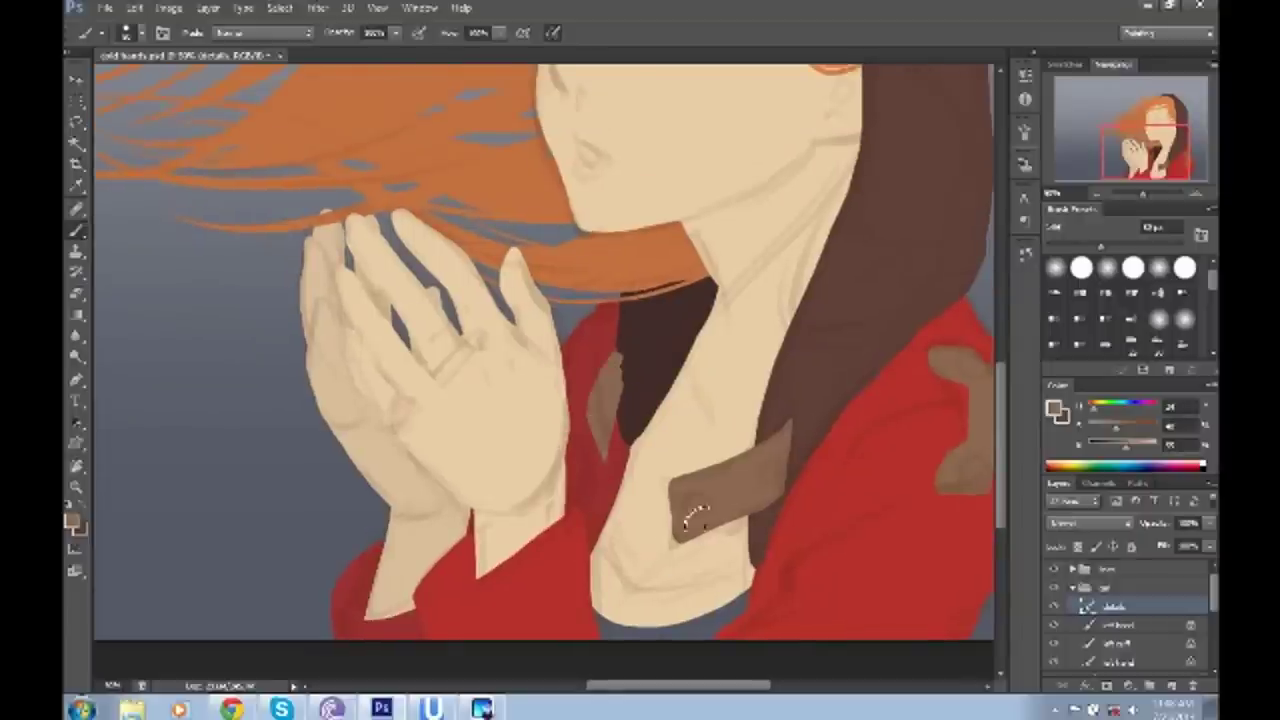
{"action": "left_click_drag", "start_coordinate": [697, 517], "coordinate": [745, 447]}
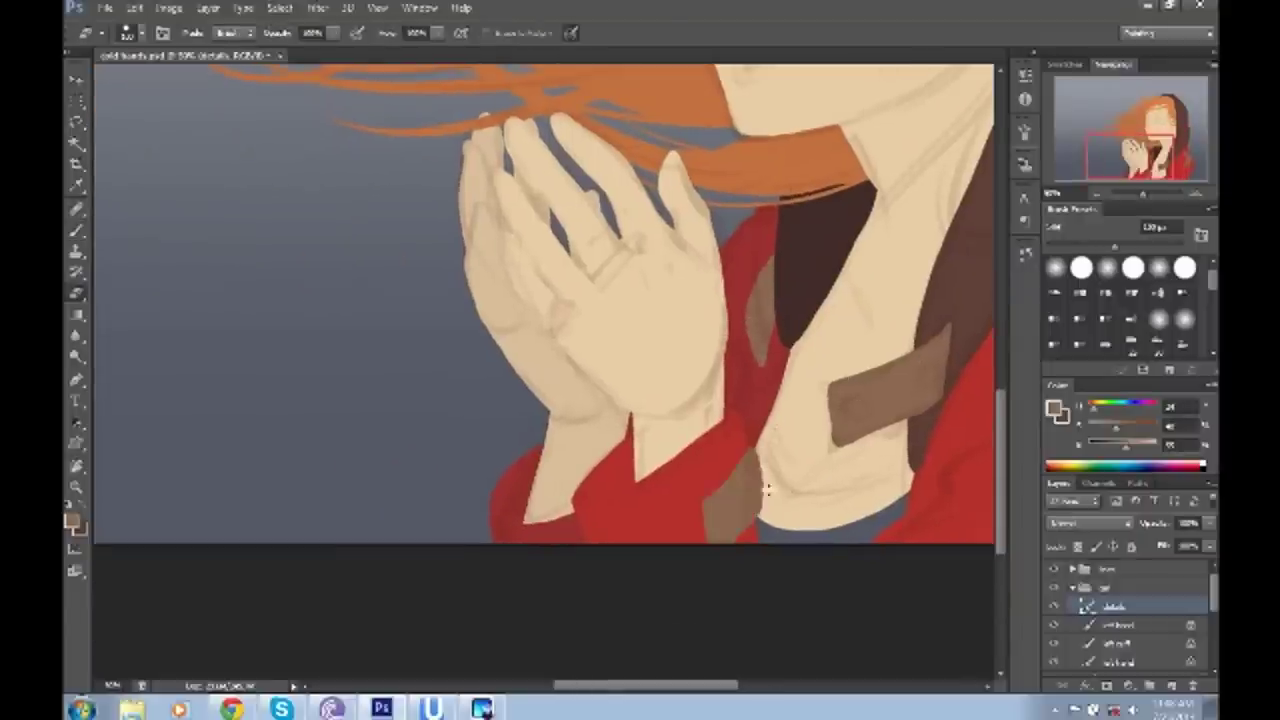
{"action": "key", "text": "z"}
{"action": "key", "text": "ctrl+0"}
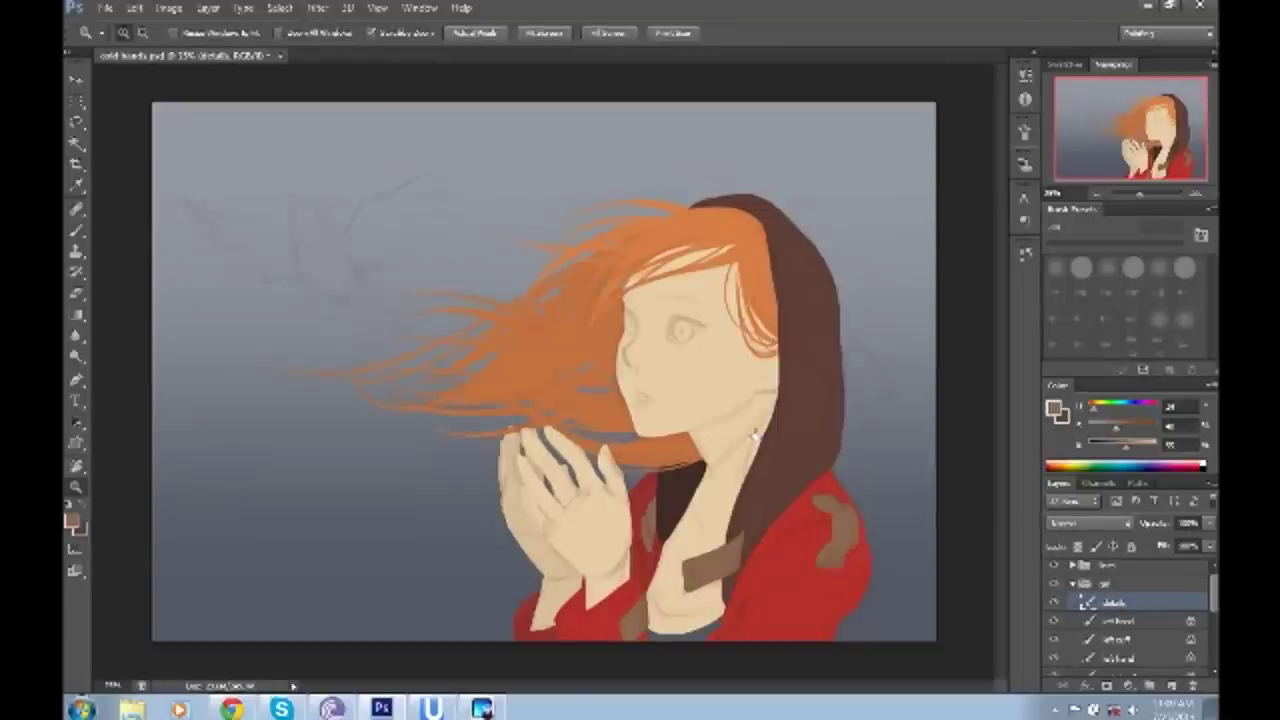
- Undo the strand across the neck and retouch thin orange neck strands with brush and eraser
{"action": "left_click", "coordinate": [755, 435]}
{"action": "key", "text": "b"}
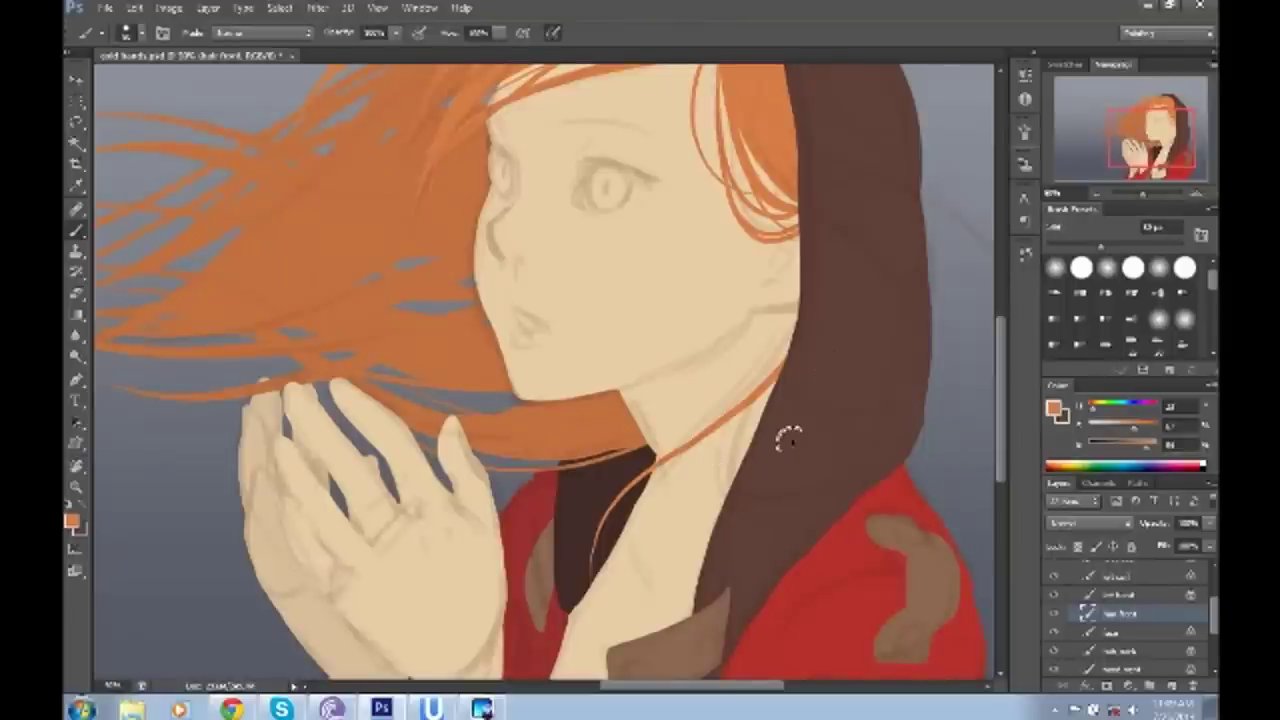
{"action": "key", "text": "ctrl+z"}
{"action": "key", "text": "ctrl+z"}
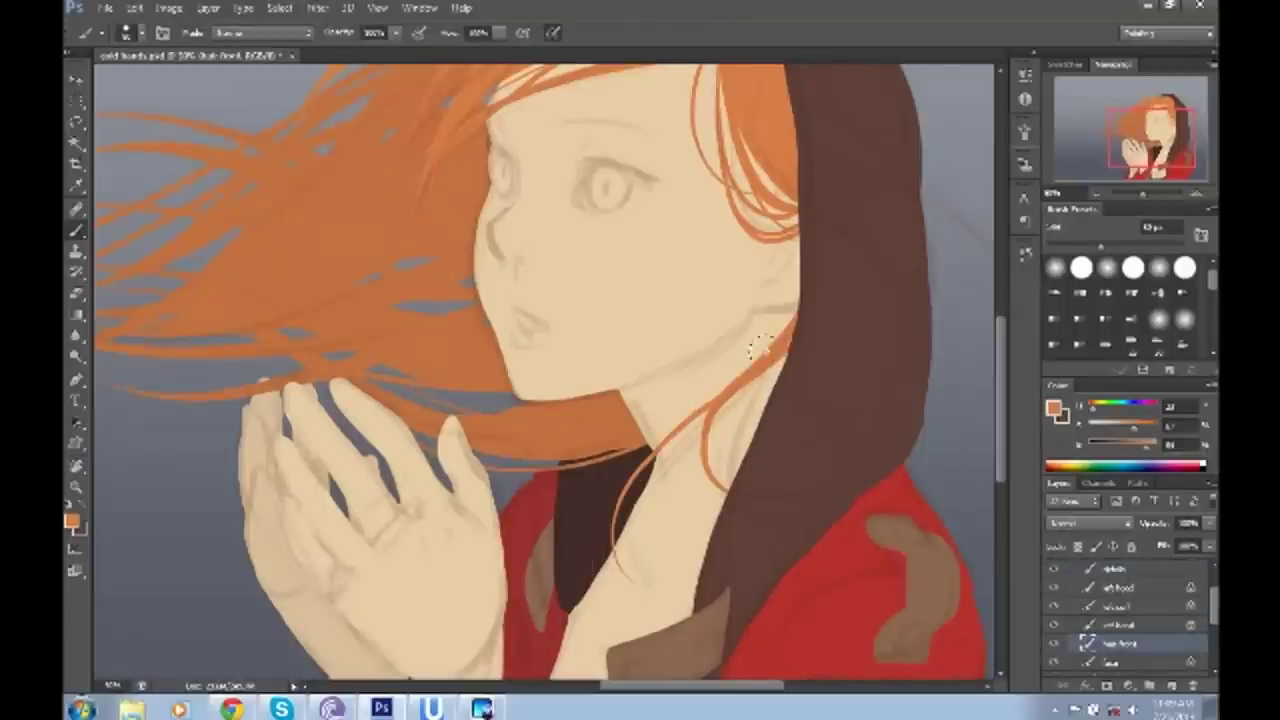
{"action": "key", "text": "e"}
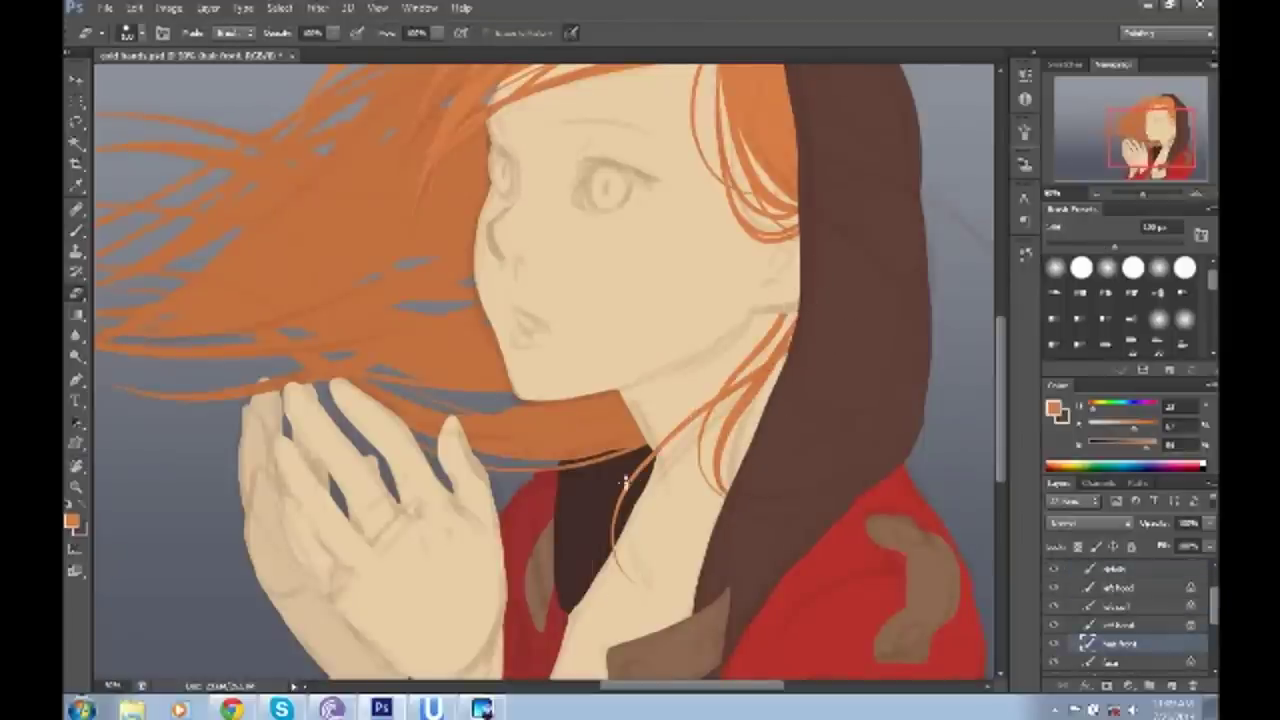
{"action": "key", "text": "b"}
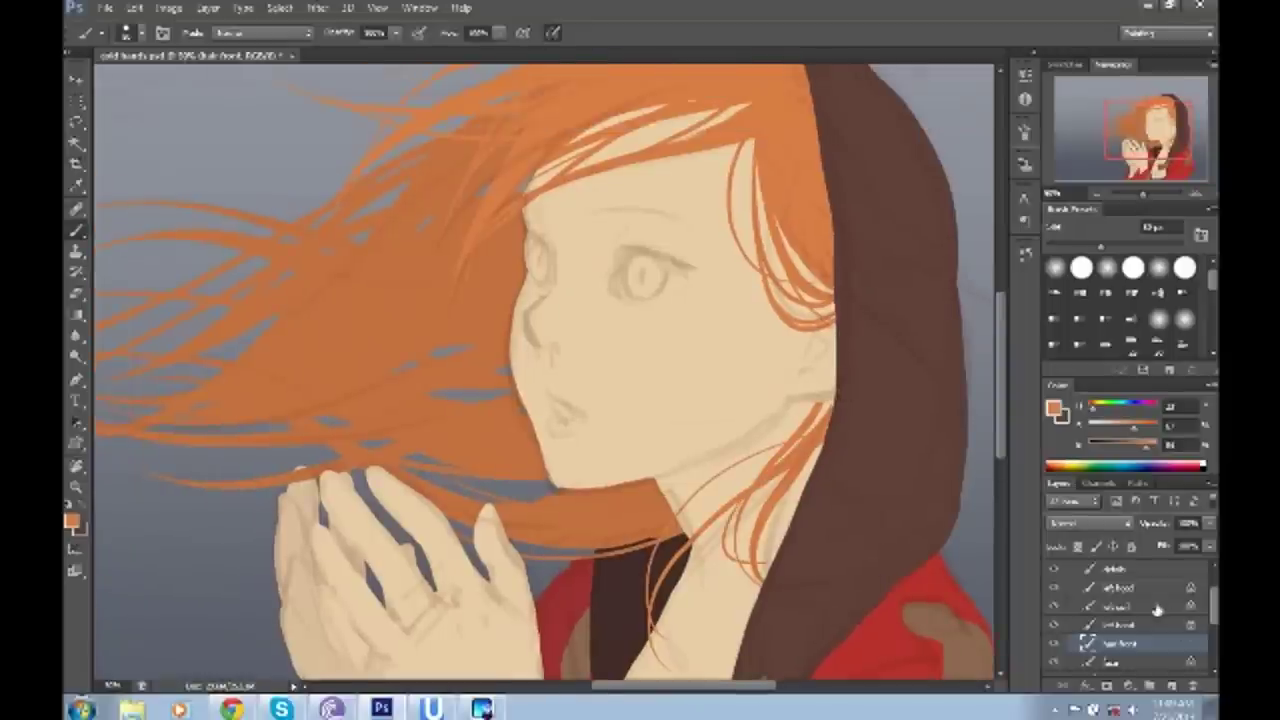
{"action": "key", "text": "ctrl+0"}
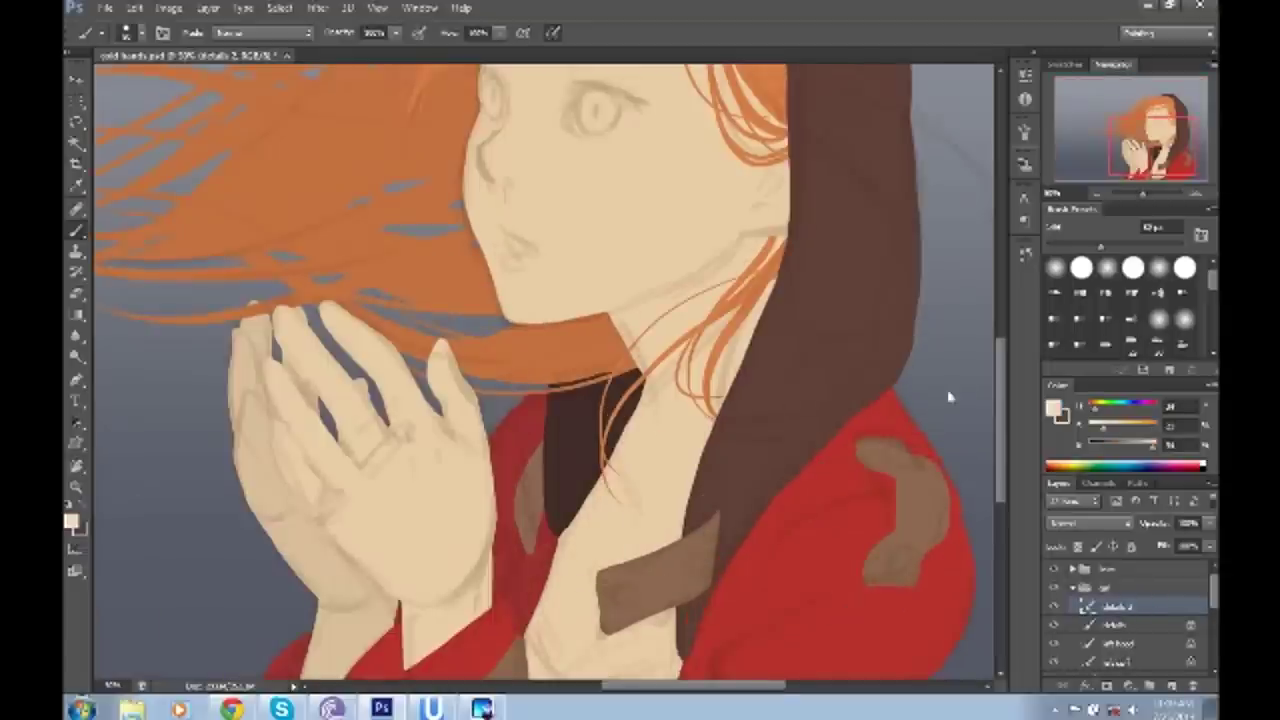
- Dot tan rivets on the brown collar, shoulder and front tabs, darkening them via Hue/Saturation
{"action": "scroll", "coordinate": [880, 520], "scroll_direction": "down", "scroll_amount": 1}
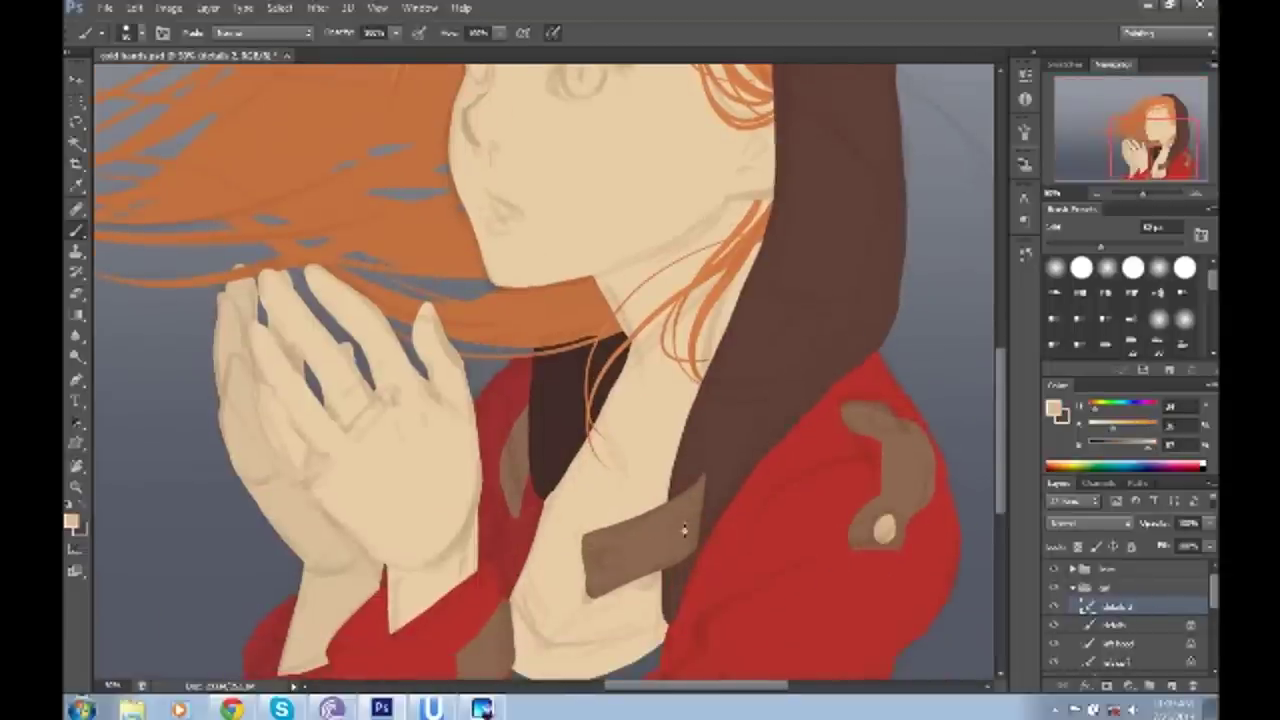
{"action": "scroll", "coordinate": [684, 530], "scroll_direction": "down", "scroll_amount": 2}
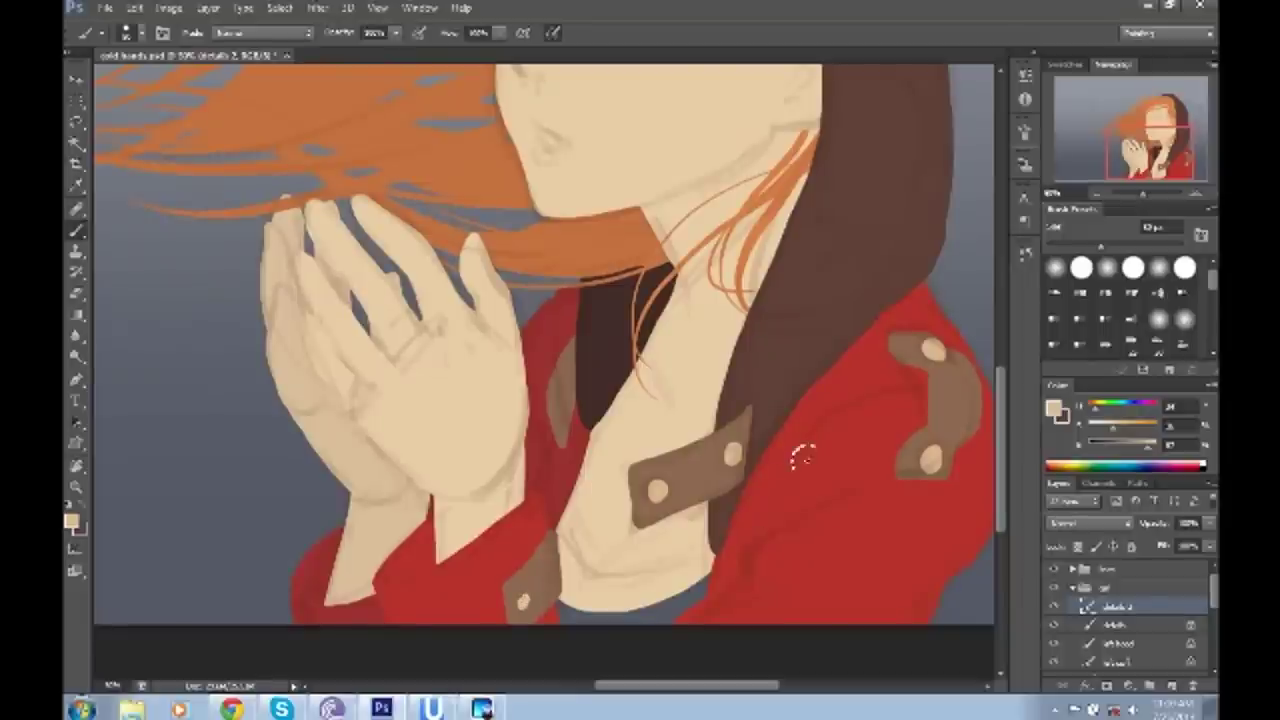
{"action": "scroll", "coordinate": [693, 522], "scroll_direction": "up", "scroll_amount": 1}
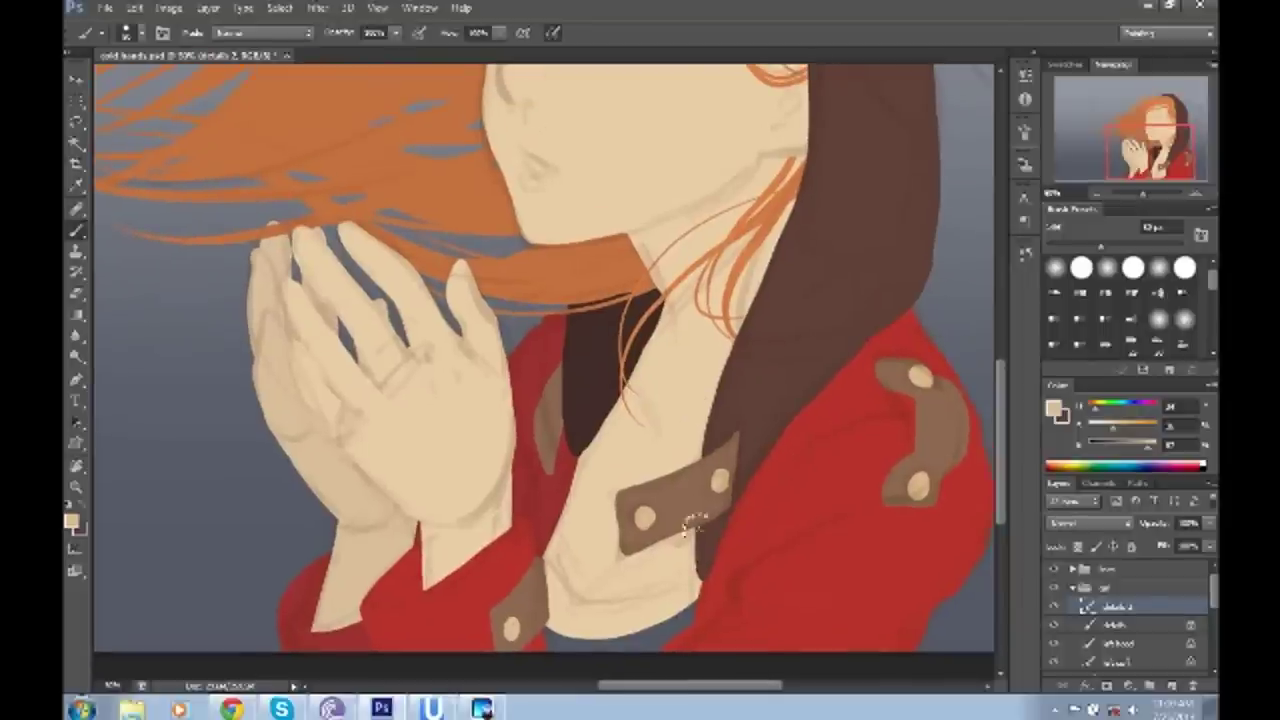
{"action": "key", "text": "ctrl+u"}
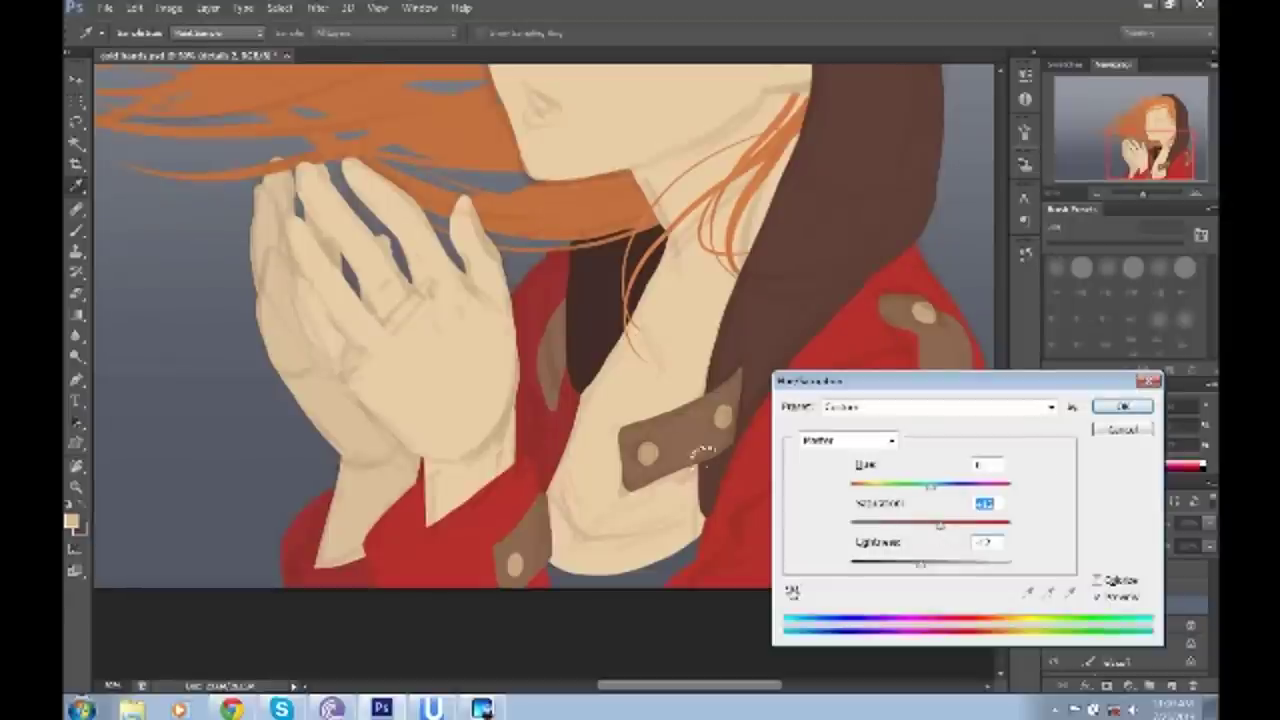
{"action": "key", "text": "Return"}
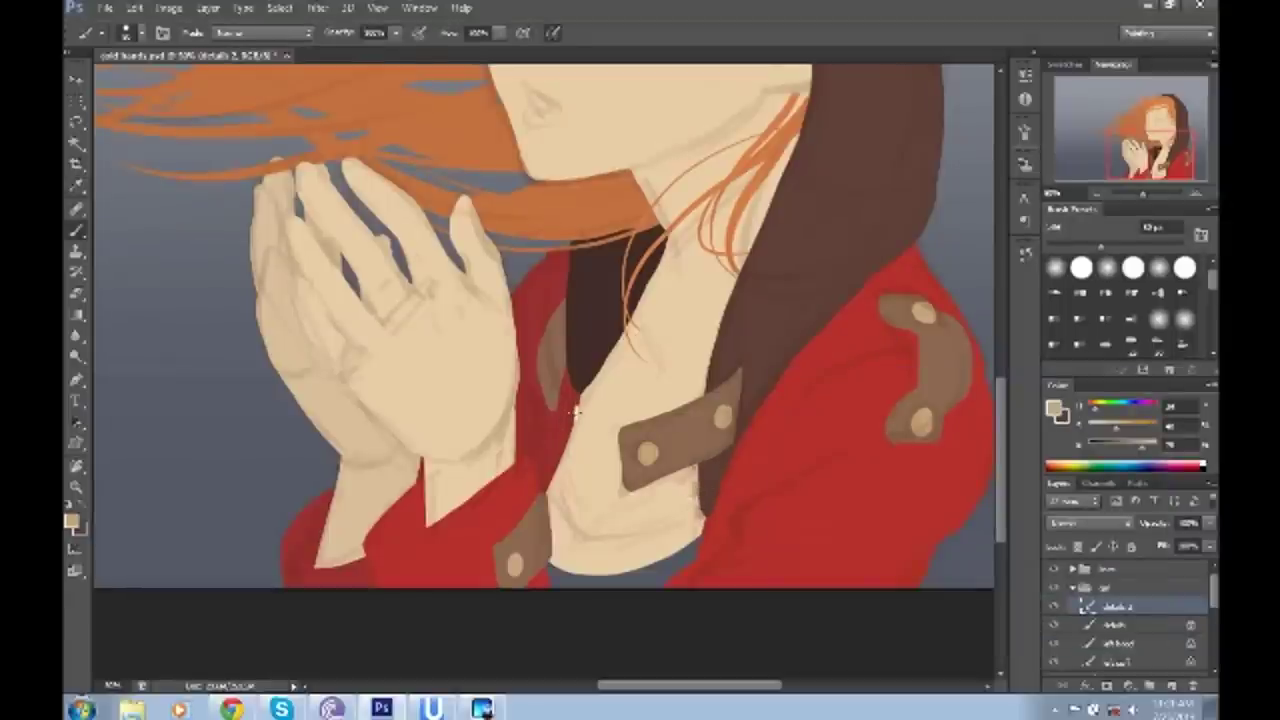
- Erase stray marks around the shirt collar beside the red coat
{"action": "scroll", "coordinate": [570, 425], "scroll_direction": "up", "scroll_amount": 1}
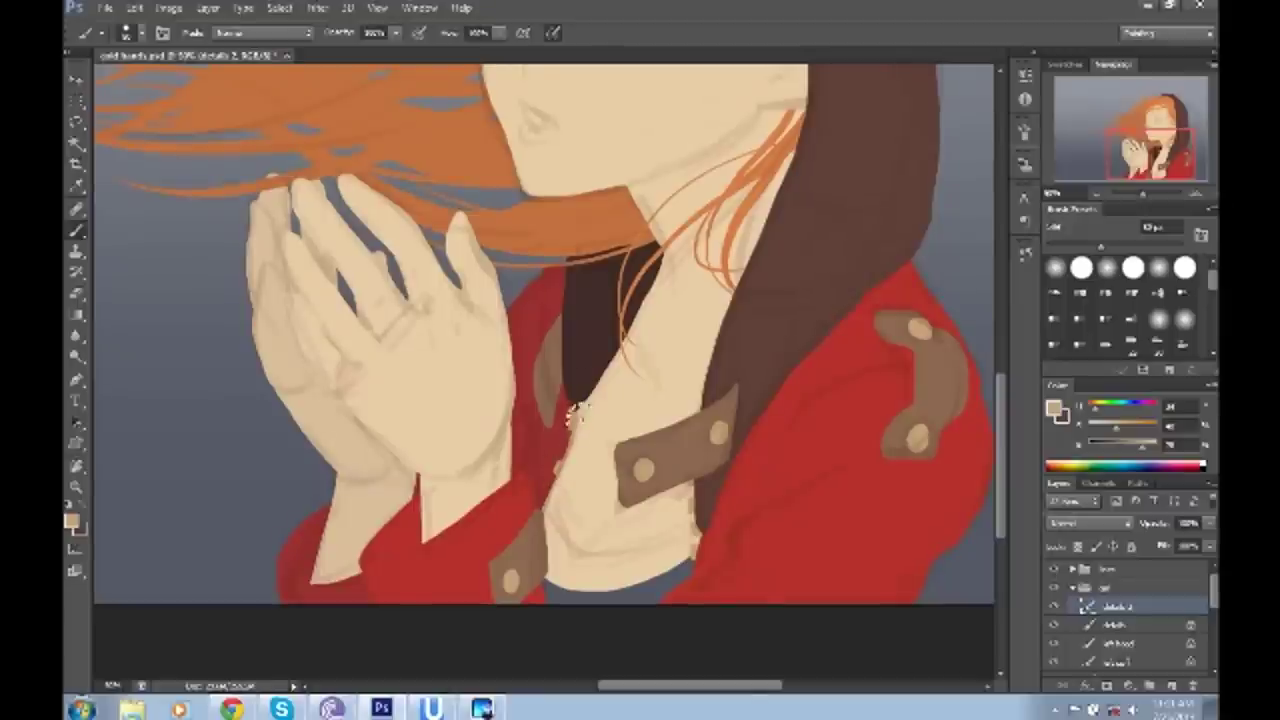
{"action": "scroll", "coordinate": [540, 490], "scroll_direction": "up", "scroll_amount": 3}
{"action": "key", "text": "e"}
{"action": "scroll", "coordinate": [543, 477], "scroll_direction": "down", "scroll_amount": 1}
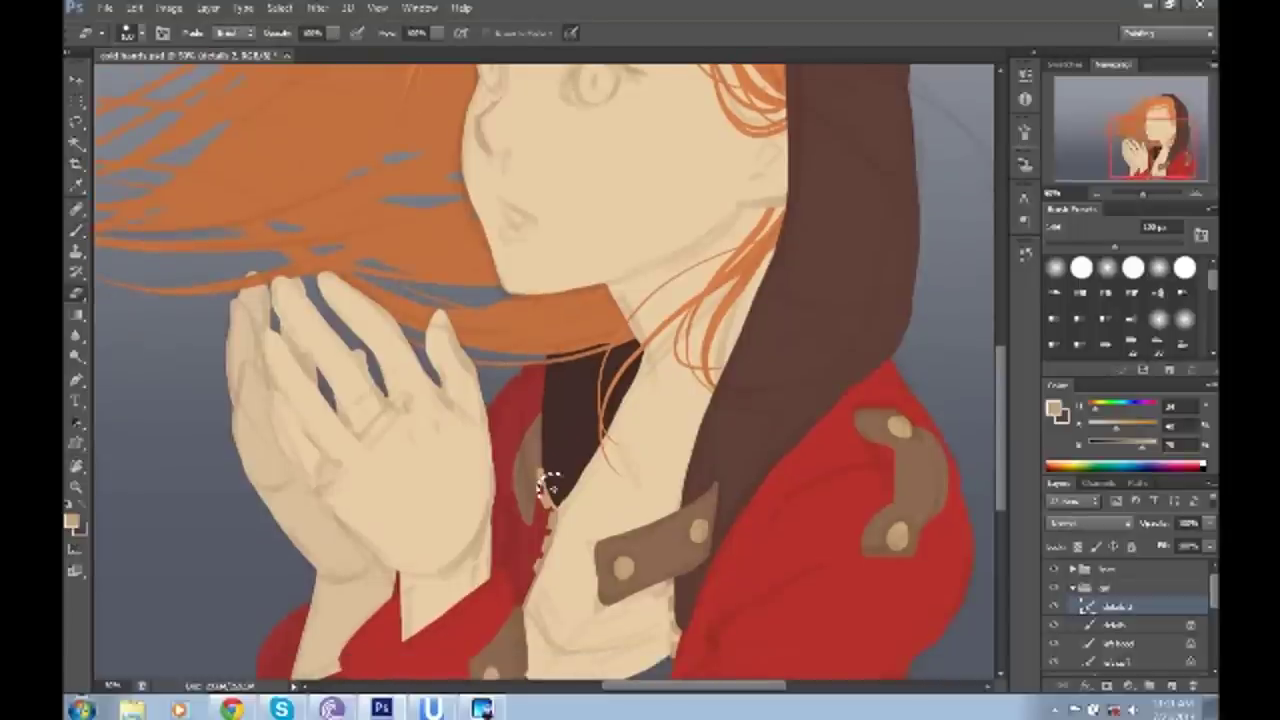
{"action": "scroll", "coordinate": [552, 434], "scroll_direction": "down", "scroll_amount": 3}
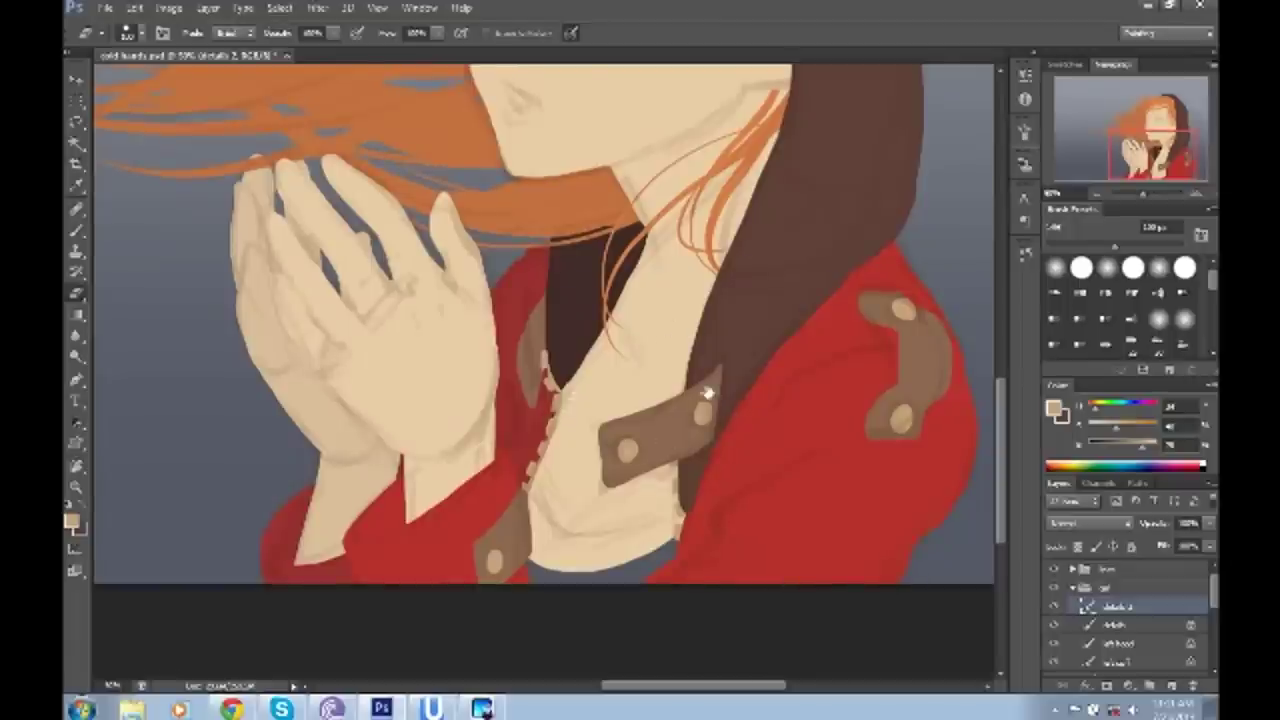
- Dab rows of tan stitch dots along the shirt edge and jacket collar, adjusting them with Hue/Saturation
{"action": "key", "text": "b"}
{"action": "scroll", "coordinate": [650, 470], "scroll_direction": "up", "scroll_amount": 3}
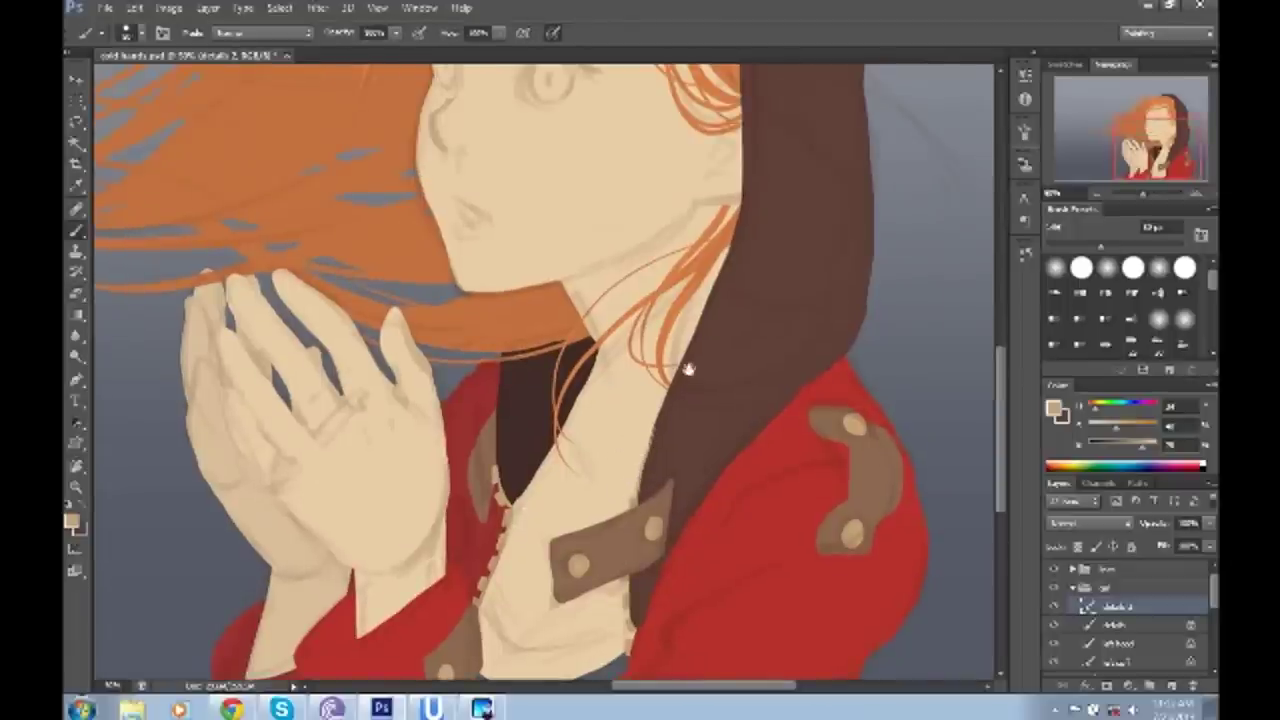
{"action": "scroll", "coordinate": [657, 459], "scroll_direction": "up", "scroll_amount": 2}
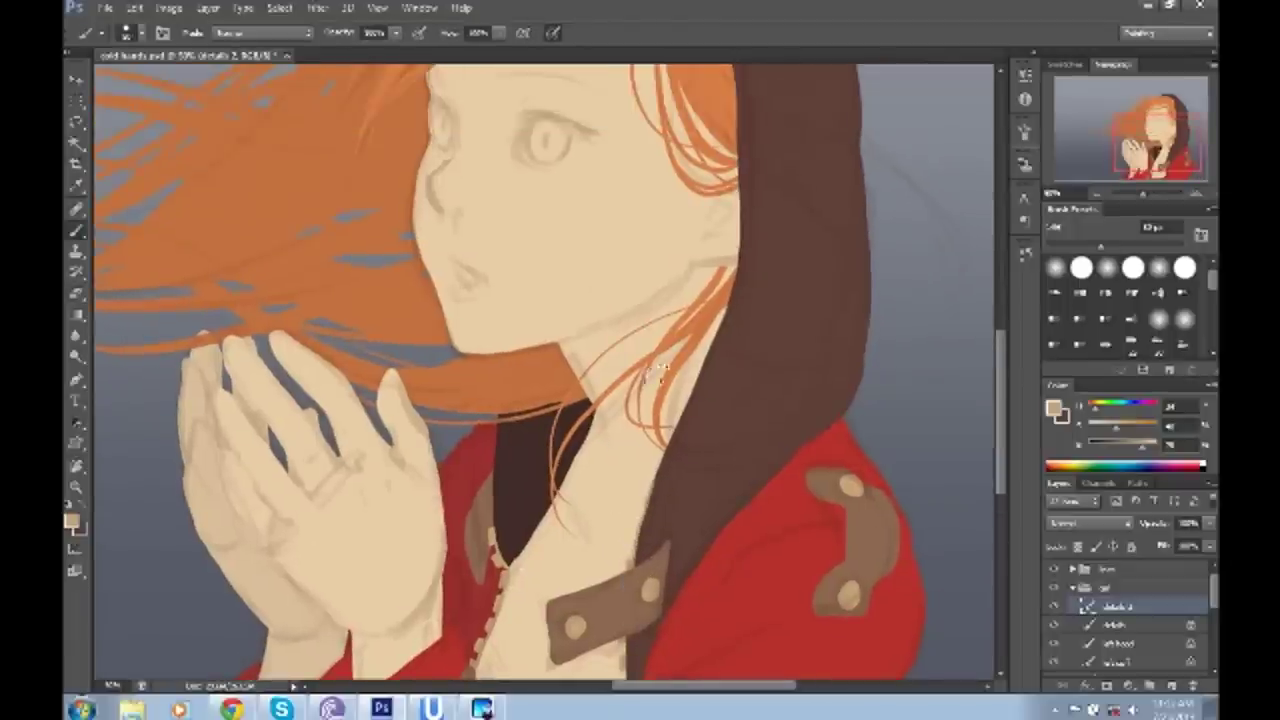
{"action": "scroll", "coordinate": [640, 462], "scroll_direction": "down", "scroll_amount": 2}
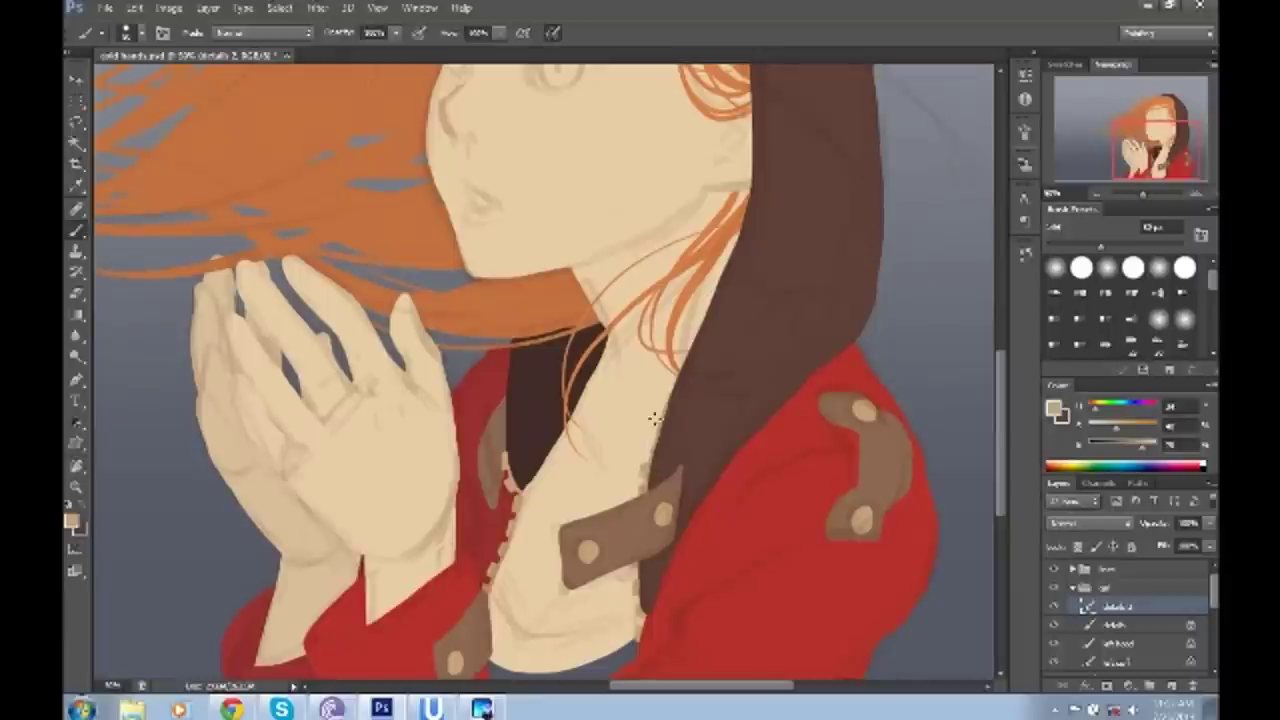
{"action": "left_click_drag", "start_coordinate": [664, 398], "coordinate": [655, 440]}
{"action": "left_click_drag", "start_coordinate": [506, 462], "coordinate": [508, 362]}
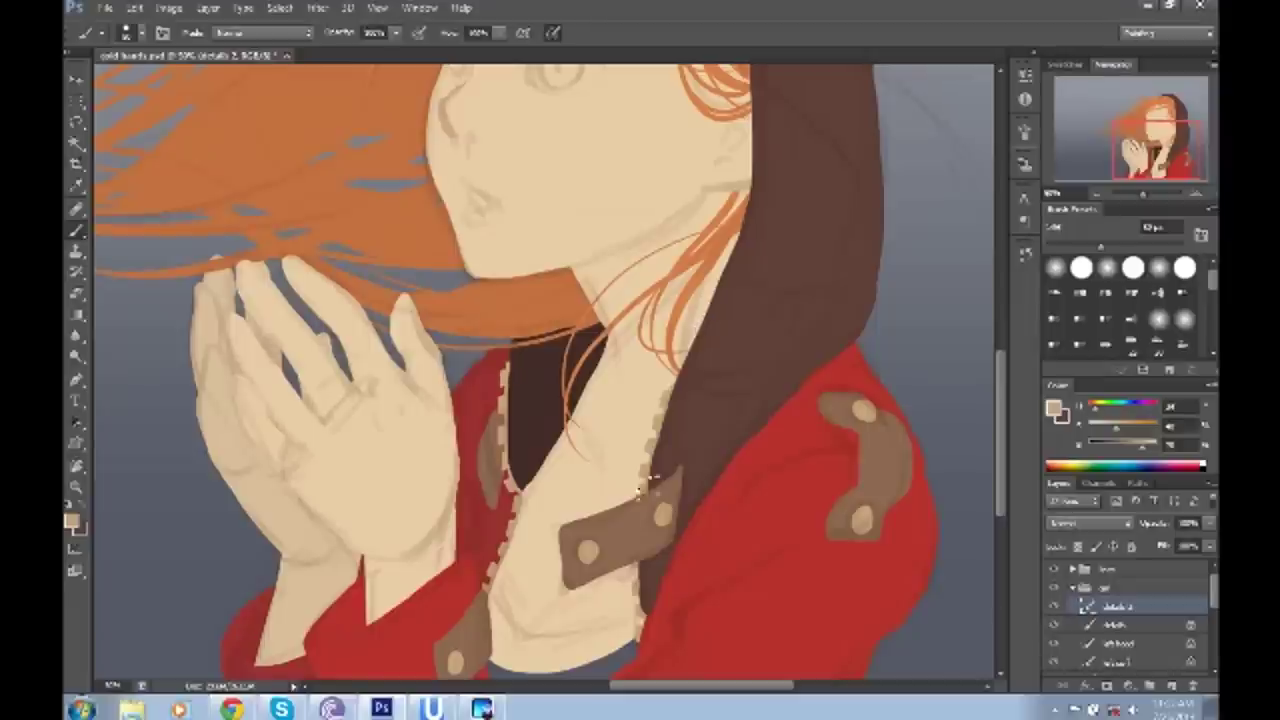
{"action": "key", "text": "ctrl+u"}
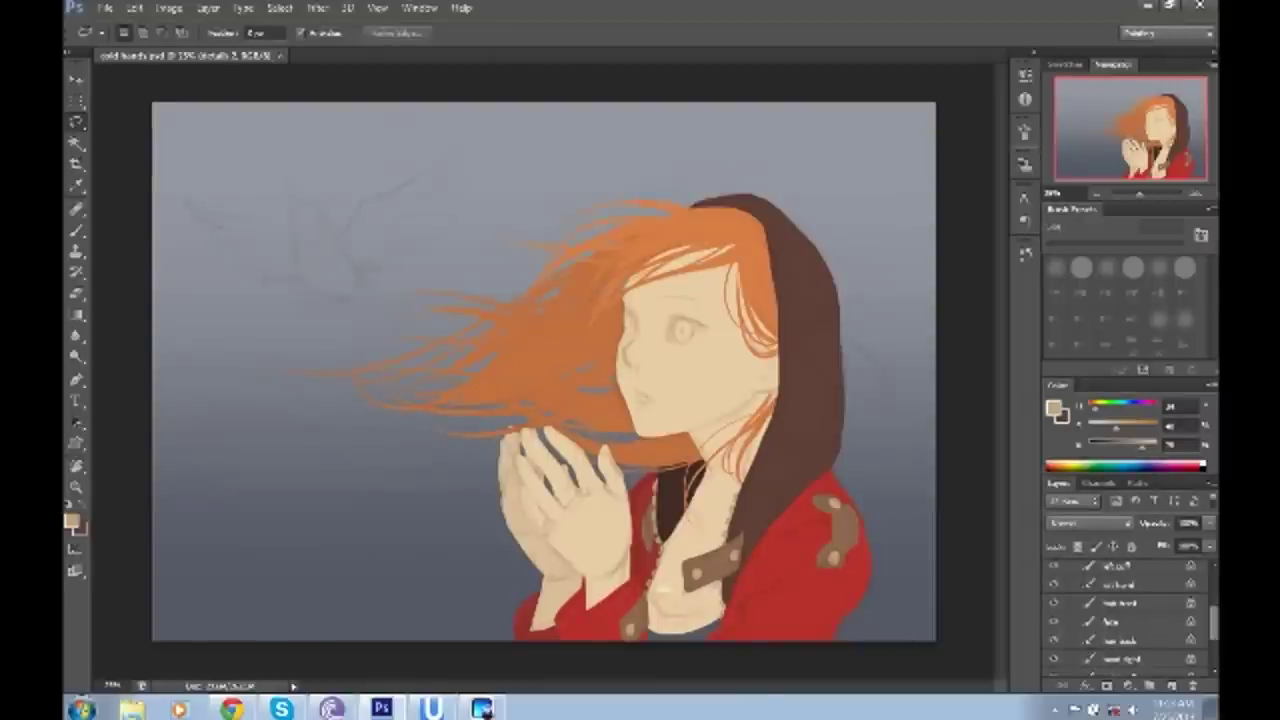
{"action": "scroll", "coordinate": [660, 590], "scroll_direction": "up", "scroll_amount": 3}
- Remove the beige patch below the collar and select the skin layer
{"action": "key", "text": "ctrl+z"}
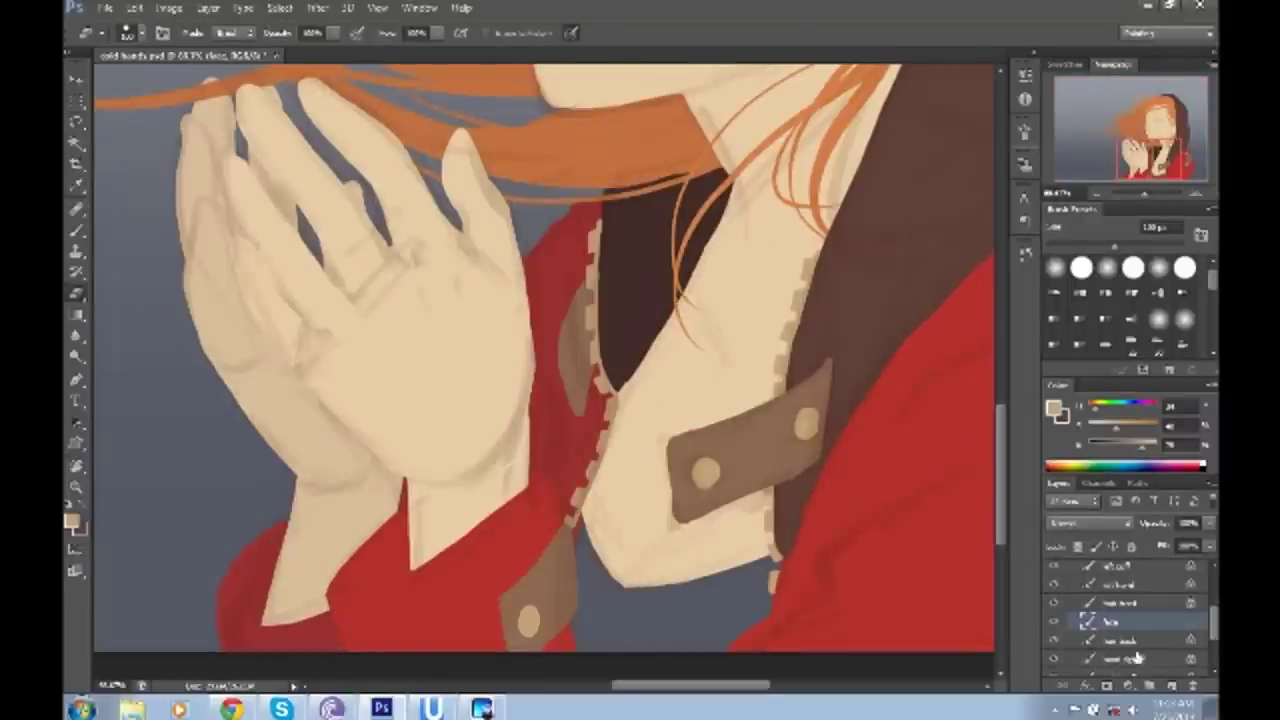
{"action": "left_click", "coordinate": [1128, 640]}
{"action": "key", "text": "r"}
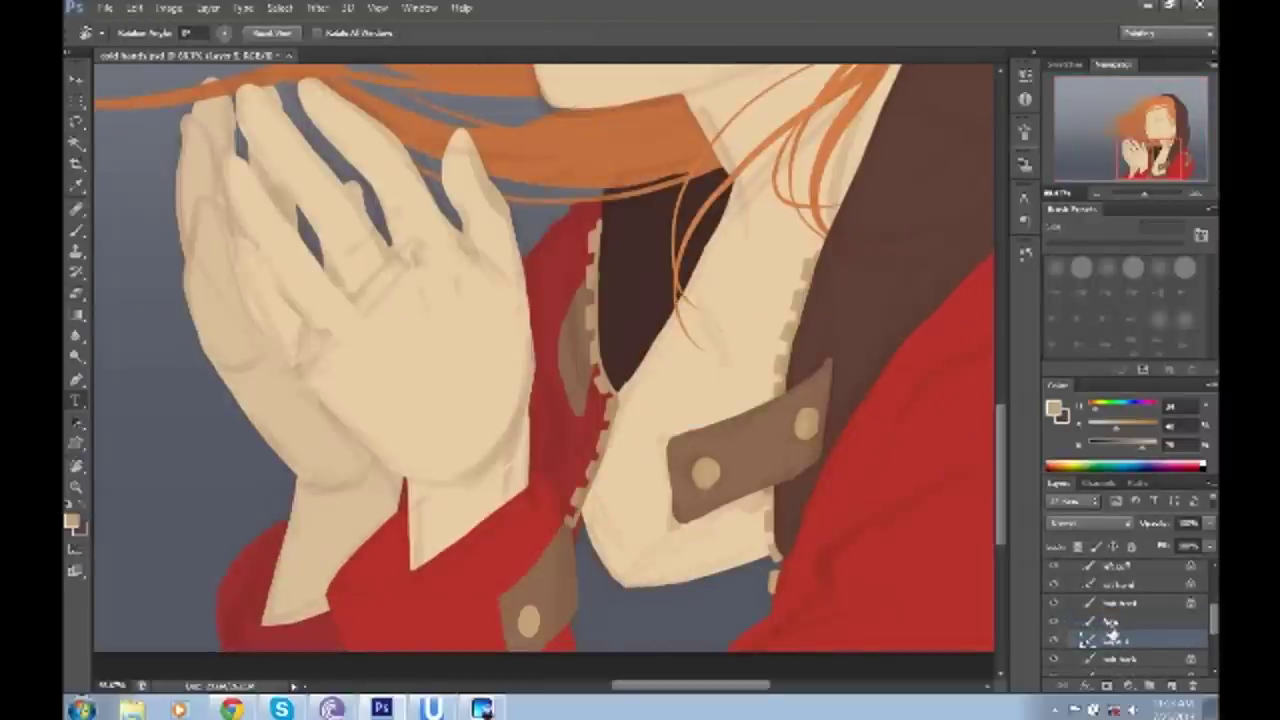
{"action": "key", "text": "b"}
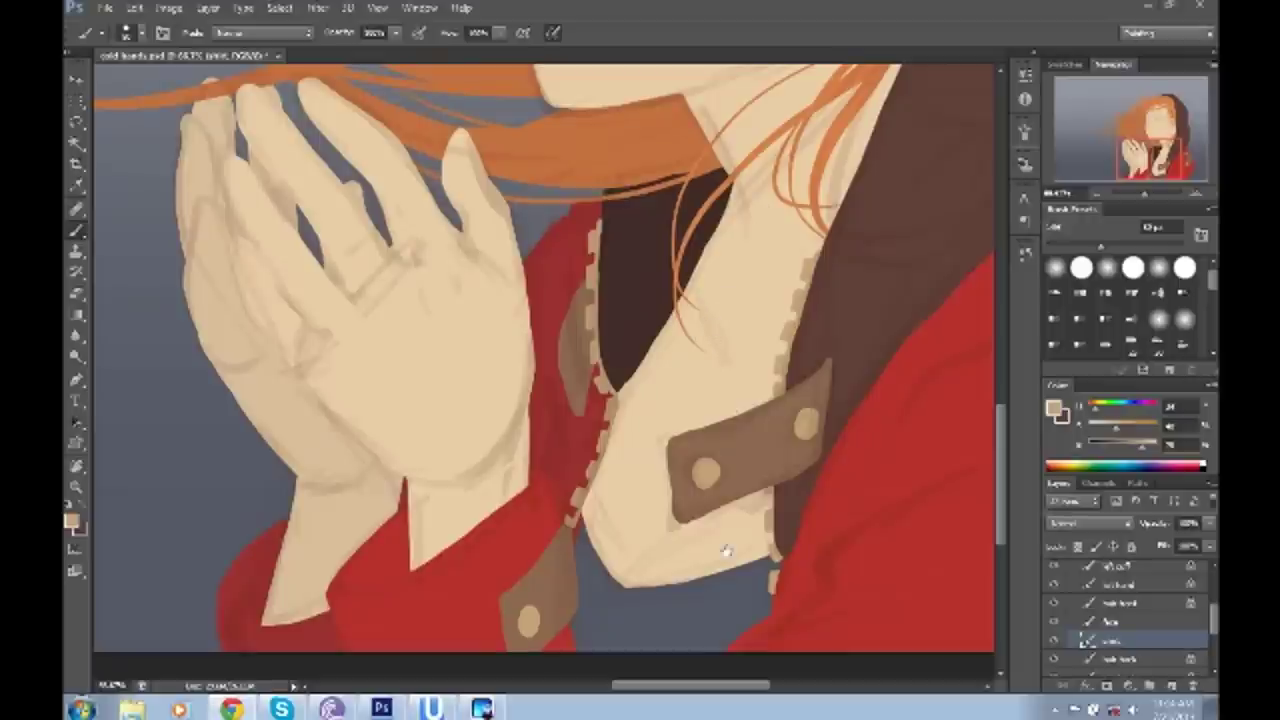
- Paint a pale grey undershirt patch in the coat opening, toned with Hue/Saturation
{"action": "scroll", "coordinate": [726, 550], "scroll_direction": "down", "scroll_amount": 2}
{"action": "left_click_drag", "start_coordinate": [568, 430], "coordinate": [565, 472]}
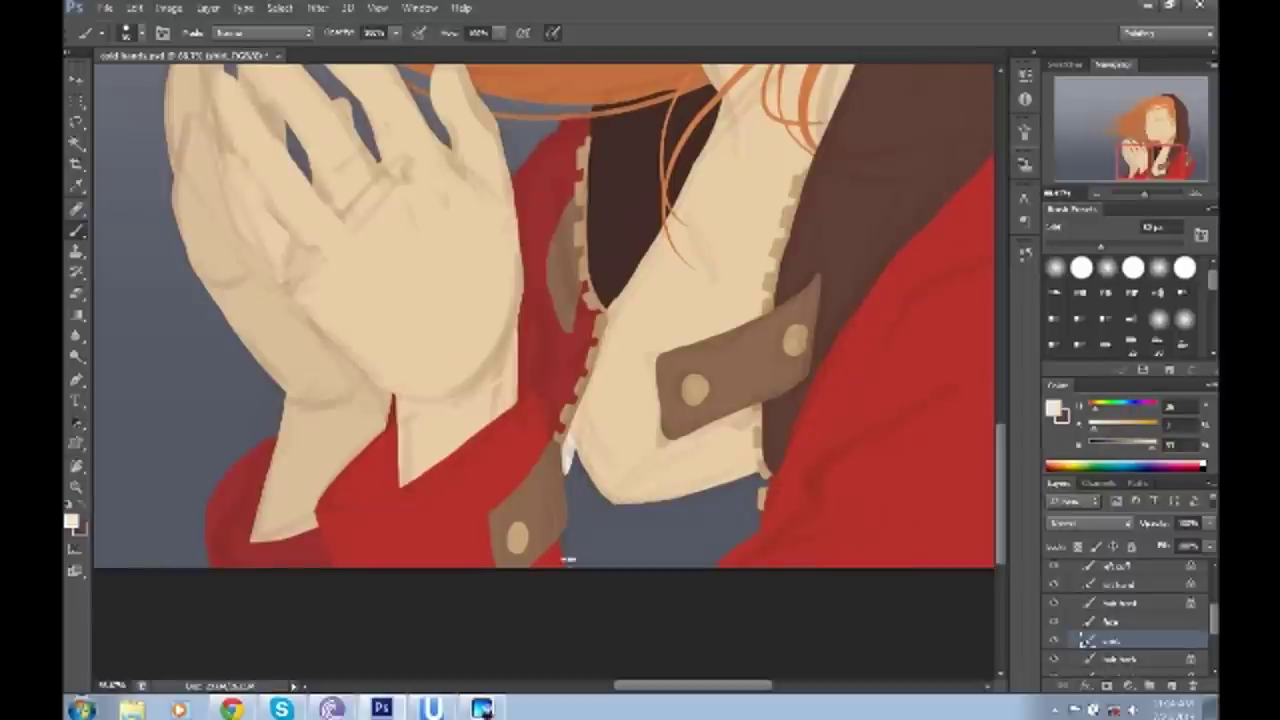
{"action": "key", "text": "ctrl+u"}
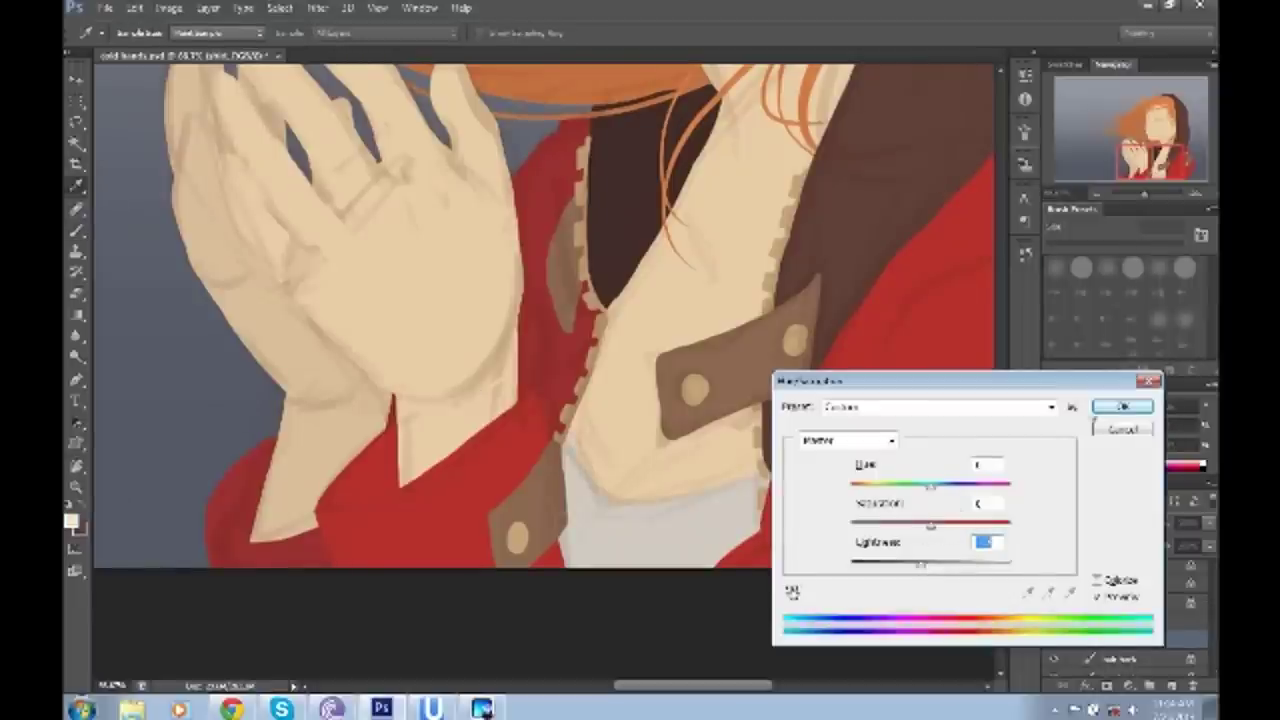
{"action": "key", "text": "Return"}
{"action": "key", "text": "ctrl+0"}
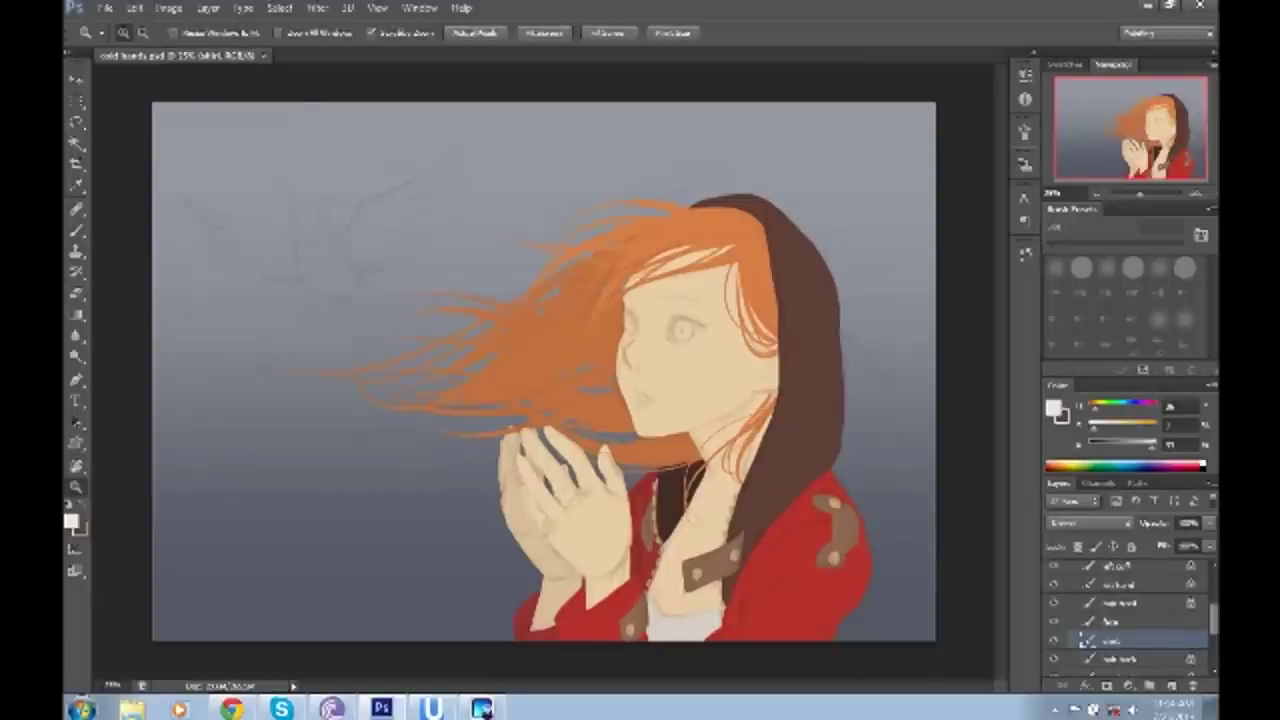
{"action": "left_click", "coordinate": [1110, 598]}
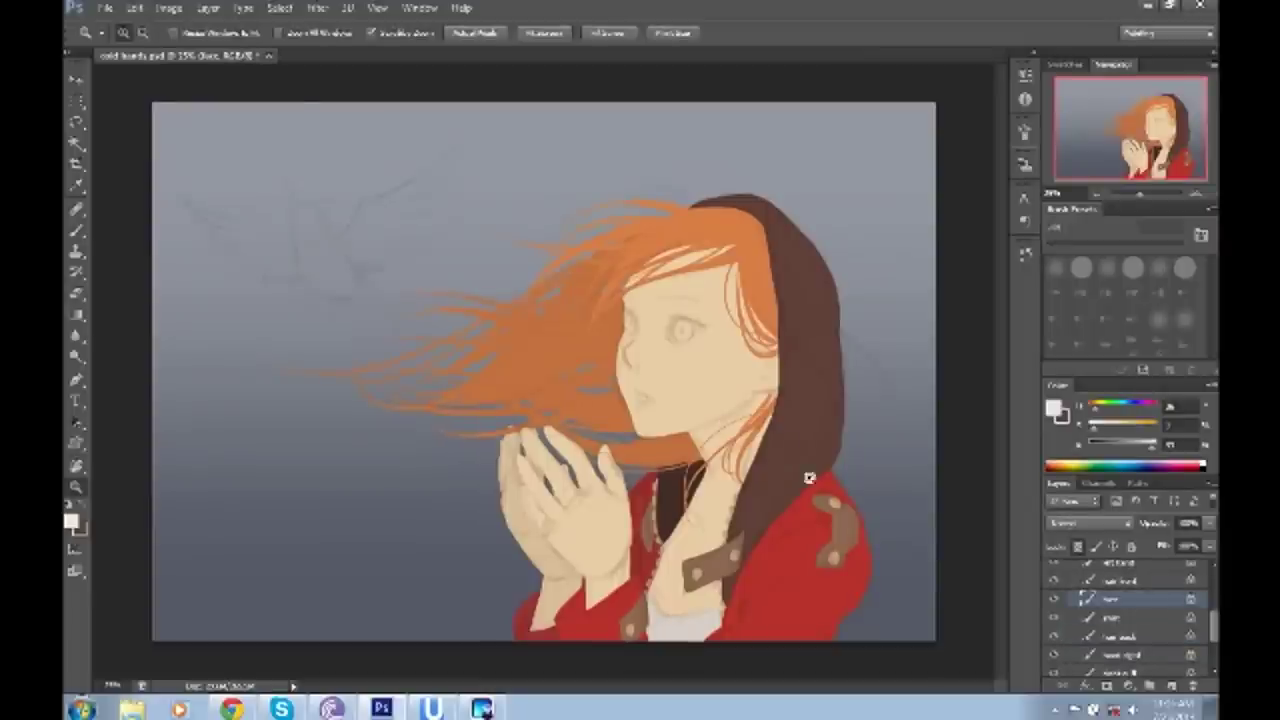
- Choose a brush and try first face shading strokes, undoing three of them
{"action": "left_click", "coordinate": [810, 478]}
{"action": "left_click", "coordinate": [617, 378]}
{"action": "key", "text": "b"}
{"action": "right_click", "coordinate": [628, 326]}
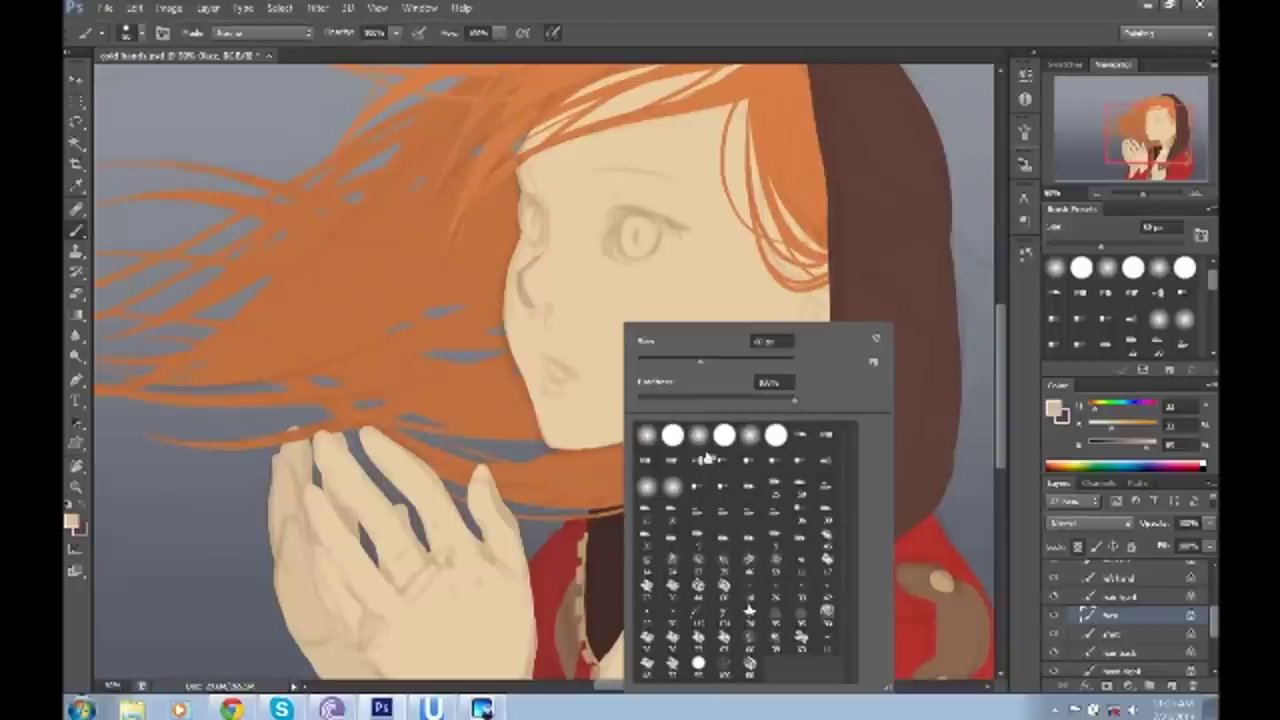
{"action": "key", "text": "Escape"}
{"action": "scroll", "coordinate": [660, 282], "scroll_direction": "up", "scroll_amount": 2}
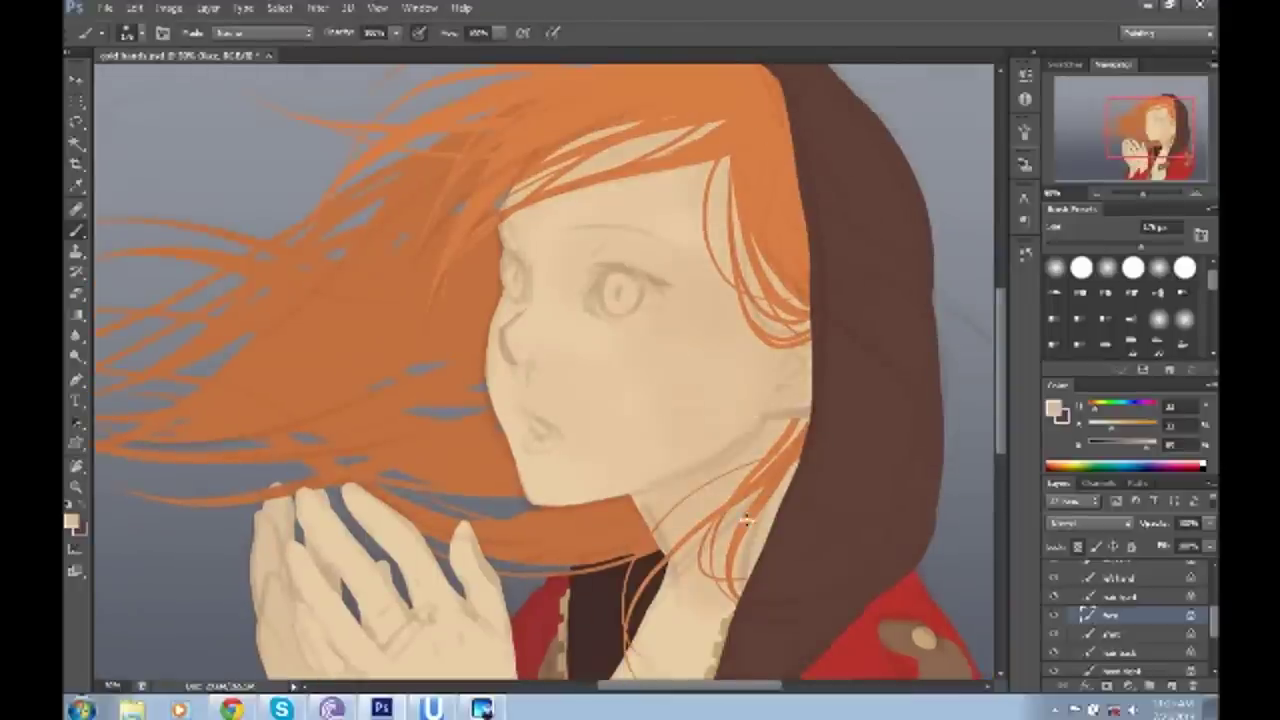
{"action": "left_click_drag", "start_coordinate": [745, 519], "coordinate": [815, 234]}
{"action": "left_click_drag", "start_coordinate": [545, 262], "coordinate": [640, 437]}
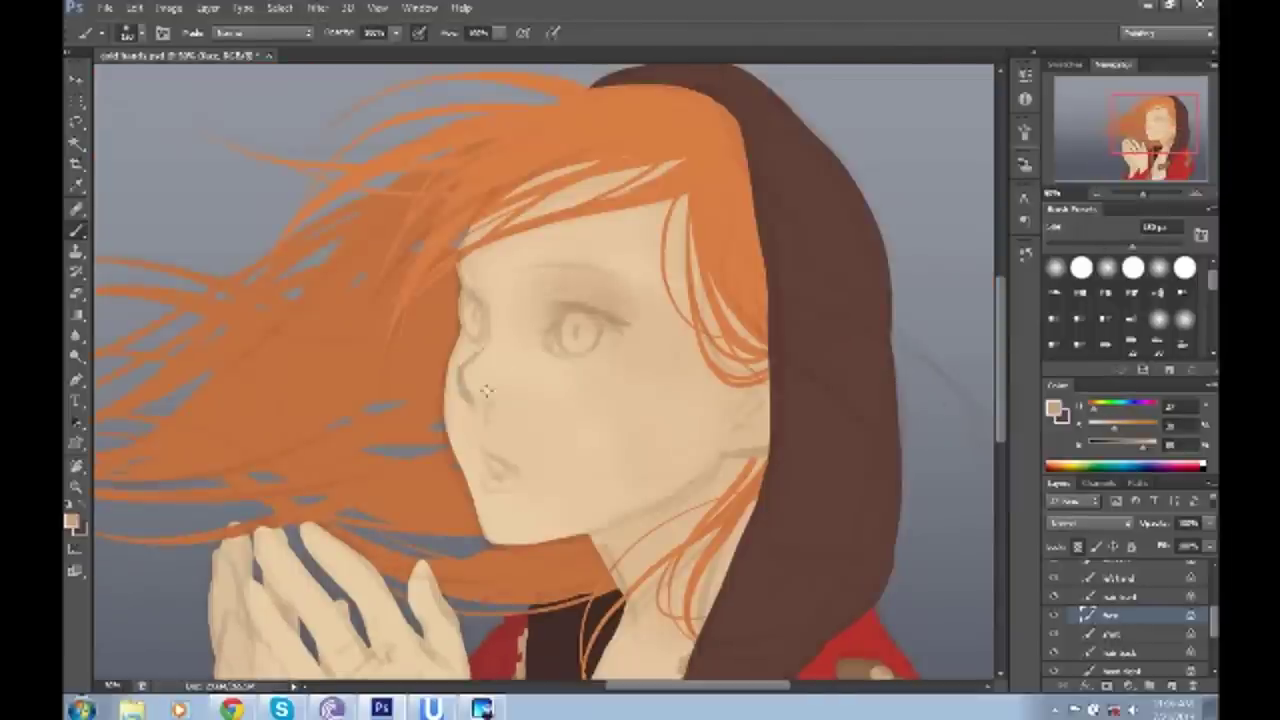
{"action": "key", "text": "ctrl+z"}
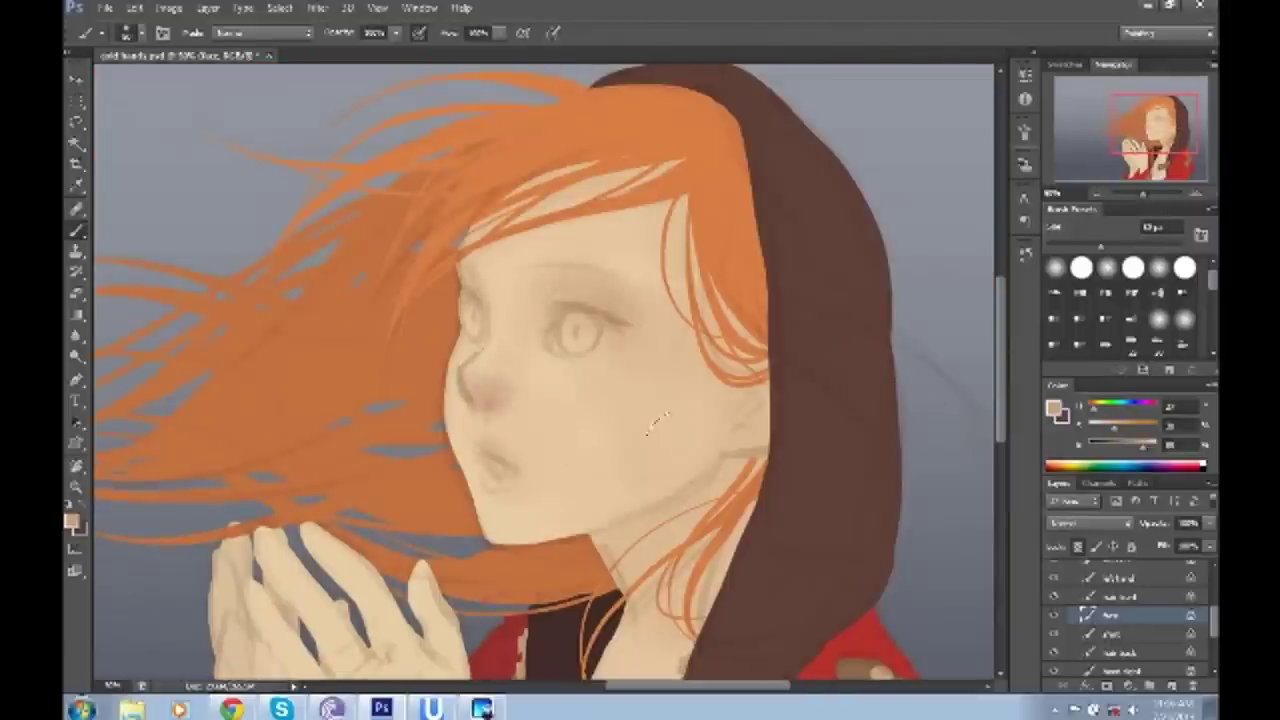
{"action": "key", "text": "ctrl+z"}
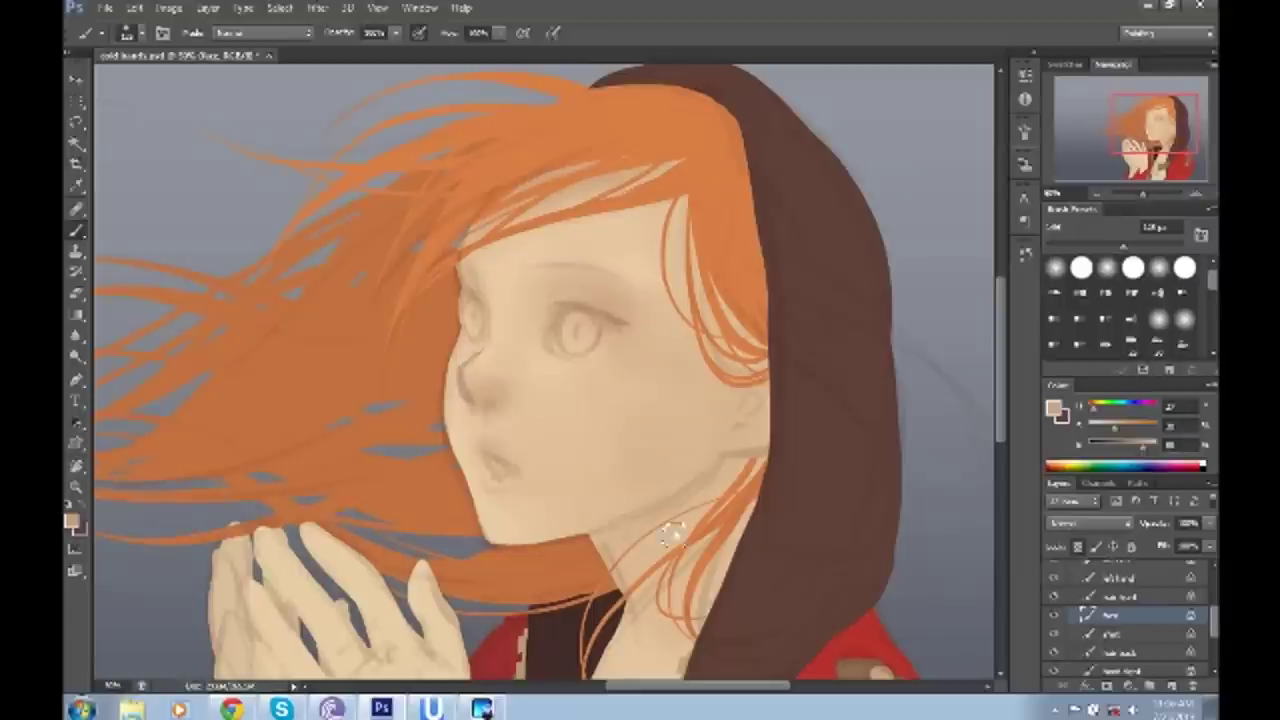
{"action": "key", "text": "ctrl+z"}
{"action": "scroll", "coordinate": [575, 400], "scroll_direction": "down", "scroll_amount": 5}
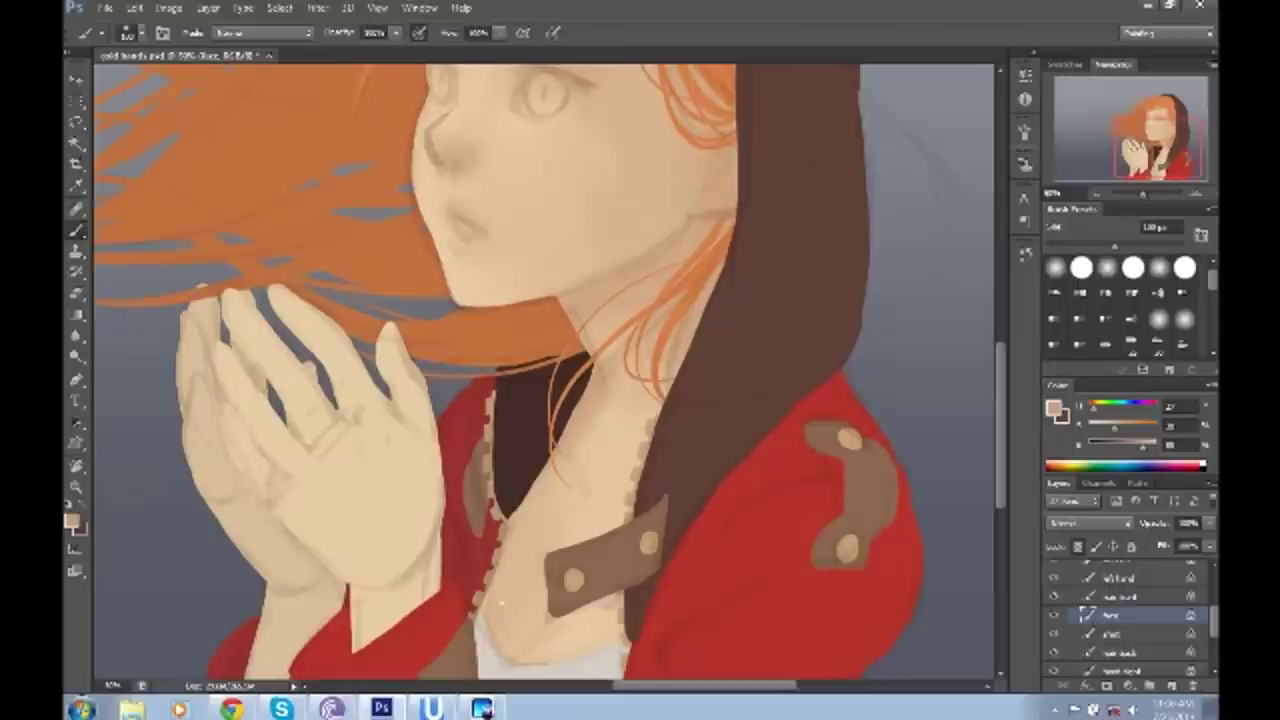
{"action": "key", "text": "z"}
{"action": "key", "text": "ctrl+0"}
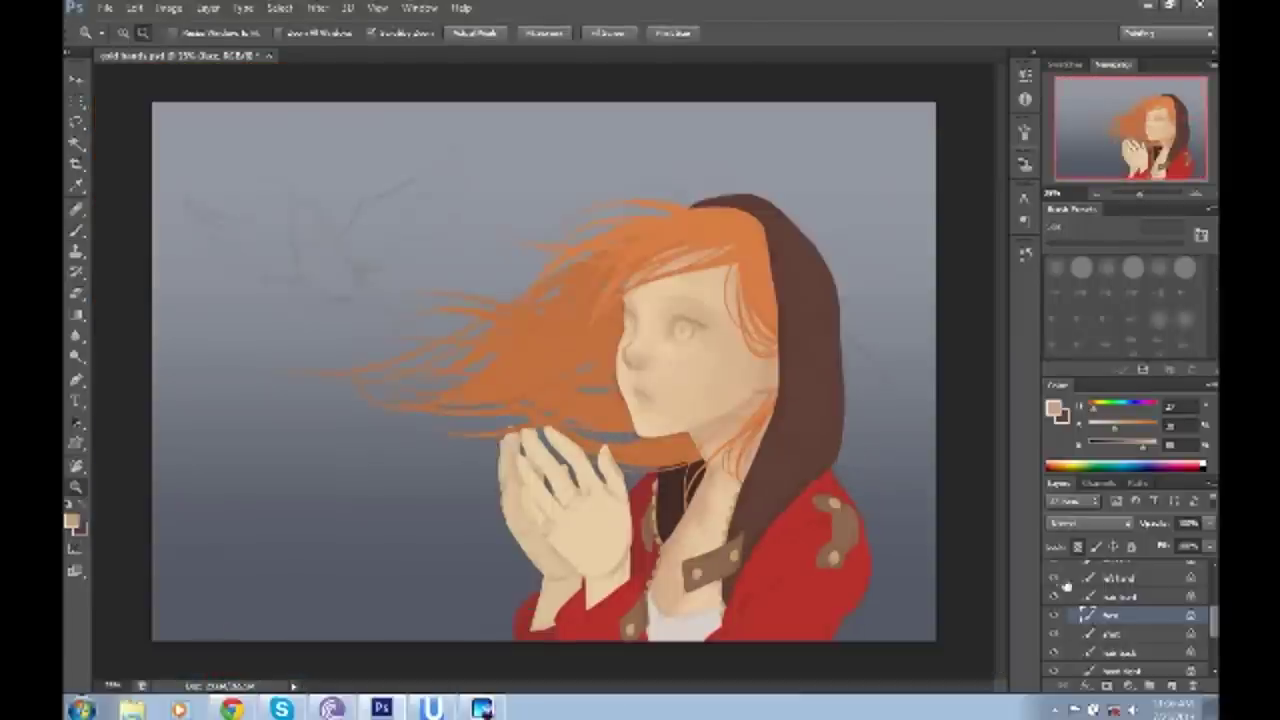
- Sample skin tones and shade around the eye, nose, mouth and lower lip
{"action": "left_click", "coordinate": [715, 355]}
{"action": "key", "text": "b"}
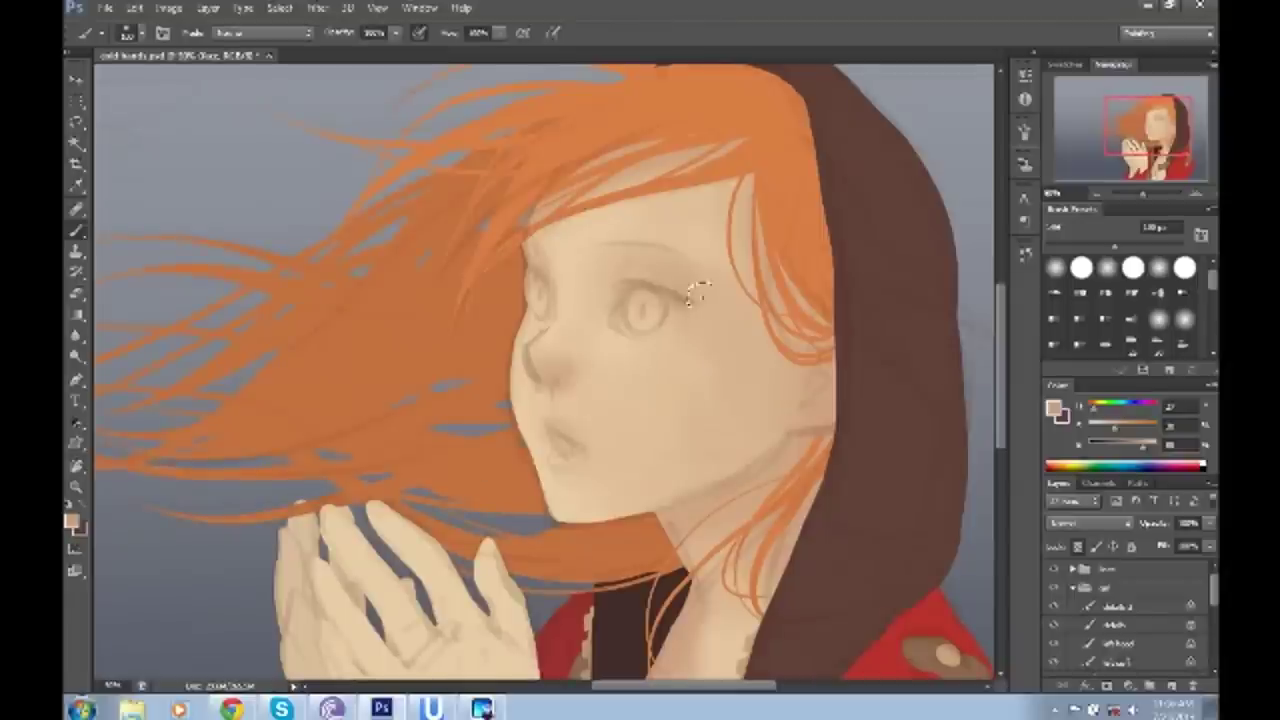
{"action": "scroll", "coordinate": [510, 285], "scroll_direction": "right", "scroll_amount": 1}
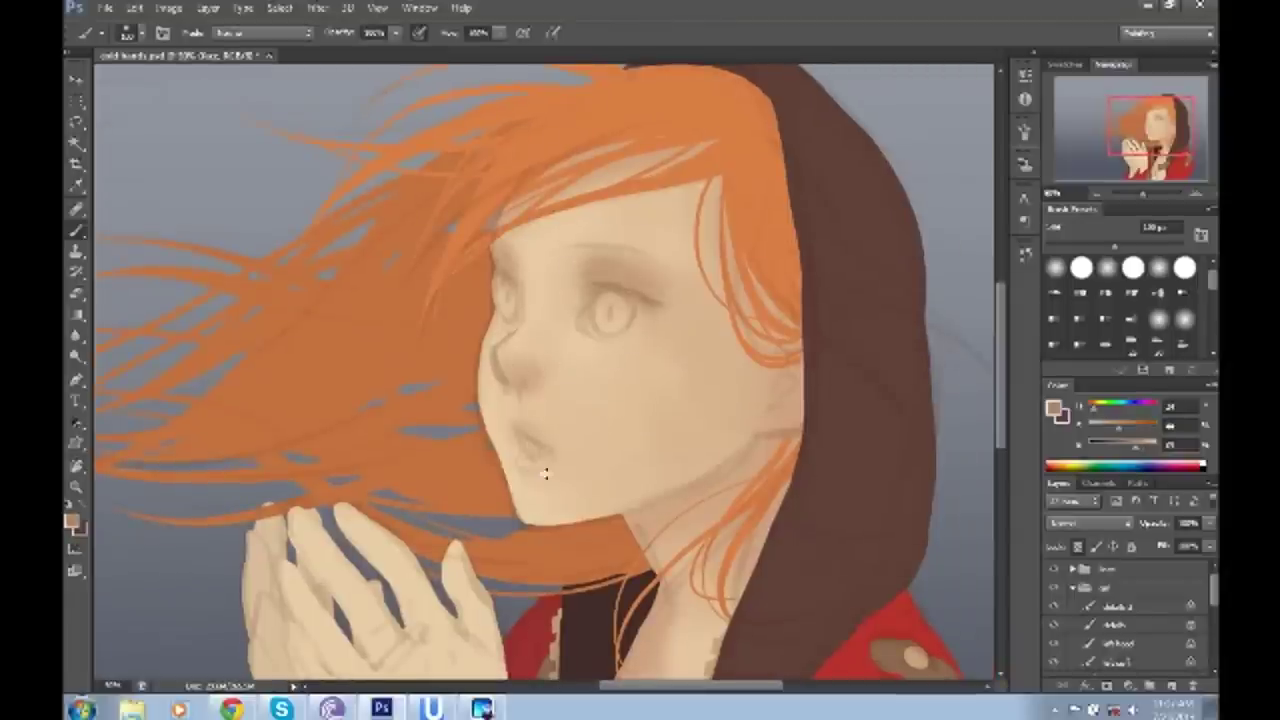
{"action": "key", "text": "ctrl+shift+alt+n"}
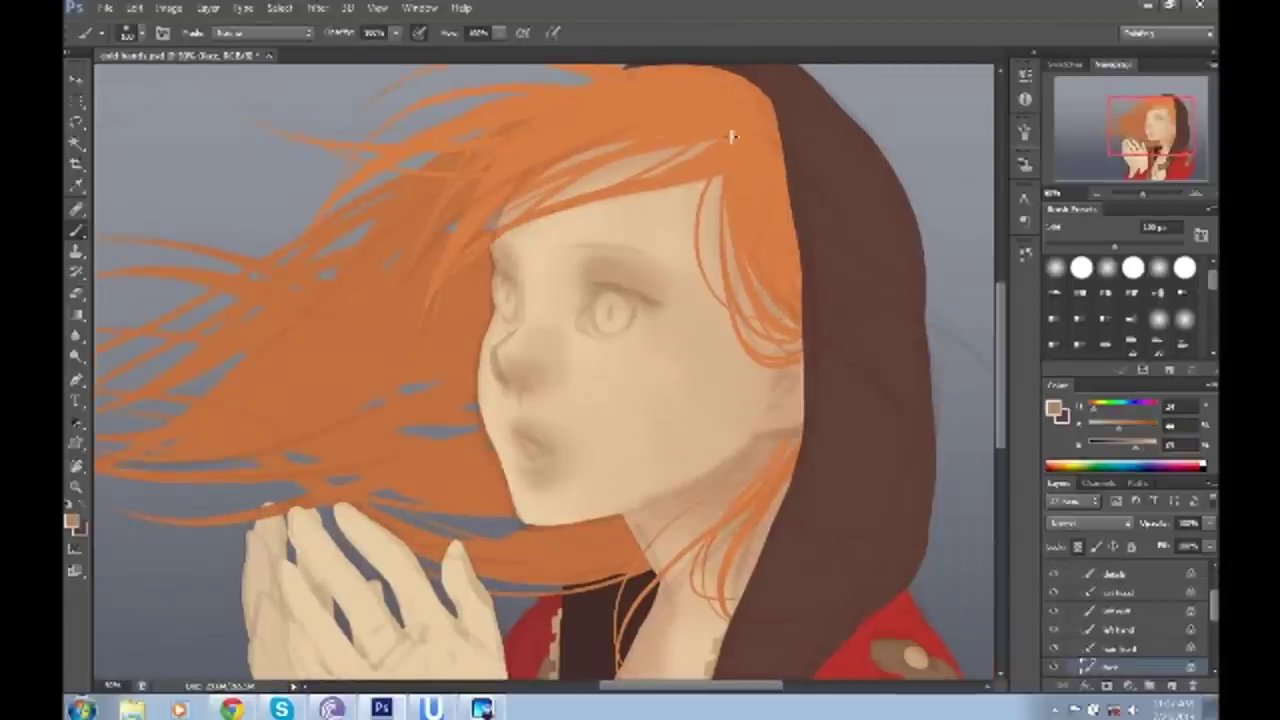
{"action": "scroll", "coordinate": [770, 358], "scroll_direction": "down", "scroll_amount": 4}
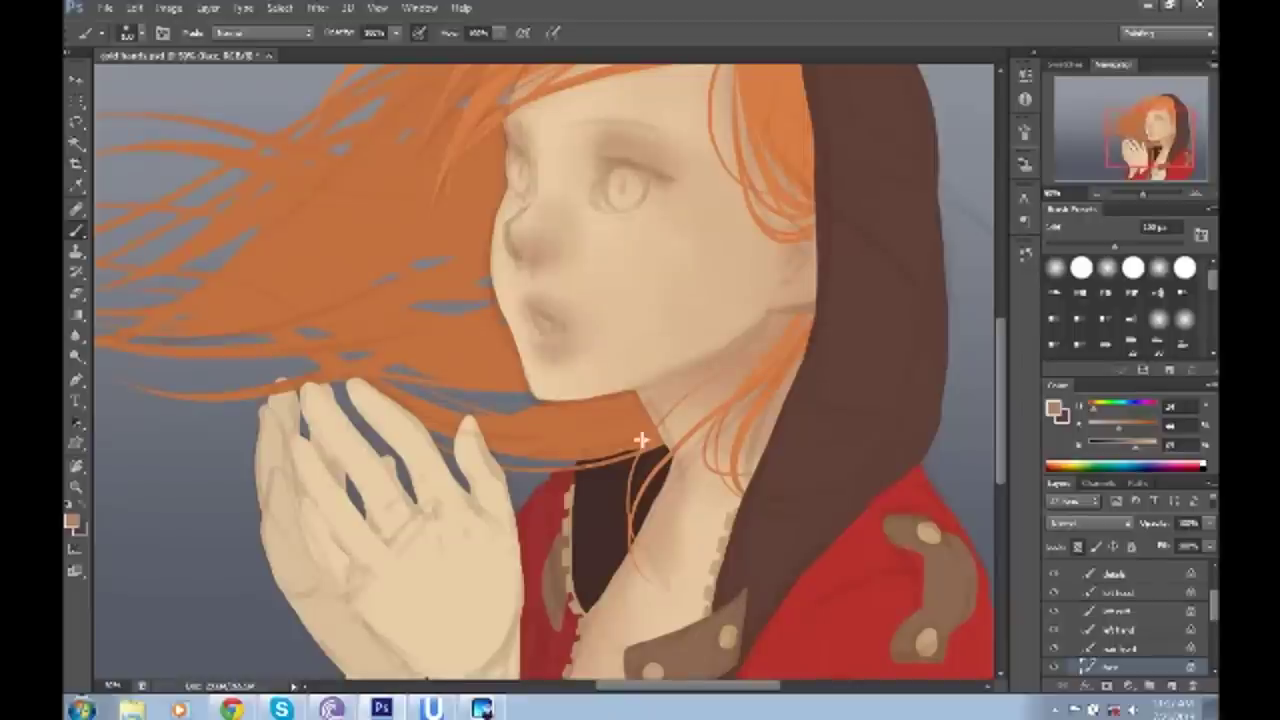
{"action": "scroll", "coordinate": [628, 489], "scroll_direction": "down", "scroll_amount": 3}
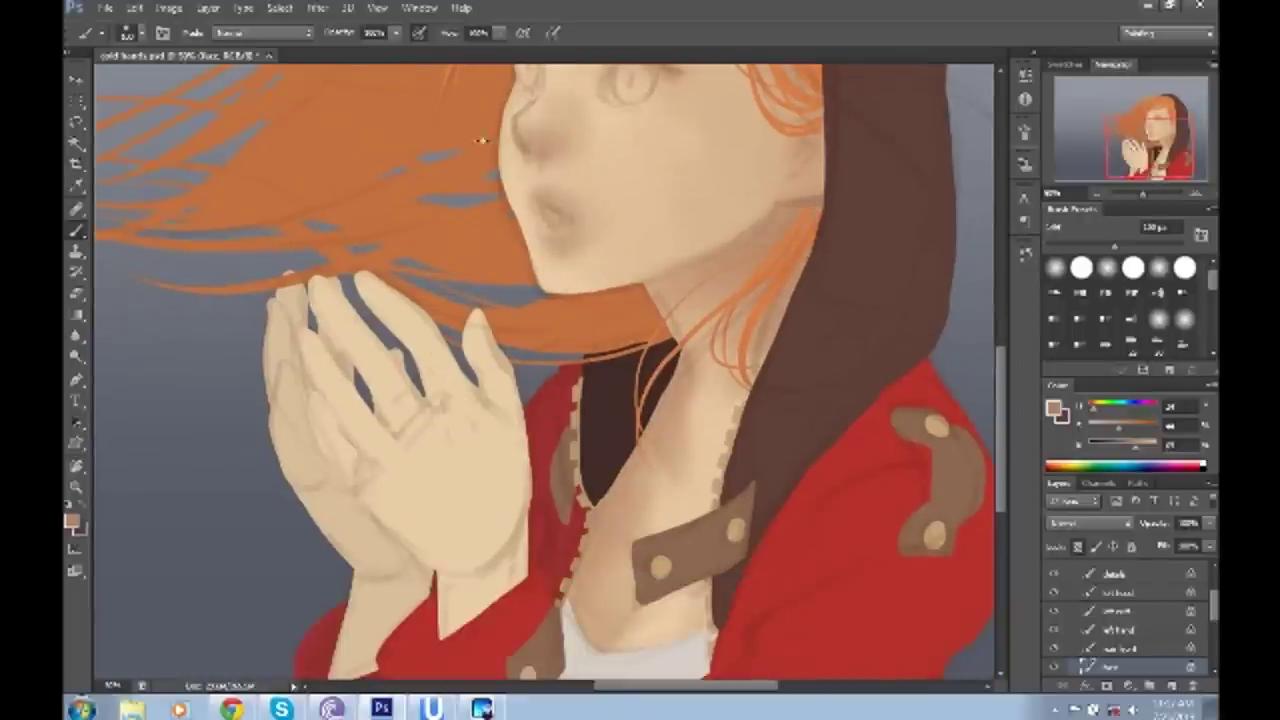
{"action": "scroll", "coordinate": [735, 300], "scroll_direction": "up", "scroll_amount": 5}
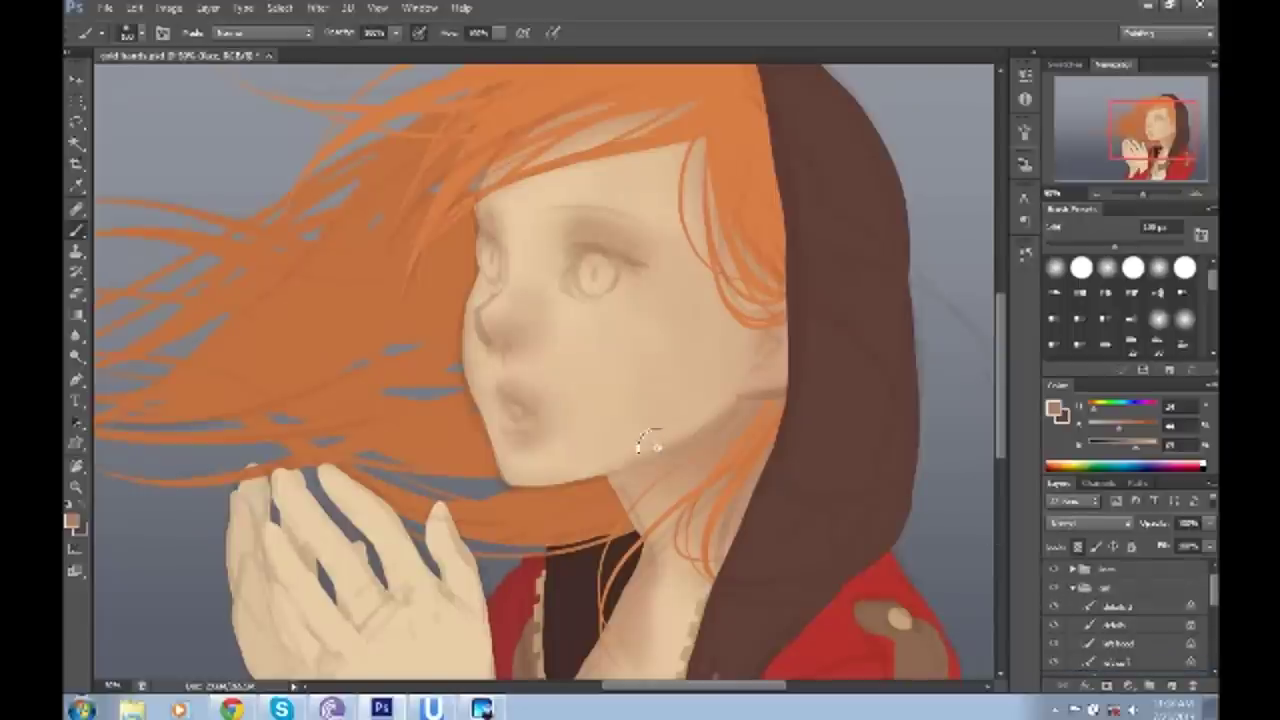
{"action": "left_click", "coordinate": [570, 466], "text": "alt"}
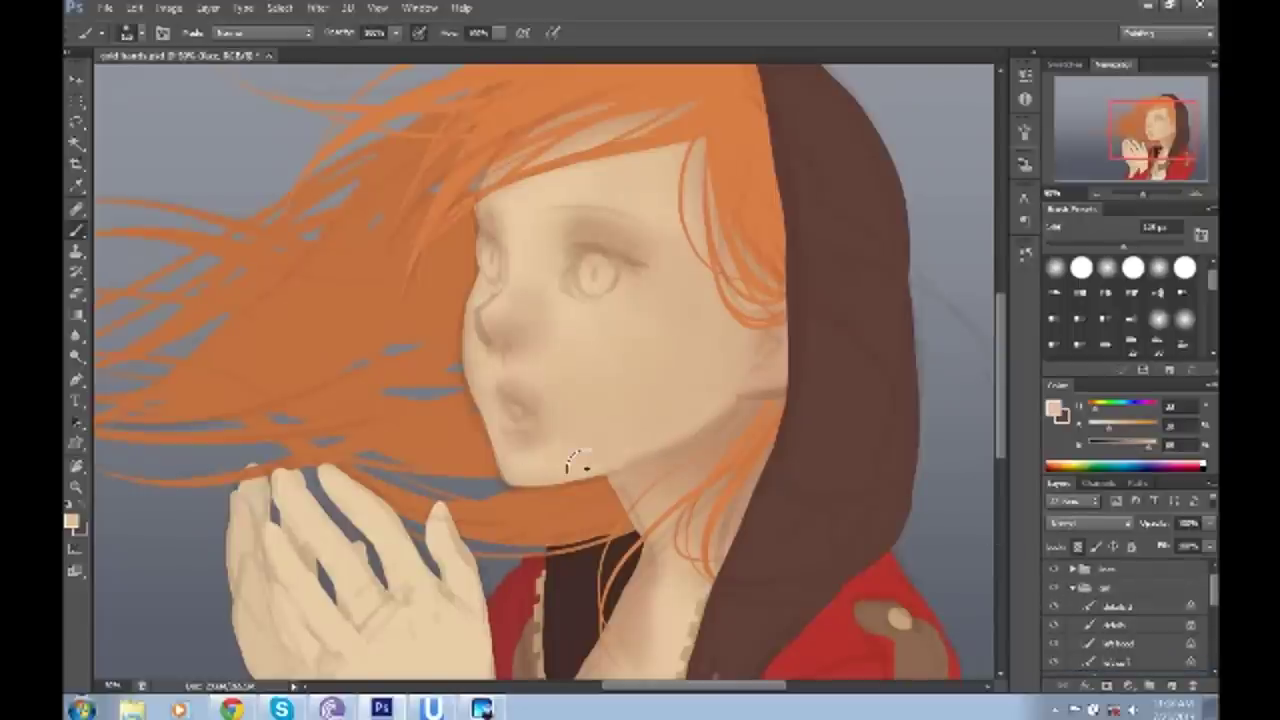
{"action": "left_click", "coordinate": [766, 408], "text": "alt"}
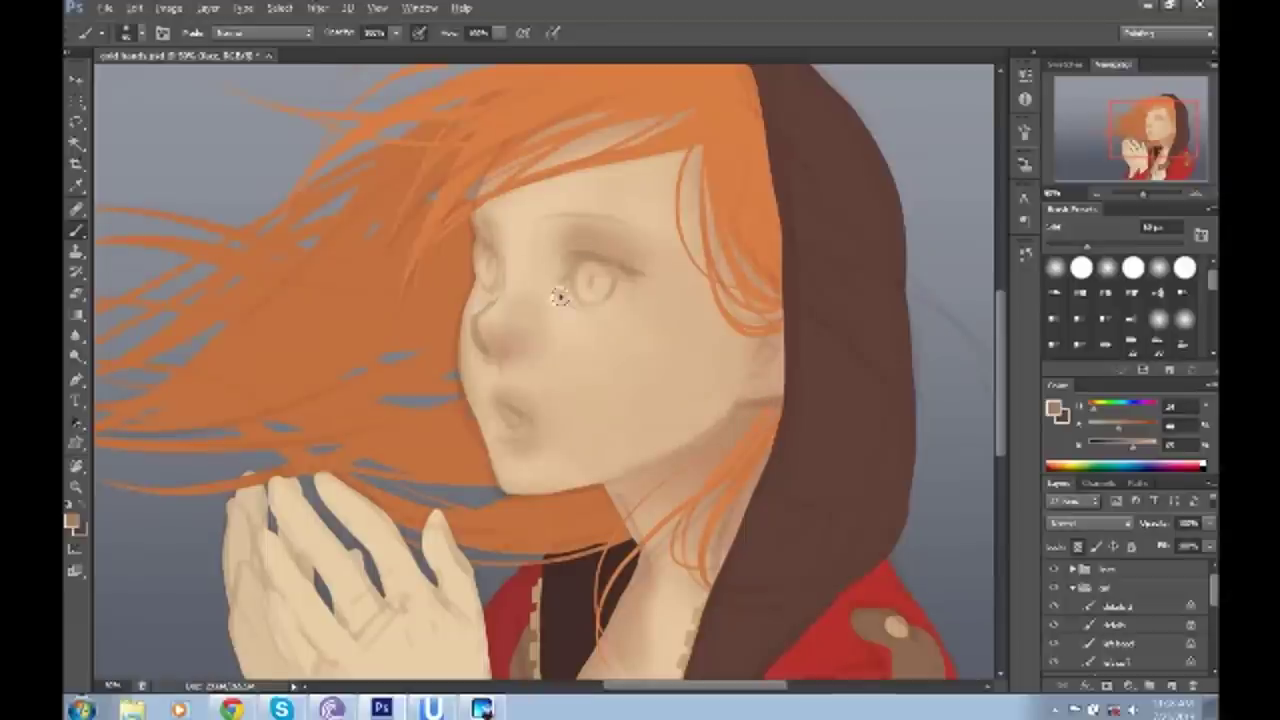
{"action": "left_click_drag", "start_coordinate": [562, 298], "coordinate": [636, 244]}
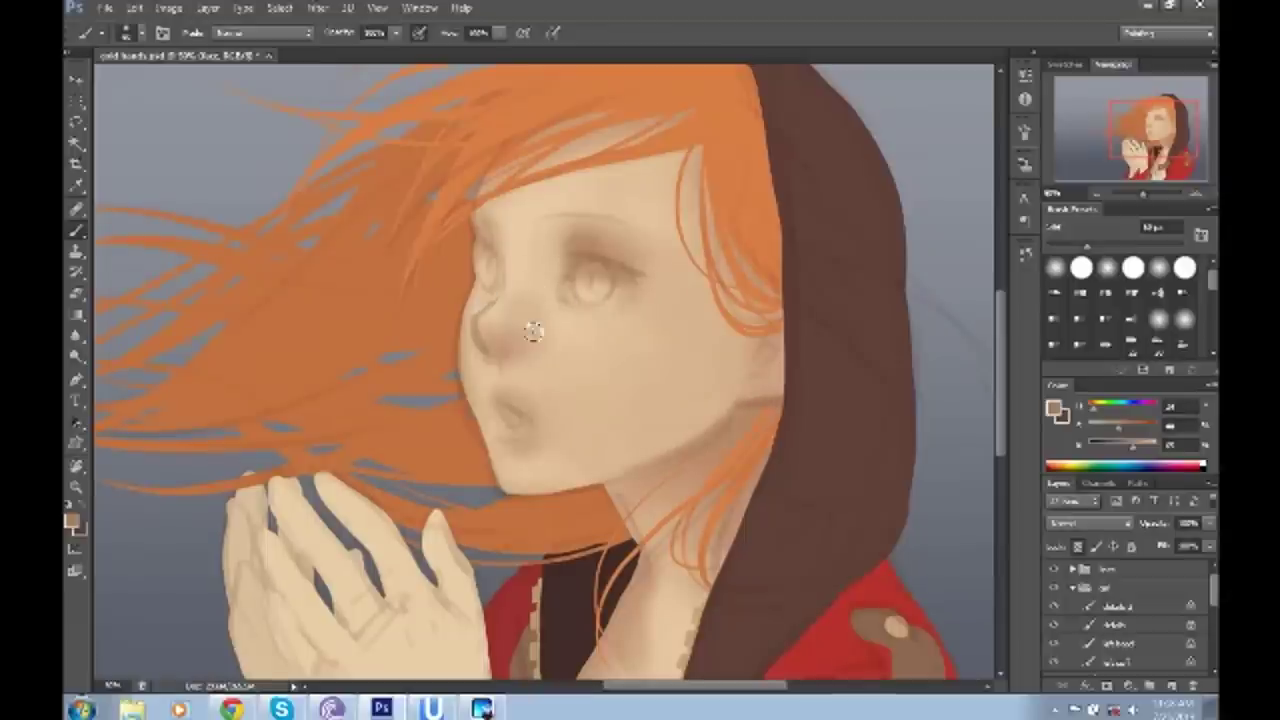
{"action": "left_click_drag", "start_coordinate": [531, 331], "coordinate": [514, 330]}
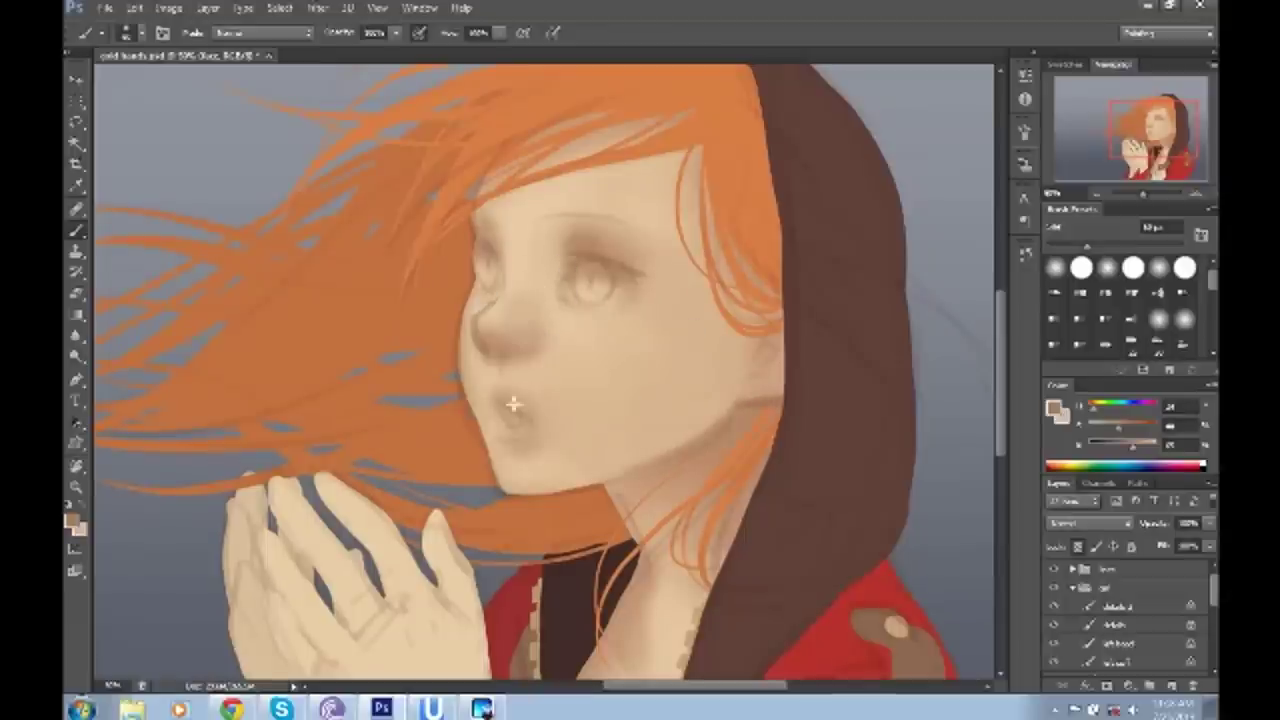
{"action": "left_click_drag", "start_coordinate": [510, 420], "coordinate": [563, 411]}
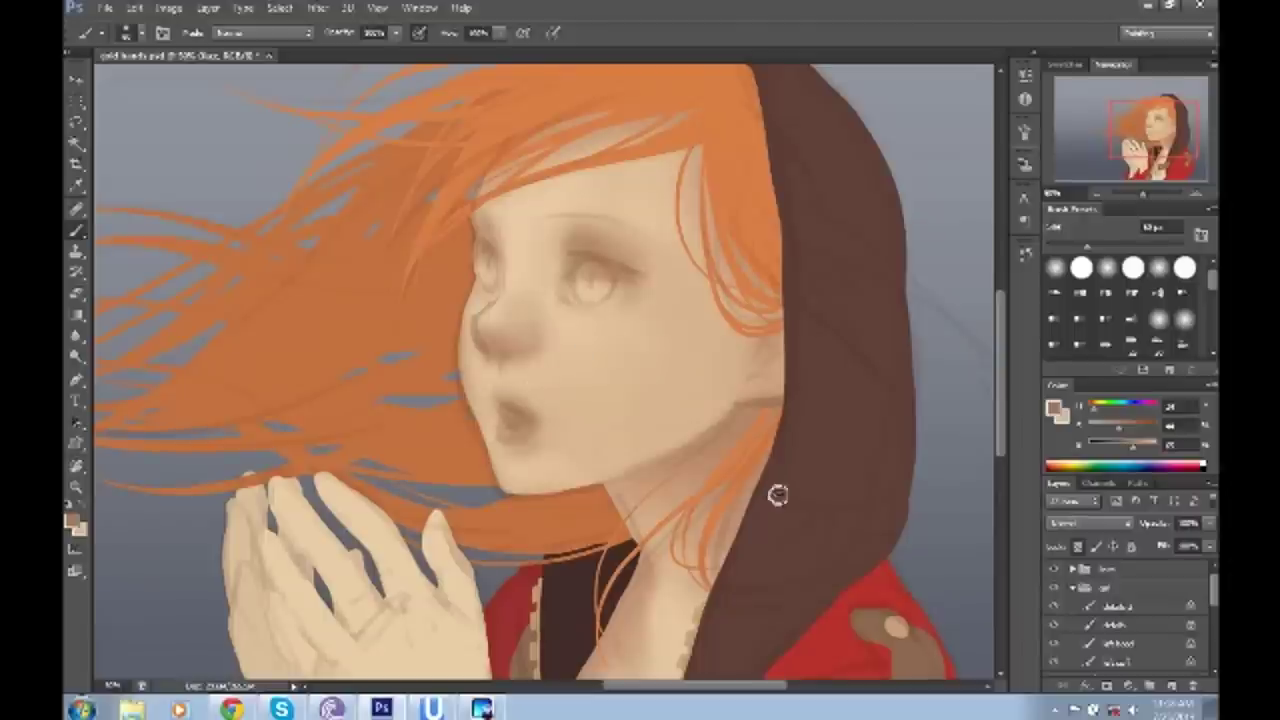
- Enlarge the brush and shade the face below the bangs with a sampled skin tone
{"action": "key", "text": "bracketright"}
{"action": "key", "text": "bracketright"}
{"action": "key", "text": "bracketright"}
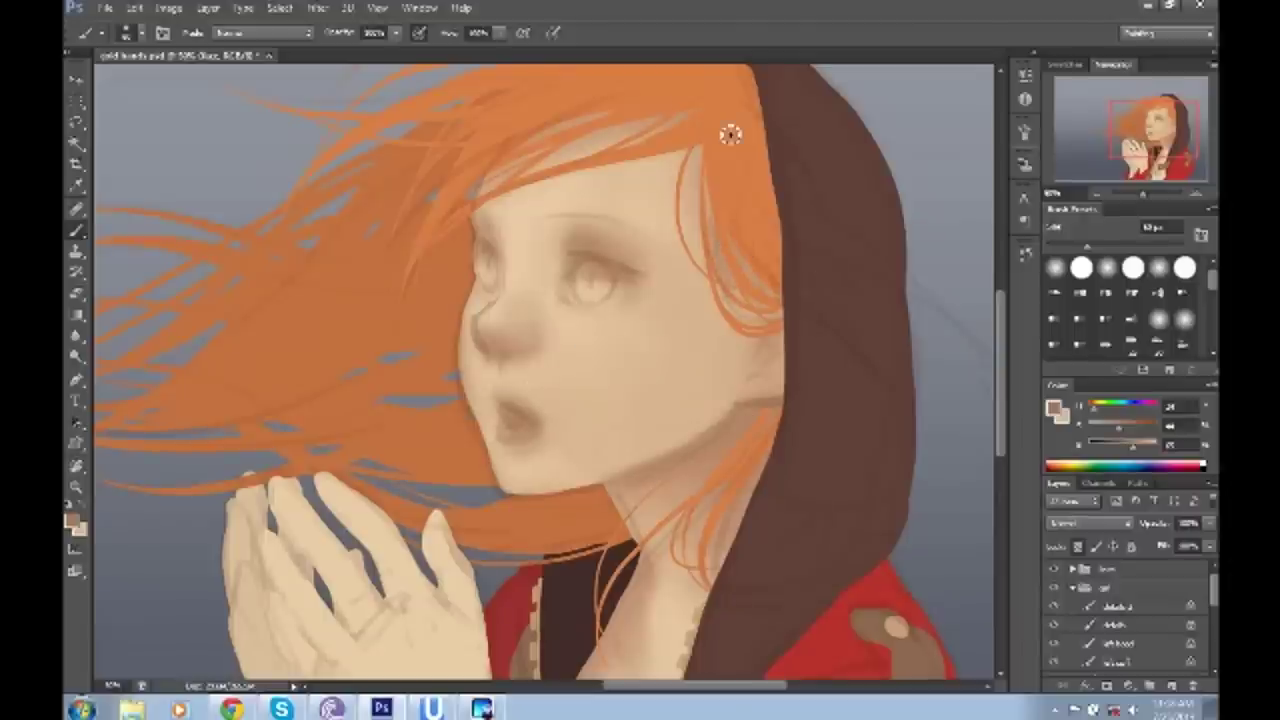
{"action": "left_click", "coordinate": [677, 251], "text": "alt"}
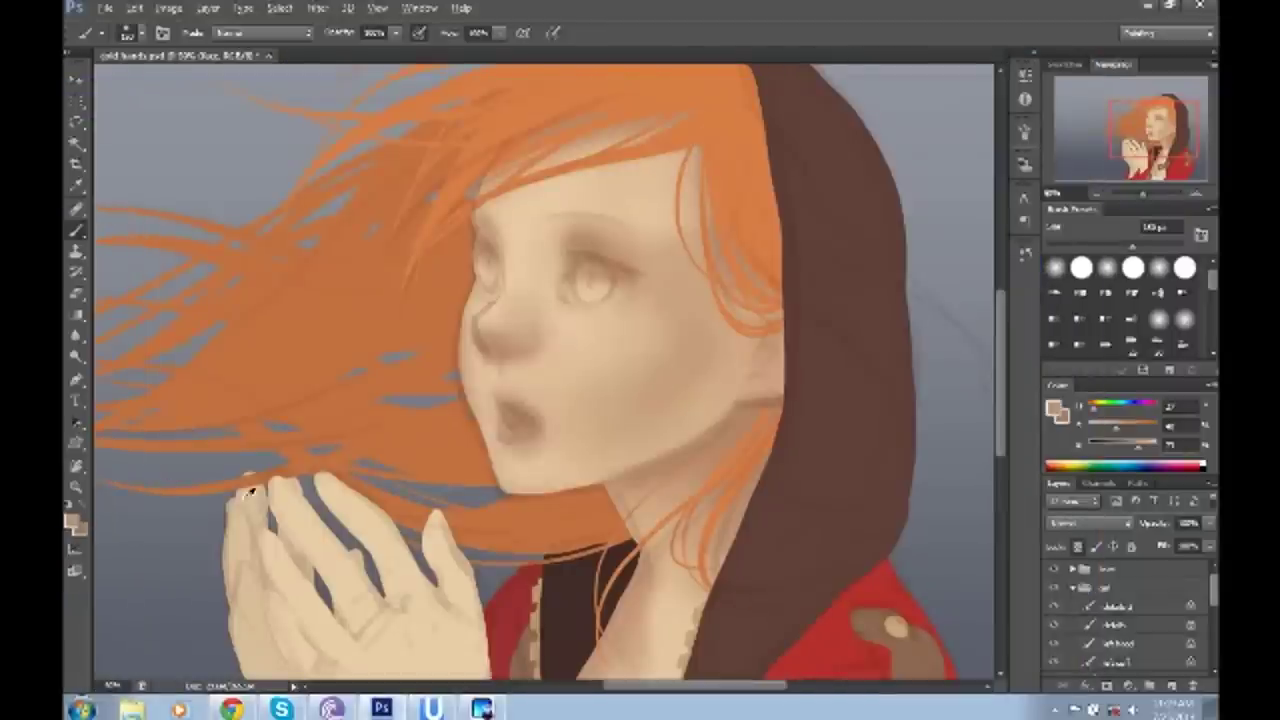
{"action": "left_click_drag", "start_coordinate": [695, 210], "coordinate": [640, 285]}
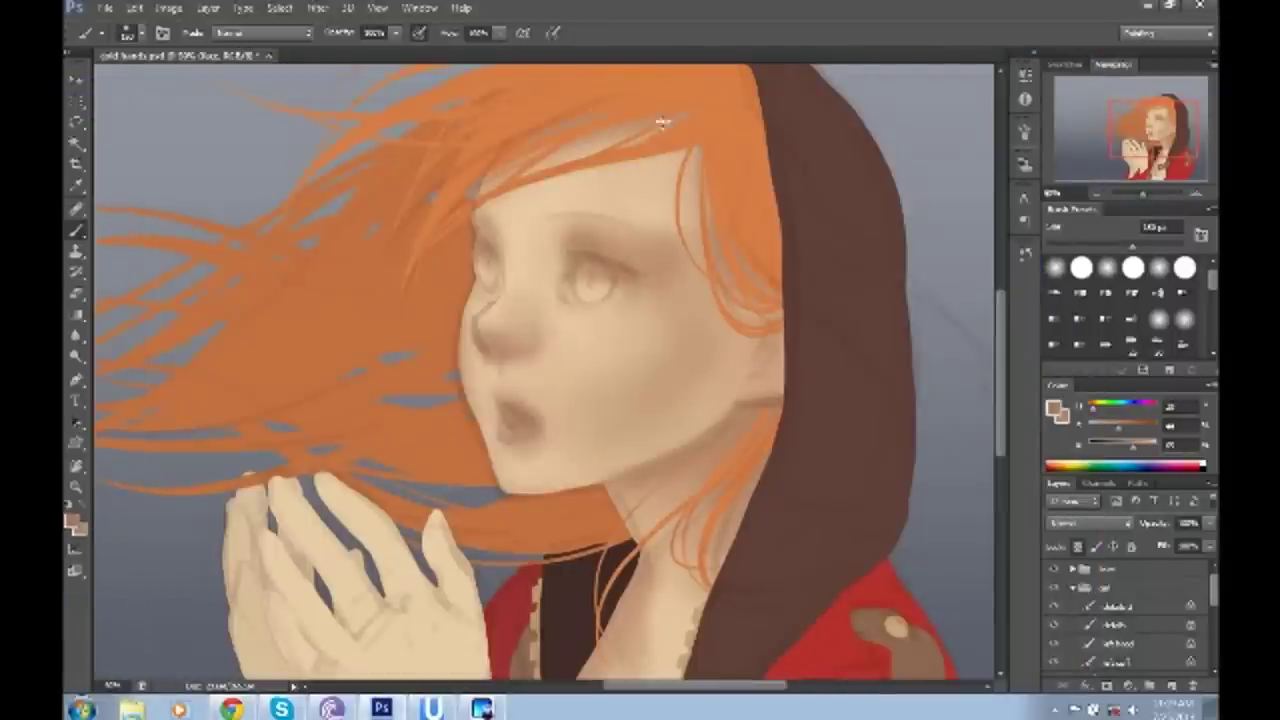
{"action": "scroll", "coordinate": [640, 390], "scroll_direction": "down", "scroll_amount": 5}
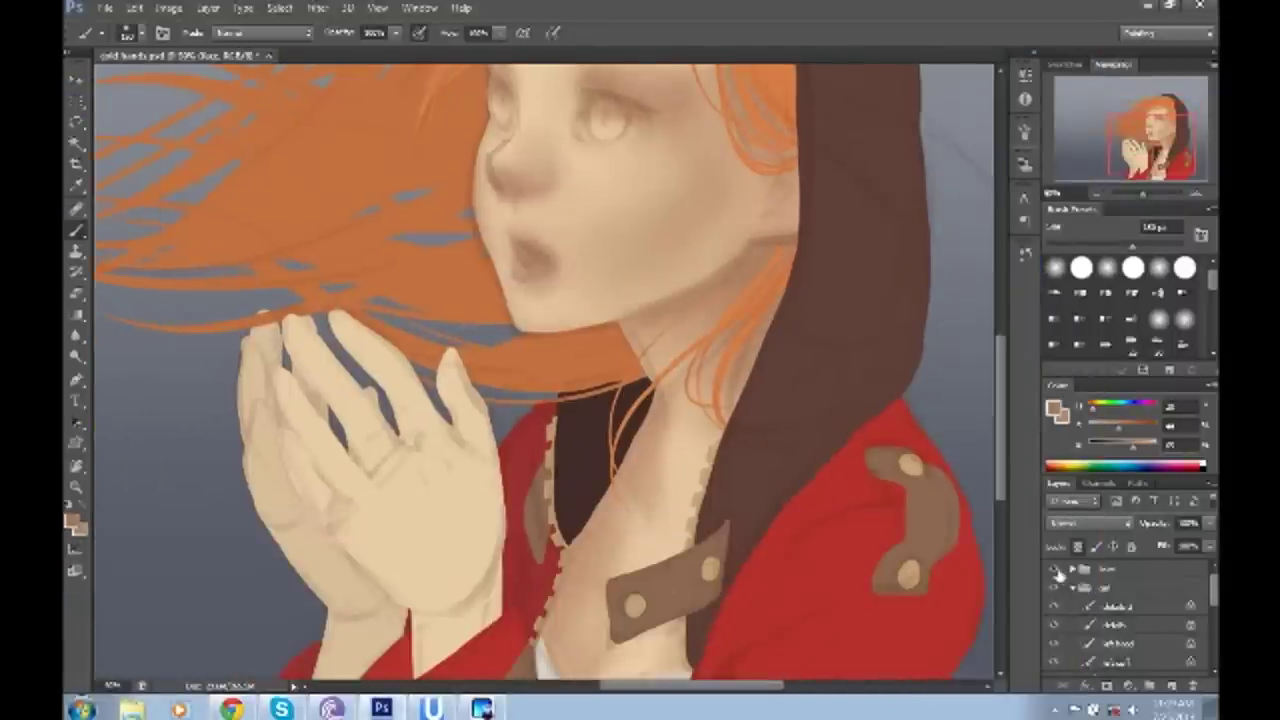
- Darken the eyebrow area, eyelid corners and lower lash lines with dark brown
{"action": "scroll", "coordinate": [600, 283], "scroll_direction": "up", "scroll_amount": 2}
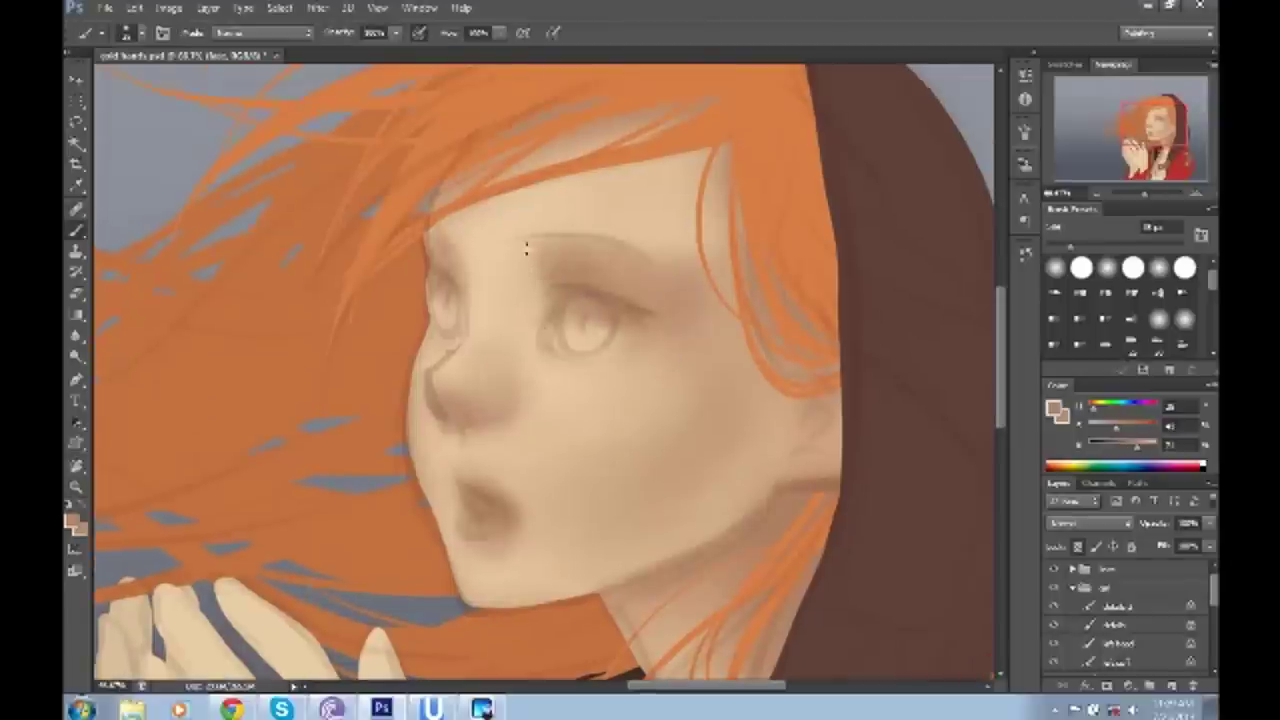
{"action": "left_click_drag", "start_coordinate": [525, 245], "coordinate": [634, 246]}
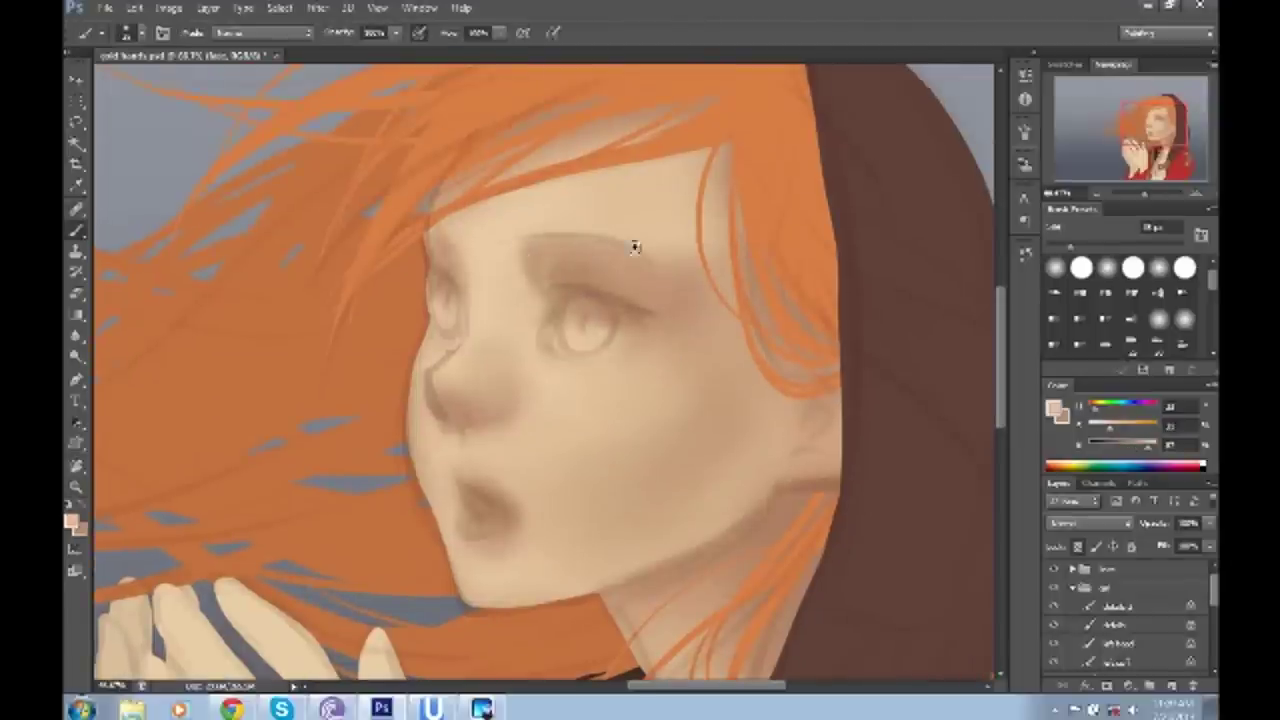
{"action": "left_click", "coordinate": [575, 280], "text": "alt"}
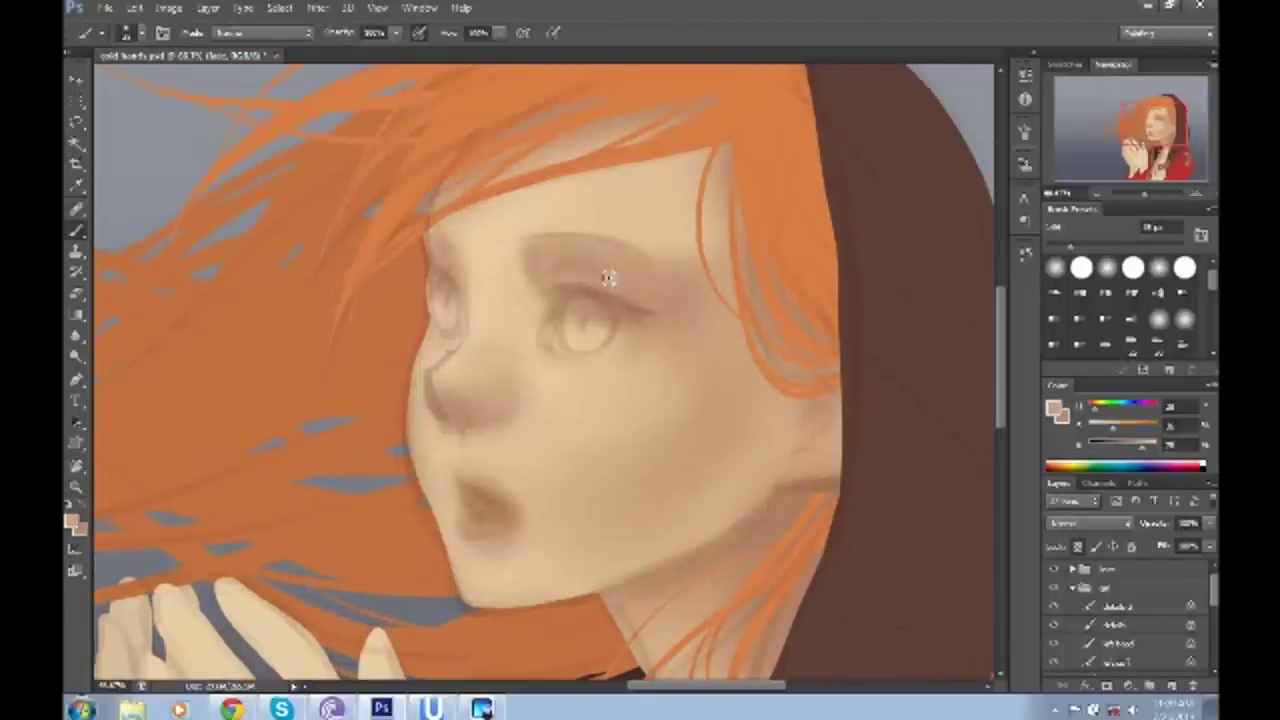
{"action": "left_click_drag", "start_coordinate": [706, 349], "coordinate": [676, 378]}
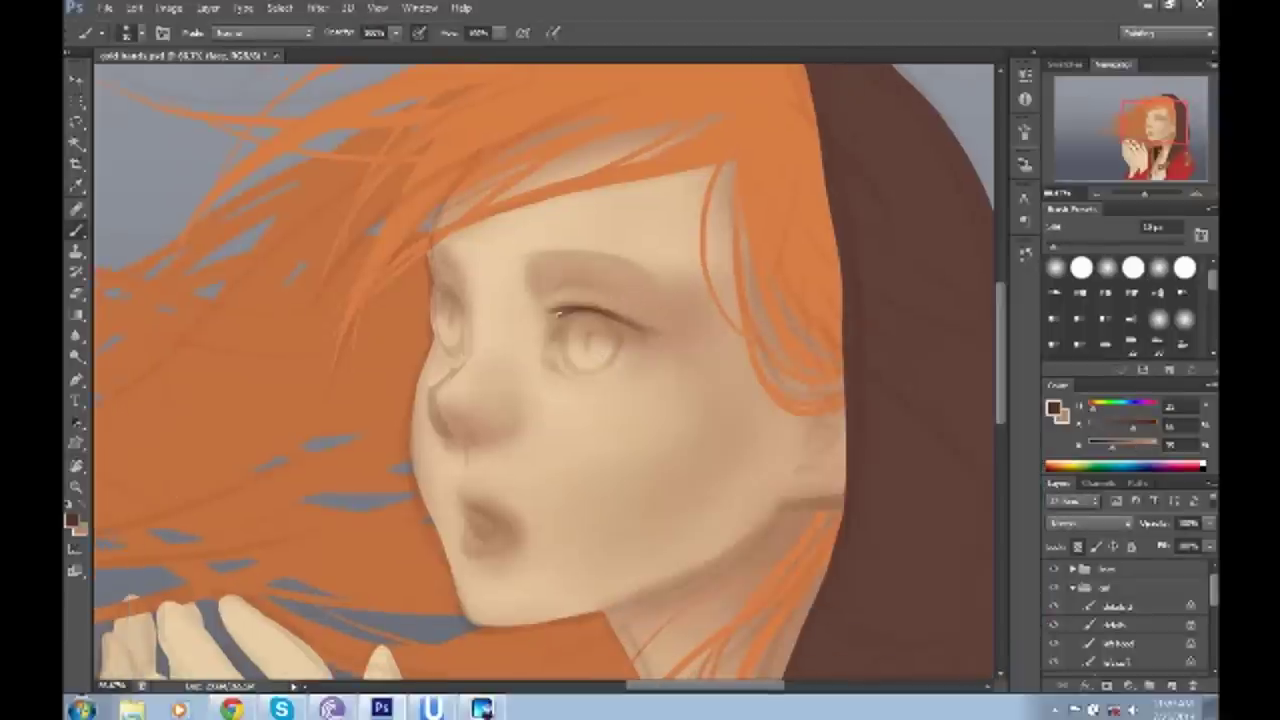
{"action": "left_click_drag", "start_coordinate": [566, 310], "coordinate": [546, 332]}
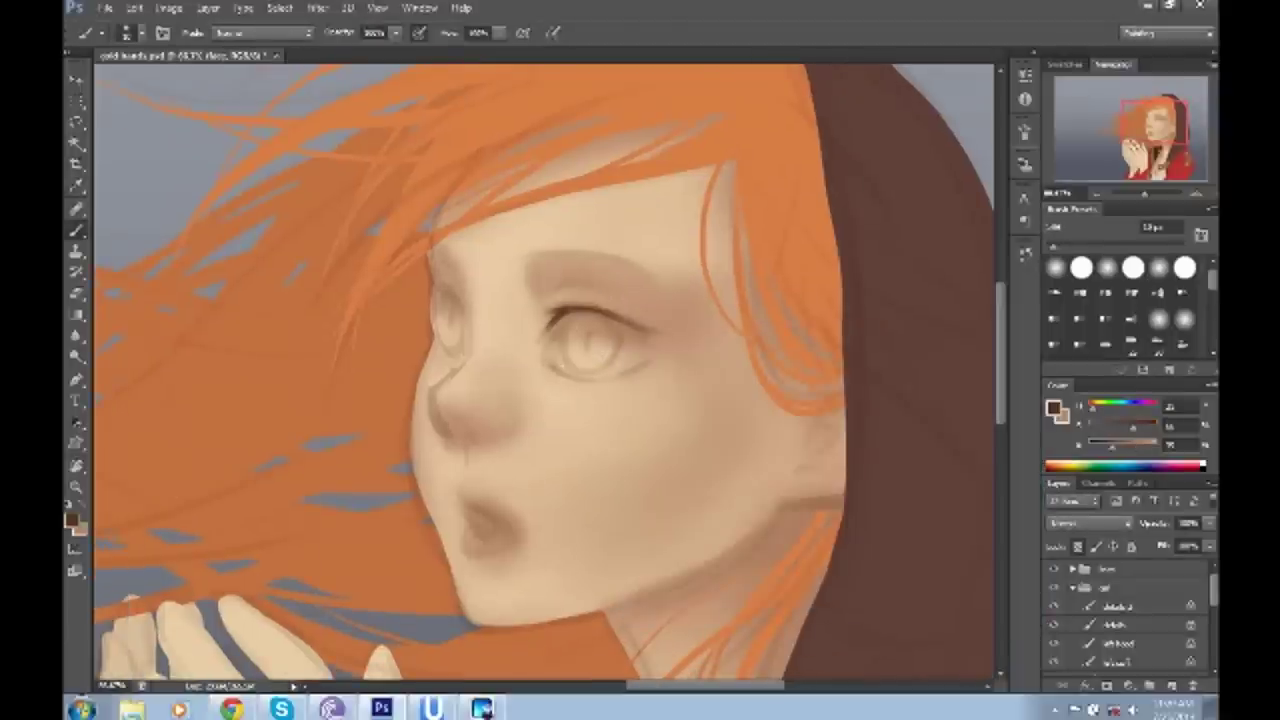
{"action": "mouse_move", "coordinate": [448, 285]}
{"action": "left_mouse_down"}
{"action": "mouse_move", "coordinate": [433, 289]}
{"action": "mouse_move", "coordinate": [450, 355]}
{"action": "left_mouse_up"}
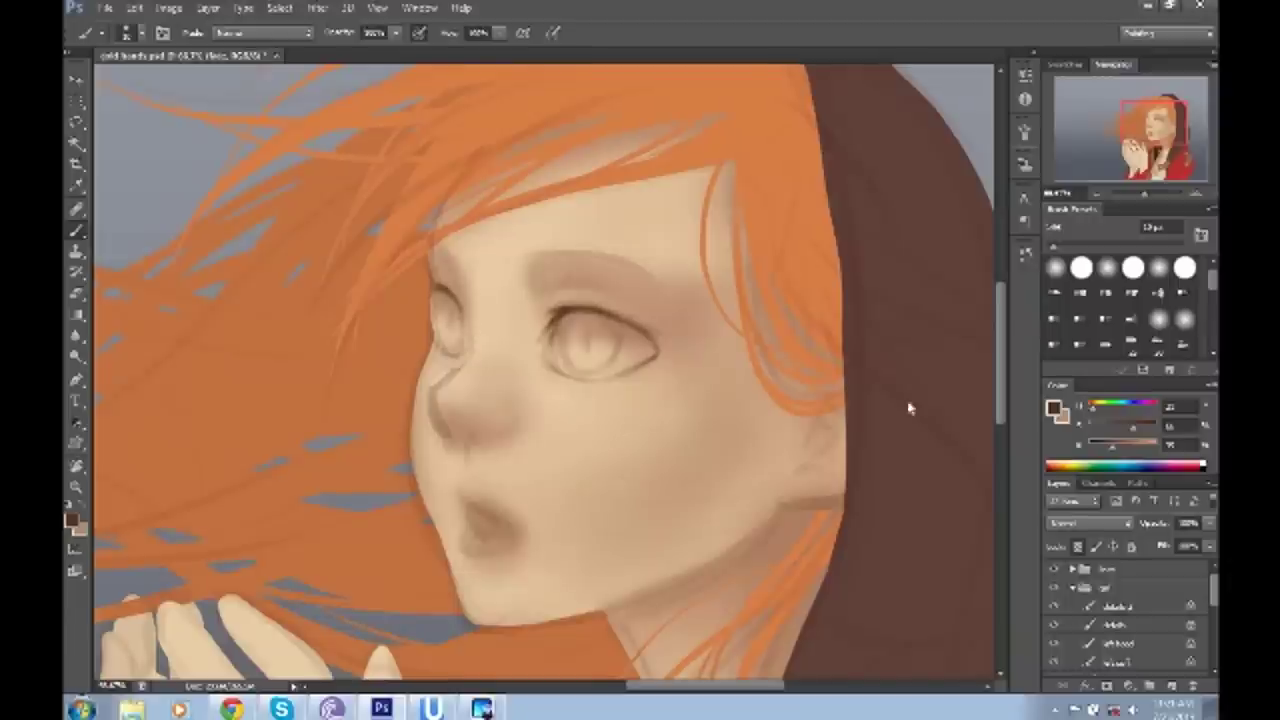
- Brighten the right eye's iris with a sampled light tone
{"action": "left_click", "coordinate": [604, 354], "text": "alt"}
{"action": "left_click_drag", "start_coordinate": [645, 362], "coordinate": [616, 340]}
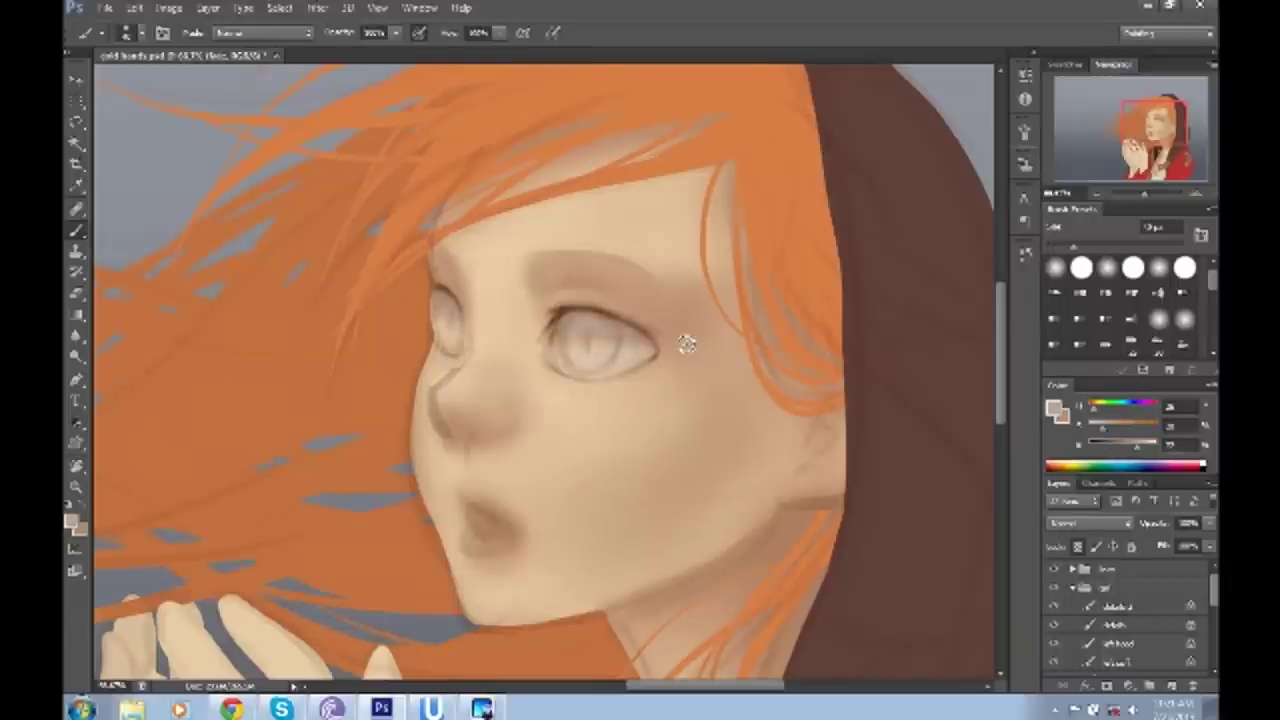
{"action": "scroll", "coordinate": [552, 520], "scroll_direction": "down", "scroll_amount": 2}
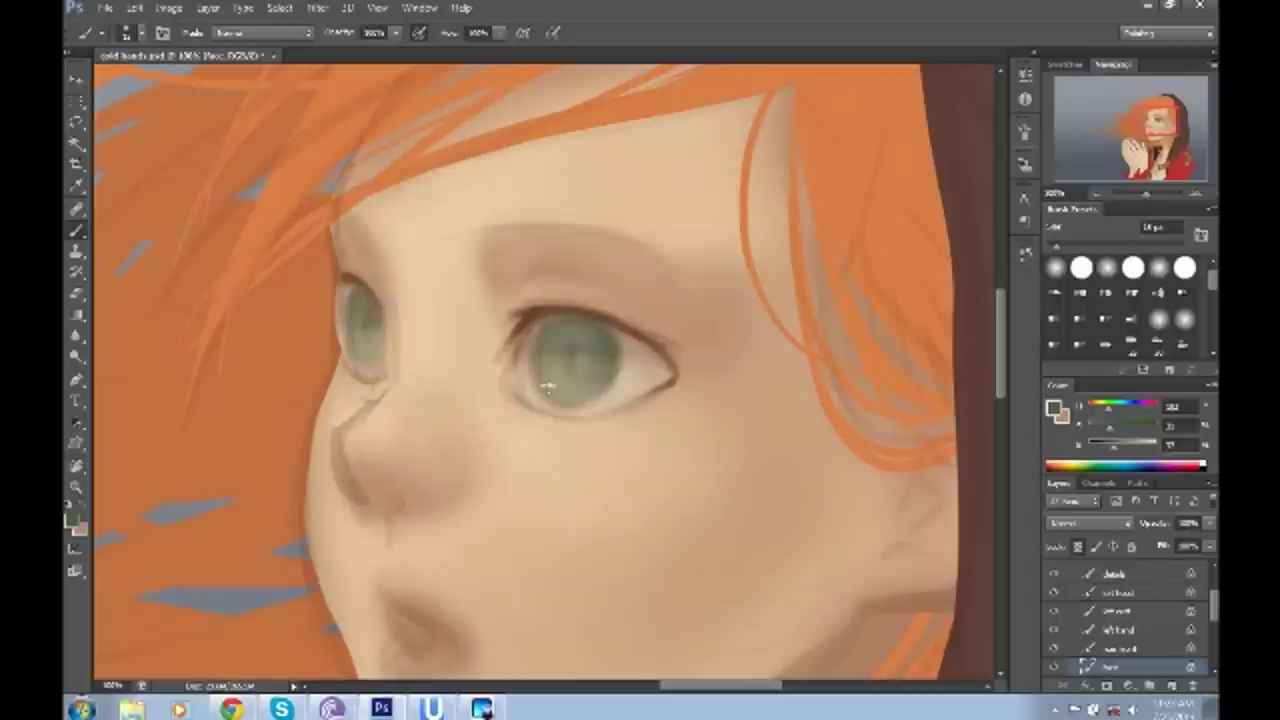
- Strengthen the lower eyelid toward the outer corner with a Color Picker-adjusted brown
{"action": "left_click", "coordinate": [358, 370], "text": "alt"}
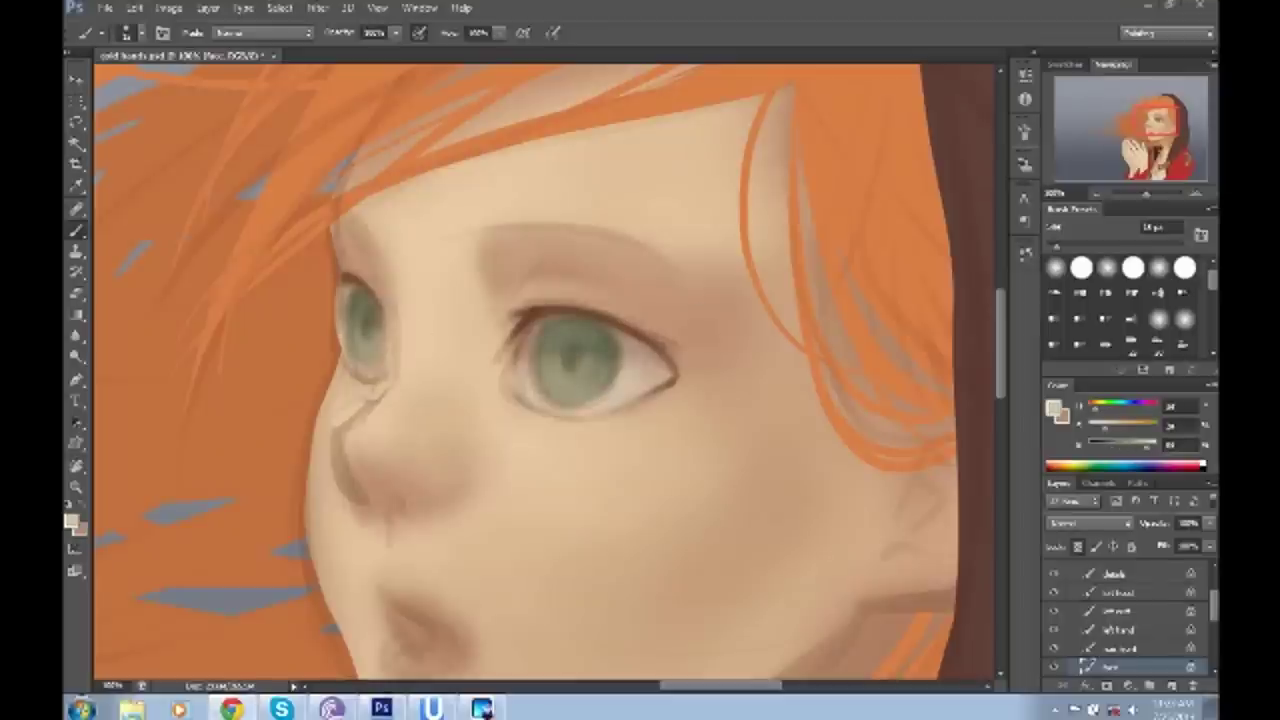
{"action": "left_click", "coordinate": [616, 403], "text": "alt"}
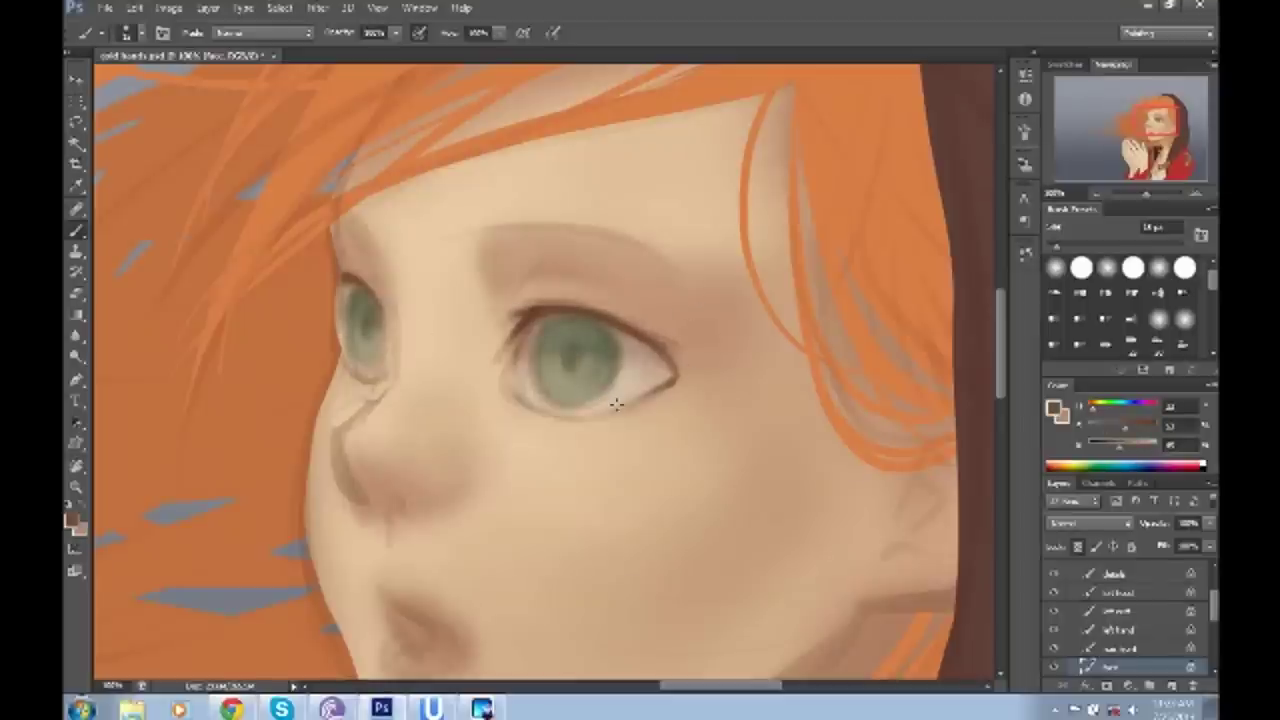
{"action": "left_click", "coordinate": [72, 519]}
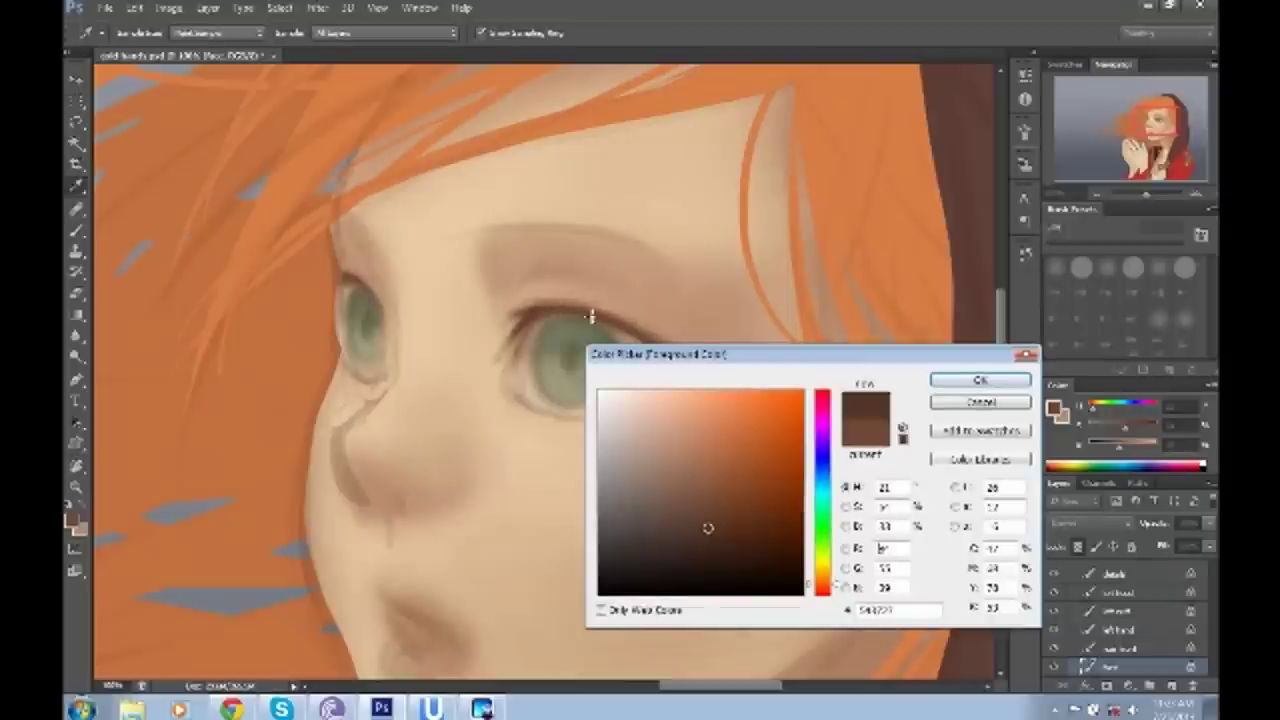
{"action": "key", "text": "Return"}
{"action": "left_click_drag", "start_coordinate": [556, 412], "coordinate": [677, 377]}
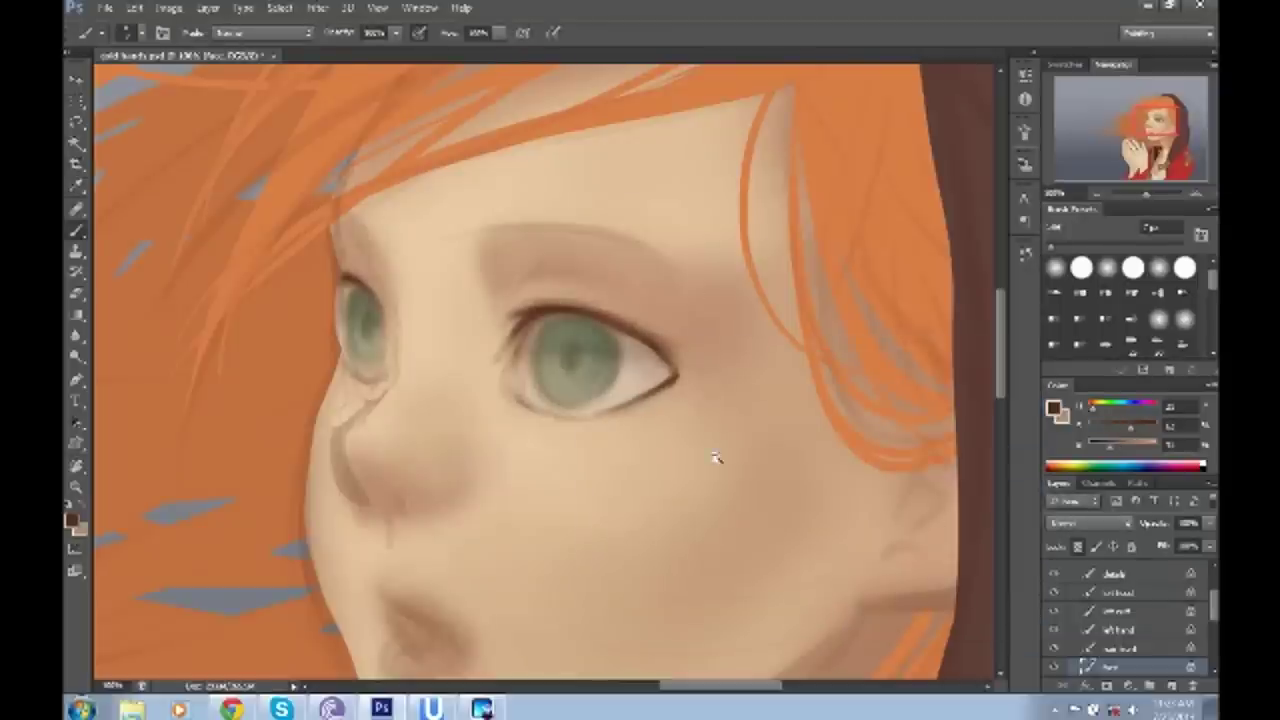
- Paint a darker olive into the right pupil and the lower parts of both irises
{"action": "key", "text": "ctrl+0"}
{"action": "scroll", "coordinate": [499, 295], "scroll_direction": "up", "scroll_amount": 3}
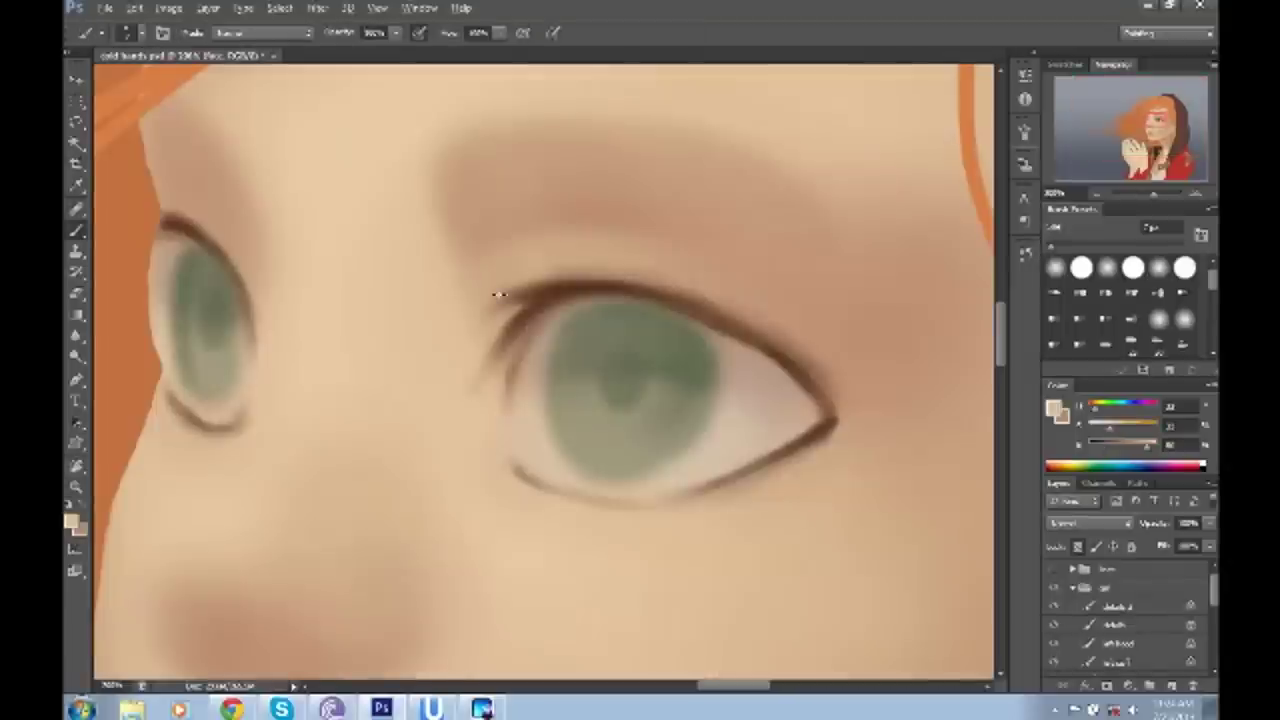
{"action": "left_click", "coordinate": [800, 331], "text": "alt"}
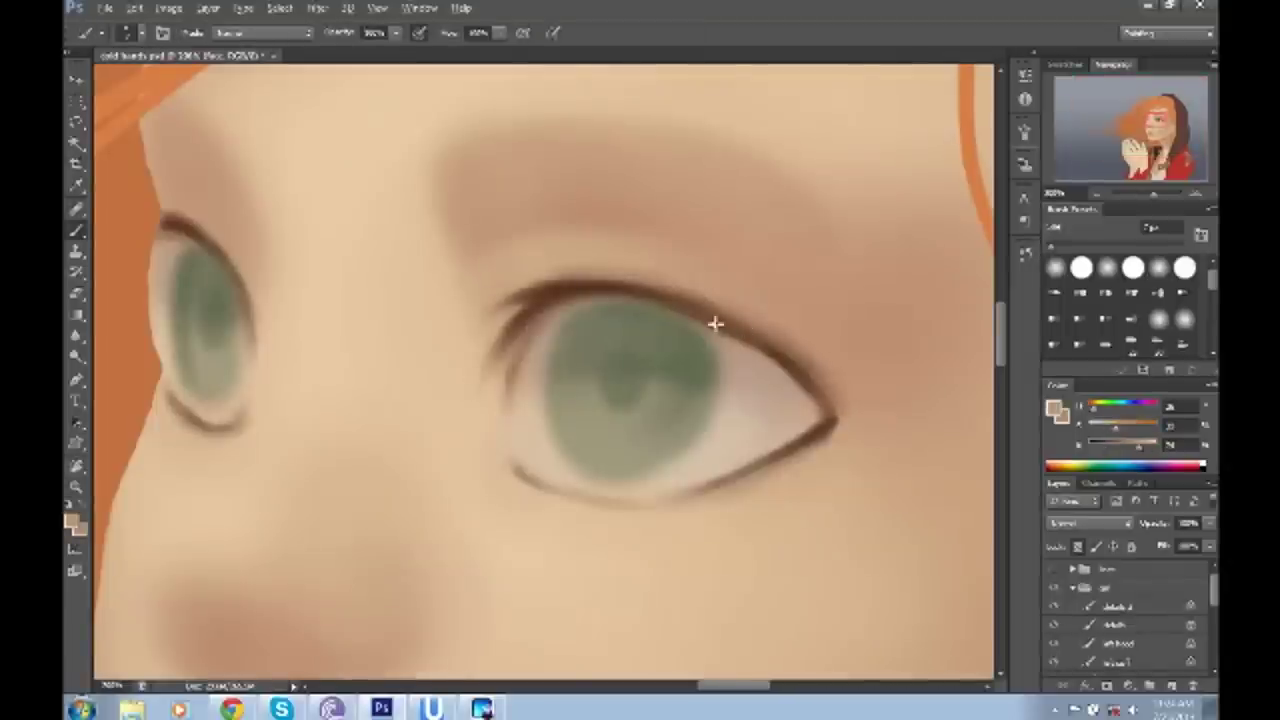
{"action": "left_click", "coordinate": [1055, 410]}
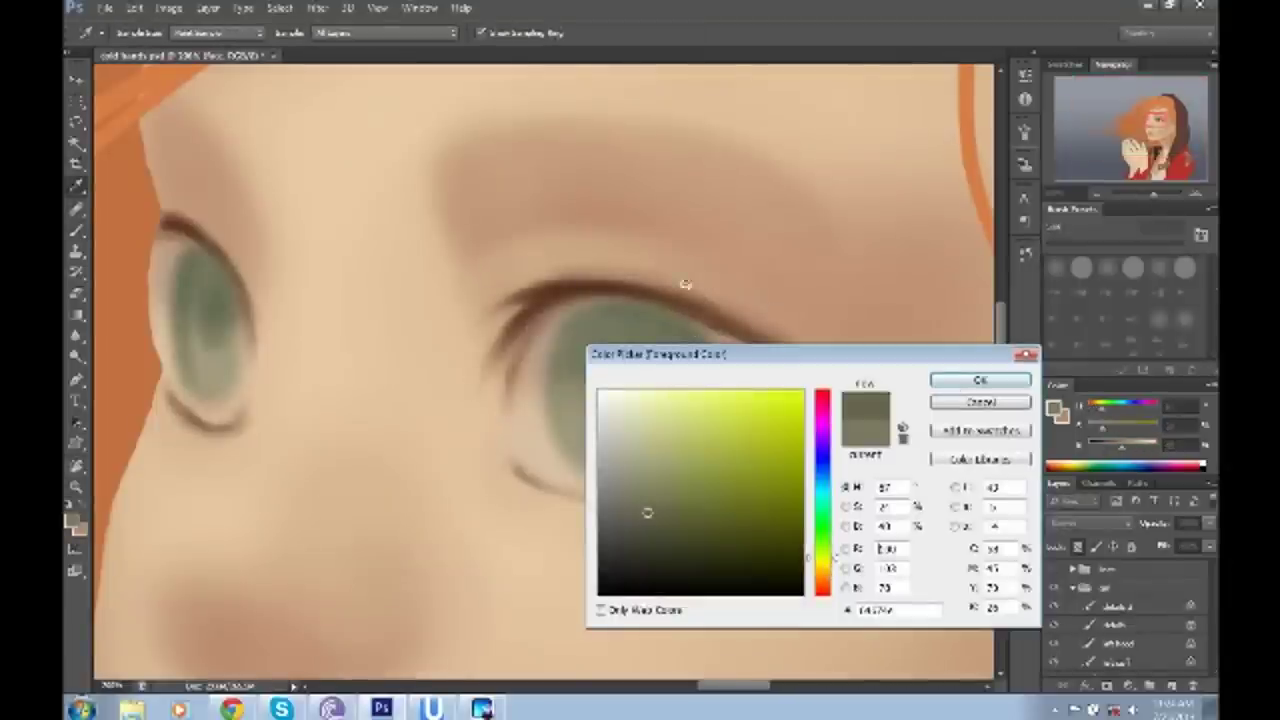
{"action": "key", "text": "Return"}
{"action": "left_click", "coordinate": [622, 388]}
{"action": "left_click_drag", "start_coordinate": [609, 449], "coordinate": [594, 466]}
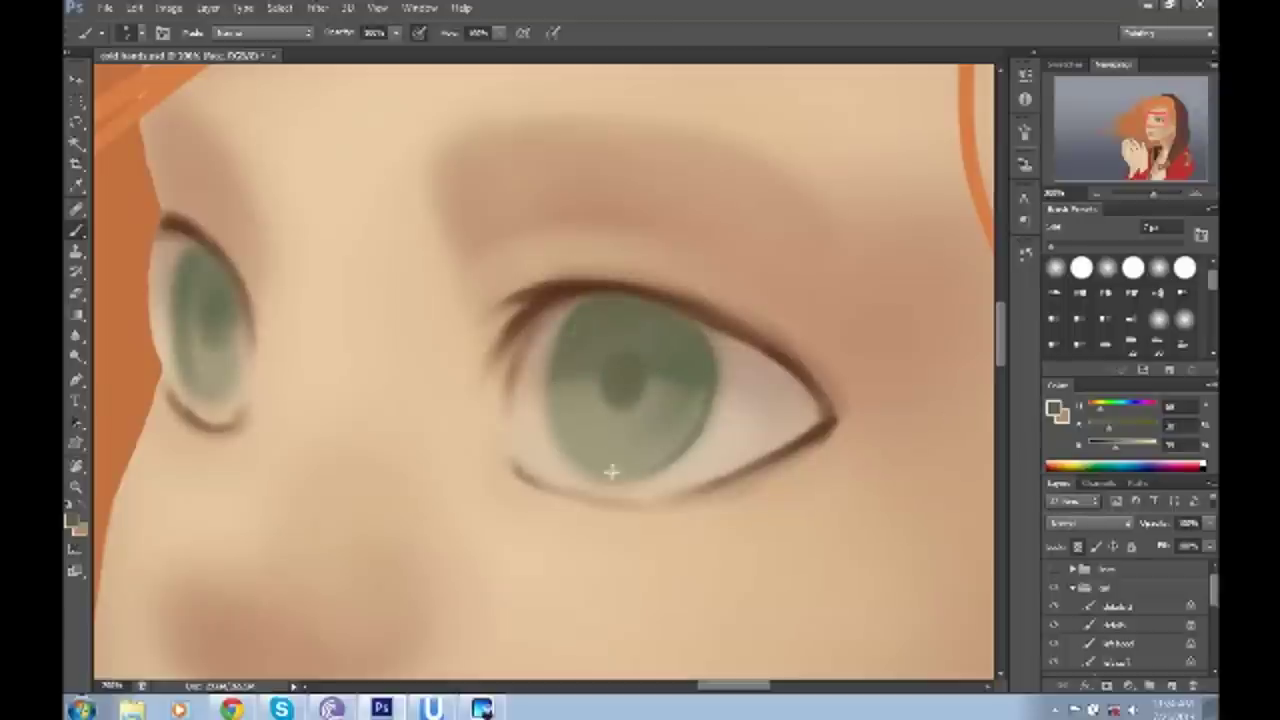
{"action": "left_click_drag", "start_coordinate": [233, 305], "coordinate": [228, 292]}
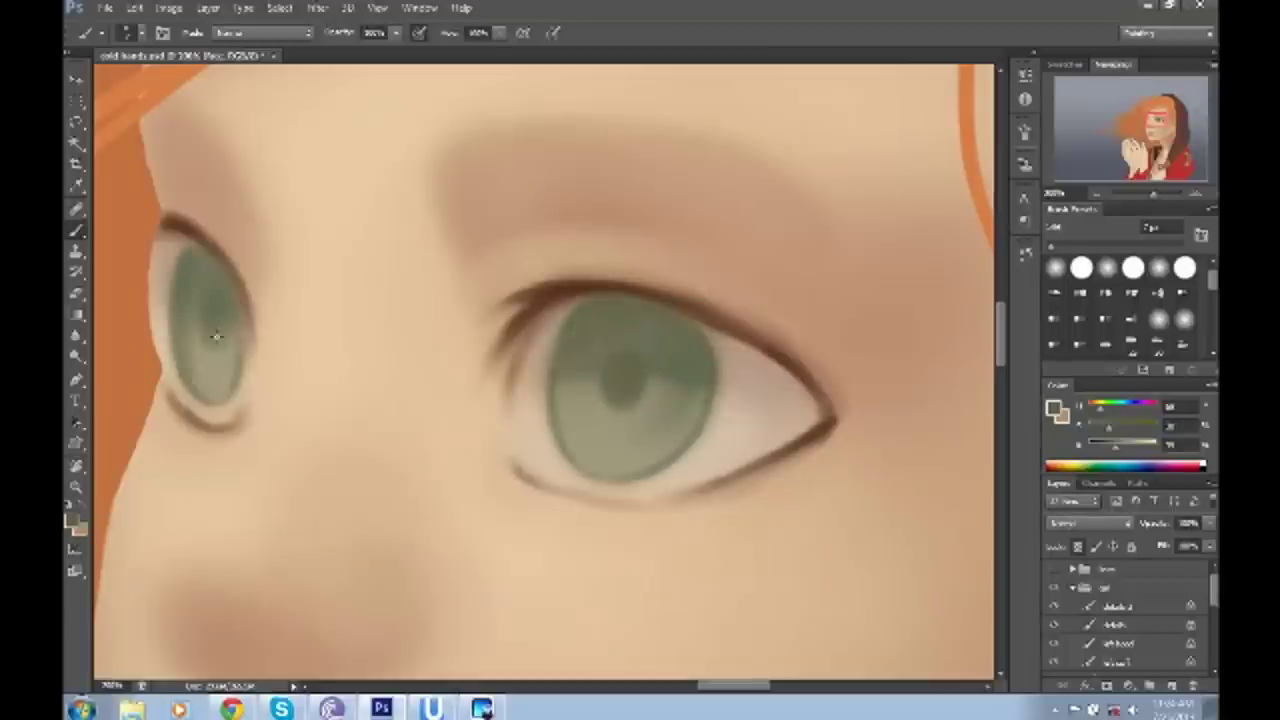
- Lighten the left edge of the nose shadow with a light skin tone
{"action": "scroll", "coordinate": [354, 402], "scroll_direction": "left", "scroll_amount": 3}
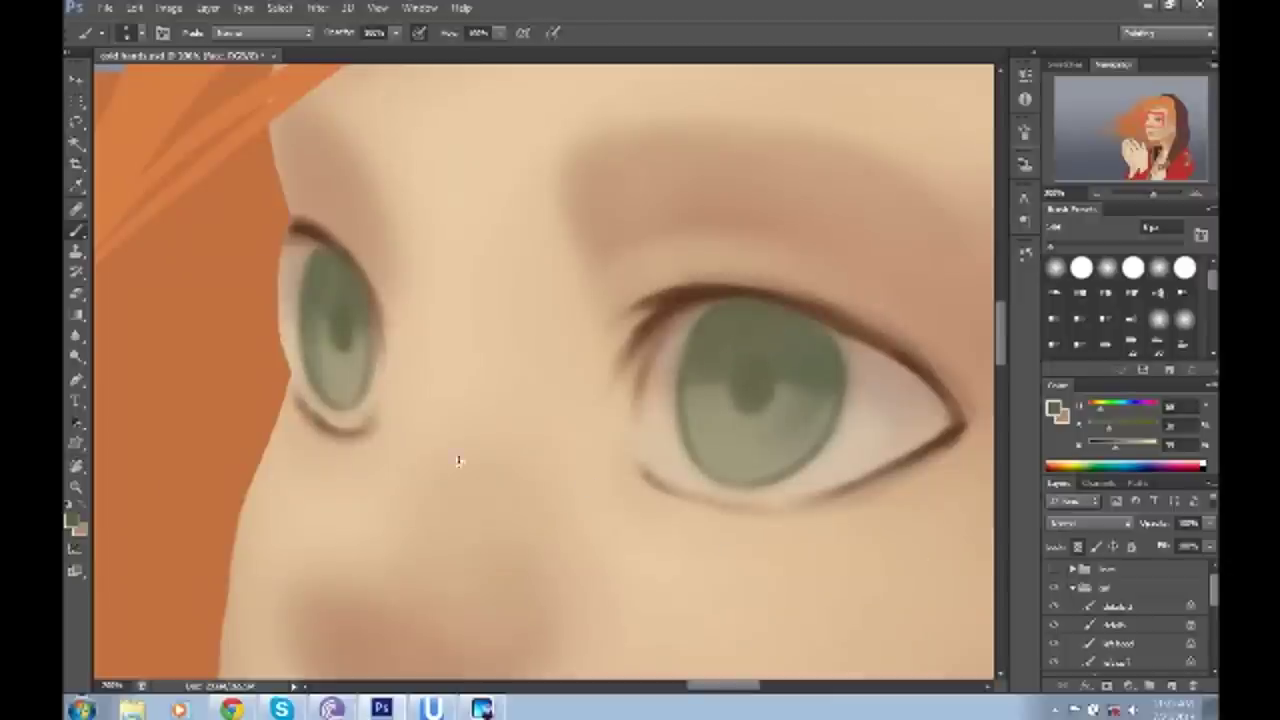
{"action": "scroll", "coordinate": [457, 463], "scroll_direction": "down", "scroll_amount": 3}
{"action": "left_click", "coordinate": [371, 516], "text": "alt"}
{"action": "left_click_drag", "start_coordinate": [371, 516], "coordinate": [350, 420]}
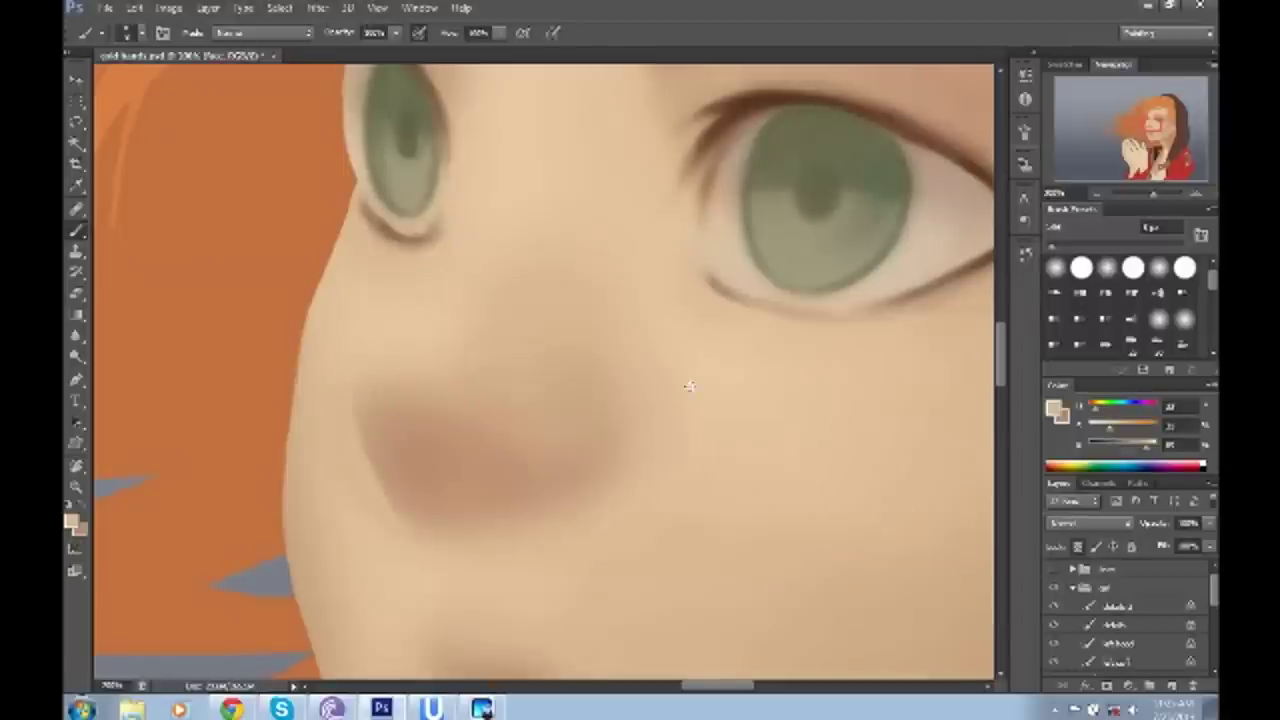
{"action": "scroll", "coordinate": [794, 106], "scroll_direction": "left", "scroll_amount": 1}
{"action": "left_click", "coordinate": [586, 504], "text": "alt"}
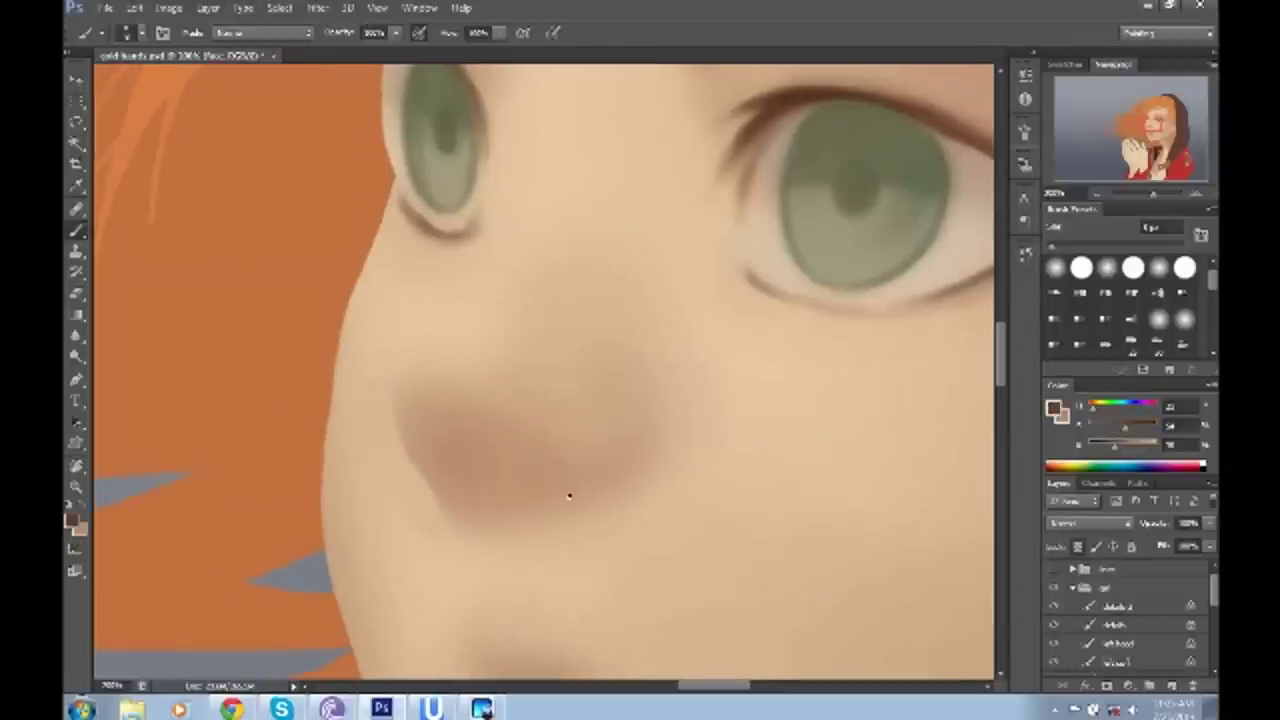
- Sample light and darker skin tones around the nose for the mouth shading
{"action": "scroll", "coordinate": [602, 492], "scroll_direction": "down", "scroll_amount": 1}
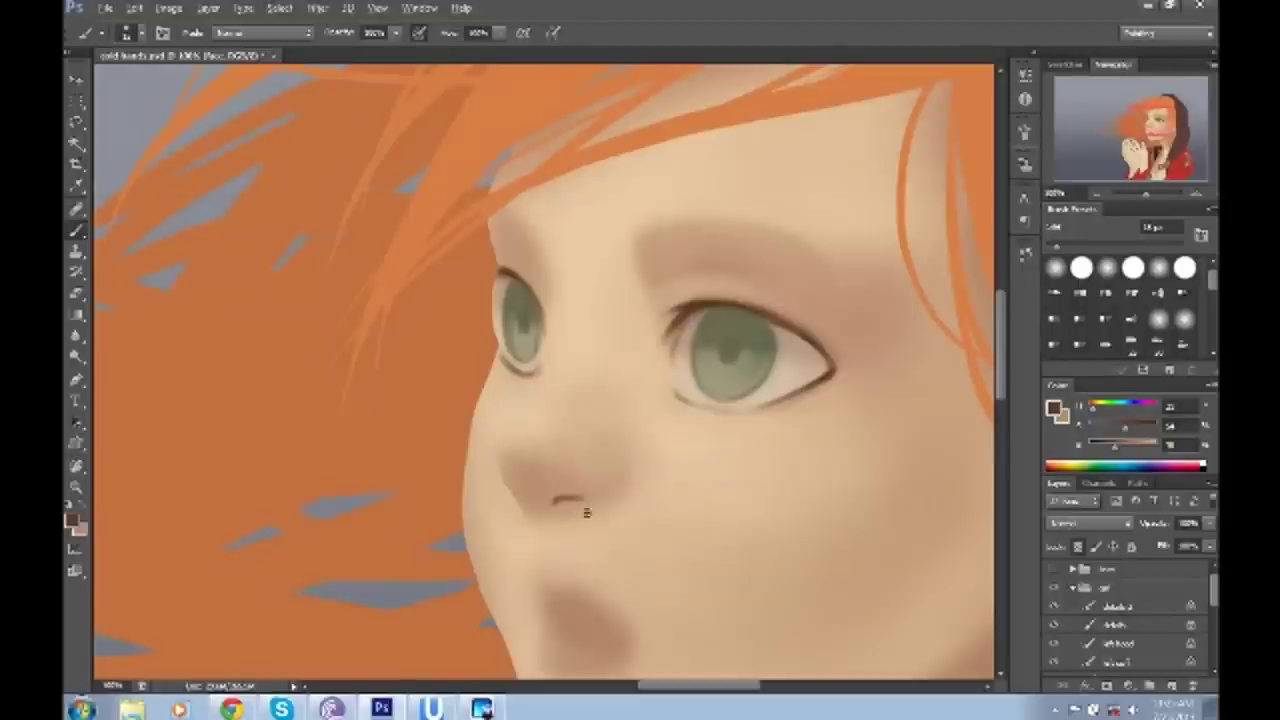
{"action": "left_click", "coordinate": [586, 512], "text": "alt"}
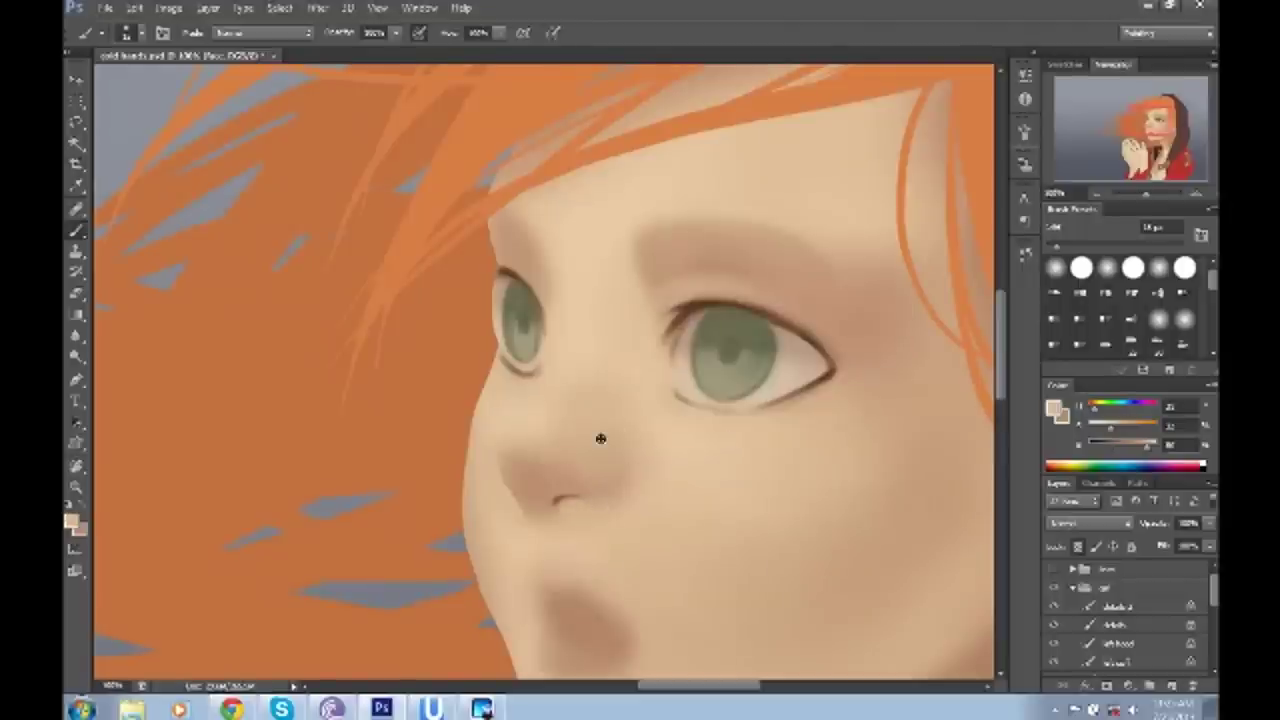
{"action": "scroll", "coordinate": [594, 434], "scroll_direction": "down", "scroll_amount": 1}
{"action": "scroll", "coordinate": [594, 434], "scroll_direction": "right", "scroll_amount": 1}
{"action": "scroll", "coordinate": [707, 484], "scroll_direction": "left", "scroll_amount": 1}
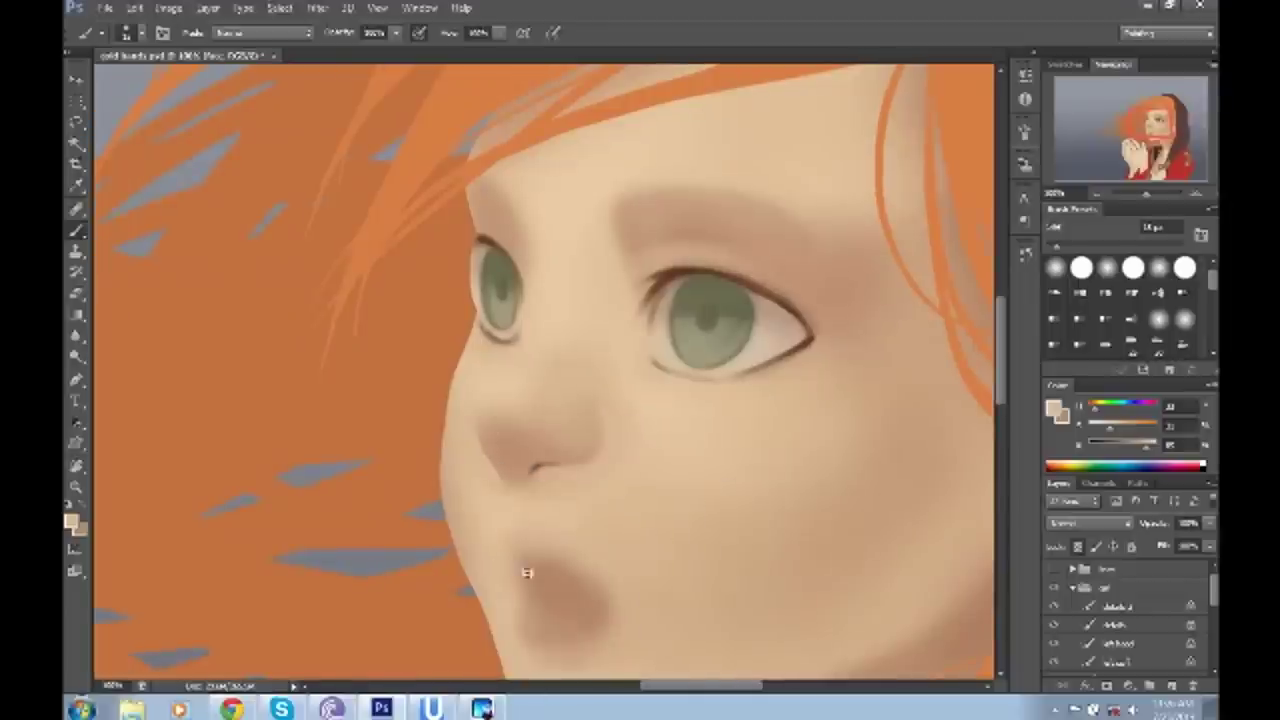
{"action": "left_click", "coordinate": [791, 363], "text": "alt"}
{"action": "left_click", "coordinate": [592, 455], "text": "alt"}
{"action": "left_click", "coordinate": [517, 381], "text": "alt"}
- Pick a darker brown in the Color Picker and sample skin tones beside the mouth
{"action": "left_click_drag", "start_coordinate": [545, 583], "coordinate": [500, 466]}
{"action": "left_click", "coordinate": [505, 468], "text": "alt"}
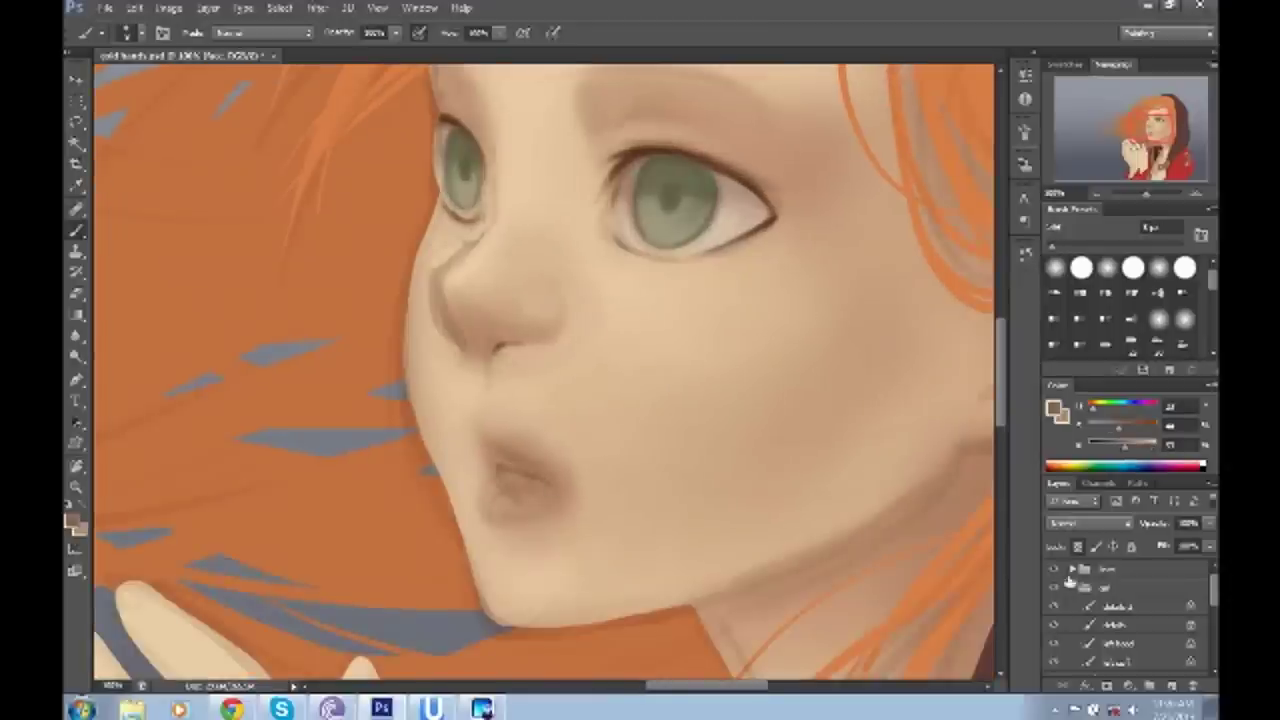
{"action": "left_click", "coordinate": [73, 518]}
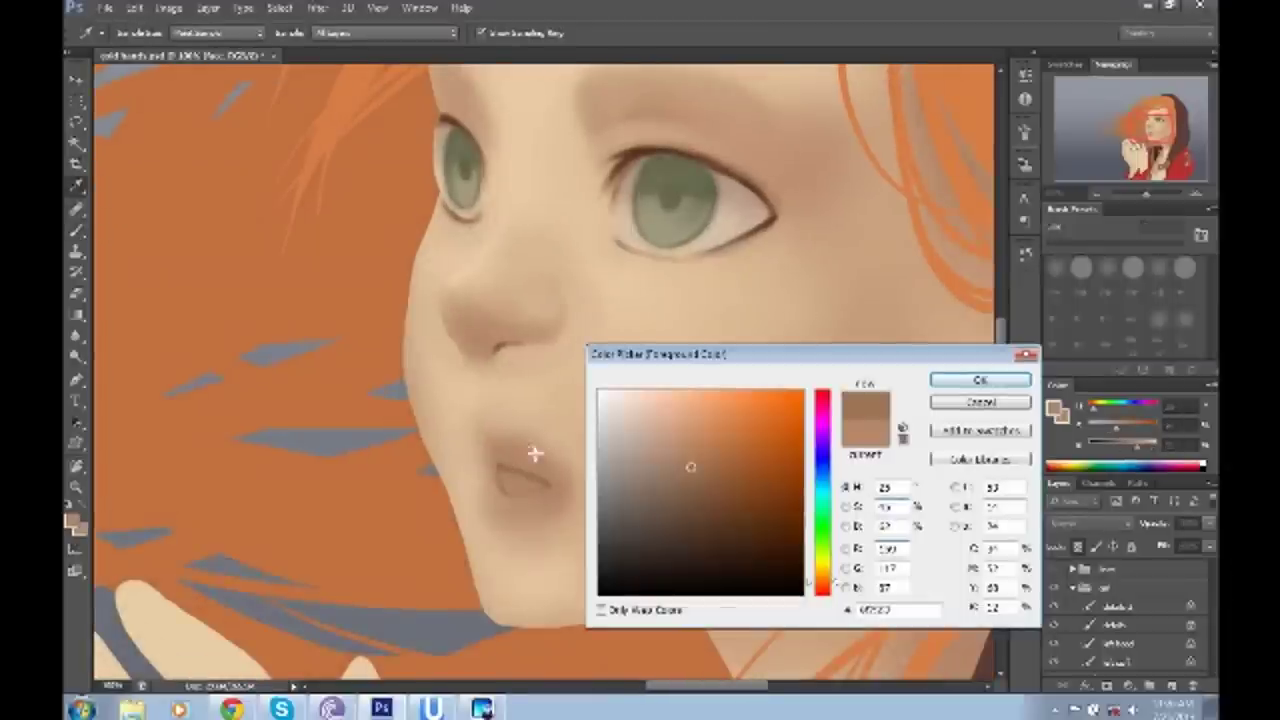
{"action": "key", "text": "Return"}
{"action": "left_click", "coordinate": [566, 420], "text": "alt"}
{"action": "left_click", "coordinate": [516, 365], "text": "alt"}
{"action": "key", "text": "ctrl+plus"}
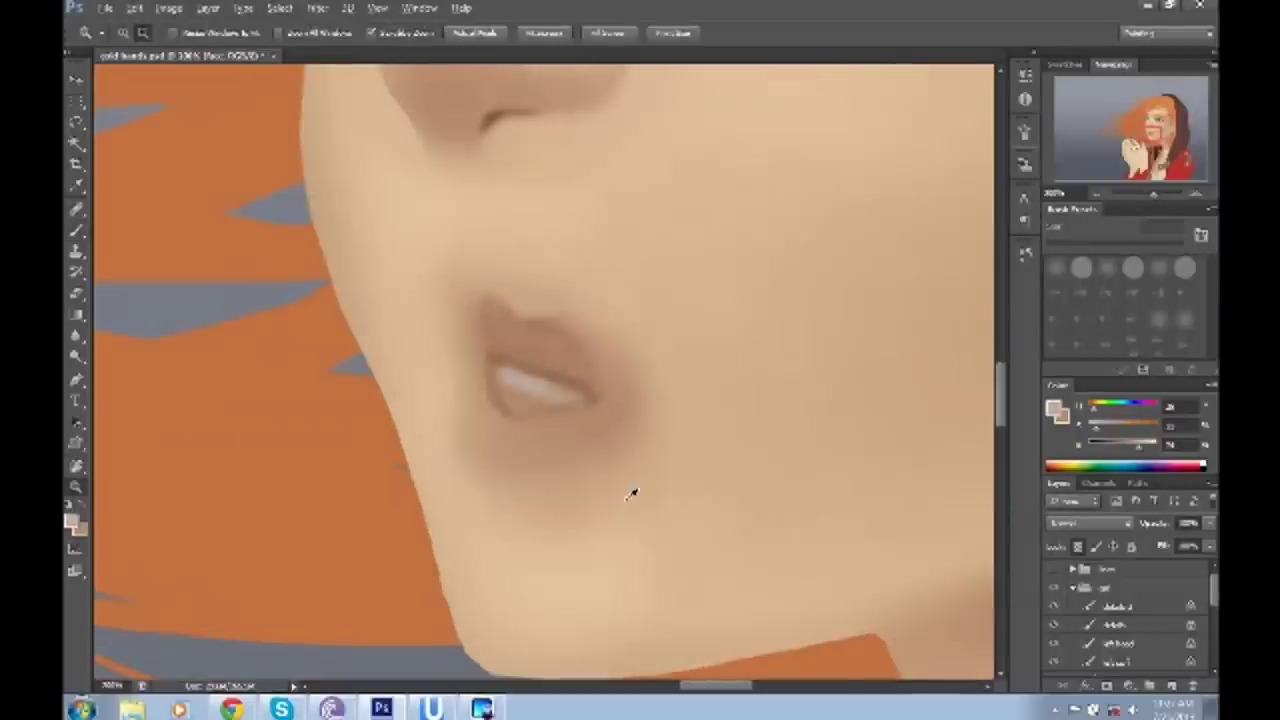
- Cover the old lips with skin colour and paint a darker, reshaped lower lip
{"action": "key", "text": "ctrl+minus"}
{"action": "key", "text": "ctrl+minus"}
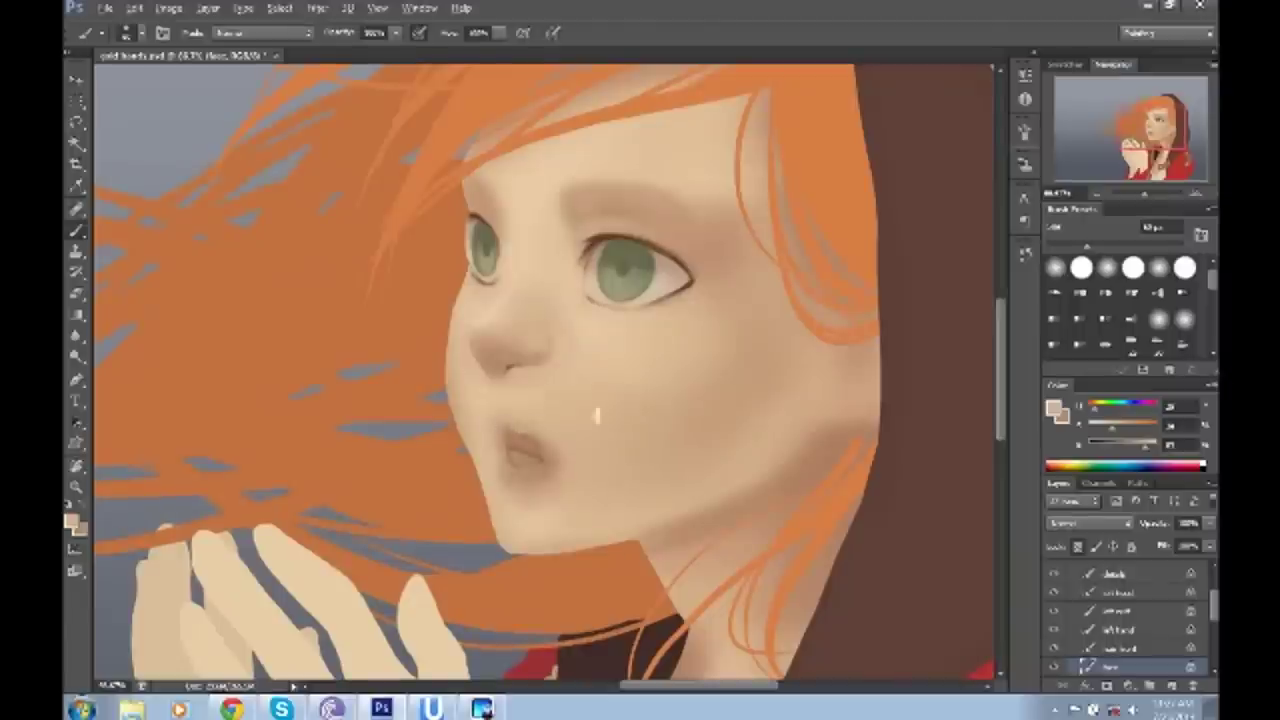
{"action": "left_click_drag", "start_coordinate": [520, 445], "coordinate": [564, 472]}
{"action": "left_click", "coordinate": [518, 541], "text": "alt"}
{"action": "left_click", "coordinate": [682, 382], "text": "alt"}
{"action": "left_click_drag", "start_coordinate": [688, 337], "coordinate": [648, 377]}
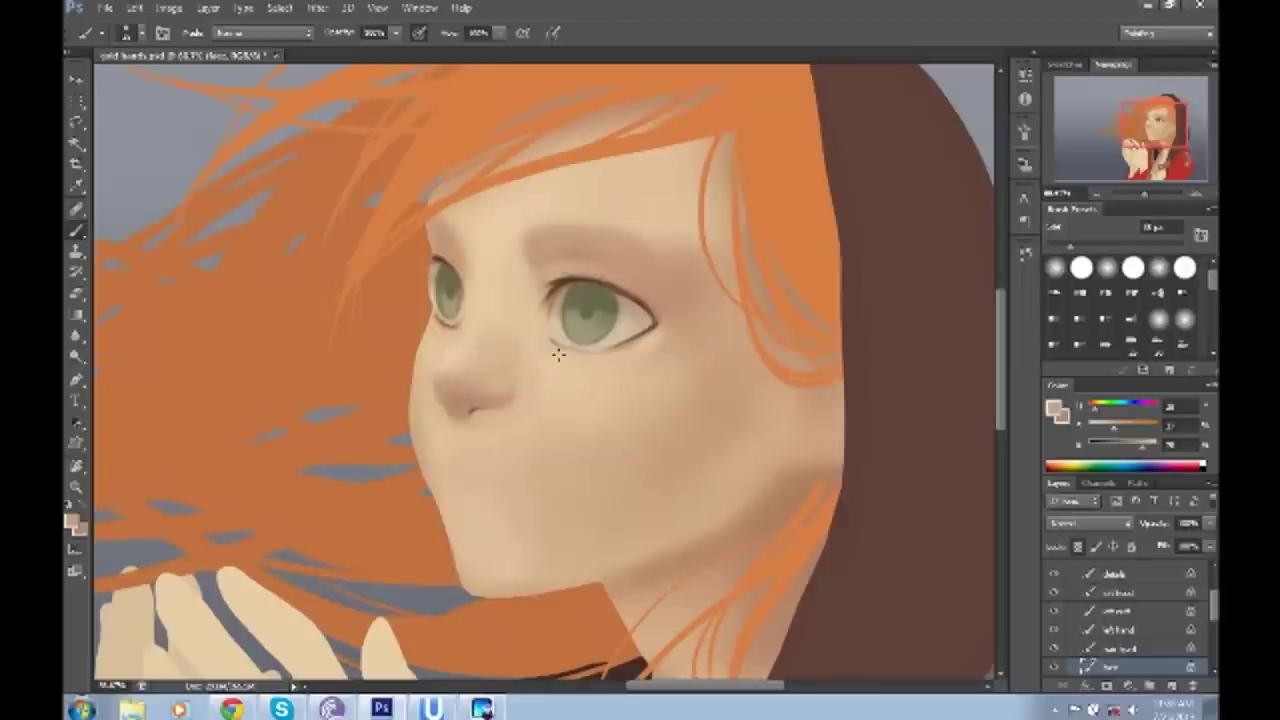
{"action": "left_click", "coordinate": [572, 300], "text": "alt"}
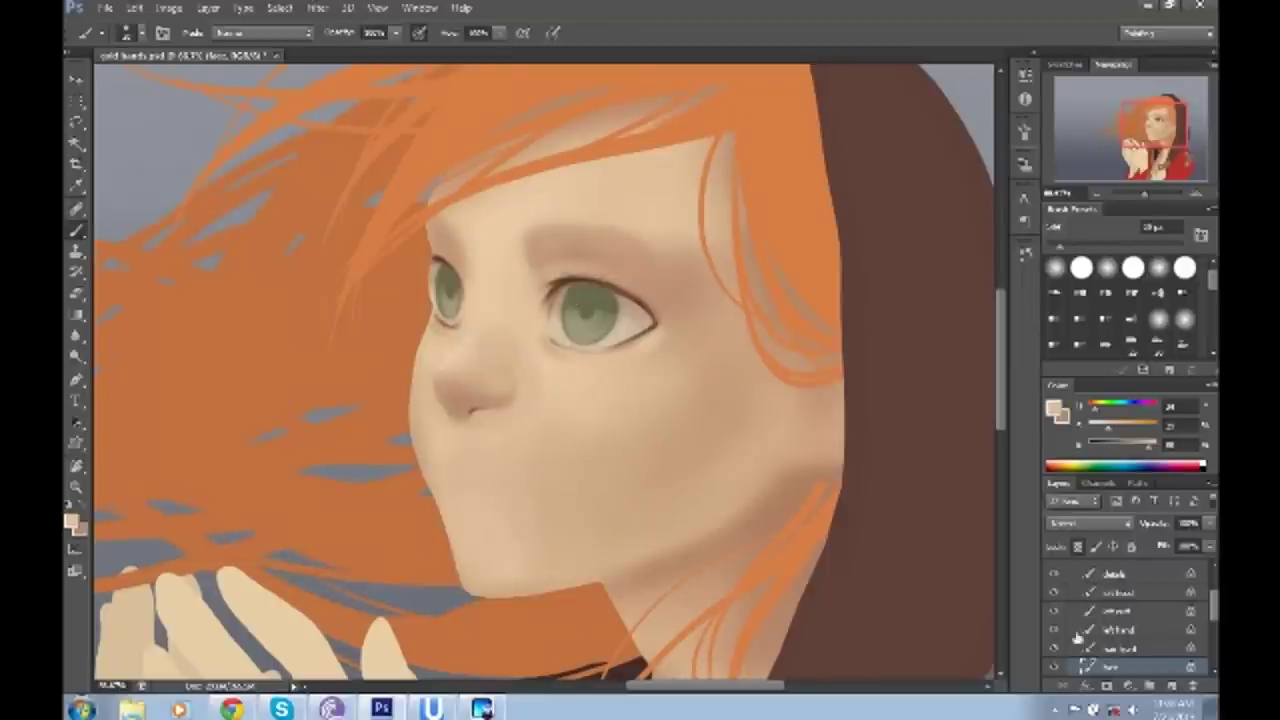
{"action": "left_click_drag", "start_coordinate": [645, 377], "coordinate": [663, 357]}
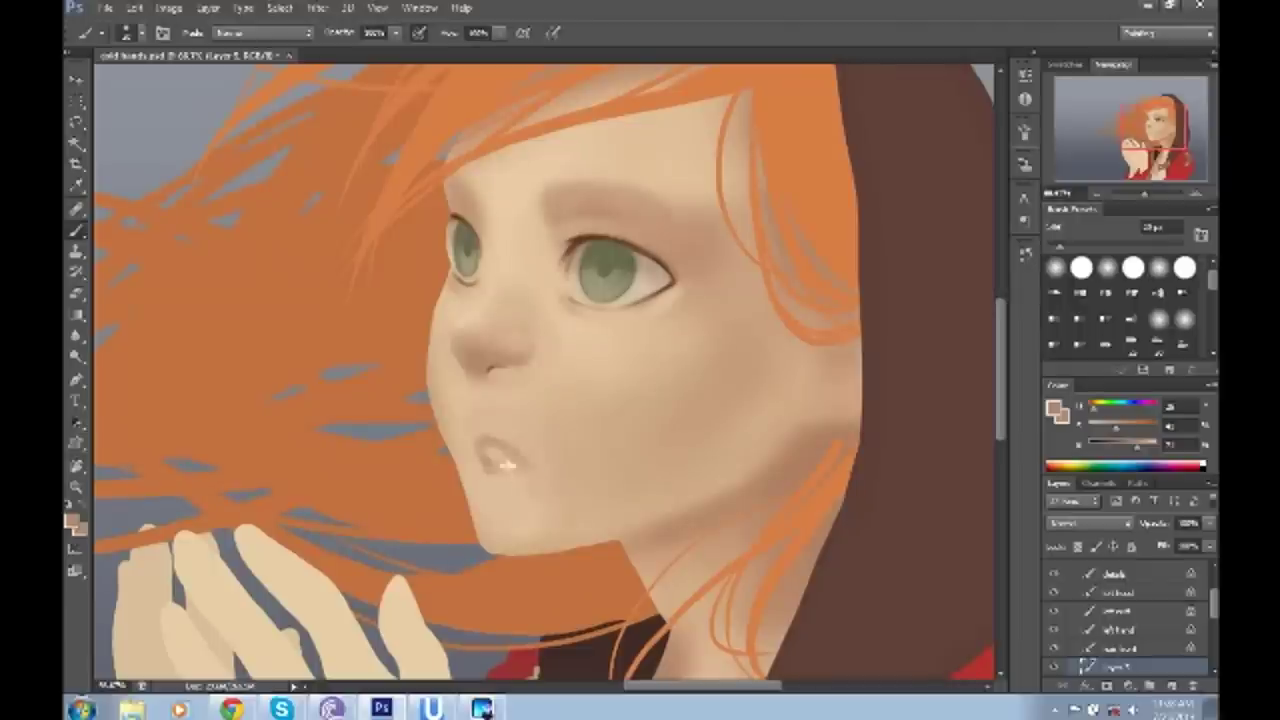
{"action": "left_click_drag", "start_coordinate": [540, 480], "coordinate": [488, 478]}
- Resize the new mouth with Free Transform and darken the upper lip
{"action": "key", "text": "ctrl+t"}
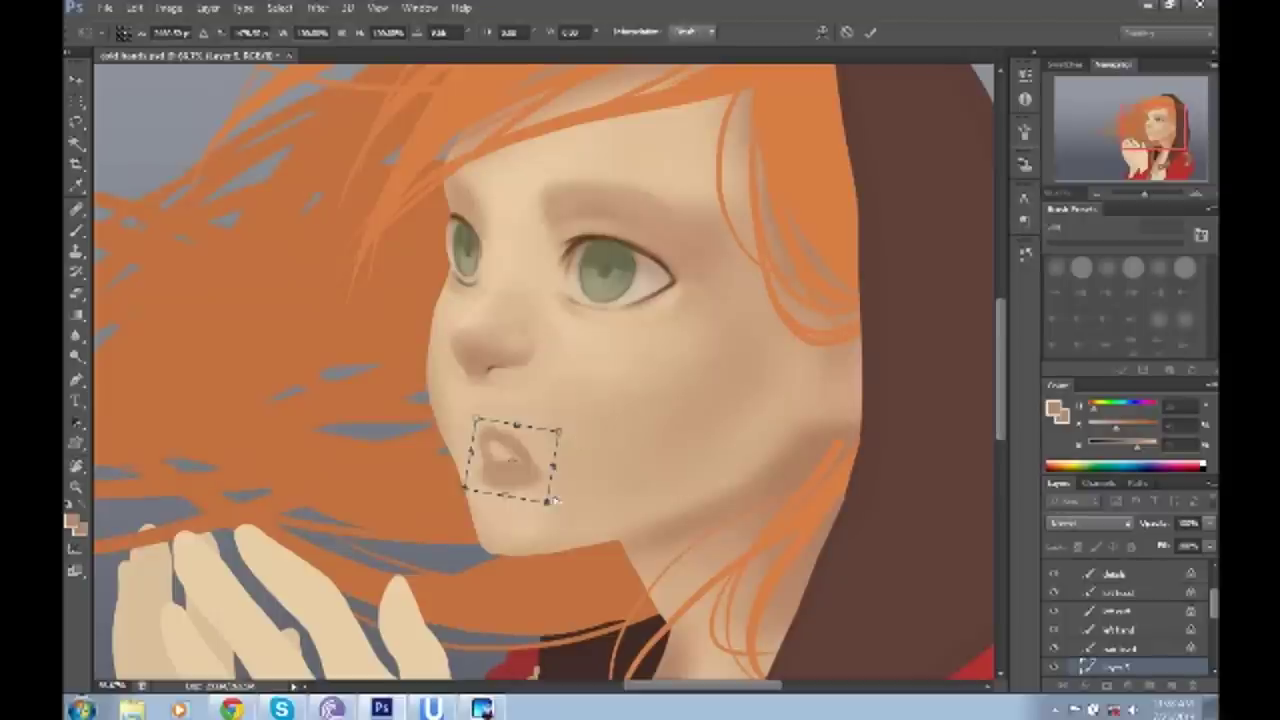
{"action": "key", "text": "Return"}
{"action": "key", "text": "ctrl+d"}
{"action": "key", "text": "b"}
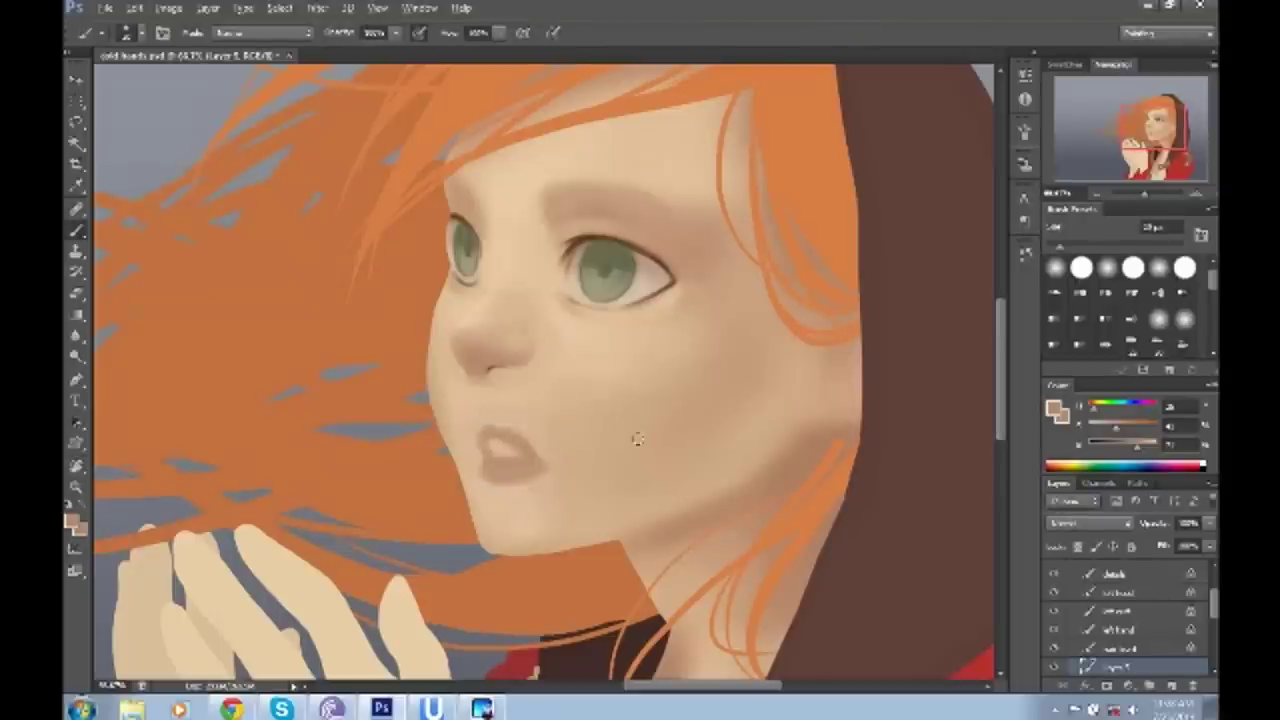
{"action": "left_click", "coordinate": [500, 446], "text": "alt"}
{"action": "left_click_drag", "start_coordinate": [491, 432], "coordinate": [532, 457]}
{"action": "left_click", "coordinate": [1054, 407]}
{"action": "key", "text": "Return"}
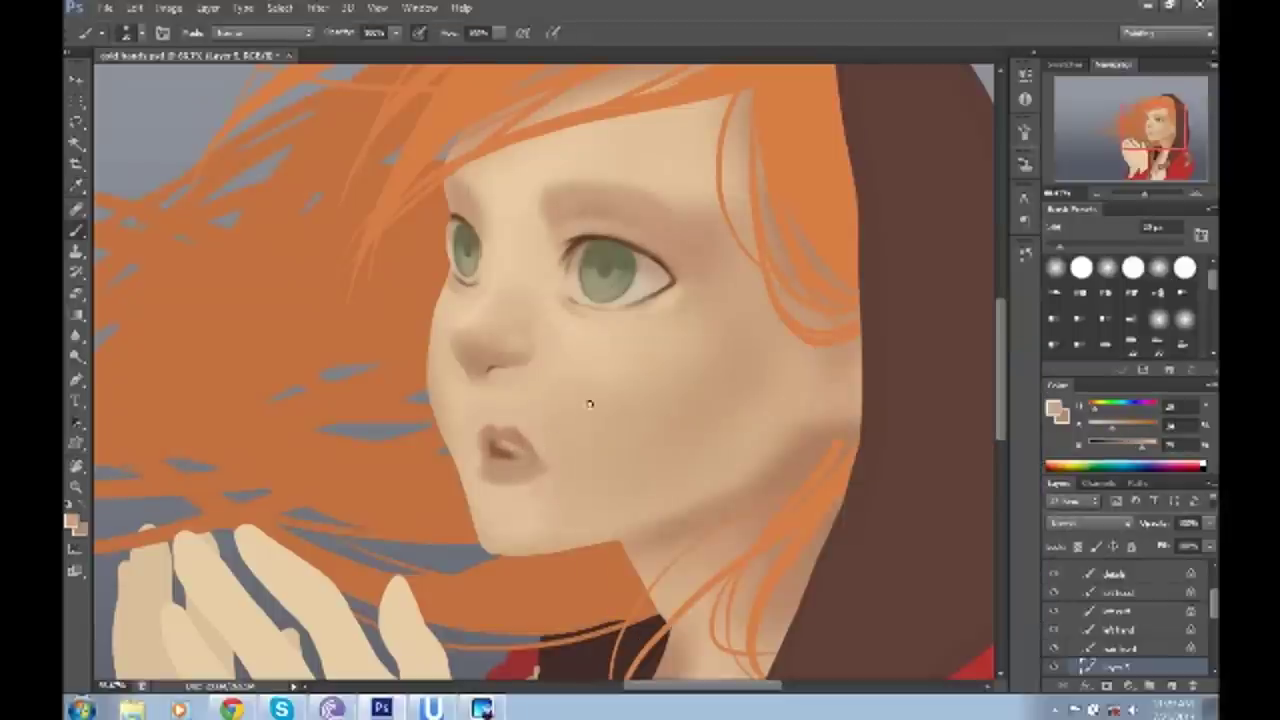
- Blend the lips with the Smudge tool and set a lighter skin colour
{"action": "key", "text": "r"}
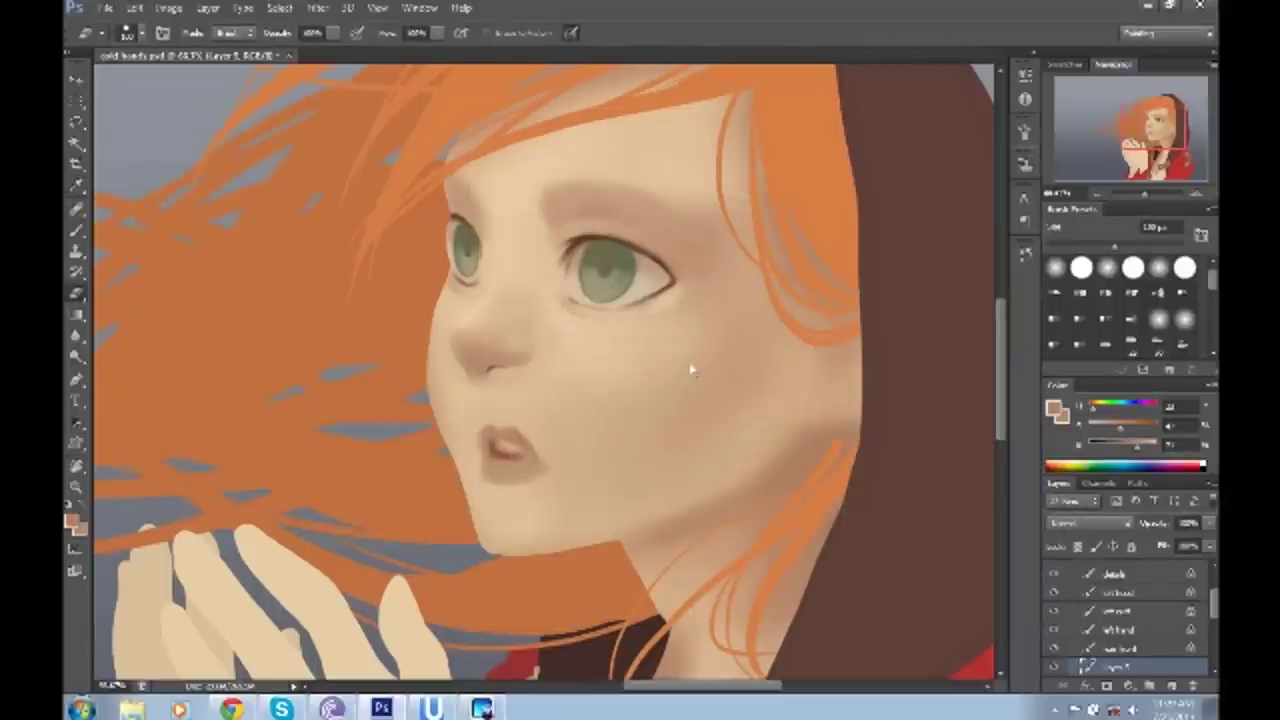
{"action": "key", "text": "v"}
{"action": "key", "text": "r"}
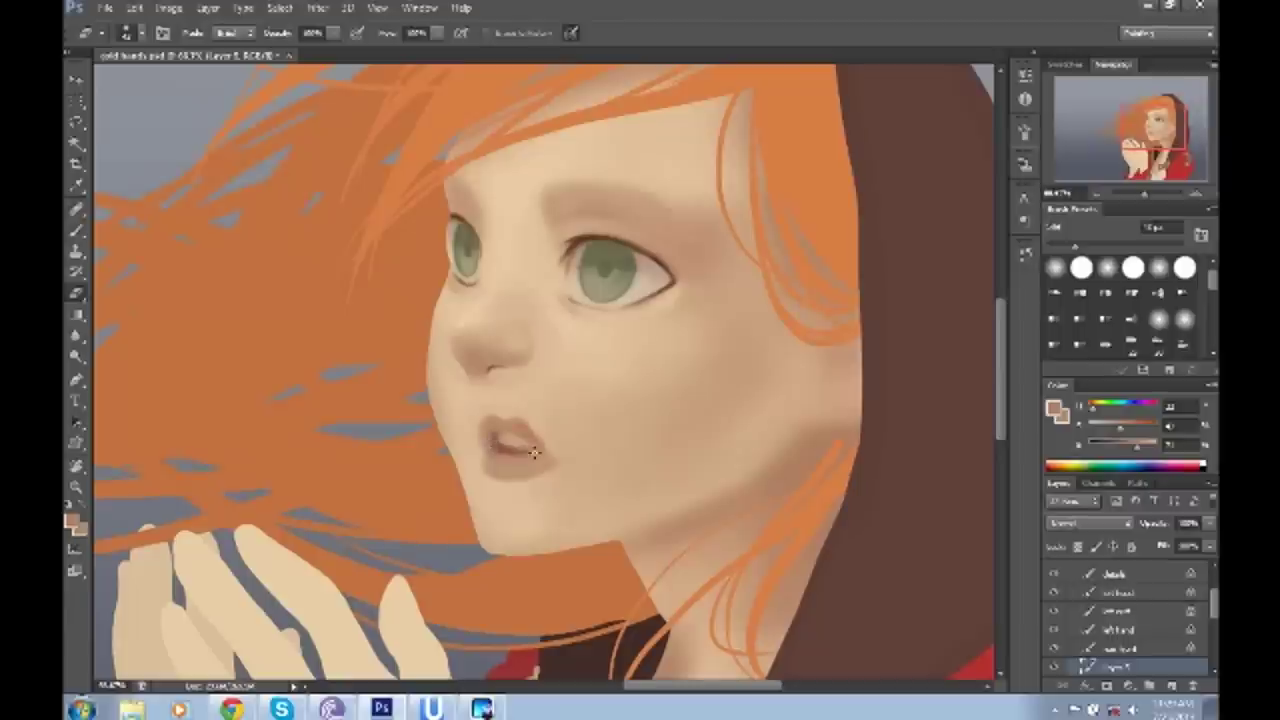
{"action": "key", "text": "b"}
{"action": "key", "text": "r"}
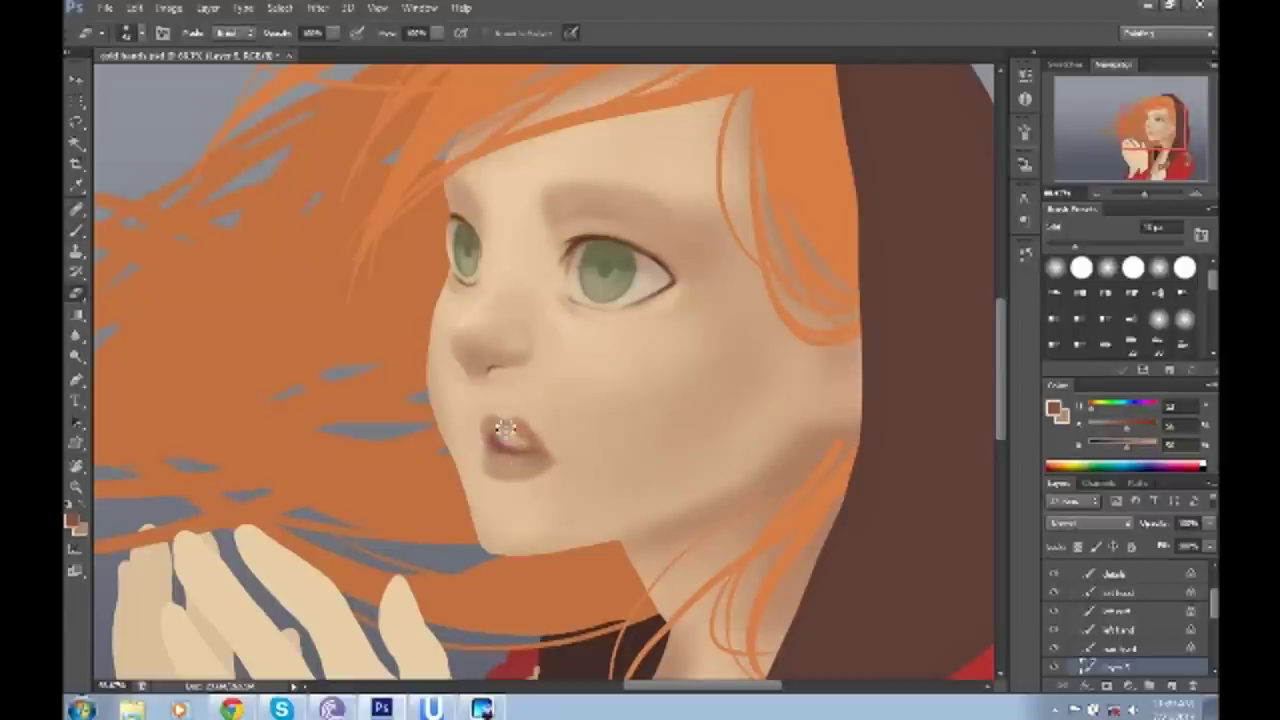
{"action": "left_click", "coordinate": [500, 464]}
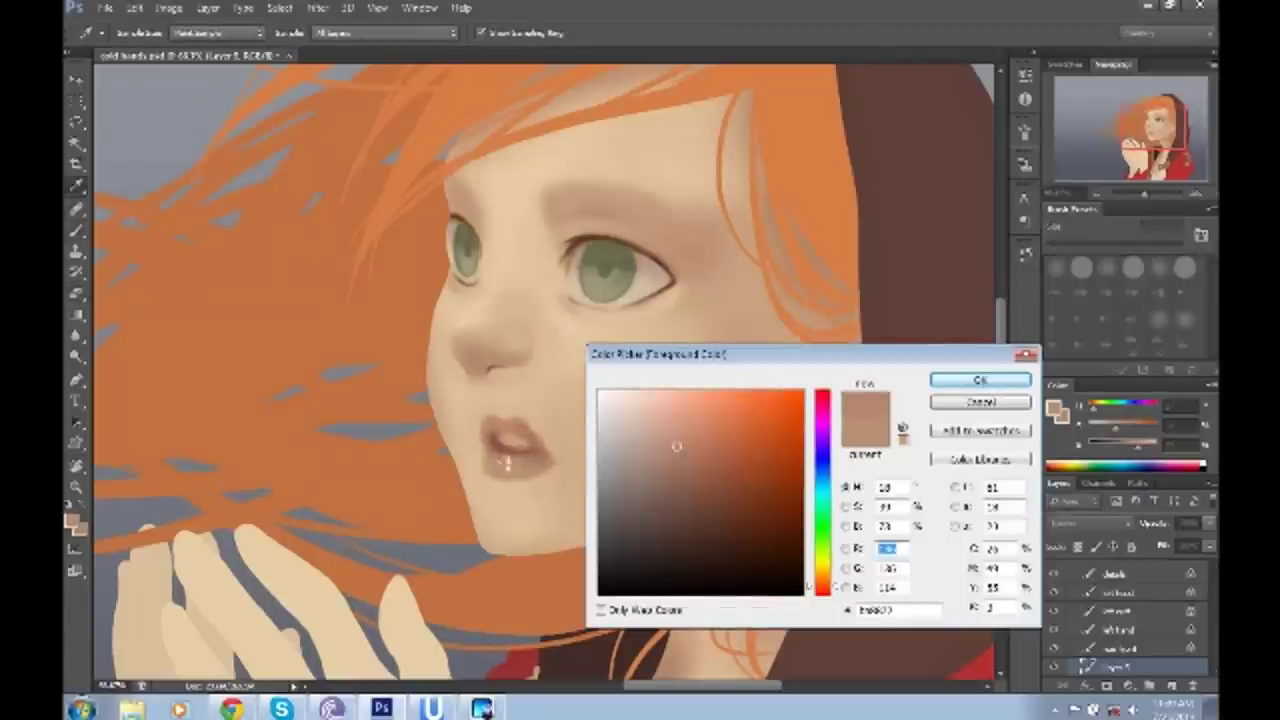
{"action": "key", "text": "Return"}
- Sample a lighter peach from the lip and paint under the lower lip, undoing the shadow
{"action": "key", "text": "b"}
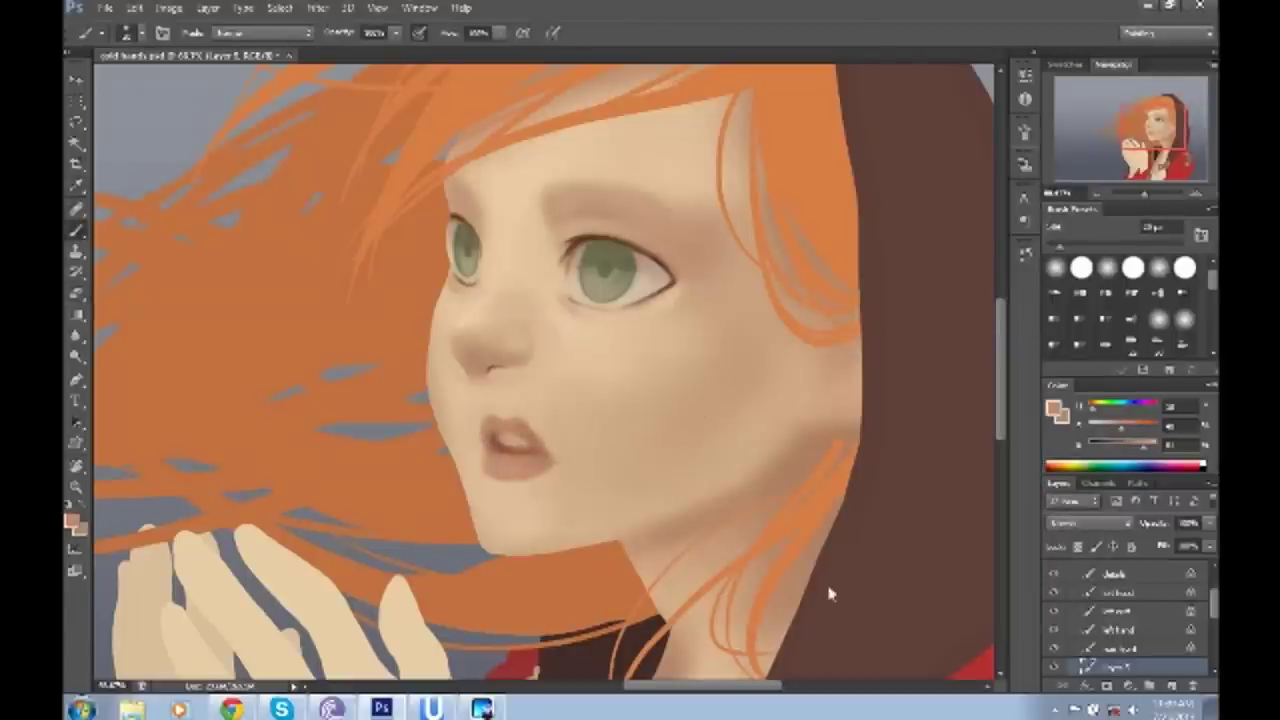
{"action": "left_click", "coordinate": [520, 463], "text": "alt"}
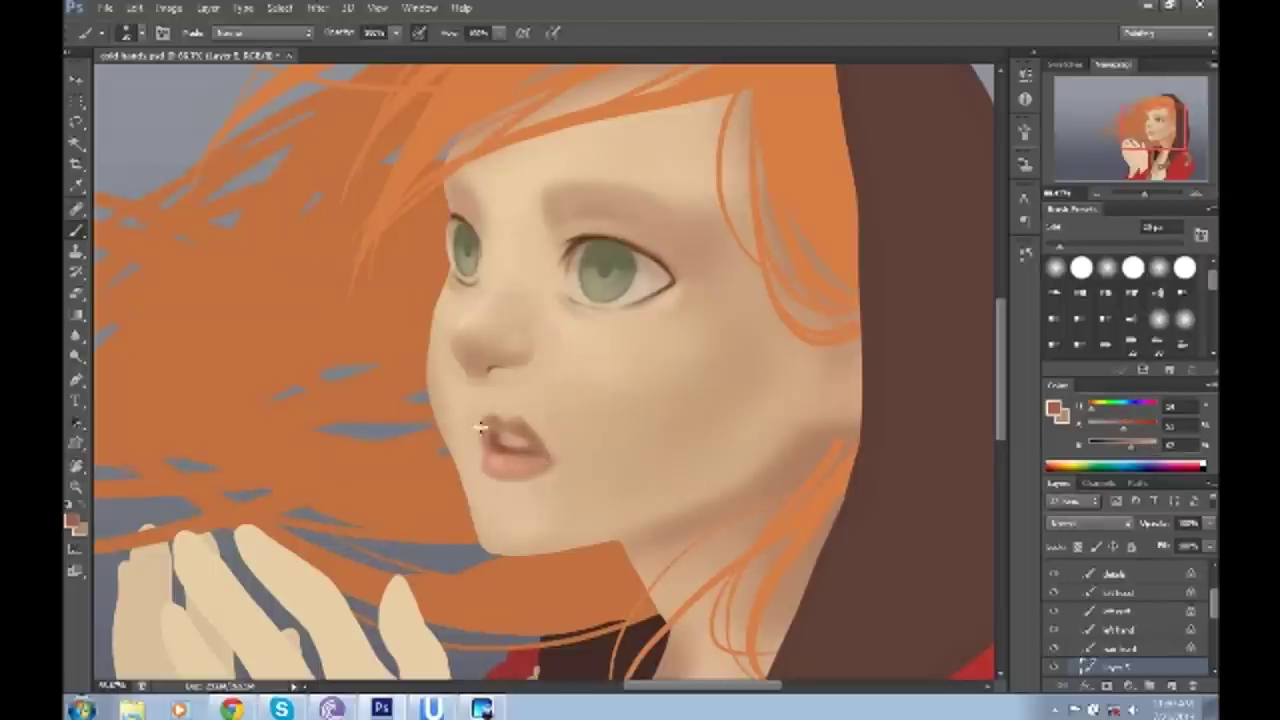
{"action": "key", "text": "e"}
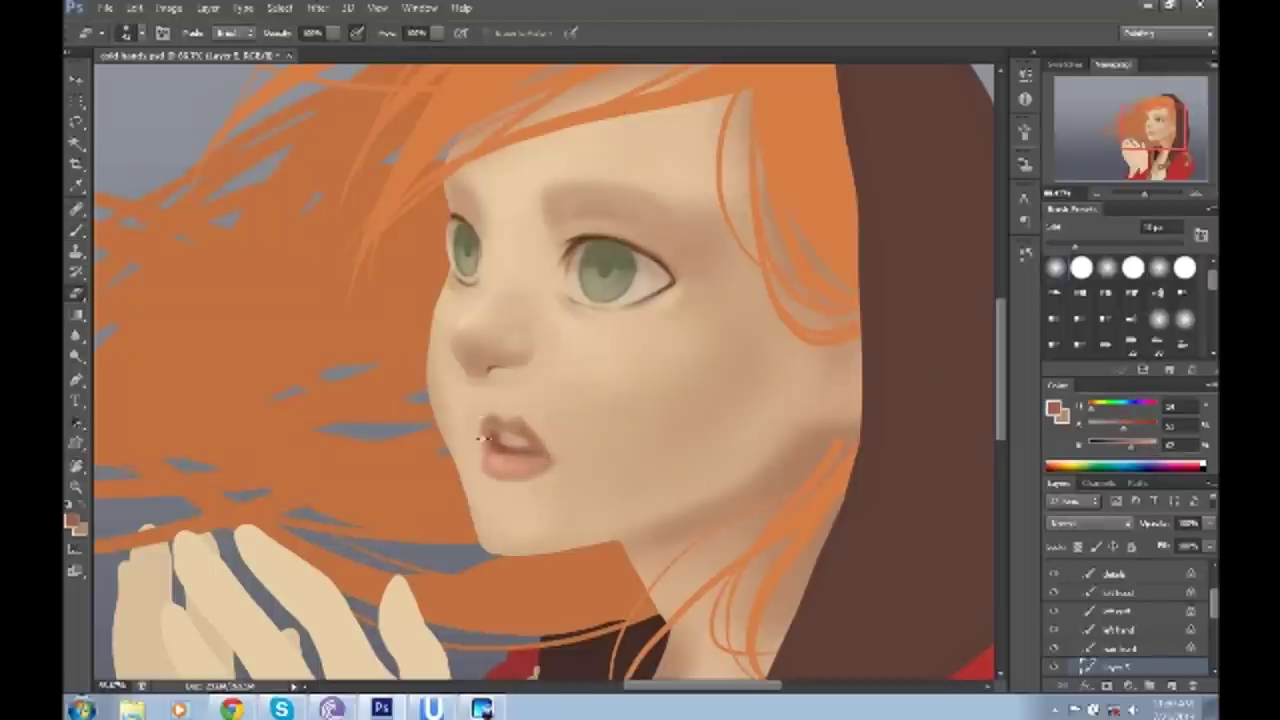
{"action": "key", "text": "b"}
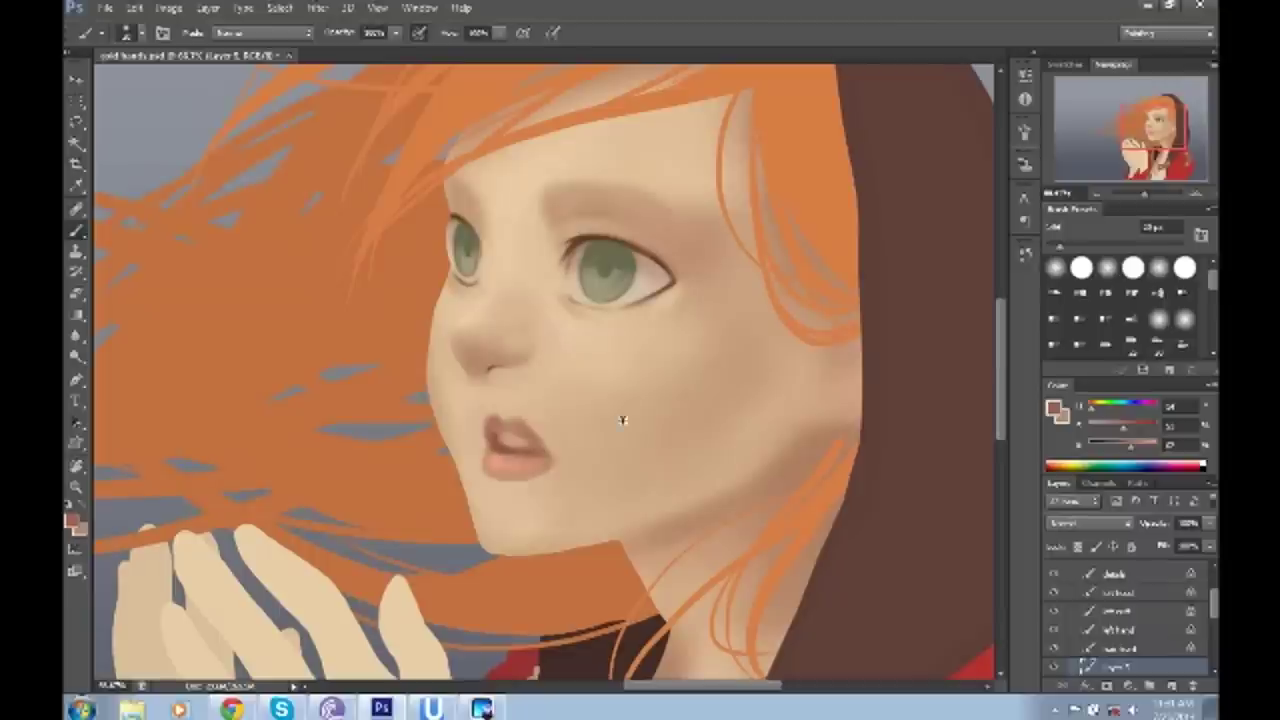
{"action": "key", "text": "e"}
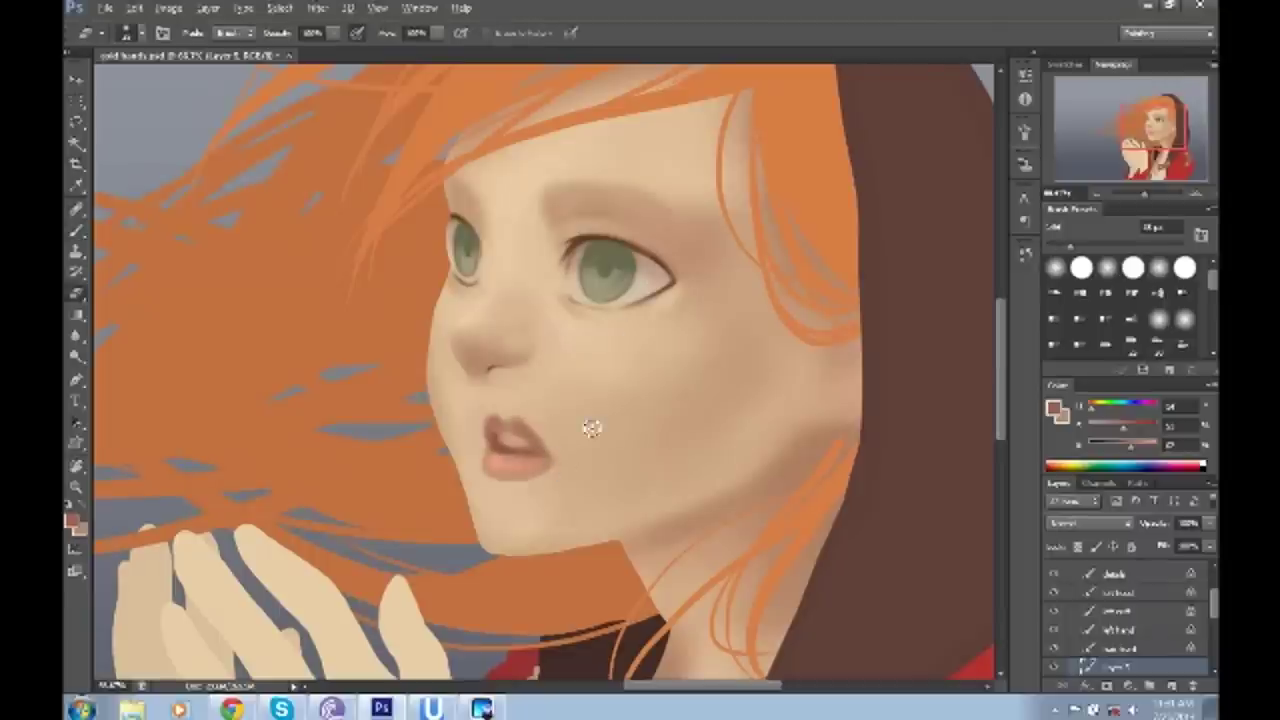
{"action": "key", "text": "b"}
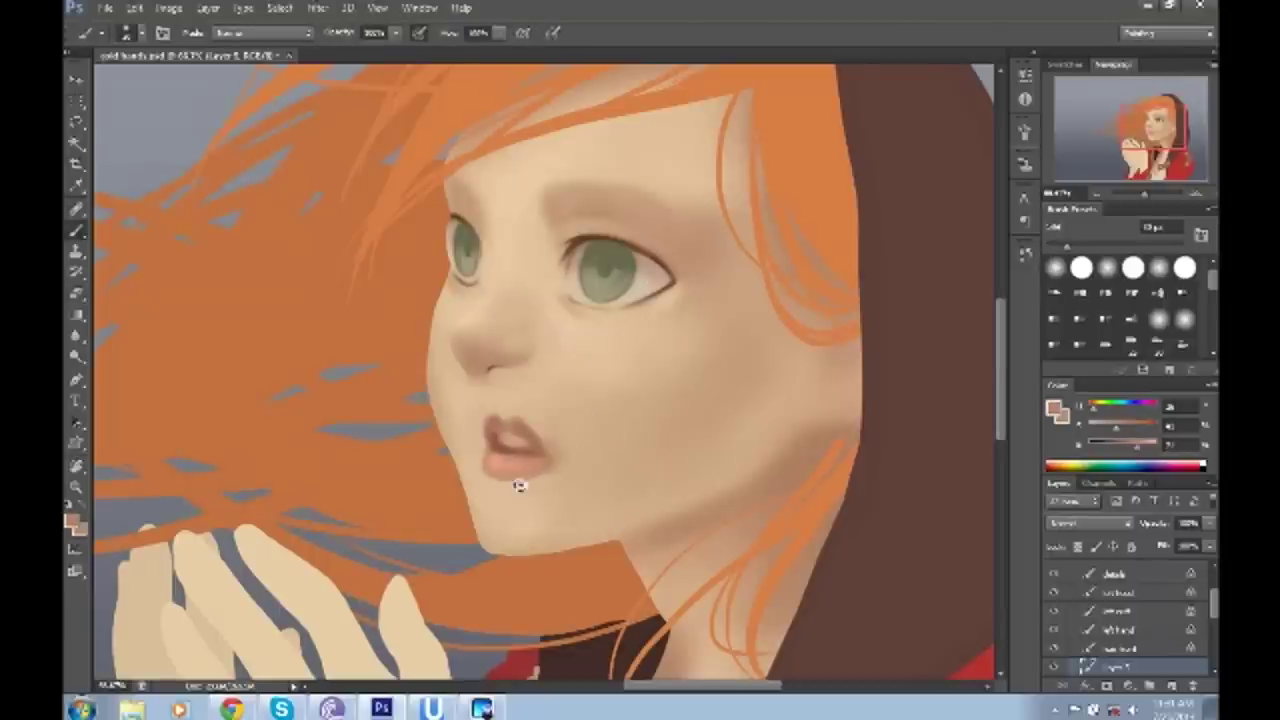
{"action": "left_click_drag", "start_coordinate": [497, 484], "coordinate": [578, 468]}
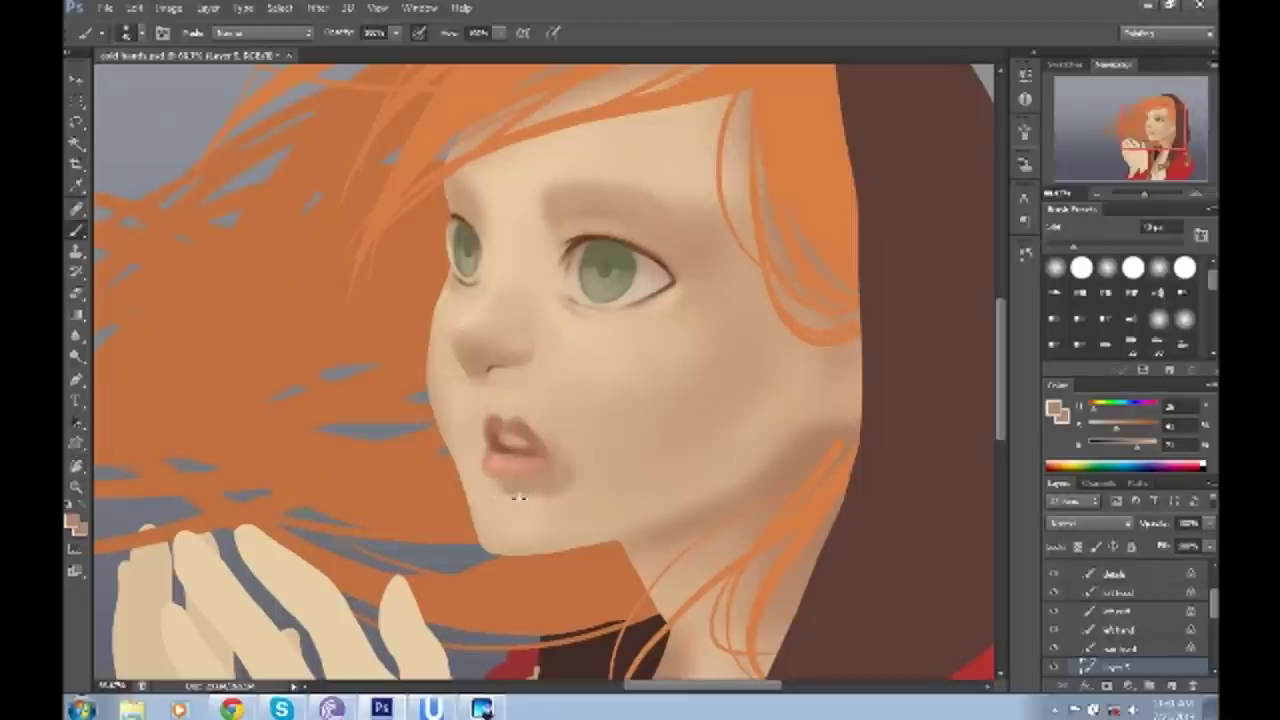
{"action": "key", "text": "ctrl+z"}
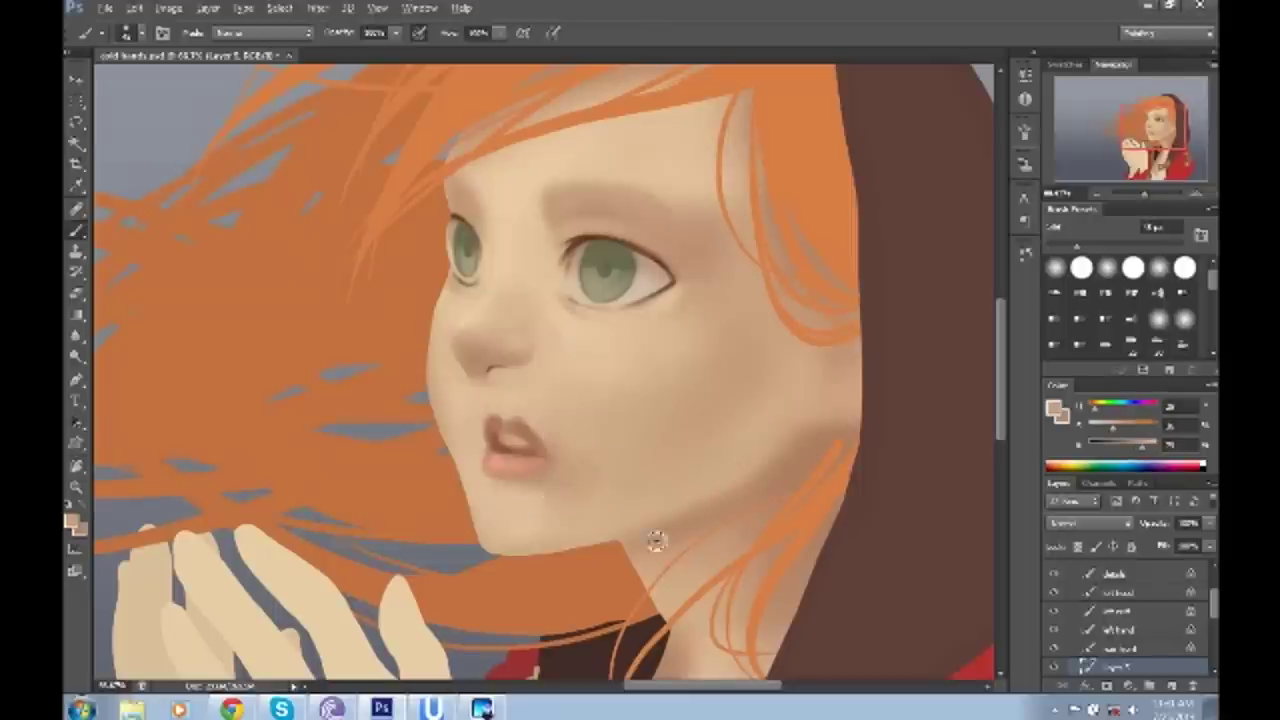
- Resample a darker lip tone and a lighter skin tone around the lower lip
{"action": "scroll", "coordinate": [656, 545], "scroll_direction": "up", "scroll_amount": 1}
{"action": "key", "text": "v"}
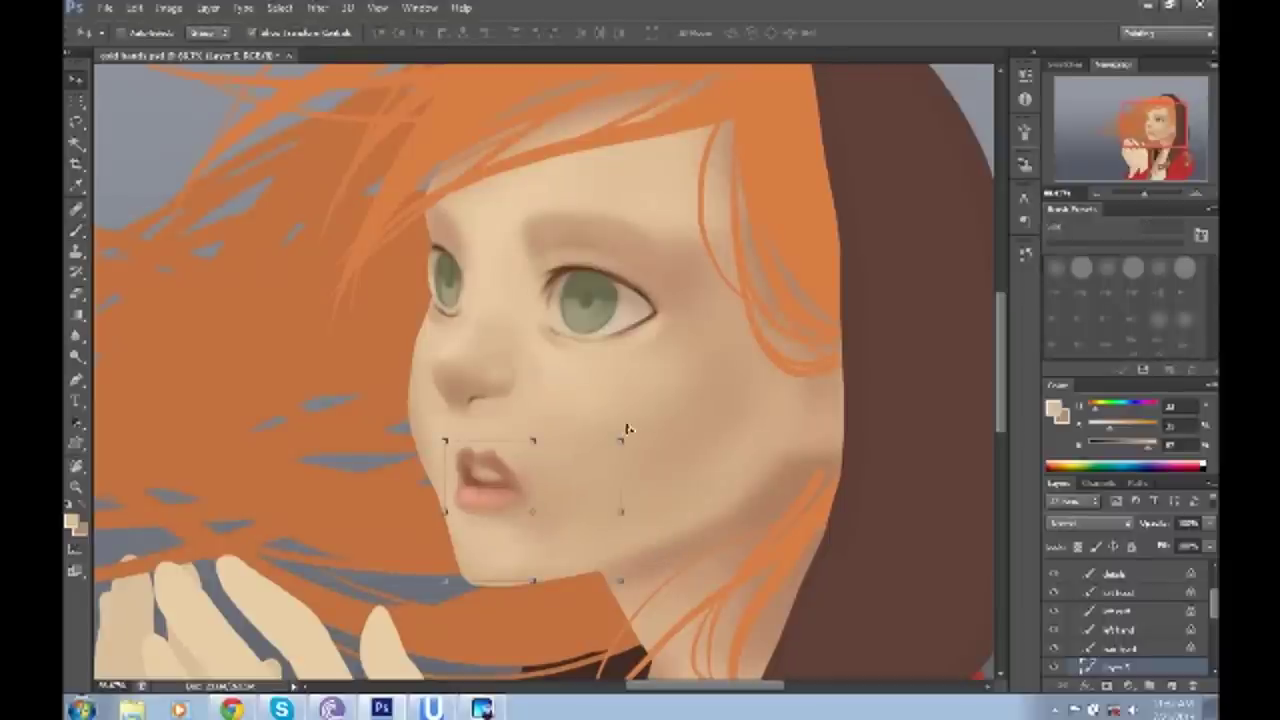
{"action": "key", "text": "b"}
{"action": "left_click", "coordinate": [477, 483], "text": "alt"}
{"action": "scroll", "coordinate": [511, 476], "scroll_direction": "up", "scroll_amount": 1}
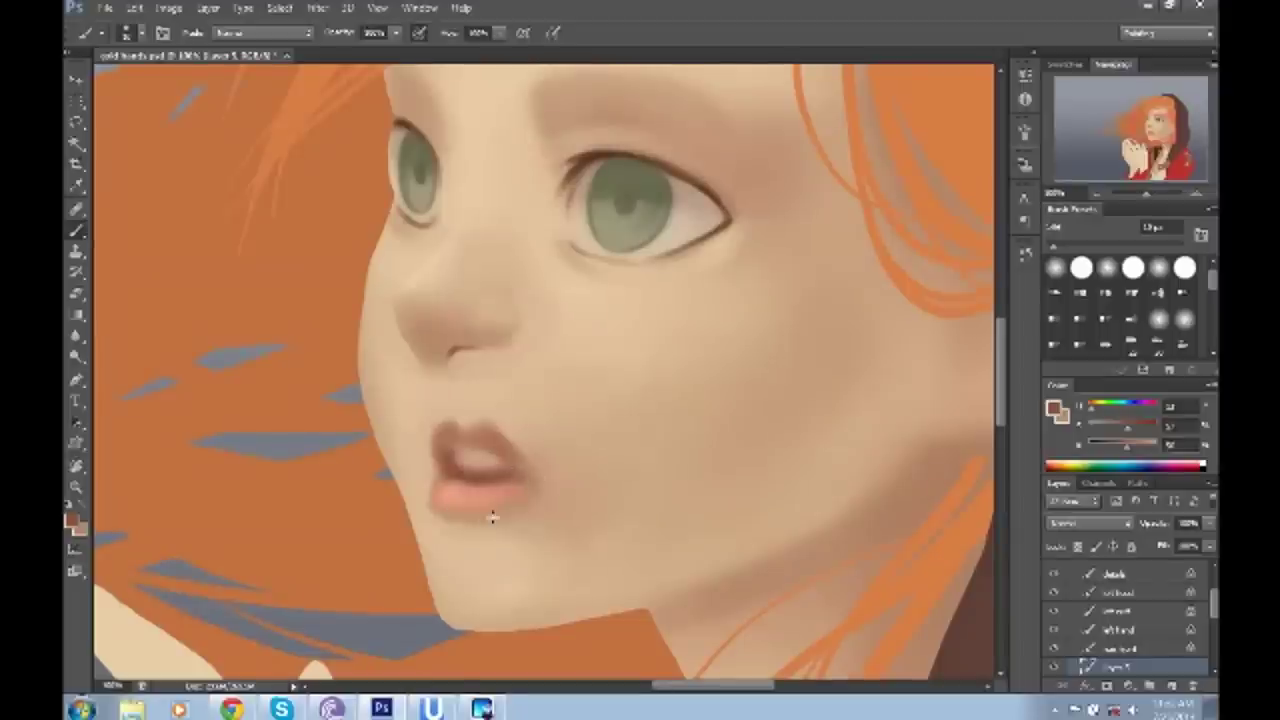
{"action": "left_click", "coordinate": [512, 487], "text": "alt"}
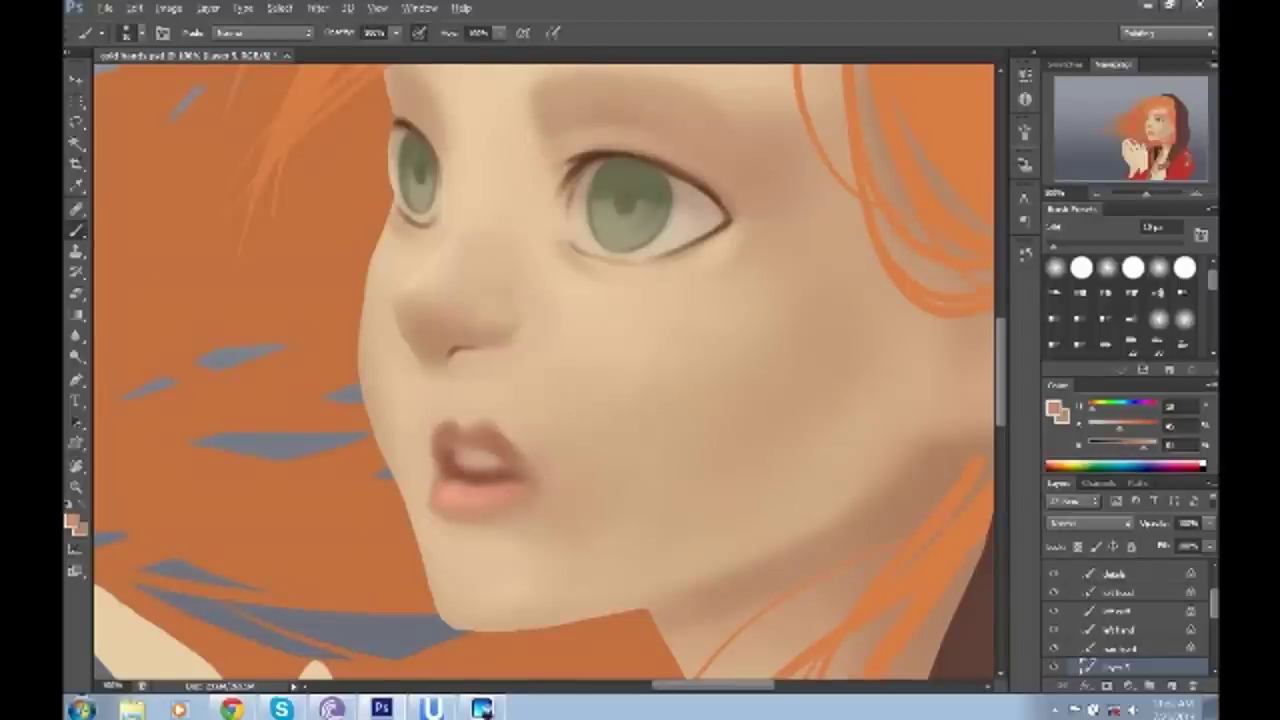
{"action": "left_click", "coordinate": [605, 368], "text": "alt"}
- Paint thin dark brown brows above both eyes, softening the tips with skin tone
{"action": "left_click", "coordinate": [434, 412]}
{"action": "key", "text": "b"}
{"action": "left_click", "coordinate": [1072, 587]}
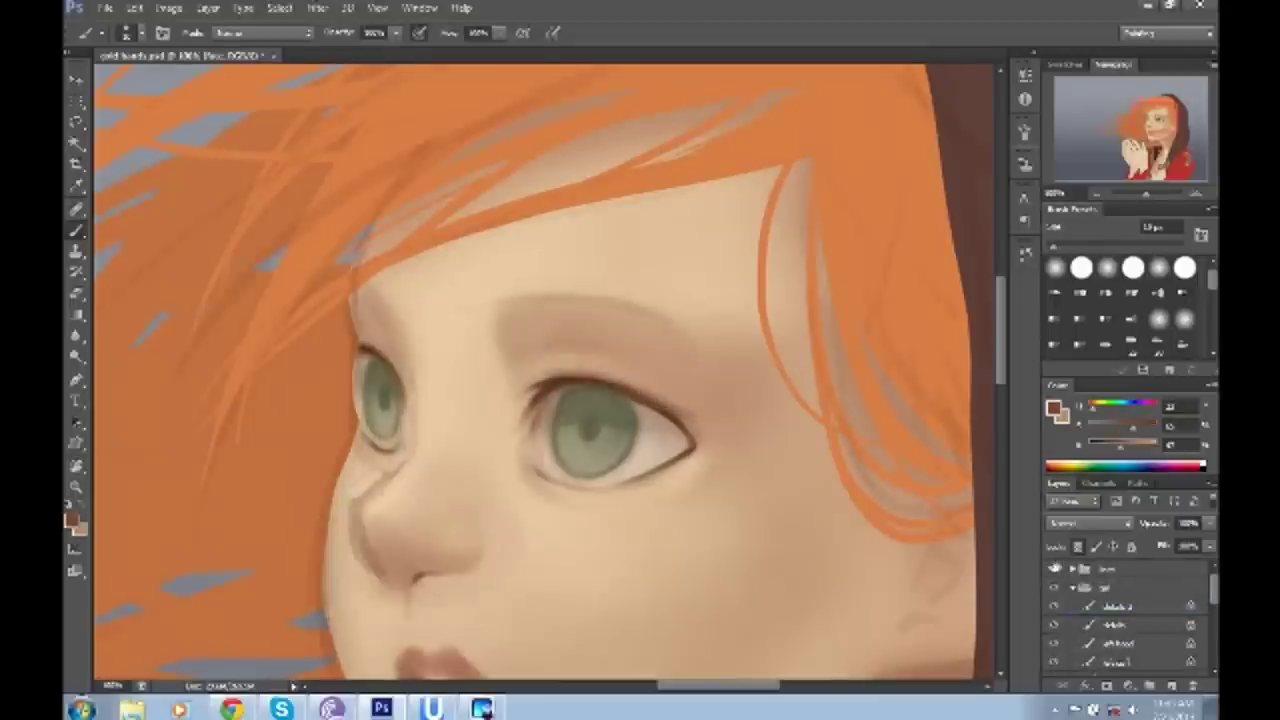
{"action": "mouse_move", "coordinate": [480, 310]}
{"action": "left_mouse_down"}
{"action": "mouse_move", "coordinate": [551, 297]}
{"action": "mouse_move", "coordinate": [520, 304]}
{"action": "left_mouse_up"}
{"action": "left_click", "coordinate": [490, 307], "text": "alt"}
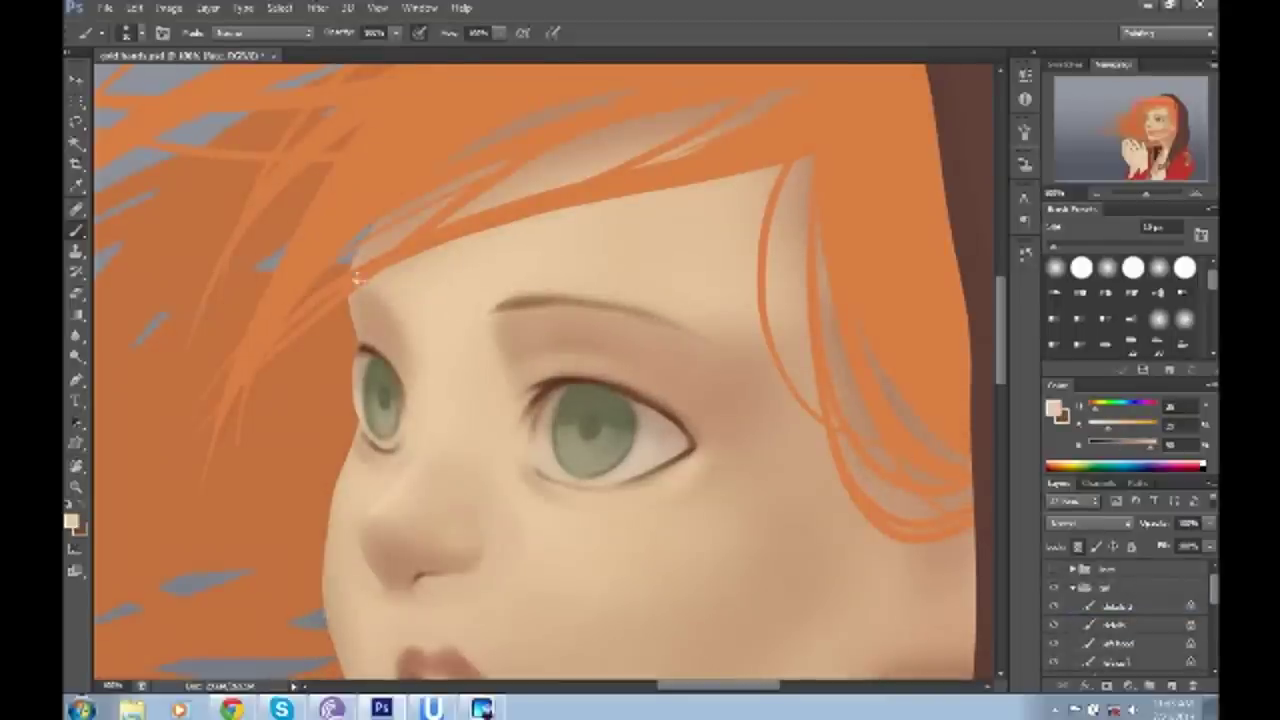
{"action": "left_click_drag", "start_coordinate": [356, 284], "coordinate": [390, 300]}
{"action": "left_click_drag", "start_coordinate": [597, 300], "coordinate": [543, 297]}
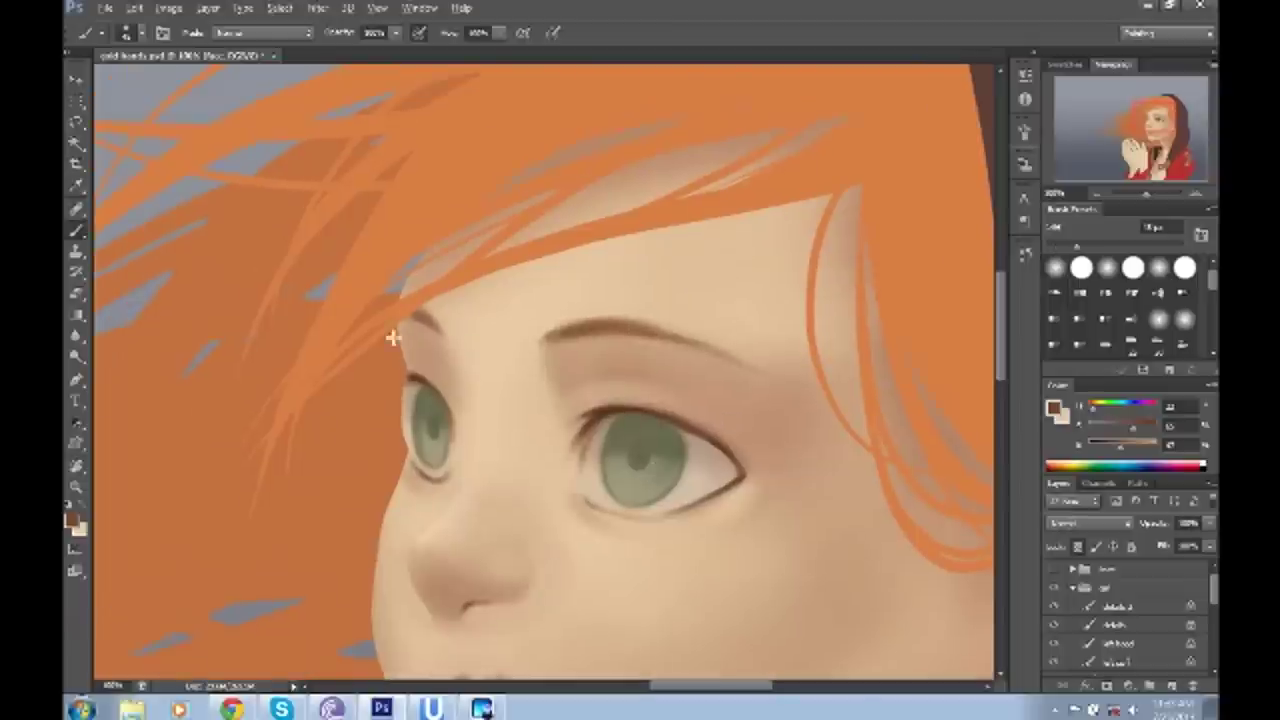
{"action": "scroll", "coordinate": [451, 296], "scroll_direction": "down", "scroll_amount": 3}
{"action": "key", "text": "z"}
{"action": "left_click", "coordinate": [737, 380], "text": "alt"}
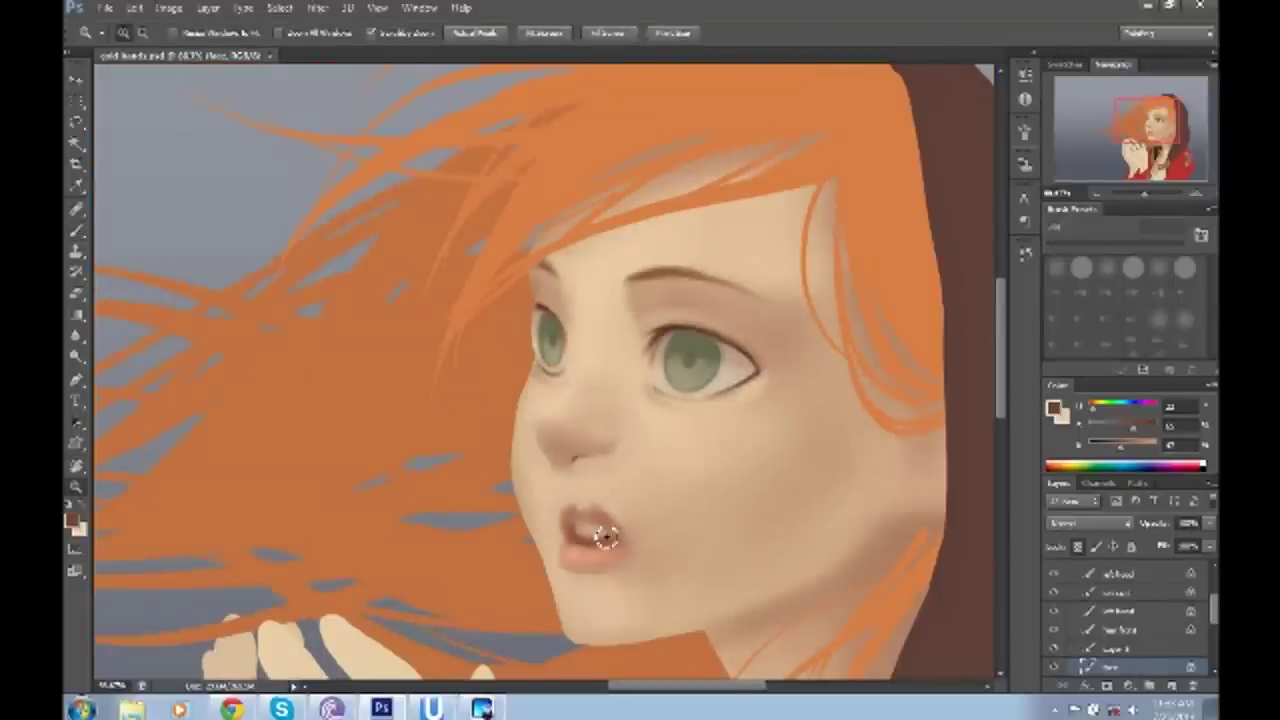
{"action": "left_click", "coordinate": [606, 537]}
- Sample lip and skin tones and darken the inner mouth above the teeth
{"action": "key", "text": "b"}
{"action": "left_click", "coordinate": [571, 490], "text": "alt"}
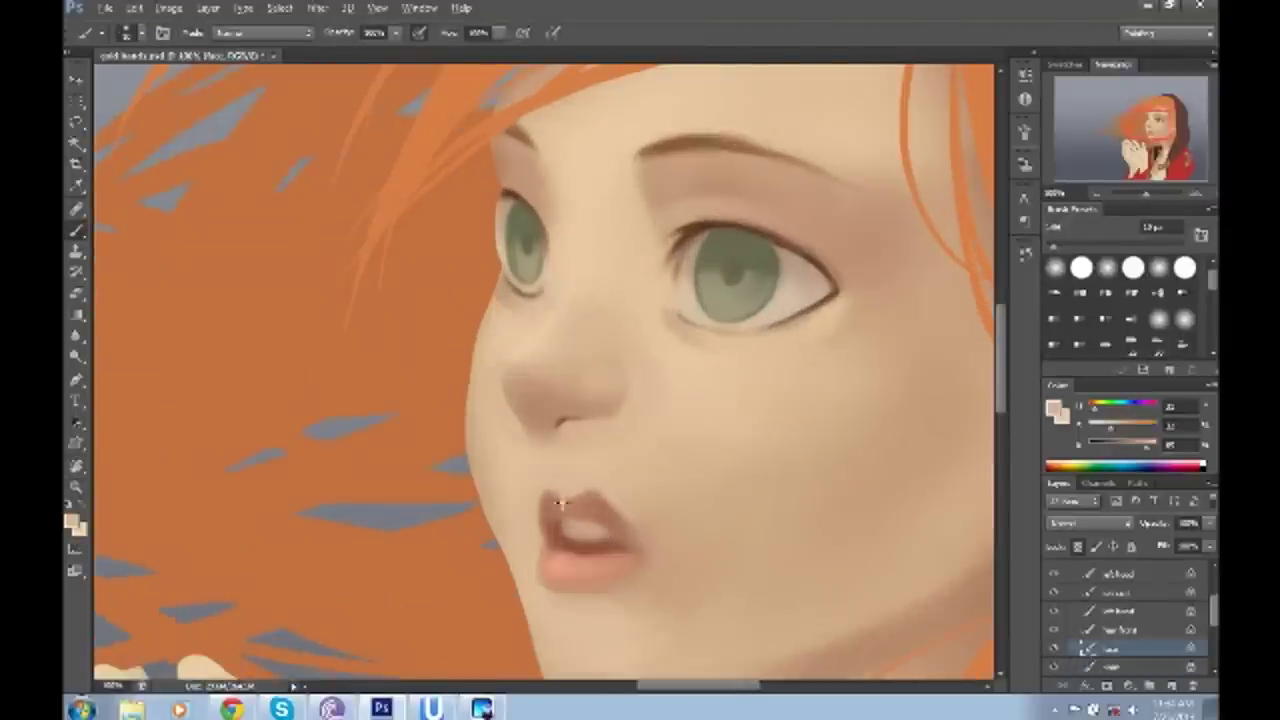
{"action": "scroll", "coordinate": [588, 472], "scroll_direction": "down", "scroll_amount": 2}
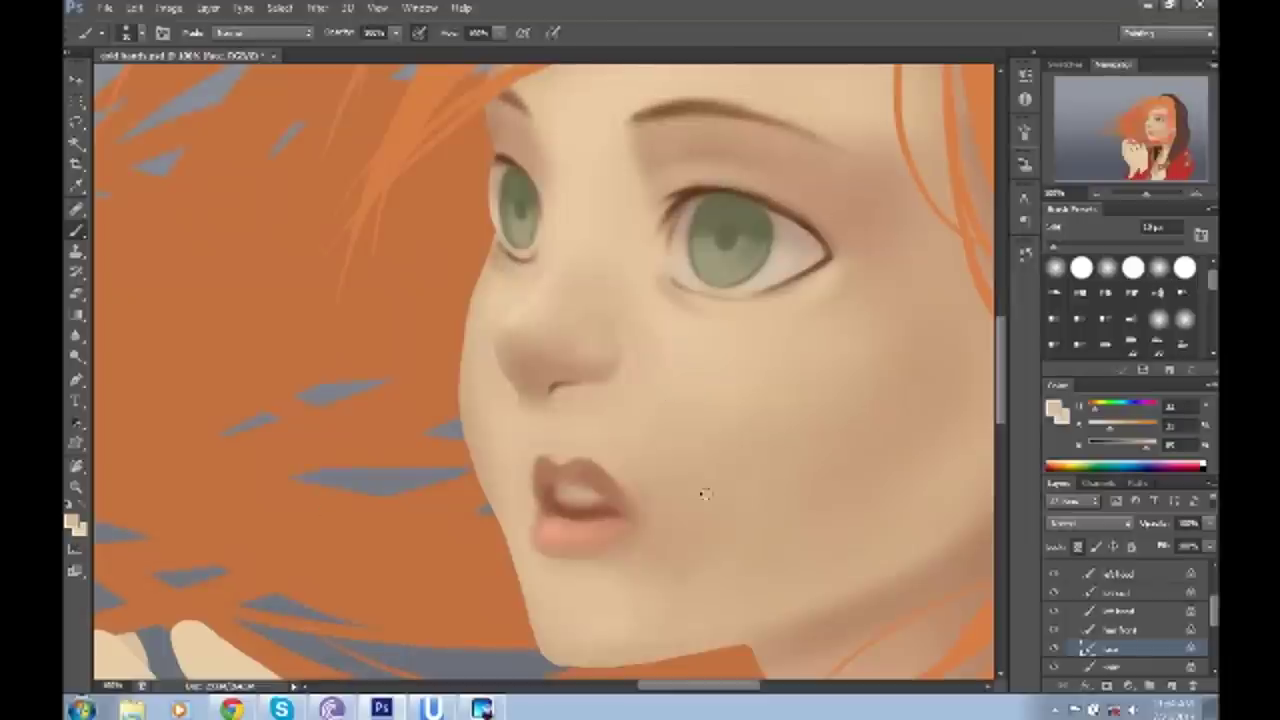
{"action": "scroll", "coordinate": [607, 474], "scroll_direction": "down", "scroll_amount": 2}
{"action": "left_click", "coordinate": [602, 462], "text": "alt"}
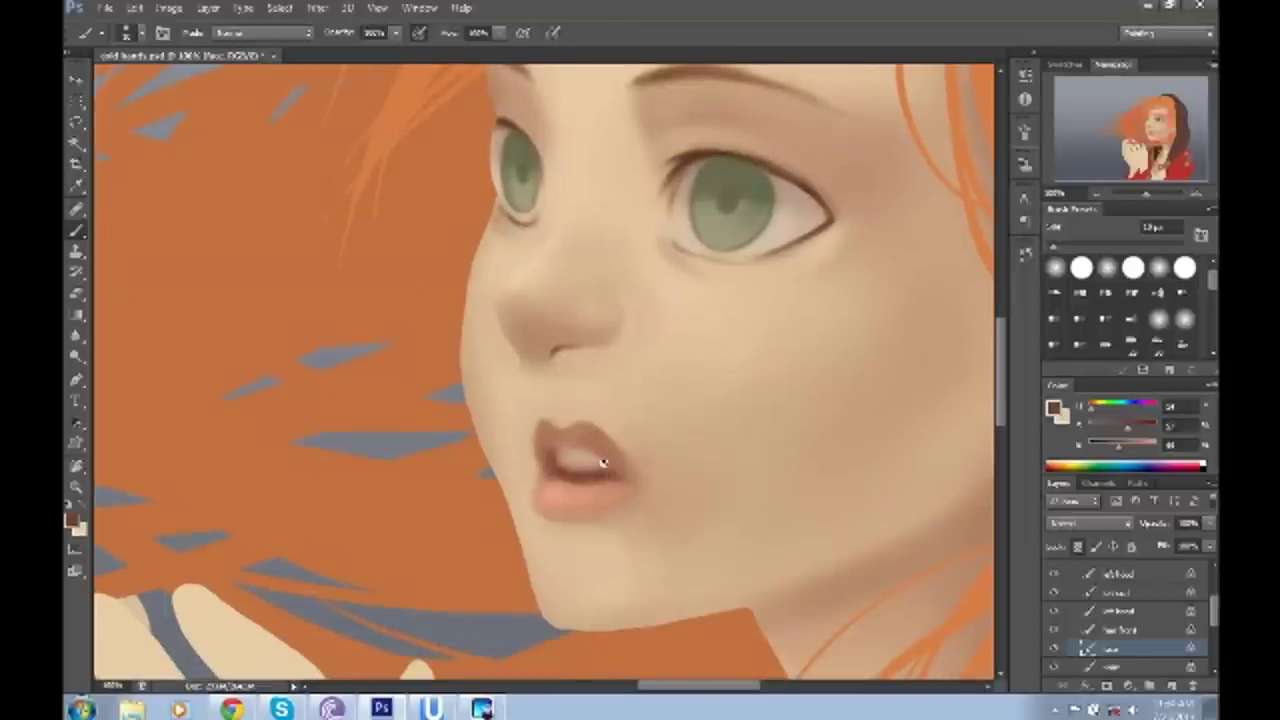
{"action": "left_click_drag", "start_coordinate": [556, 466], "coordinate": [614, 471]}
{"action": "left_click", "coordinate": [598, 459], "text": "alt"}
{"action": "left_click", "coordinate": [619, 464], "text": "alt"}
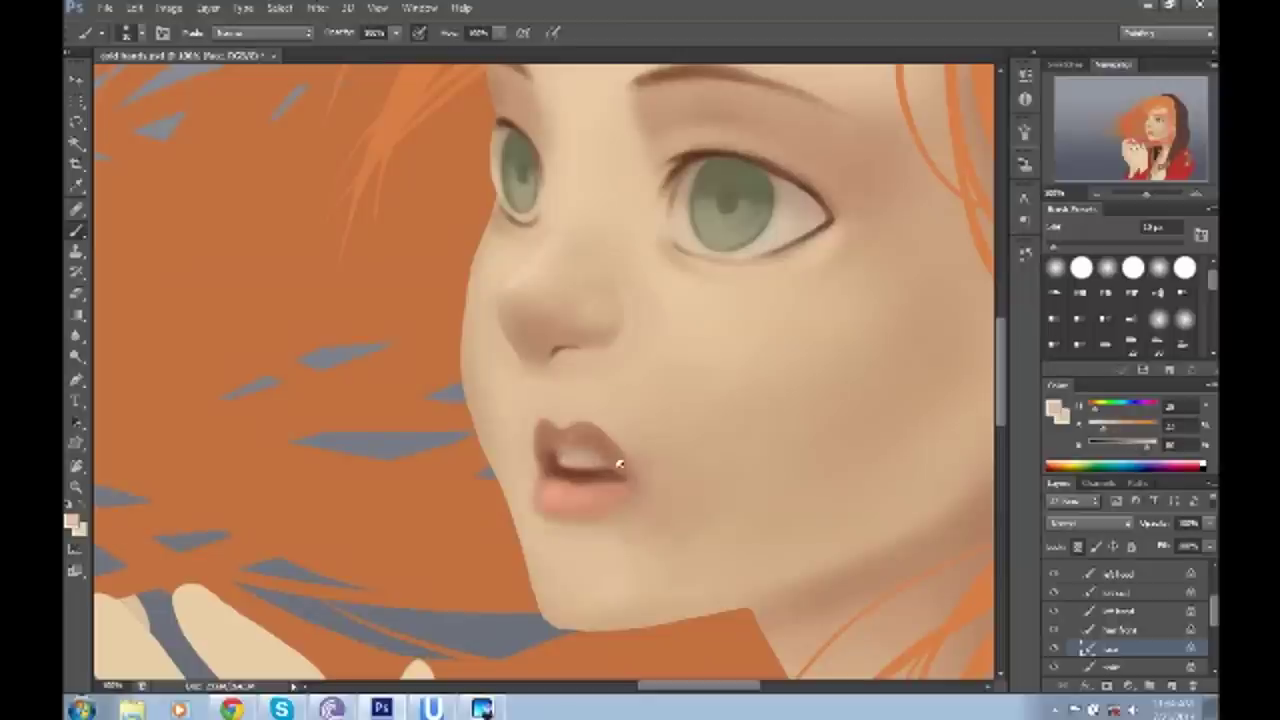
{"action": "left_click", "coordinate": [612, 466], "text": "alt"}
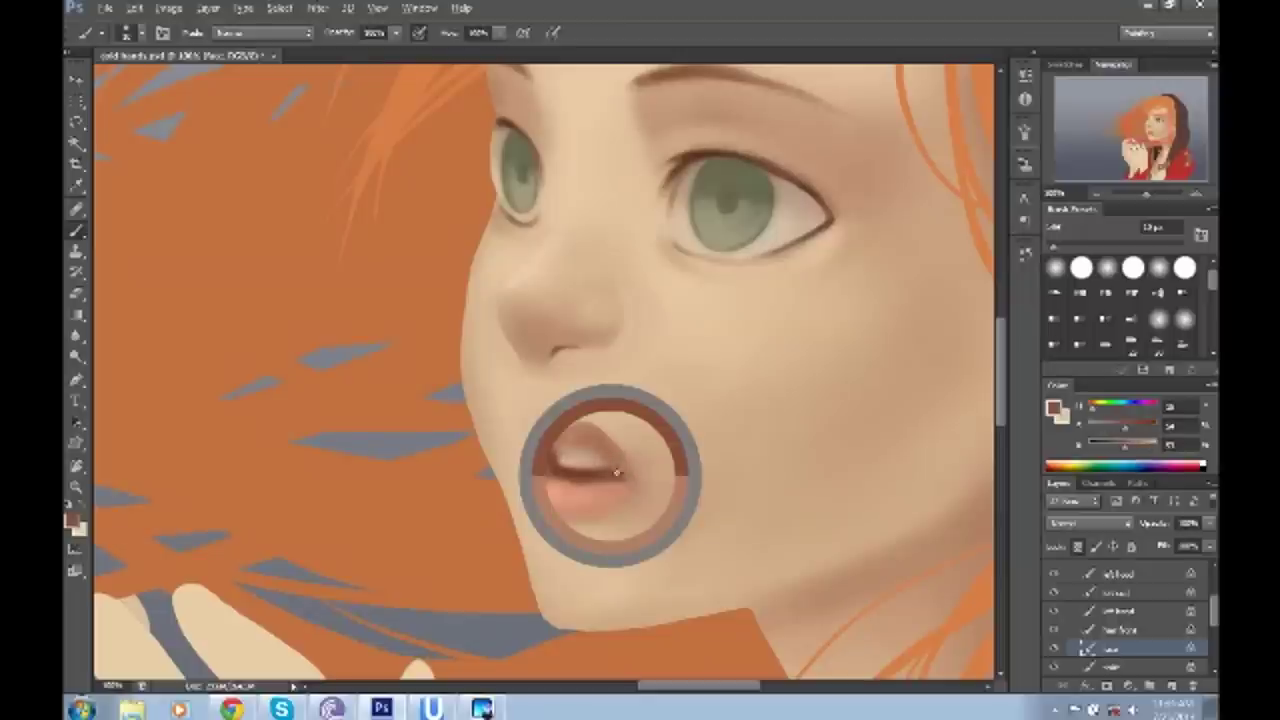
{"action": "left_click_drag", "start_coordinate": [588, 448], "coordinate": [691, 380]}
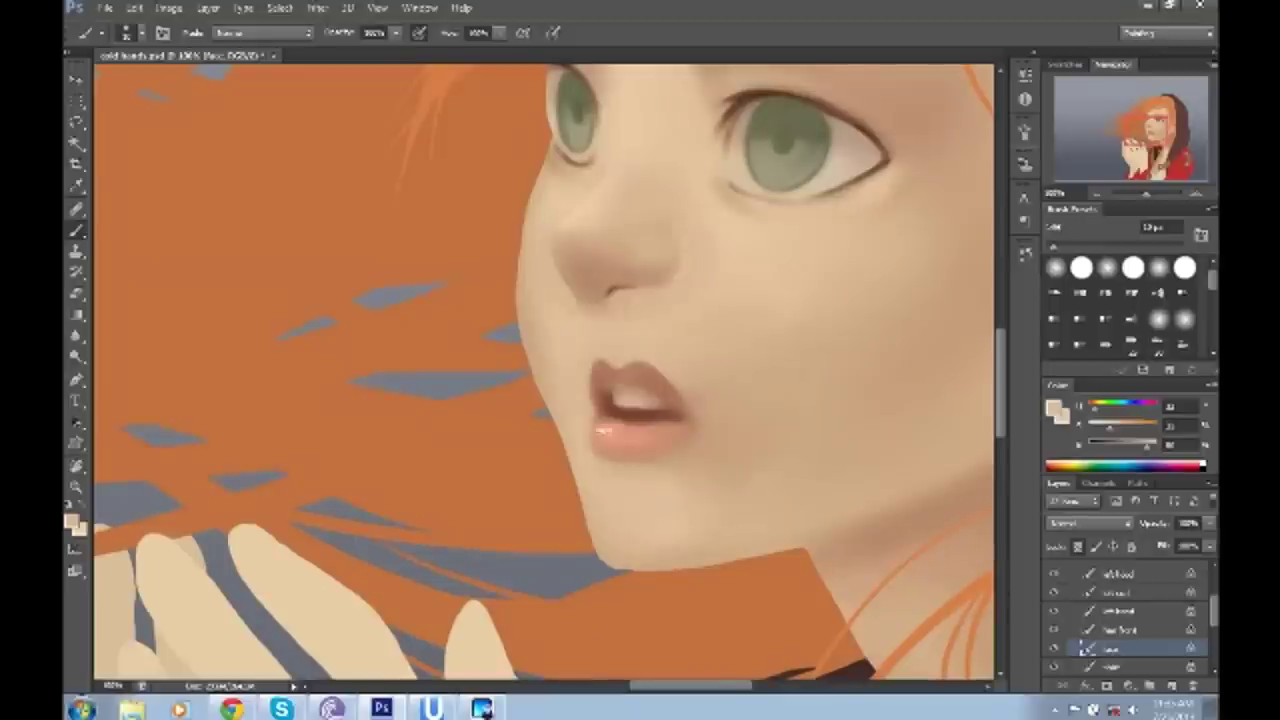
{"action": "left_click", "coordinate": [572, 498], "text": "alt"}
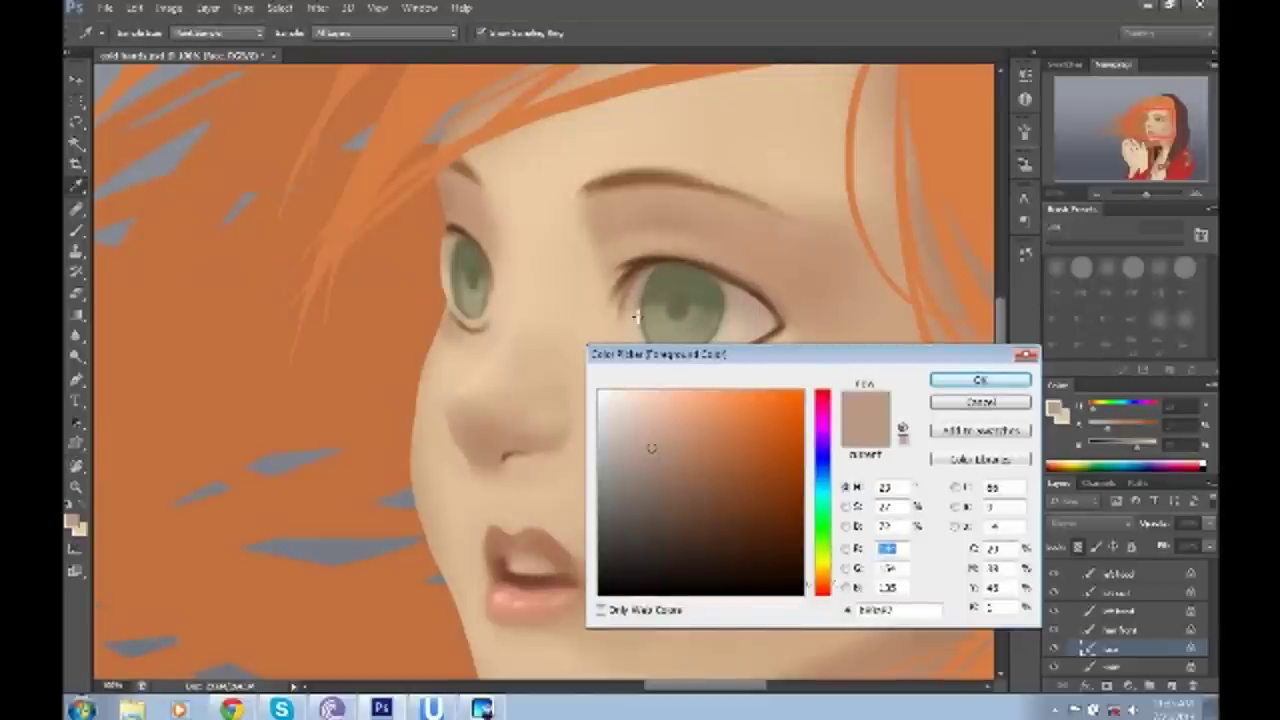
{"action": "key", "text": "Return"}
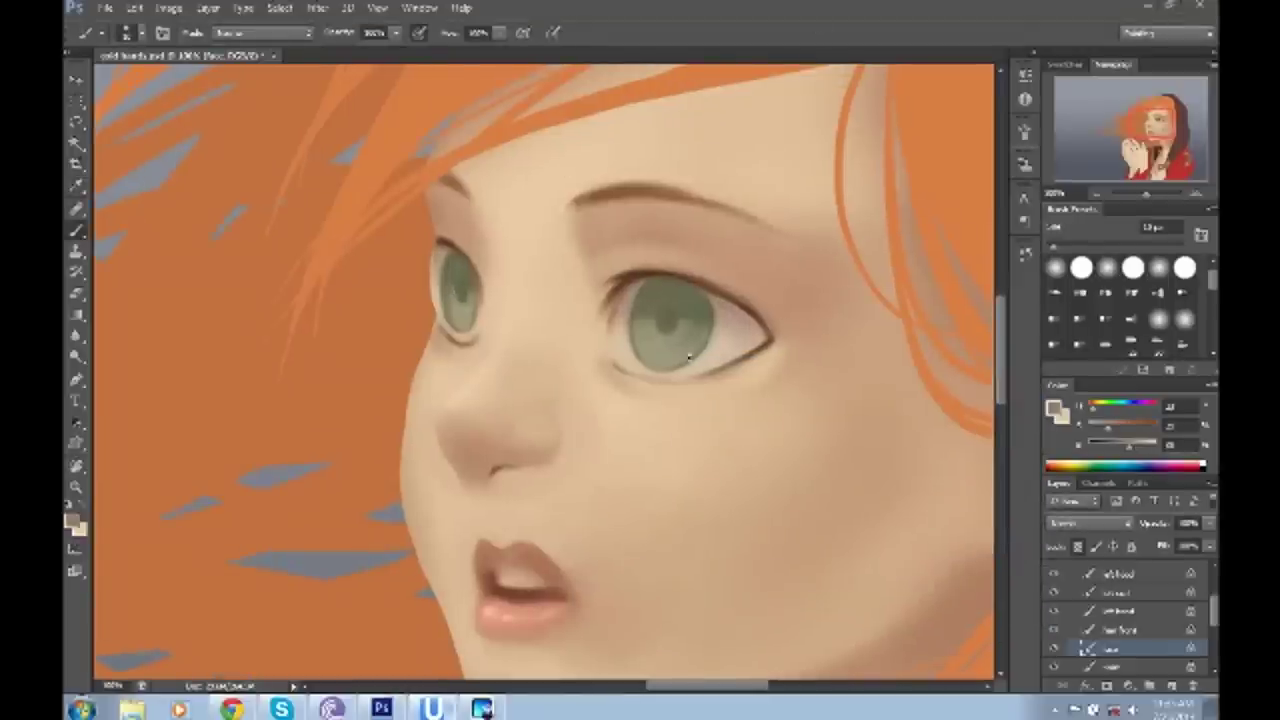
- Darken and thicken the right eye's upper lash line with a smaller brush
{"action": "left_click", "coordinate": [660, 288], "text": "alt"}
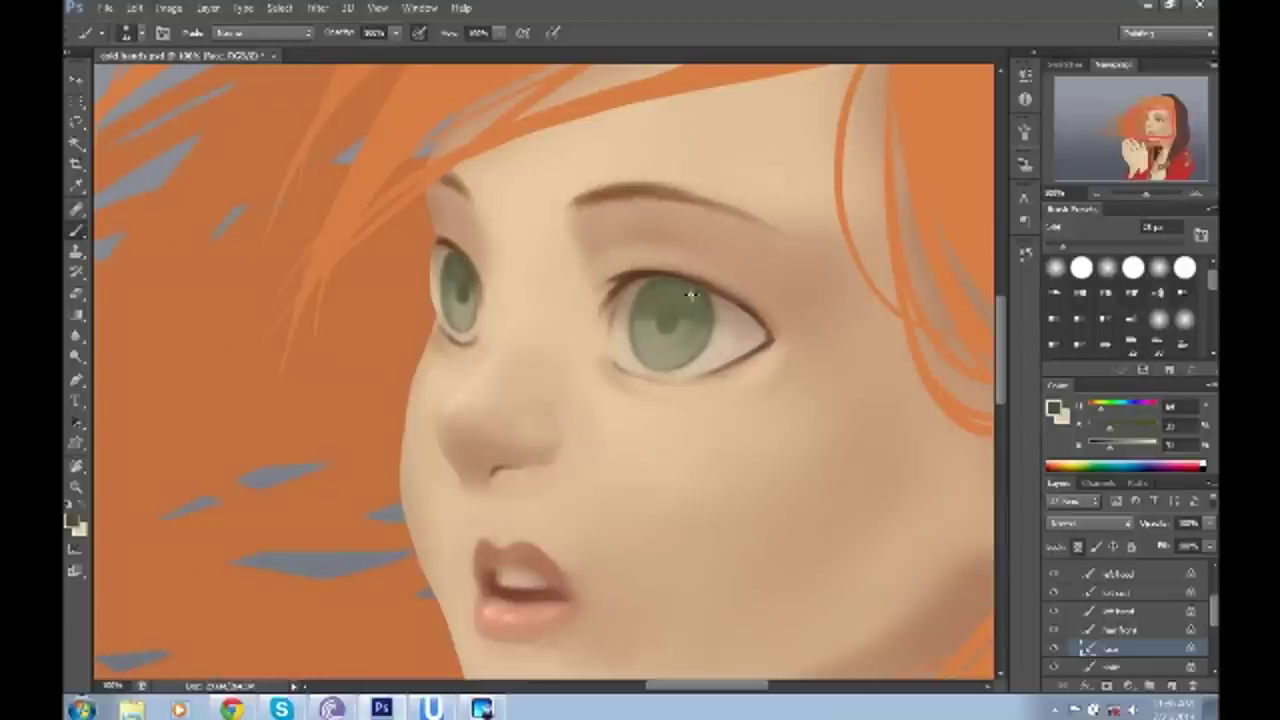
{"action": "key", "text": "["}
{"action": "key", "text": "["}
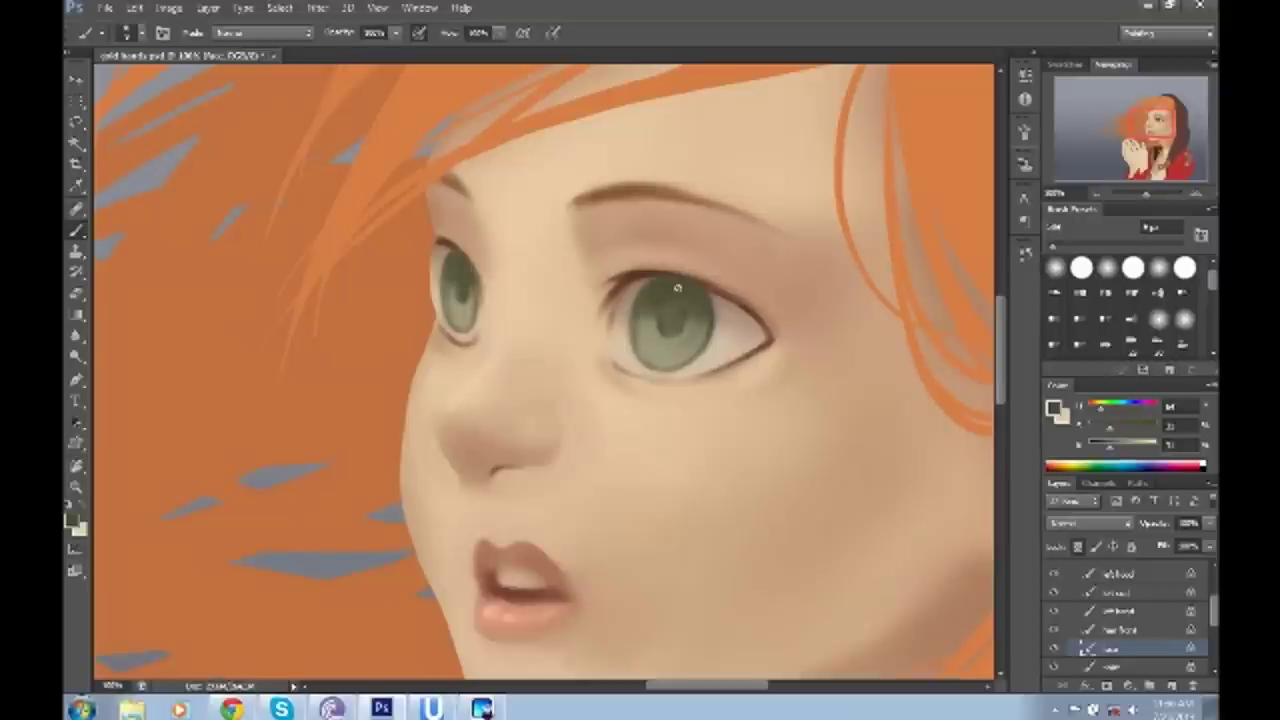
{"action": "left_click", "coordinate": [679, 322], "text": "alt"}
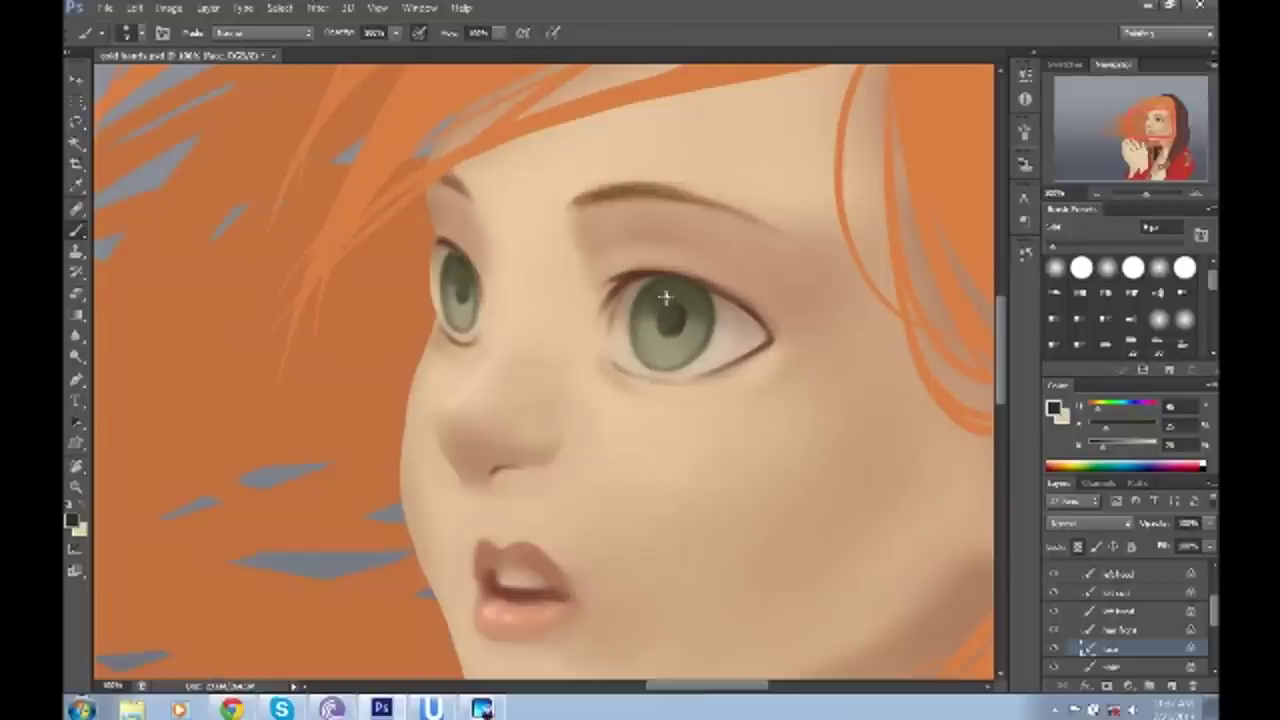
{"action": "left_click_drag", "start_coordinate": [652, 280], "coordinate": [700, 279]}
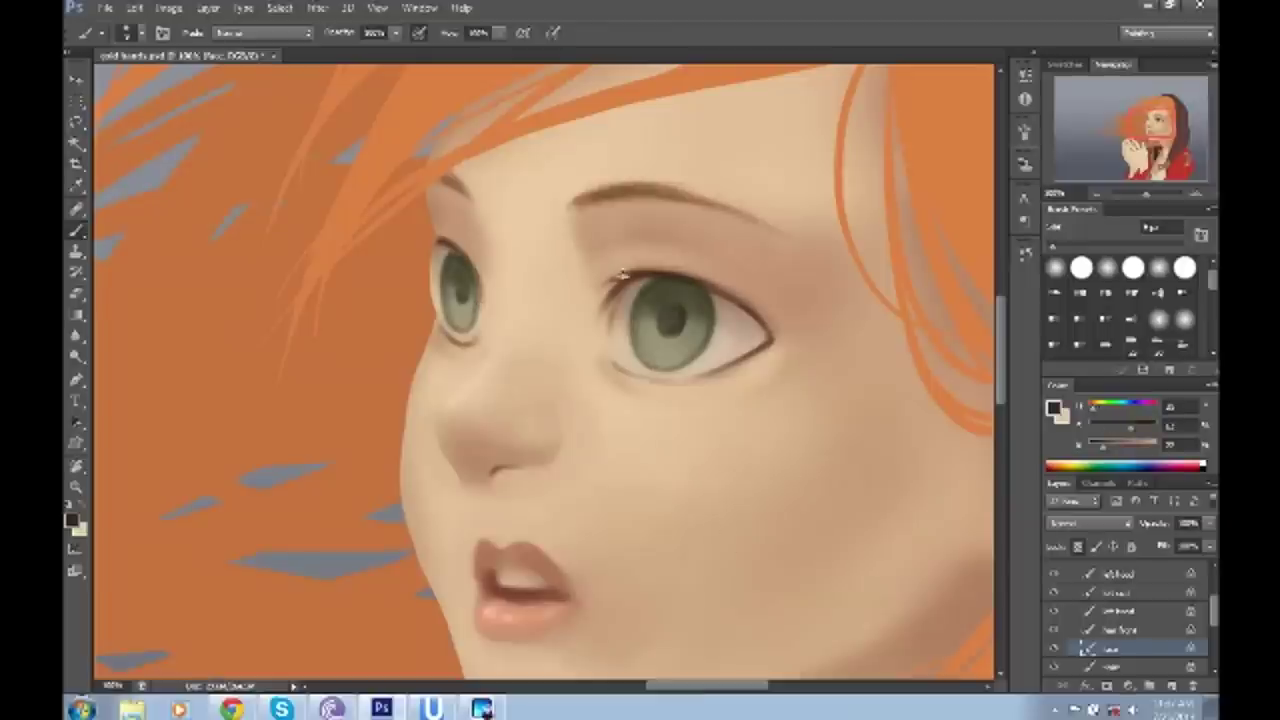
- Paint darker skin shadows along the cheek, ear and the hair strand over the forehead
{"action": "left_click", "coordinate": [496, 260], "text": "alt"}
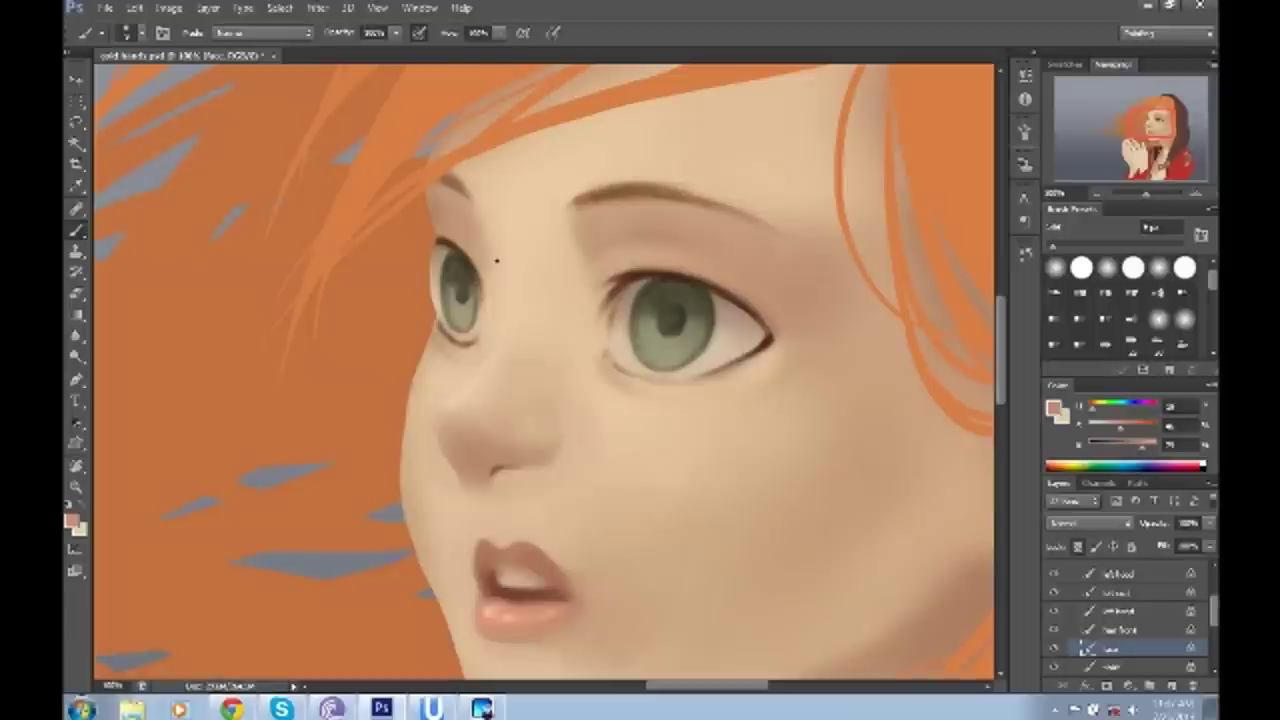
{"action": "left_click", "coordinate": [550, 193], "text": "alt"}
{"action": "scroll", "coordinate": [776, 336], "scroll_direction": "down", "scroll_amount": 1}
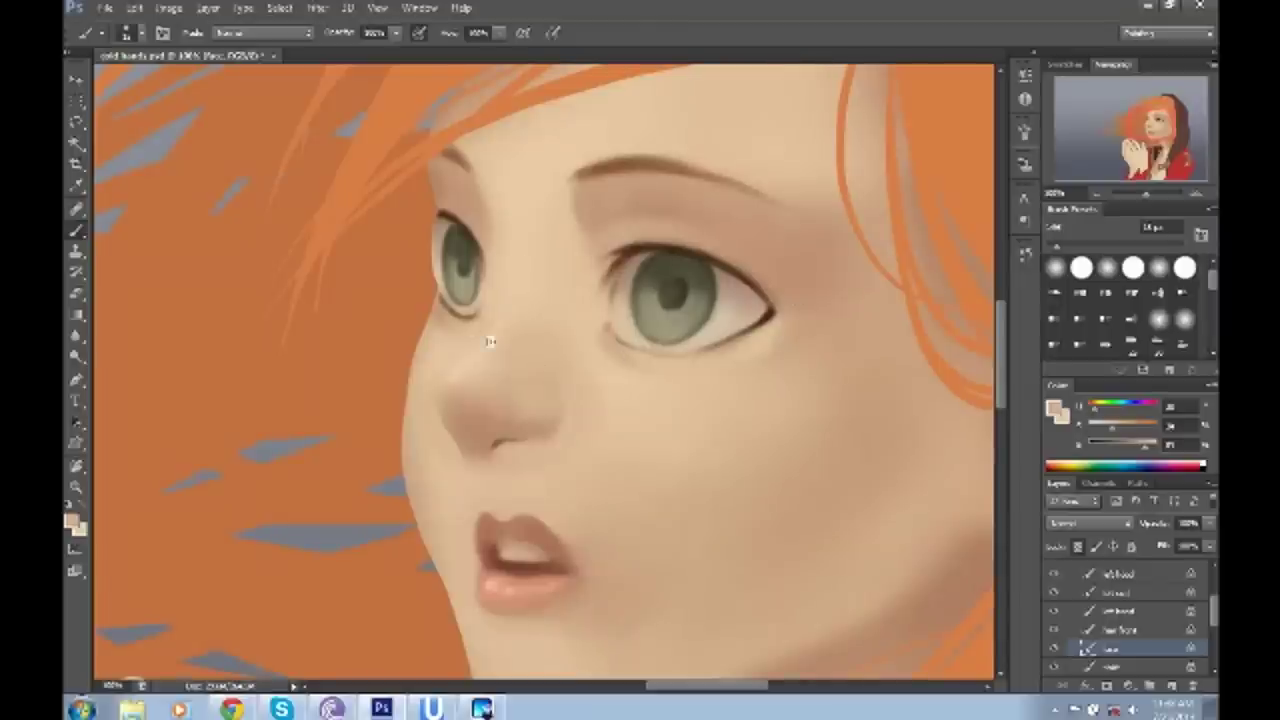
{"action": "scroll", "coordinate": [575, 466], "scroll_direction": "down", "scroll_amount": 2}
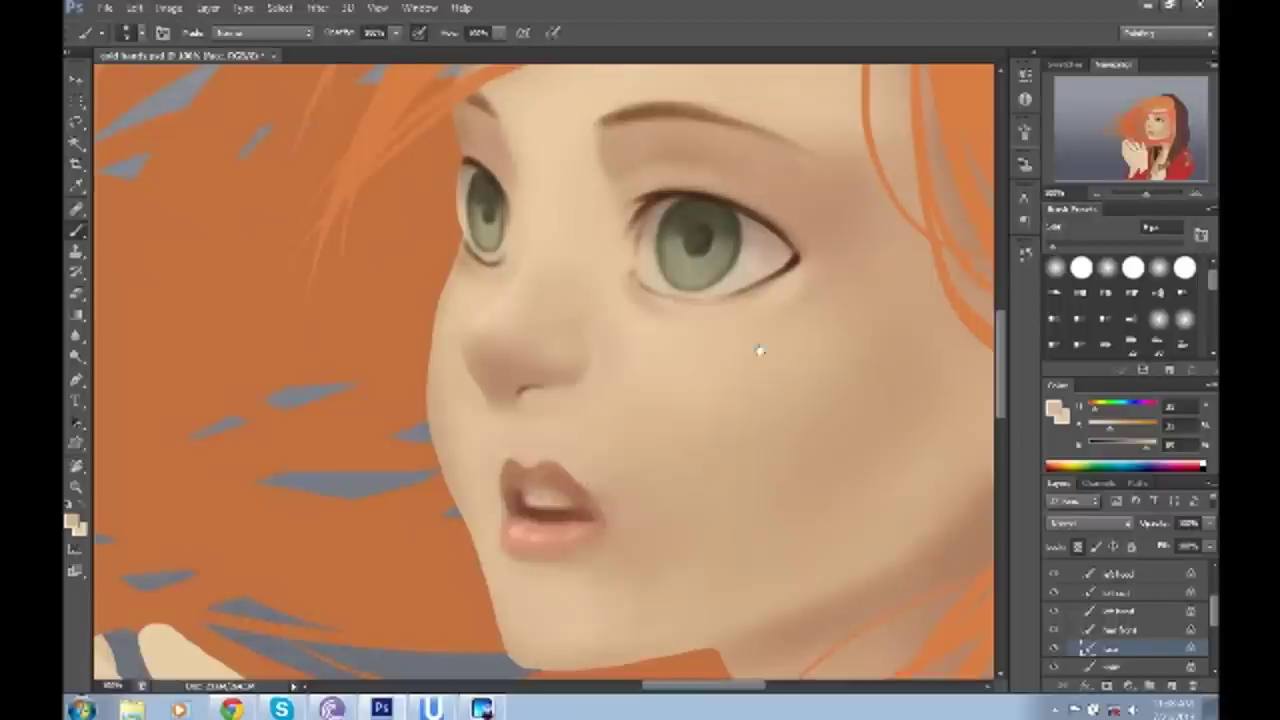
{"action": "scroll", "coordinate": [712, 410], "scroll_direction": "down", "scroll_amount": 1}
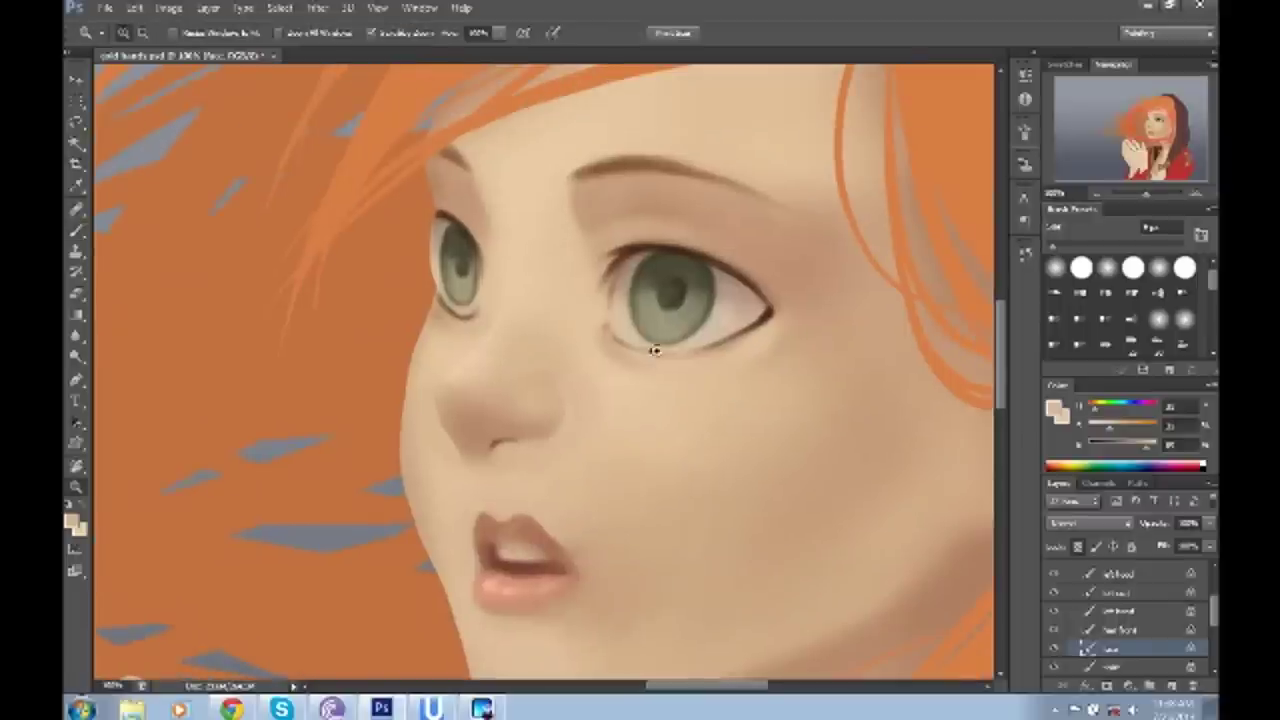
{"action": "scroll", "coordinate": [530, 285], "scroll_direction": "up", "scroll_amount": 3}
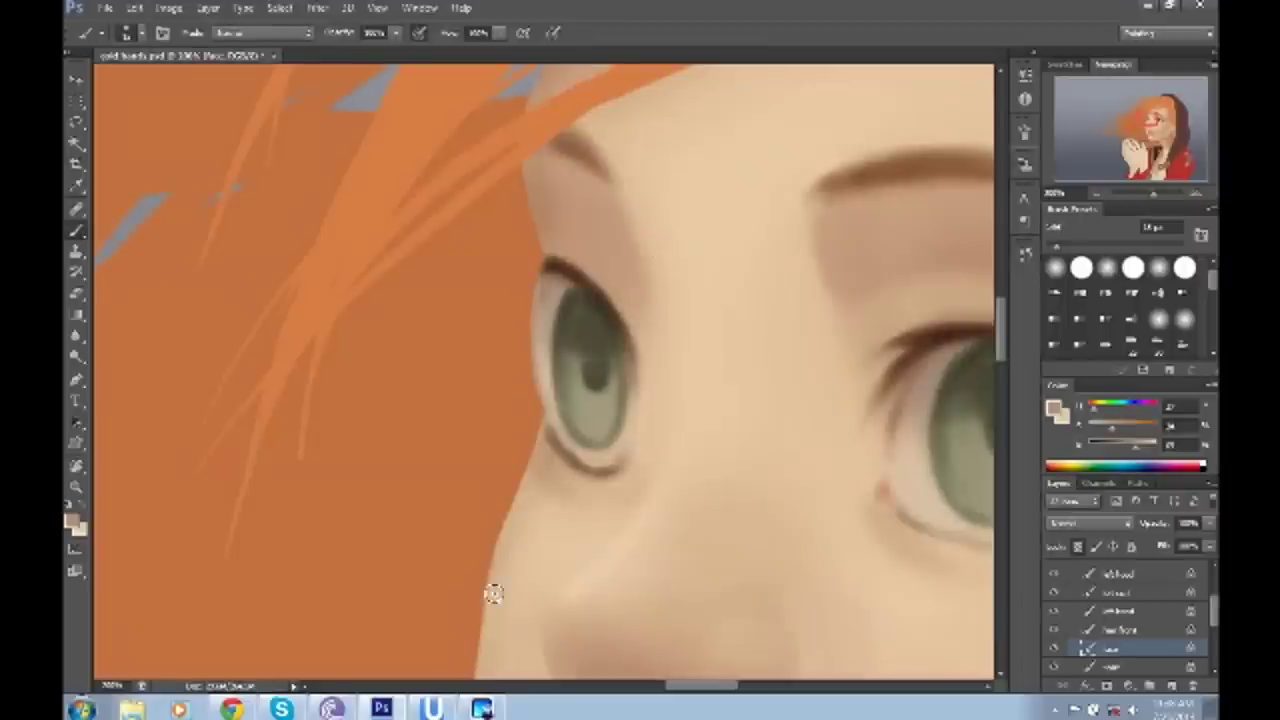
{"action": "scroll", "coordinate": [510, 640], "scroll_direction": "down", "scroll_amount": 3}
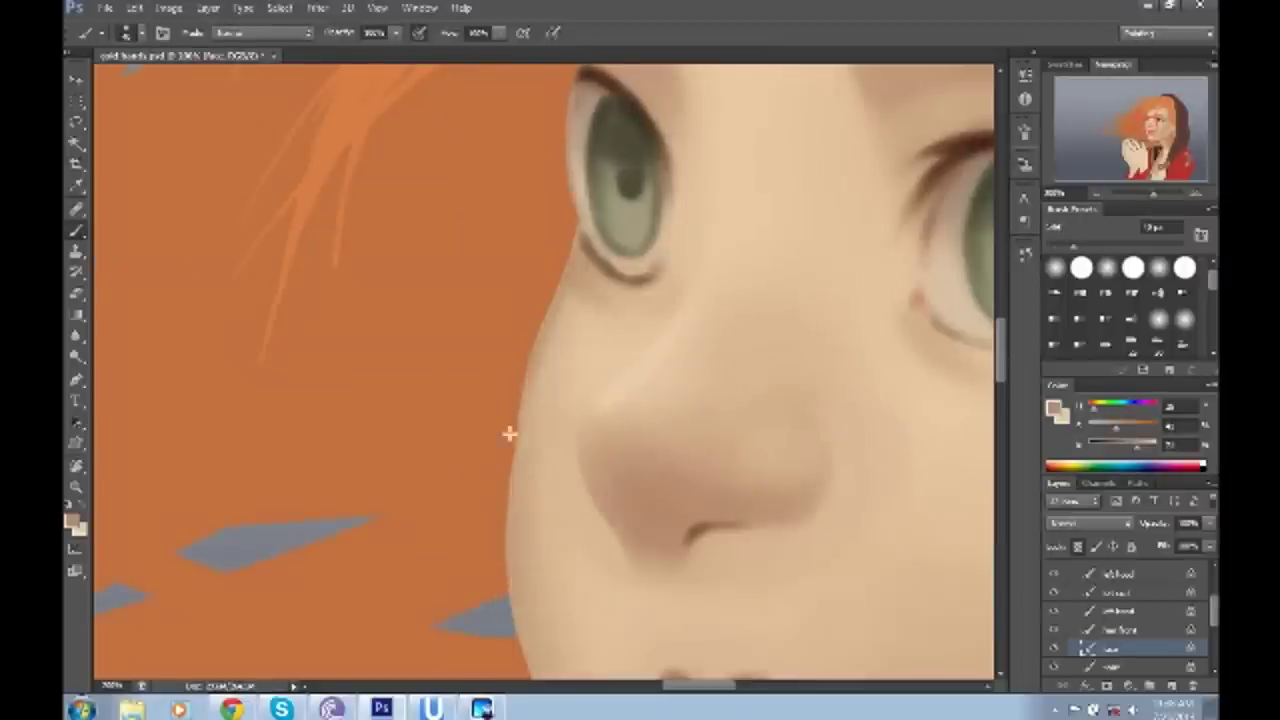
{"action": "scroll", "coordinate": [600, 354], "scroll_direction": "down", "scroll_amount": 4}
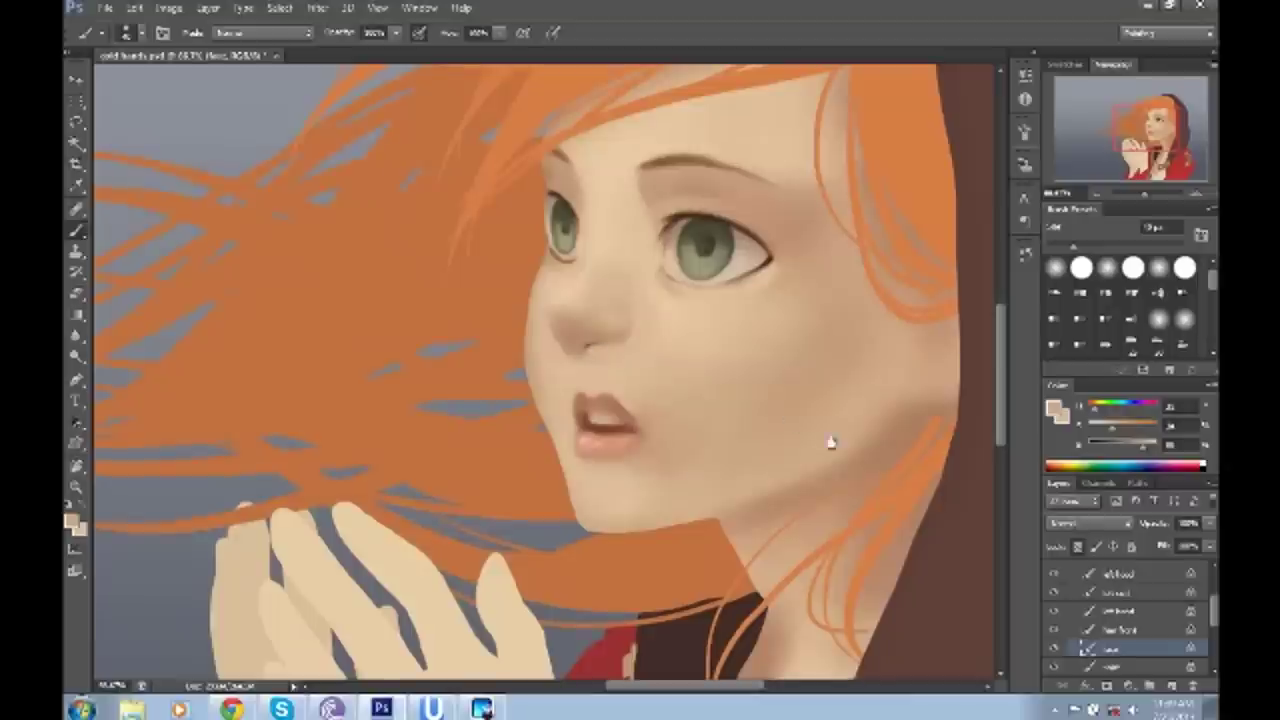
{"action": "scroll", "coordinate": [605, 543], "scroll_direction": "right", "scroll_amount": 3}
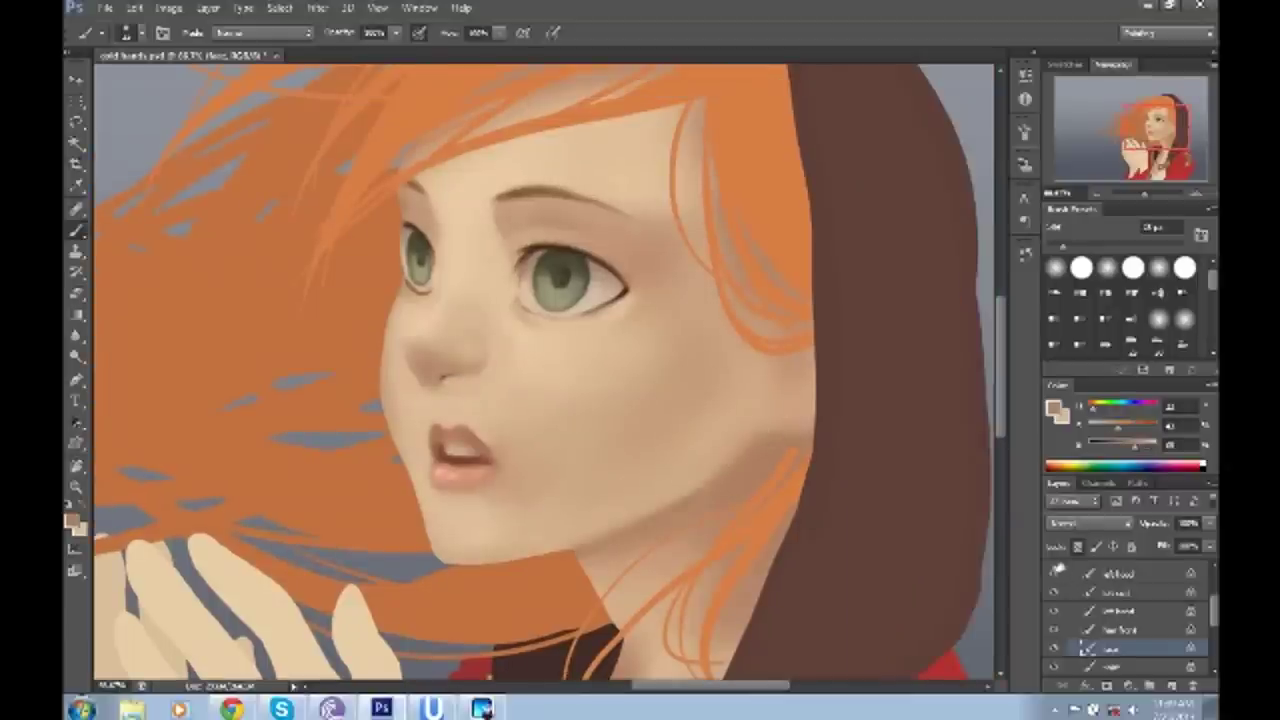
{"action": "scroll", "coordinate": [1120, 600], "scroll_direction": "up", "scroll_amount": 1}
{"action": "scroll", "coordinate": [737, 470], "scroll_direction": "up", "scroll_amount": 1}
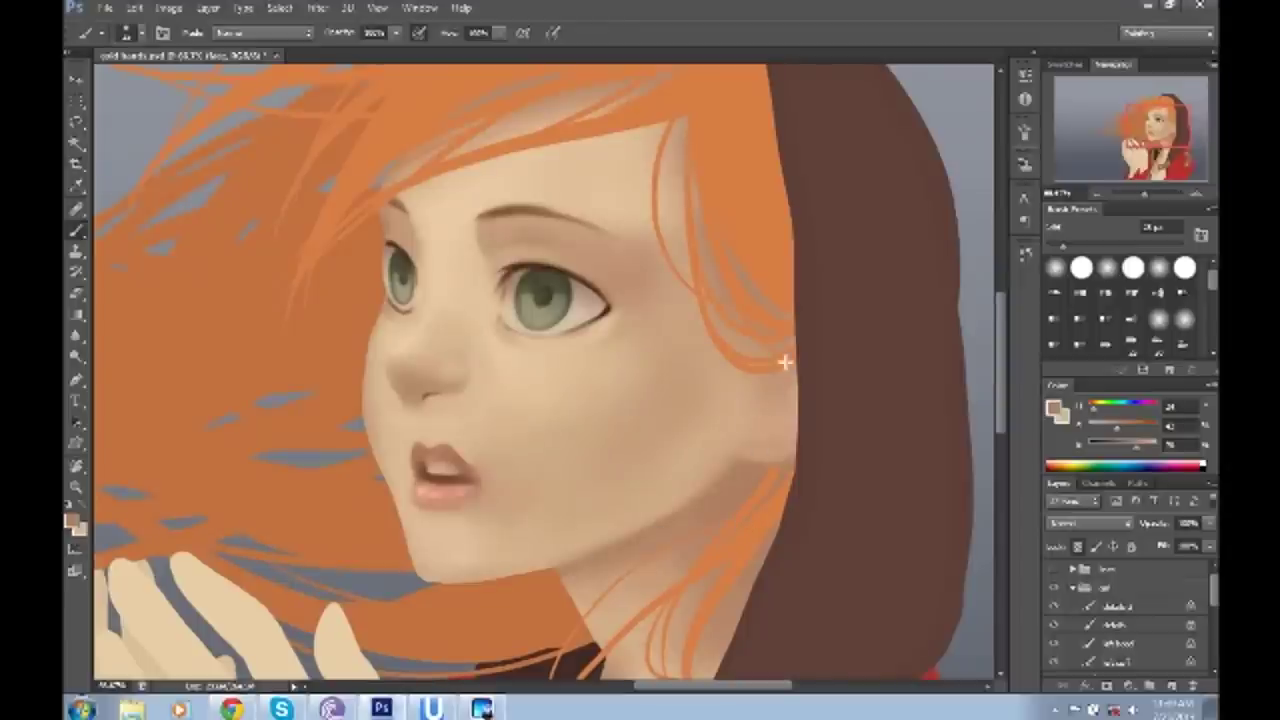
{"action": "left_click_drag", "start_coordinate": [785, 375], "coordinate": [765, 425]}
{"action": "left_click", "coordinate": [791, 396], "text": "alt"}
{"action": "mouse_move", "coordinate": [777, 368]}
{"action": "left_mouse_down"}
{"action": "mouse_move", "coordinate": [776, 386]}
{"action": "mouse_move", "coordinate": [766, 372]}
{"action": "left_mouse_up"}
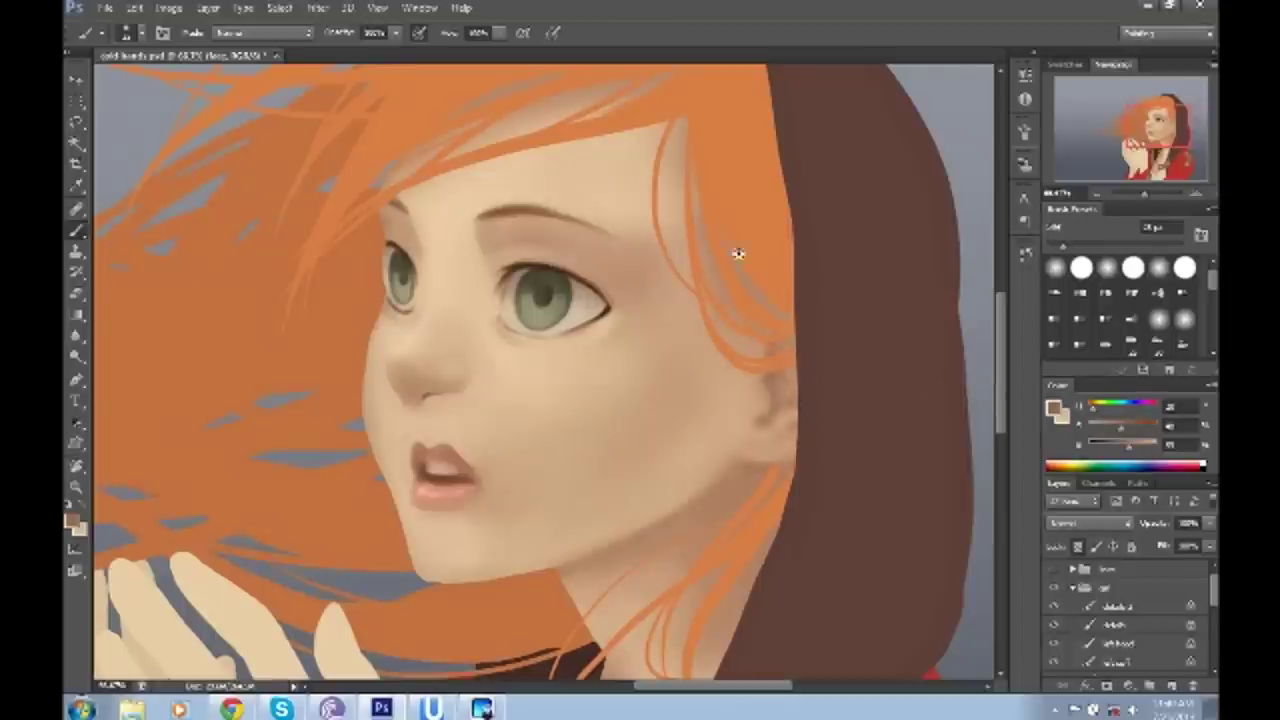
{"action": "left_click_drag", "start_coordinate": [671, 465], "coordinate": [686, 560]}
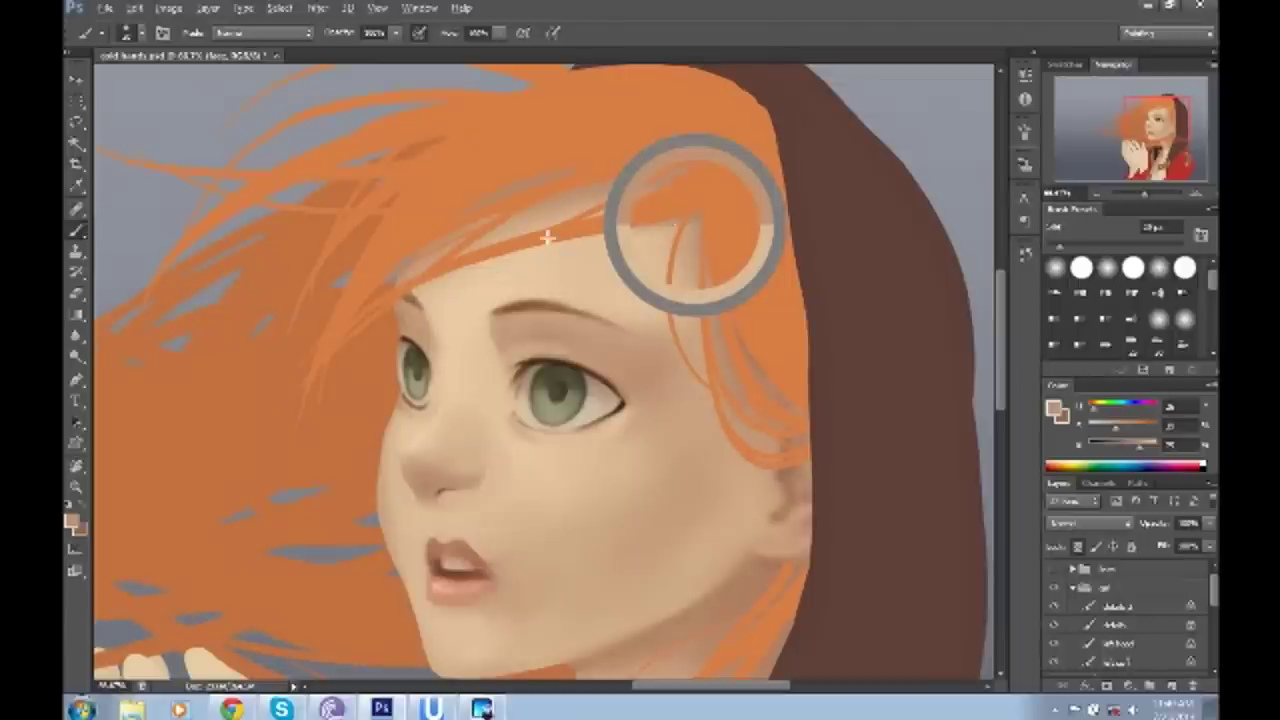
{"action": "mouse_move", "coordinate": [680, 334]}
{"action": "left_mouse_down"}
{"action": "mouse_move", "coordinate": [686, 228]}
{"action": "mouse_move", "coordinate": [712, 325]}
{"action": "left_mouse_up"}
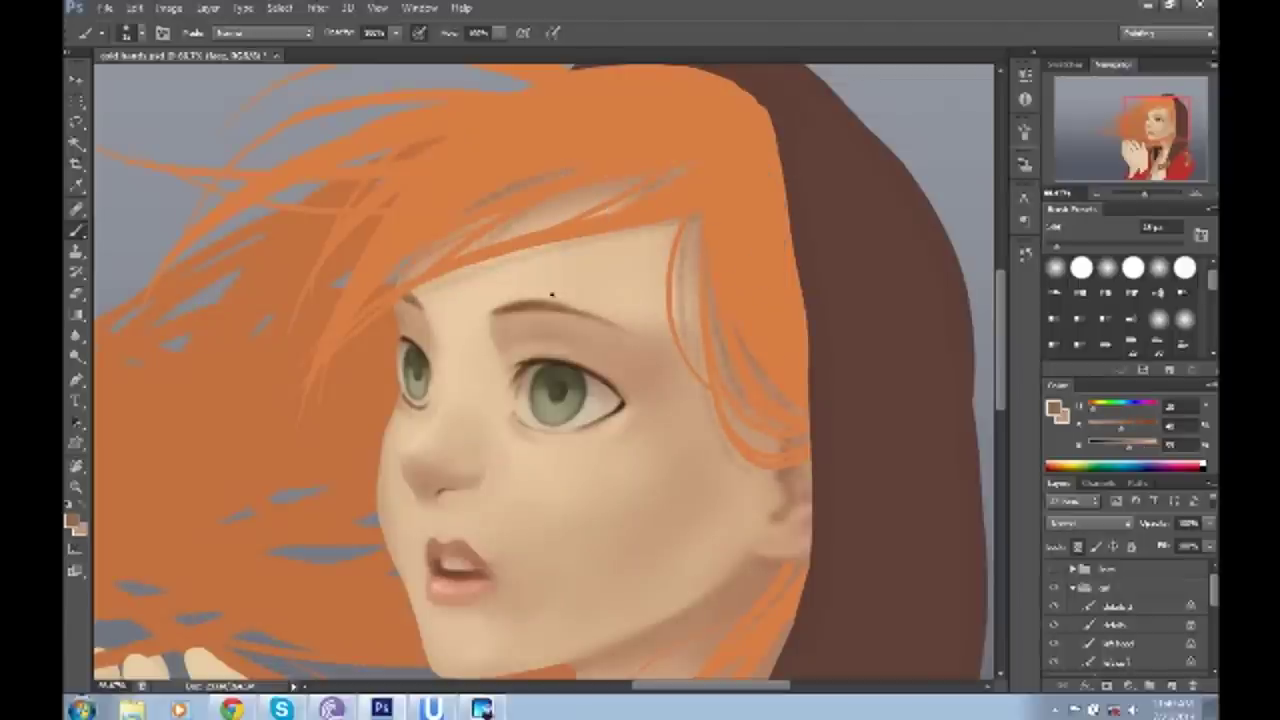
- Show the History panel with the Brush on the layer mask, viewing the whole illustration
{"action": "key", "text": "z"}
{"action": "key", "text": "ctrl+minus"}
{"action": "key", "text": "ctrl+minus"}
{"action": "key", "text": "ctrl+minus"}
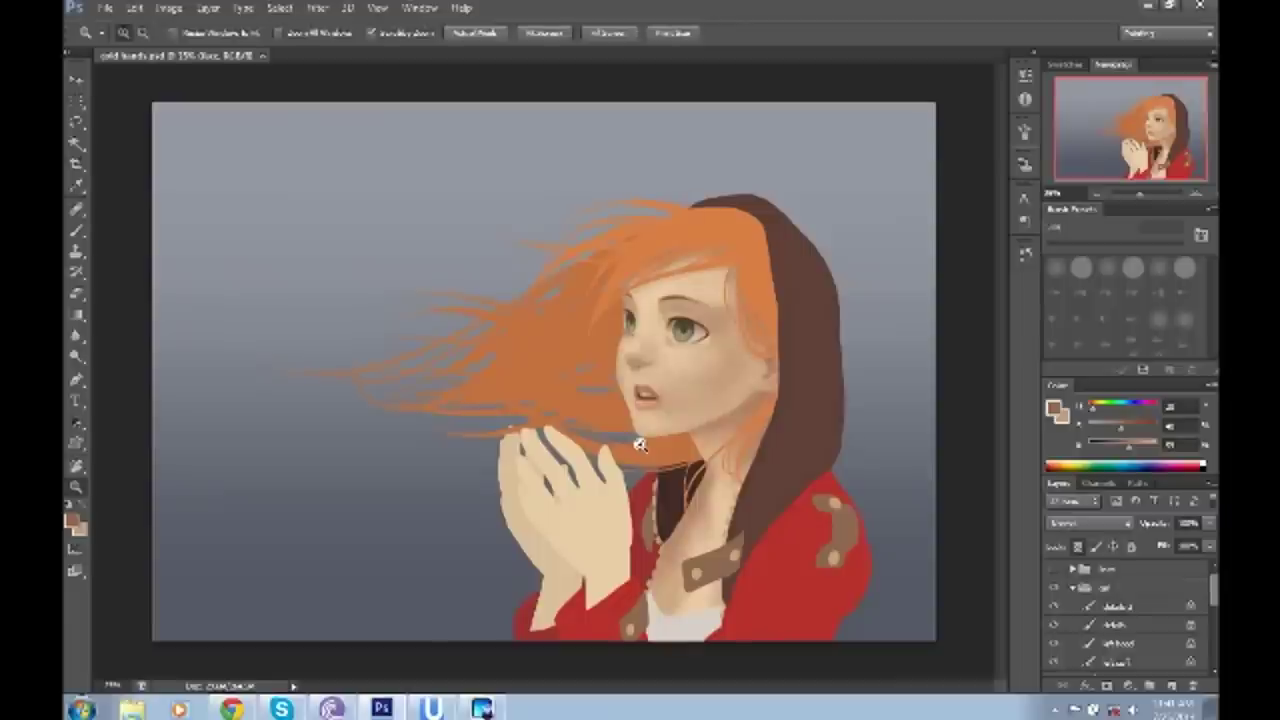
{"action": "left_click", "coordinate": [664, 404]}
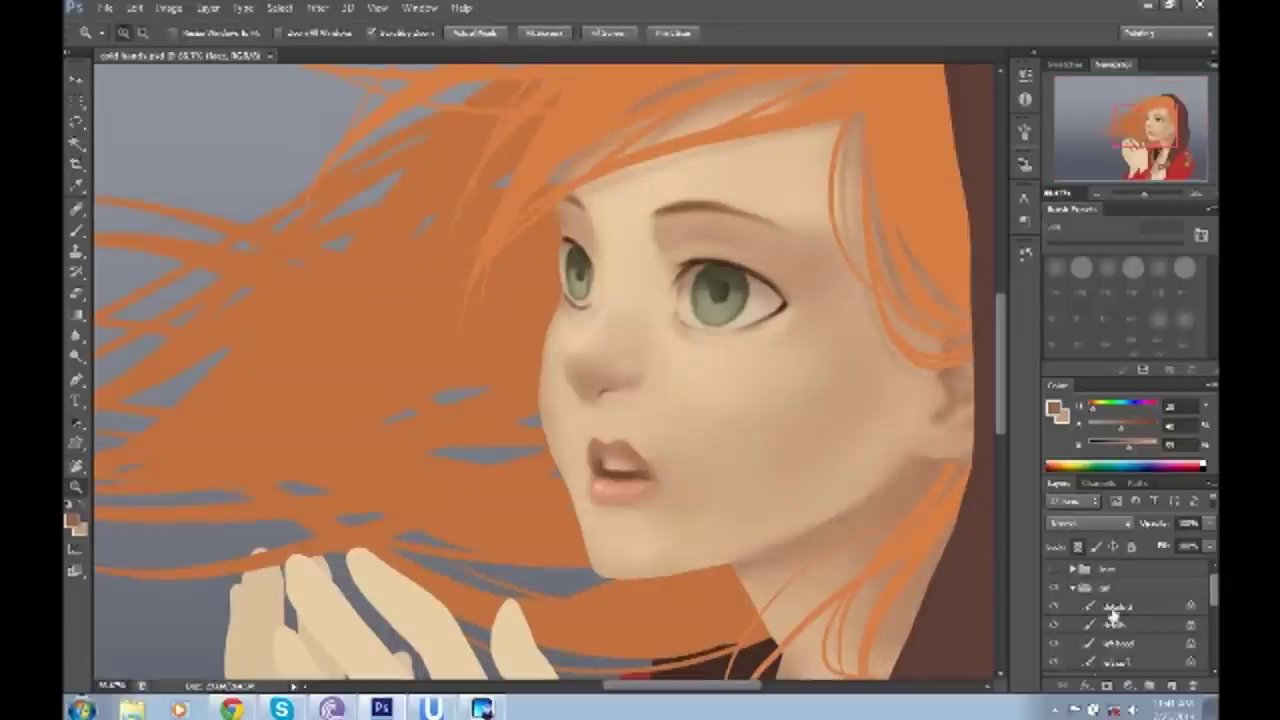
{"action": "key", "text": "b"}
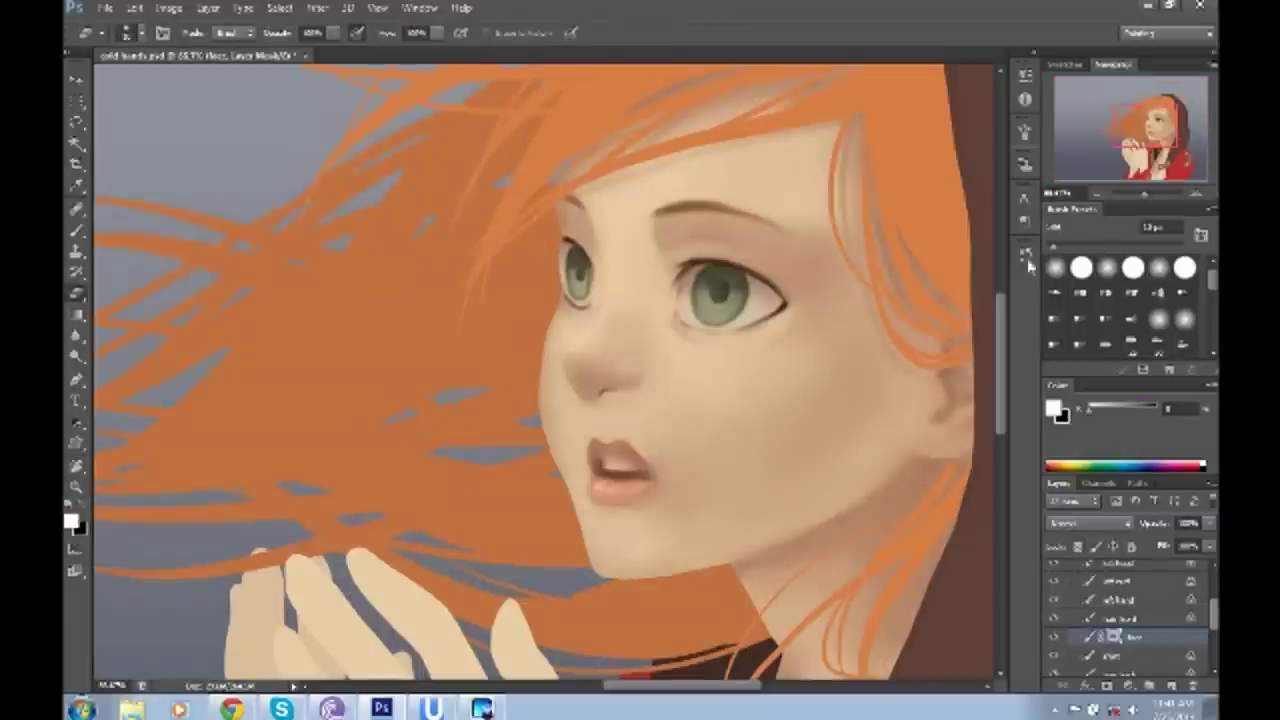
{"action": "left_click", "coordinate": [1025, 255]}
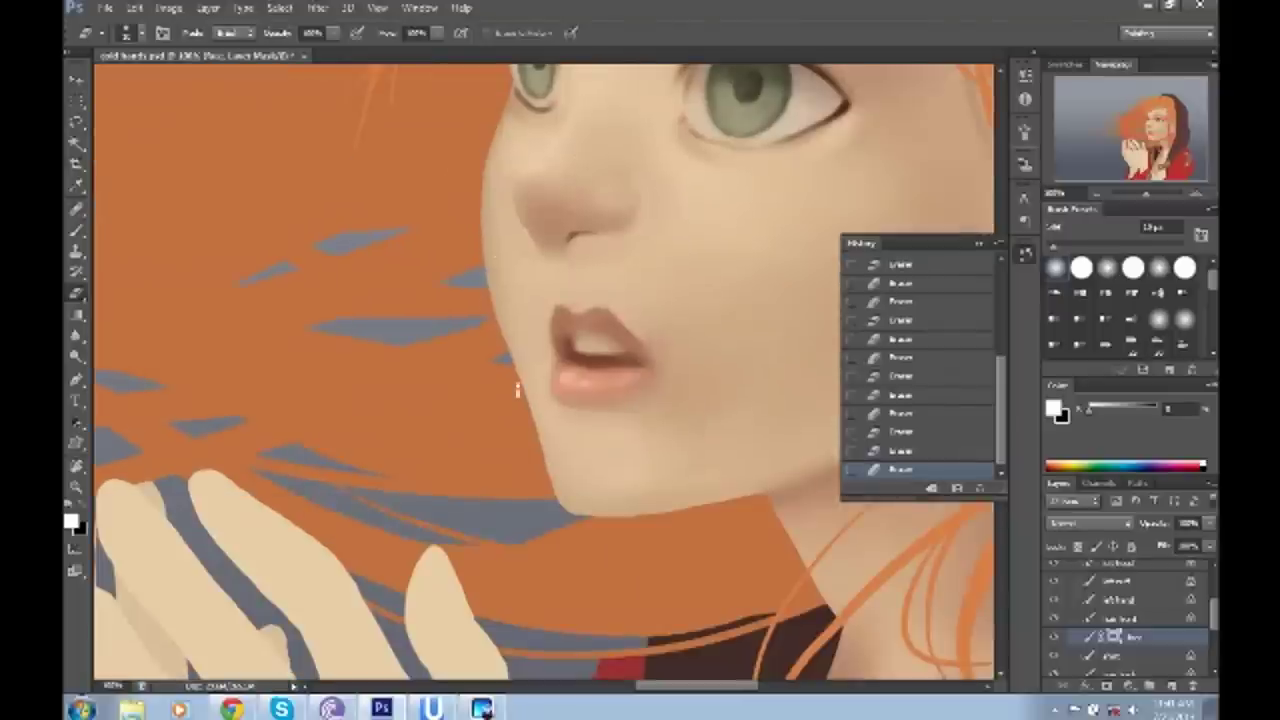
{"action": "key", "text": "z"}
{"action": "left_click", "coordinate": [688, 516], "text": "alt"}
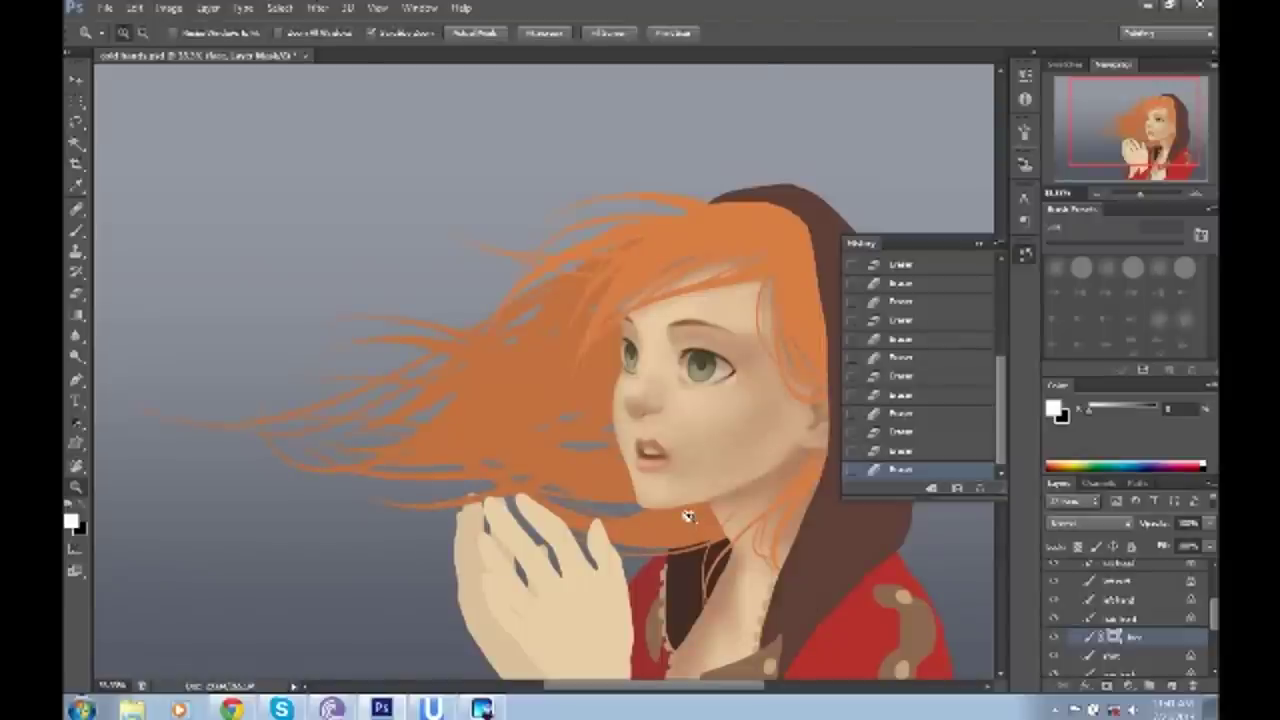
{"action": "left_click", "coordinate": [688, 516], "text": "alt"}
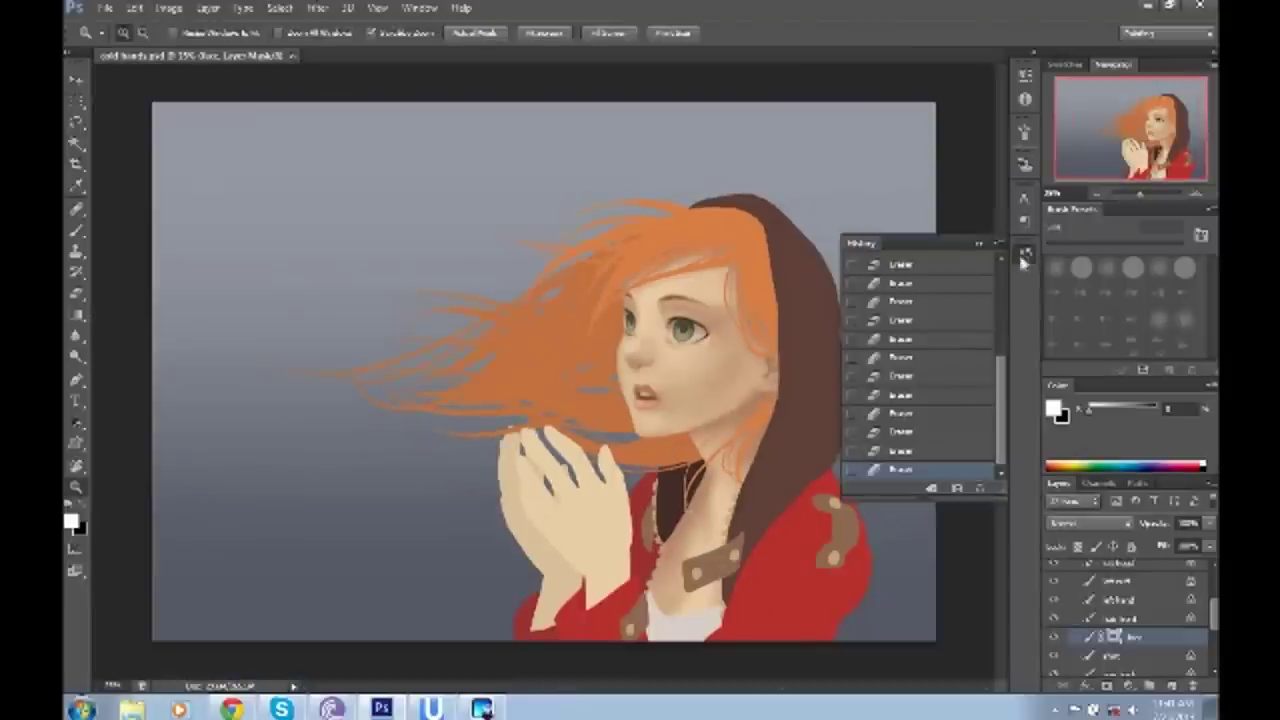
{"action": "left_click", "coordinate": [1080, 636]}
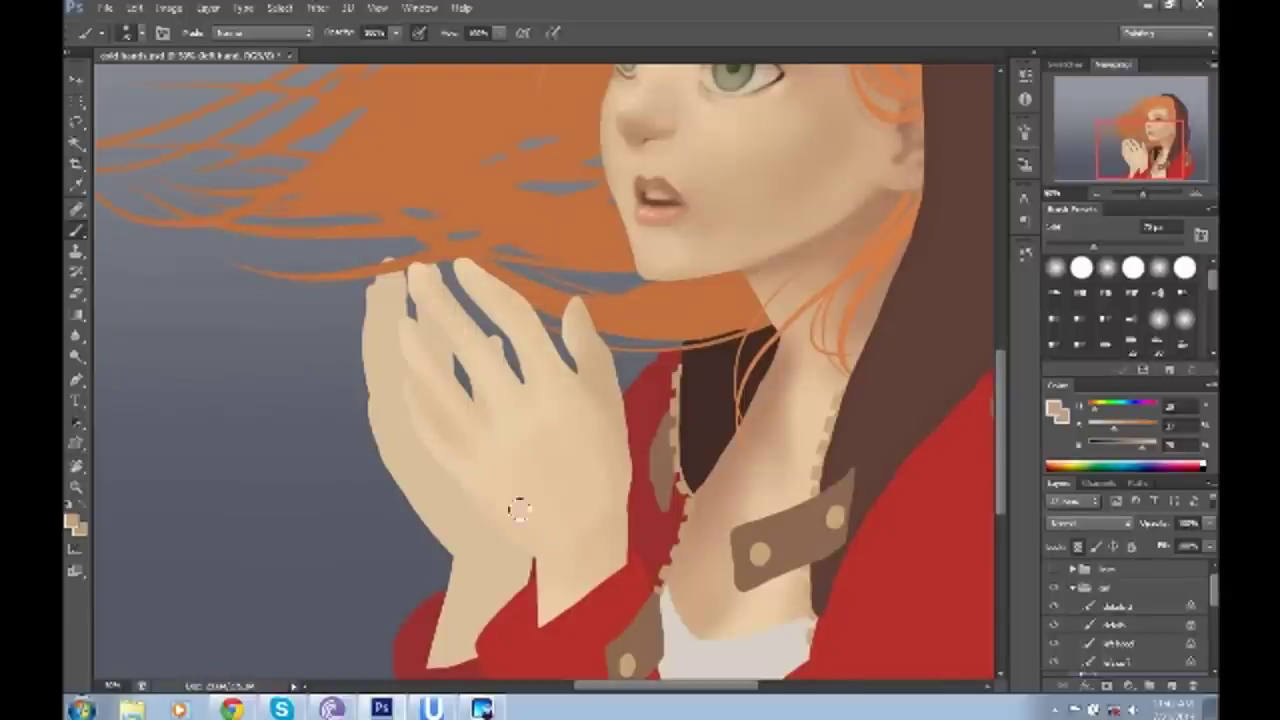
- Shade between the knuckles and along the pinky edge with sampled darker skin tones
{"action": "scroll", "coordinate": [666, 503], "scroll_direction": "up", "scroll_amount": 1}
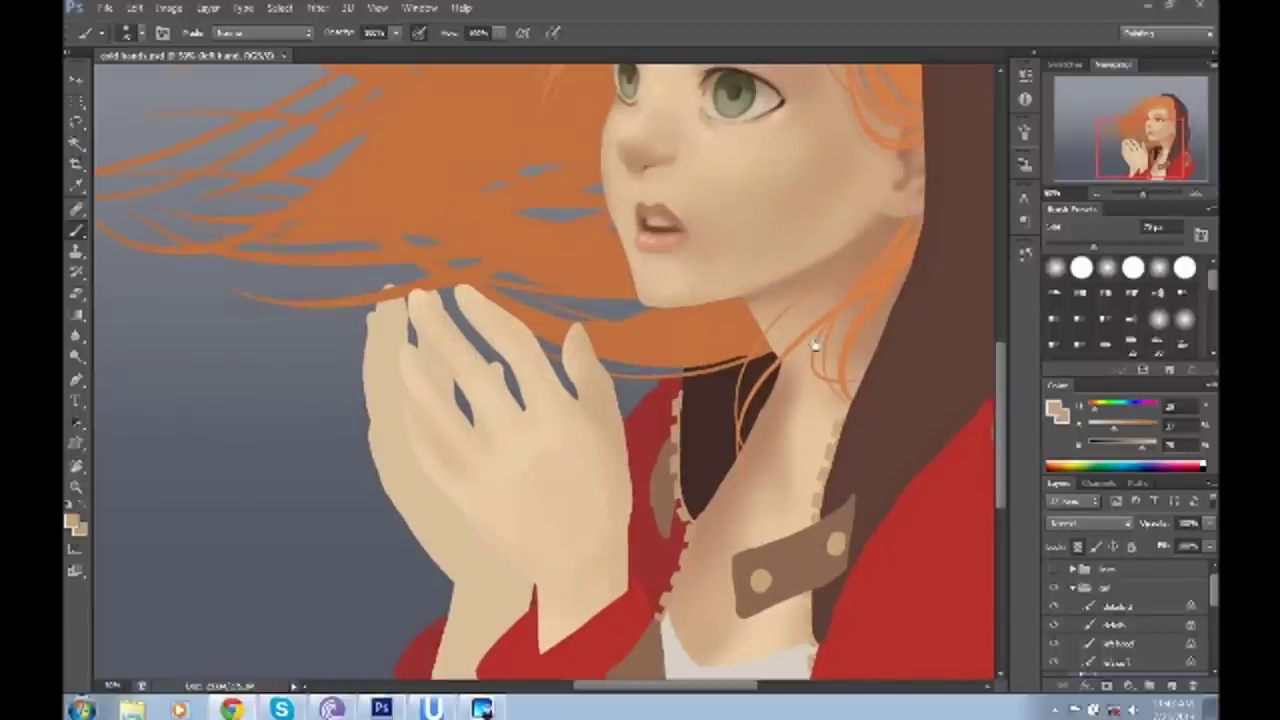
{"action": "scroll", "coordinate": [805, 358], "scroll_direction": "up", "scroll_amount": 1}
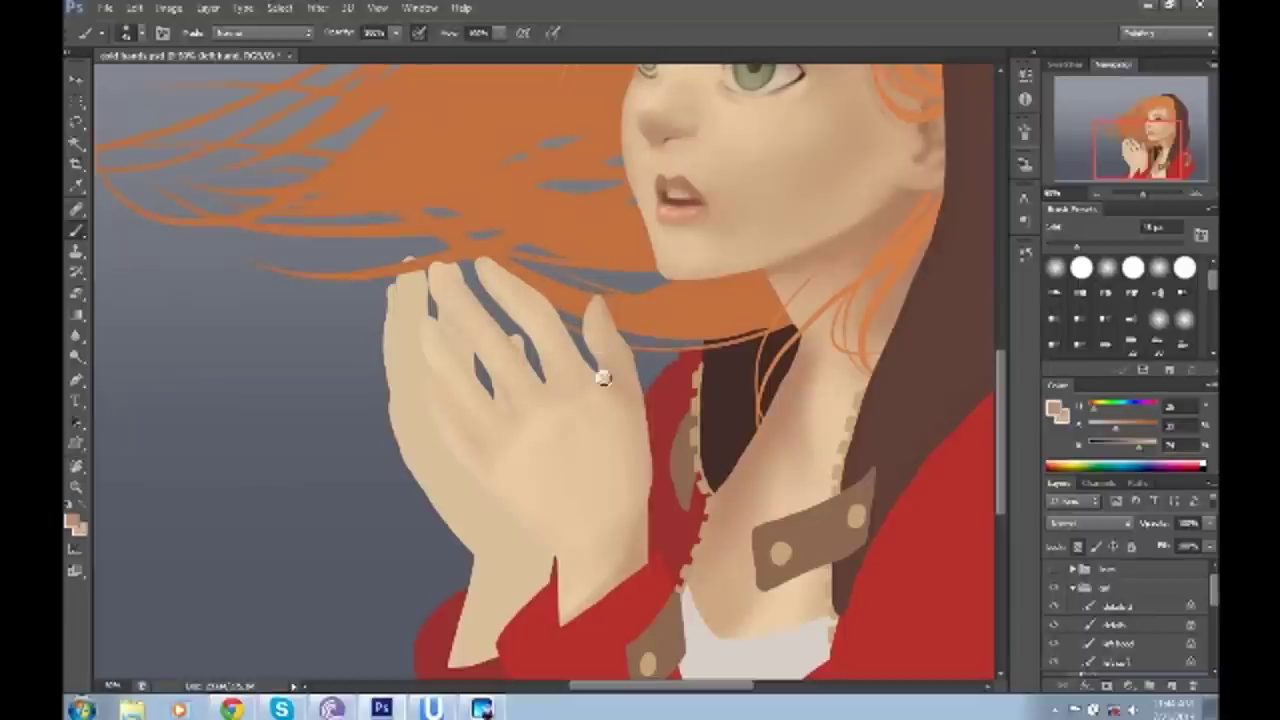
{"action": "left_click_drag", "start_coordinate": [603, 371], "coordinate": [674, 331]}
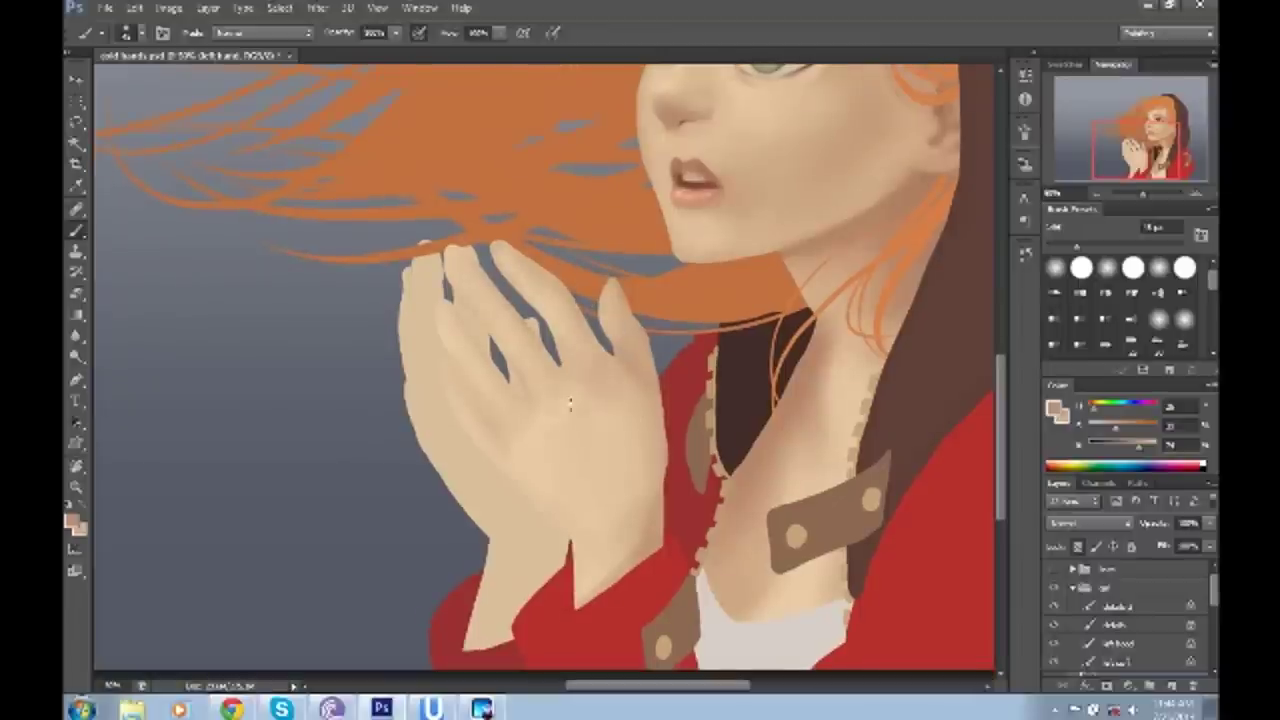
{"action": "left_click_drag", "start_coordinate": [545, 455], "coordinate": [584, 360]}
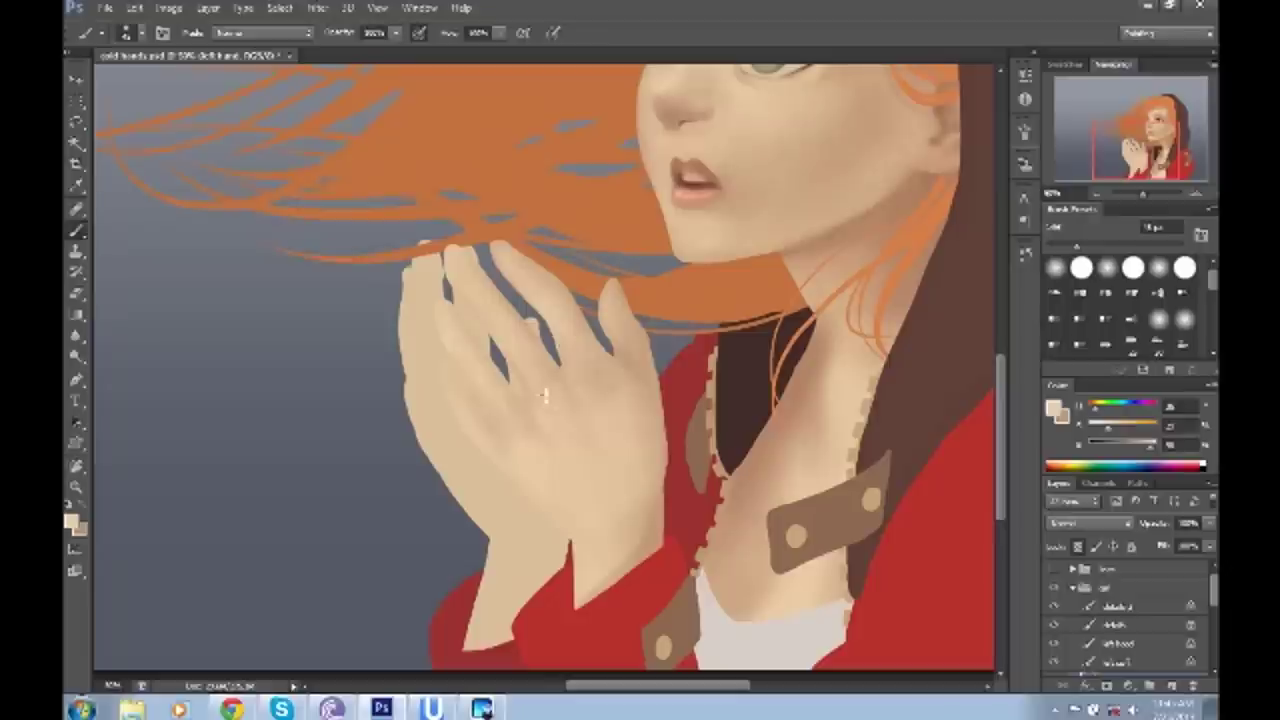
{"action": "left_click", "coordinate": [453, 318], "text": "alt"}
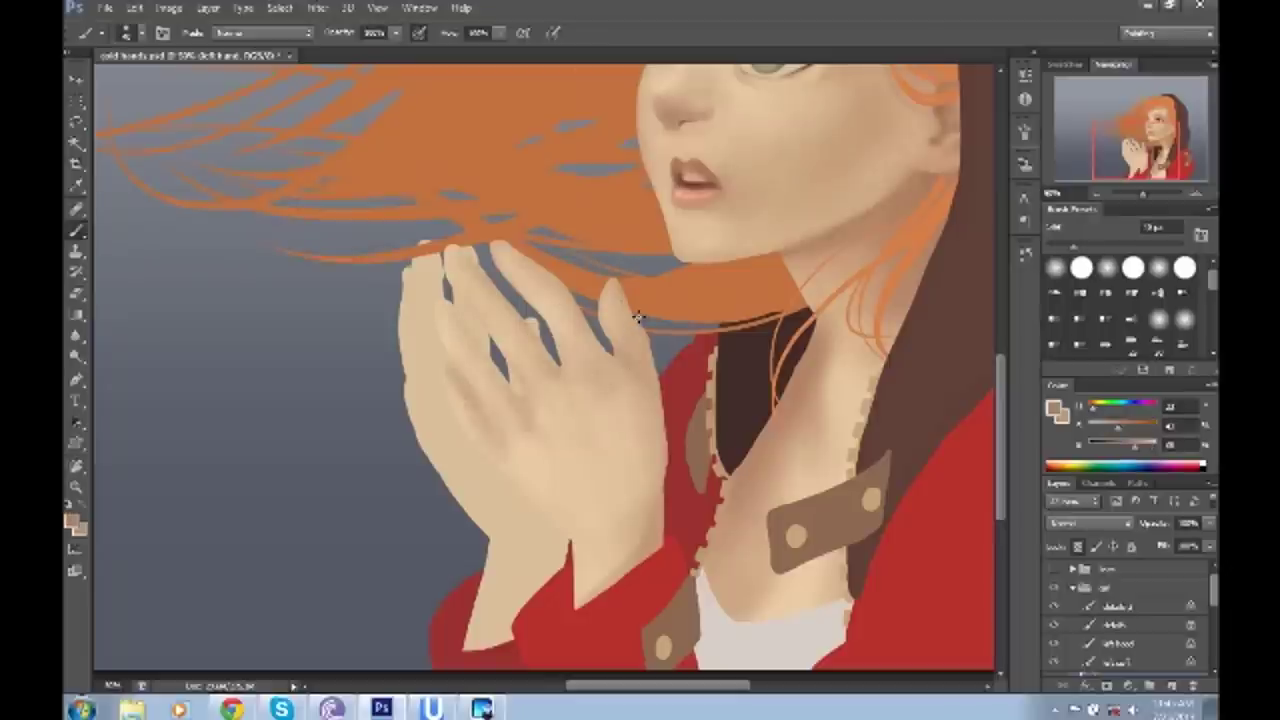
{"action": "left_click_drag", "start_coordinate": [618, 300], "coordinate": [639, 449]}
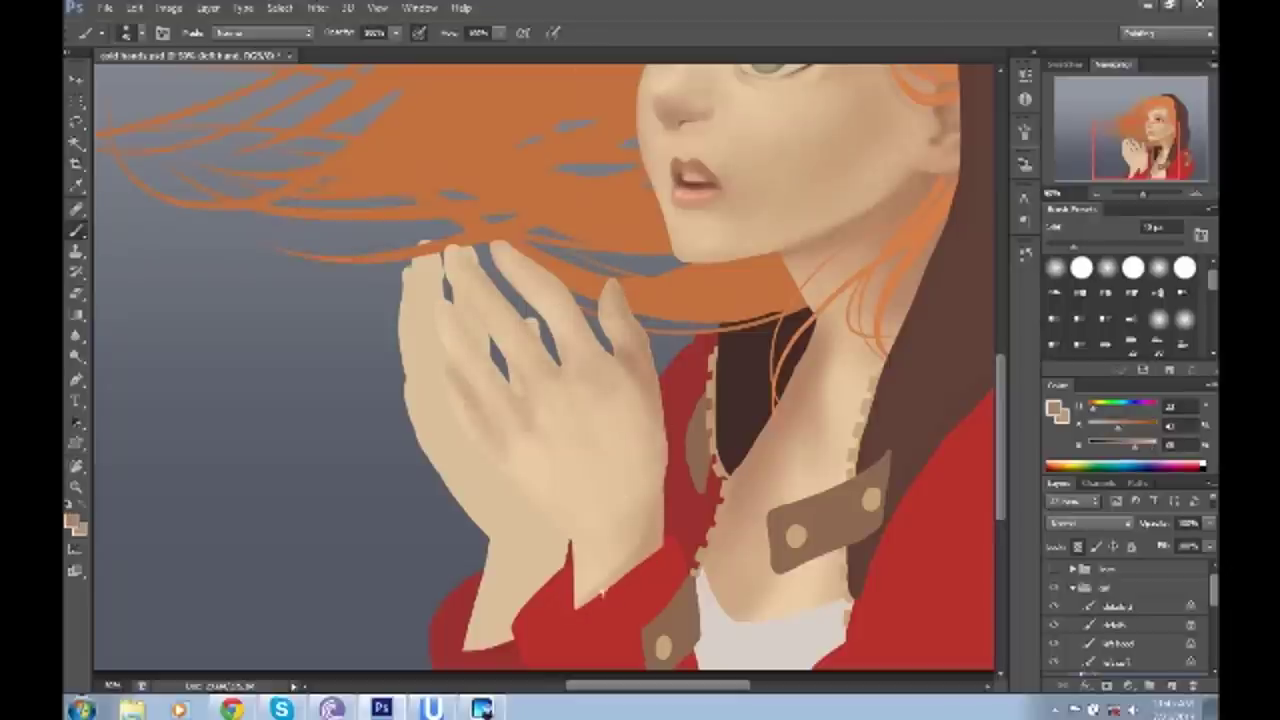
{"action": "left_click_drag", "start_coordinate": [604, 594], "coordinate": [660, 472]}
{"action": "left_click", "coordinate": [508, 466], "text": "alt"}
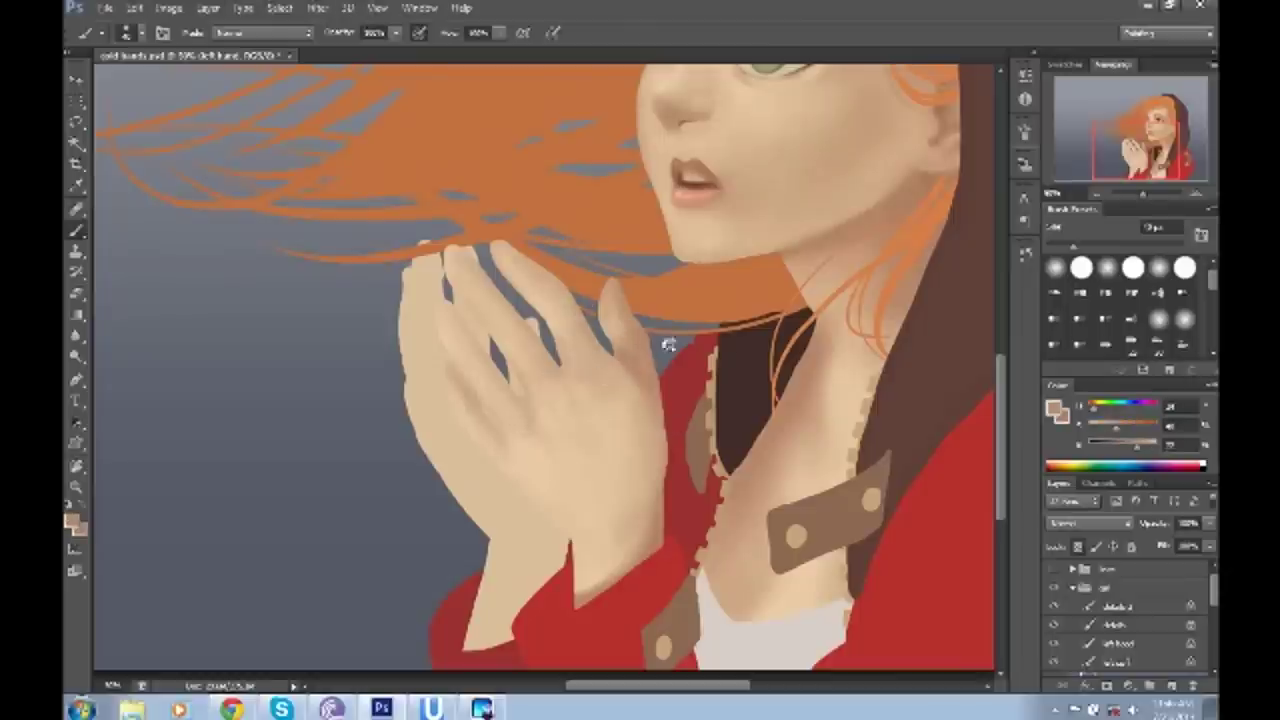
{"action": "left_click", "coordinate": [518, 488], "text": "alt"}
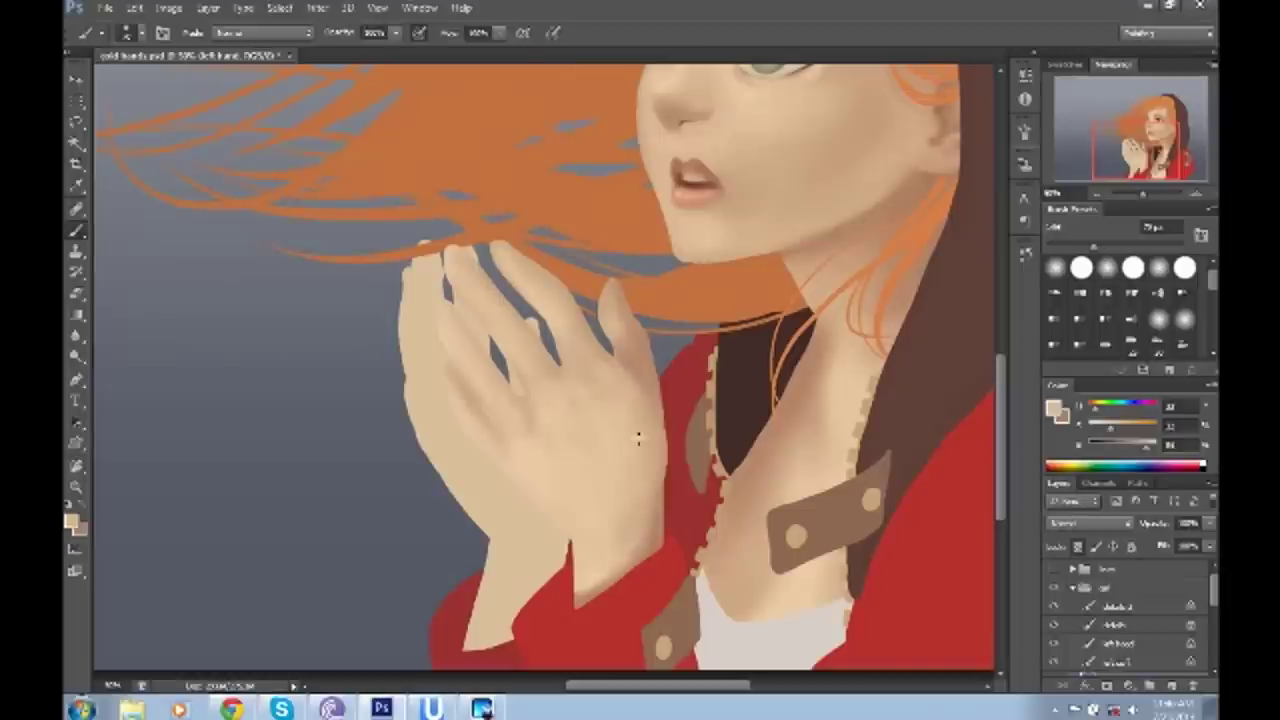
{"action": "left_click", "coordinate": [648, 231], "text": "alt"}
{"action": "left_click", "coordinate": [629, 351], "text": "alt"}
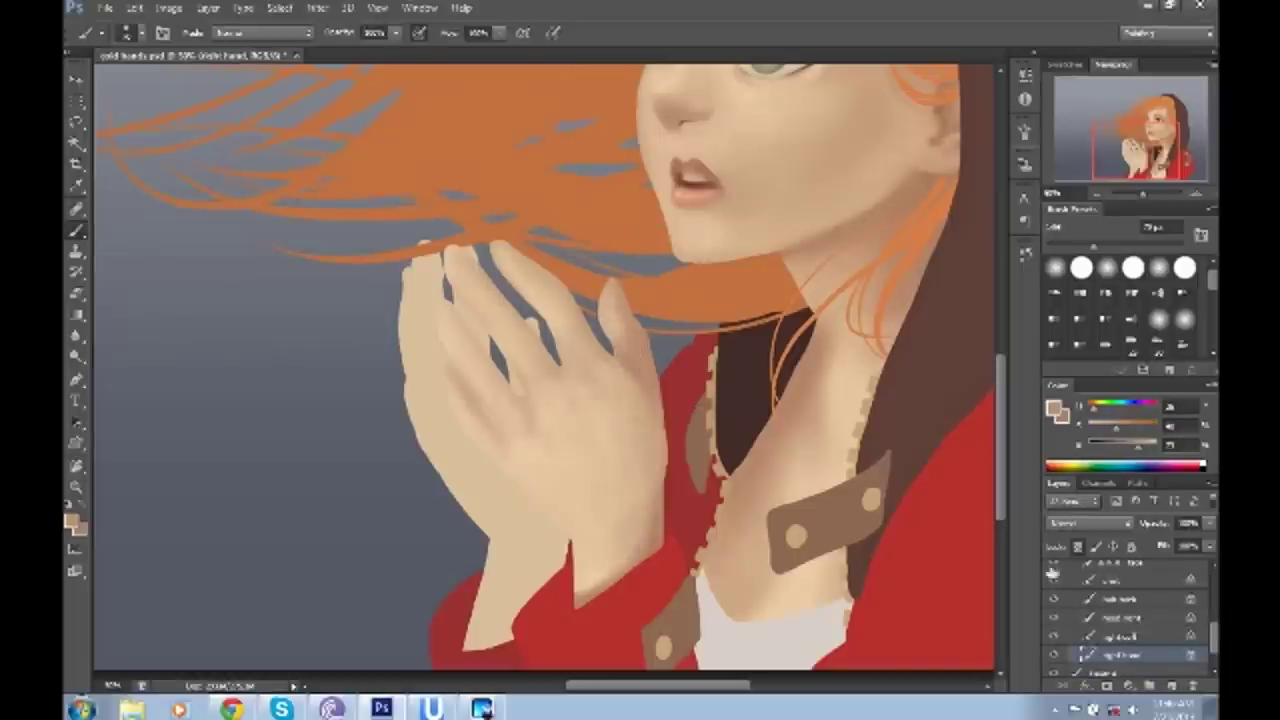
- On another hand layer, shade the left fingers and the gaps between them
{"action": "left_click", "coordinate": [447, 305], "text": "ctrl"}
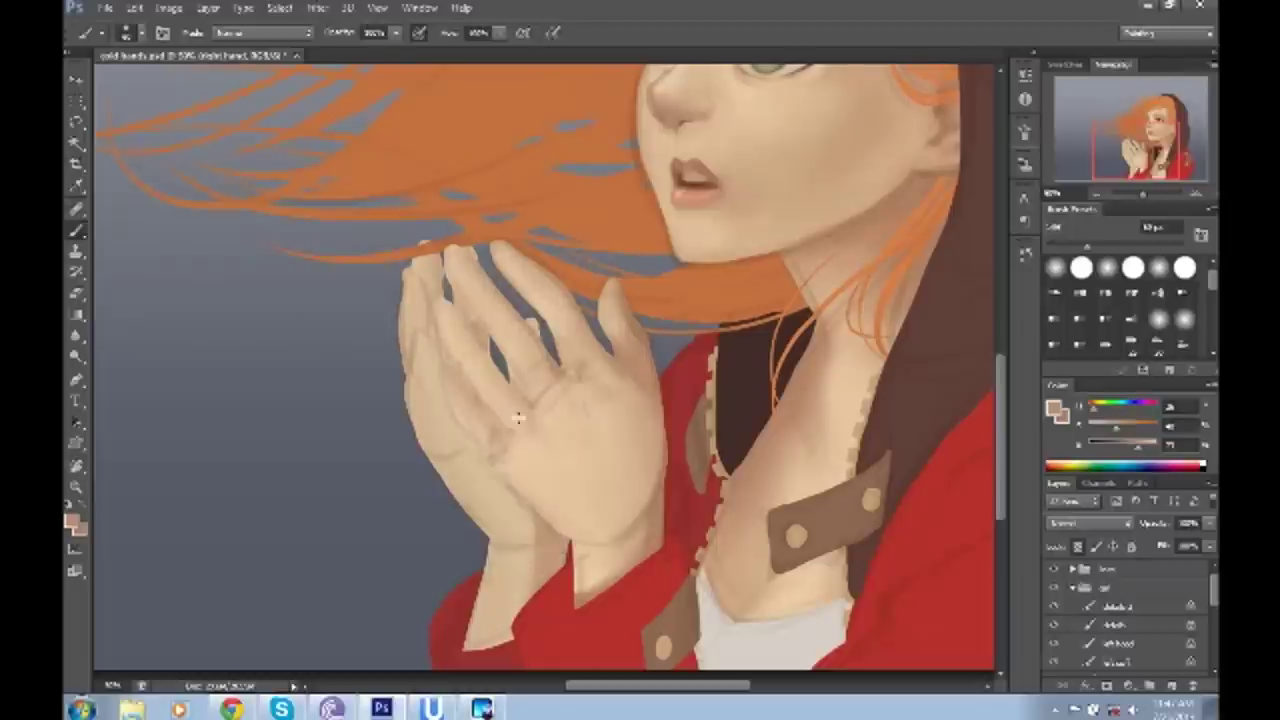
{"action": "left_click_drag", "start_coordinate": [436, 308], "coordinate": [422, 366]}
{"action": "key", "text": "ctrl+z"}
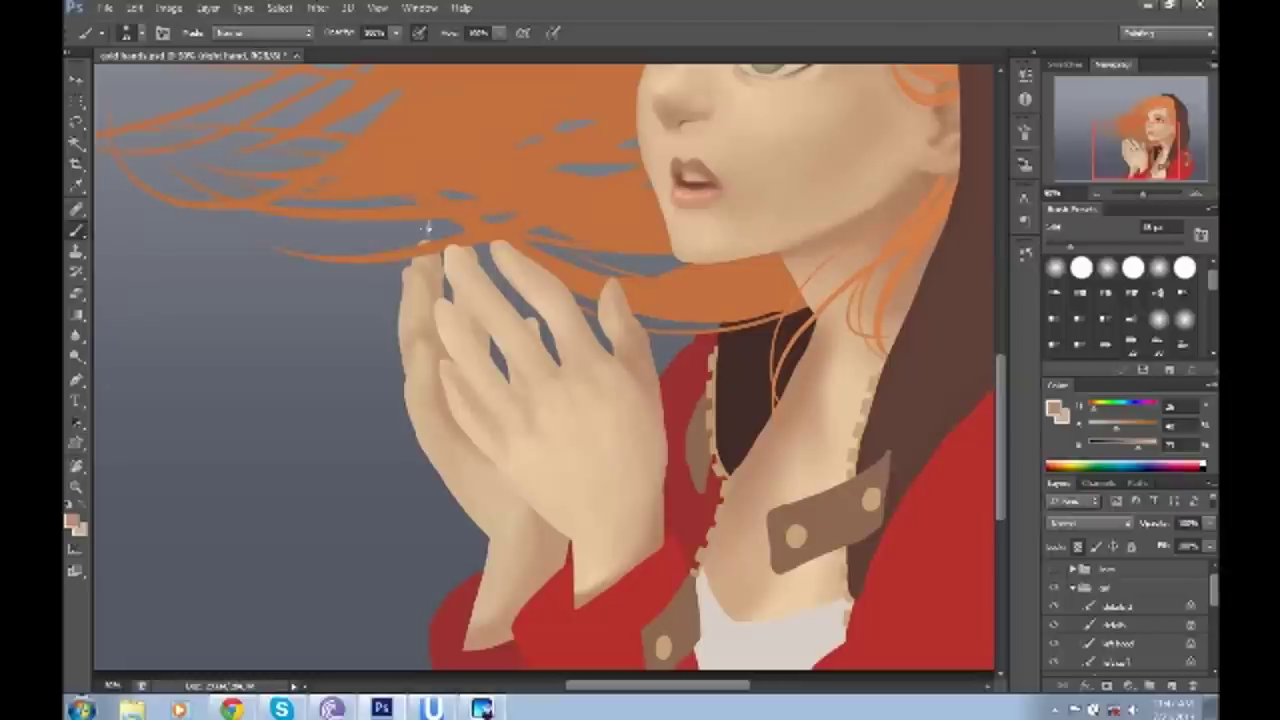
{"action": "left_click_drag", "start_coordinate": [520, 396], "coordinate": [526, 316]}
{"action": "key", "text": "bracketright"}
{"action": "key", "text": "bracketright"}
{"action": "key", "text": "bracketright"}
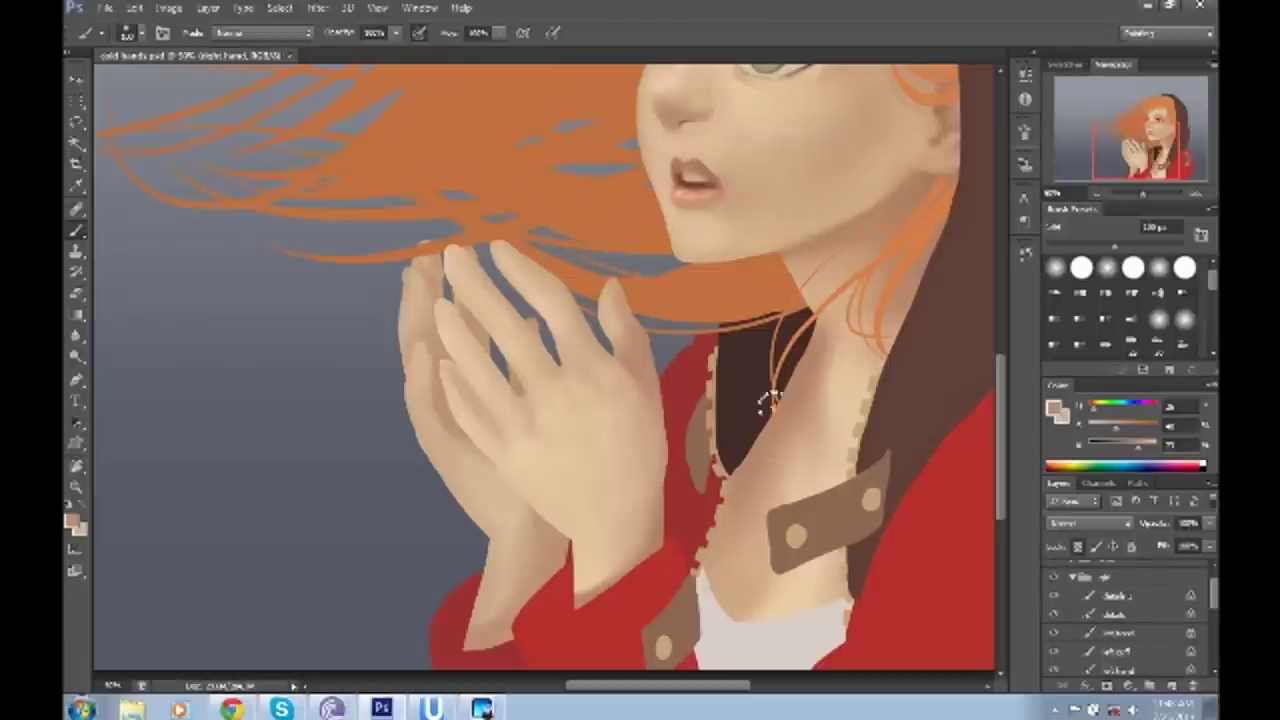
- Paint faint, then deeper shading on the neck below the collar with a smaller brush
{"action": "left_click_drag", "start_coordinate": [778, 400], "coordinate": [710, 457]}
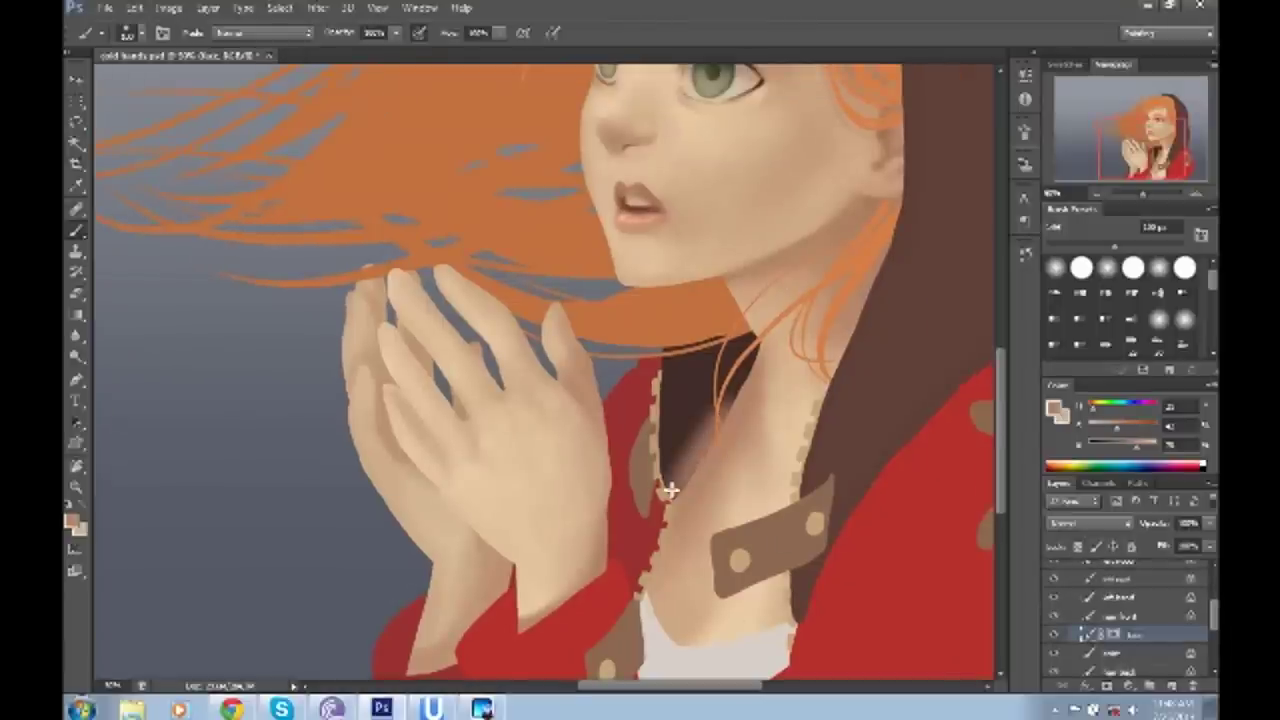
{"action": "key", "text": "ctrl+z"}
{"action": "key", "text": "bracketleft"}
{"action": "key", "text": "bracketleft"}
{"action": "key", "text": "bracketleft"}
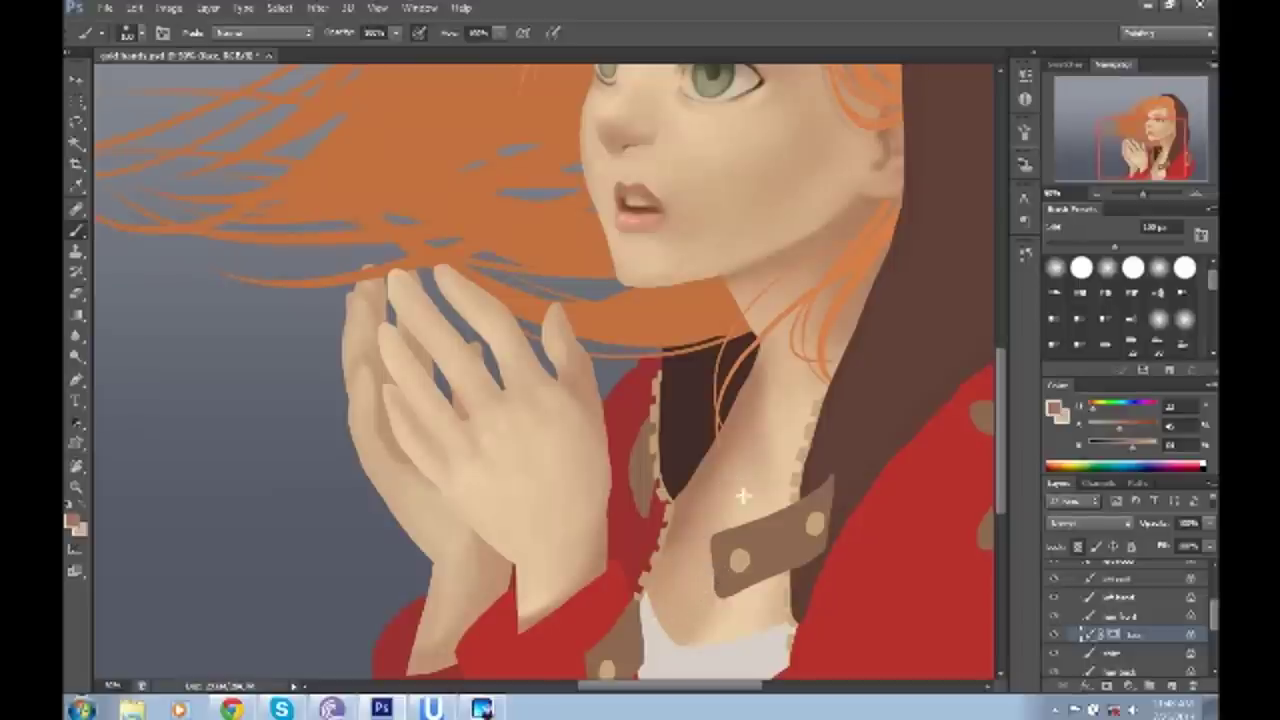
{"action": "left_click_drag", "start_coordinate": [665, 640], "coordinate": [718, 605]}
{"action": "left_click_drag", "start_coordinate": [806, 563], "coordinate": [703, 637]}
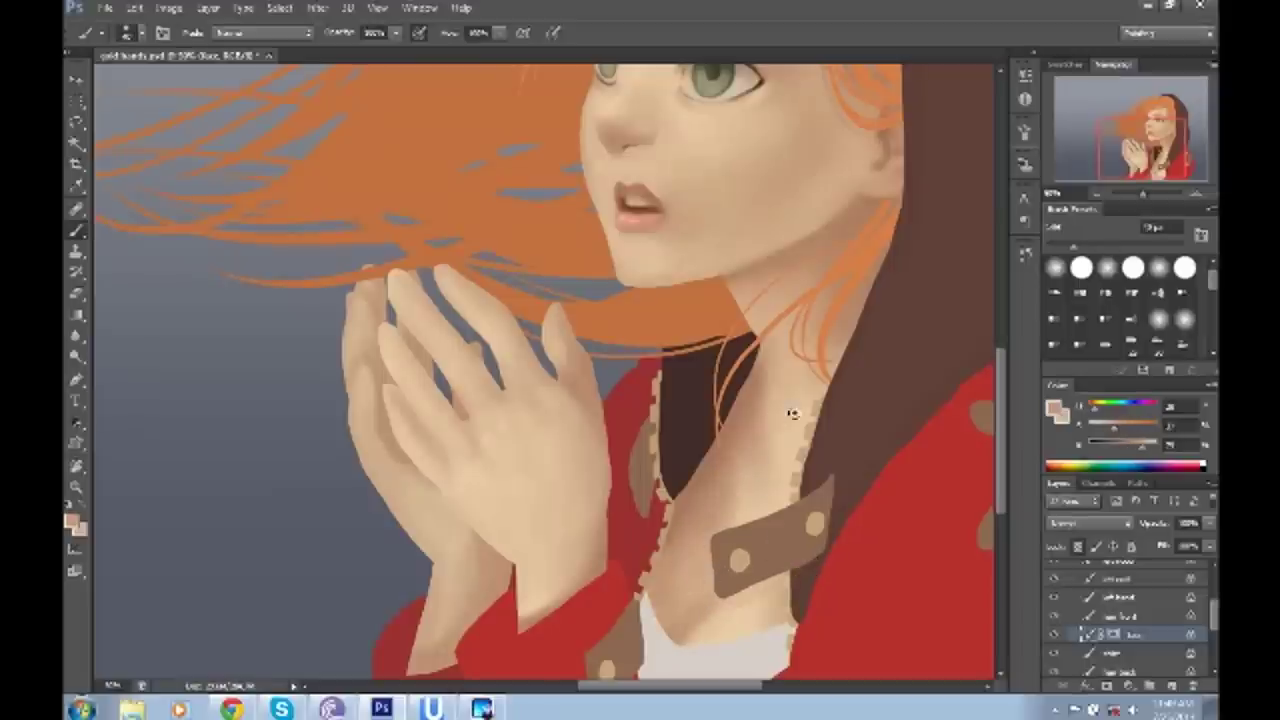
- Sample a brown from the painting and the beige neck skin tone
{"action": "key", "text": "i"}
{"action": "left_click", "coordinate": [727, 444]}
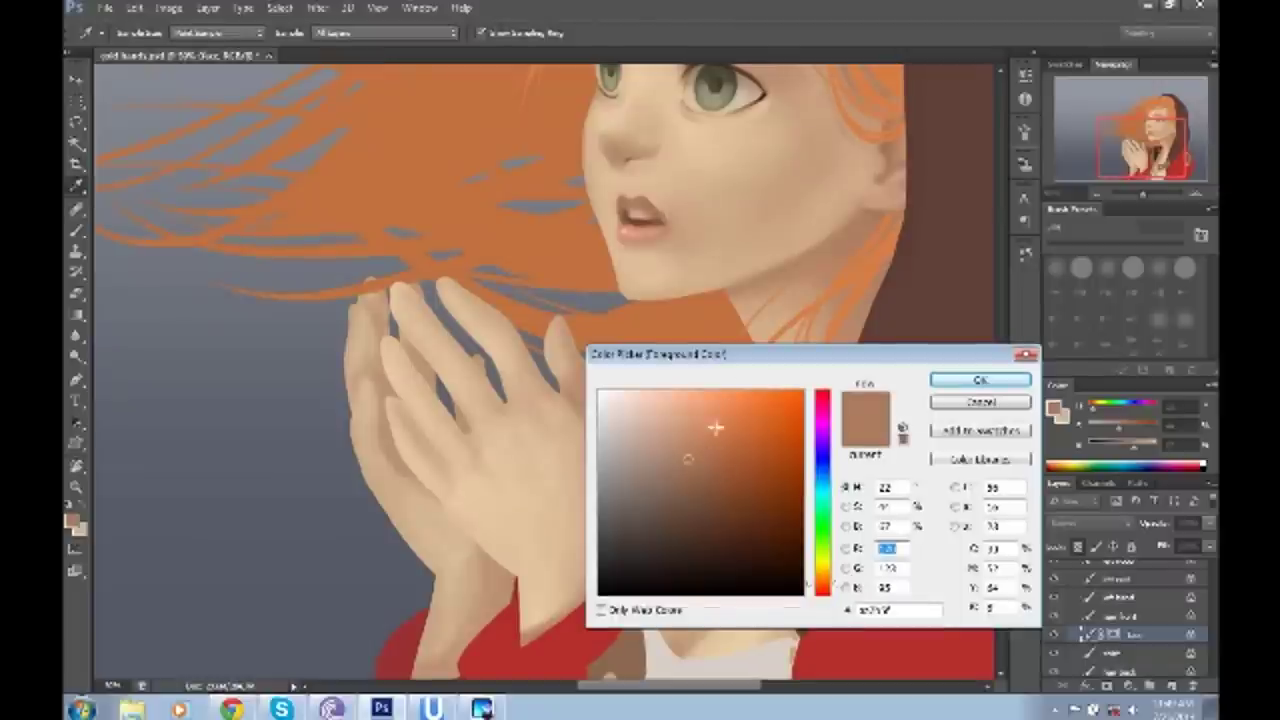
{"action": "key", "text": "Return"}
{"action": "key", "text": "b"}
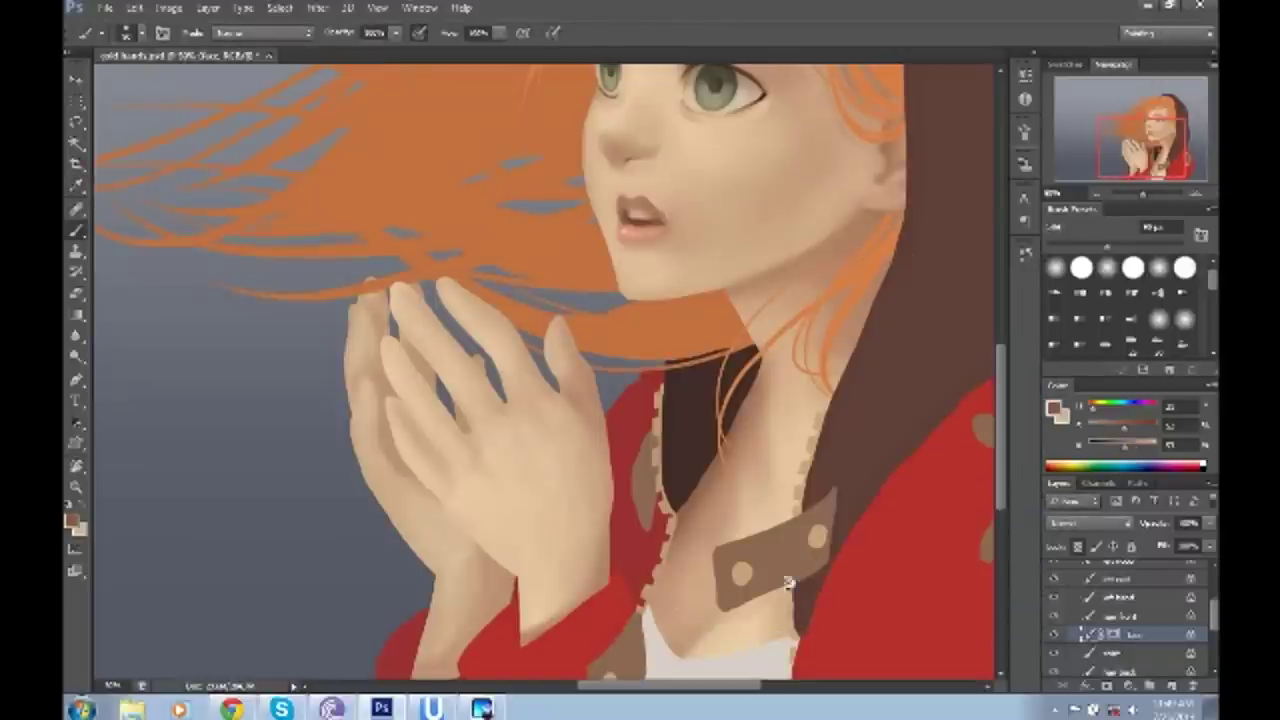
{"action": "scroll", "coordinate": [826, 457], "scroll_direction": "up", "scroll_amount": 2}
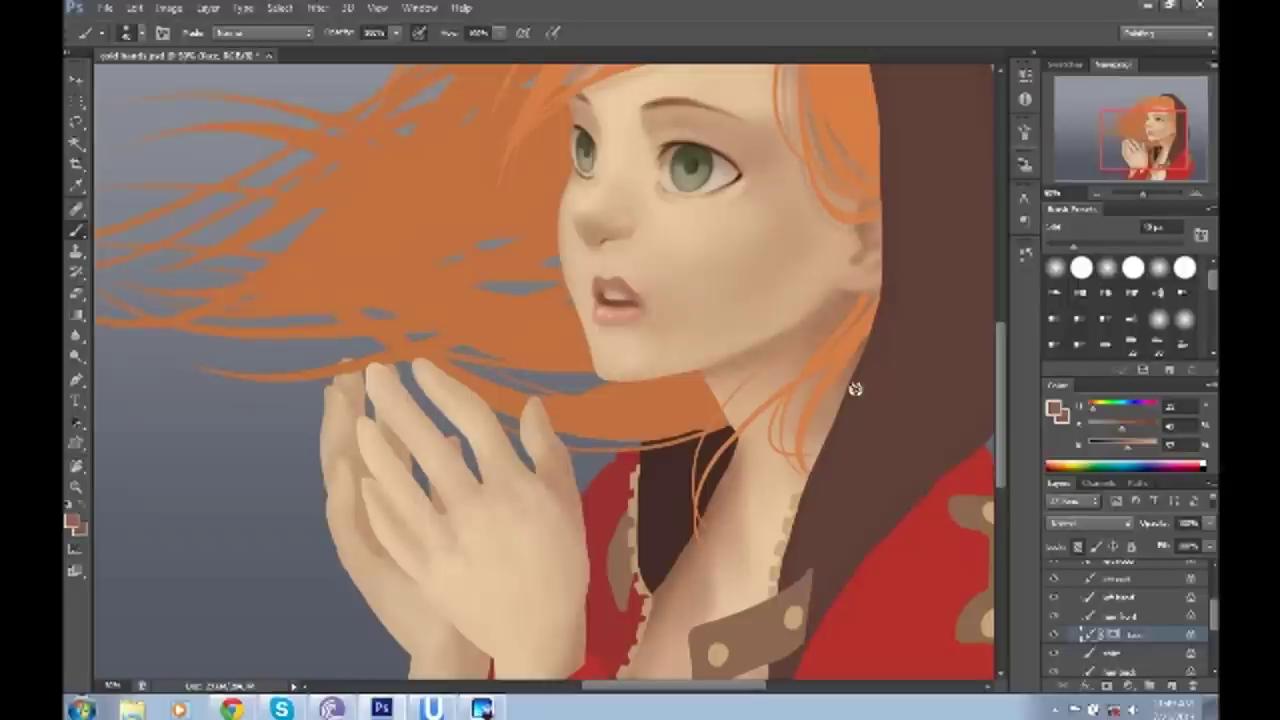
{"action": "left_click", "coordinate": [793, 503], "text": "alt"}
{"action": "scroll", "coordinate": [793, 503], "scroll_direction": "up", "scroll_amount": 1}
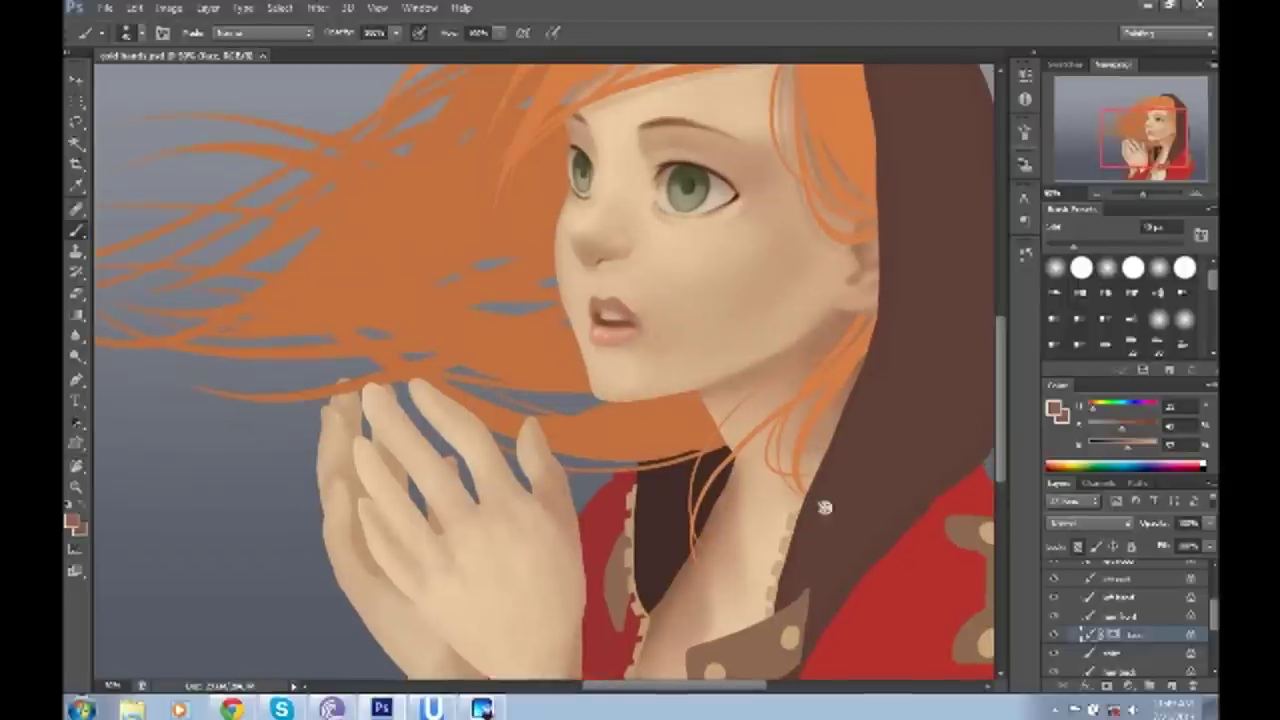
{"action": "scroll", "coordinate": [795, 512], "scroll_direction": "down", "scroll_amount": 3}
{"action": "scroll", "coordinate": [795, 512], "scroll_direction": "left", "scroll_amount": 2}
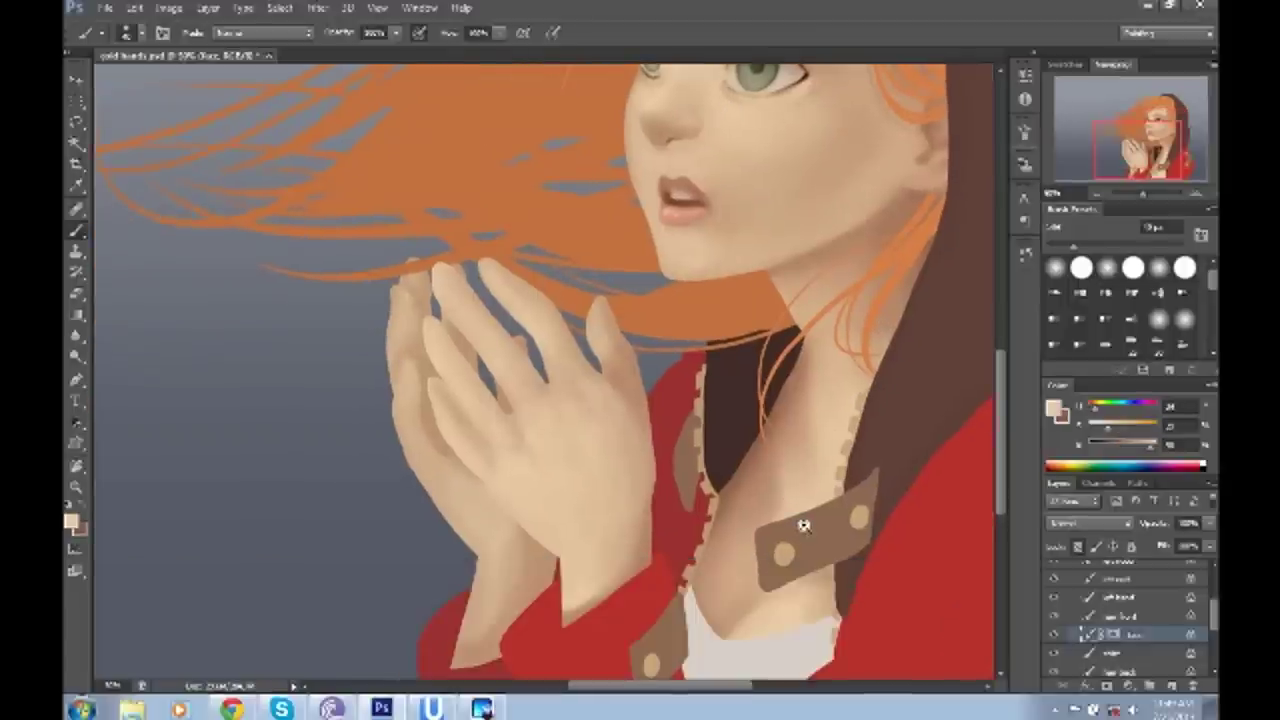
{"action": "key", "text": "z"}
{"action": "left_click", "coordinate": [803, 525], "text": "alt"}
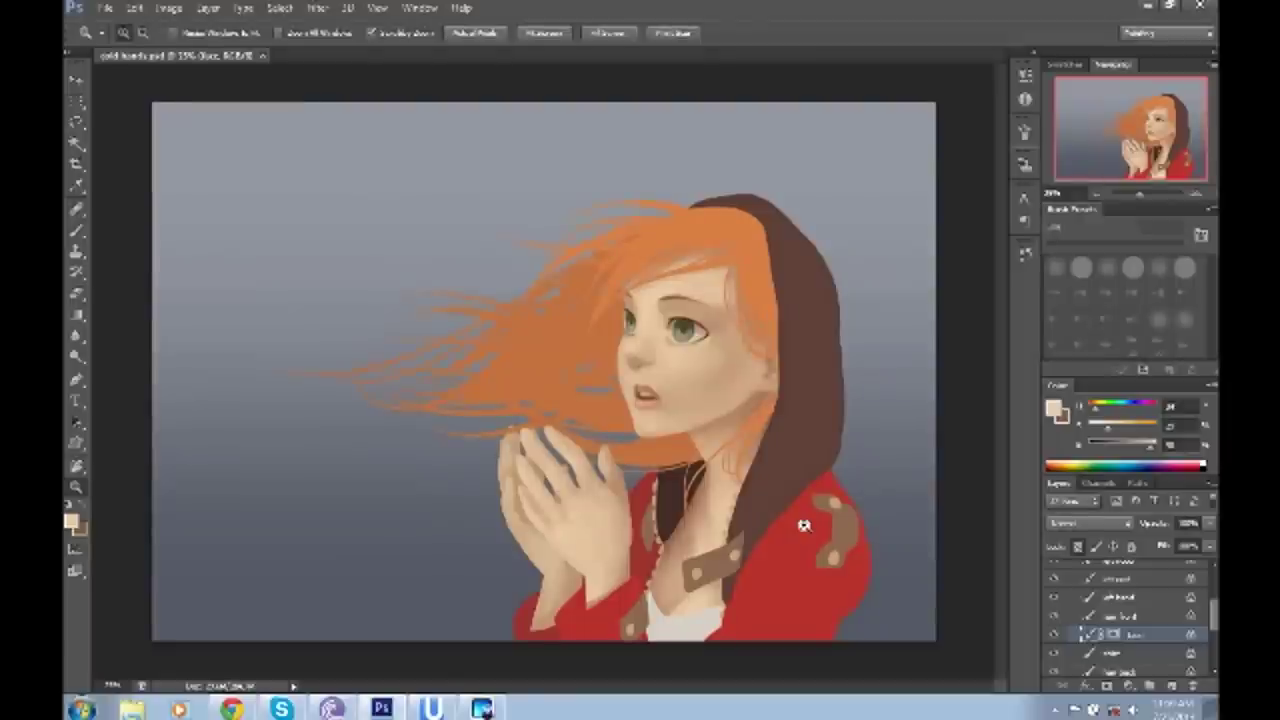
- Sample the hair orange and zoom in on the windswept back hair
{"action": "left_click", "coordinate": [835, 548]}
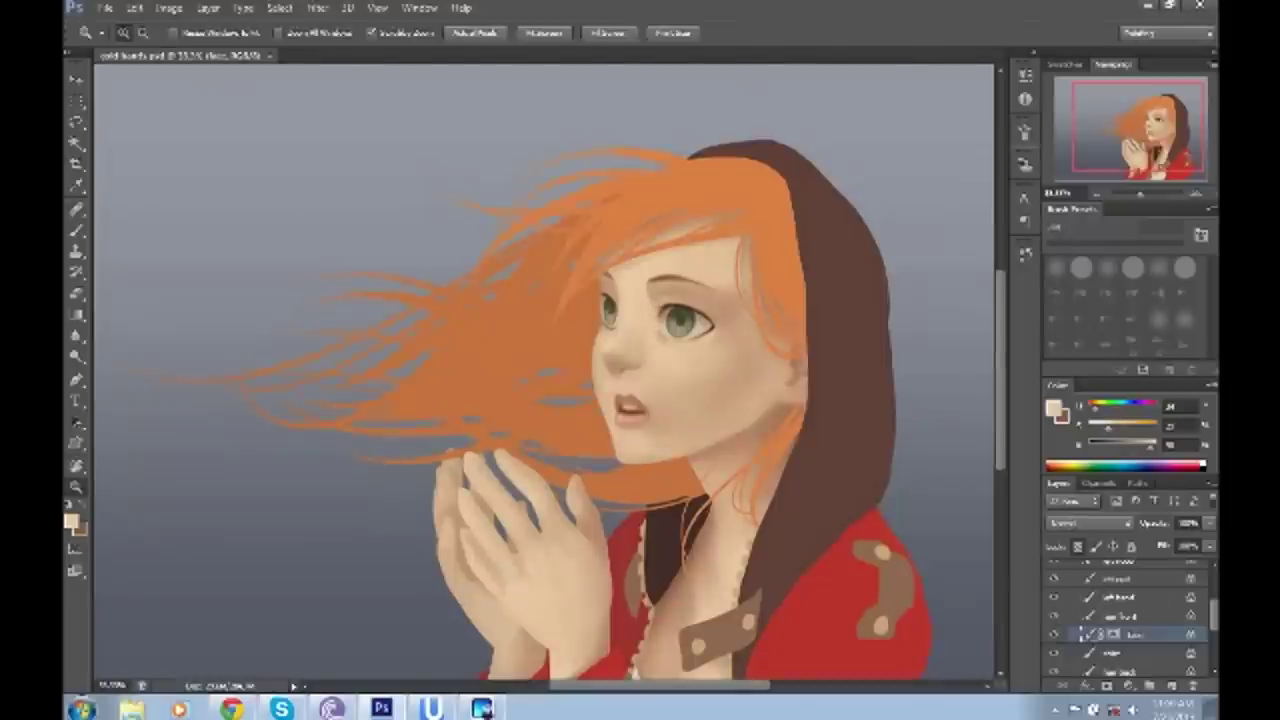
{"action": "key", "text": "i"}
{"action": "left_click", "coordinate": [480, 371]}
{"action": "left_click", "coordinate": [71, 520]}
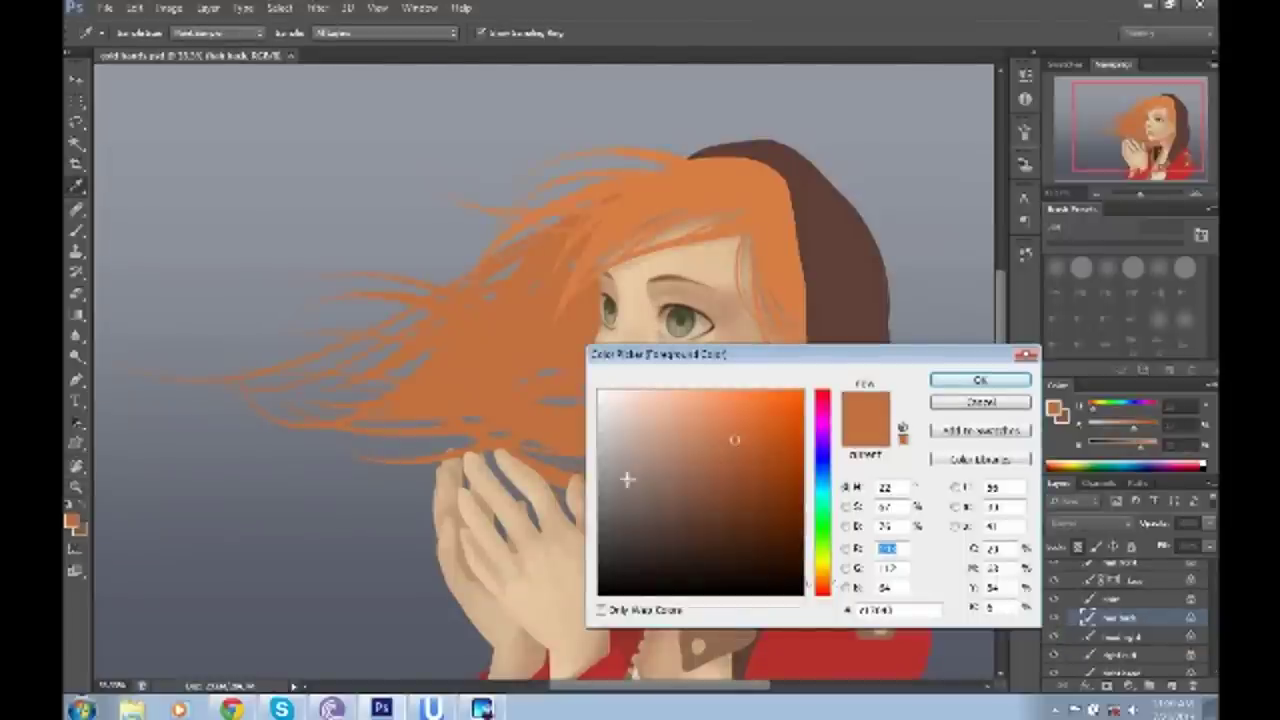
{"action": "key", "text": "Return"}
{"action": "key", "text": "z"}
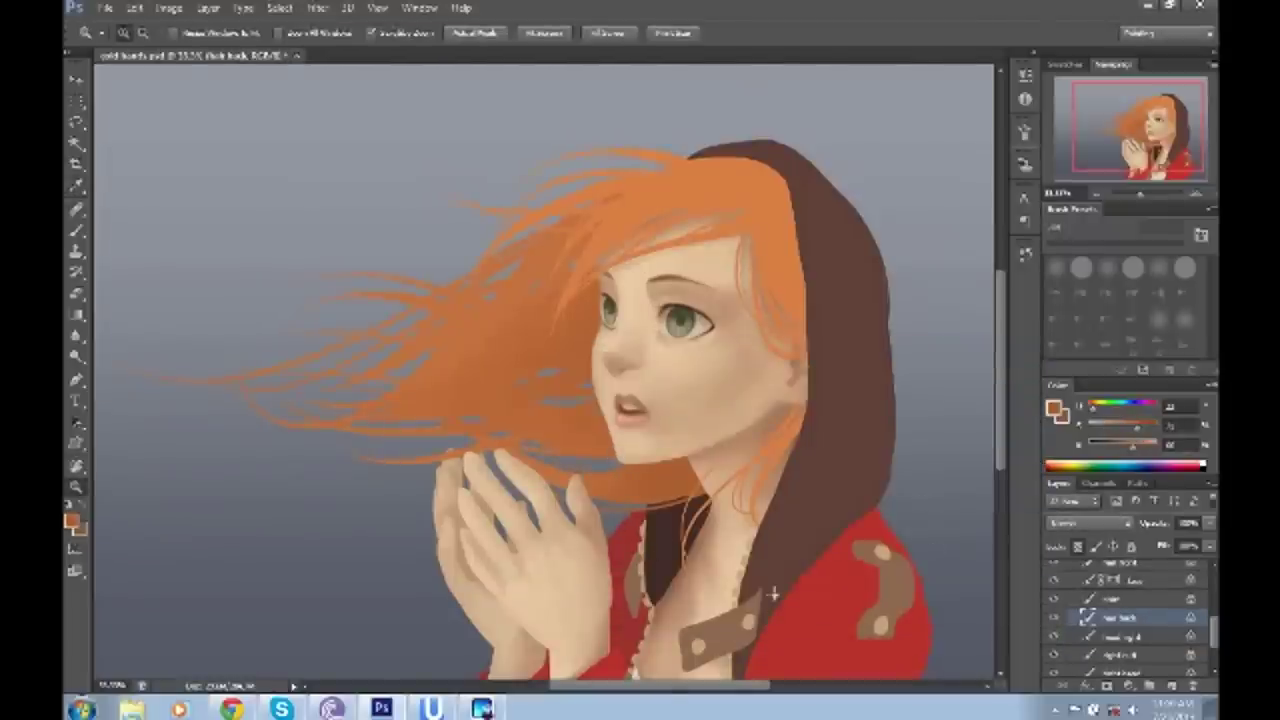
{"action": "key", "text": "ctrl+plus"}
{"action": "key", "text": "b"}
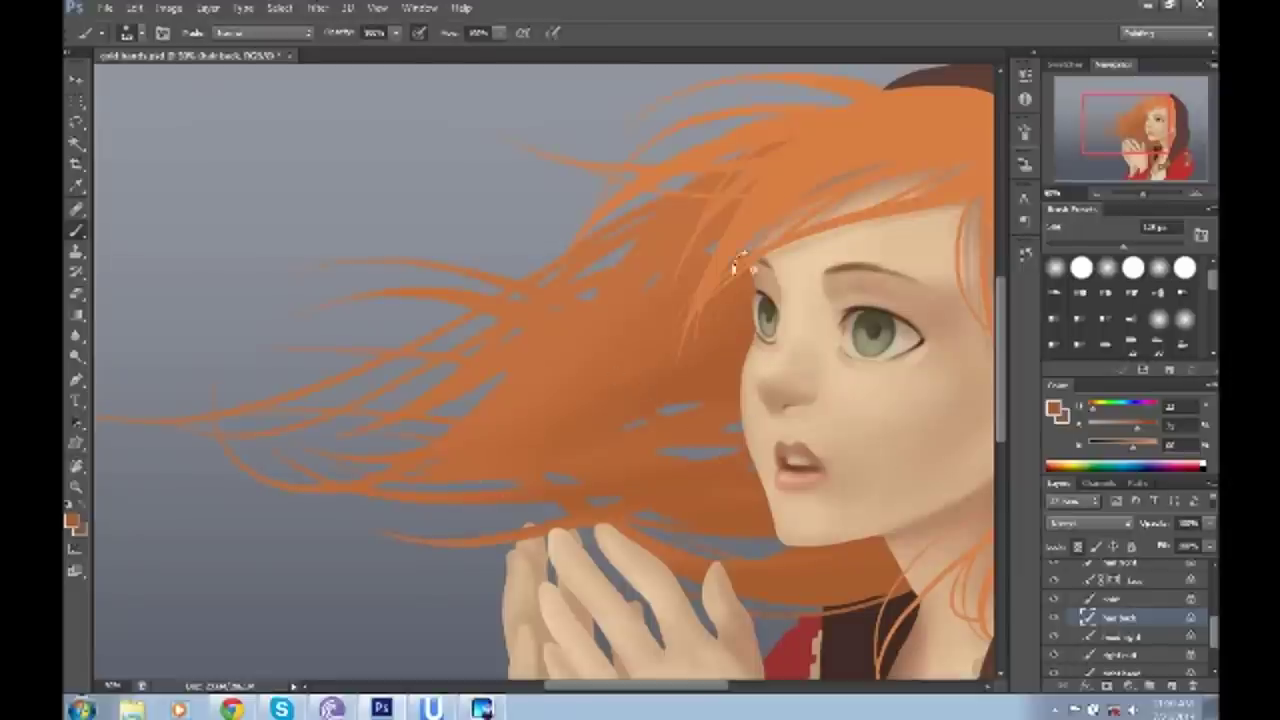
{"action": "left_click_drag", "start_coordinate": [737, 251], "coordinate": [720, 285]}
{"action": "left_click_drag", "start_coordinate": [745, 518], "coordinate": [723, 558]}
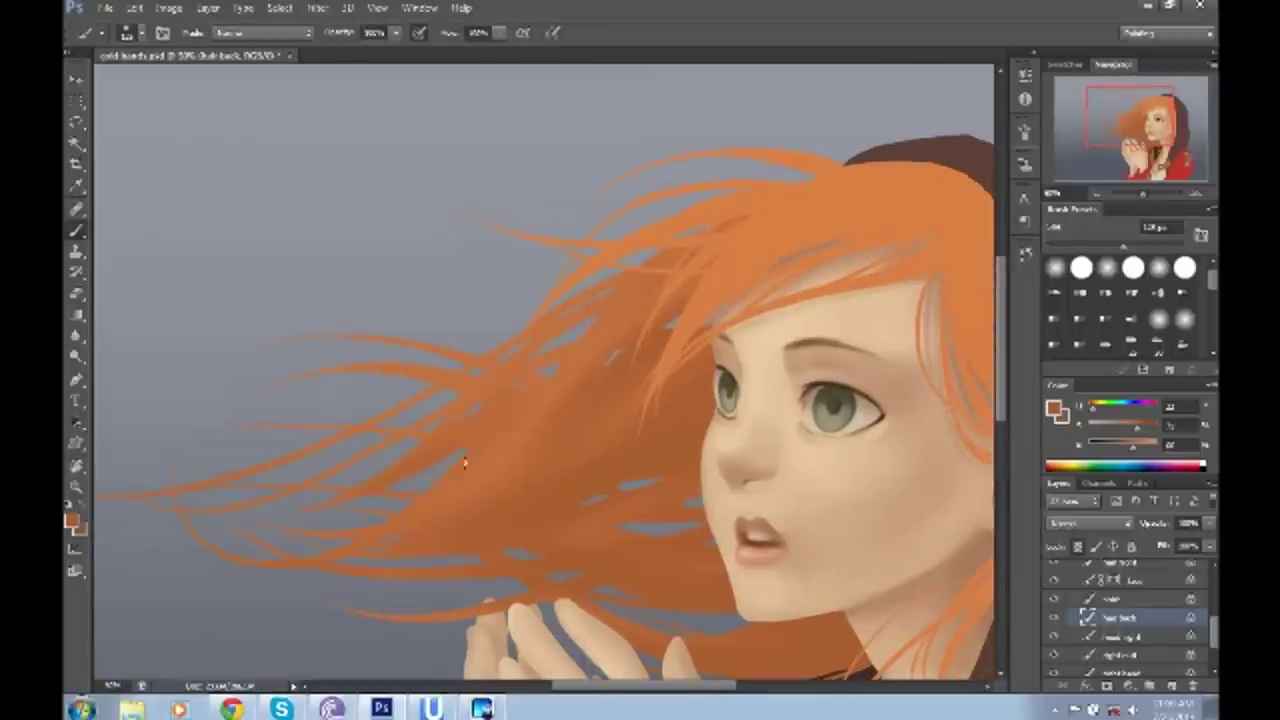
{"action": "left_click_drag", "start_coordinate": [850, 262], "coordinate": [810, 234]}
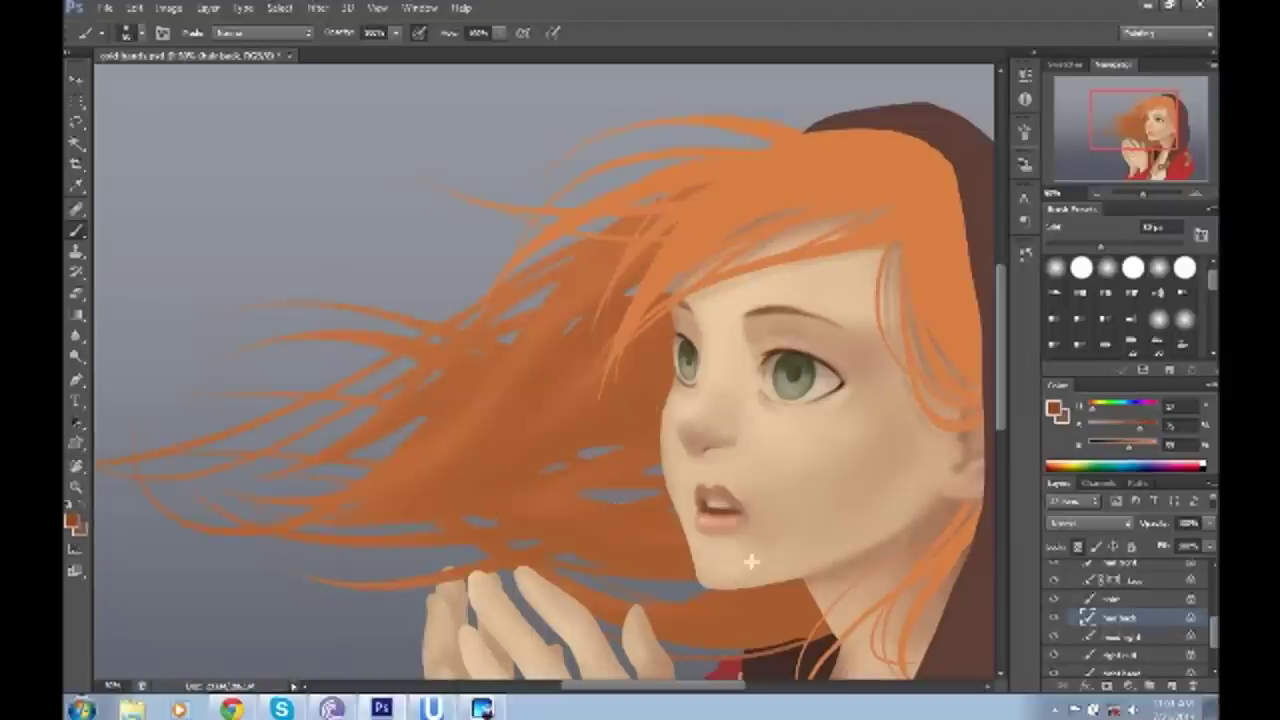
- Fill the blue gaps in the lower hair and paint darker orange strands through it
{"action": "left_click_drag", "start_coordinate": [690, 578], "coordinate": [440, 500]}
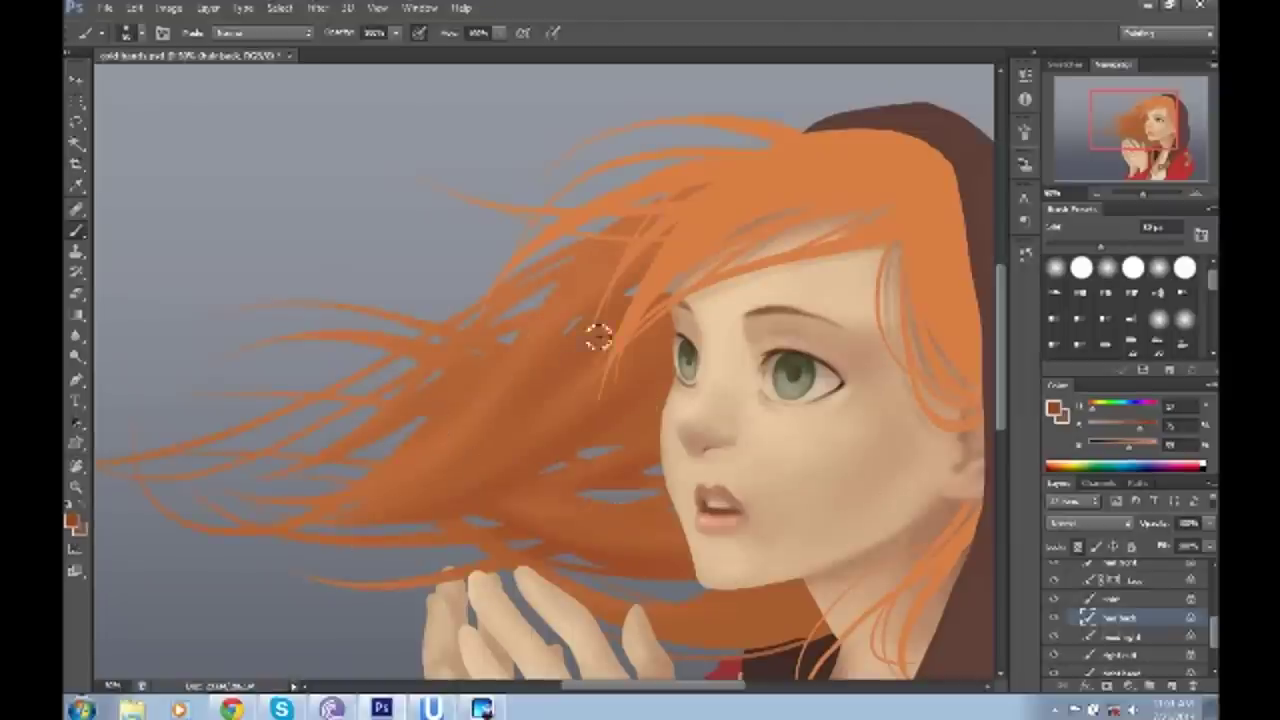
{"action": "left_click_drag", "start_coordinate": [630, 345], "coordinate": [515, 245]}
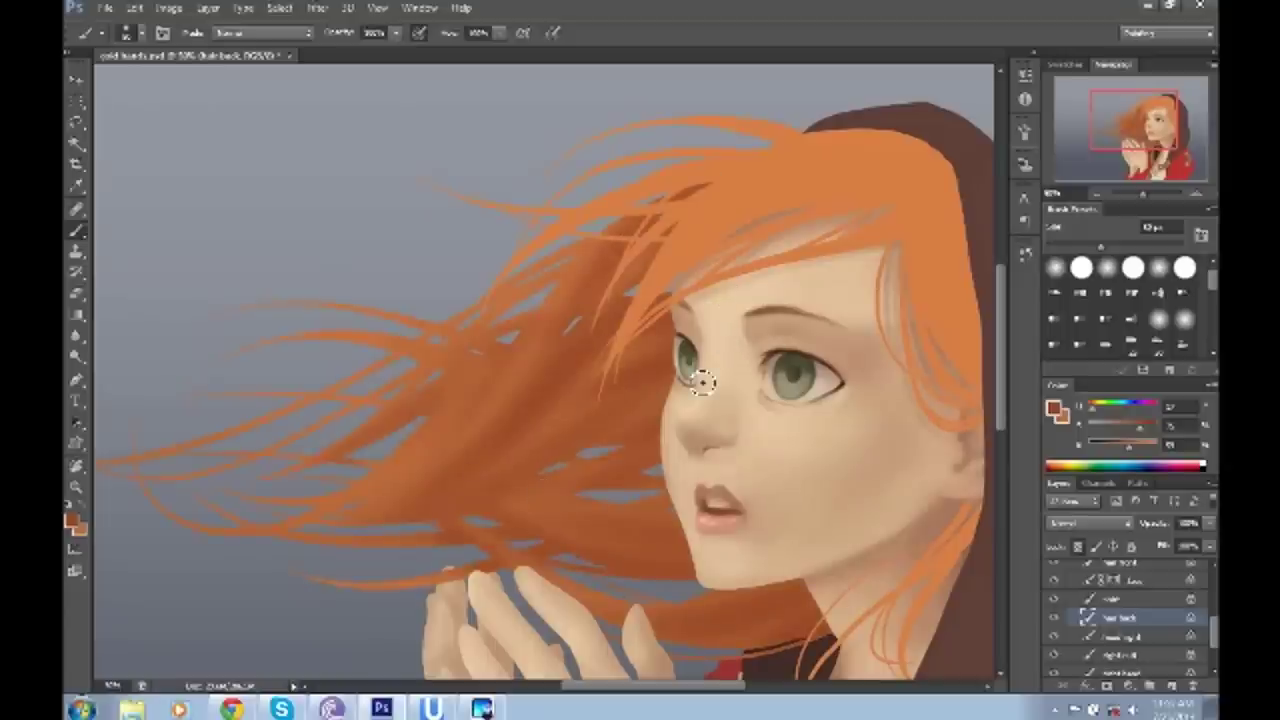
{"action": "left_click_drag", "start_coordinate": [703, 382], "coordinate": [743, 380]}
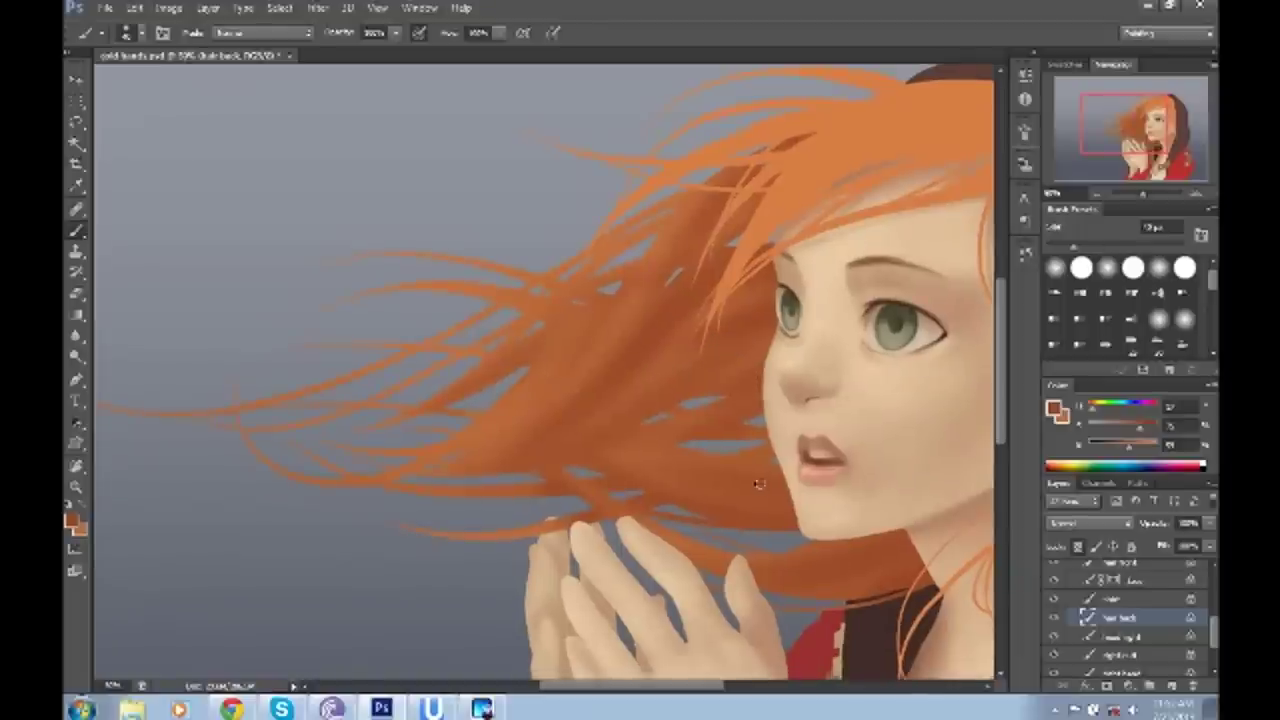
{"action": "left_click_drag", "start_coordinate": [677, 263], "coordinate": [614, 371]}
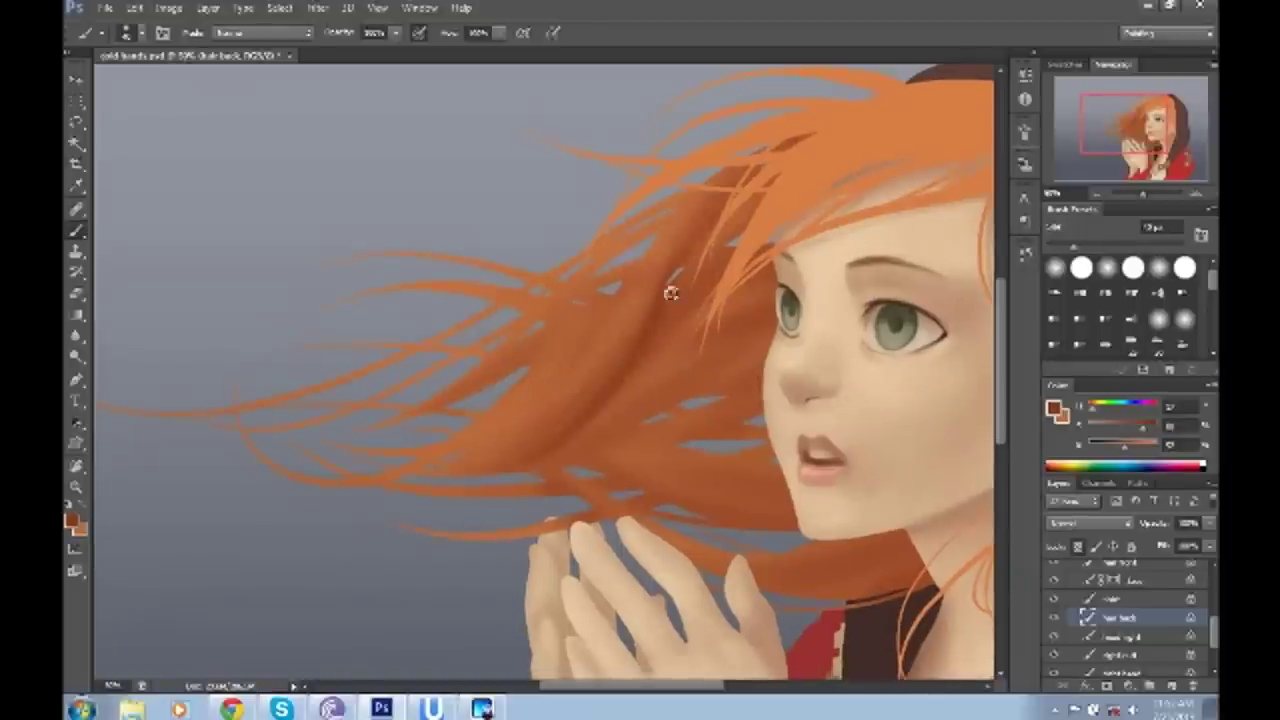
{"action": "mouse_move", "coordinate": [623, 429]}
{"action": "left_mouse_down"}
{"action": "mouse_move", "coordinate": [766, 320]}
{"action": "mouse_move", "coordinate": [690, 375]}
{"action": "left_mouse_up"}
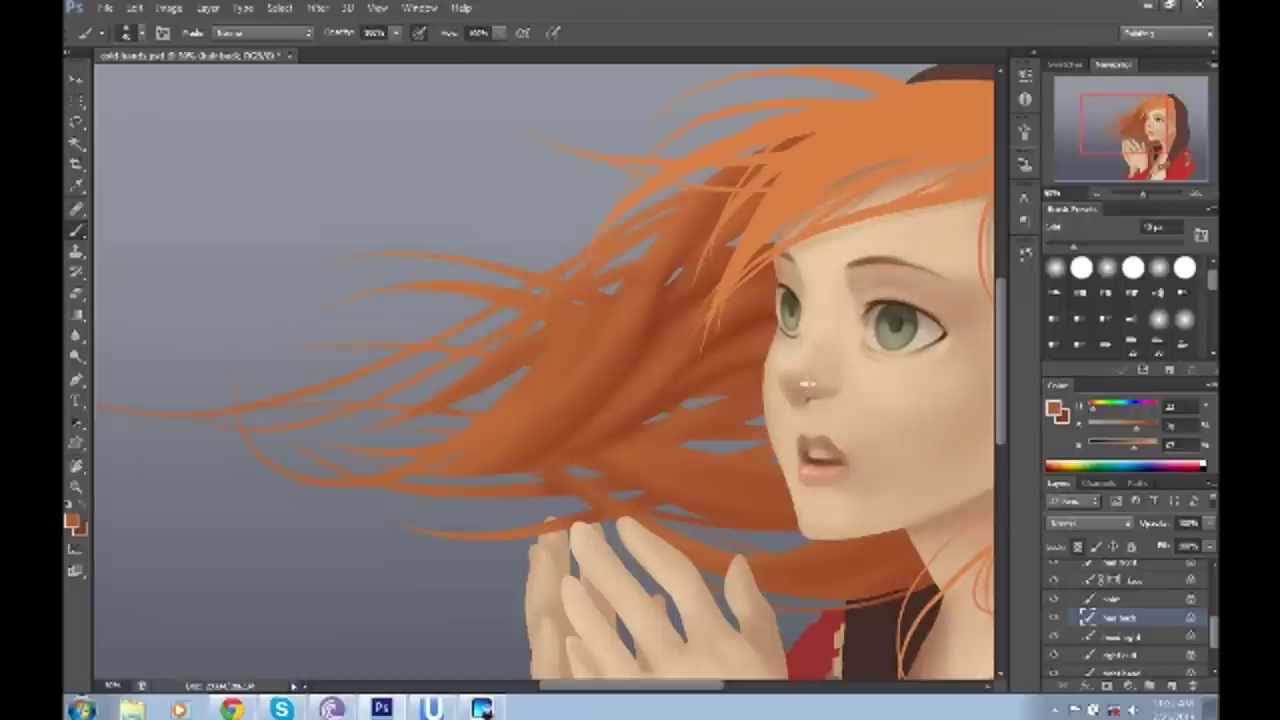
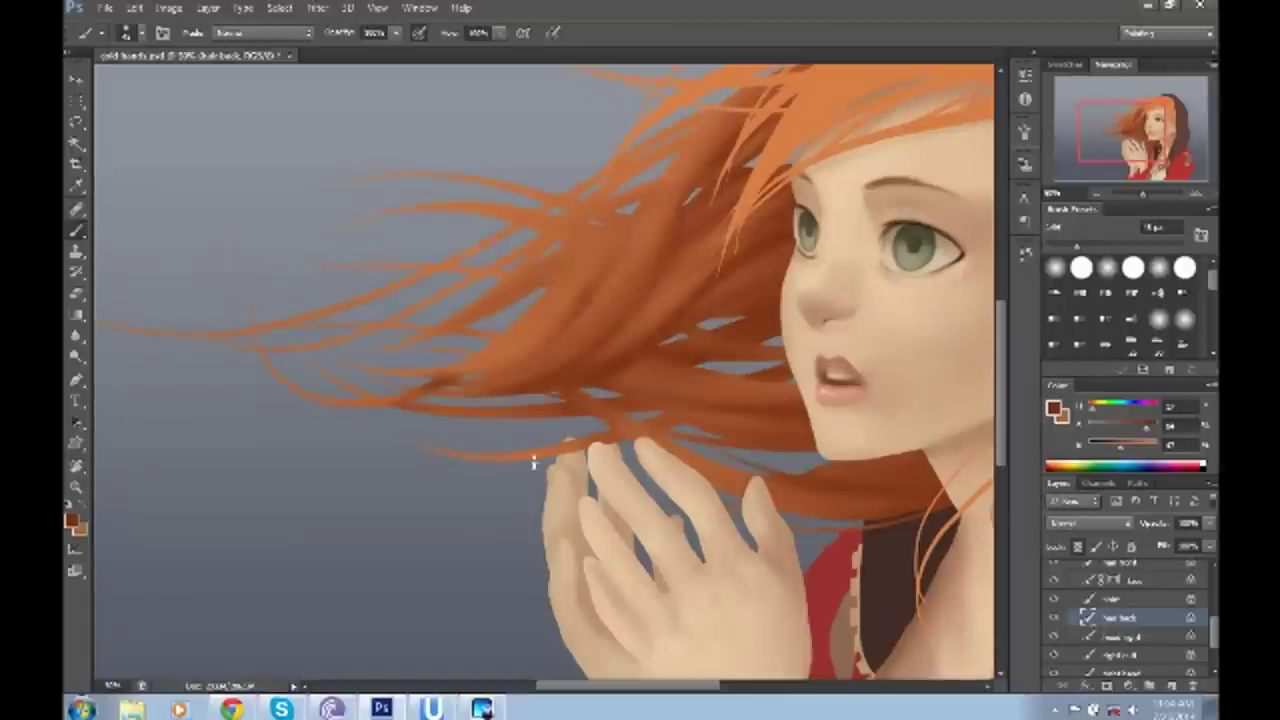
- Darken the lower back-hair strands, paint a new thin strand, and pick a lighter orange
{"action": "left_click_drag", "start_coordinate": [520, 420], "coordinate": [451, 408]}
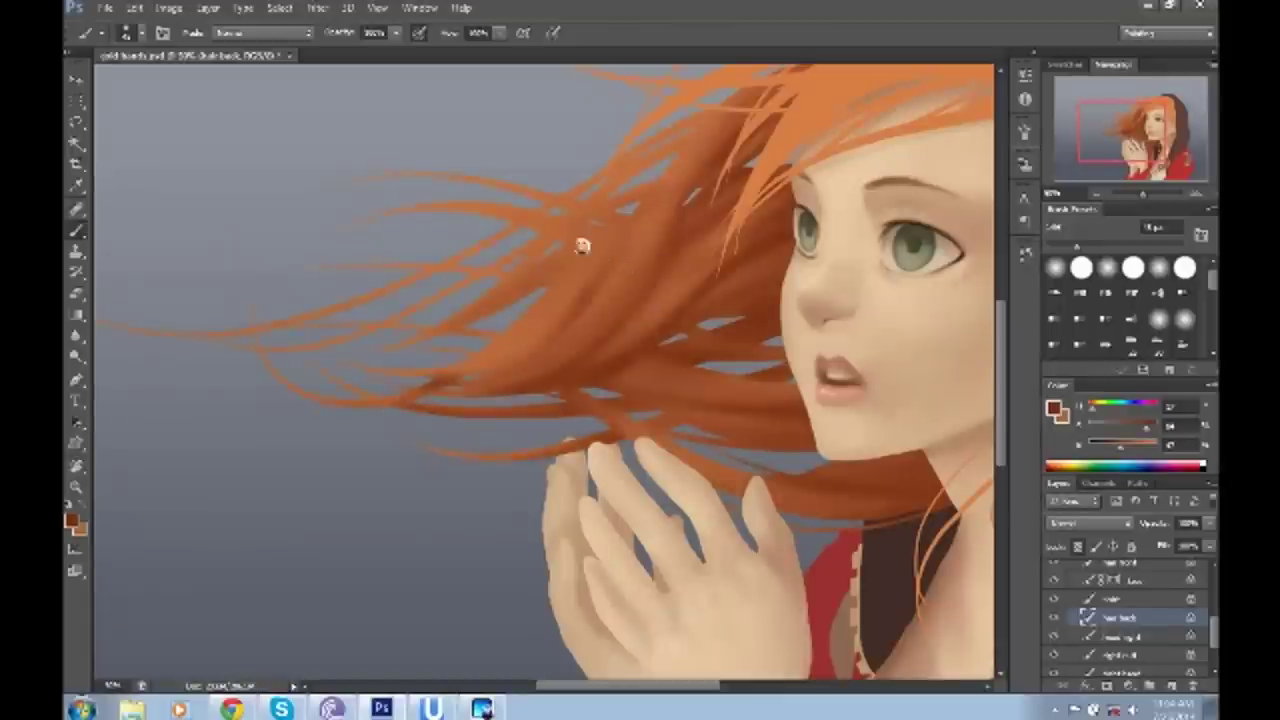
{"action": "left_click_drag", "start_coordinate": [530, 350], "coordinate": [648, 290]}
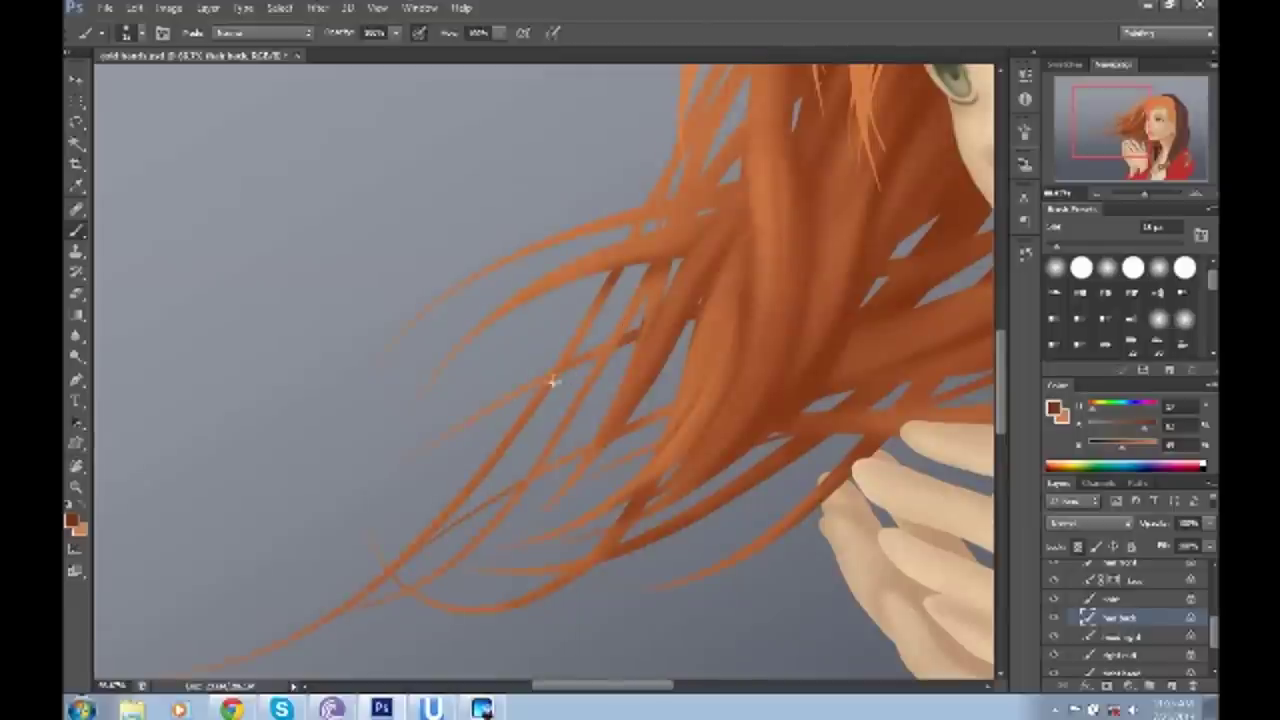
{"action": "left_click_drag", "start_coordinate": [607, 336], "coordinate": [520, 420]}
{"action": "left_click", "coordinate": [679, 371], "text": "alt"}
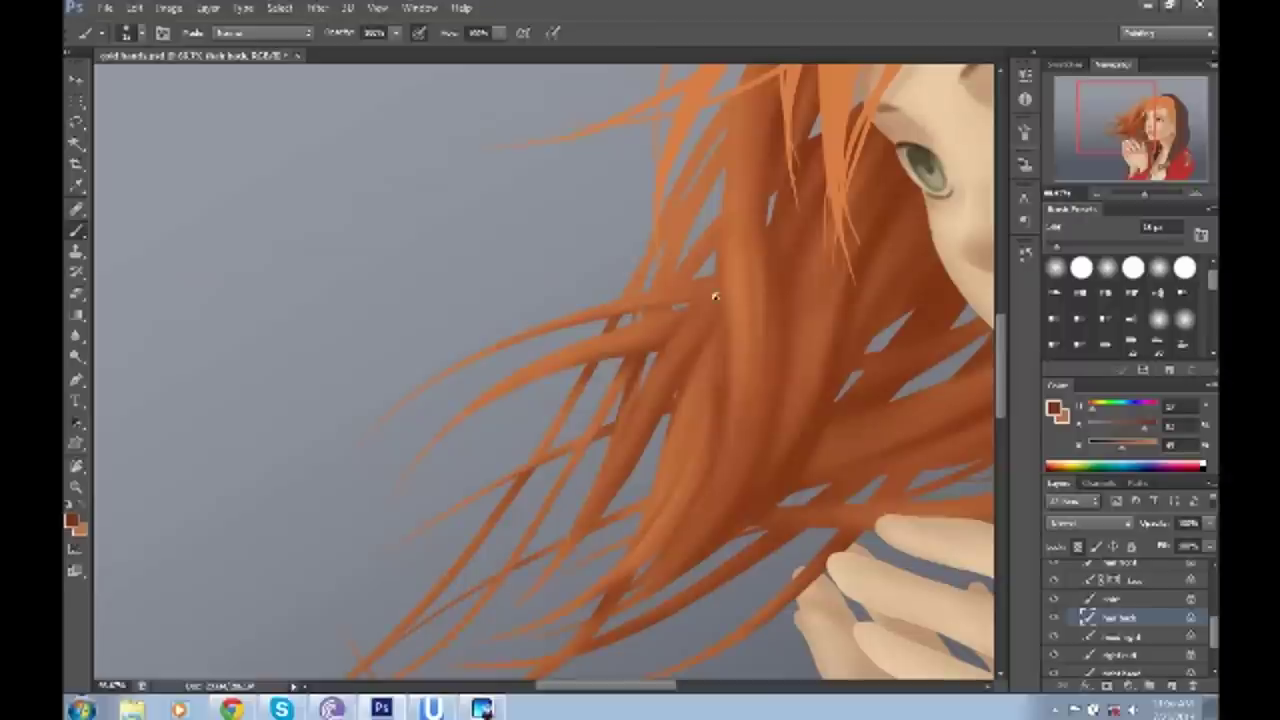
- Shade three more hair strands darker near the face and top, then fit the painting on screen
{"action": "left_click_drag", "start_coordinate": [630, 326], "coordinate": [718, 300]}
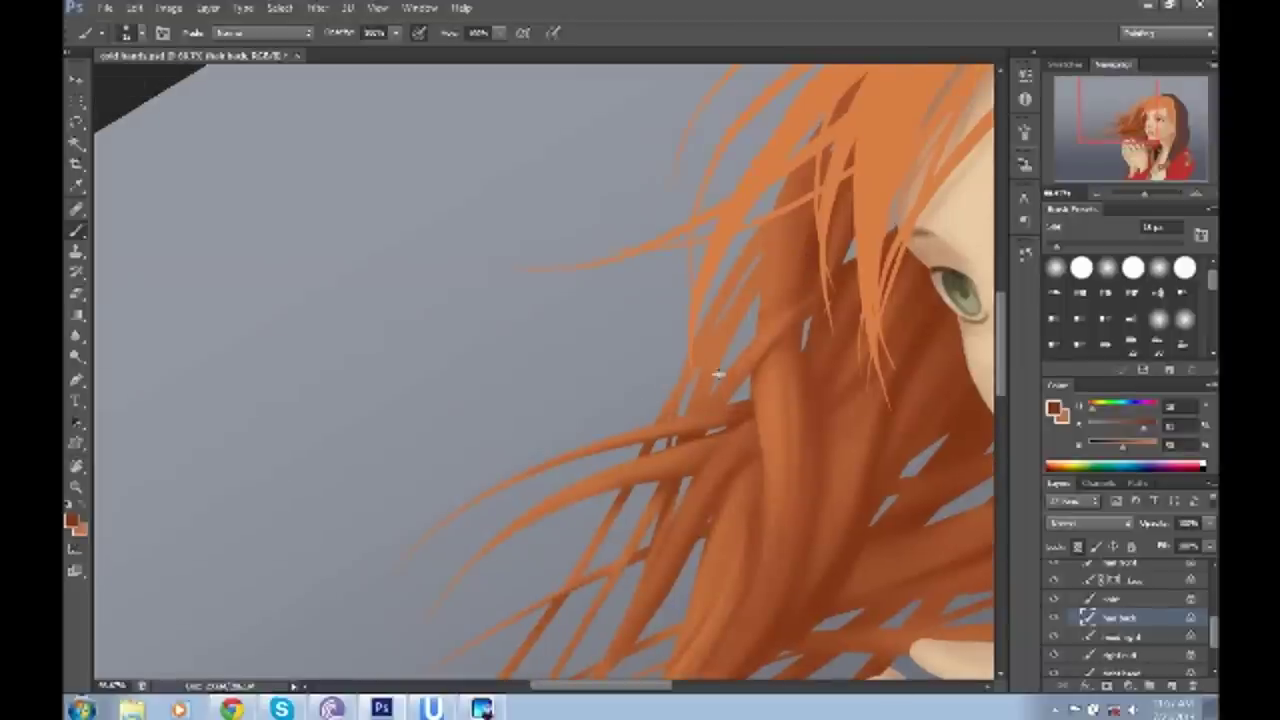
{"action": "left_click_drag", "start_coordinate": [803, 250], "coordinate": [811, 229]}
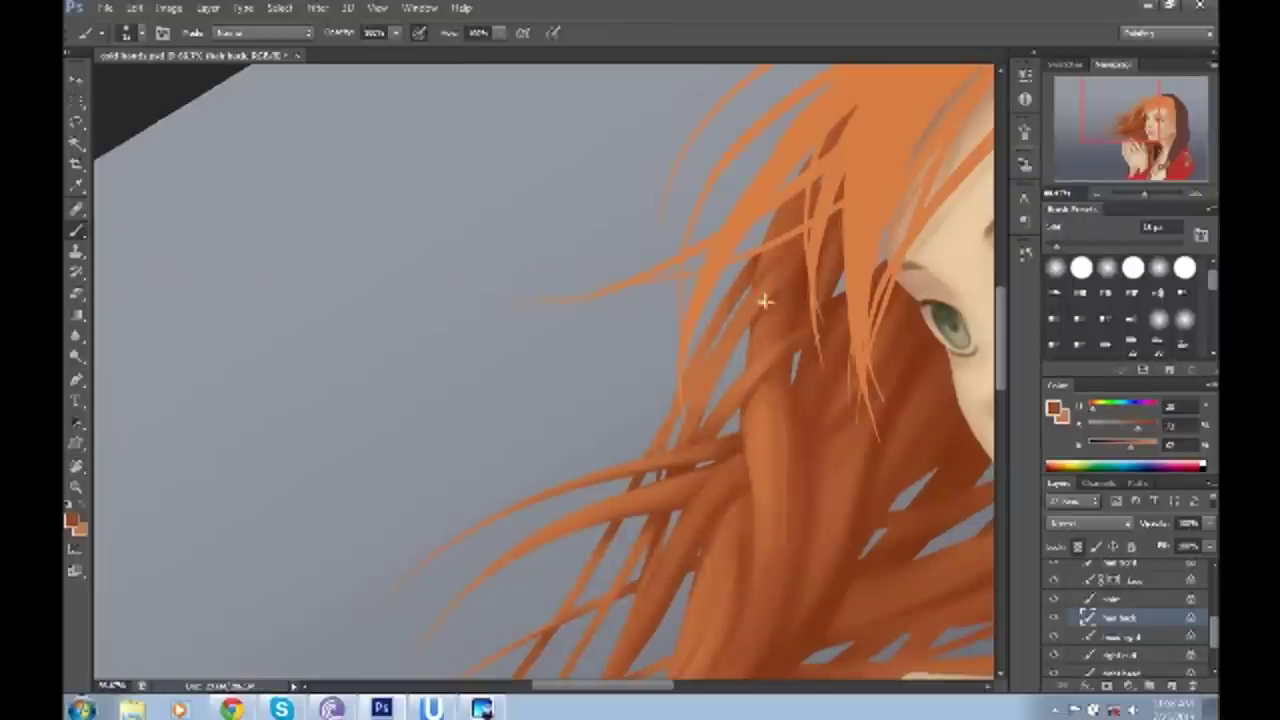
{"action": "left_click_drag", "start_coordinate": [697, 412], "coordinate": [738, 350]}
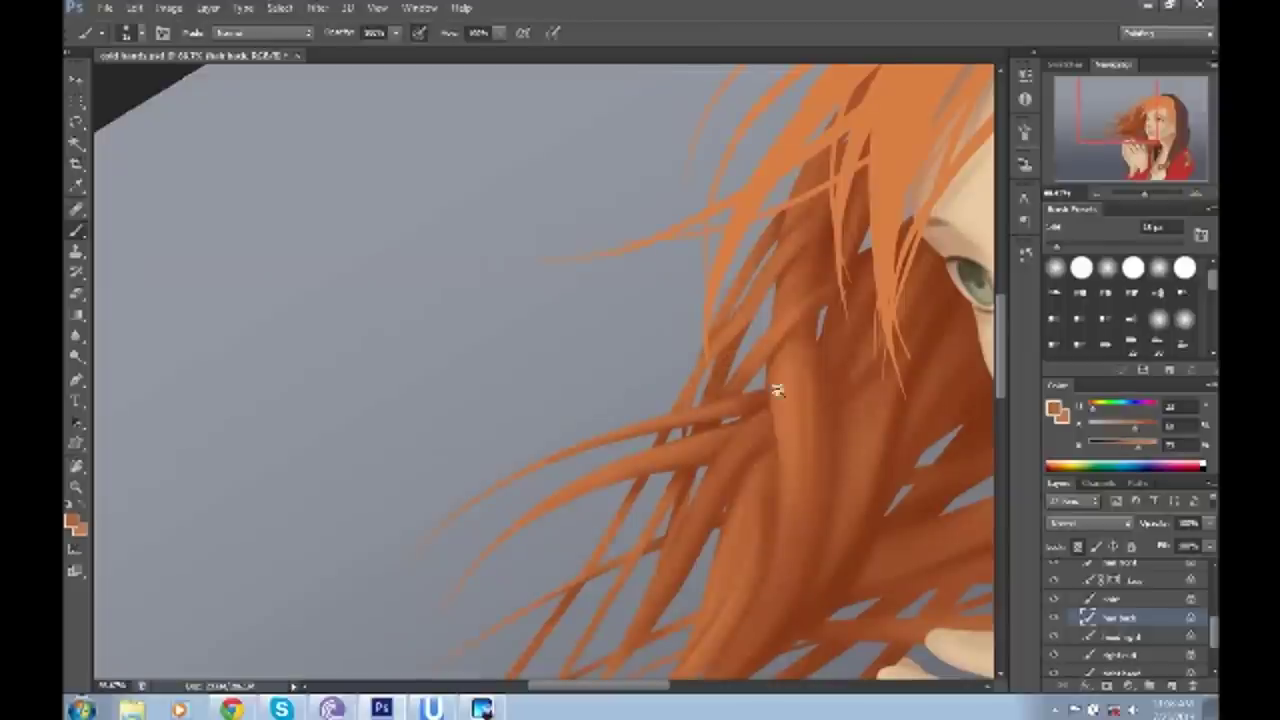
{"action": "key", "text": "ctrl+0"}
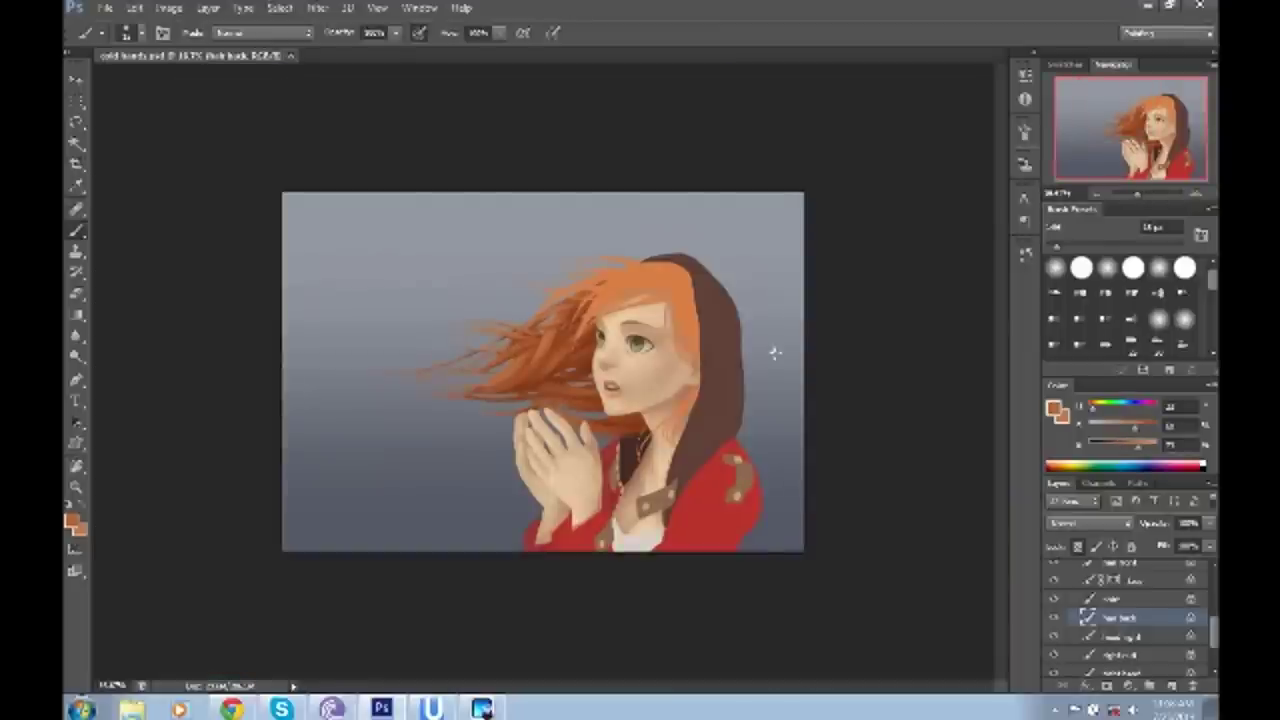
- Zoom in on the hair, sample a darker orange from it, and paint a darker strand
{"action": "key", "text": "z"}
{"action": "left_click", "coordinate": [715, 364]}
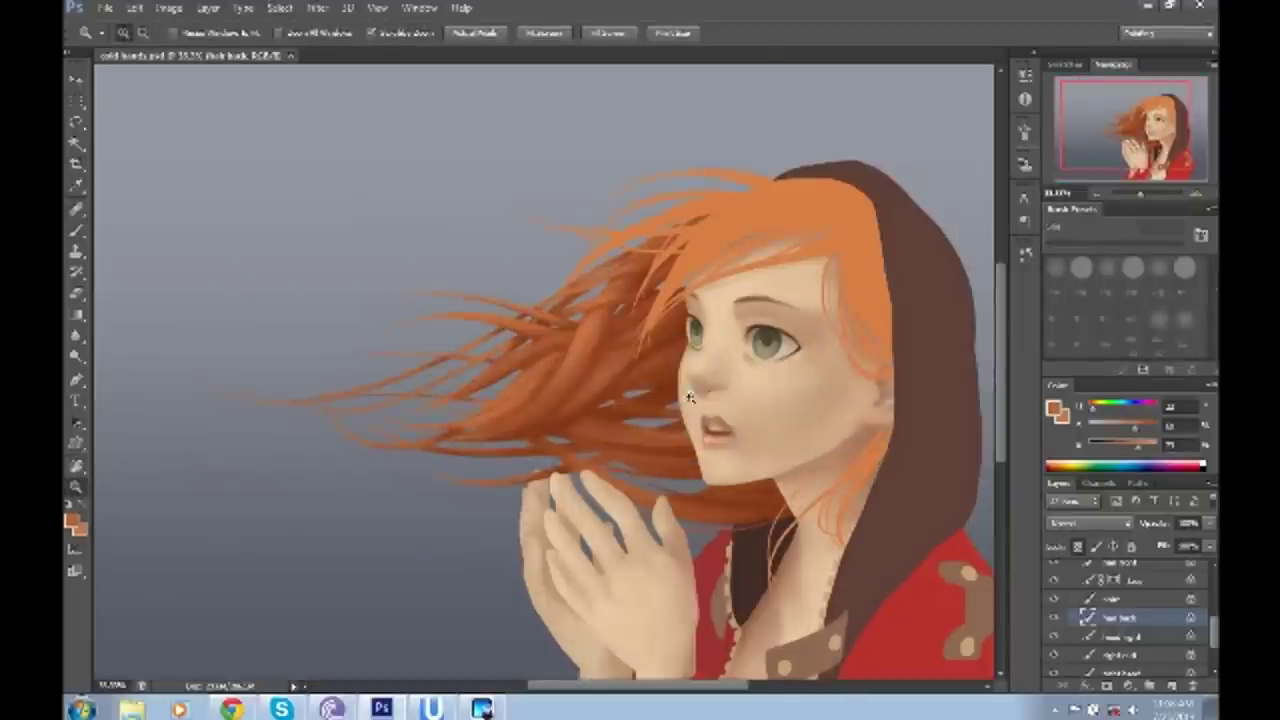
{"action": "key", "text": "ctrl+plus"}
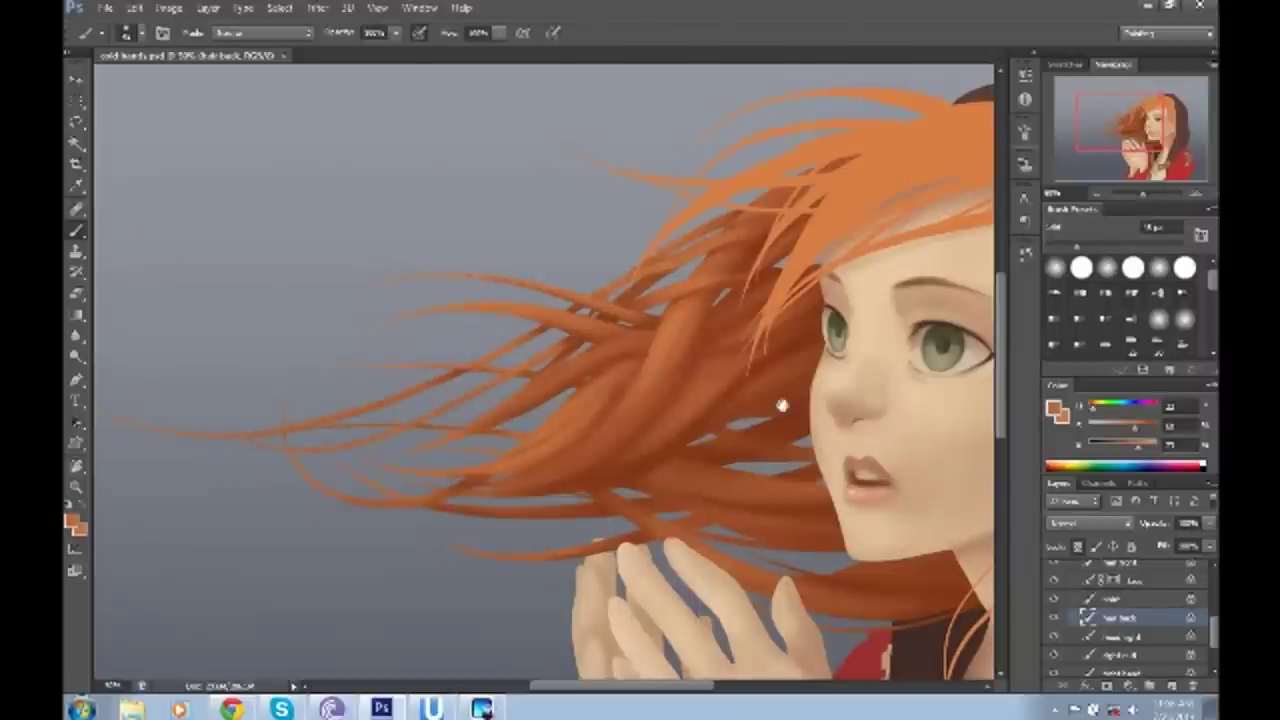
{"action": "key", "text": "b"}
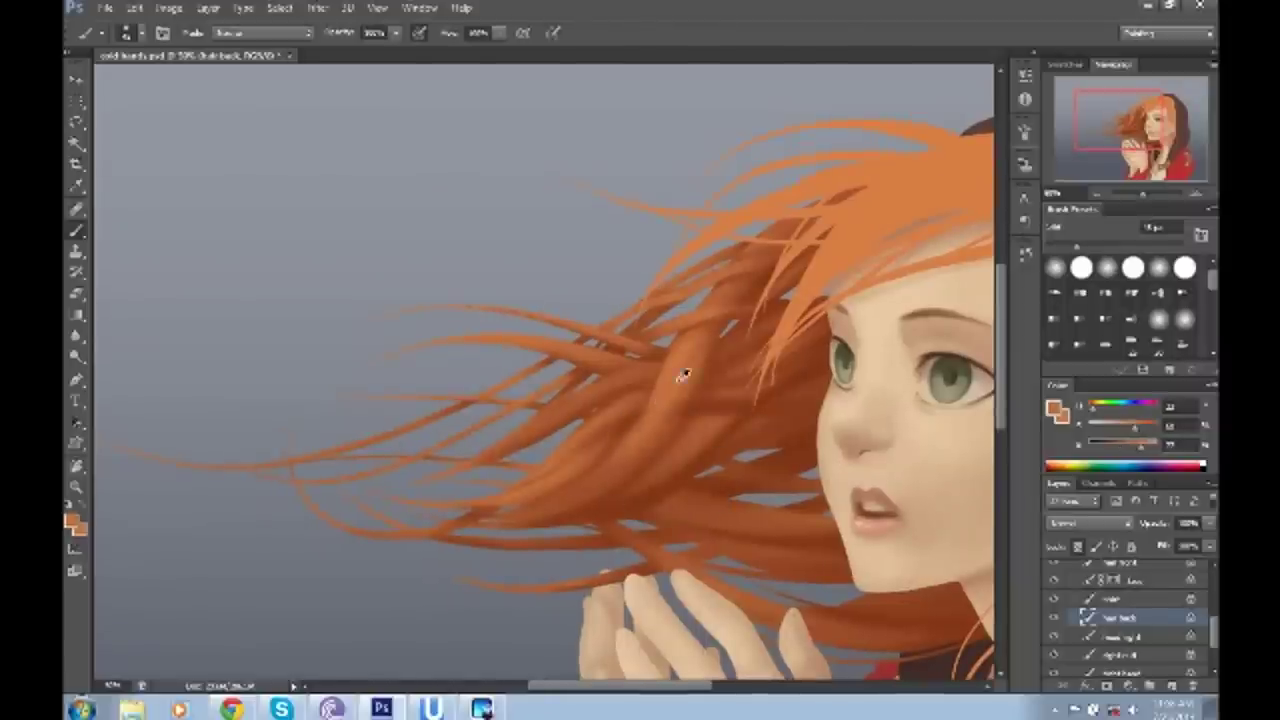
{"action": "left_click", "coordinate": [692, 341], "text": "alt"}
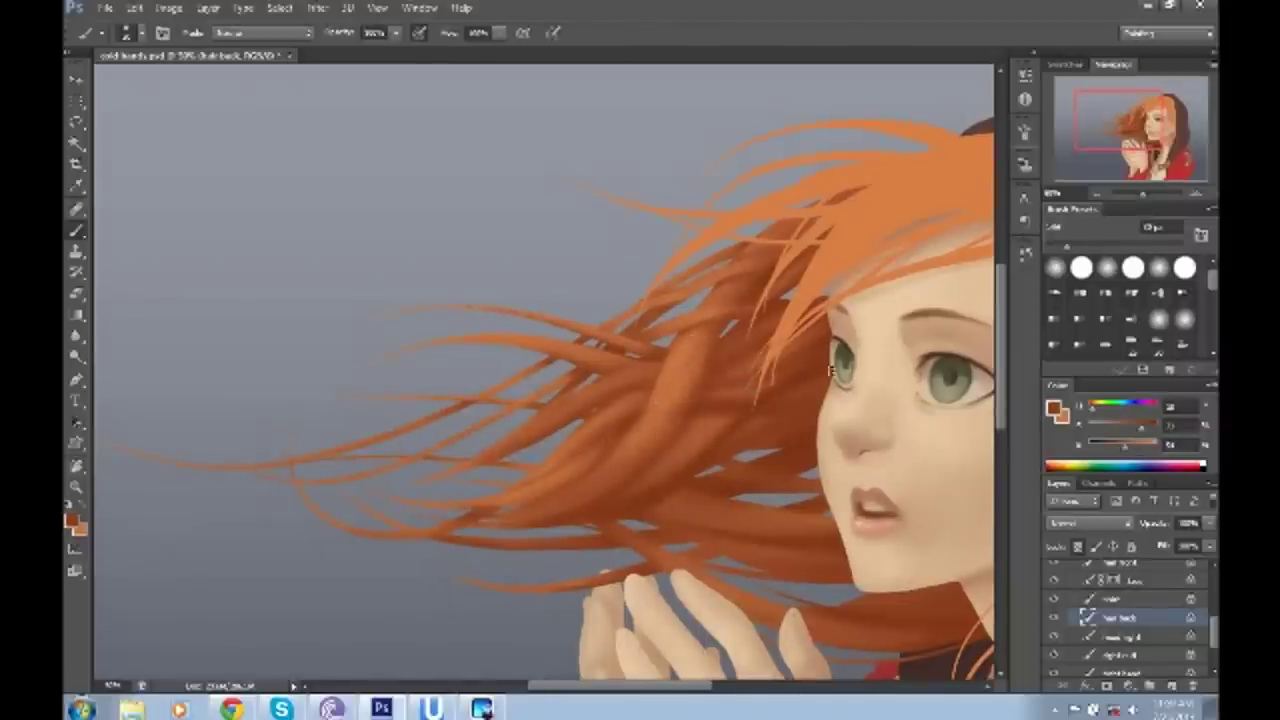
{"action": "left_click", "coordinate": [675, 421], "text": "alt"}
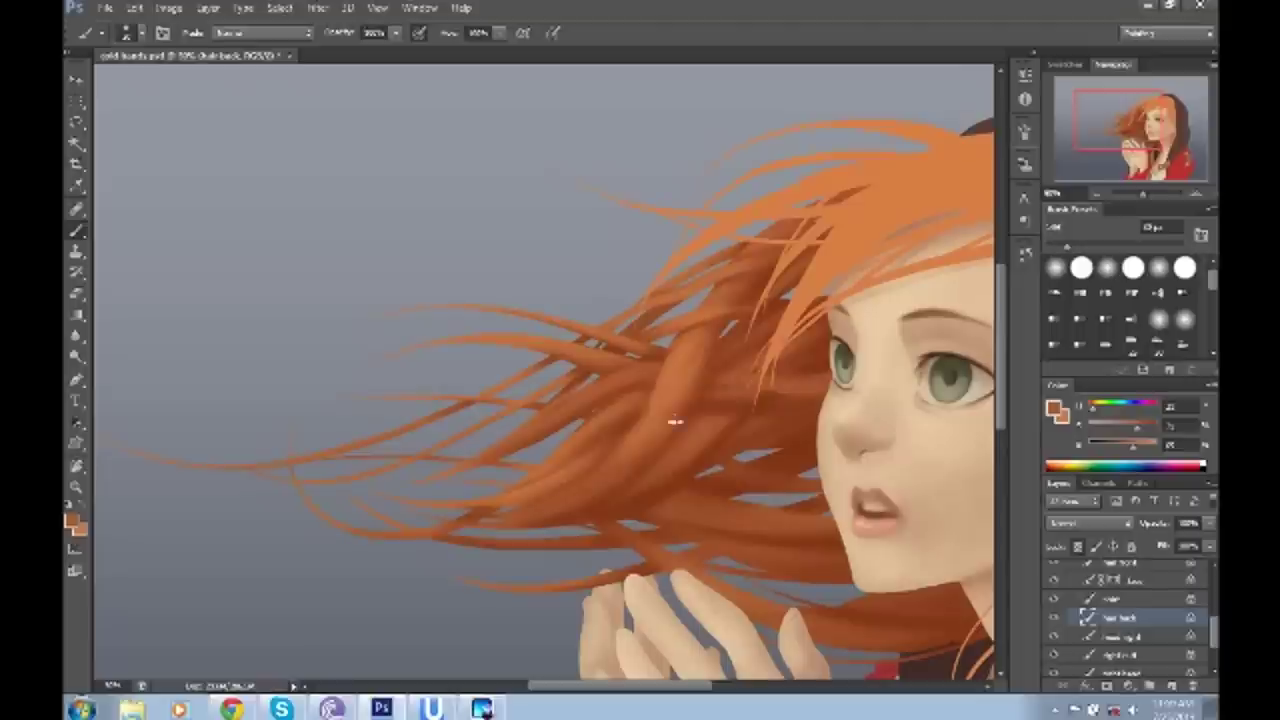
{"action": "left_click", "coordinate": [660, 388], "text": "alt"}
{"action": "left_click_drag", "start_coordinate": [686, 346], "coordinate": [661, 444]}
- Sample a darker brown from the hair and darken the patch beside the face
{"action": "left_click", "coordinate": [663, 345], "text": "alt"}
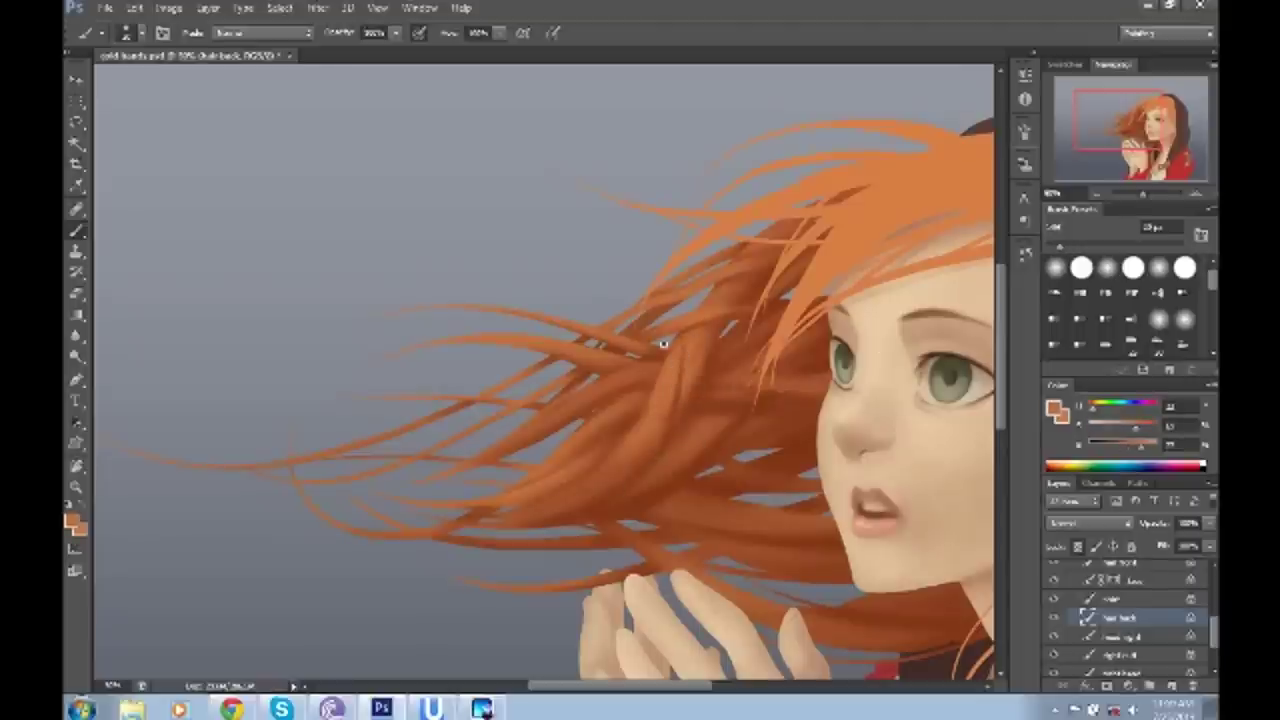
{"action": "scroll", "coordinate": [653, 370], "scroll_direction": "down", "scroll_amount": 3}
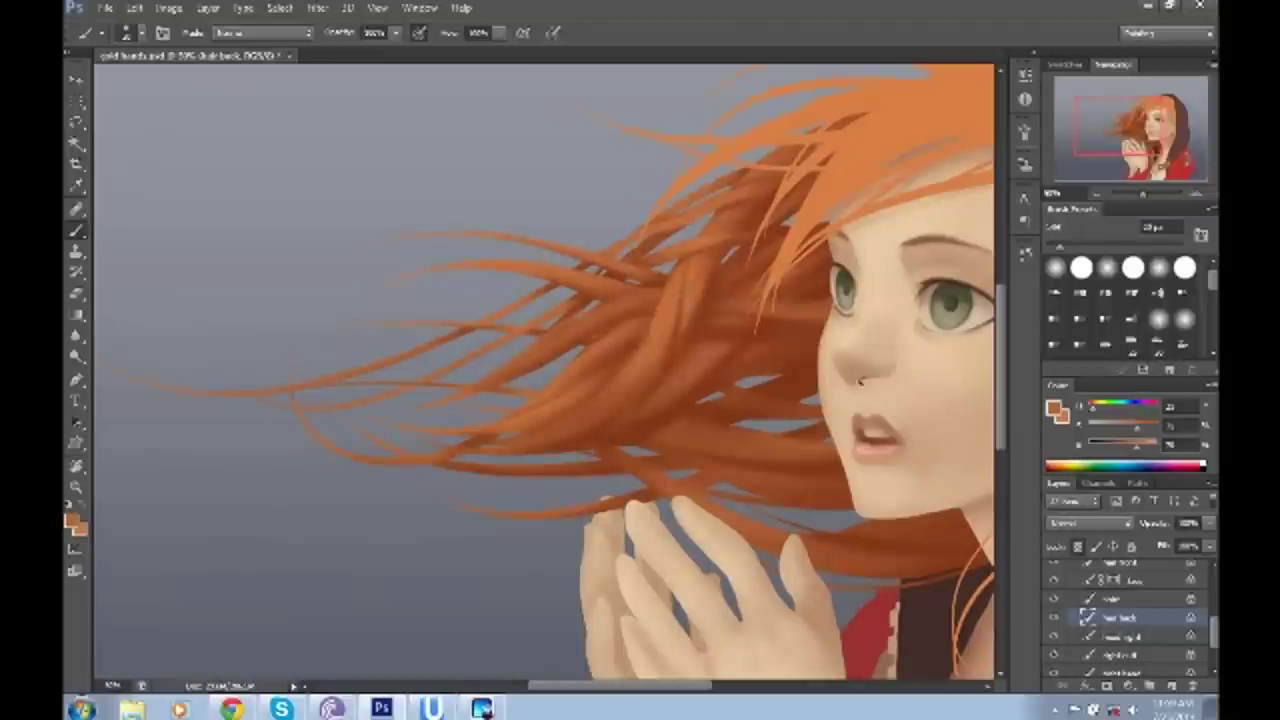
{"action": "left_click", "coordinate": [640, 414], "text": "alt"}
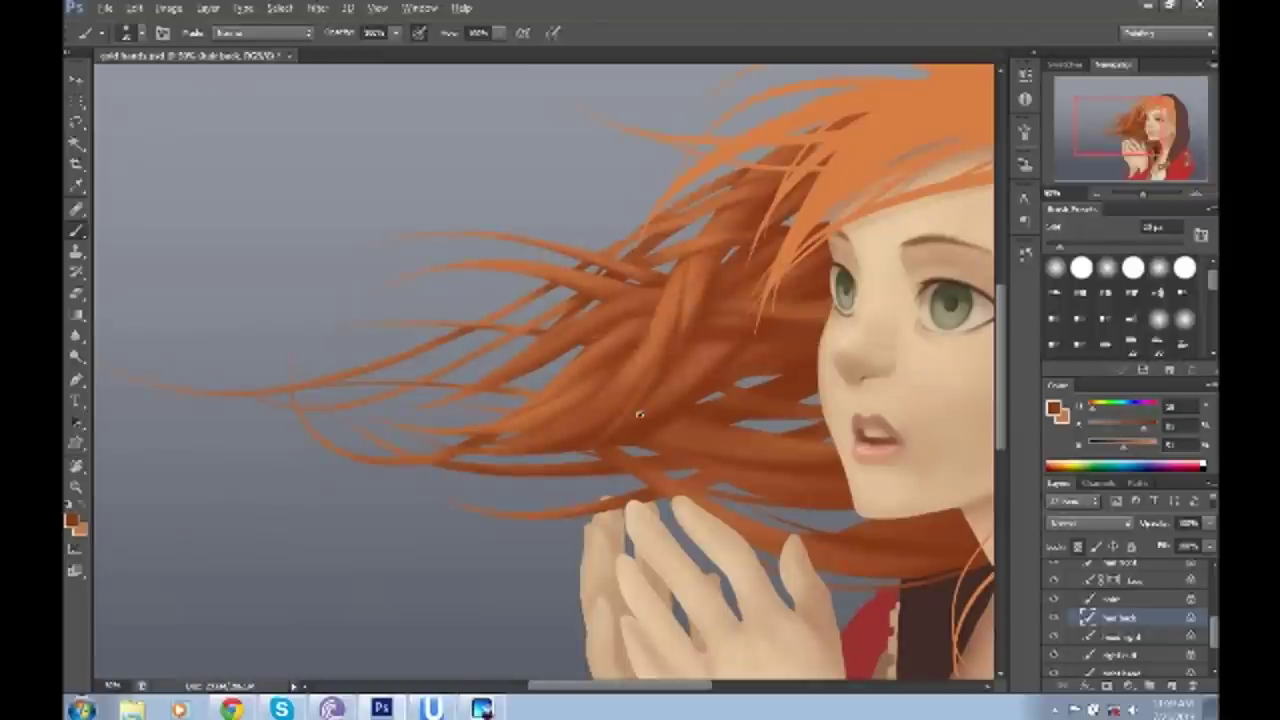
{"action": "left_click_drag", "start_coordinate": [930, 335], "coordinate": [850, 420]}
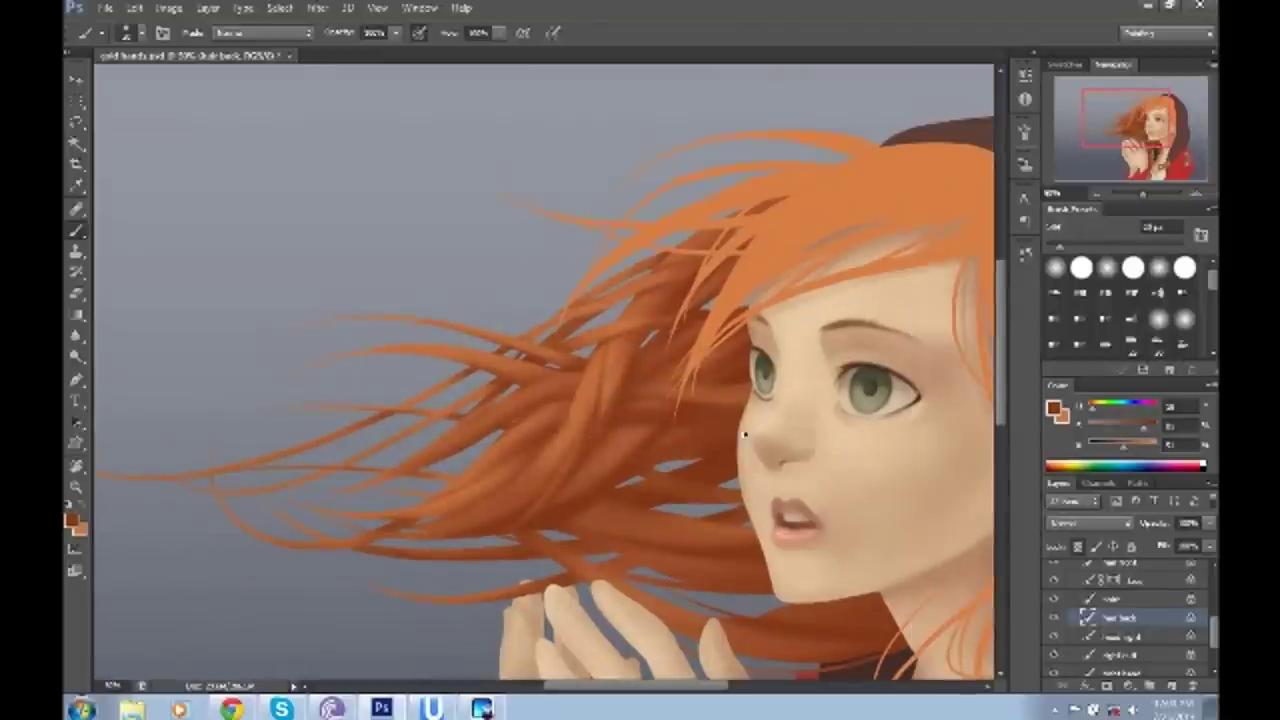
{"action": "mouse_move", "coordinate": [711, 431]}
{"action": "left_mouse_down"}
{"action": "mouse_move", "coordinate": [756, 406]}
{"action": "mouse_move", "coordinate": [800, 405]}
{"action": "left_mouse_up"}
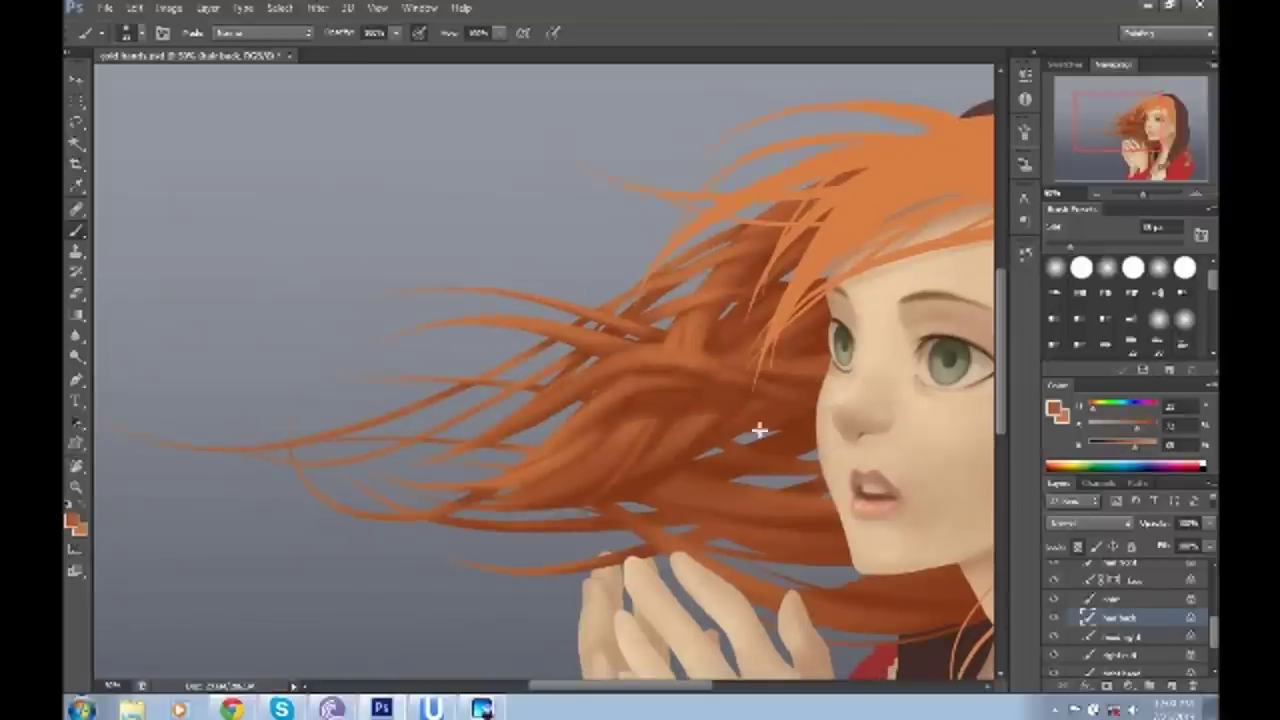
{"action": "left_click", "coordinate": [700, 430], "text": "alt"}
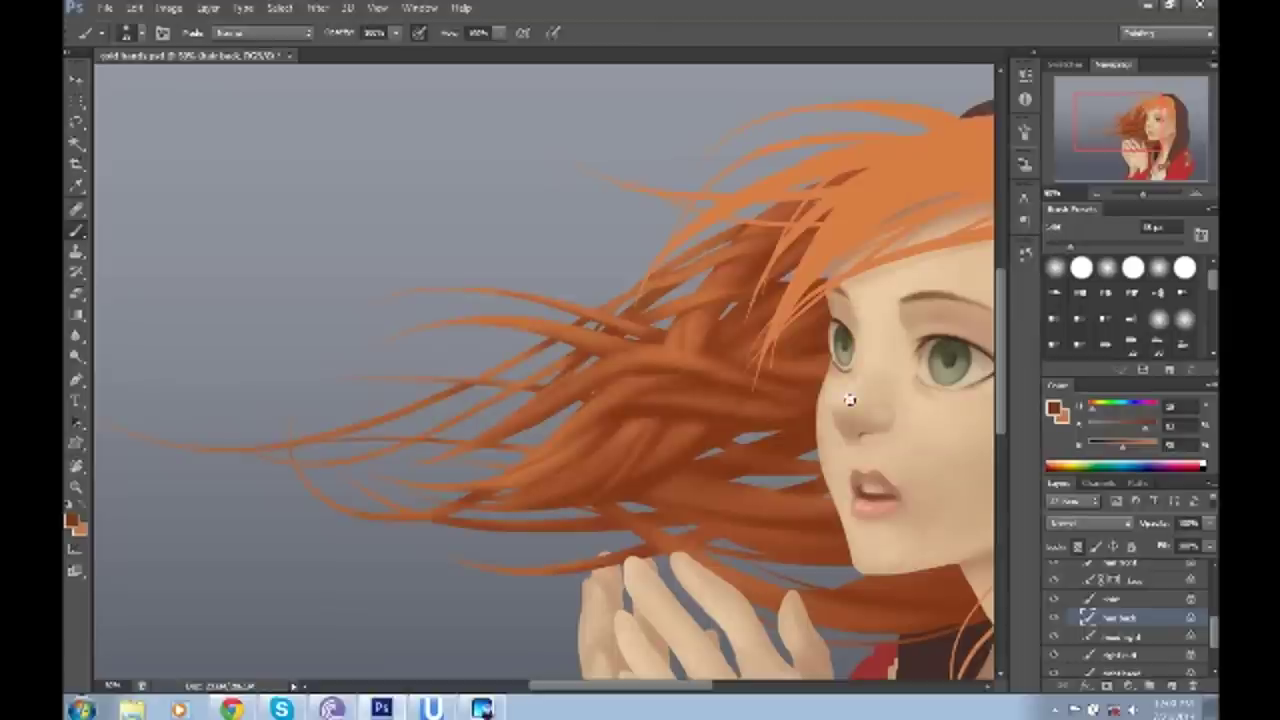
{"action": "left_click_drag", "start_coordinate": [716, 318], "coordinate": [628, 320]}
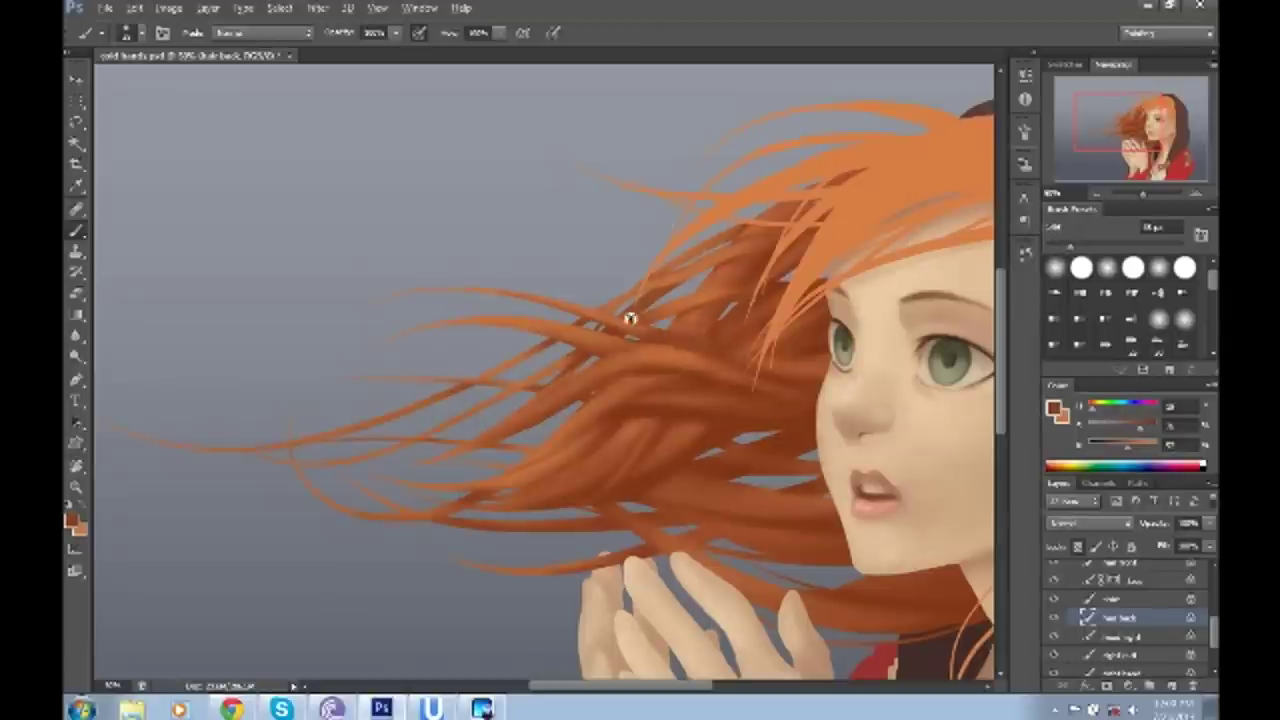
{"action": "mouse_move", "coordinate": [838, 576]}
{"action": "left_mouse_down"}
{"action": "mouse_move", "coordinate": [825, 600]}
{"action": "mouse_move", "coordinate": [681, 507]}
{"action": "left_mouse_up"}
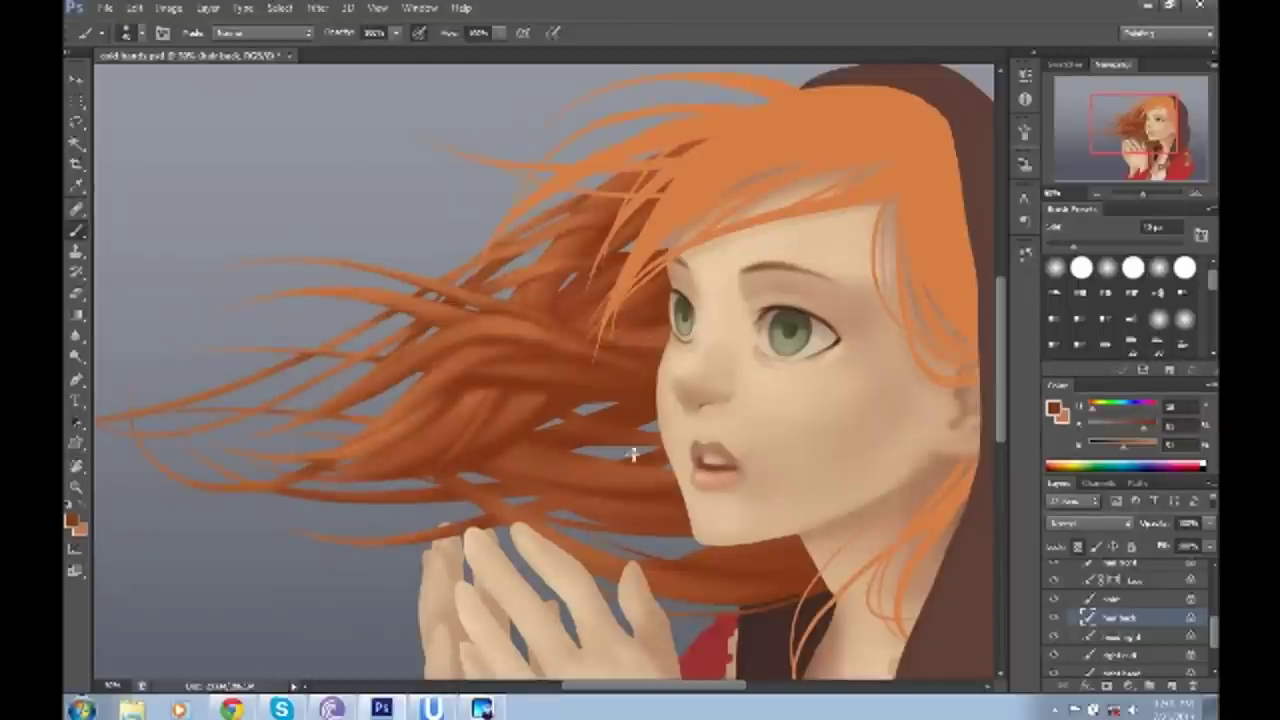
{"action": "left_click_drag", "start_coordinate": [552, 481], "coordinate": [720, 347]}
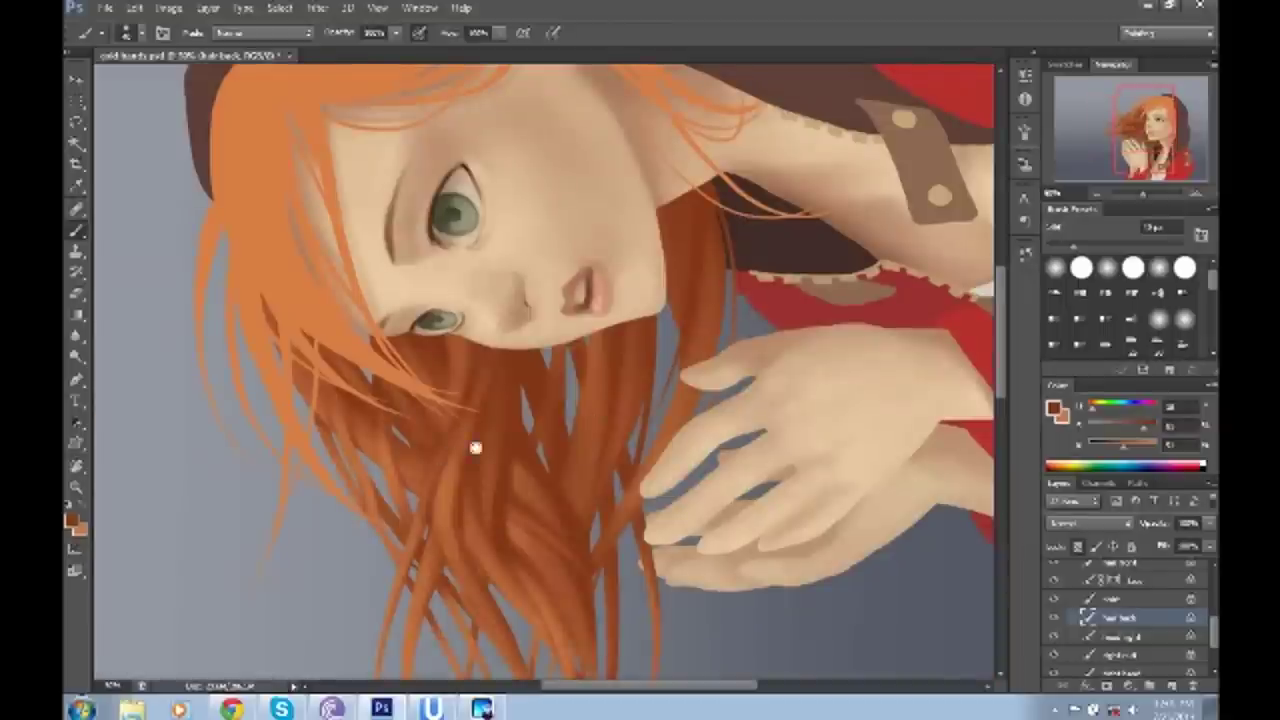
{"action": "left_click_drag", "start_coordinate": [475, 447], "coordinate": [686, 371]}
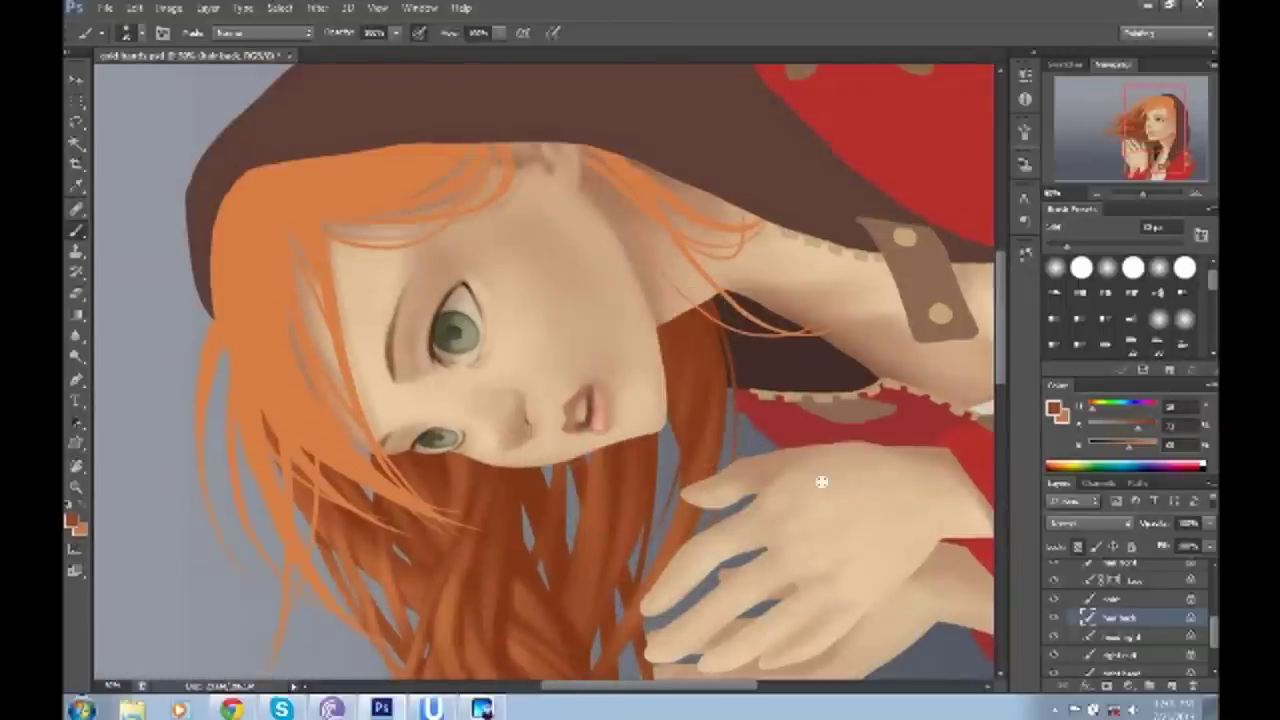
{"action": "left_click_drag", "start_coordinate": [416, 420], "coordinate": [577, 447]}
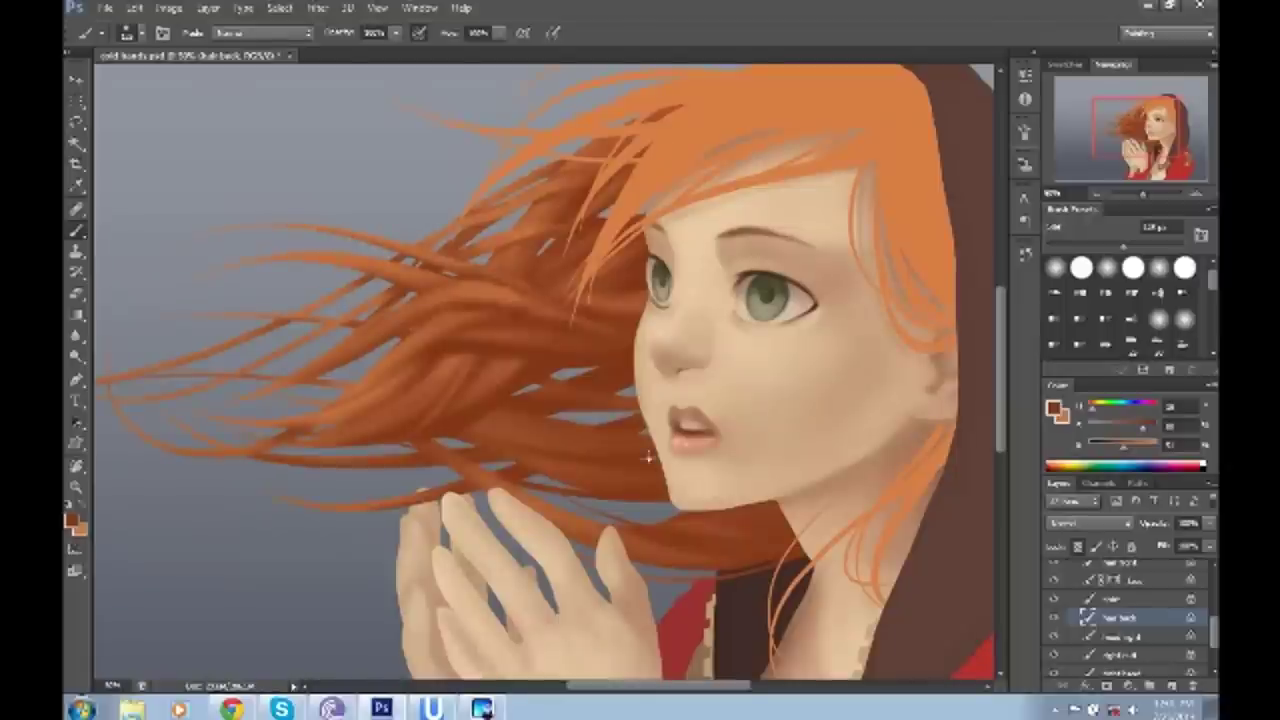
{"action": "left_click_drag", "start_coordinate": [704, 494], "coordinate": [464, 397]}
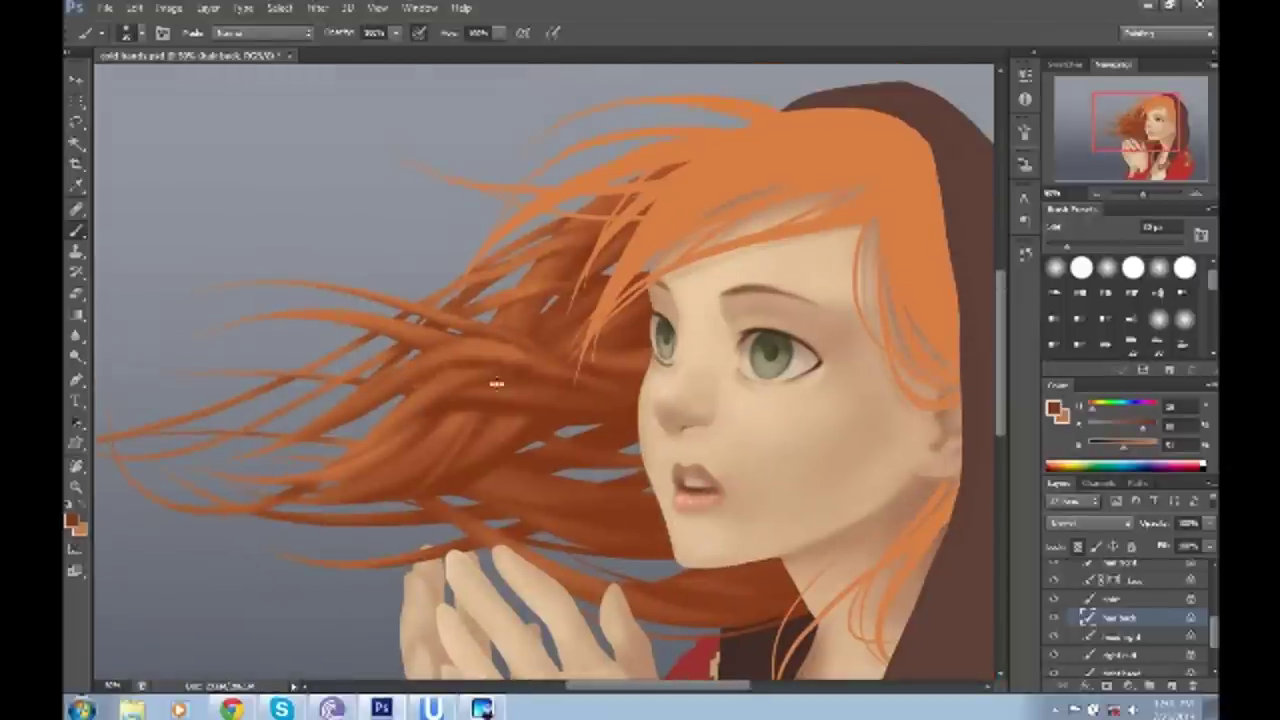
{"action": "left_click", "coordinate": [428, 417], "text": "alt"}
{"action": "left_click", "coordinate": [477, 396], "text": "alt"}
{"action": "left_click", "coordinate": [598, 396], "text": "alt"}
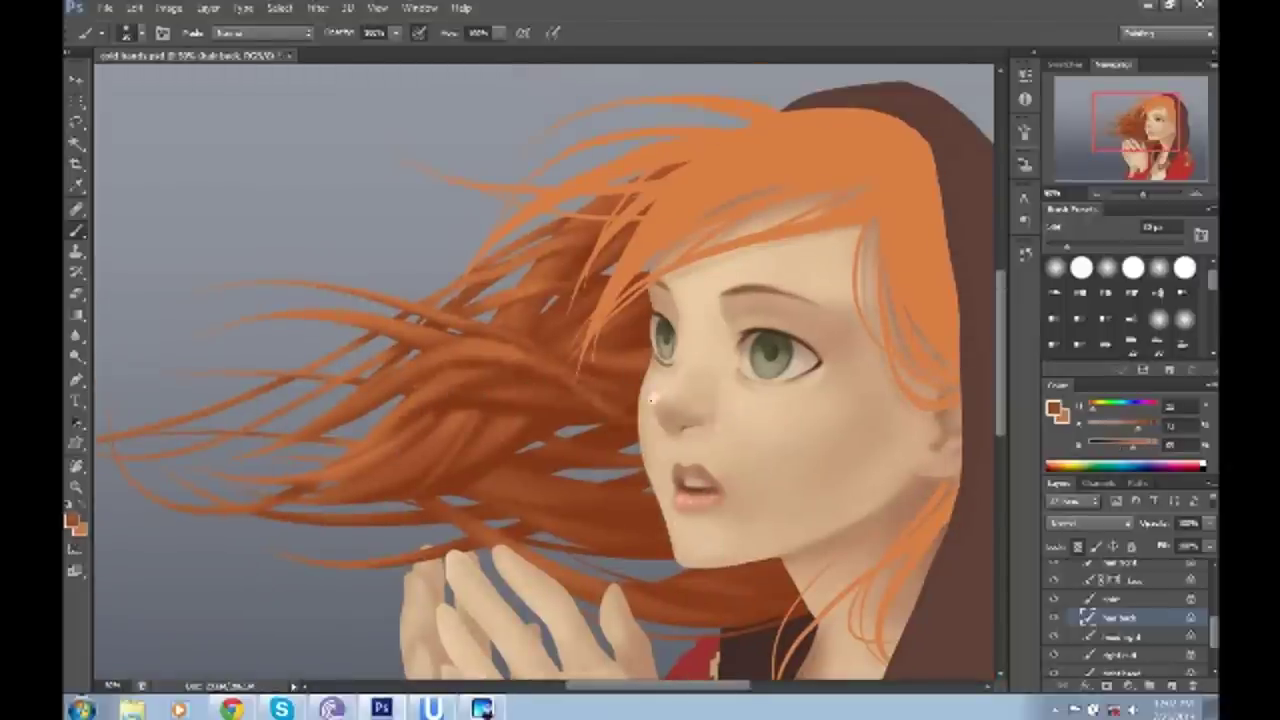
{"action": "left_click_drag", "start_coordinate": [730, 344], "coordinate": [718, 330]}
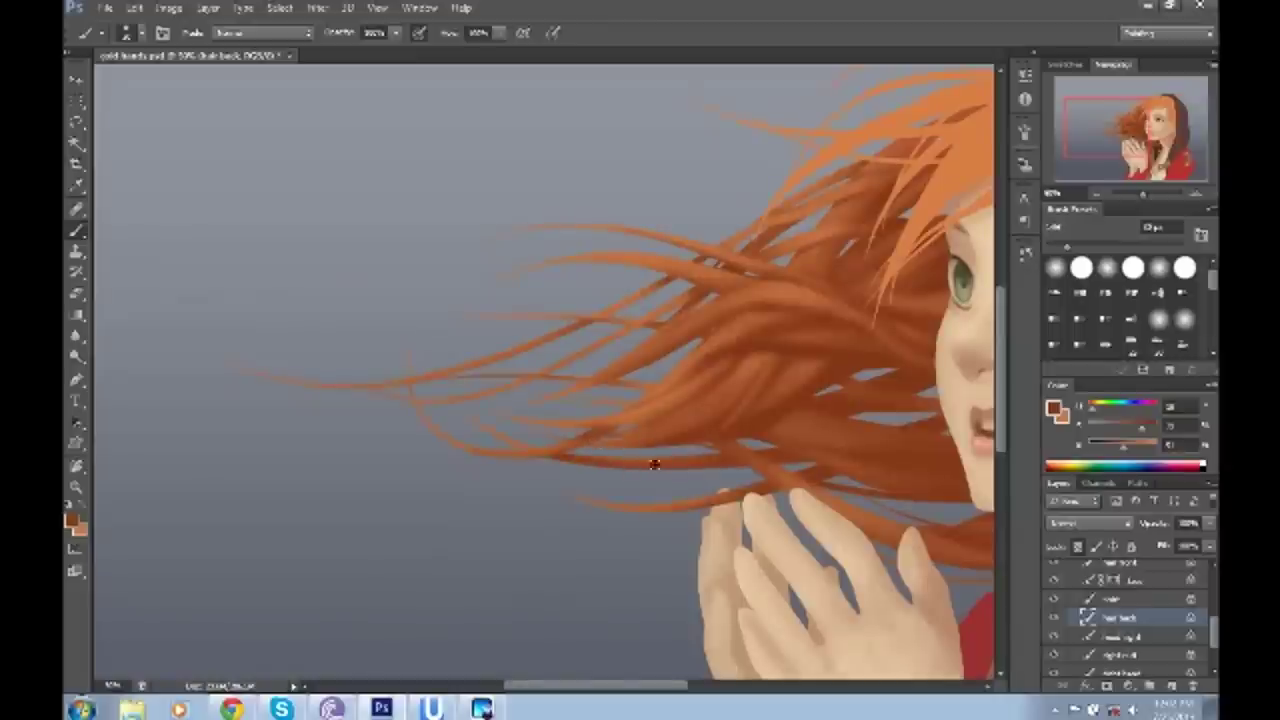
{"action": "key", "text": "ctrl+plus"}
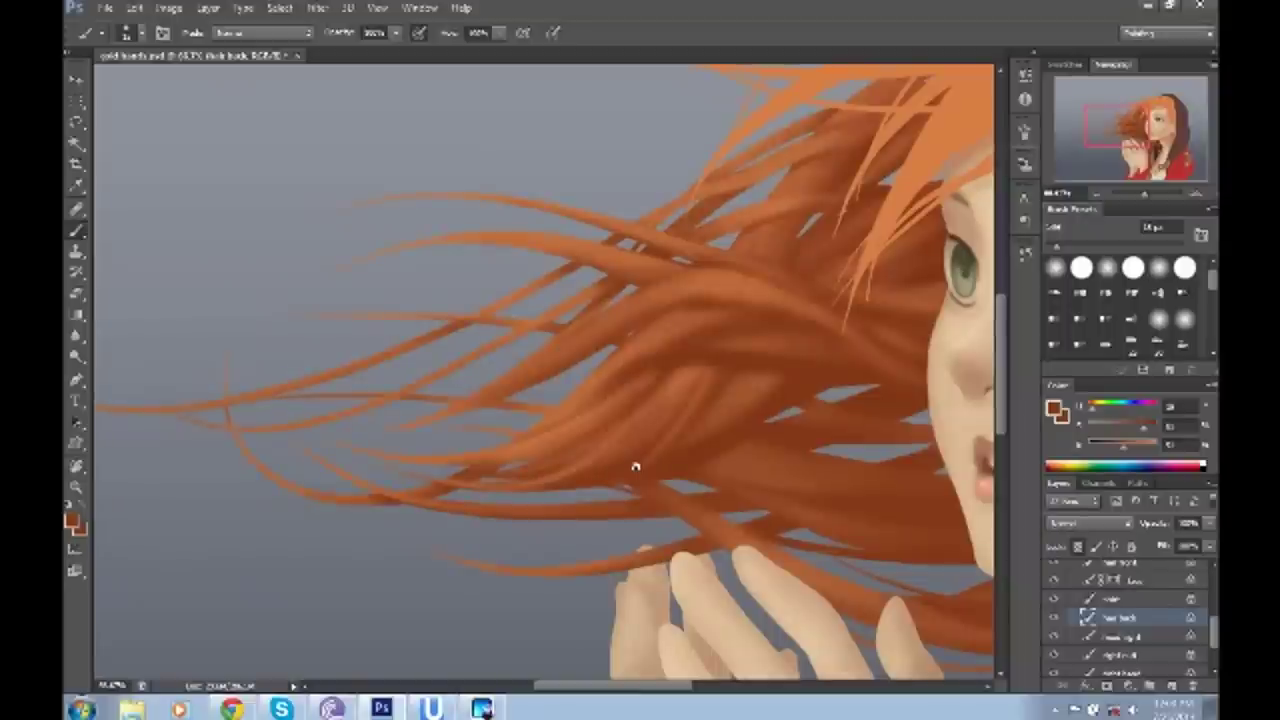
{"action": "left_click", "coordinate": [520, 372], "text": "alt"}
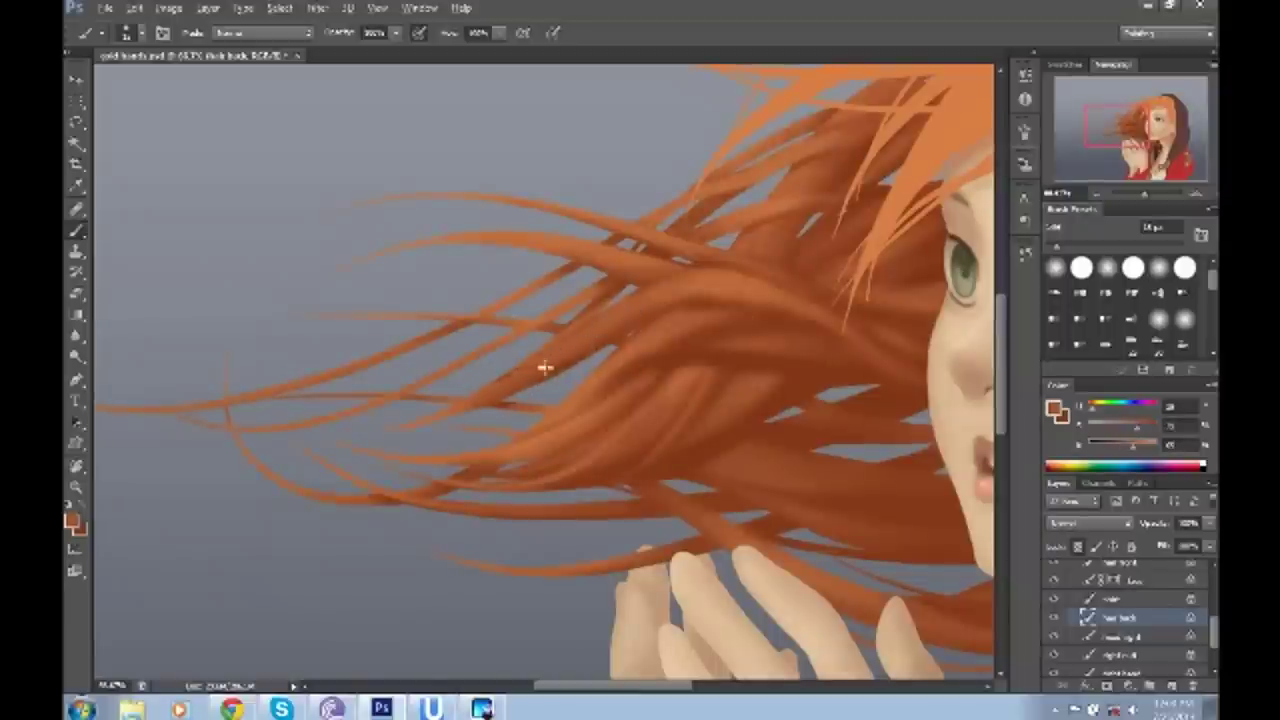
{"action": "left_click", "coordinate": [585, 337], "text": "alt"}
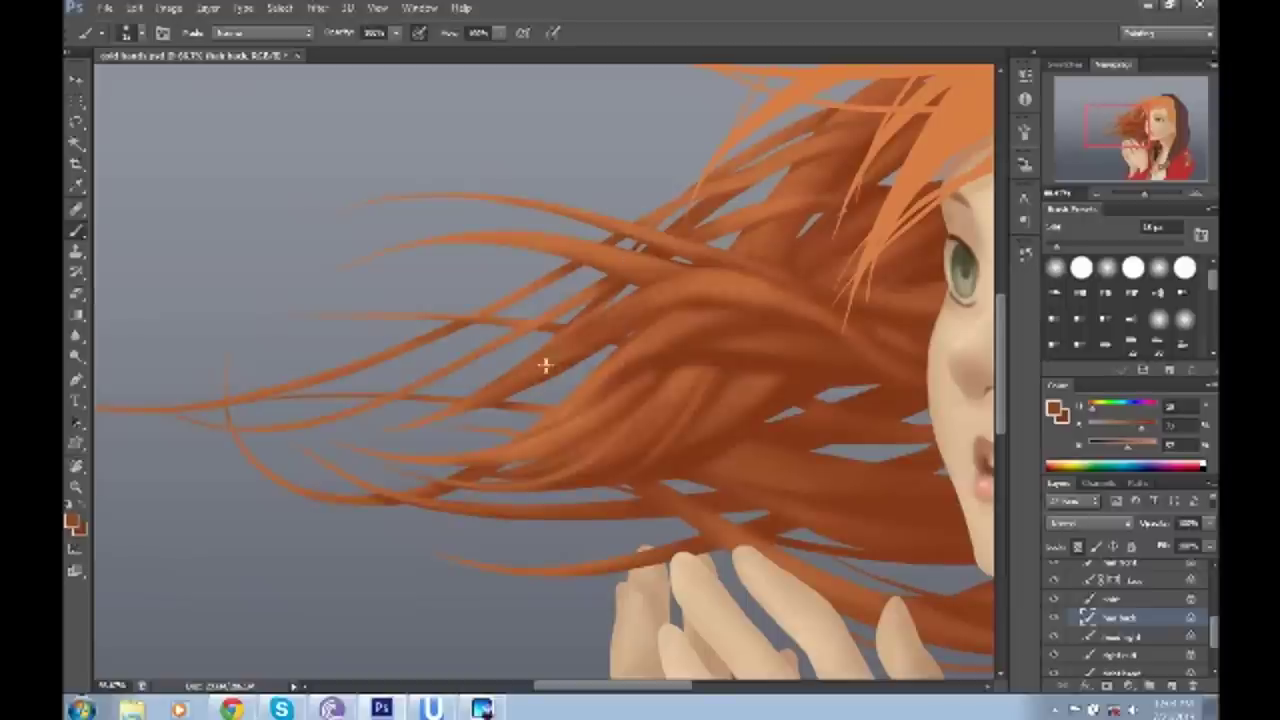
{"action": "left_click", "coordinate": [440, 421], "text": "alt"}
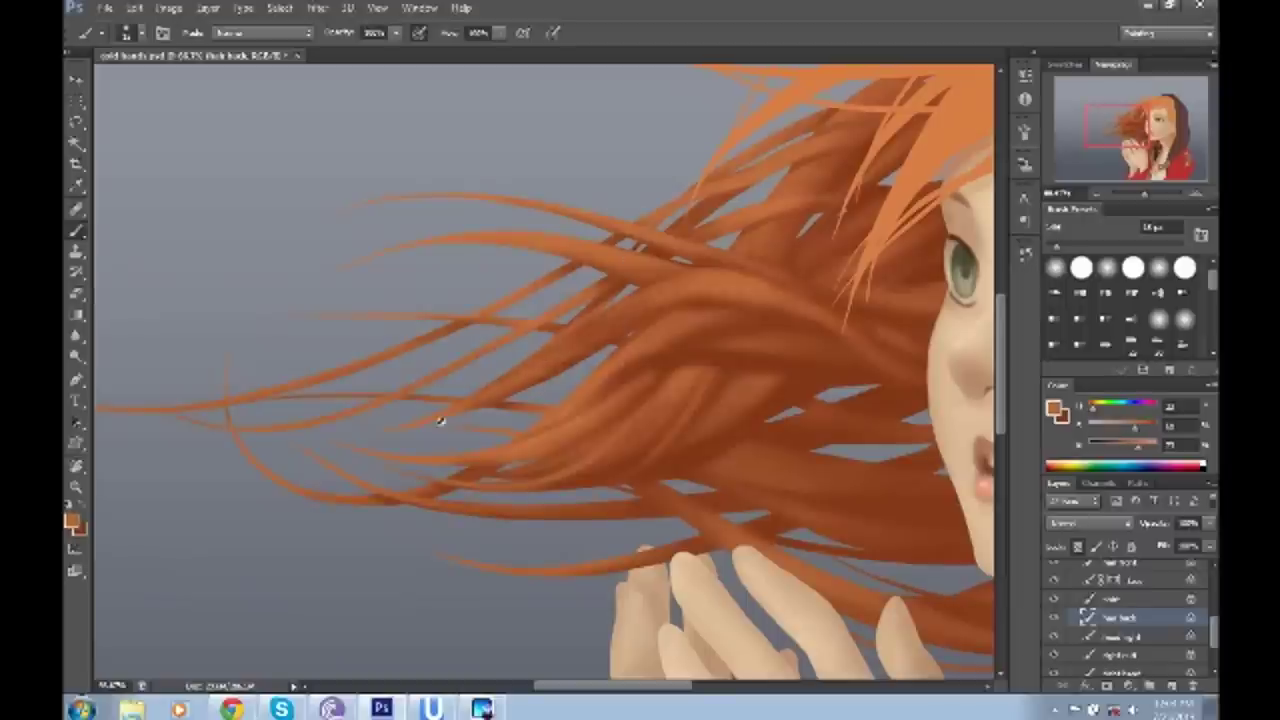
{"action": "left_click_drag", "start_coordinate": [815, 368], "coordinate": [755, 438]}
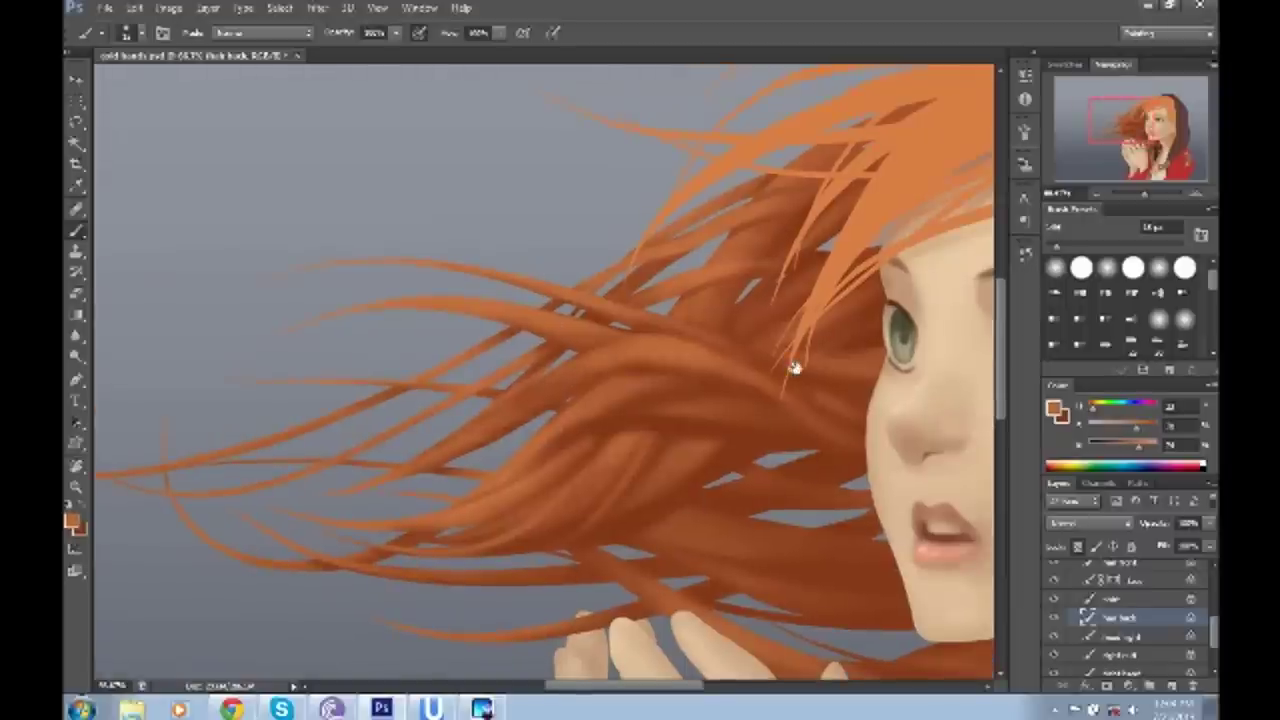
{"action": "key", "text": "z"}
{"action": "left_click", "coordinate": [782, 362], "text": "alt"}
{"action": "key", "text": "ctrl+1"}
{"action": "key", "text": "b"}
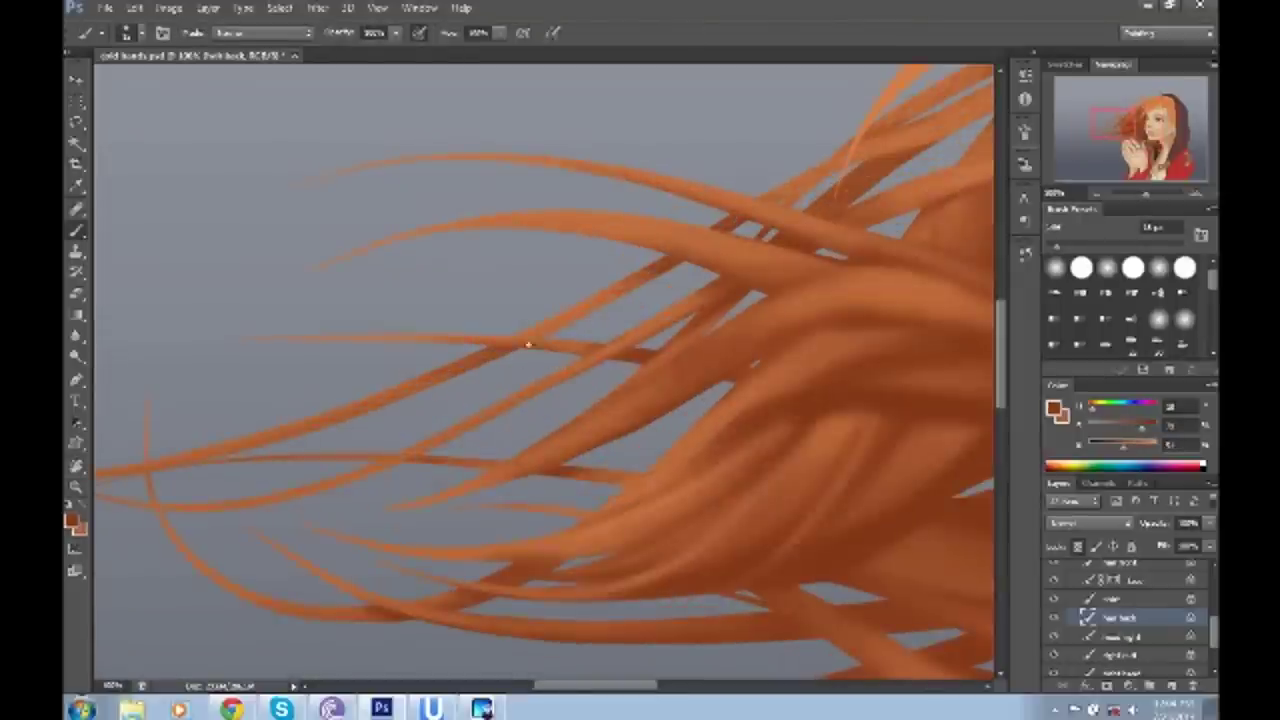
- Darken the thin trailing strand ends of the back hair, working back toward the hands
{"action": "left_click_drag", "start_coordinate": [450, 400], "coordinate": [620, 340]}
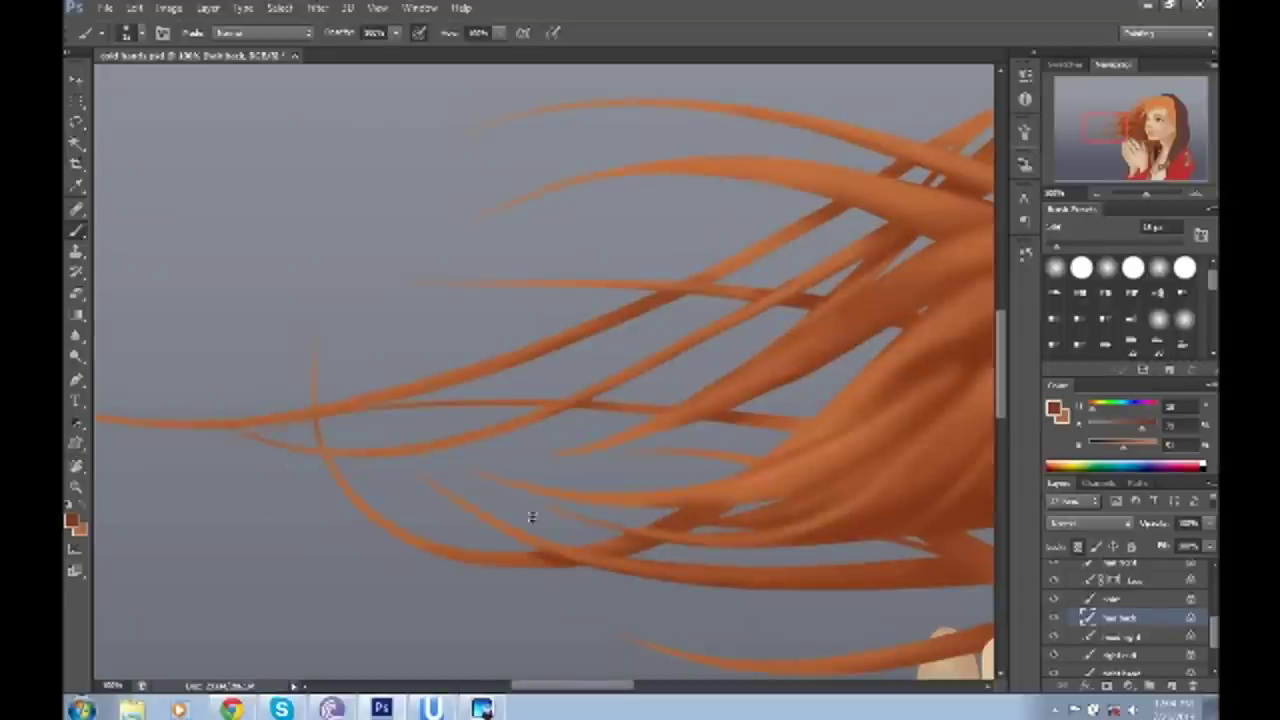
{"action": "left_click", "coordinate": [340, 482]}
{"action": "left_click_drag", "start_coordinate": [272, 433], "coordinate": [530, 441]}
{"action": "left_click_drag", "start_coordinate": [802, 414], "coordinate": [660, 410]}
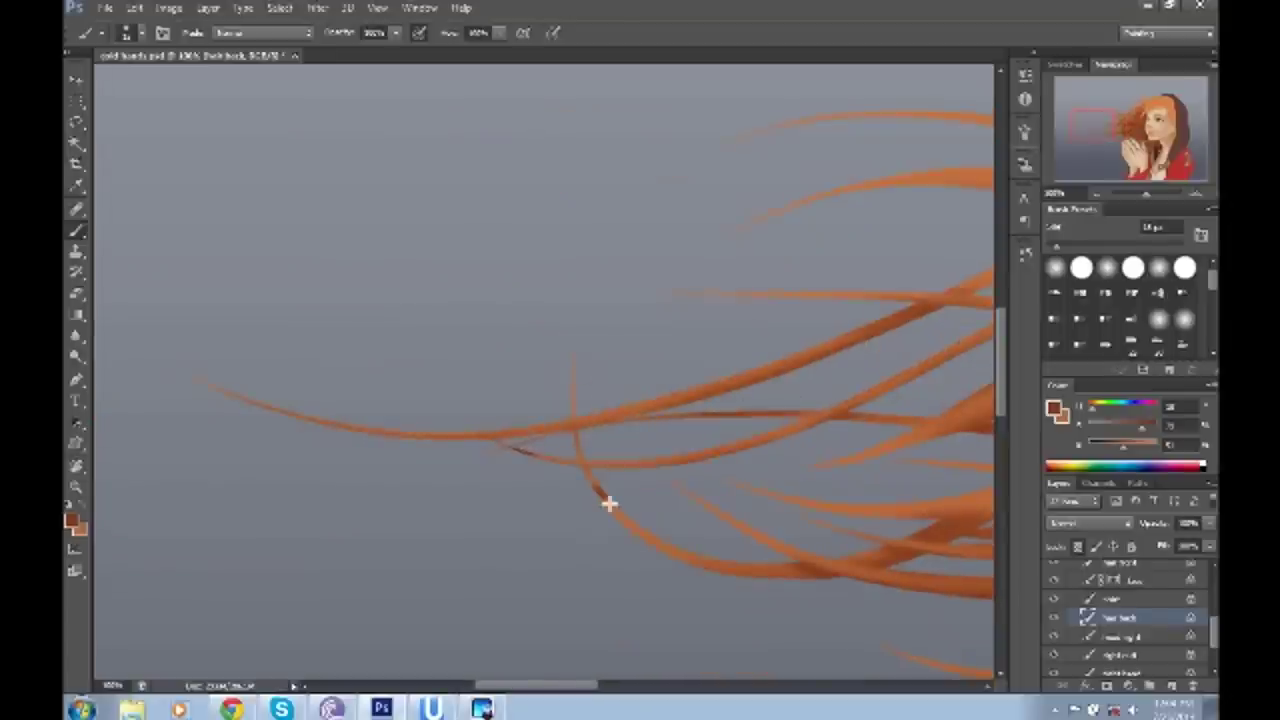
{"action": "left_click_drag", "start_coordinate": [580, 575], "coordinate": [425, 575]}
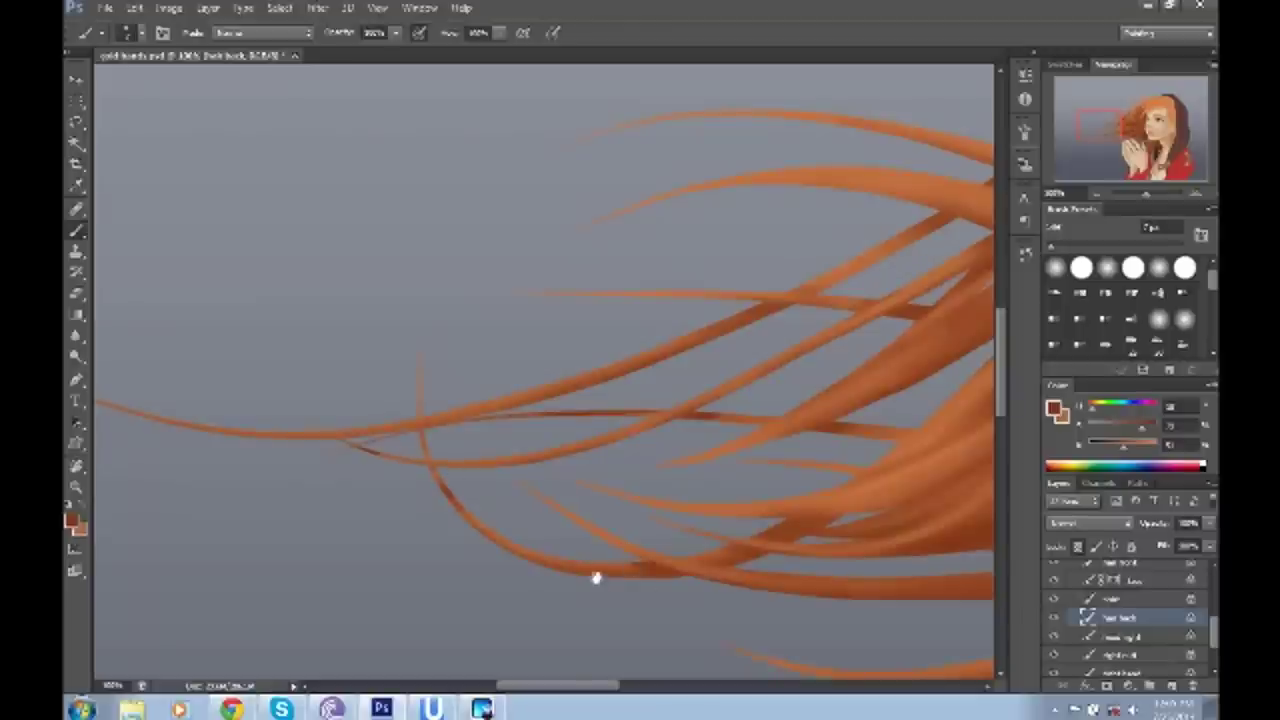
{"action": "left_click_drag", "start_coordinate": [591, 569], "coordinate": [769, 184]}
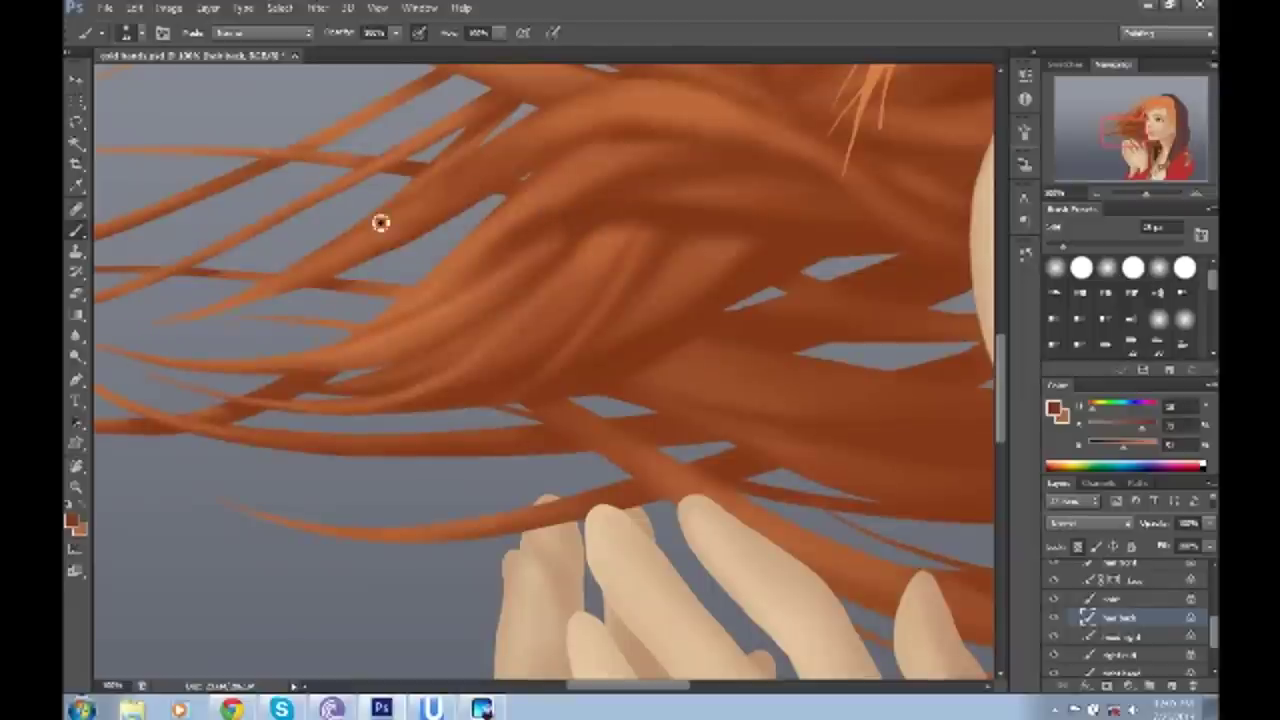
{"action": "key", "text": "z"}
{"action": "left_click_drag", "start_coordinate": [597, 371], "coordinate": [551, 271]}
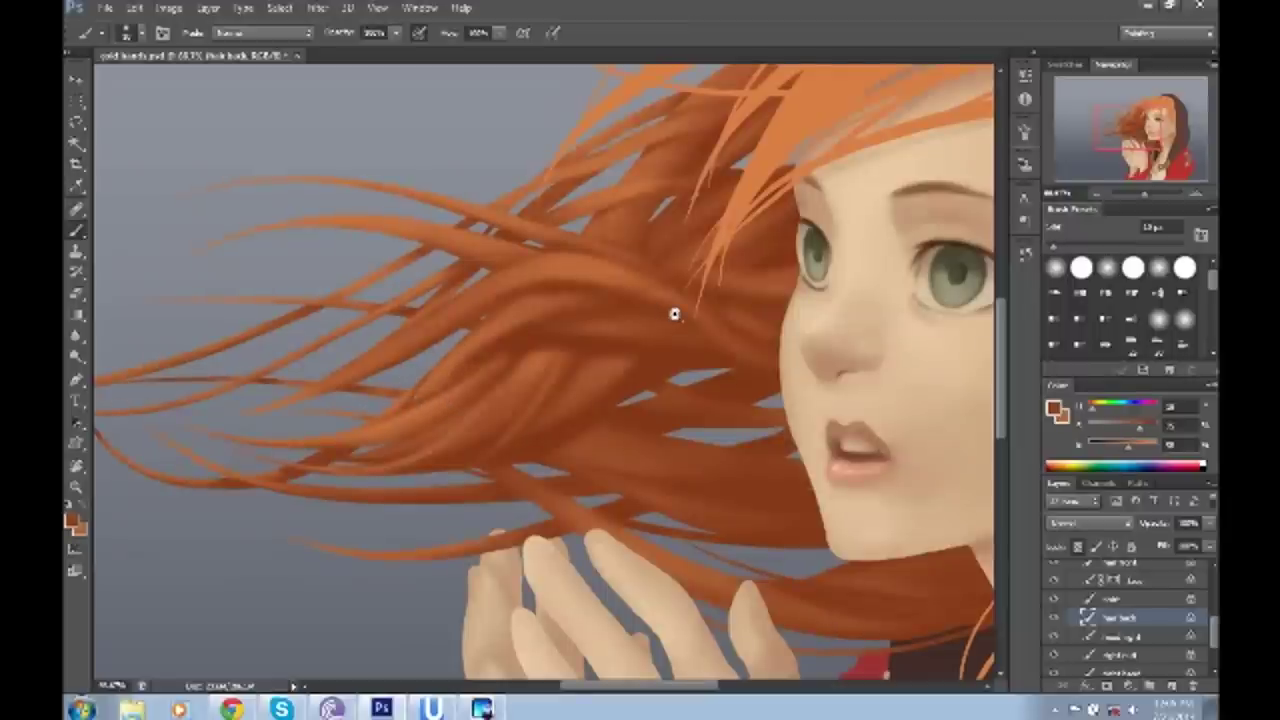
- Zoom out to review the whole figure, then zoom back in on the face and hair
{"action": "key", "text": "z"}
{"action": "left_click", "coordinate": [459, 383], "text": "alt"}
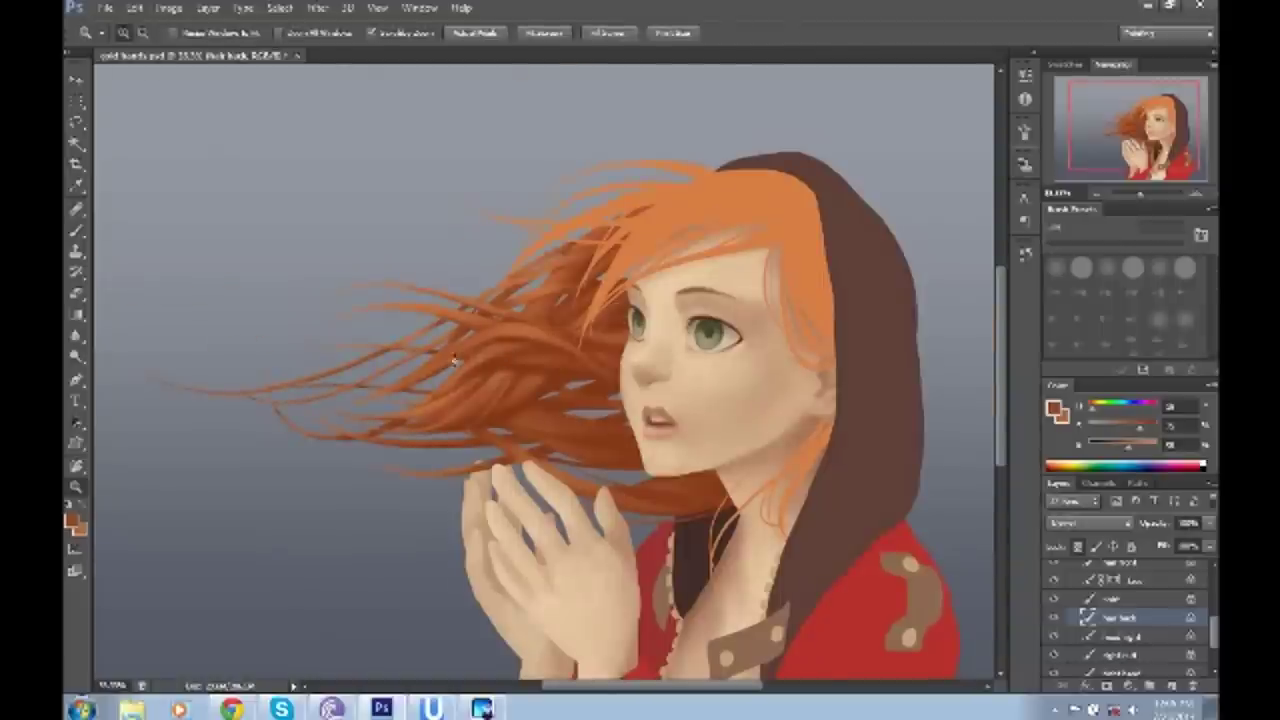
{"action": "left_click", "coordinate": [454, 360]}
{"action": "key", "text": "b"}
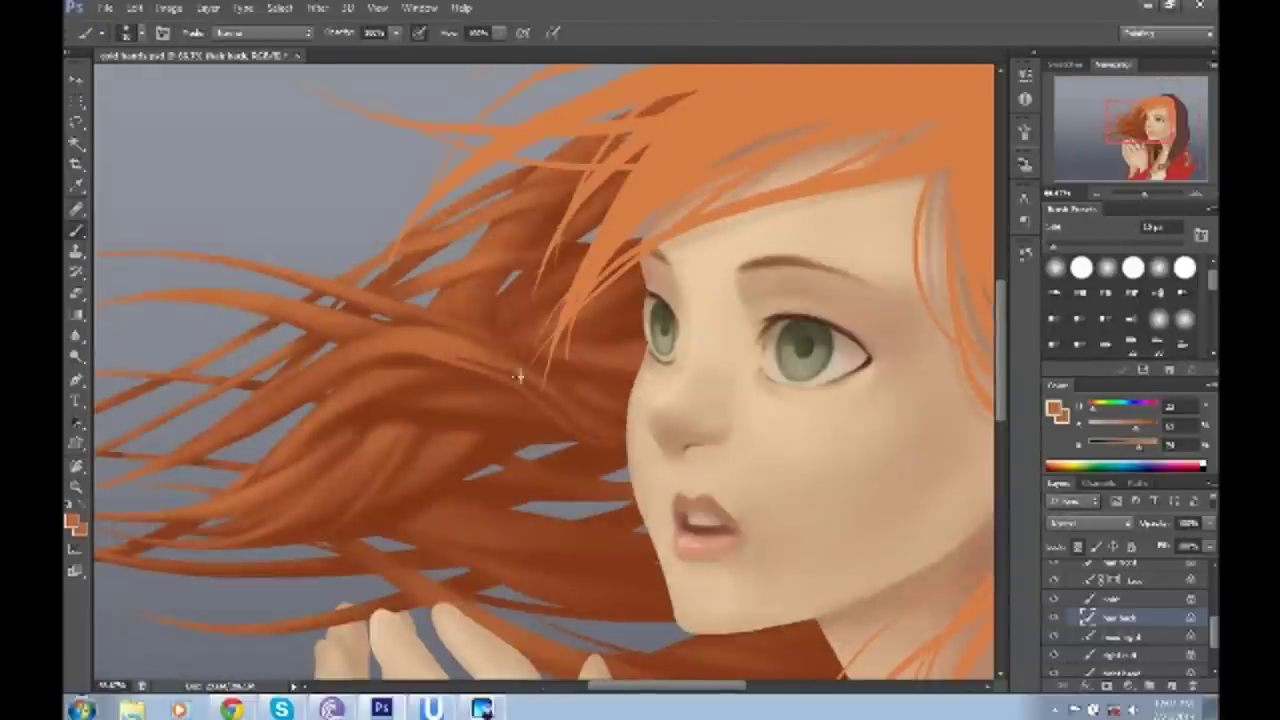
- Choose an orange paint colour for the fringe in the Color Picker
{"action": "left_click", "coordinate": [610, 339], "text": "alt"}
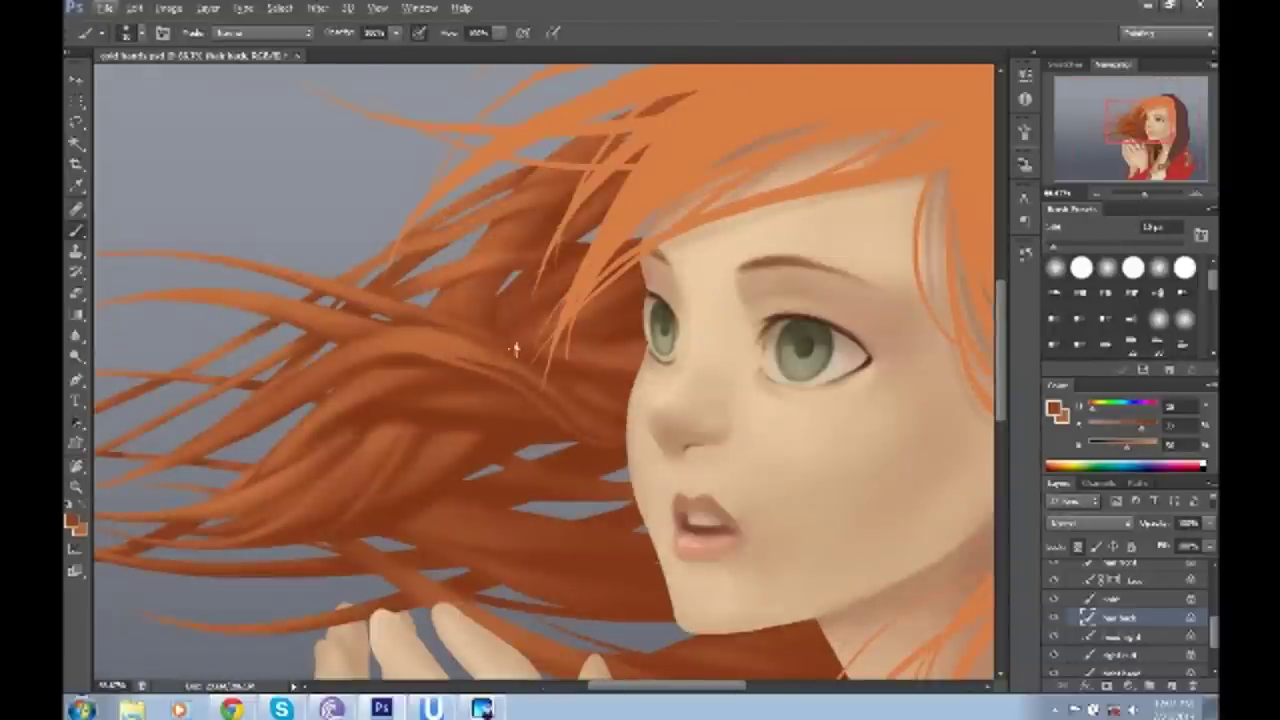
{"action": "key", "text": "z"}
{"action": "key", "text": "ctrl+0"}
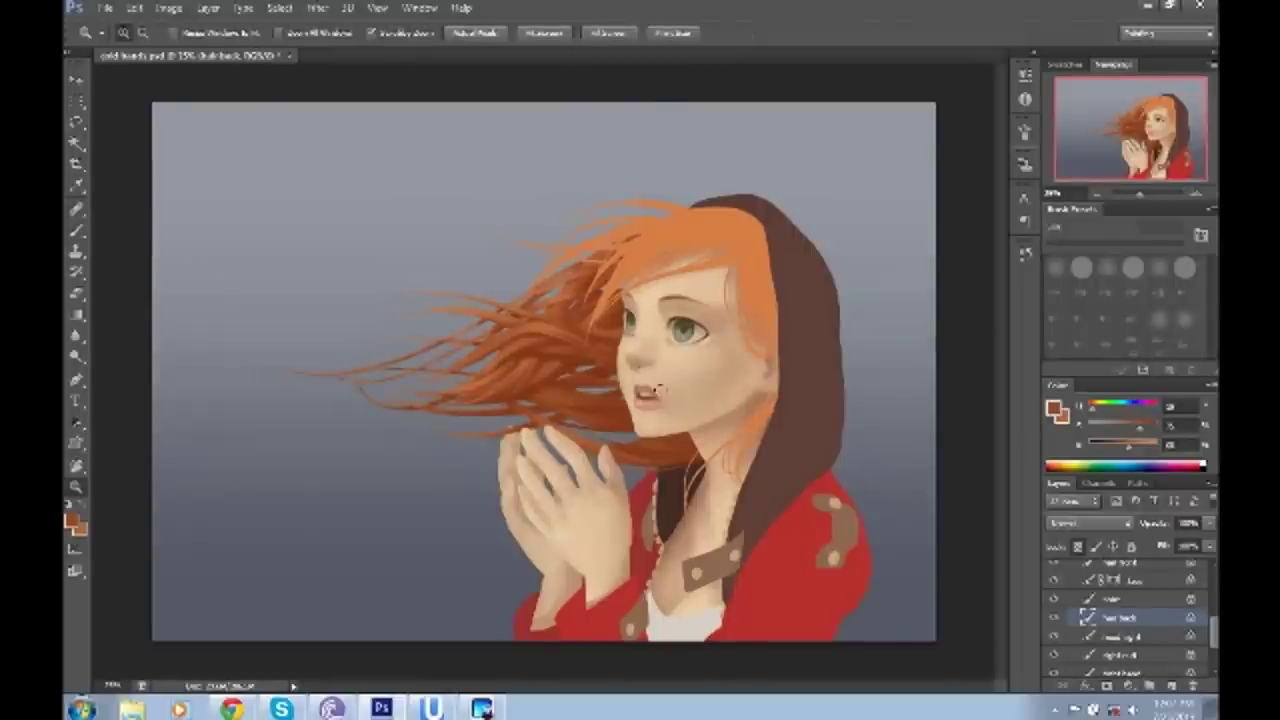
{"action": "key", "text": "i"}
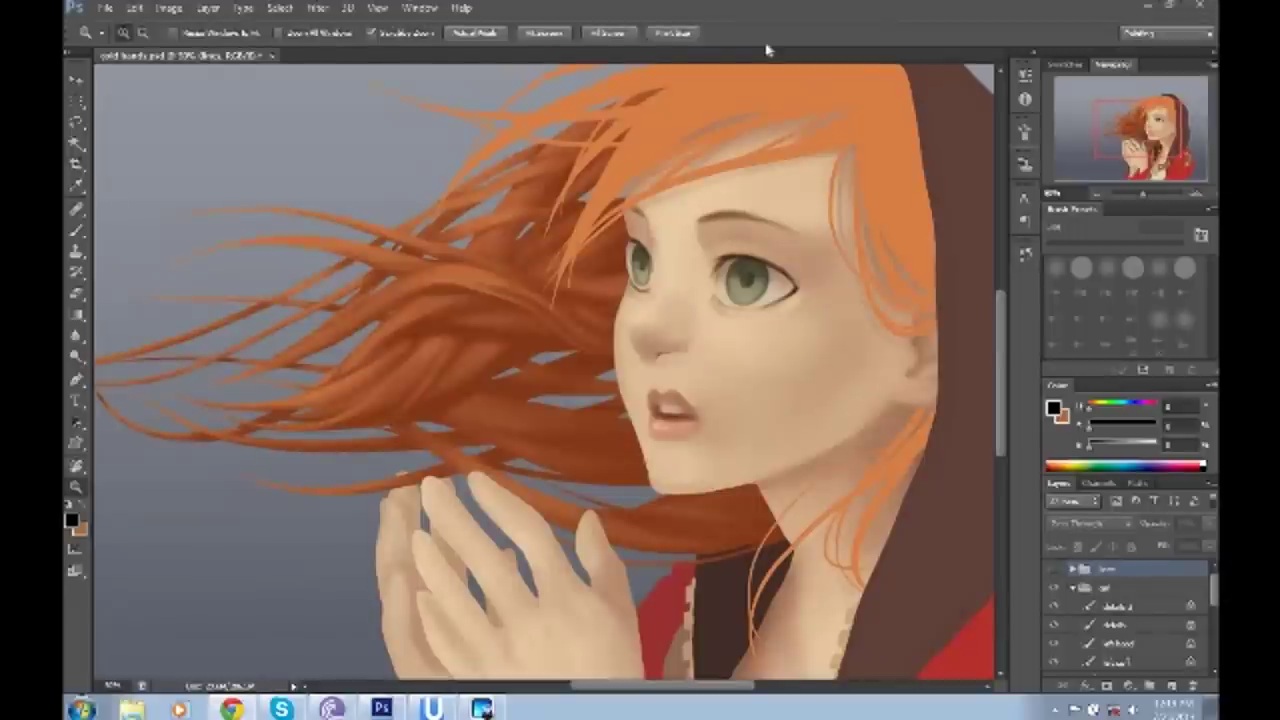
{"action": "scroll", "coordinate": [745, 320], "scroll_direction": "up", "scroll_amount": 2}
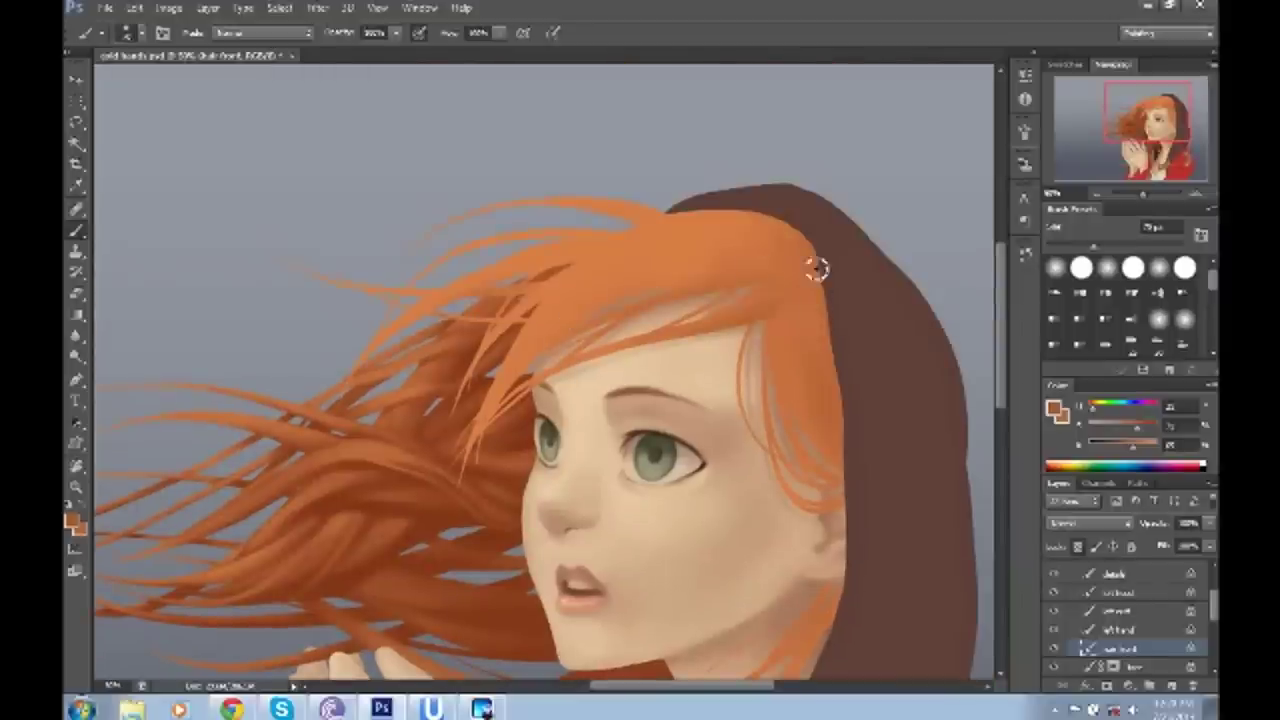
- Darken strands along the top of the bangs and down both sides of the face
{"action": "left_click_drag", "start_coordinate": [511, 282], "coordinate": [420, 316]}
{"action": "left_click_drag", "start_coordinate": [606, 229], "coordinate": [534, 239]}
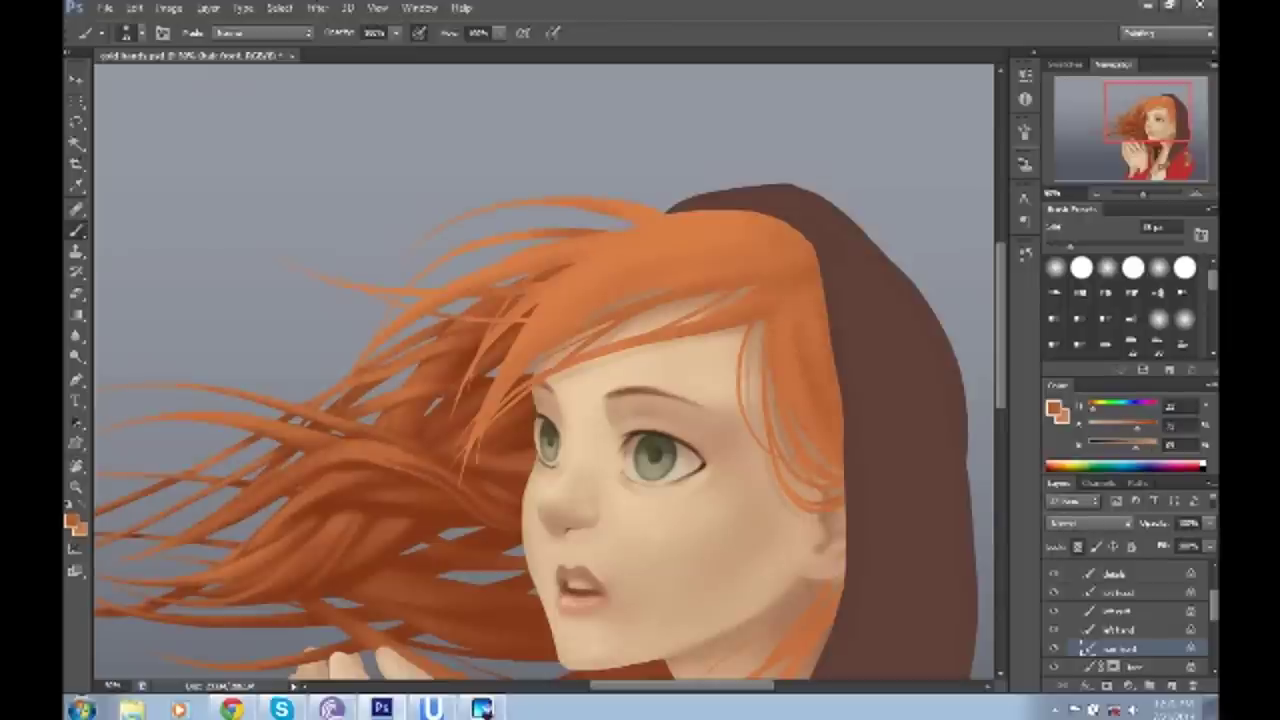
{"action": "left_click_drag", "start_coordinate": [570, 300], "coordinate": [495, 415]}
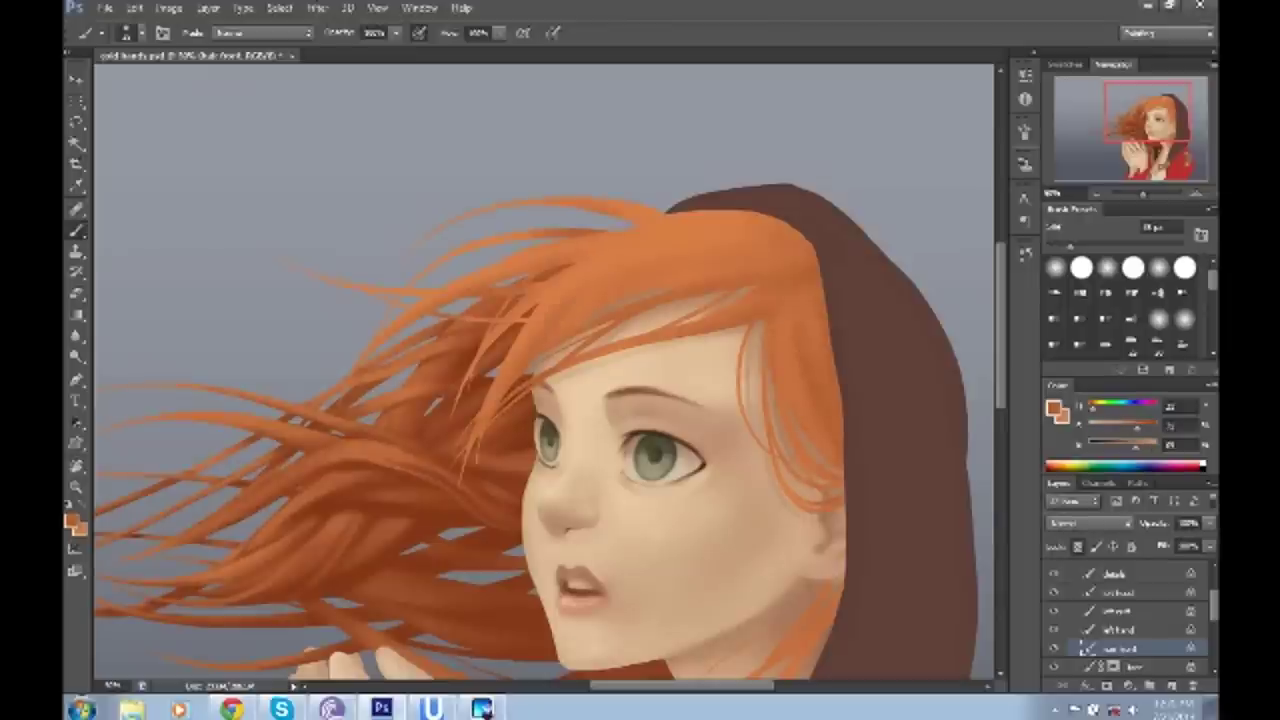
{"action": "scroll", "coordinate": [545, 380], "scroll_direction": "right", "scroll_amount": 1}
{"action": "left_click_drag", "start_coordinate": [788, 442], "coordinate": [758, 484]}
{"action": "mouse_move", "coordinate": [660, 308]}
{"action": "left_mouse_down"}
{"action": "mouse_move", "coordinate": [526, 364]}
{"action": "mouse_move", "coordinate": [553, 398]}
{"action": "left_mouse_up"}
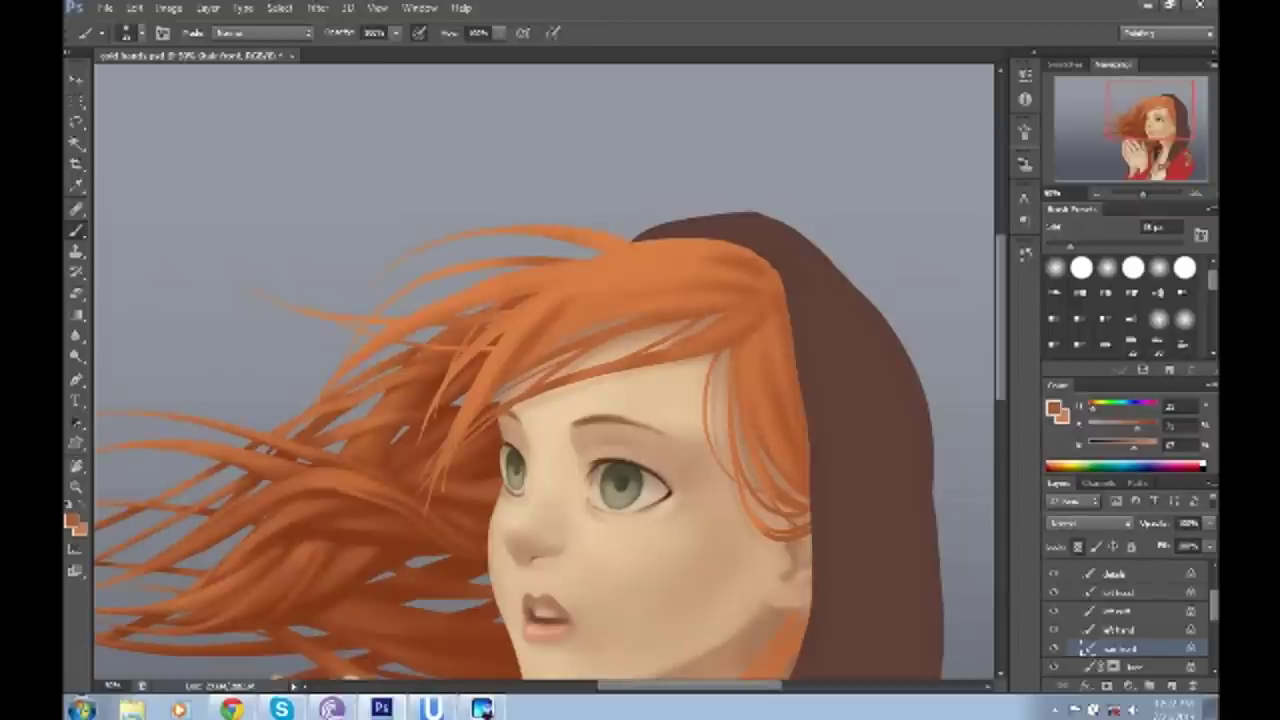
- Zoom closer, darken a strand in the bangs, and sample a lighter orange from them
{"action": "key", "text": "ctrl+plus"}
{"action": "mouse_move", "coordinate": [545, 370]}
{"action": "left_mouse_down"}
{"action": "mouse_move", "coordinate": [705, 426]}
{"action": "mouse_move", "coordinate": [520, 411]}
{"action": "mouse_move", "coordinate": [580, 421]}
{"action": "left_mouse_up"}
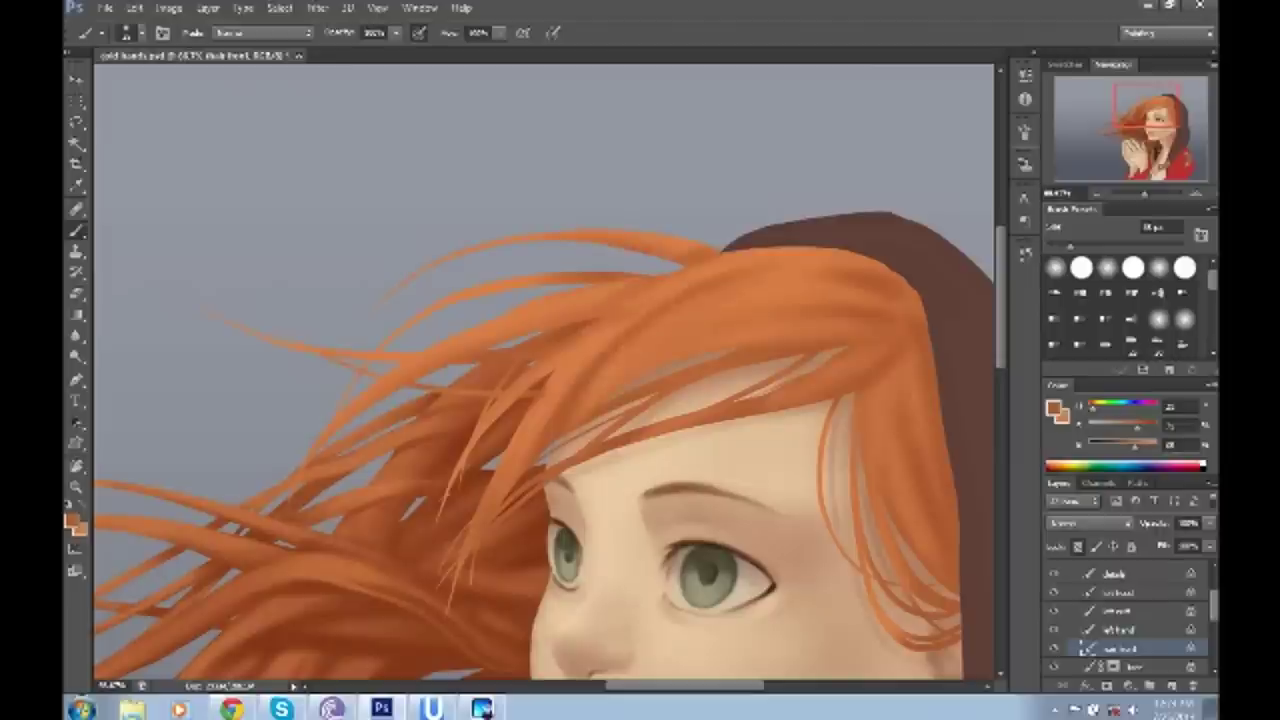
{"action": "left_click_drag", "start_coordinate": [545, 400], "coordinate": [565, 354]}
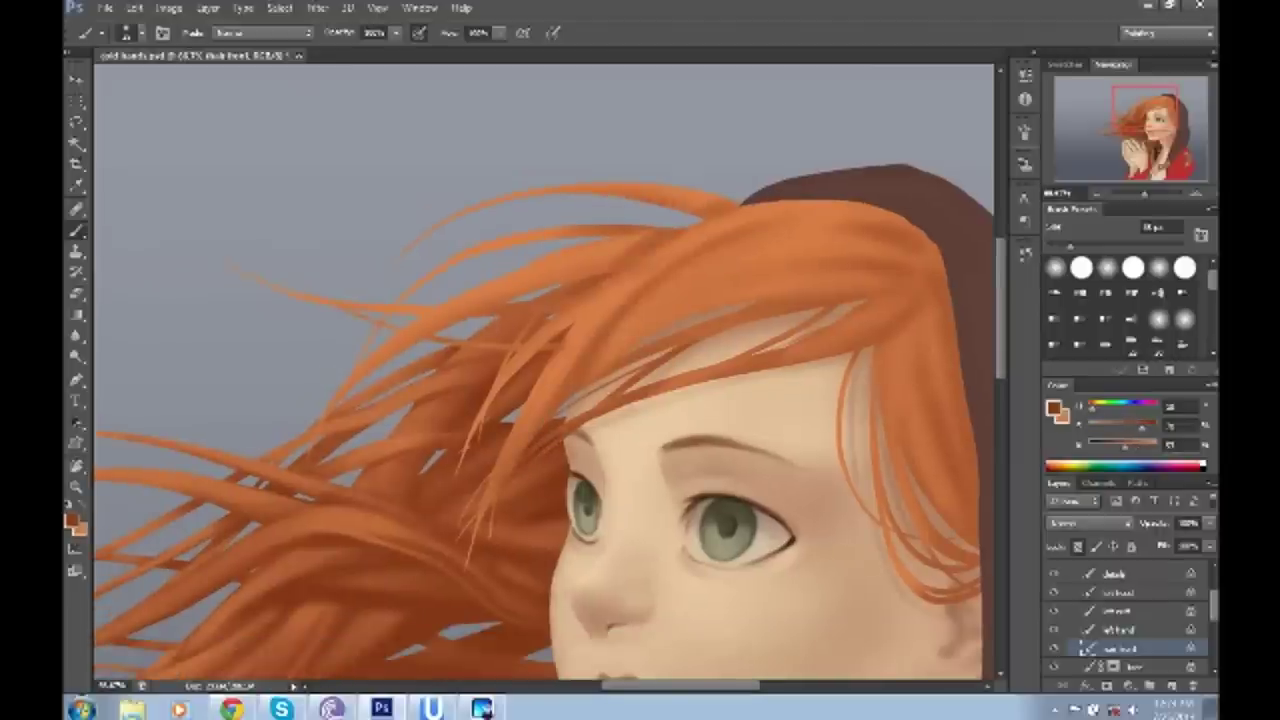
{"action": "left_click_drag", "start_coordinate": [530, 420], "coordinate": [630, 356]}
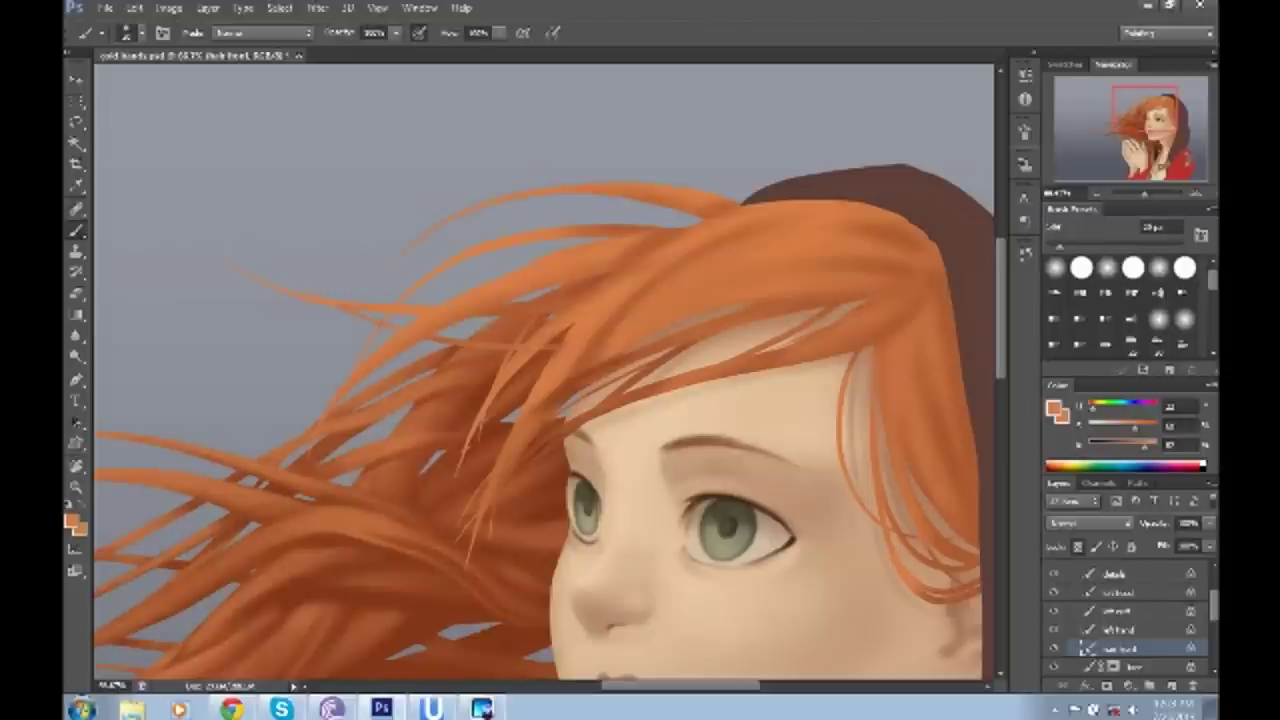
{"action": "left_click", "coordinate": [613, 361], "text": "alt"}
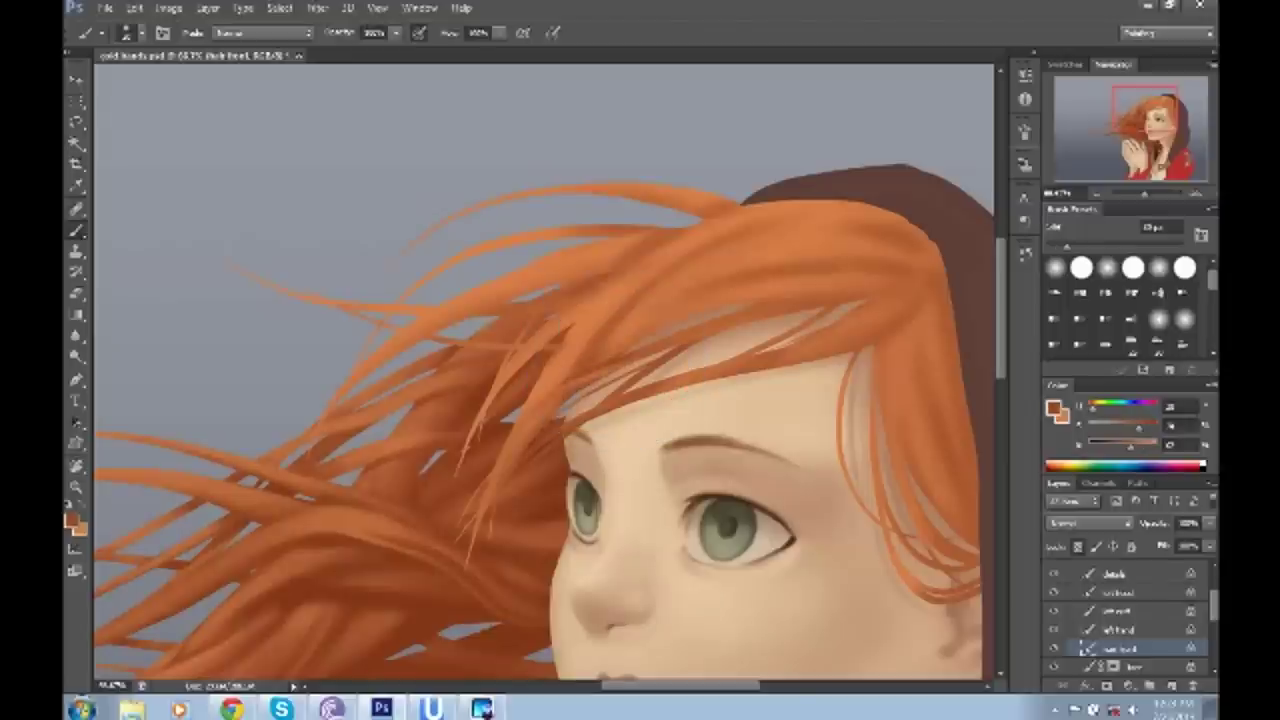
{"action": "mouse_move", "coordinate": [545, 370]}
{"action": "left_mouse_down"}
{"action": "mouse_move", "coordinate": [487, 402]}
{"action": "mouse_move", "coordinate": [582, 317]}
{"action": "left_mouse_up"}
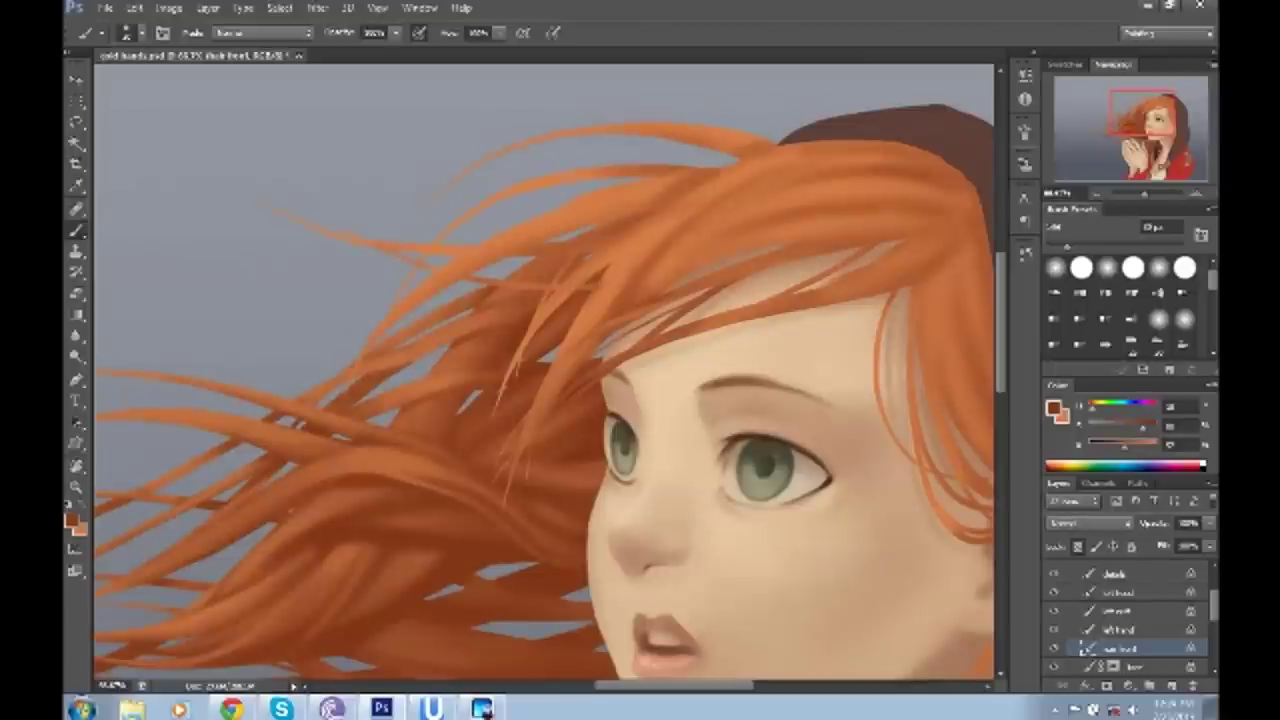
{"action": "key", "text": "x"}
- Darken a long strand across the top of the head and another falling over the forehead
{"action": "left_click_drag", "start_coordinate": [582, 317], "coordinate": [675, 357]}
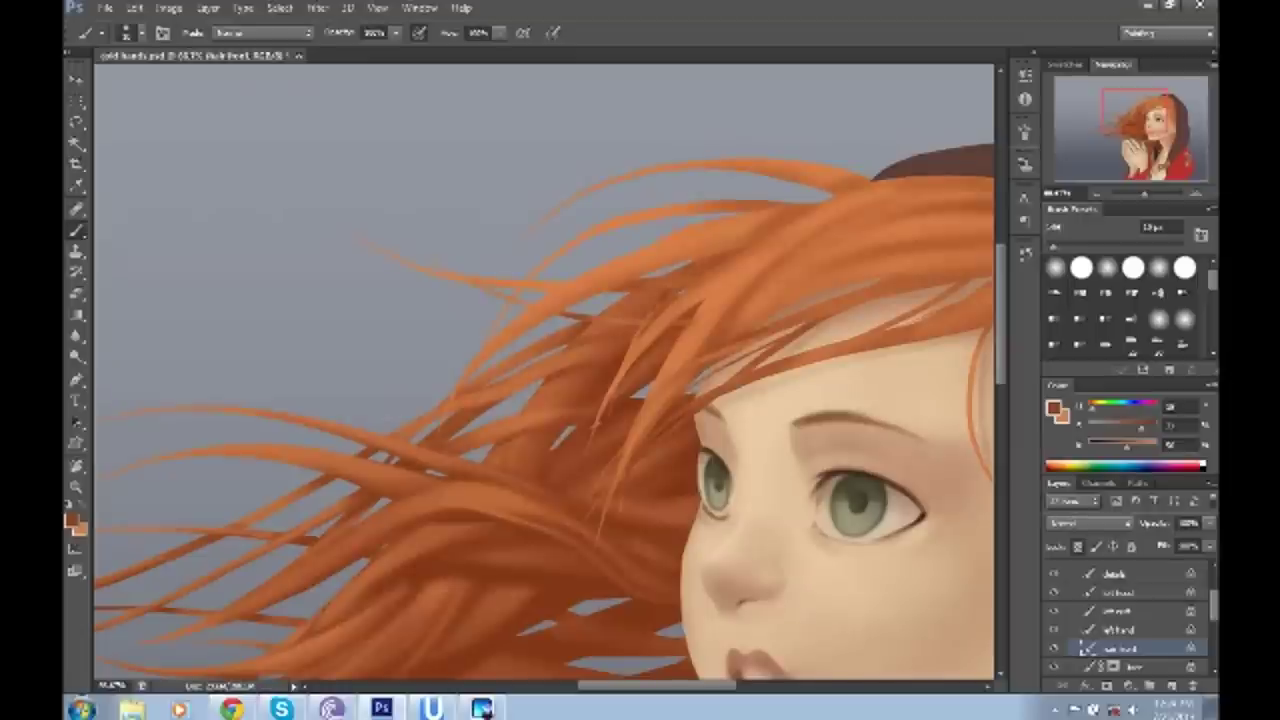
{"action": "left_click", "coordinate": [664, 296], "text": "alt"}
{"action": "left_click_drag", "start_coordinate": [800, 168], "coordinate": [540, 268]}
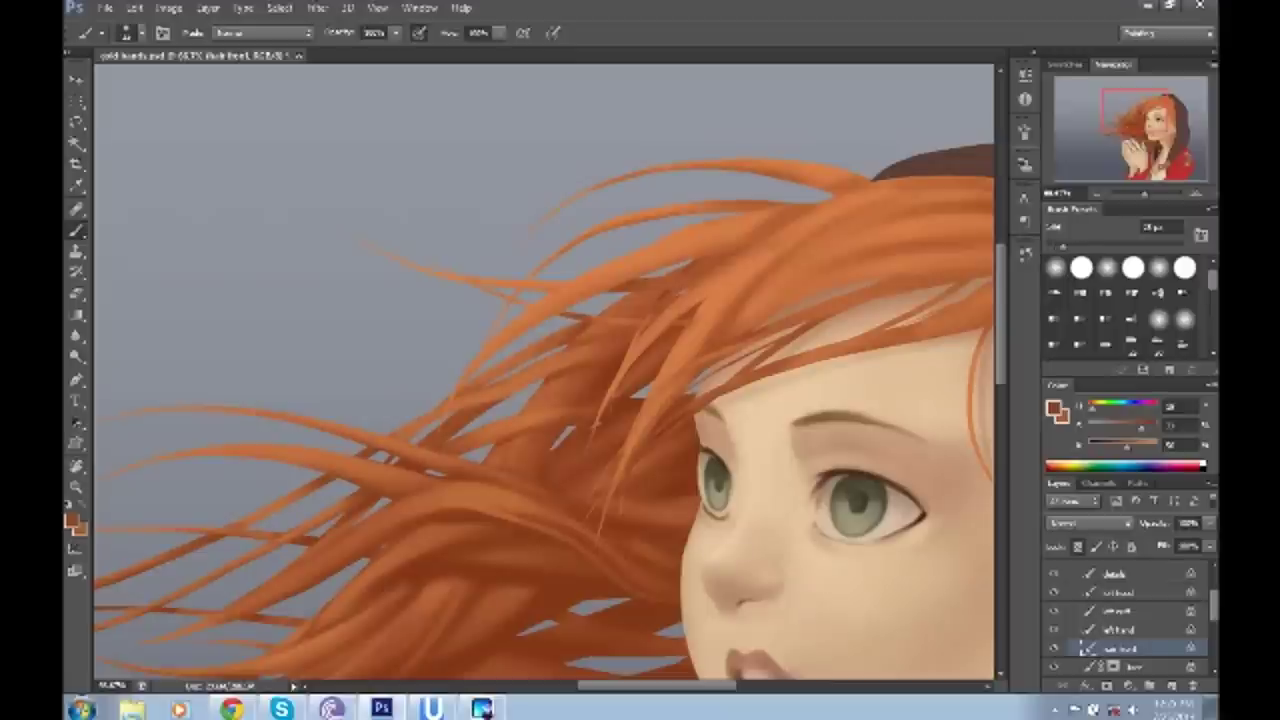
{"action": "left_click_drag", "start_coordinate": [636, 278], "coordinate": [504, 340]}
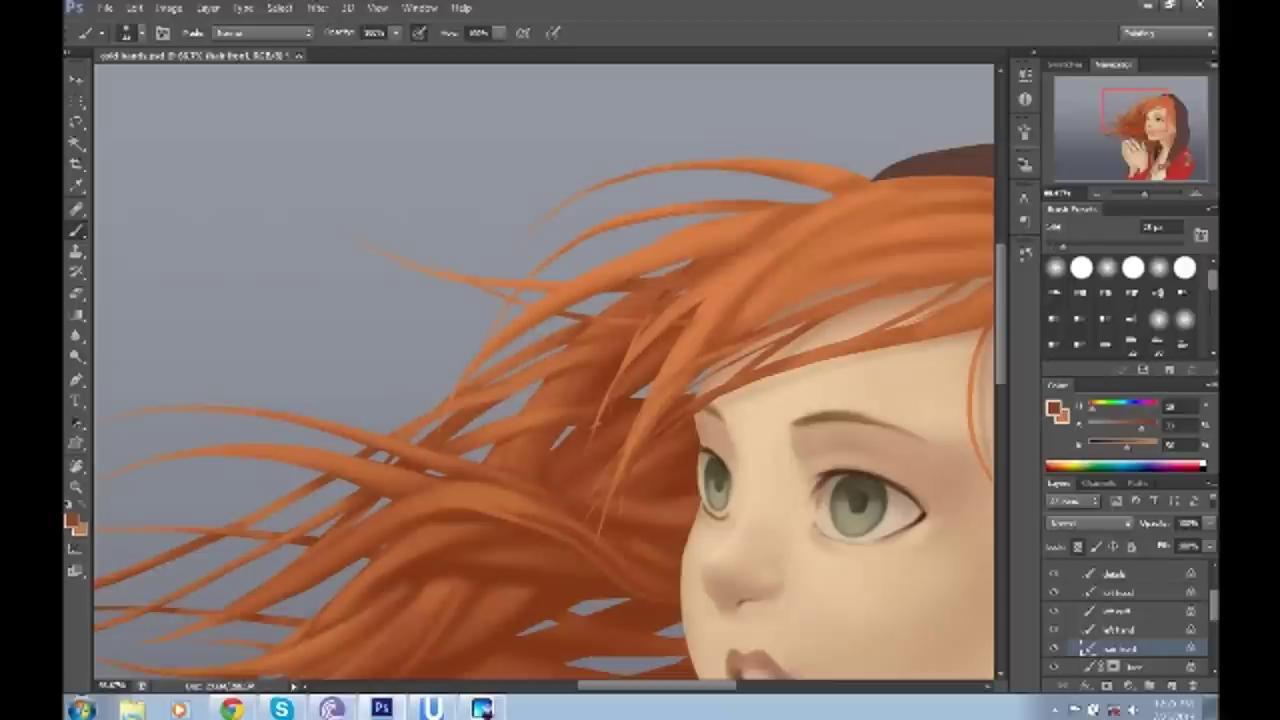
{"action": "left_click_drag", "start_coordinate": [600, 400], "coordinate": [500, 430]}
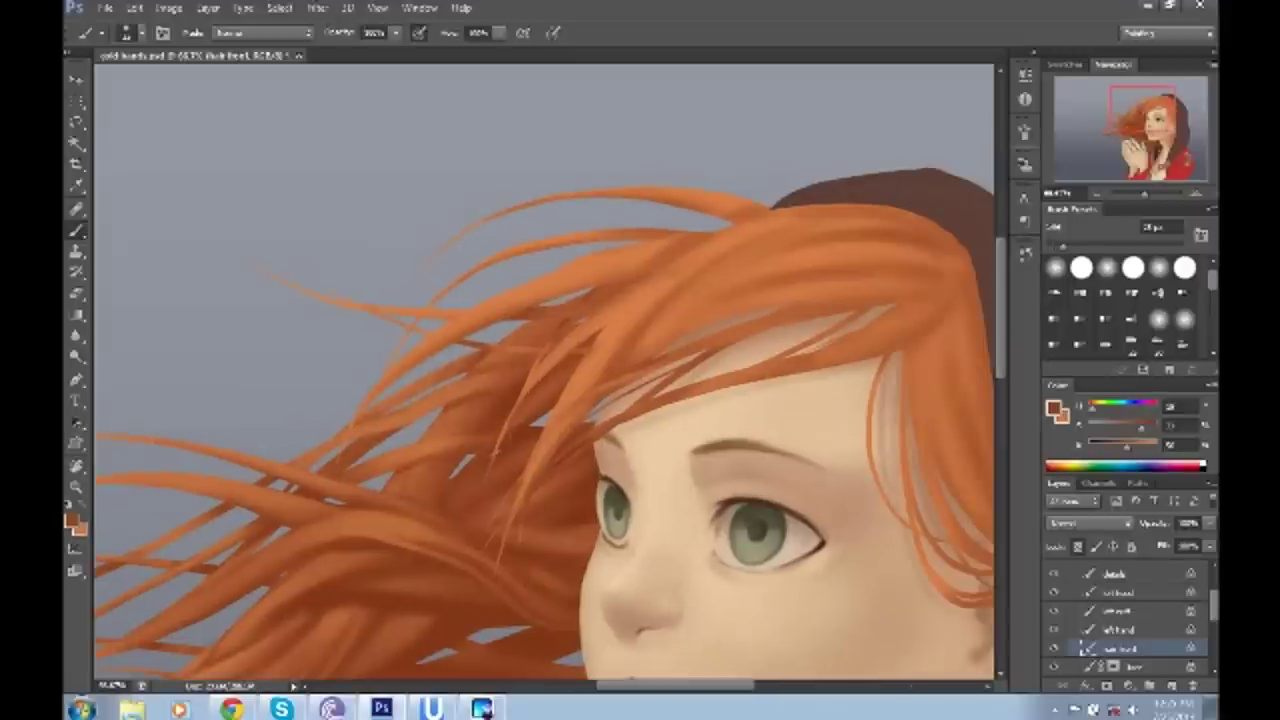
{"action": "left_click", "coordinate": [600, 355], "text": "alt"}
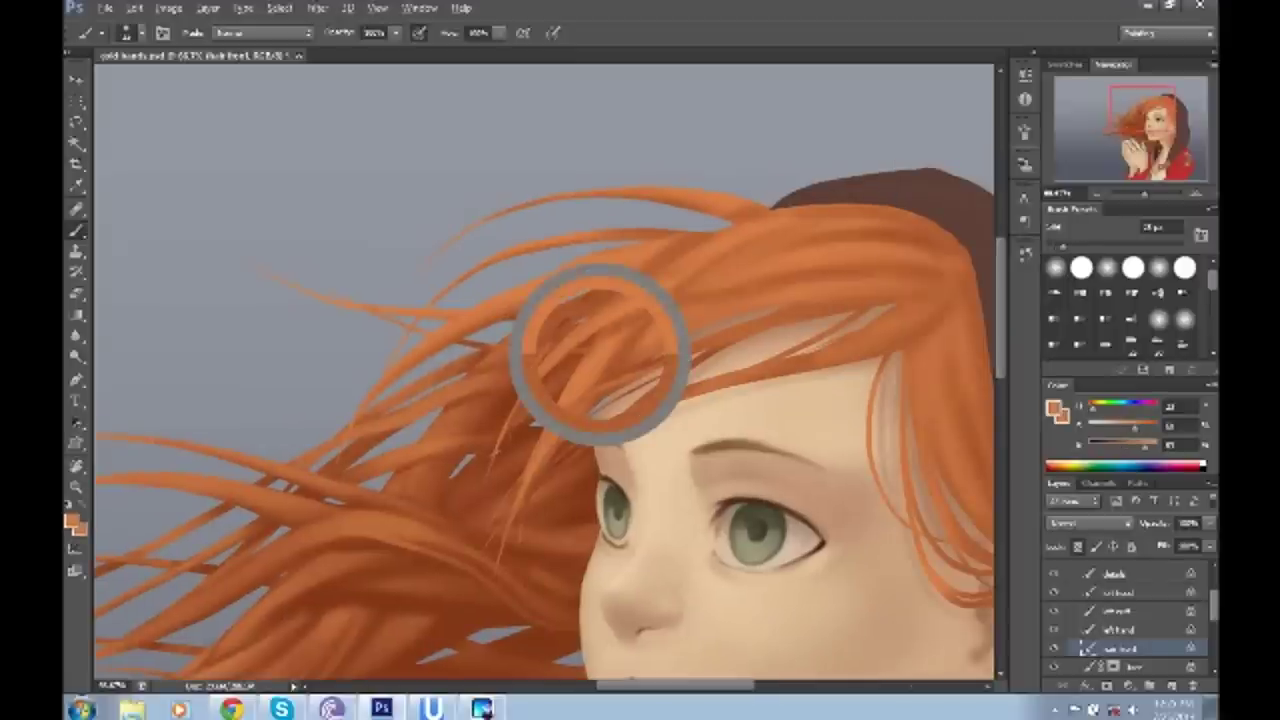
- Repaint the forehead strands and cover the brown gap in the upper-right hair with orange
{"action": "left_click_drag", "start_coordinate": [720, 300], "coordinate": [585, 430]}
{"action": "left_click", "coordinate": [913, 237], "text": "alt"}
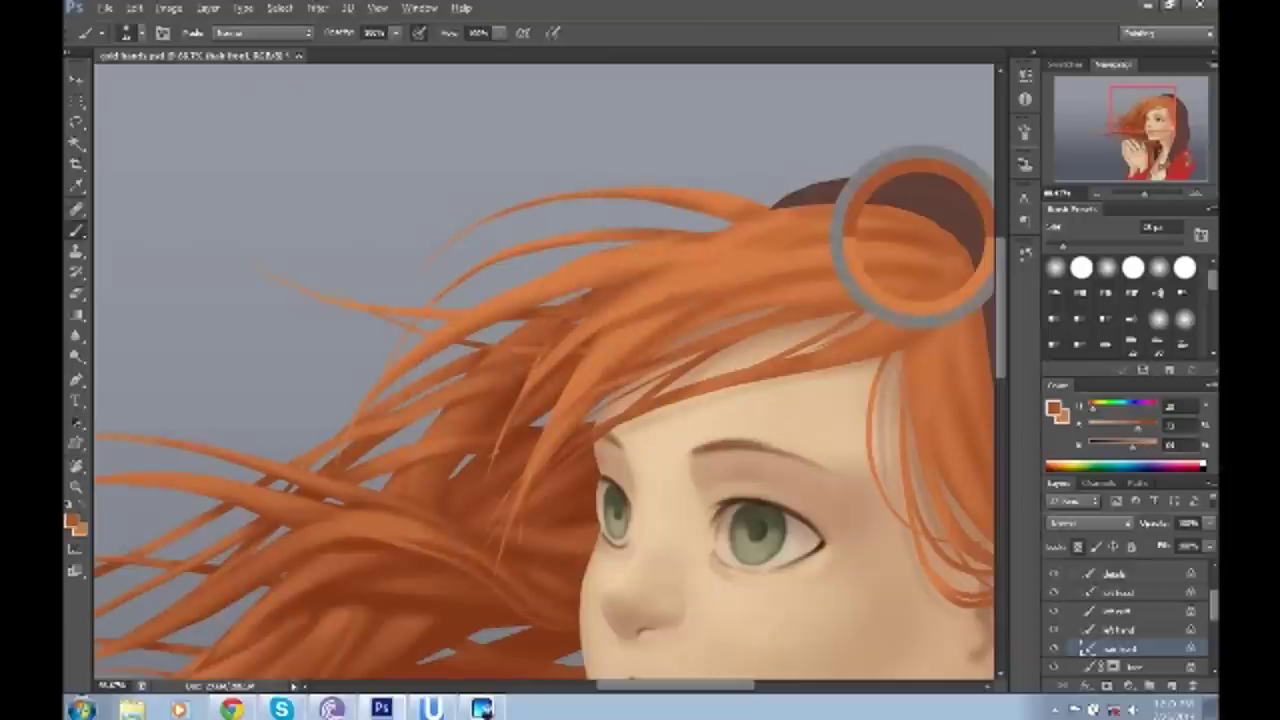
{"action": "mouse_move", "coordinate": [960, 250]}
{"action": "left_mouse_down"}
{"action": "mouse_move", "coordinate": [680, 215]}
{"action": "mouse_move", "coordinate": [612, 240]}
{"action": "left_mouse_up"}
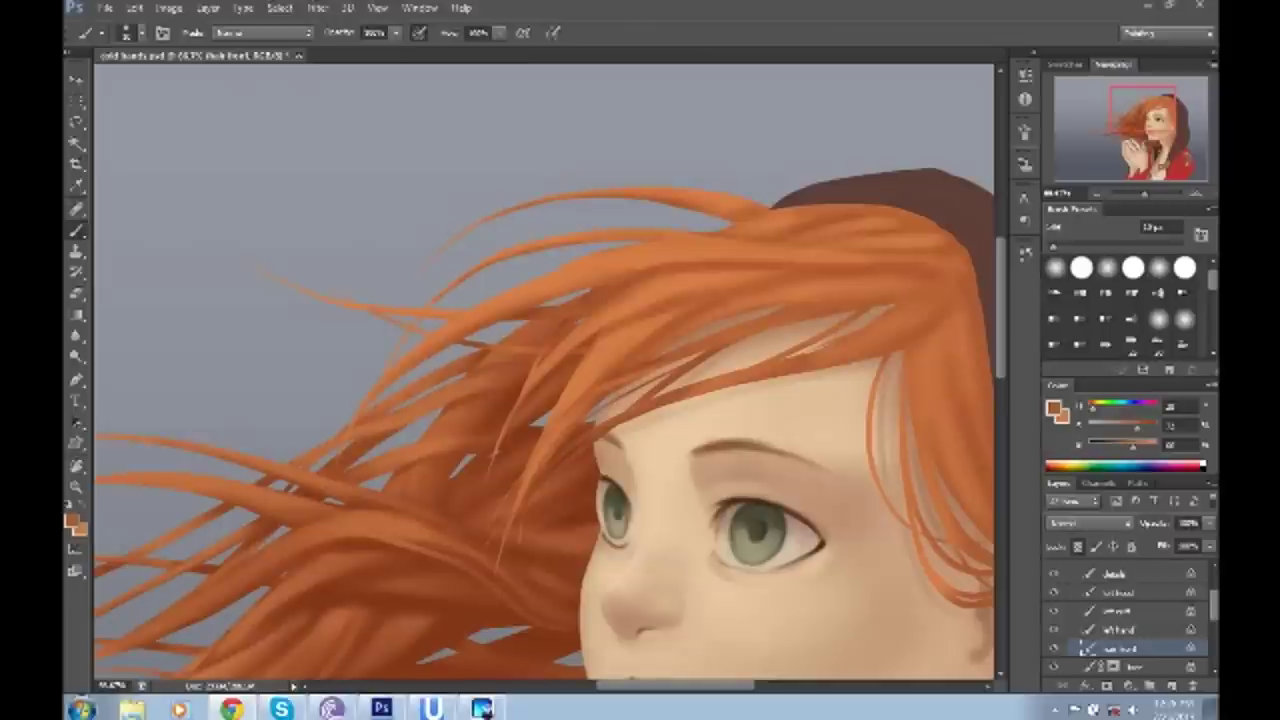
{"action": "scroll", "coordinate": [544, 370], "scroll_direction": "right", "scroll_amount": 1}
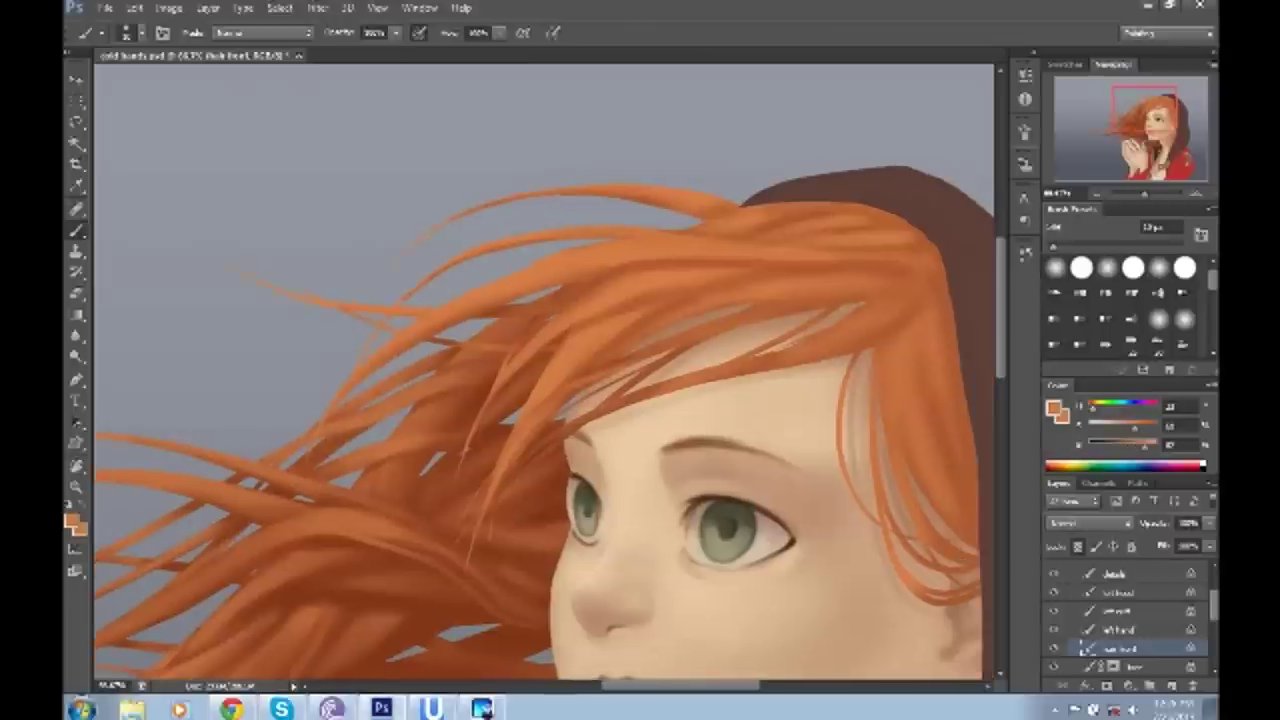
{"action": "left_click", "coordinate": [685, 240]}
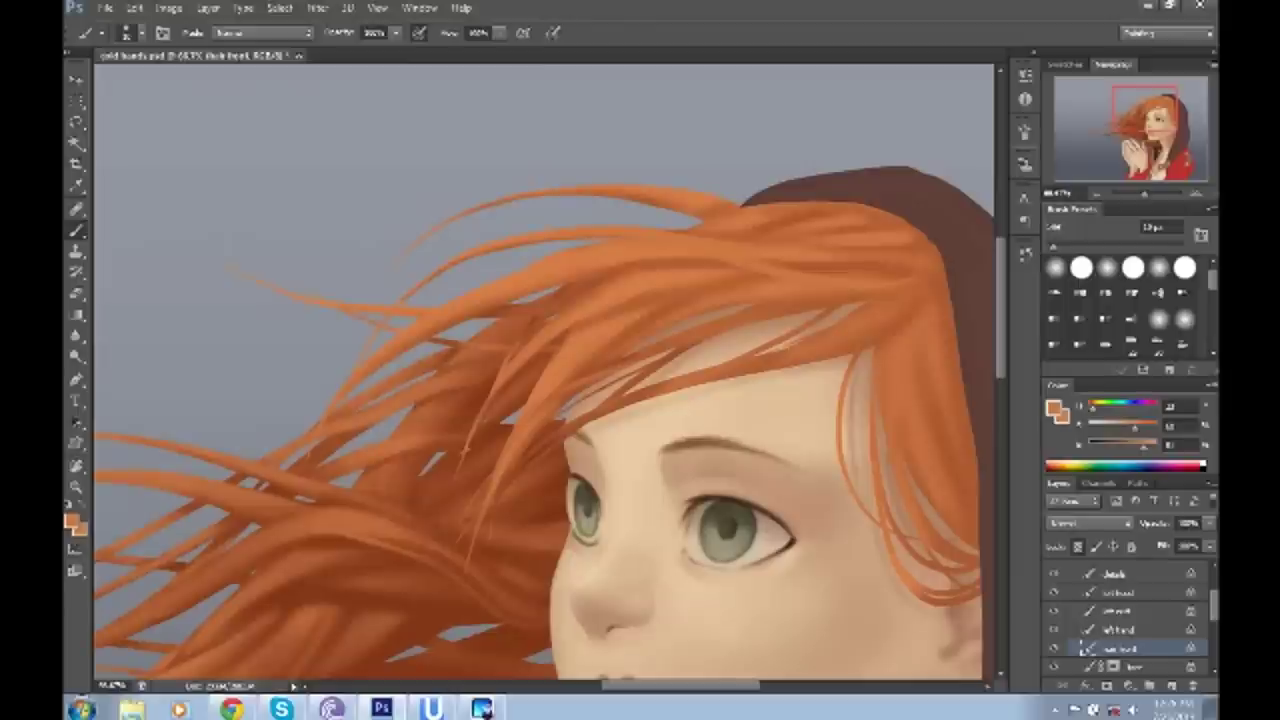
{"action": "left_click", "coordinate": [860, 190], "text": "alt"}
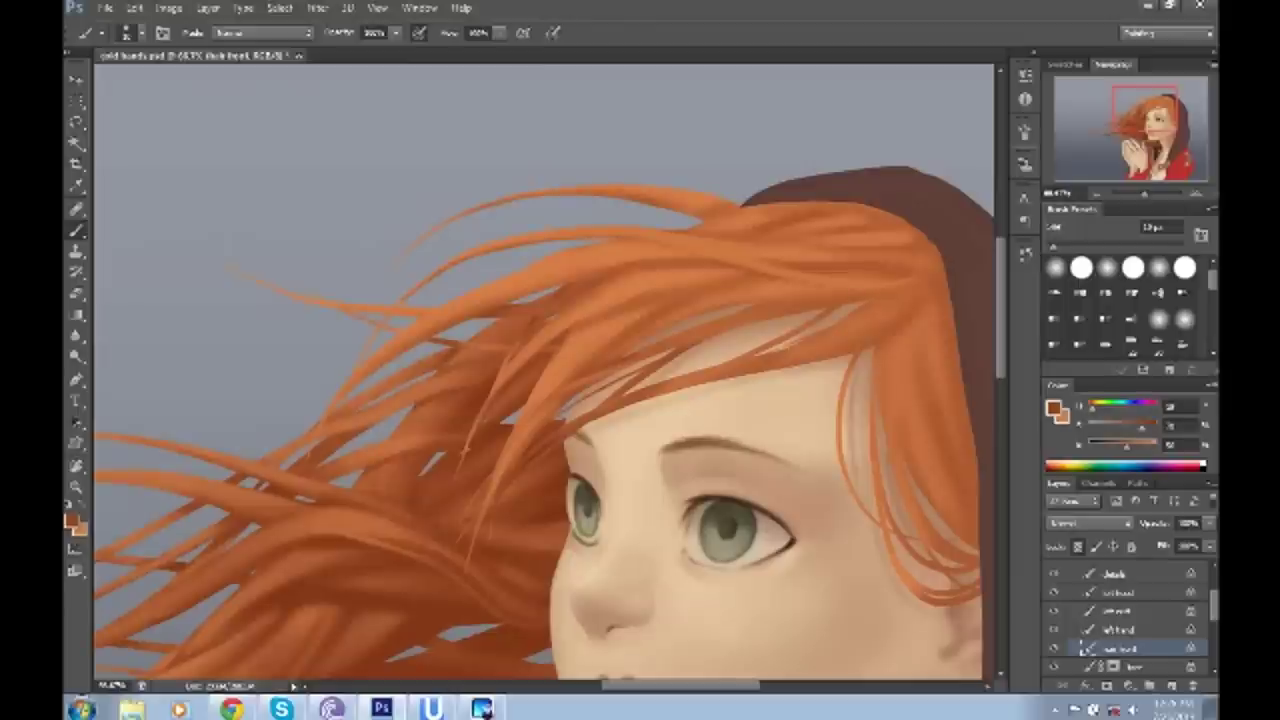
- Paint four thin dark-brown strands through the upper hair down toward the forehead
{"action": "left_click_drag", "start_coordinate": [543, 372], "coordinate": [531, 342]}
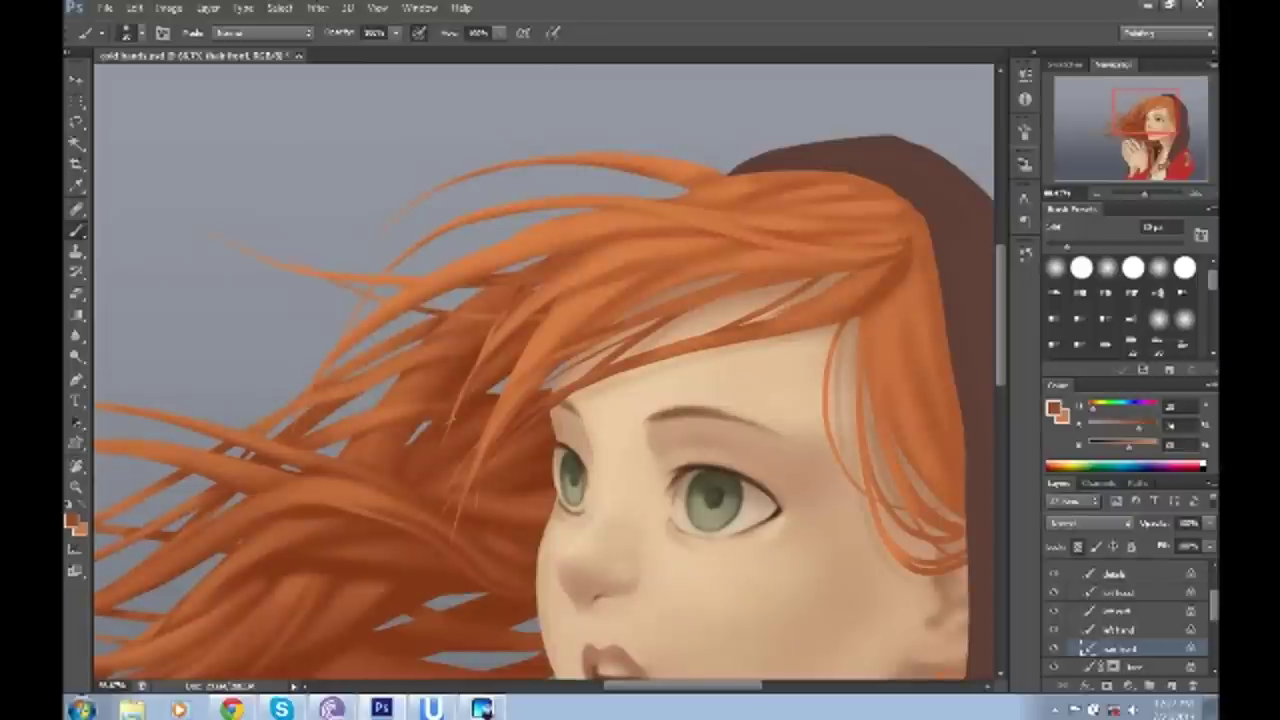
{"action": "left_click_drag", "start_coordinate": [543, 372], "coordinate": [487, 348]}
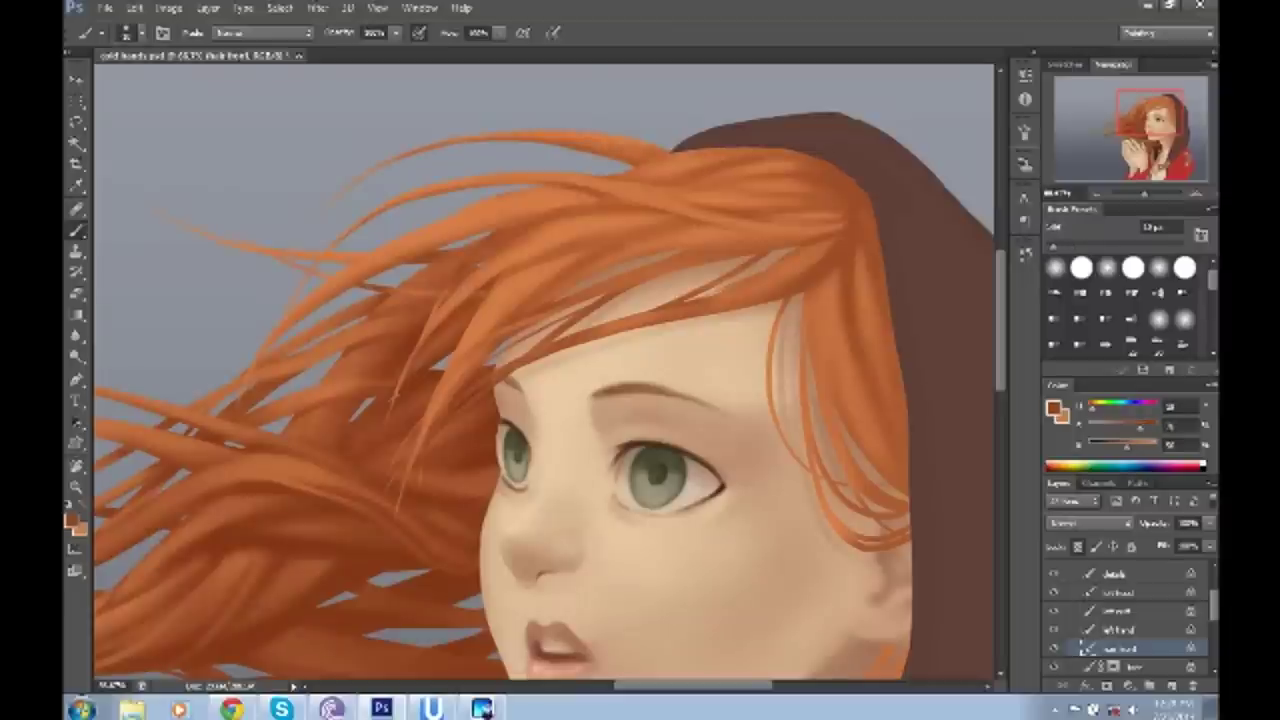
{"action": "left_click_drag", "start_coordinate": [630, 208], "coordinate": [422, 246]}
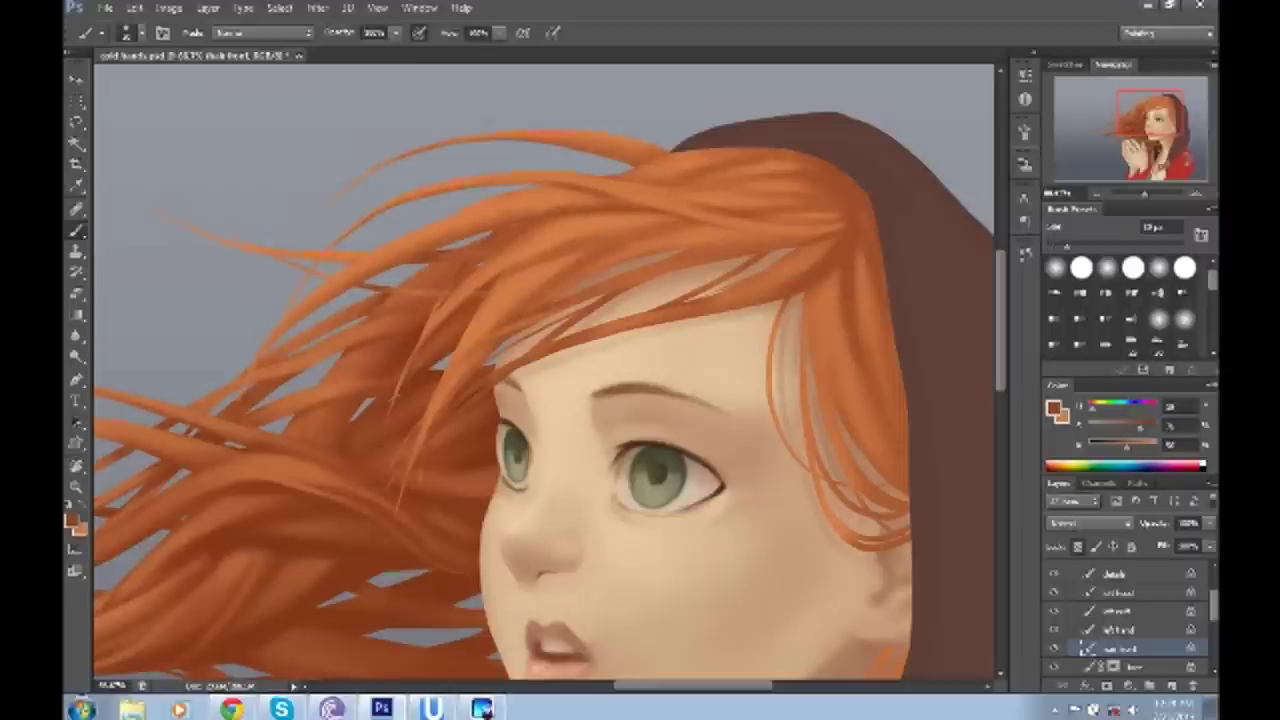
{"action": "left_click_drag", "start_coordinate": [590, 238], "coordinate": [464, 298]}
{"action": "left_click", "coordinate": [600, 250], "text": "alt"}
{"action": "left_click_drag", "start_coordinate": [464, 283], "coordinate": [396, 395]}
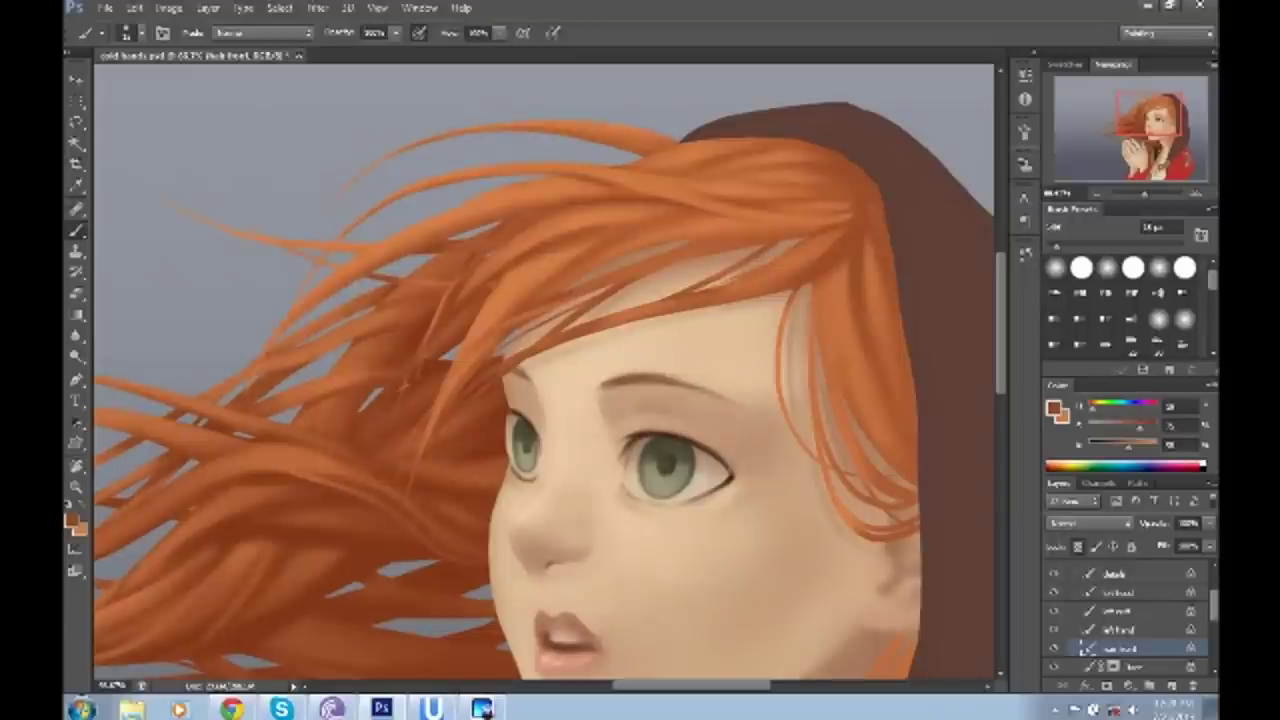
{"action": "left_click_drag", "start_coordinate": [478, 356], "coordinate": [440, 412]}
- Darken the strands beside the face and by the cheek, brightening one strand near the top
{"action": "key", "text": "x"}
{"action": "left_click", "coordinate": [774, 278], "text": "alt"}
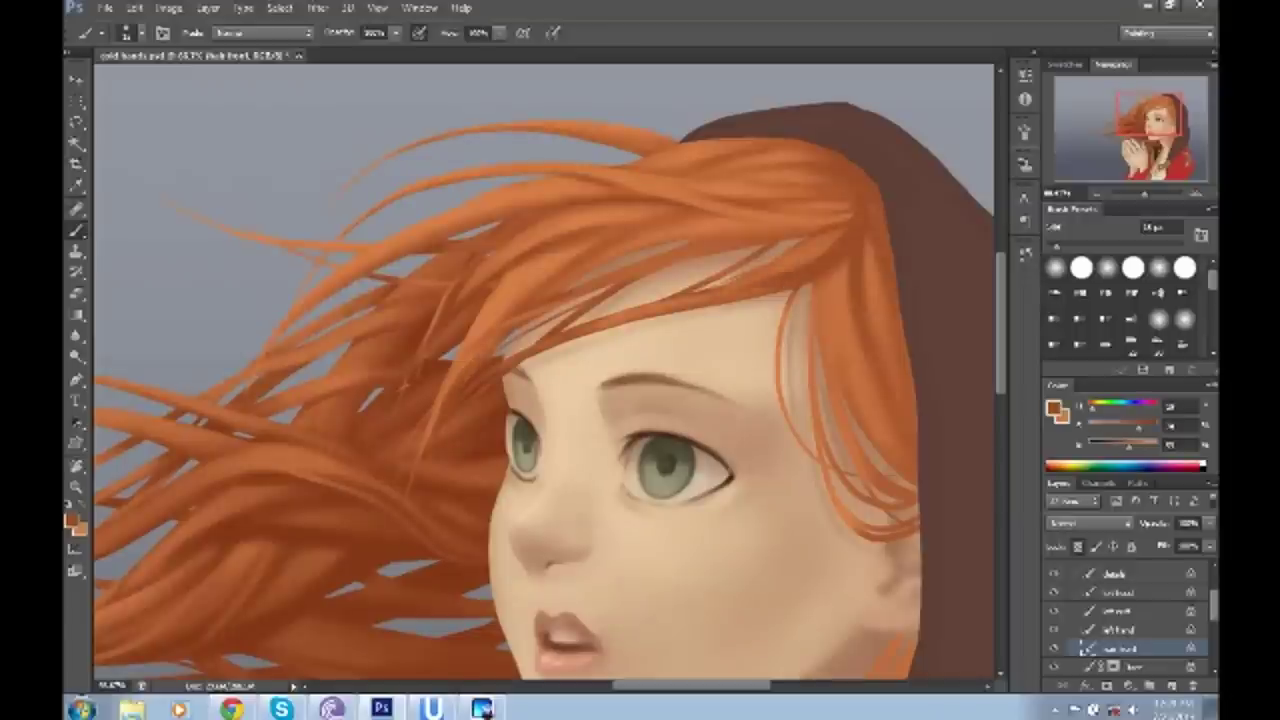
{"action": "left_click_drag", "start_coordinate": [690, 460], "coordinate": [465, 405]}
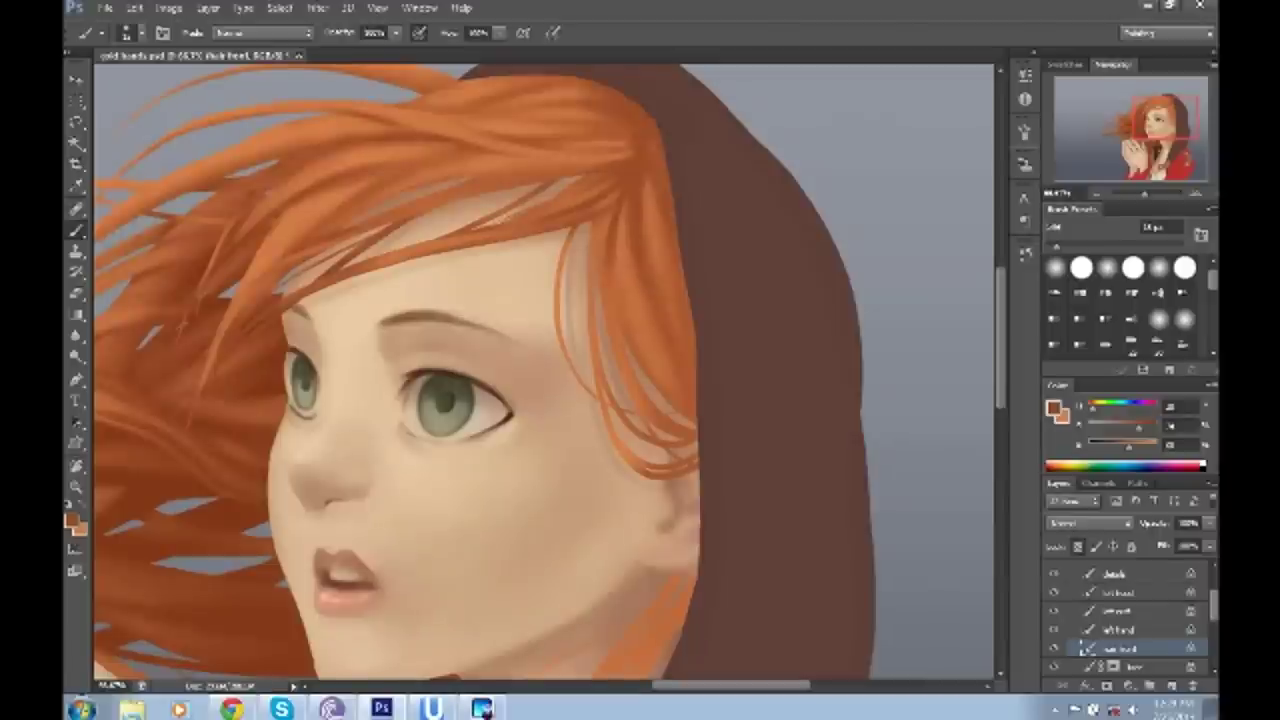
{"action": "left_click_drag", "start_coordinate": [600, 235], "coordinate": [628, 358]}
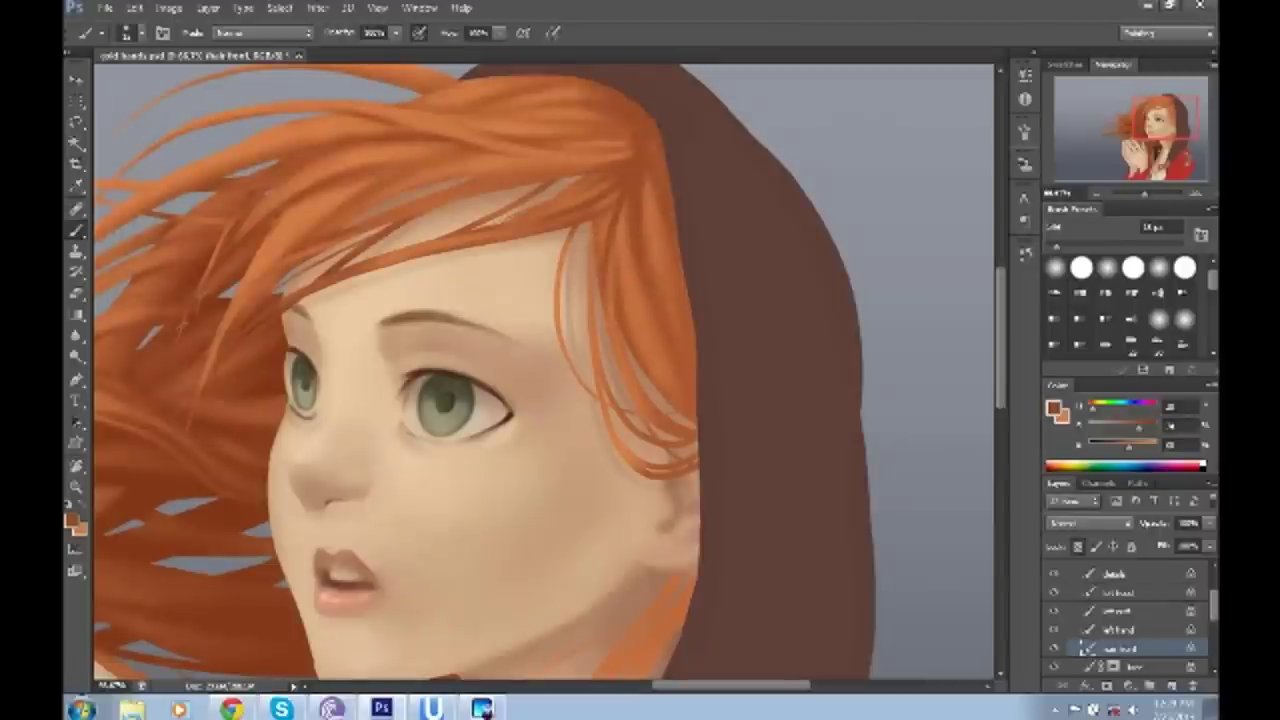
{"action": "left_click_drag", "start_coordinate": [621, 260], "coordinate": [629, 327]}
{"action": "left_click_drag", "start_coordinate": [638, 180], "coordinate": [628, 244]}
{"action": "left_click_drag", "start_coordinate": [655, 340], "coordinate": [684, 404]}
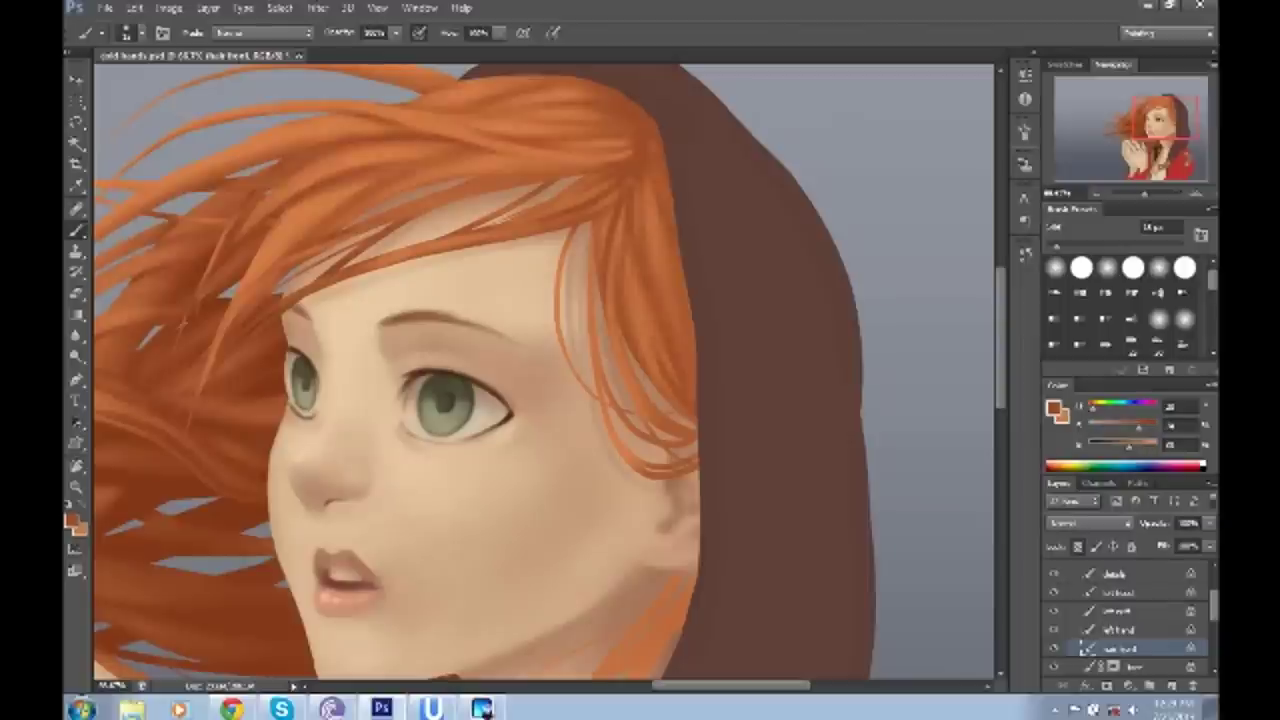
- Add a small dark accent on the hair beside the cheek near the jaw
{"action": "left_click_drag", "start_coordinate": [500, 380], "coordinate": [470, 335]}
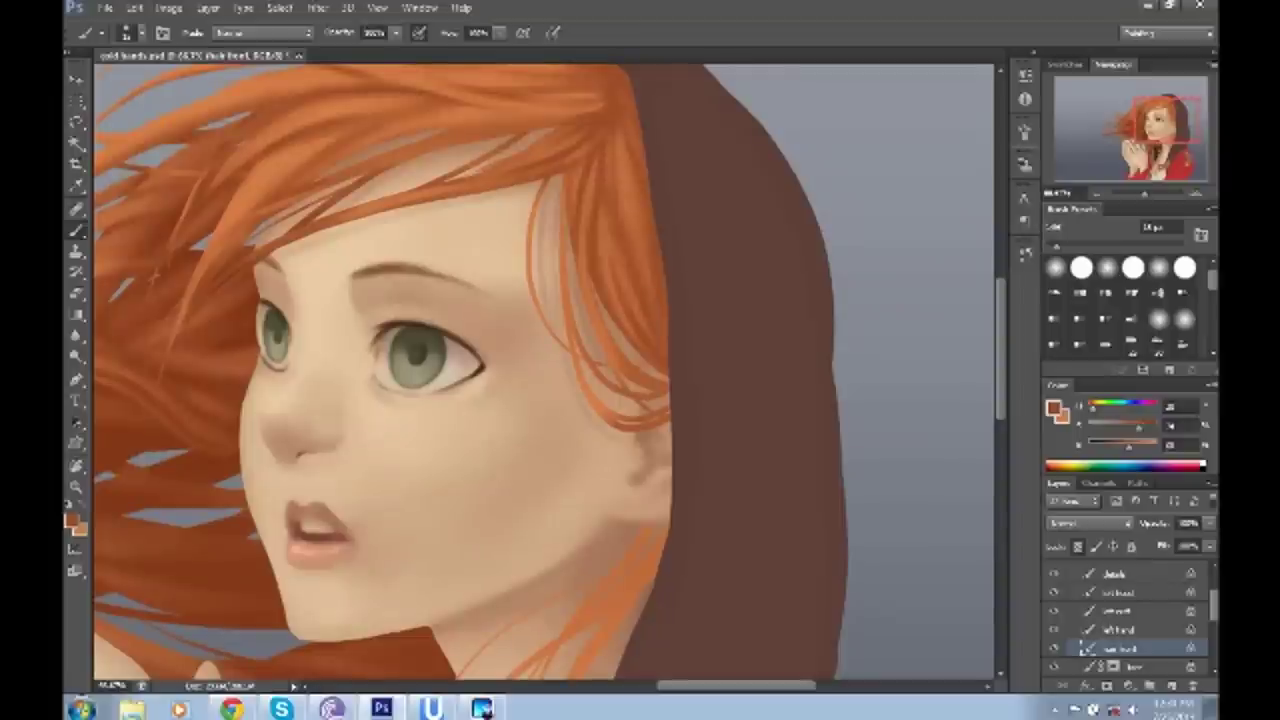
{"action": "left_click_drag", "start_coordinate": [470, 350], "coordinate": [520, 338]}
{"action": "left_click", "coordinate": [618, 334]}
{"action": "left_click_drag", "start_coordinate": [470, 350], "coordinate": [482, 326]}
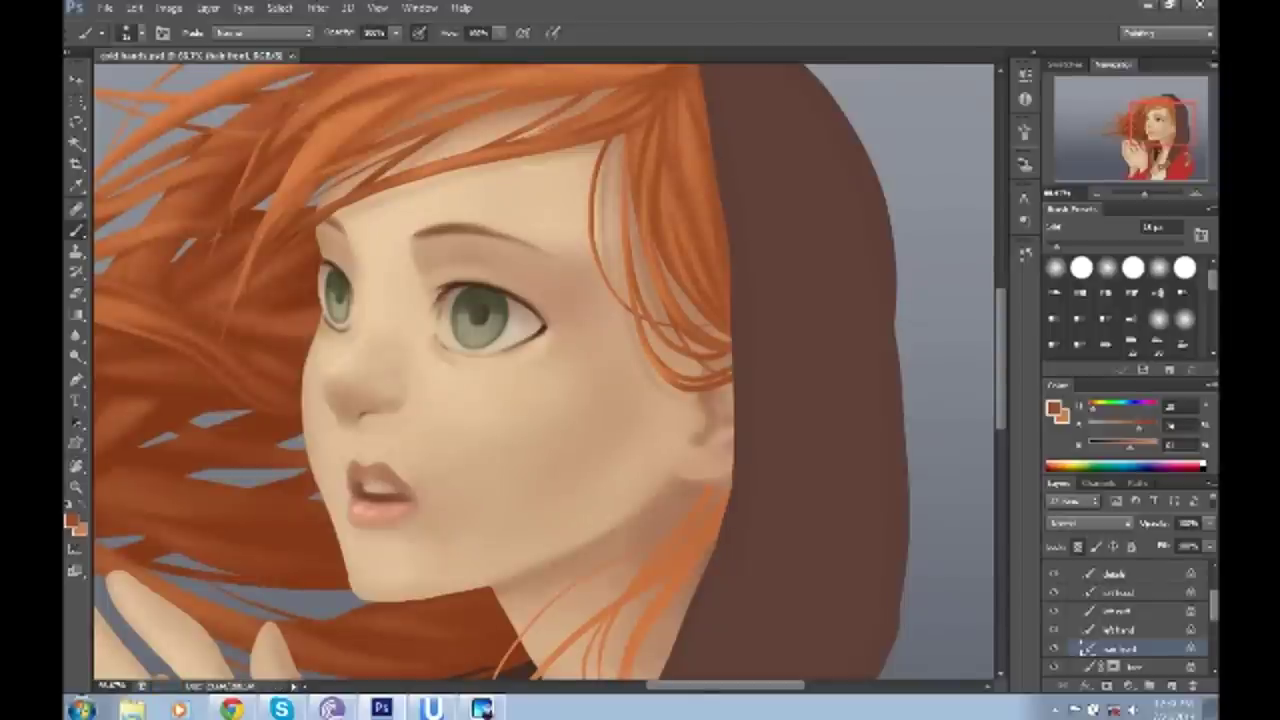
{"action": "key", "text": "ctrl+plus"}
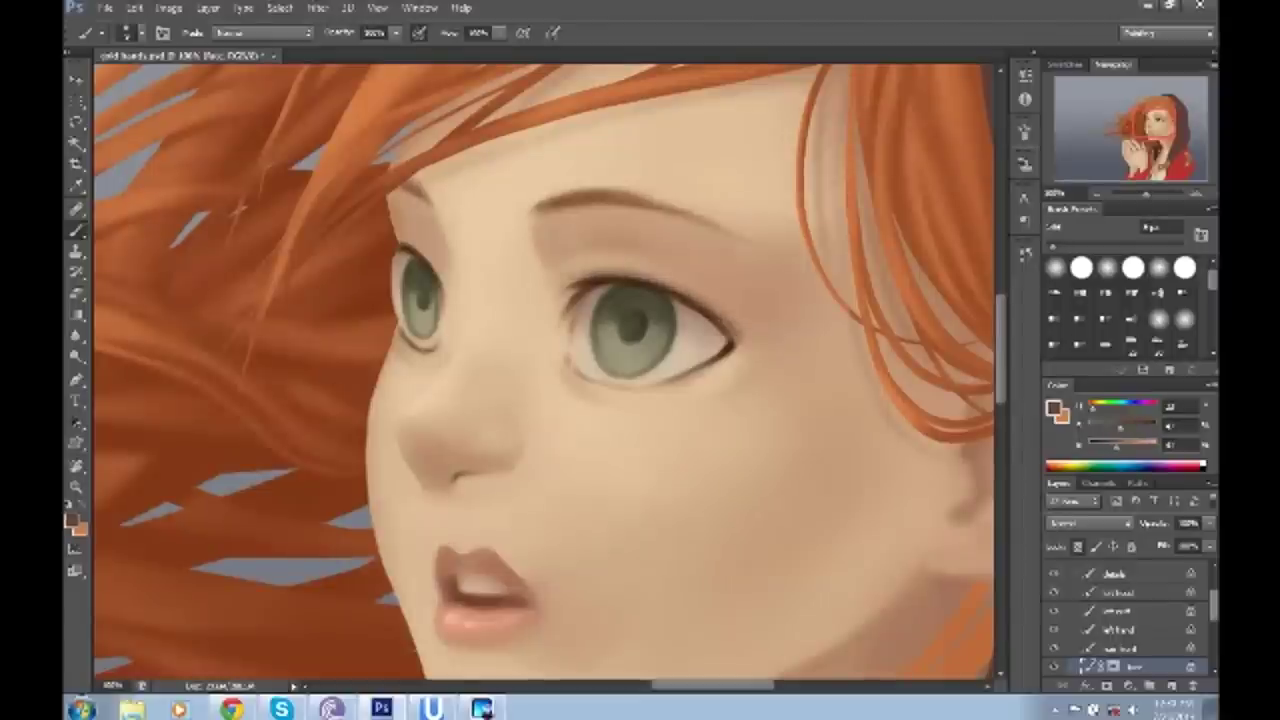
- Sample the light cheek skin tone, adjust the brush size, and return to the Brush zoomed out
{"action": "left_click", "coordinate": [386, 380], "text": "alt"}
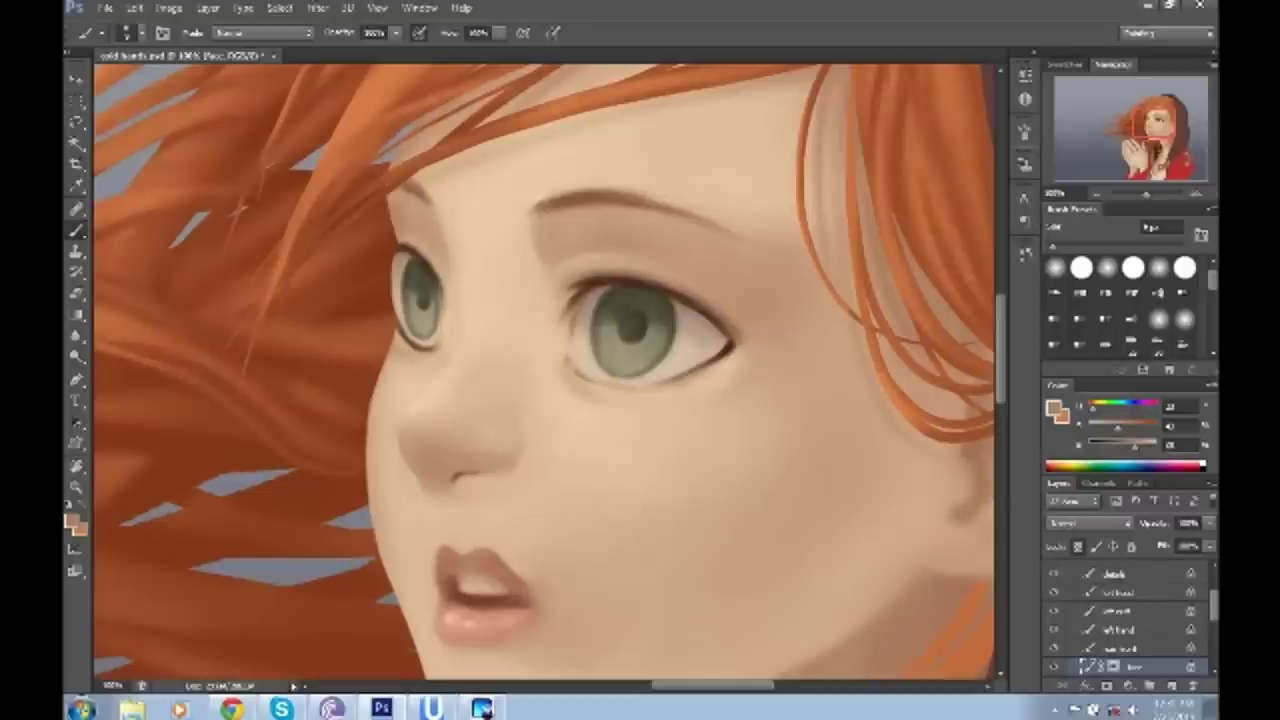
{"action": "key", "text": "bracketright"}
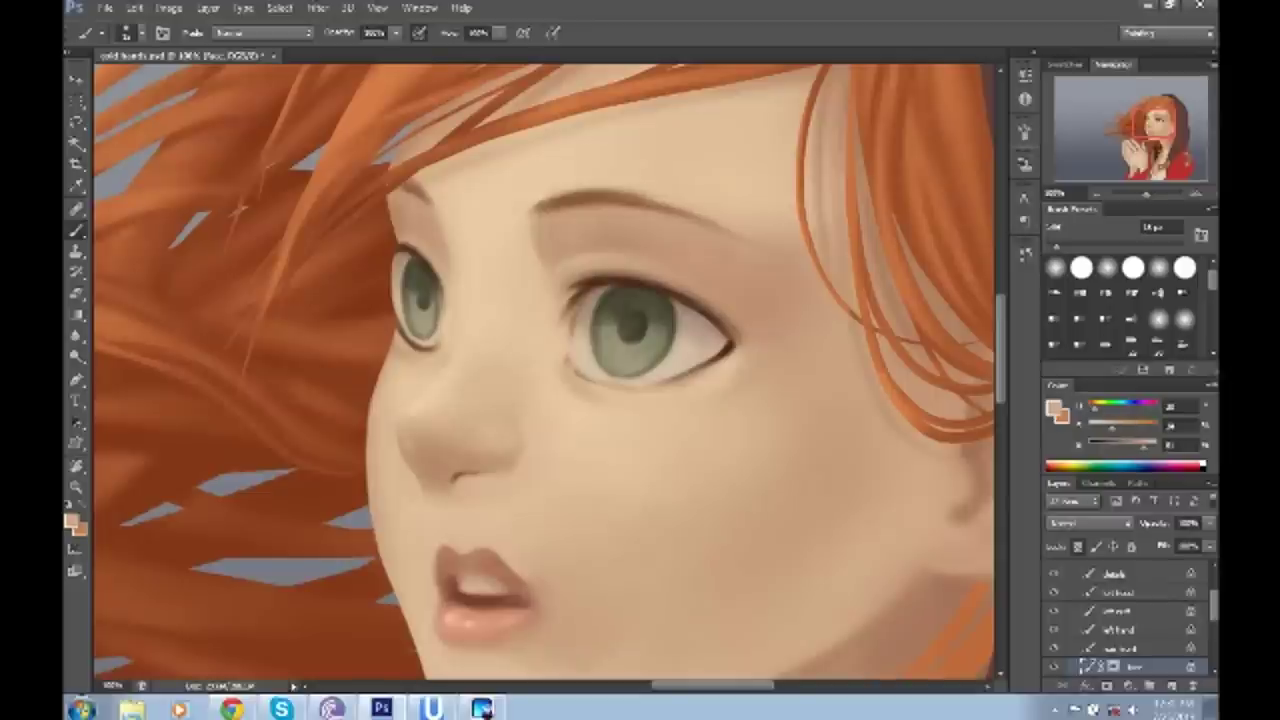
{"action": "key", "text": "bracketleft"}
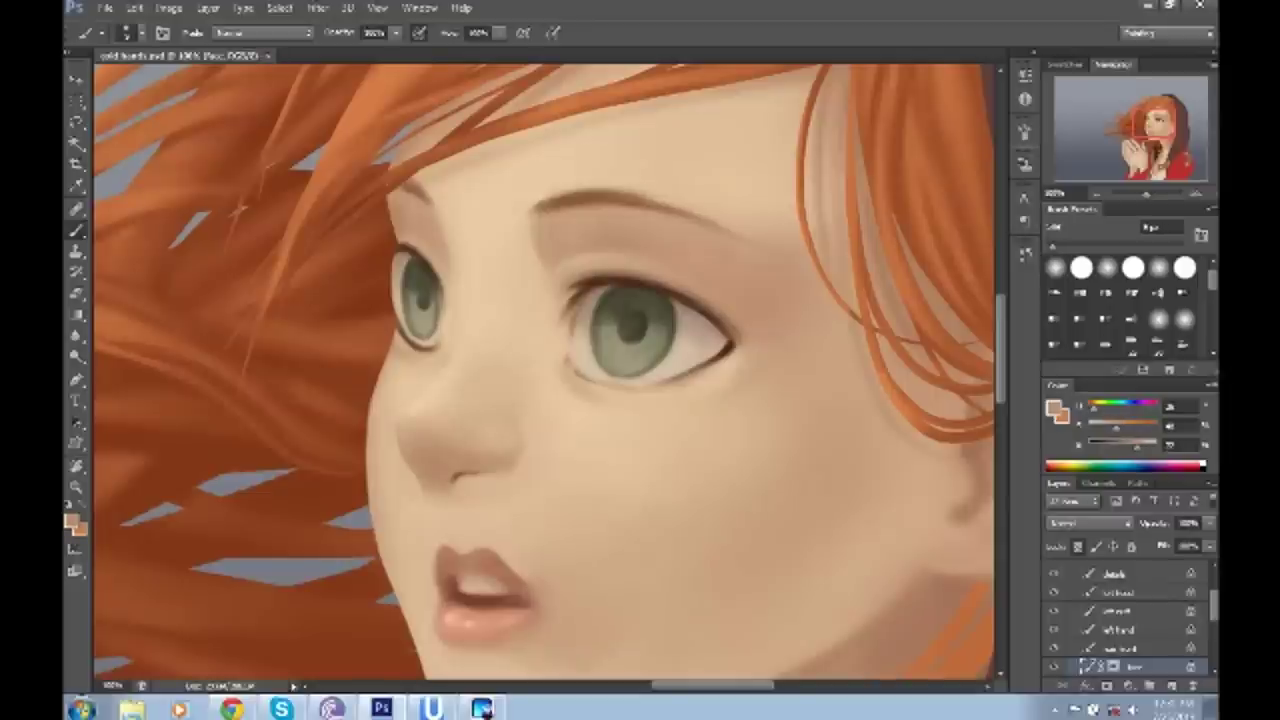
{"action": "key", "text": "ctrl+minus"}
{"action": "key", "text": "b"}
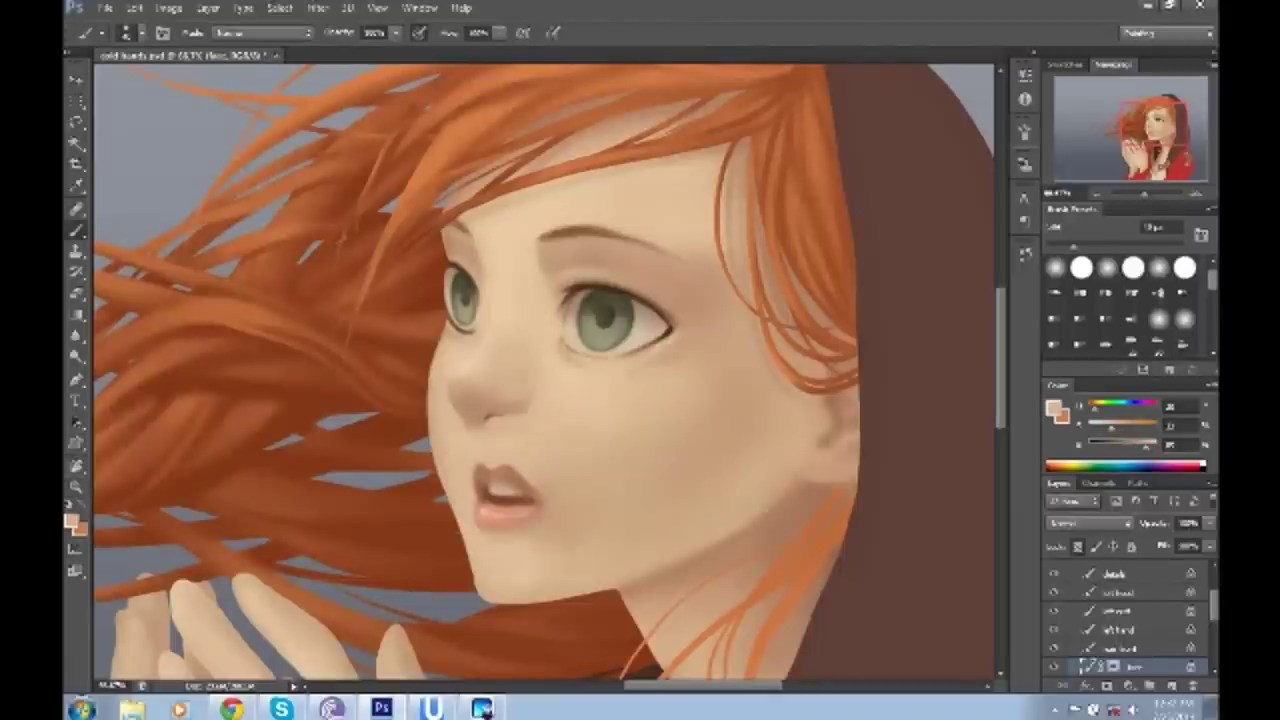
{"action": "scroll", "coordinate": [477, 377], "scroll_direction": "down", "scroll_amount": 2}
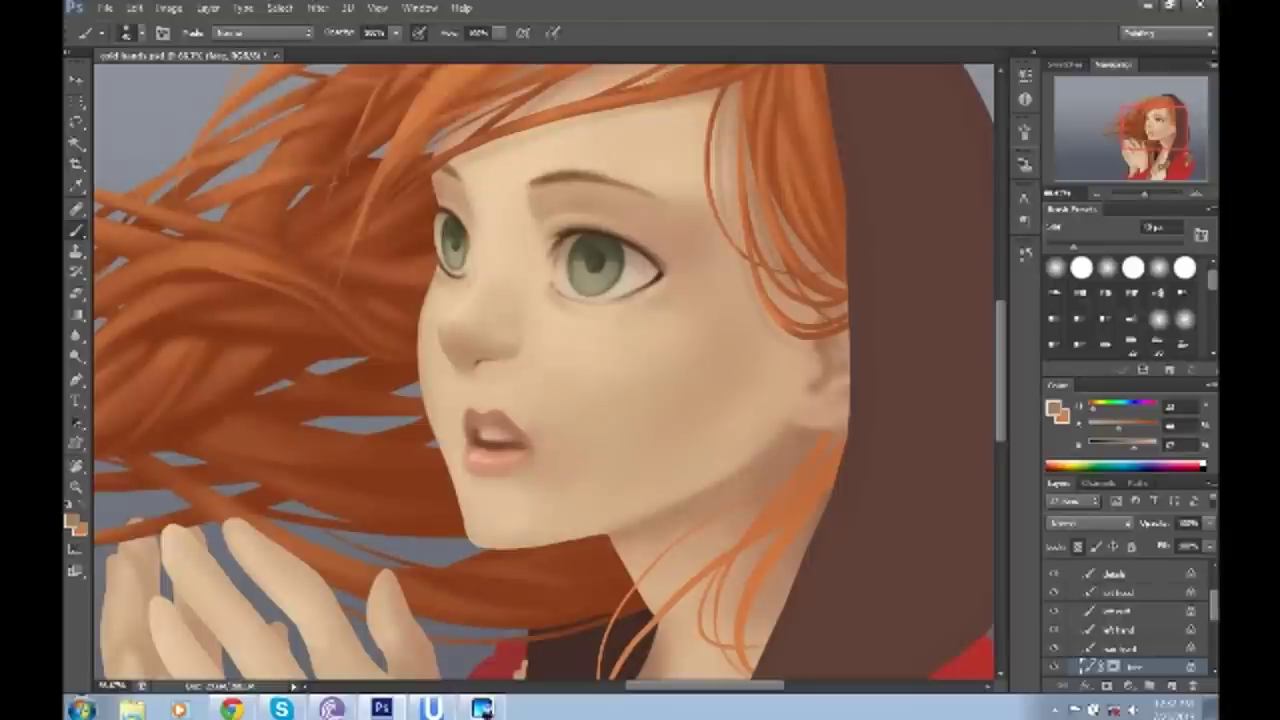
- Switch to the hair front layer and darken two strands falling over the neck
{"action": "left_click_drag", "start_coordinate": [805, 162], "coordinate": [757, 152]}
{"action": "right_click", "coordinate": [757, 153], "text": "ctrl"}
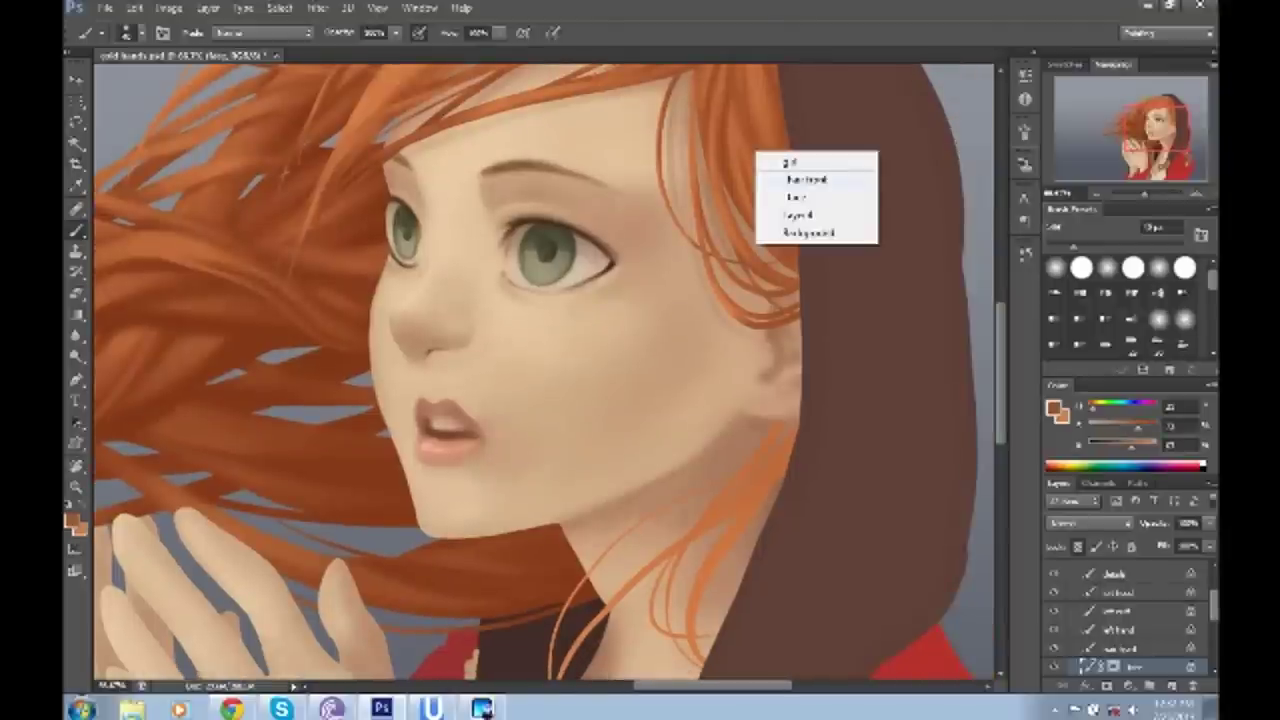
{"action": "left_click", "coordinate": [807, 179]}
{"action": "scroll", "coordinate": [545, 370], "scroll_direction": "down", "scroll_amount": 3}
{"action": "left_click_drag", "start_coordinate": [716, 374], "coordinate": [684, 468]}
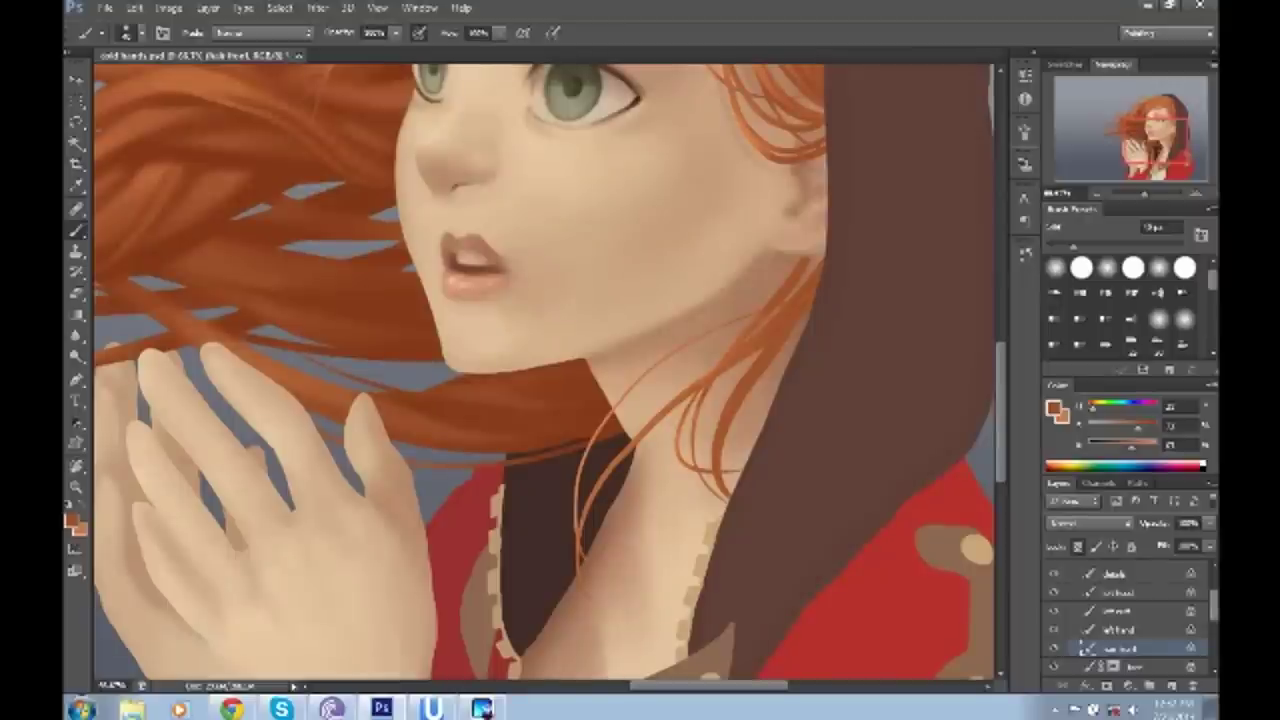
{"action": "left_click_drag", "start_coordinate": [545, 370], "coordinate": [460, 460]}
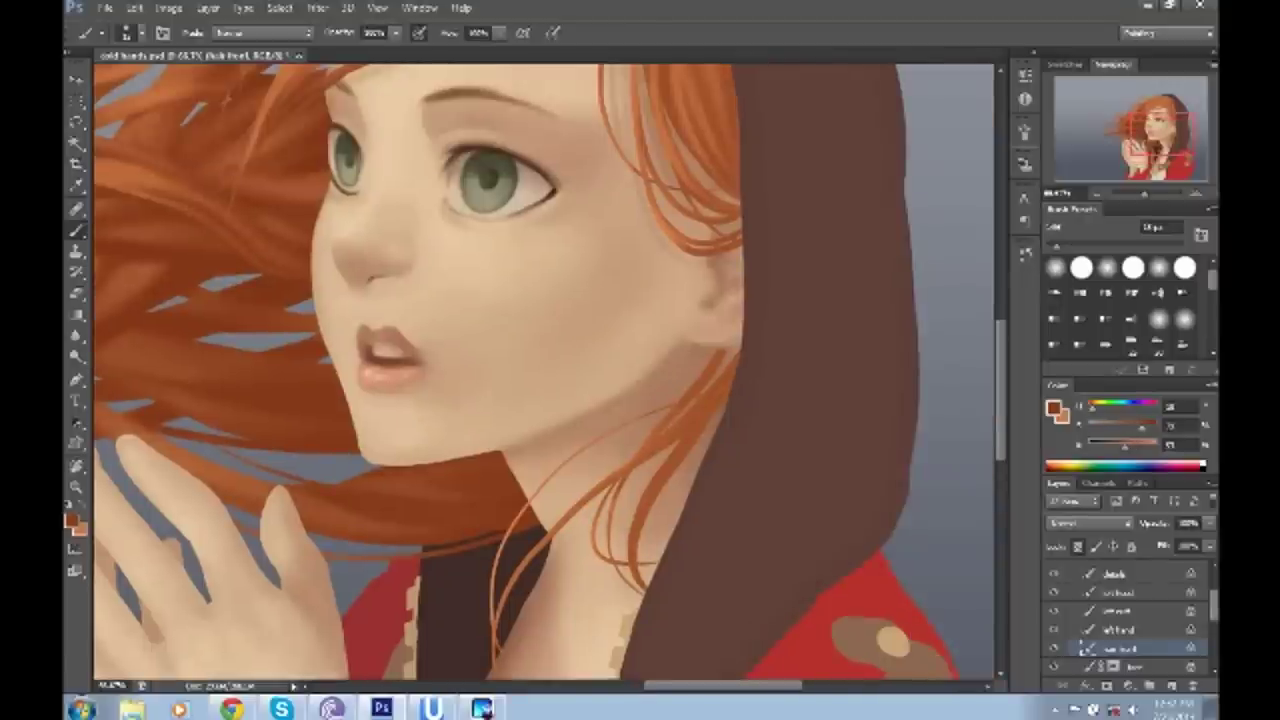
{"action": "left_click_drag", "start_coordinate": [716, 358], "coordinate": [680, 452]}
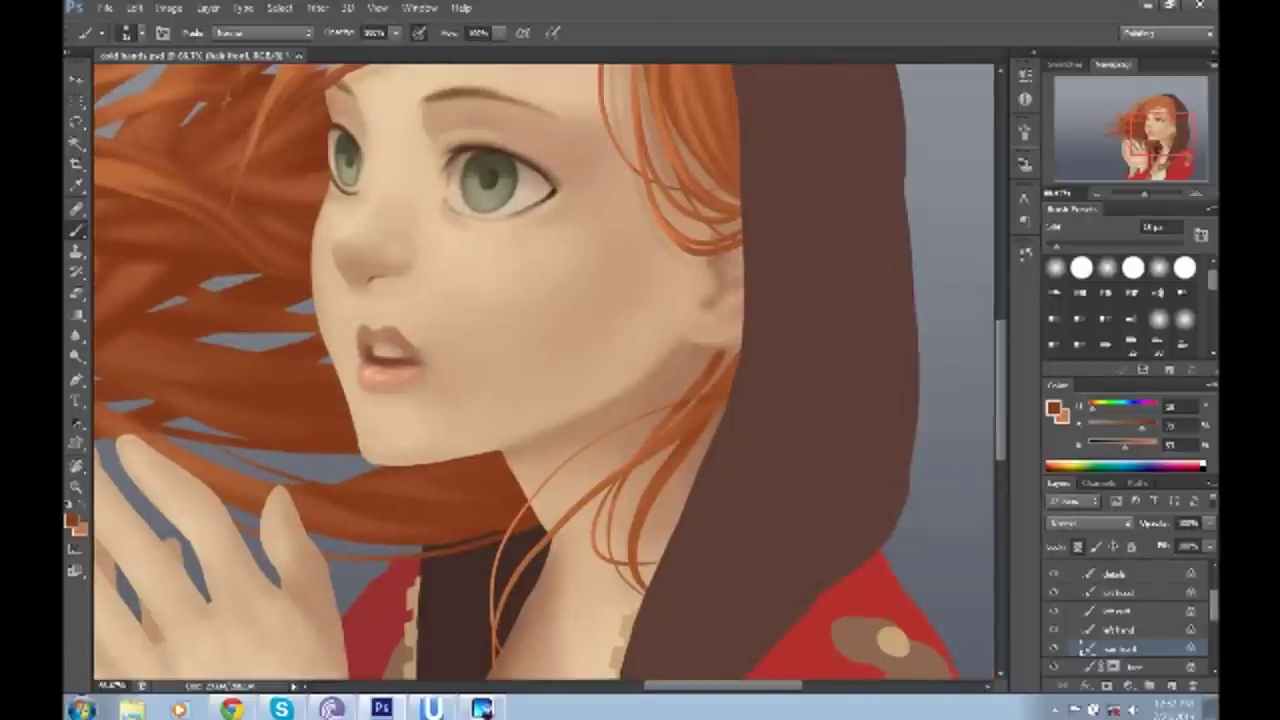
- Darken another neck strand, the hood edge beside it, and the strands near the cheek
{"action": "left_click_drag", "start_coordinate": [545, 370], "coordinate": [583, 308]}
{"action": "left_click_drag", "start_coordinate": [698, 362], "coordinate": [668, 515]}
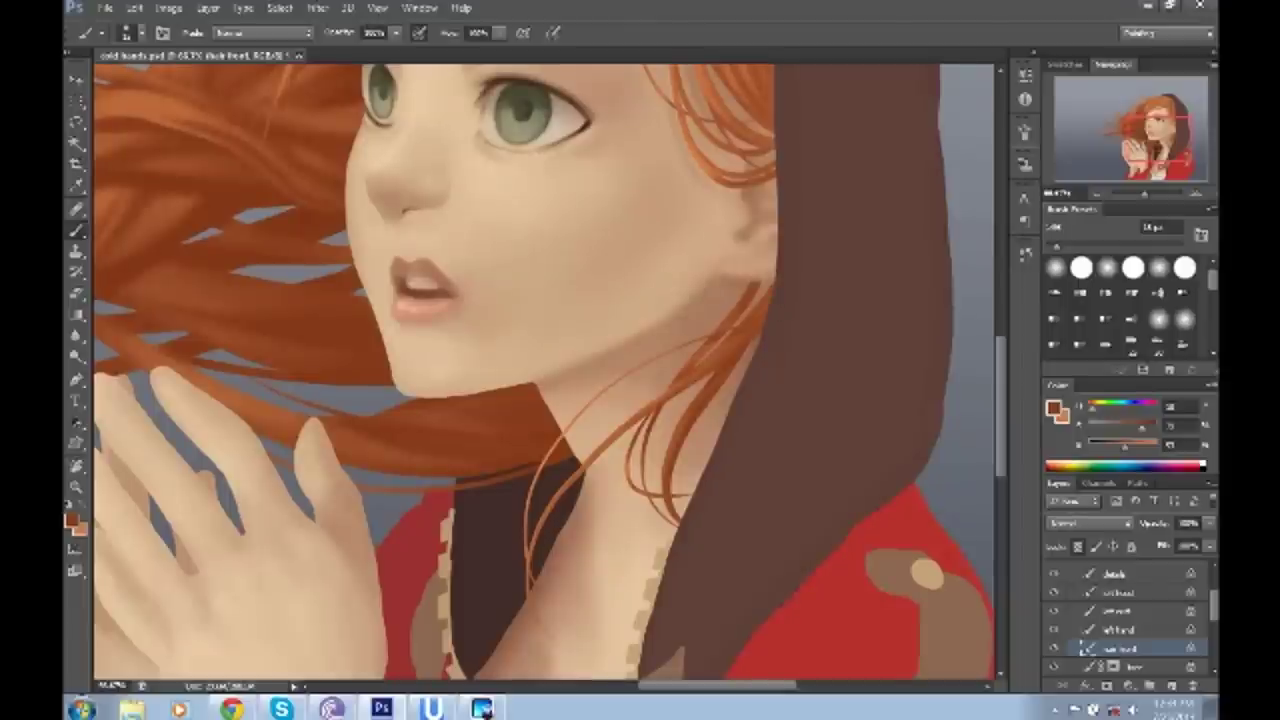
{"action": "left_click_drag", "start_coordinate": [545, 370], "coordinate": [565, 427]}
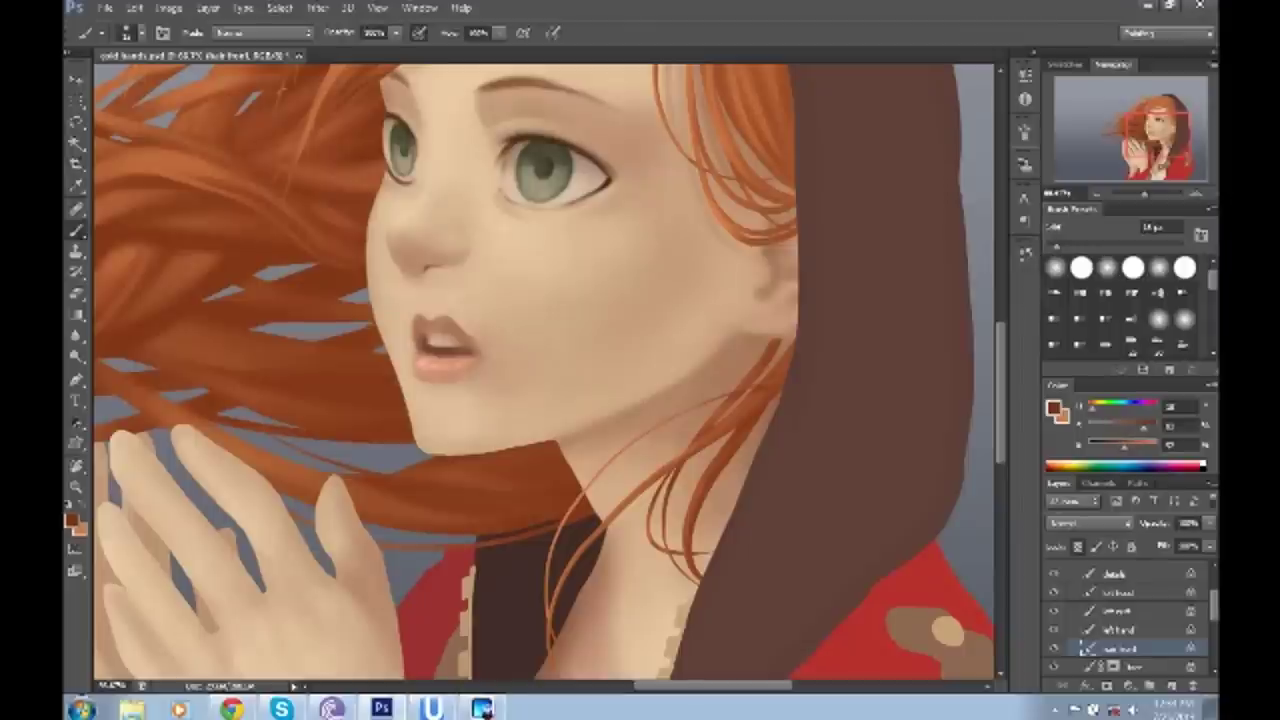
{"action": "left_click_drag", "start_coordinate": [778, 344], "coordinate": [762, 390]}
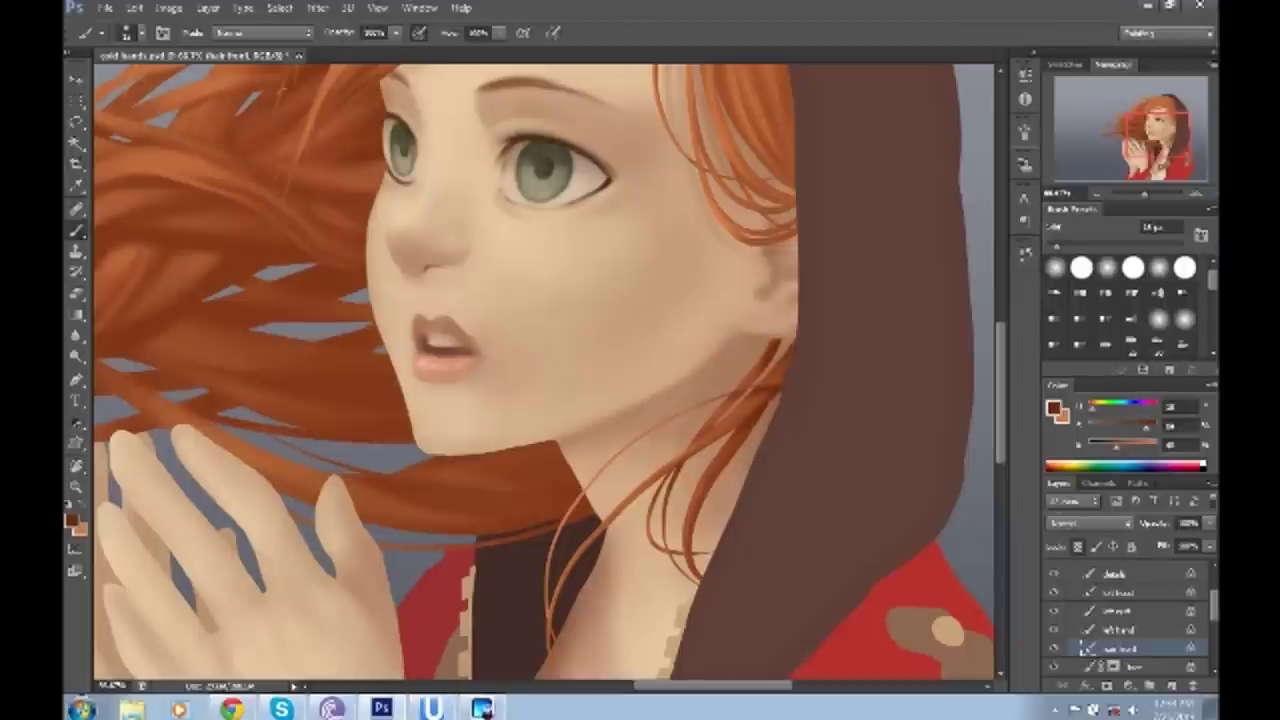
{"action": "left_click_drag", "start_coordinate": [540, 380], "coordinate": [546, 356]}
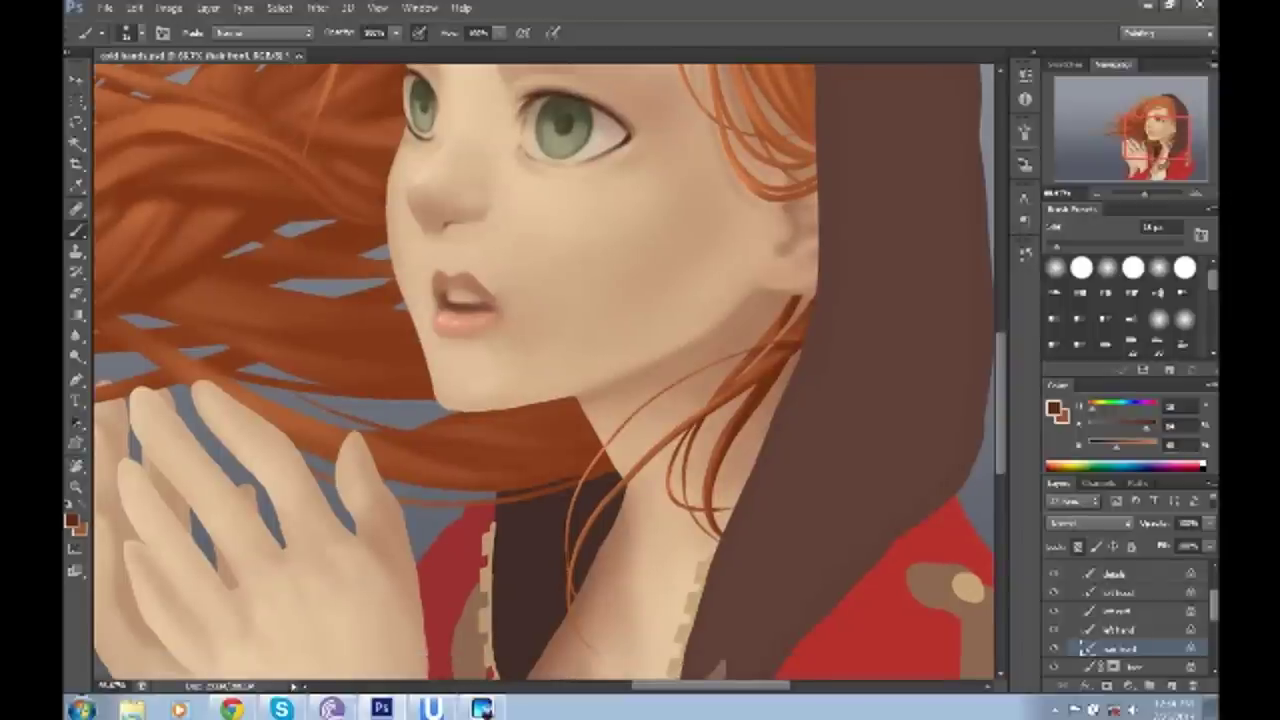
{"action": "left_click_drag", "start_coordinate": [572, 586], "coordinate": [586, 608]}
{"action": "scroll", "coordinate": [545, 370], "scroll_direction": "up", "scroll_amount": 5}
{"action": "left_click_drag", "start_coordinate": [600, 328], "coordinate": [716, 396]}
- Sample the orange hair colour, bring the fringe into view, and pick a darker brown
{"action": "scroll", "coordinate": [545, 370], "scroll_direction": "up", "scroll_amount": 2}
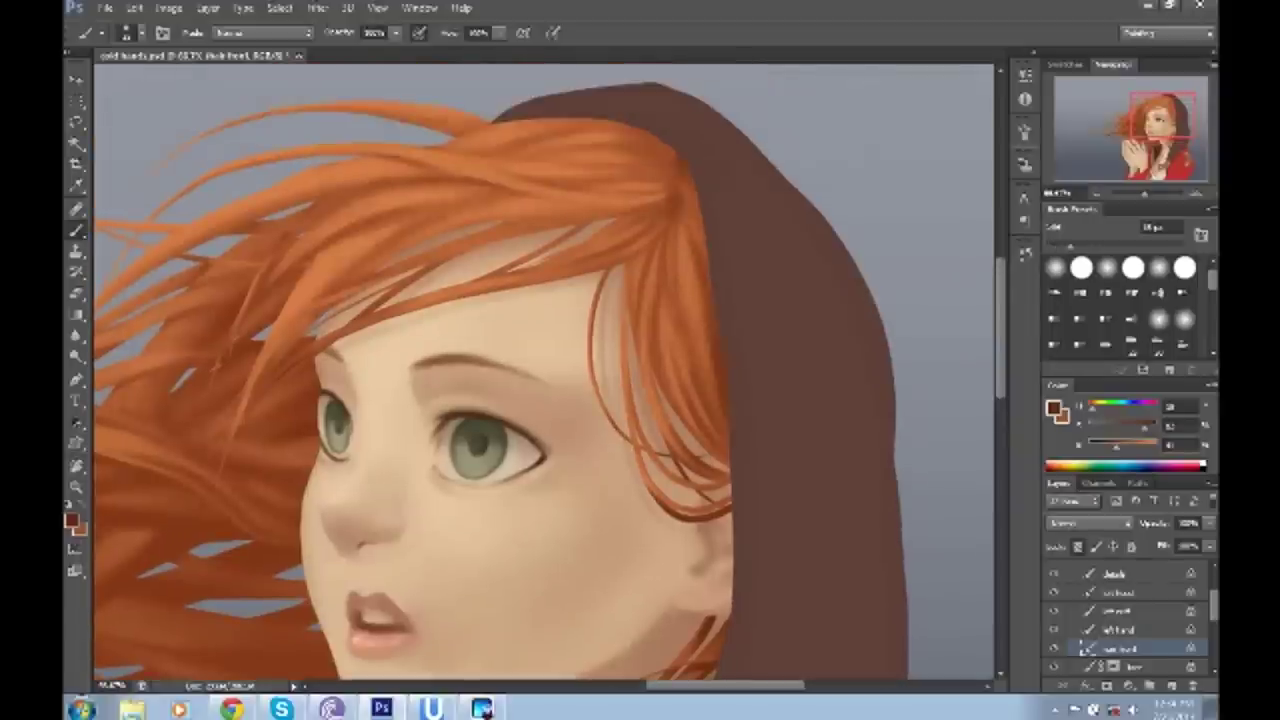
{"action": "left_click", "coordinate": [638, 141], "text": "alt"}
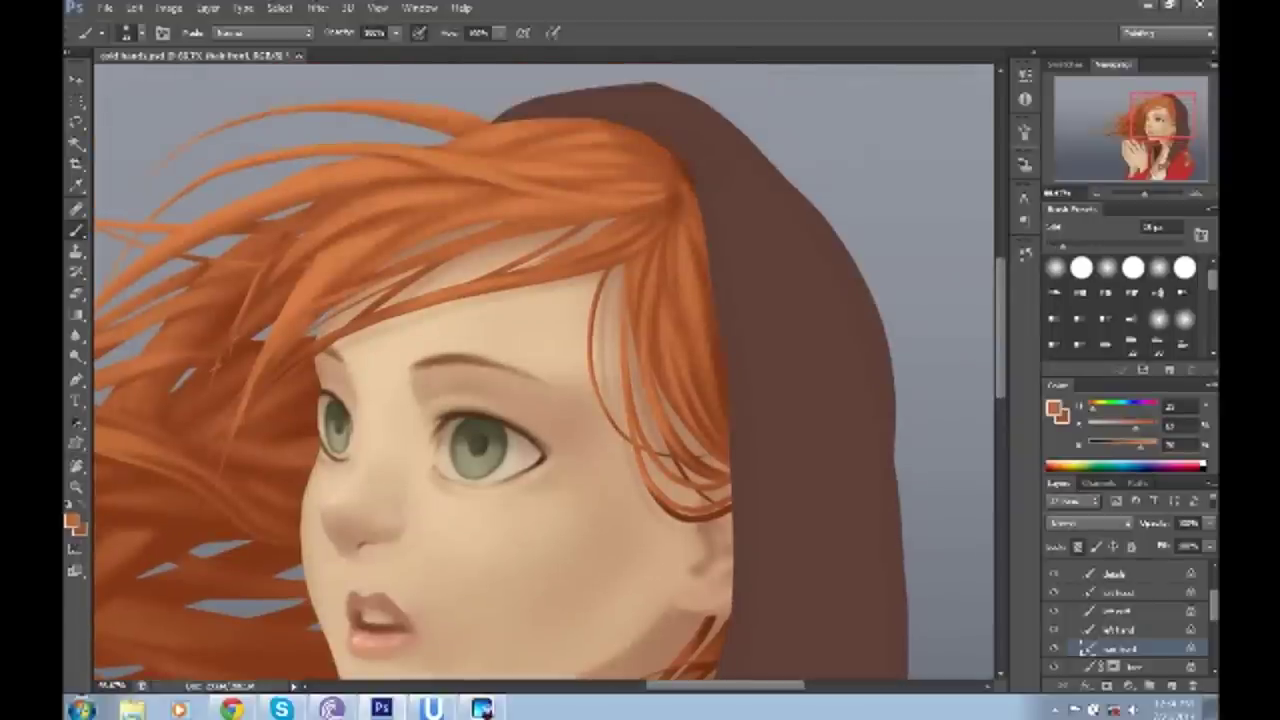
{"action": "left_click_drag", "start_coordinate": [480, 440], "coordinate": [650, 515]}
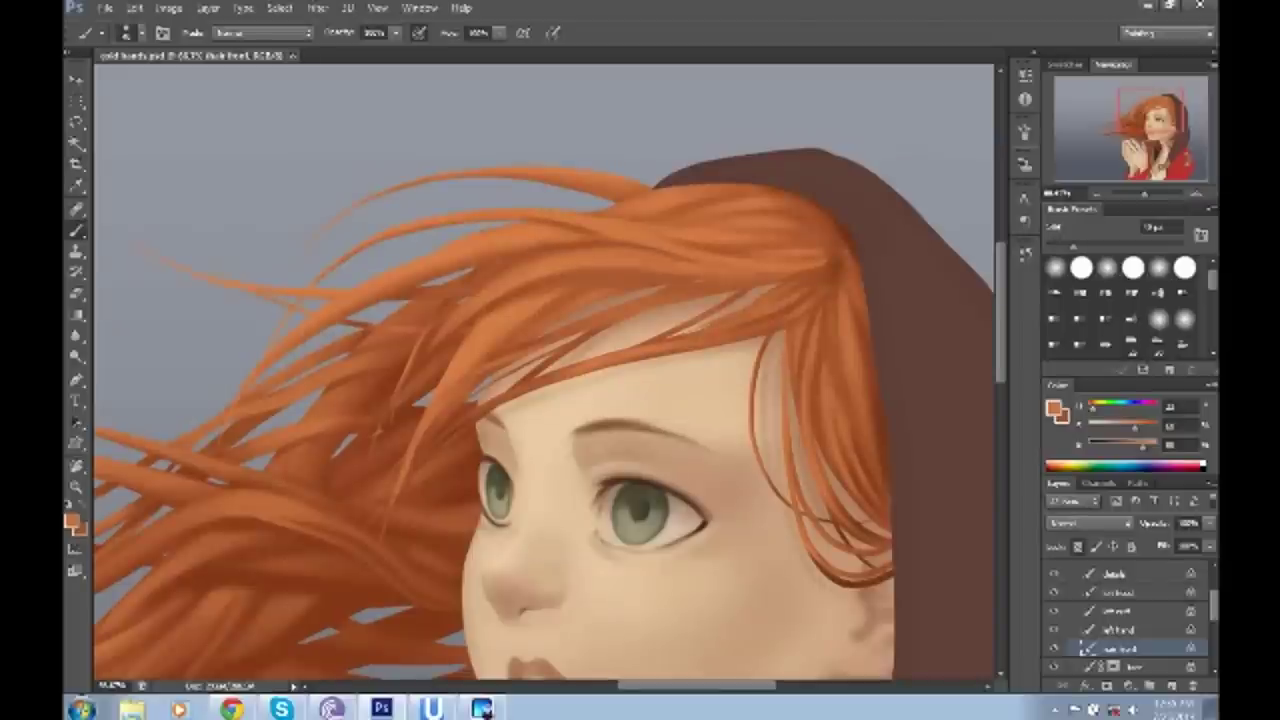
{"action": "key", "text": "e"}
{"action": "left_click_drag", "start_coordinate": [550, 386], "coordinate": [600, 331]}
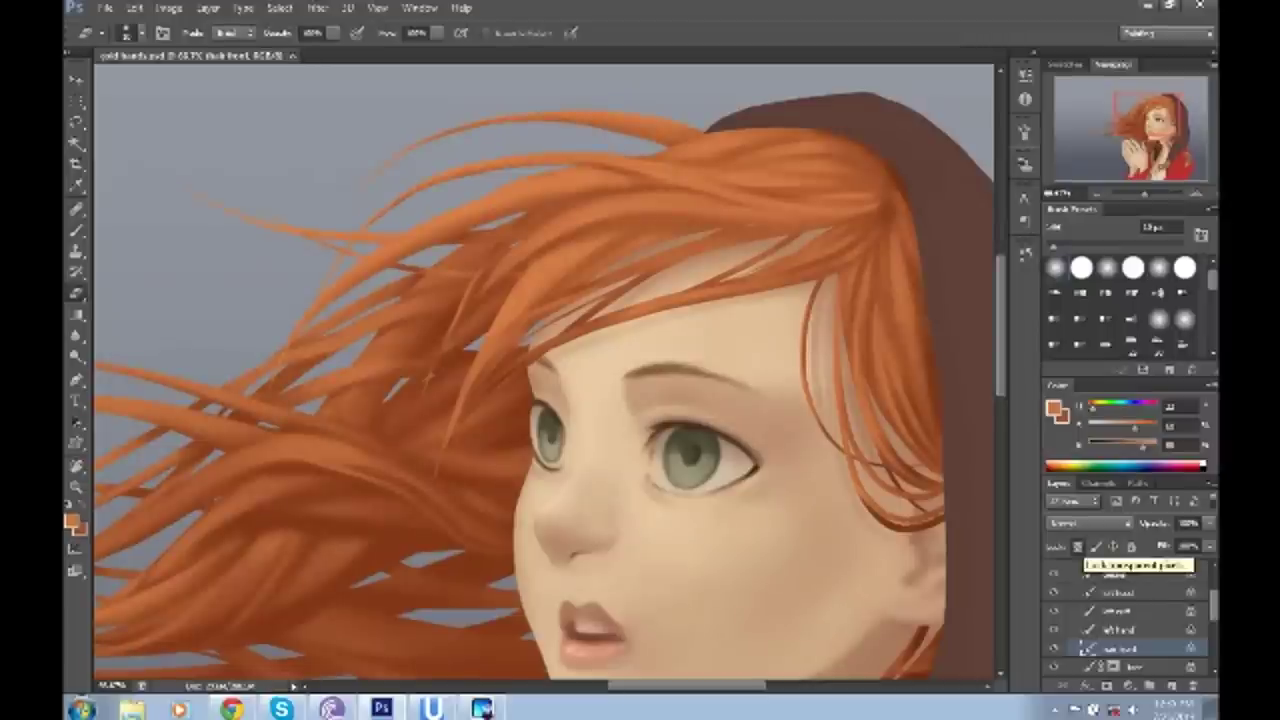
{"action": "key", "text": "b"}
{"action": "left_click_drag", "start_coordinate": [600, 350], "coordinate": [532, 430]}
{"action": "left_click", "coordinate": [448, 407], "text": "alt"}
- Paint six darker strands and touches across the fringe over the forehead
{"action": "left_click_drag", "start_coordinate": [676, 292], "coordinate": [500, 366]}
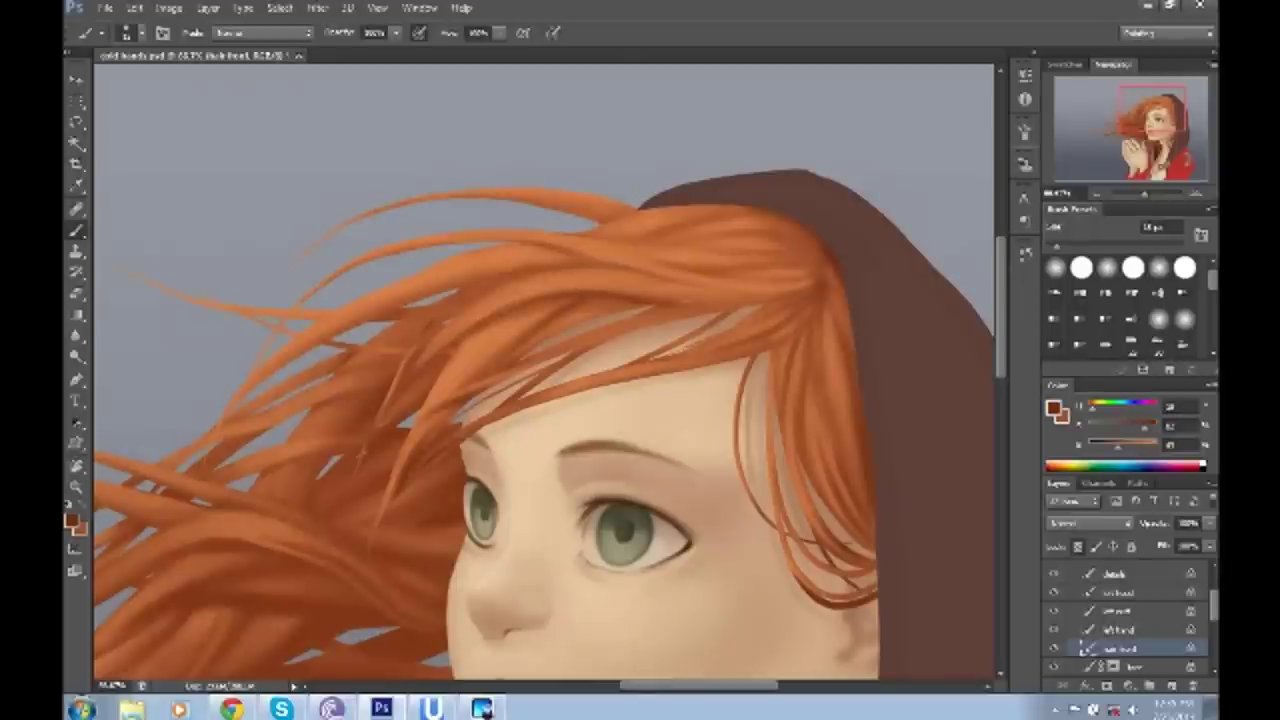
{"action": "left_click_drag", "start_coordinate": [638, 304], "coordinate": [486, 374]}
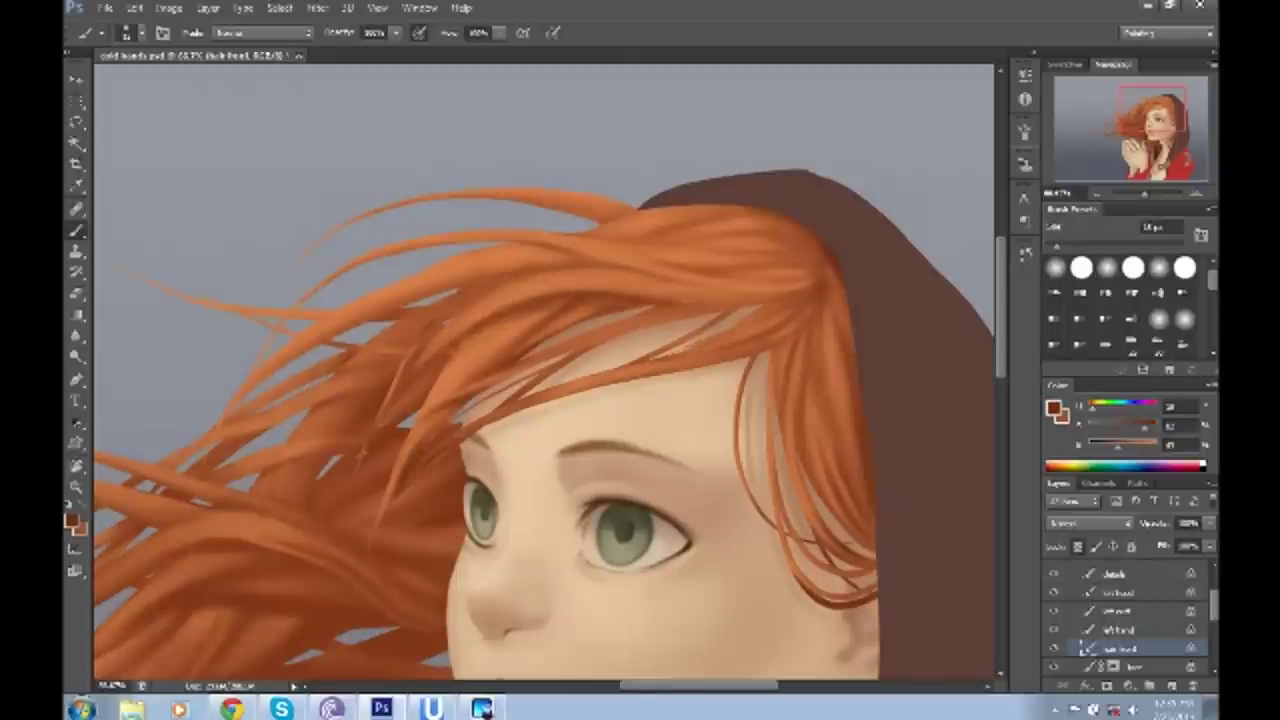
{"action": "left_click_drag", "start_coordinate": [718, 296], "coordinate": [442, 344]}
{"action": "left_click_drag", "start_coordinate": [626, 334], "coordinate": [490, 378]}
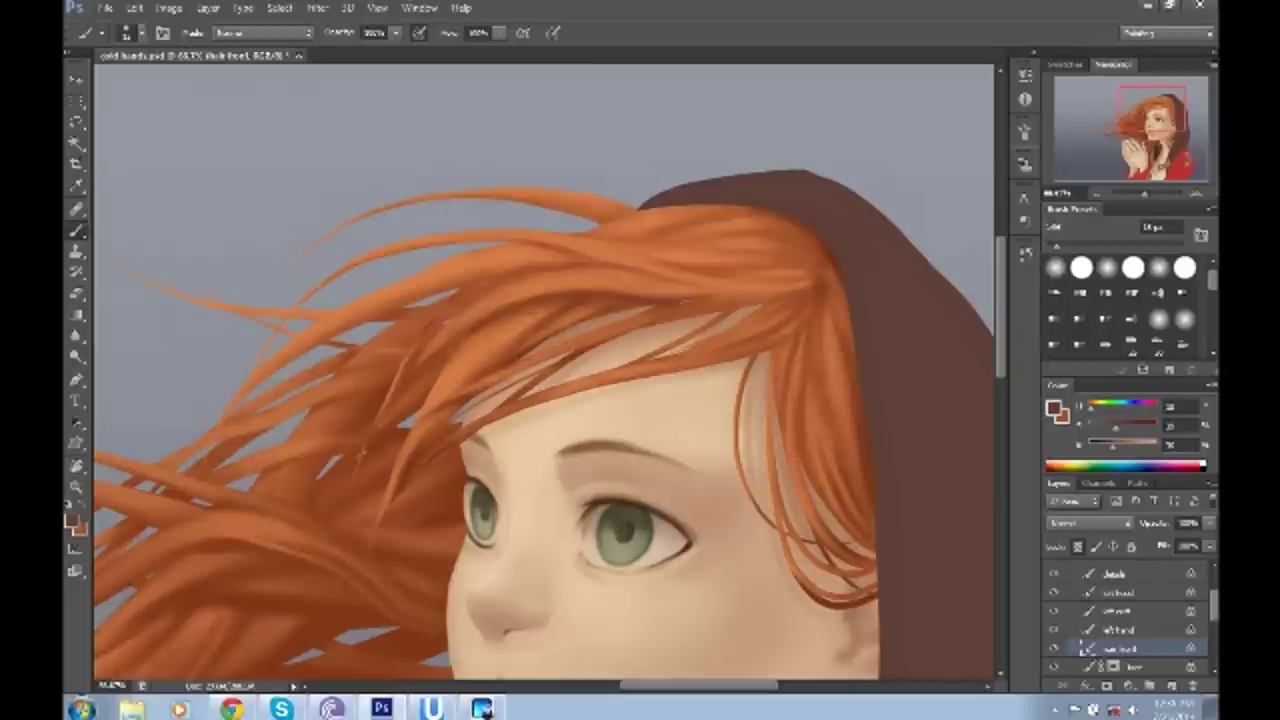
{"action": "left_click_drag", "start_coordinate": [704, 302], "coordinate": [652, 324]}
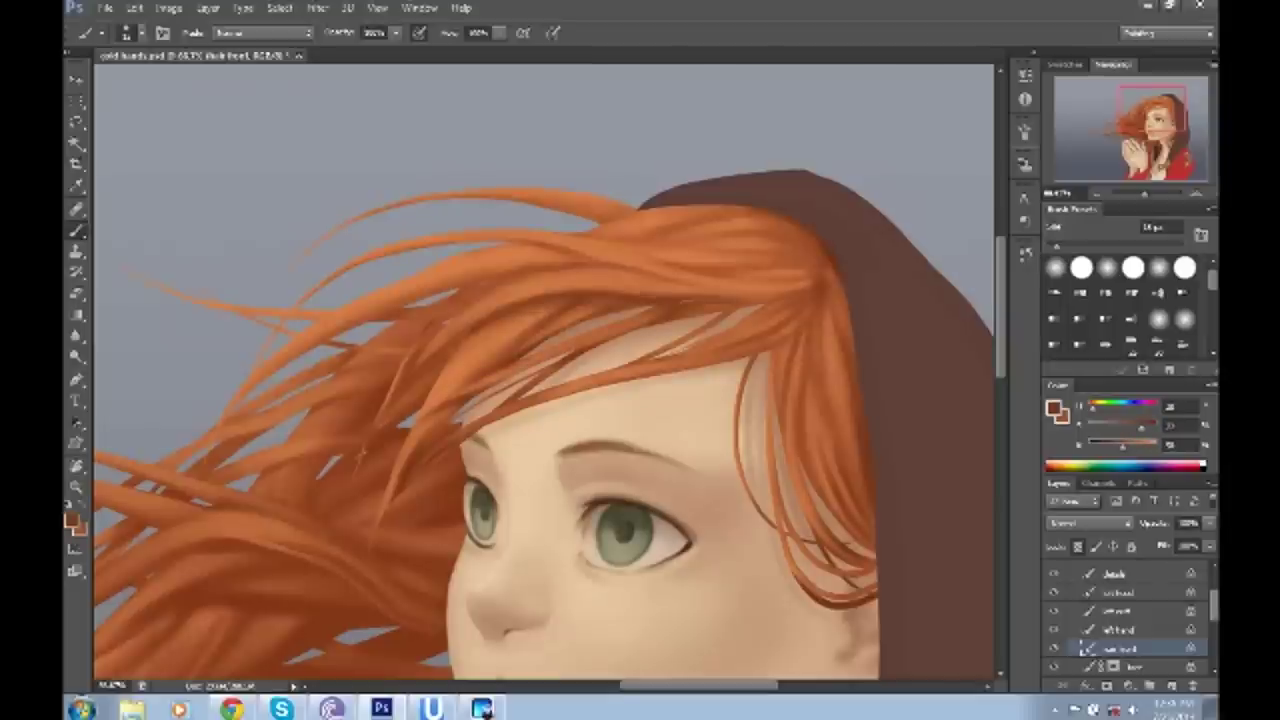
{"action": "left_click_drag", "start_coordinate": [732, 312], "coordinate": [690, 326]}
- Darken the strand beside the face and the hair near the hood, ending on light orange zoomed out
{"action": "left_click_drag", "start_coordinate": [778, 336], "coordinate": [792, 406]}
{"action": "left_click_drag", "start_coordinate": [820, 246], "coordinate": [772, 270]}
{"action": "left_click_drag", "start_coordinate": [560, 380], "coordinate": [508, 398]}
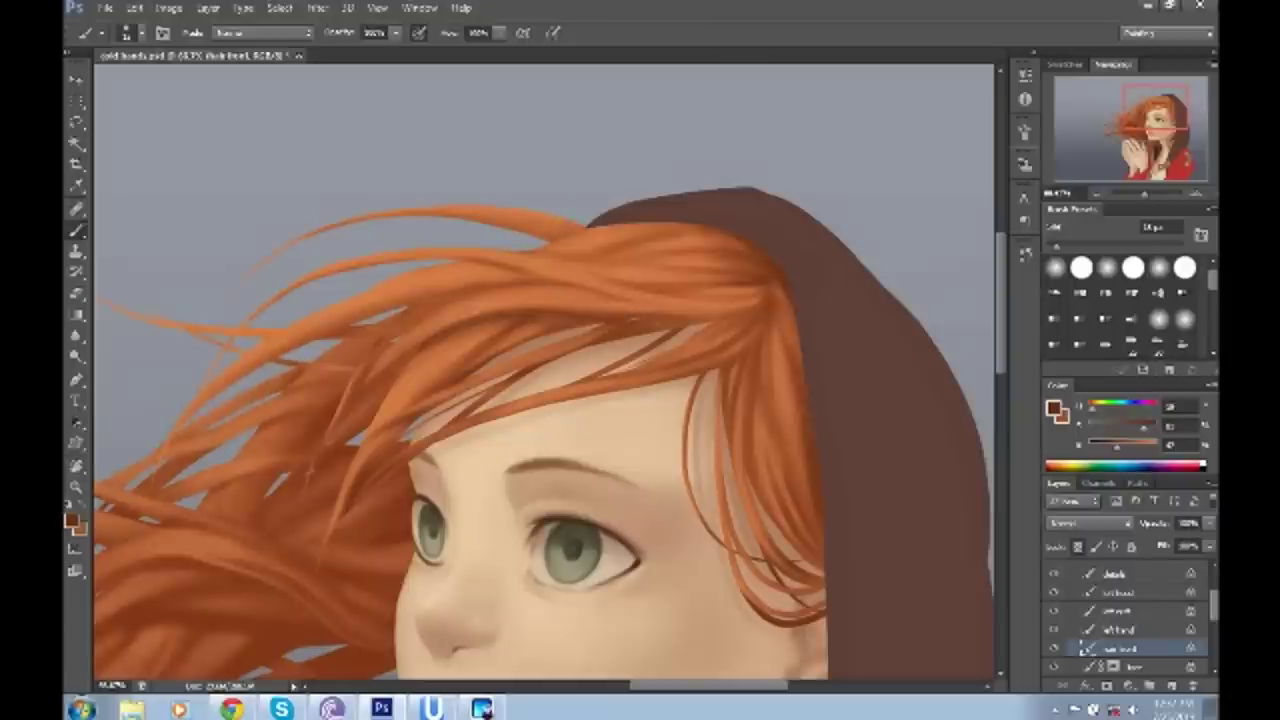
{"action": "key", "text": "x"}
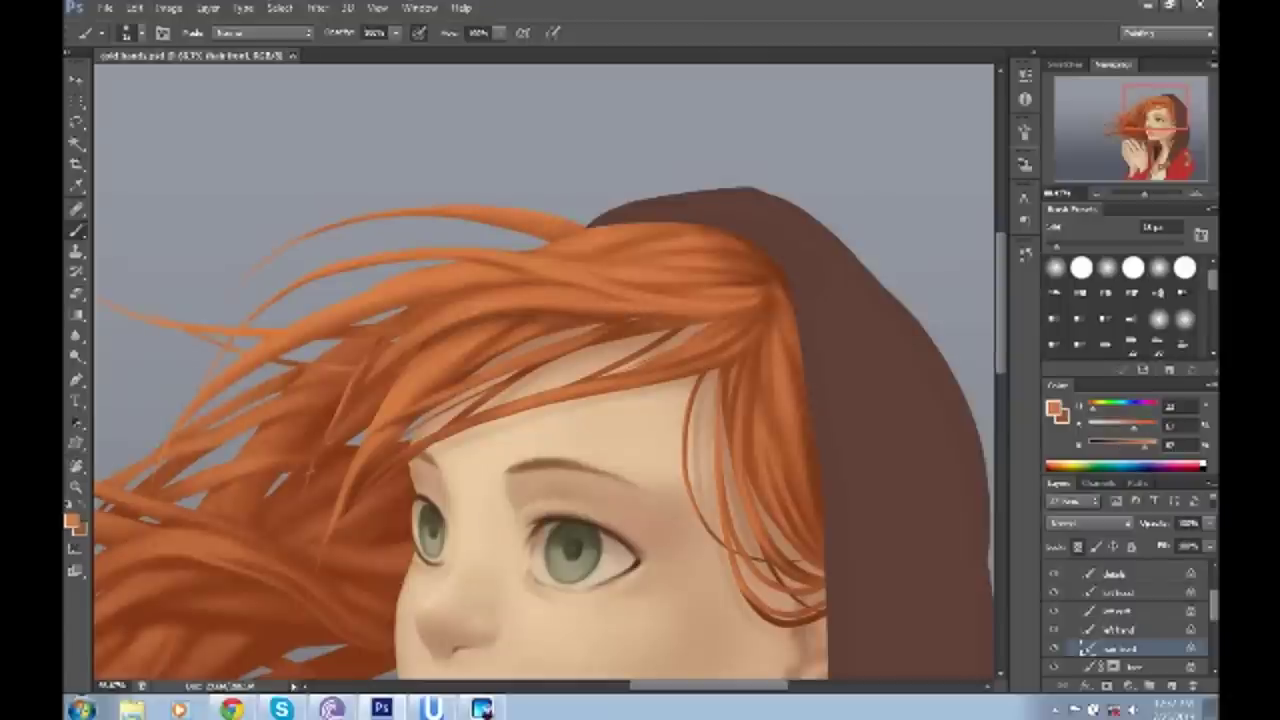
{"action": "left_click_drag", "start_coordinate": [500, 400], "coordinate": [526, 402]}
{"action": "key", "text": "x"}
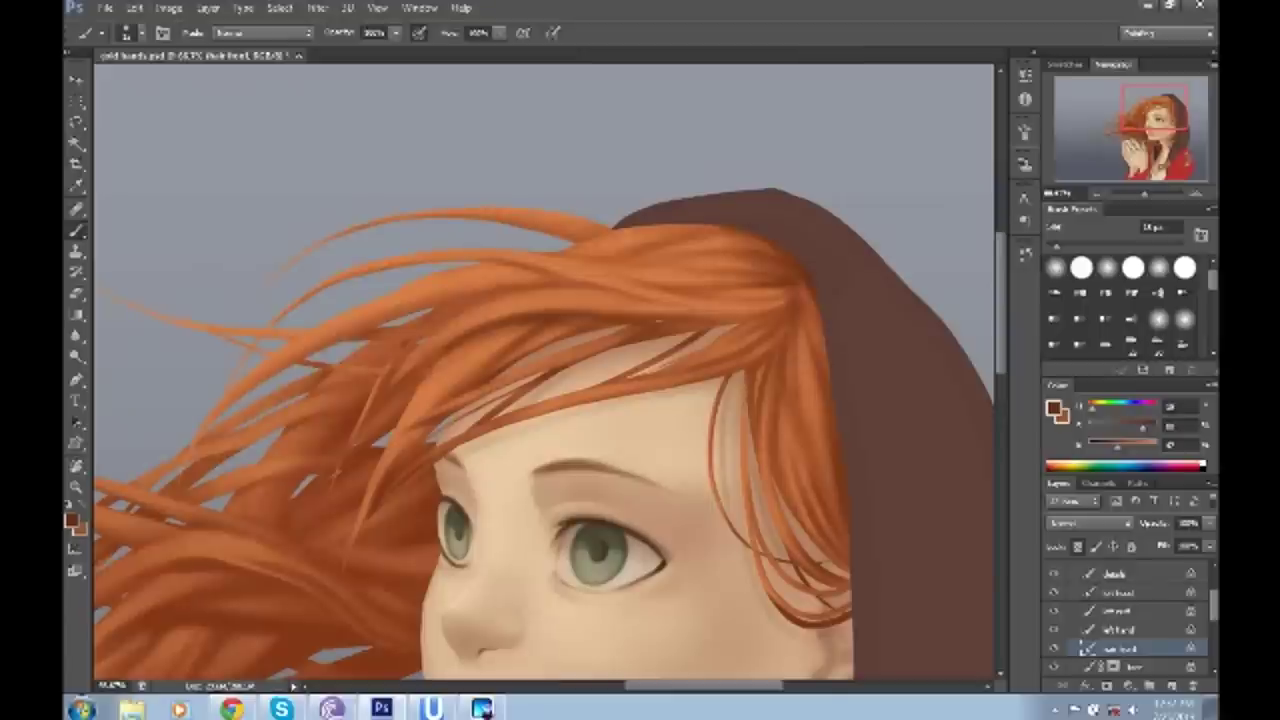
{"action": "key", "text": "x"}
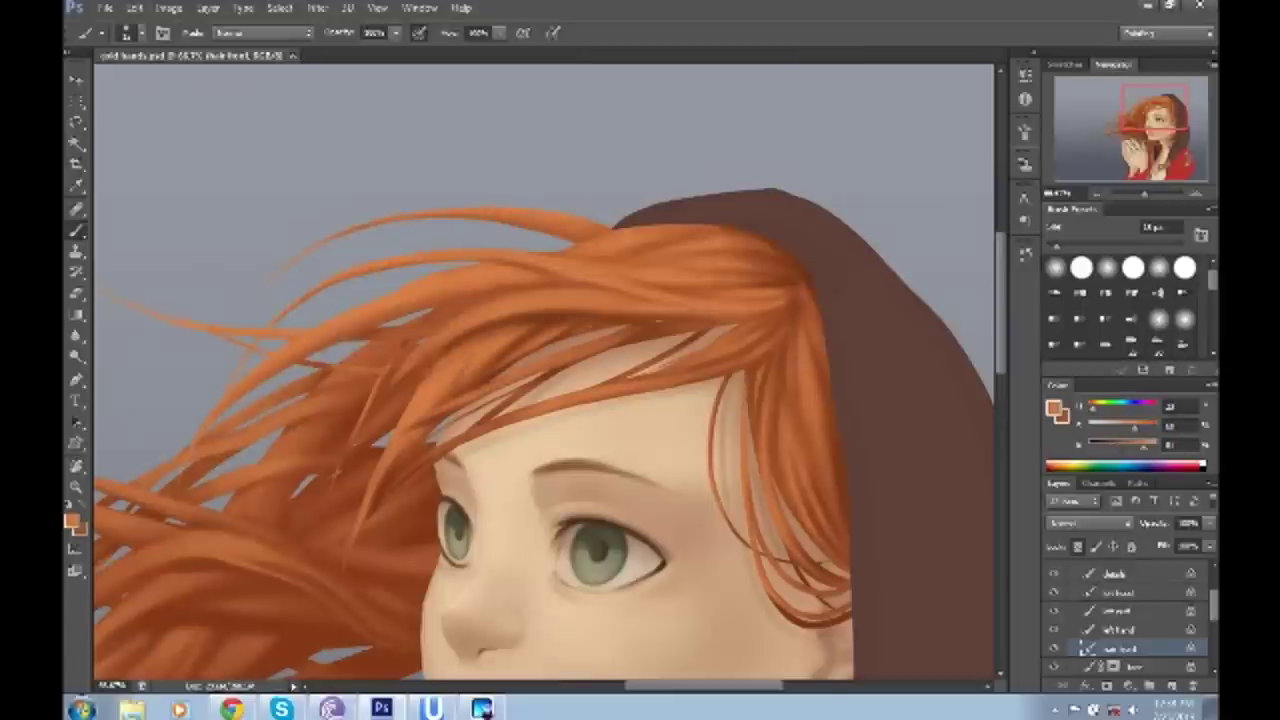
{"action": "key", "text": "z"}
{"action": "key", "text": "ctrl+minus"}
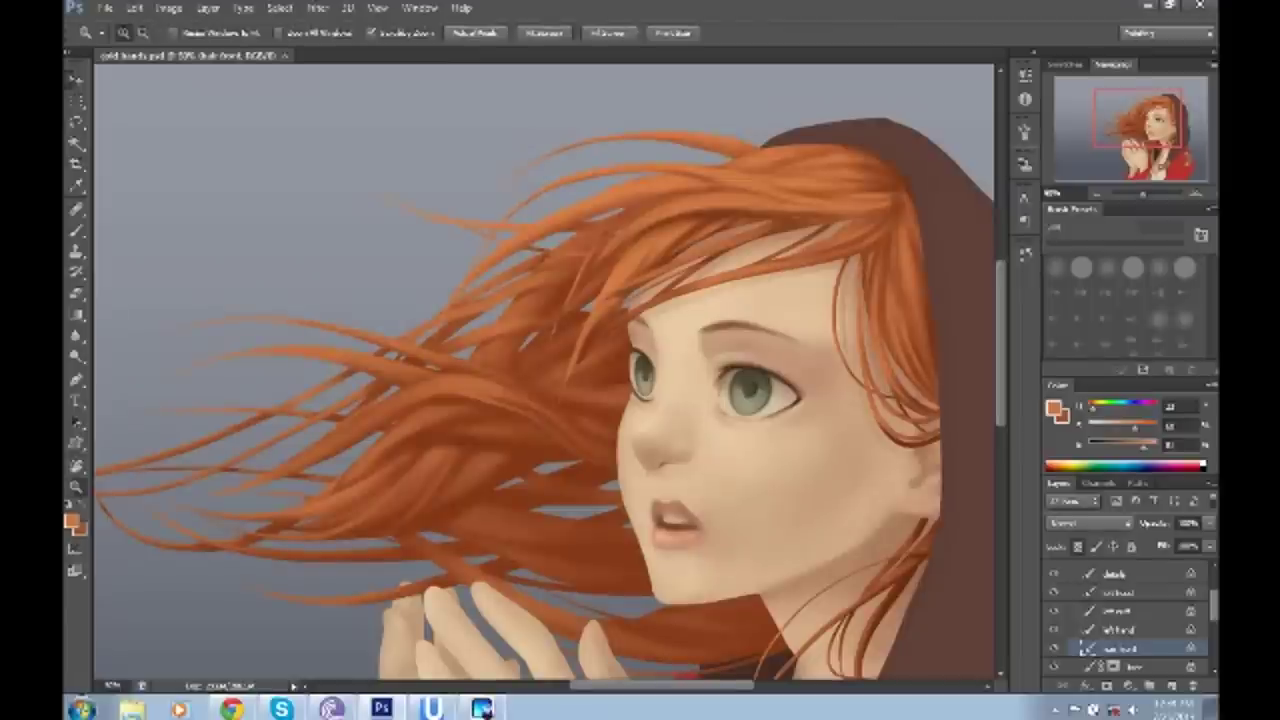
- Pick the layer from the canvas layer list and sample a darker brown for the hair
{"action": "key", "text": "v"}
{"action": "right_click", "coordinate": [1170, 570]}
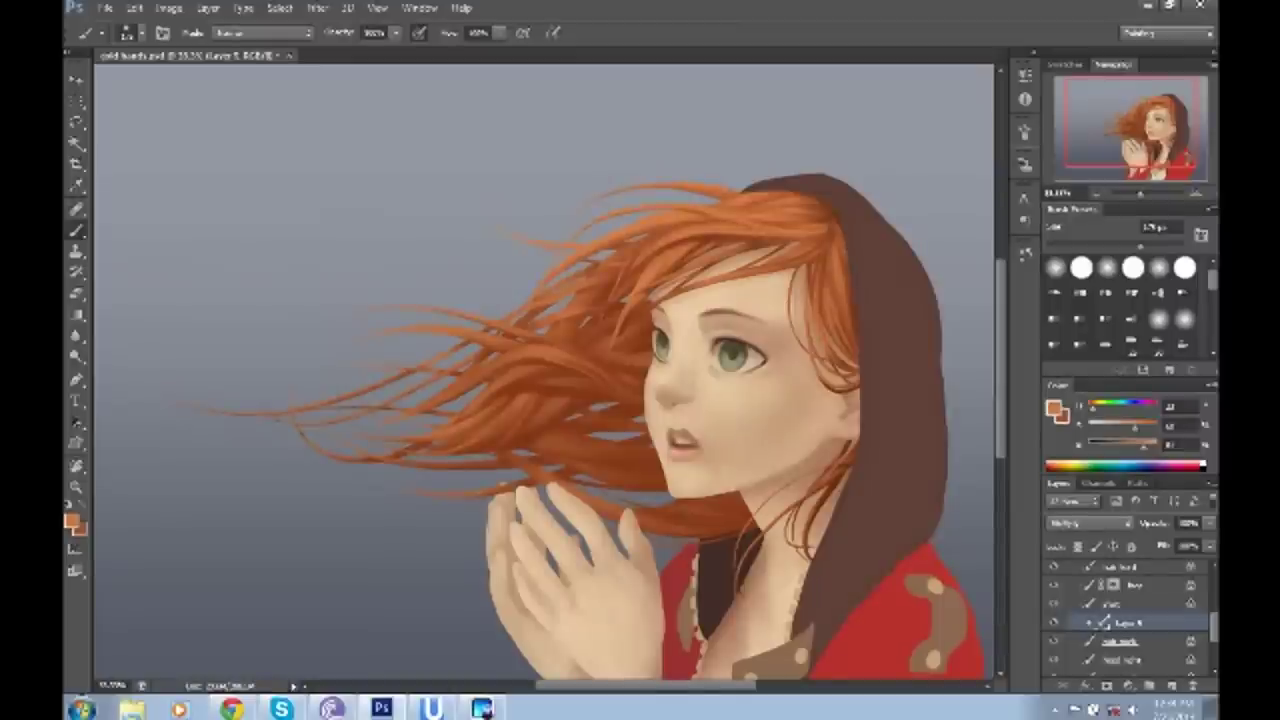
{"action": "key", "text": "i"}
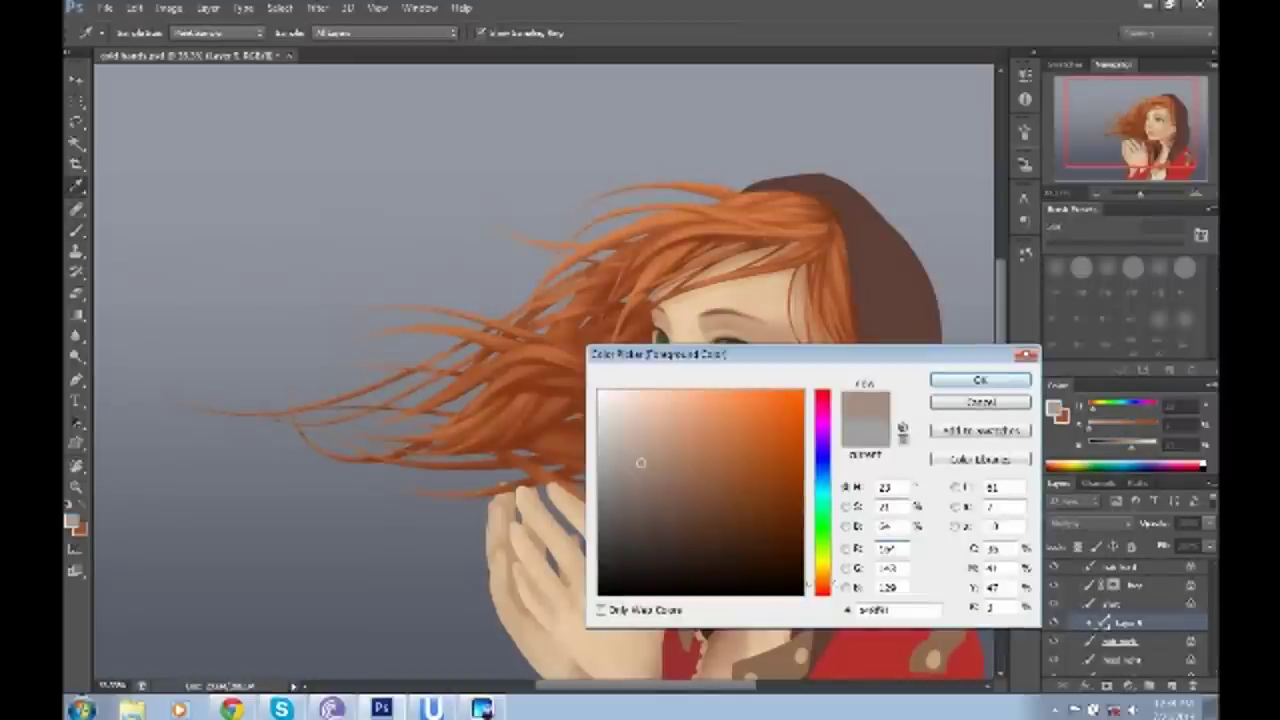
{"action": "key", "text": "Return"}
{"action": "key", "text": "b"}
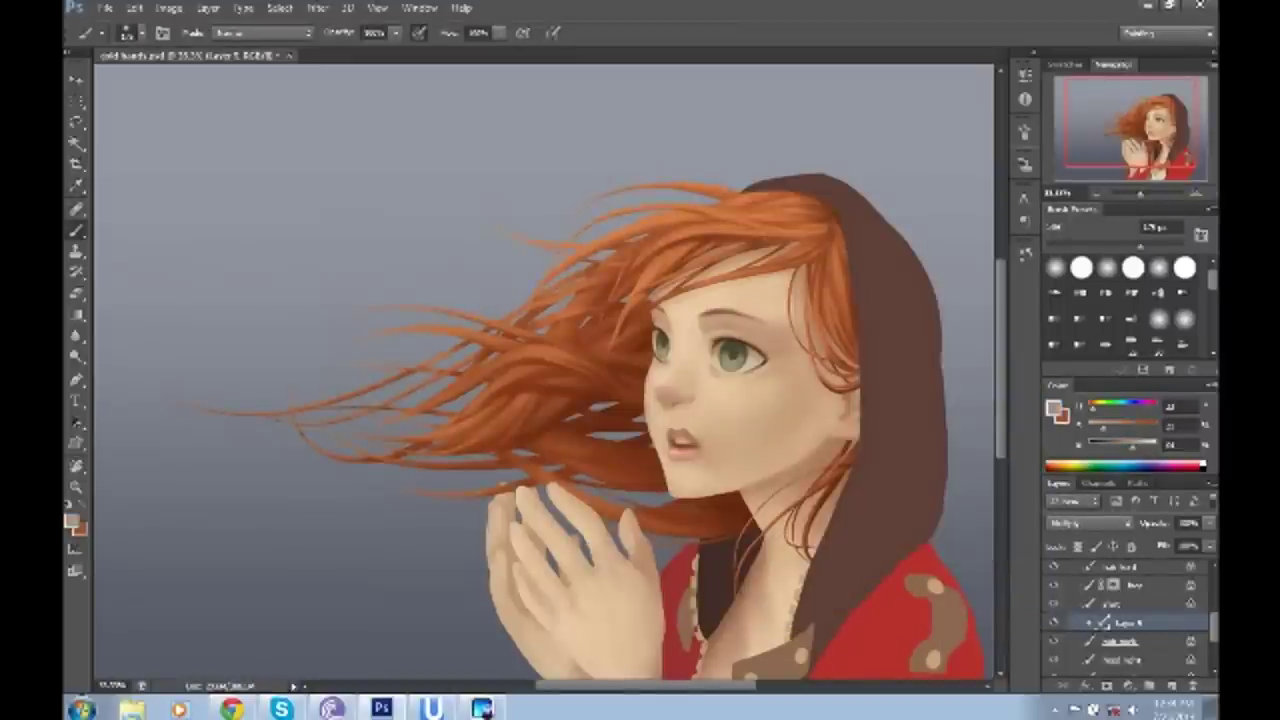
- Try a Hue/Saturation adjustment, cancel it, and return to the Brush
{"action": "key", "text": "r"}
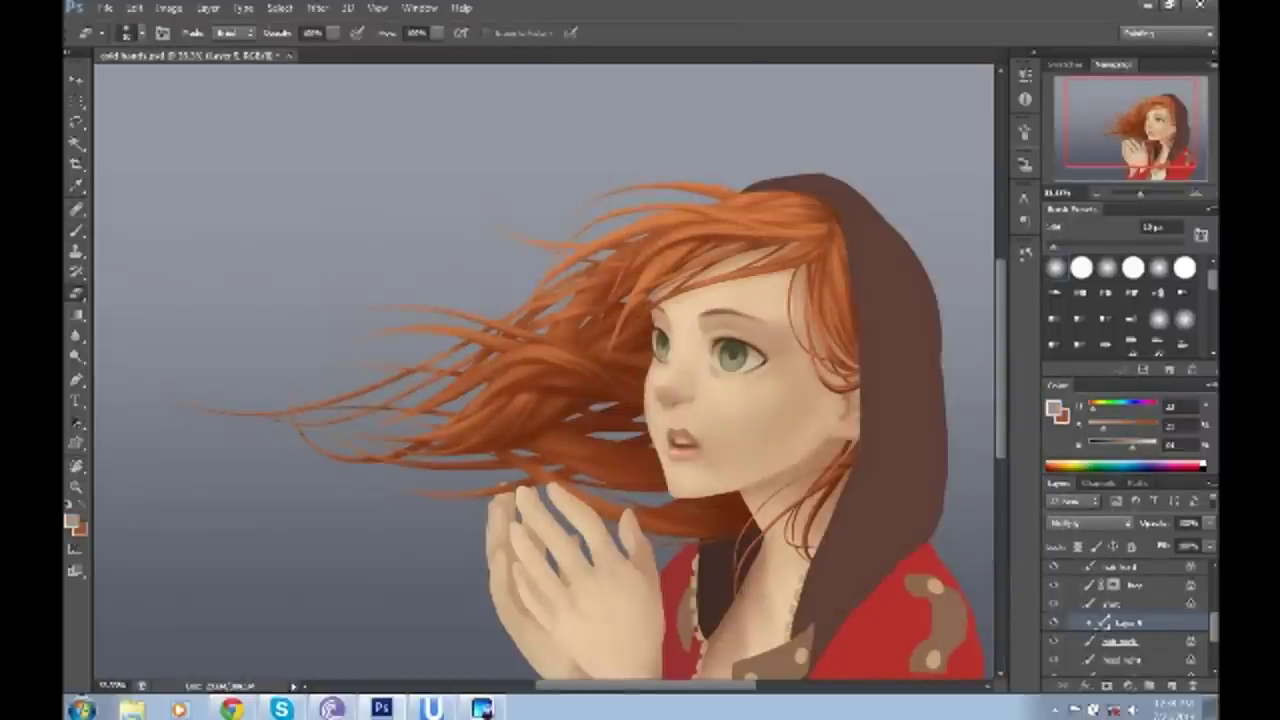
{"action": "key", "text": "ctrl+u"}
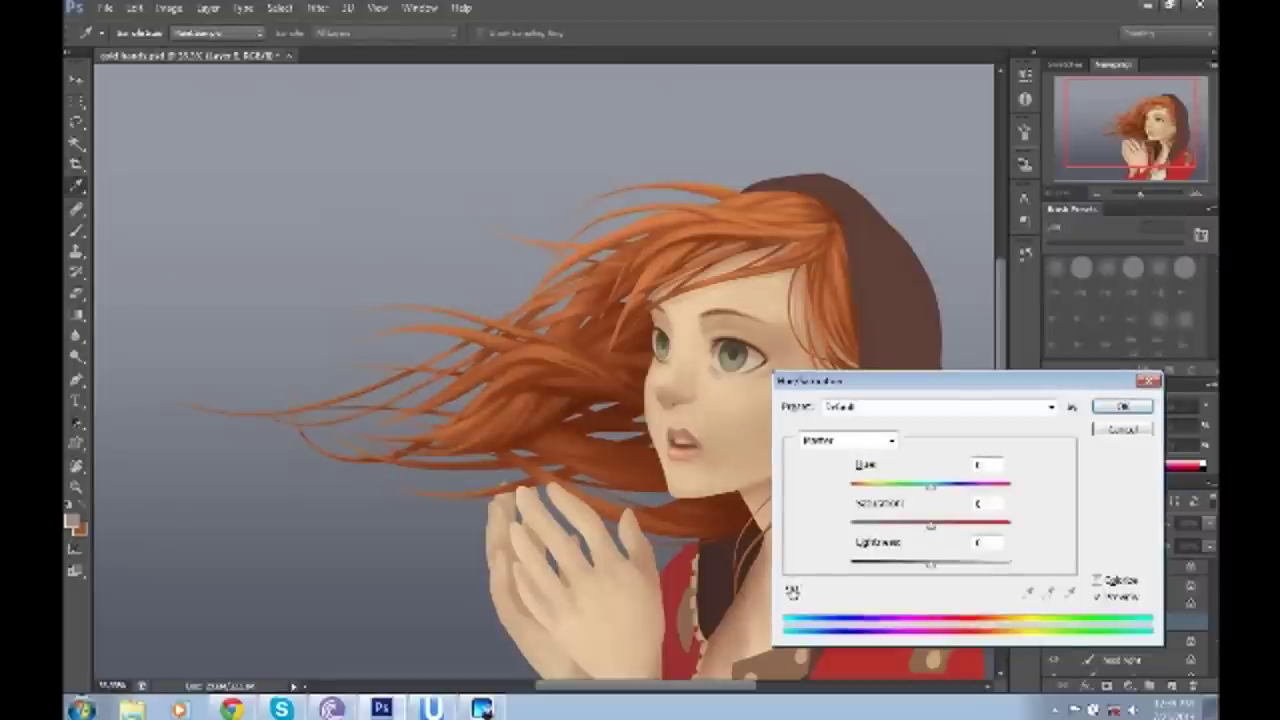
{"action": "key", "text": "Escape"}
{"action": "key", "text": "b"}
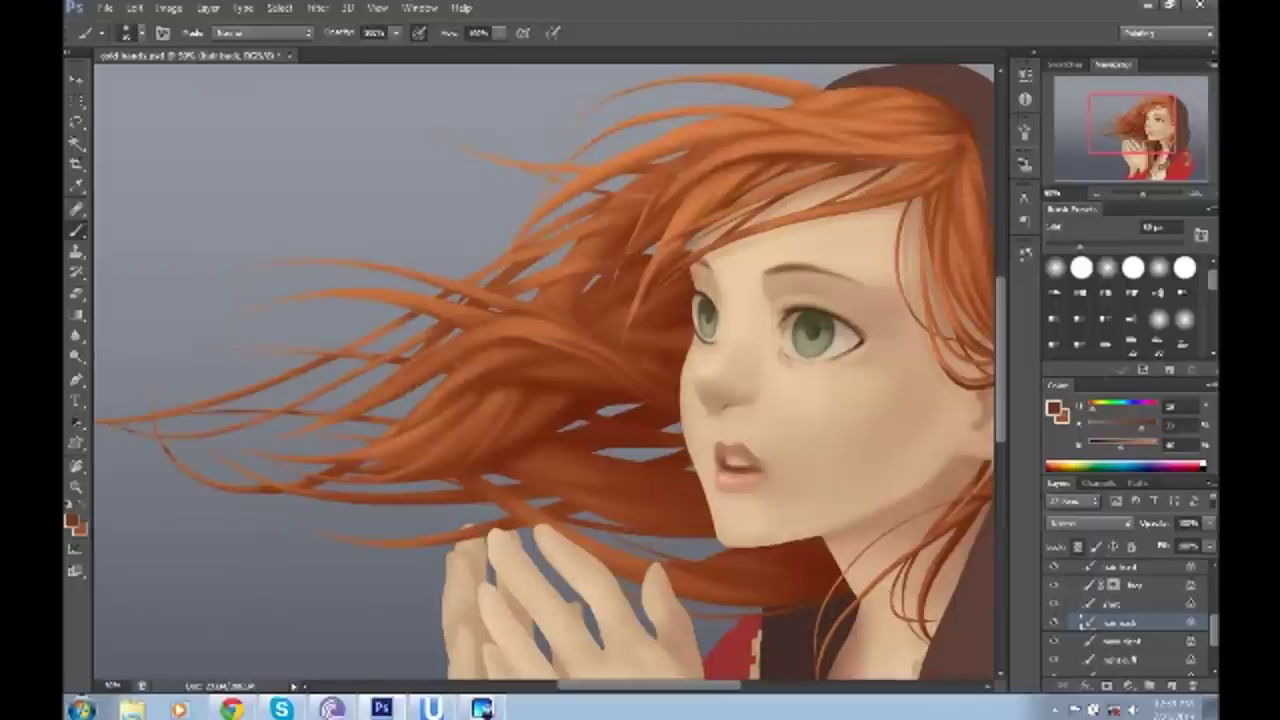
- Paint darker brown strokes on the back hair strands near her hands and fingertips
{"action": "key", "text": "bracketright"}
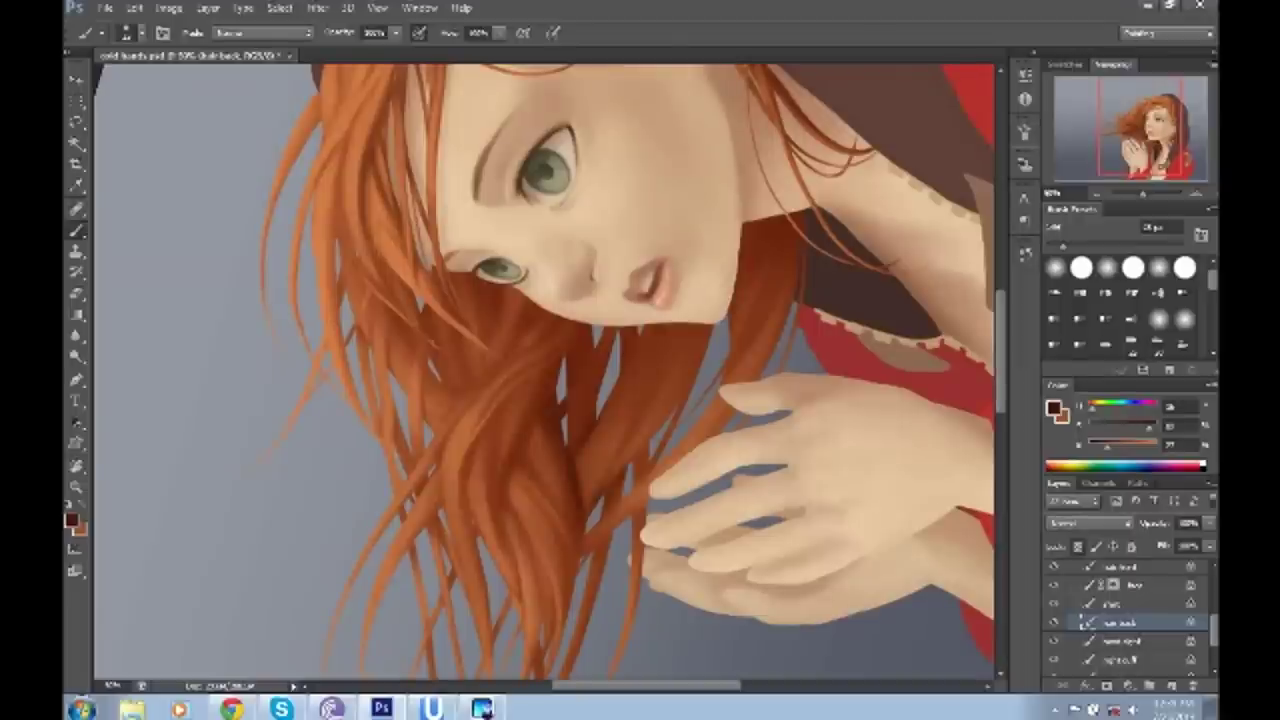
{"action": "left_click_drag", "start_coordinate": [590, 330], "coordinate": [572, 364]}
{"action": "left_click", "coordinate": [609, 472], "text": "alt"}
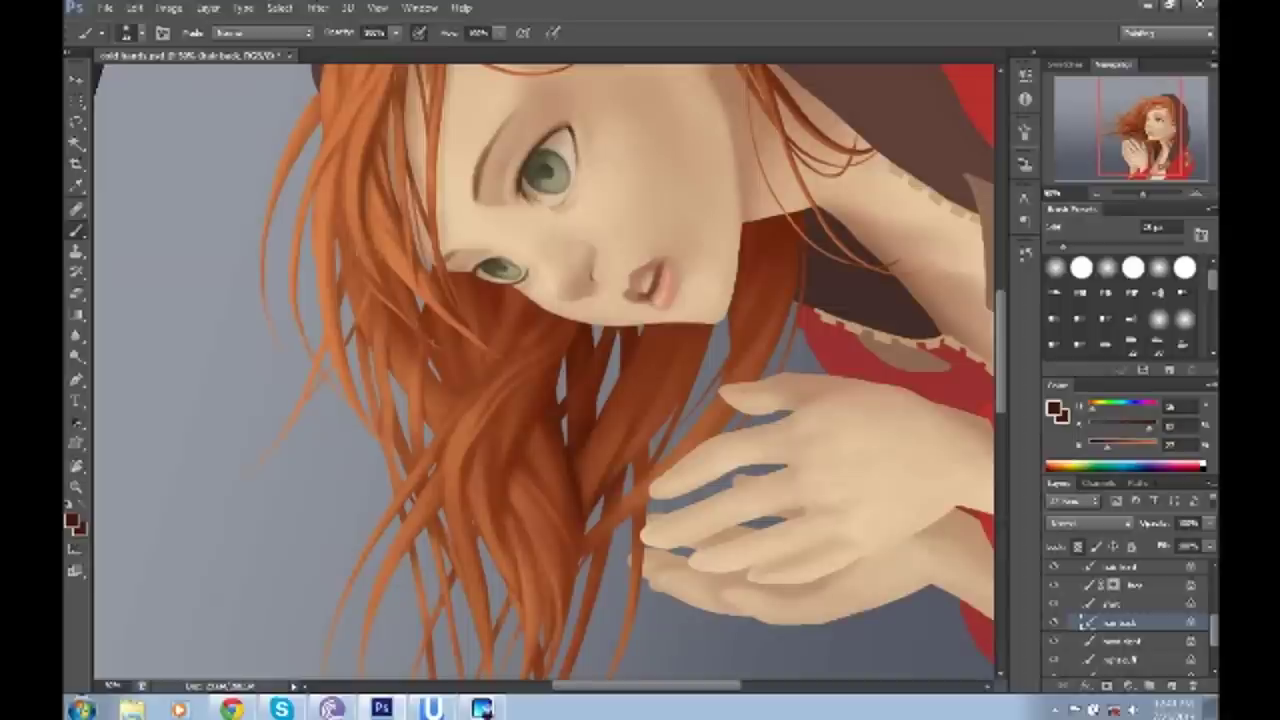
{"action": "left_click_drag", "start_coordinate": [706, 342], "coordinate": [638, 470]}
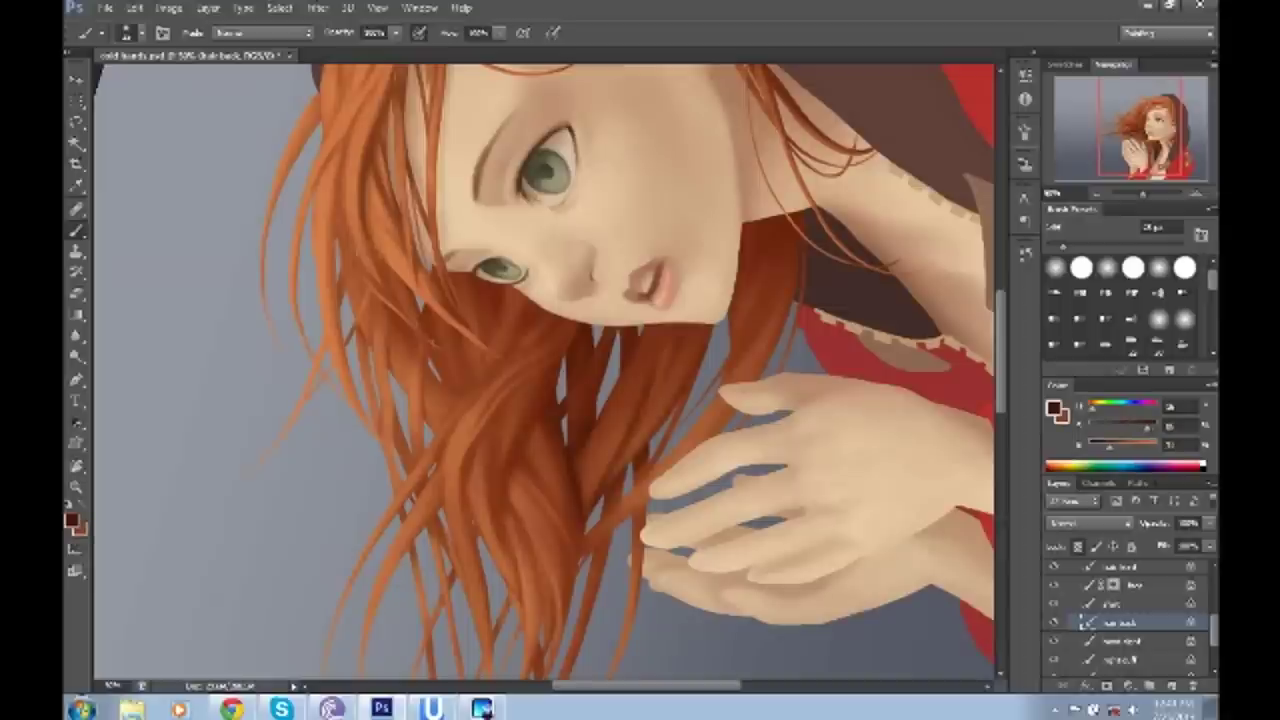
{"action": "key", "text": "Escape"}
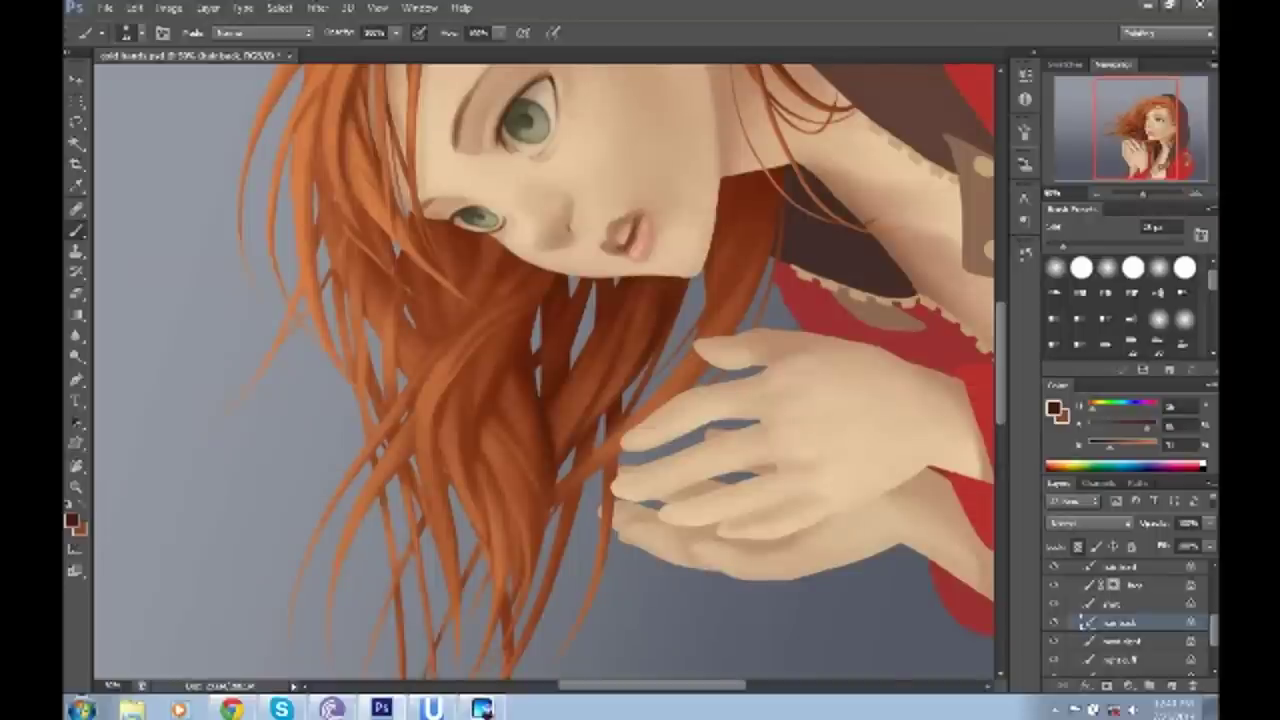
{"action": "left_click", "coordinate": [485, 420], "text": "alt"}
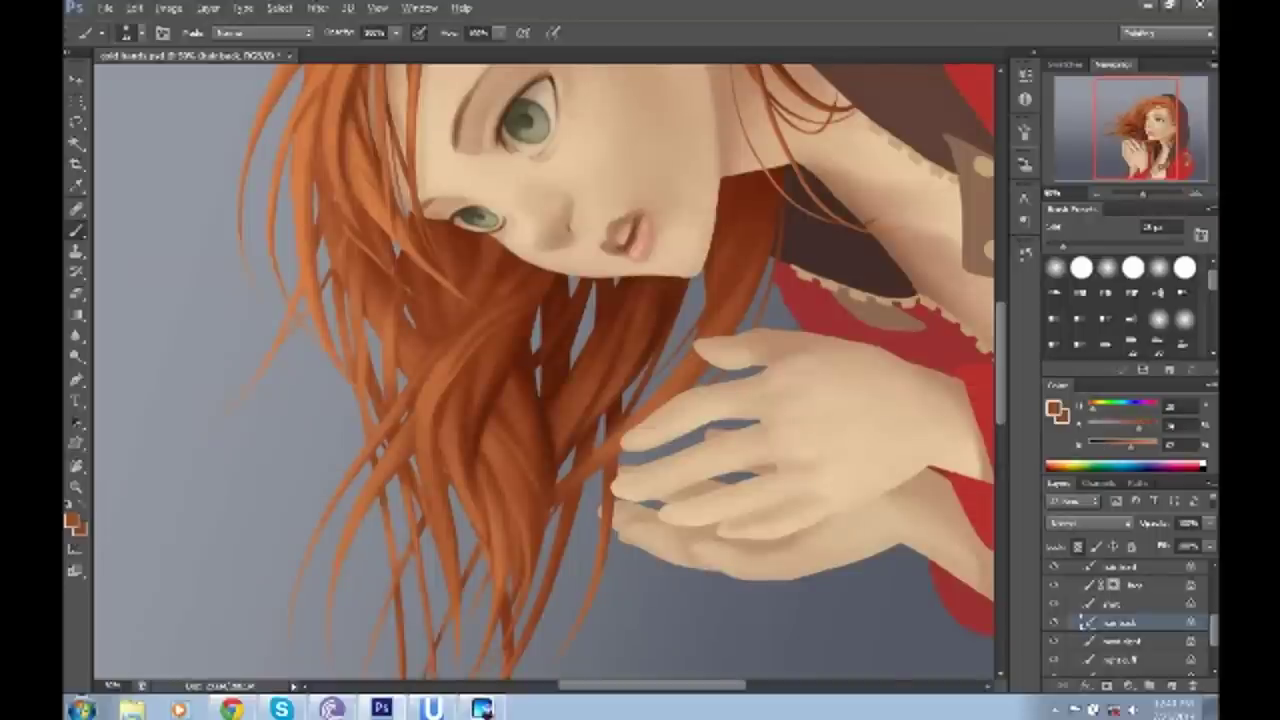
{"action": "key", "text": "x"}
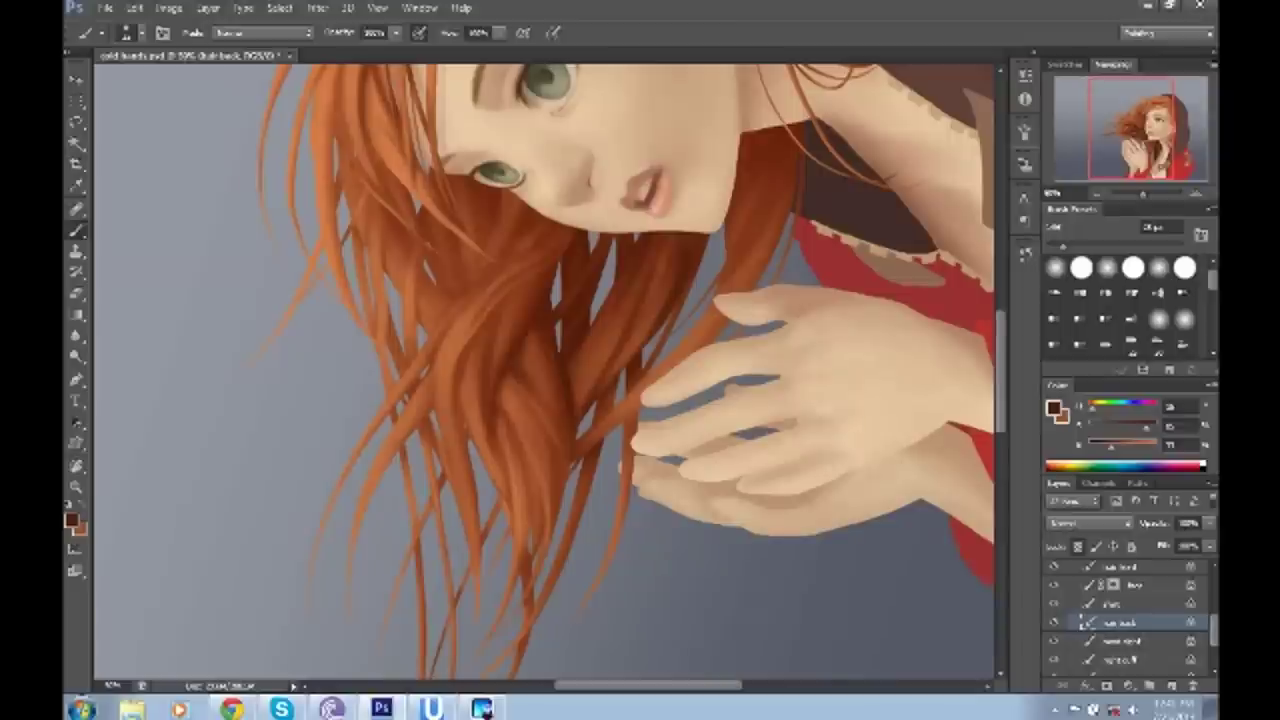
{"action": "left_click_drag", "start_coordinate": [610, 398], "coordinate": [582, 450]}
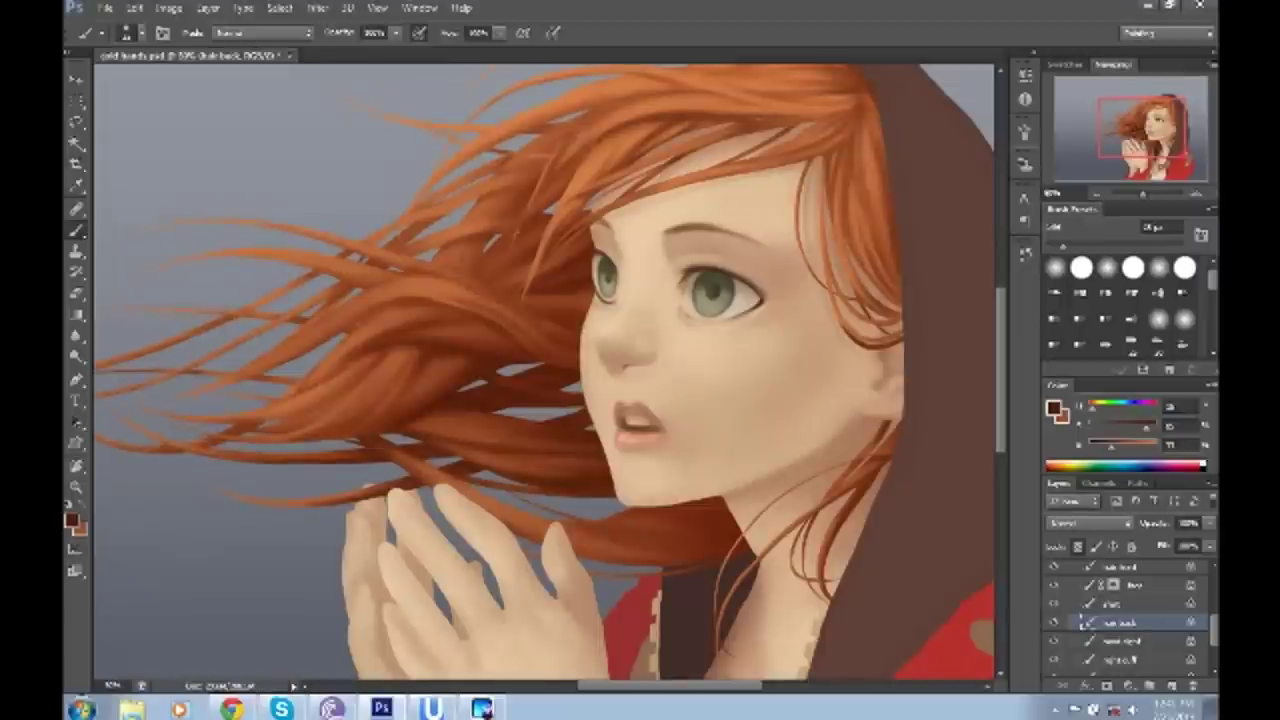
{"action": "left_click_drag", "start_coordinate": [488, 414], "coordinate": [440, 426]}
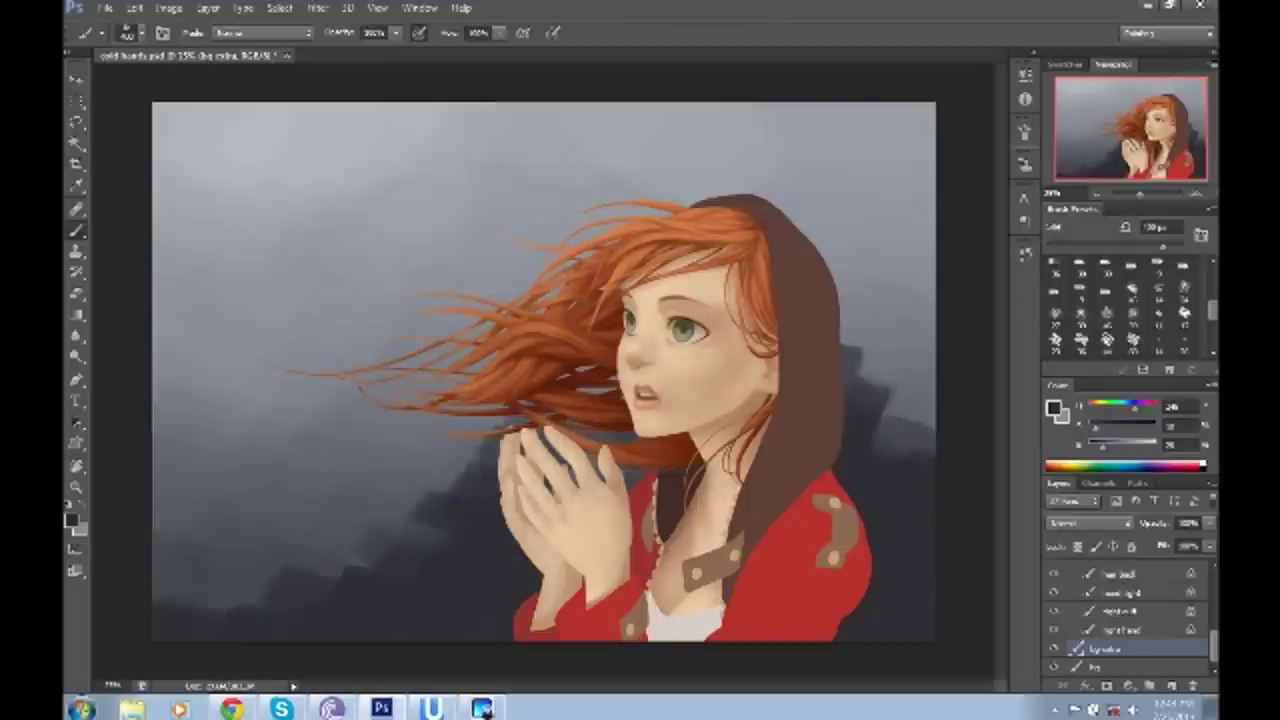
- Switch to the Eraser to soften the storm cloud edges
{"action": "key", "text": "e"}
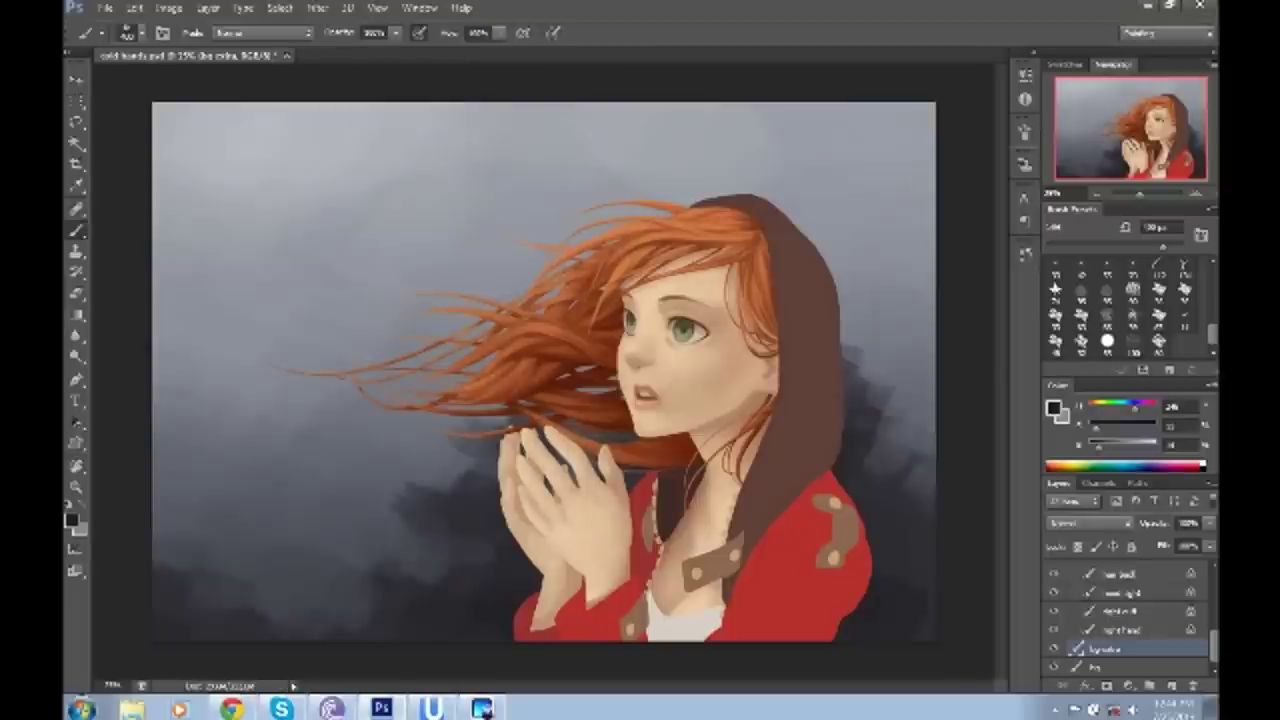
- Fill the left hood layer with a deeper brown, then zoom in with a smaller brush
{"action": "key", "text": "v"}
{"action": "right_click", "coordinate": [817, 378]}
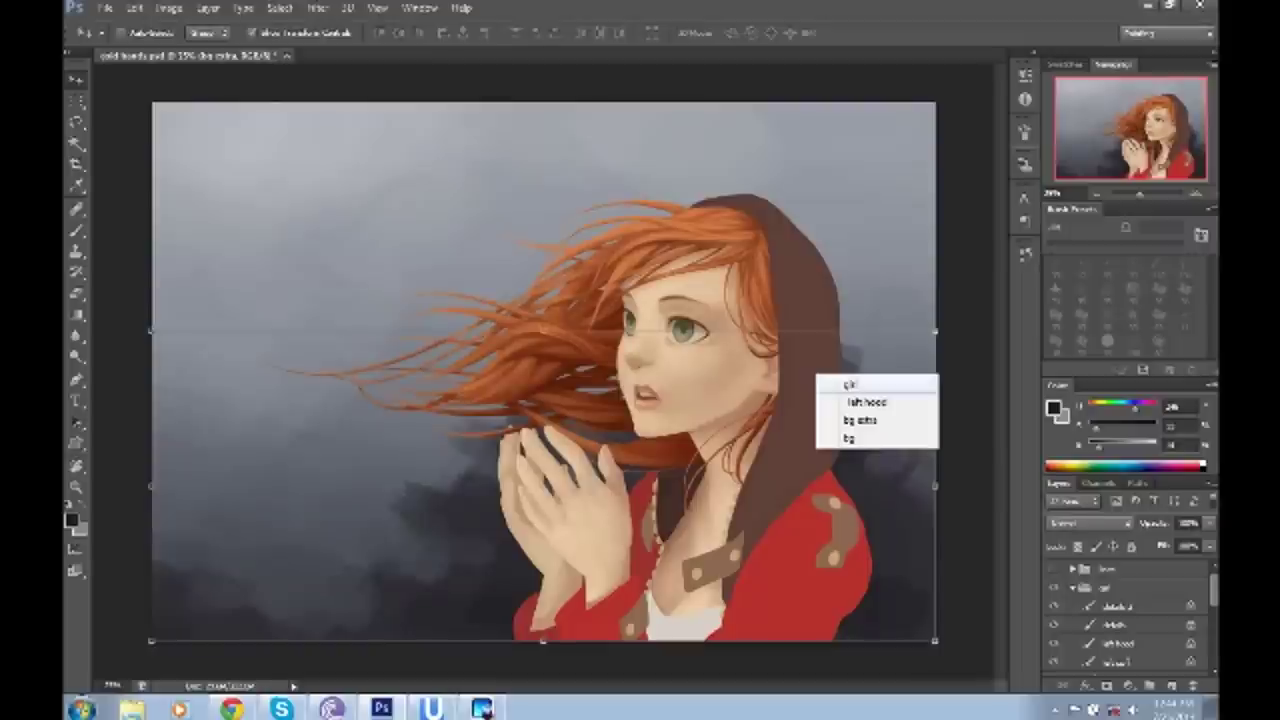
{"action": "left_click", "coordinate": [866, 401]}
{"action": "key", "text": "b"}
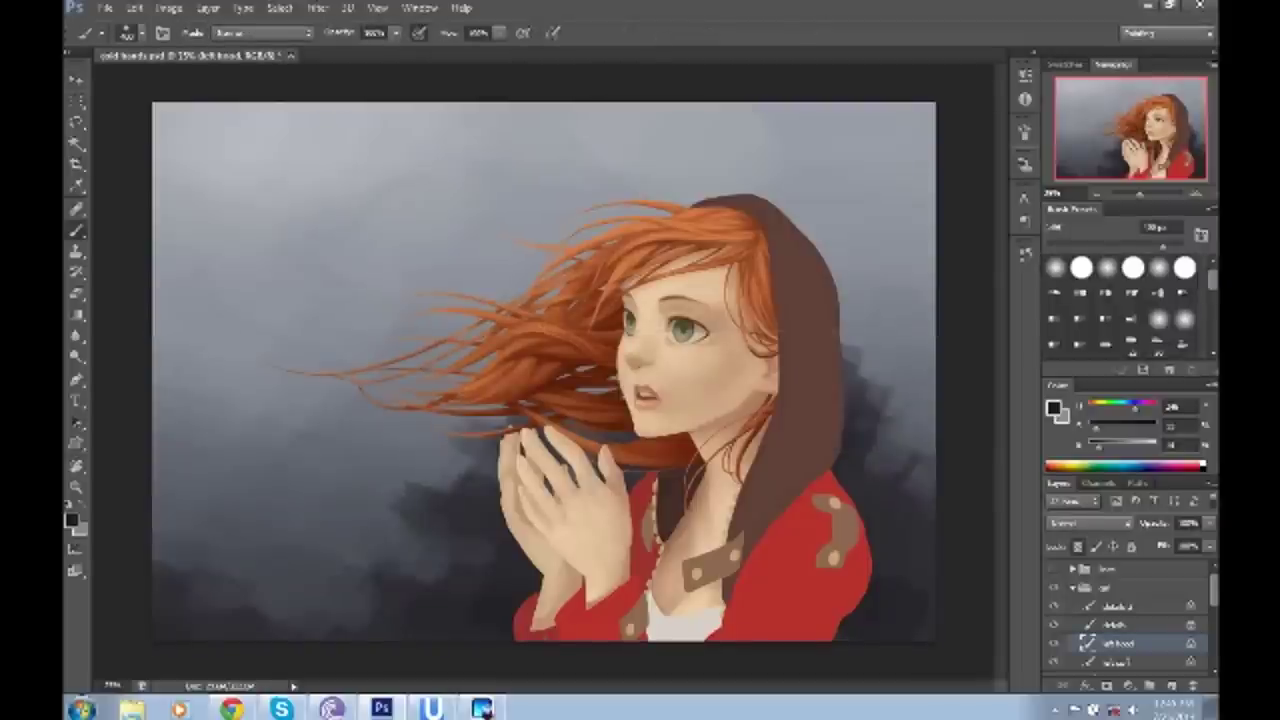
{"action": "key", "text": "alt+BackSpace"}
{"action": "key", "text": "ctrl+plus"}
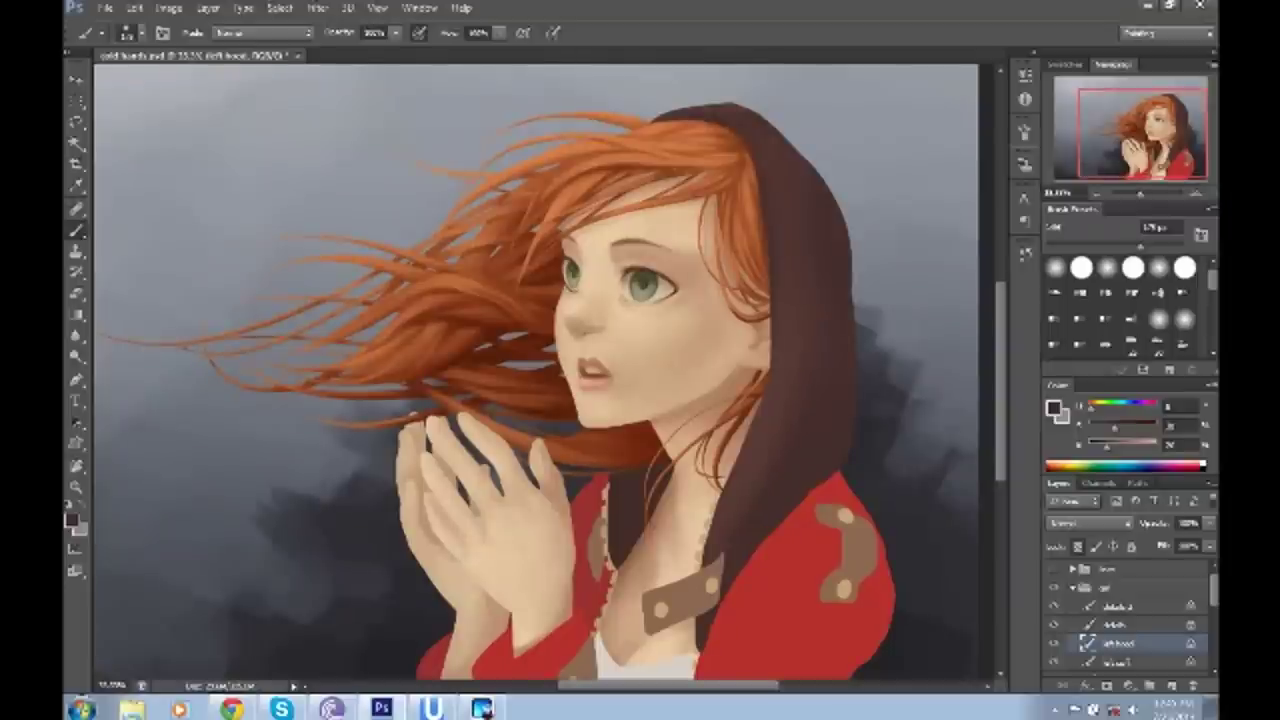
{"action": "key", "text": "bracketleft"}
{"action": "key", "text": "bracketleft"}
{"action": "key", "text": "bracketleft"}
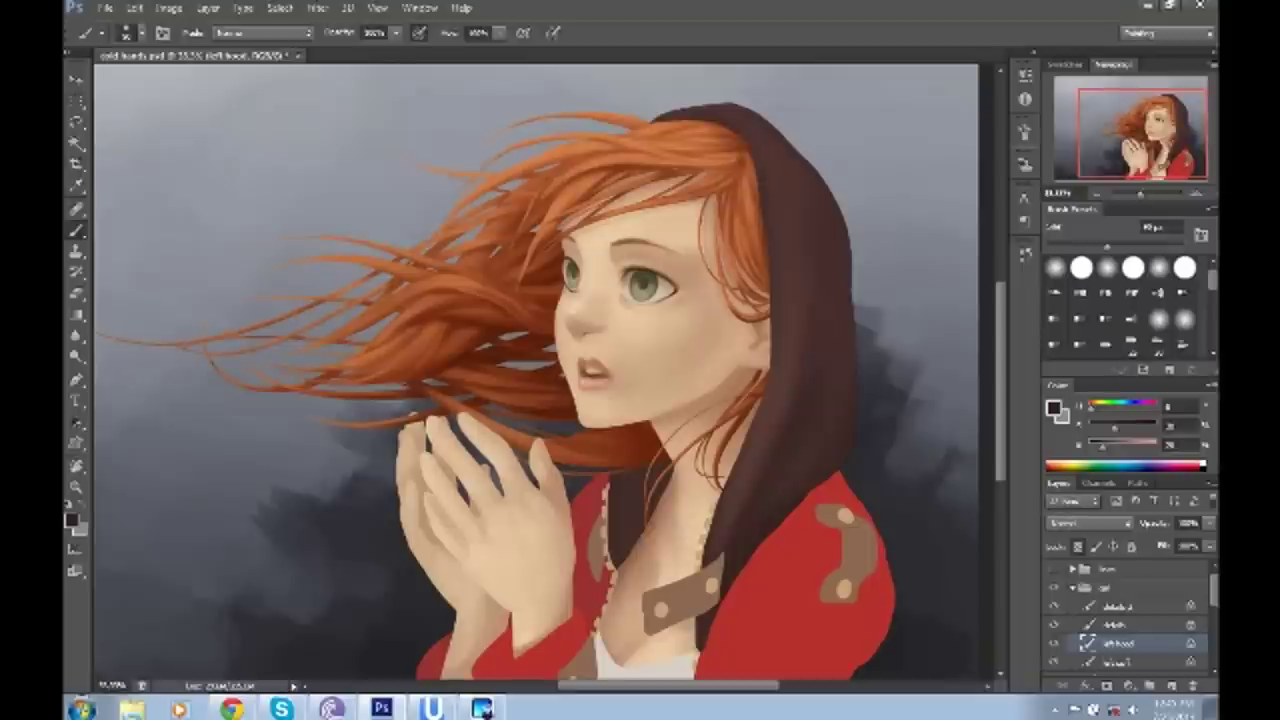
- Pan the view and select the hair back layer from the canvas layer list
{"action": "key", "text": "v"}
{"action": "left_click_drag", "start_coordinate": [448, 360], "coordinate": [385, 390]}
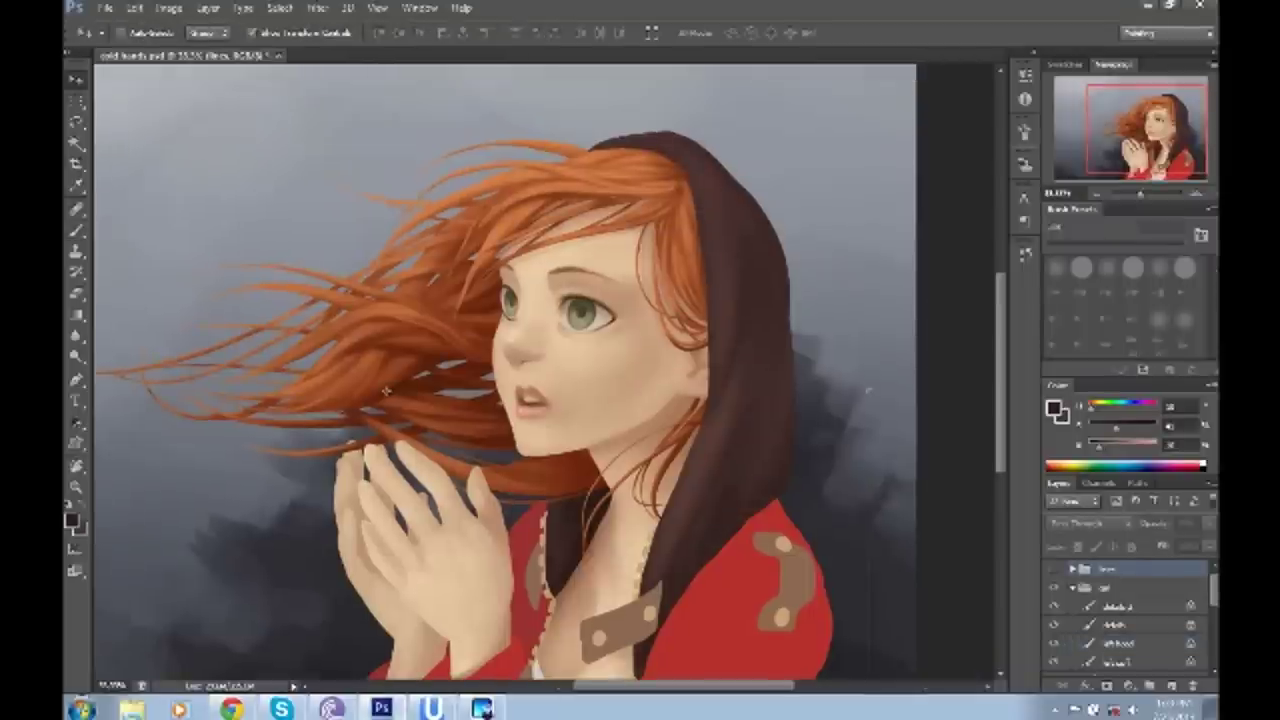
{"action": "key", "text": "b"}
{"action": "scroll", "coordinate": [385, 390], "scroll_direction": "up", "scroll_amount": 2}
{"action": "right_click", "coordinate": [512, 373], "text": "ctrl"}
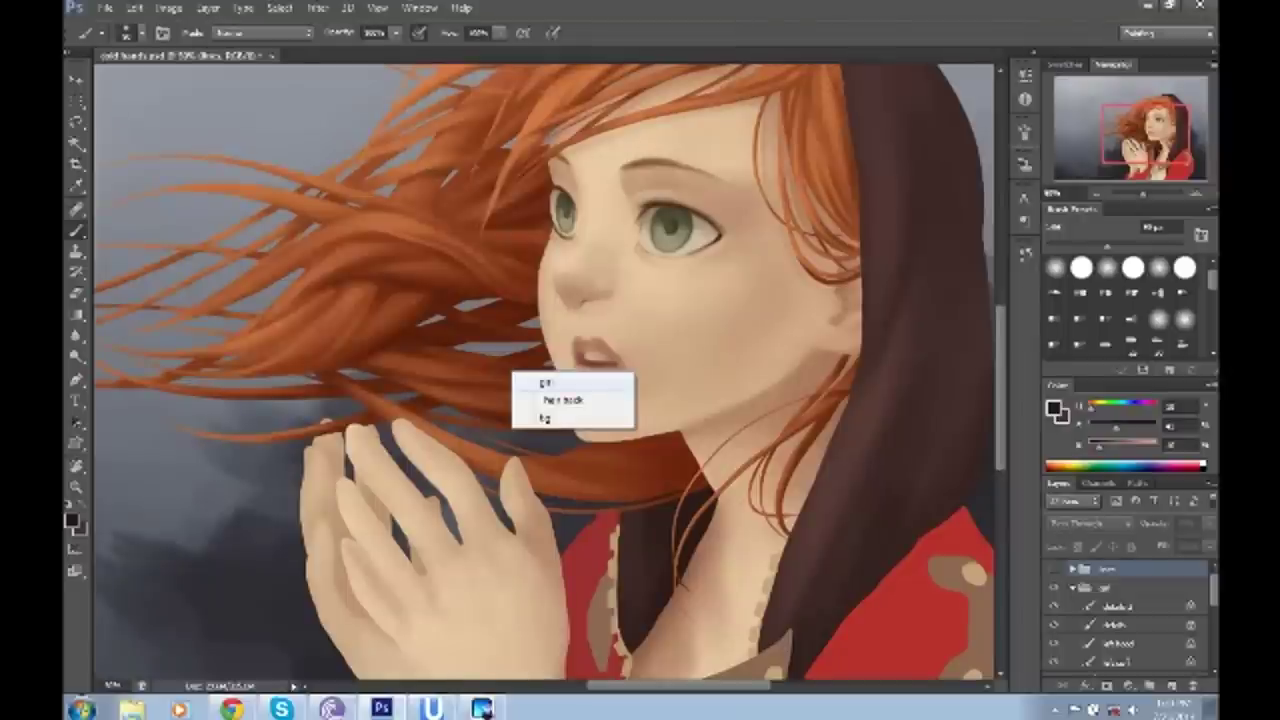
{"action": "left_click", "coordinate": [562, 399]}
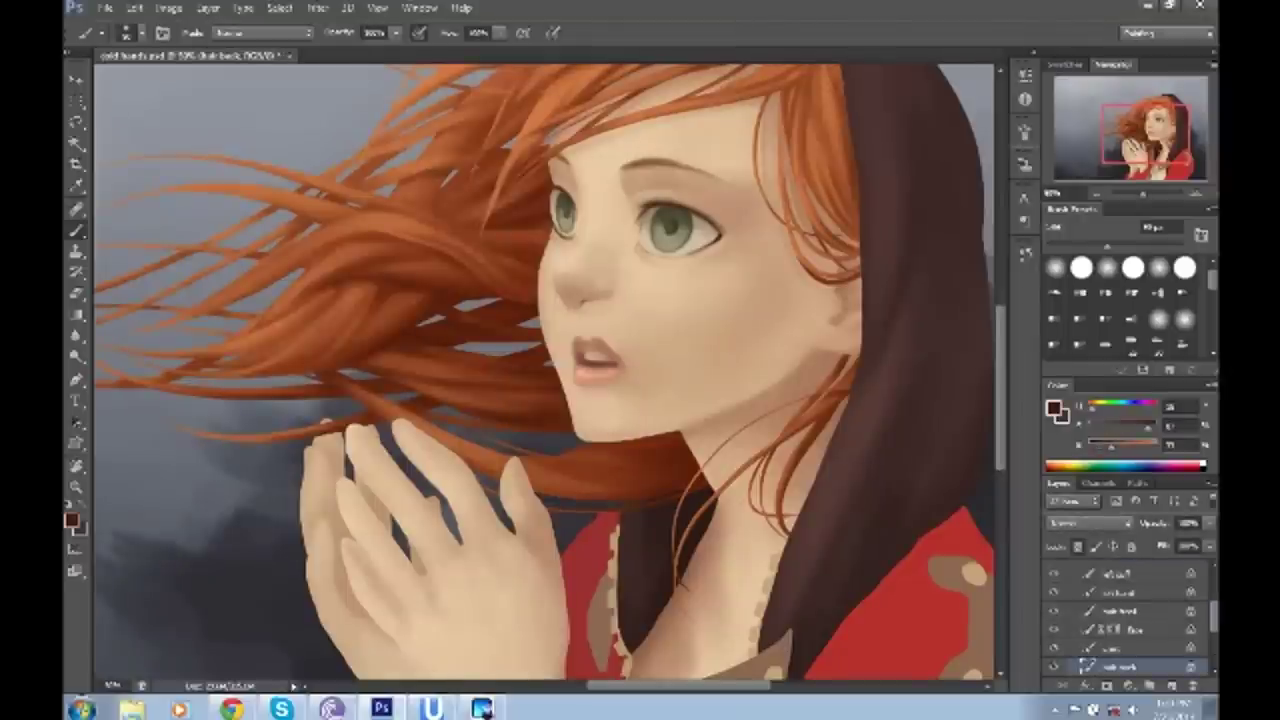
- Darken several hair strands below the chin and through the long flowing hair
{"action": "left_click_drag", "start_coordinate": [525, 458], "coordinate": [636, 490]}
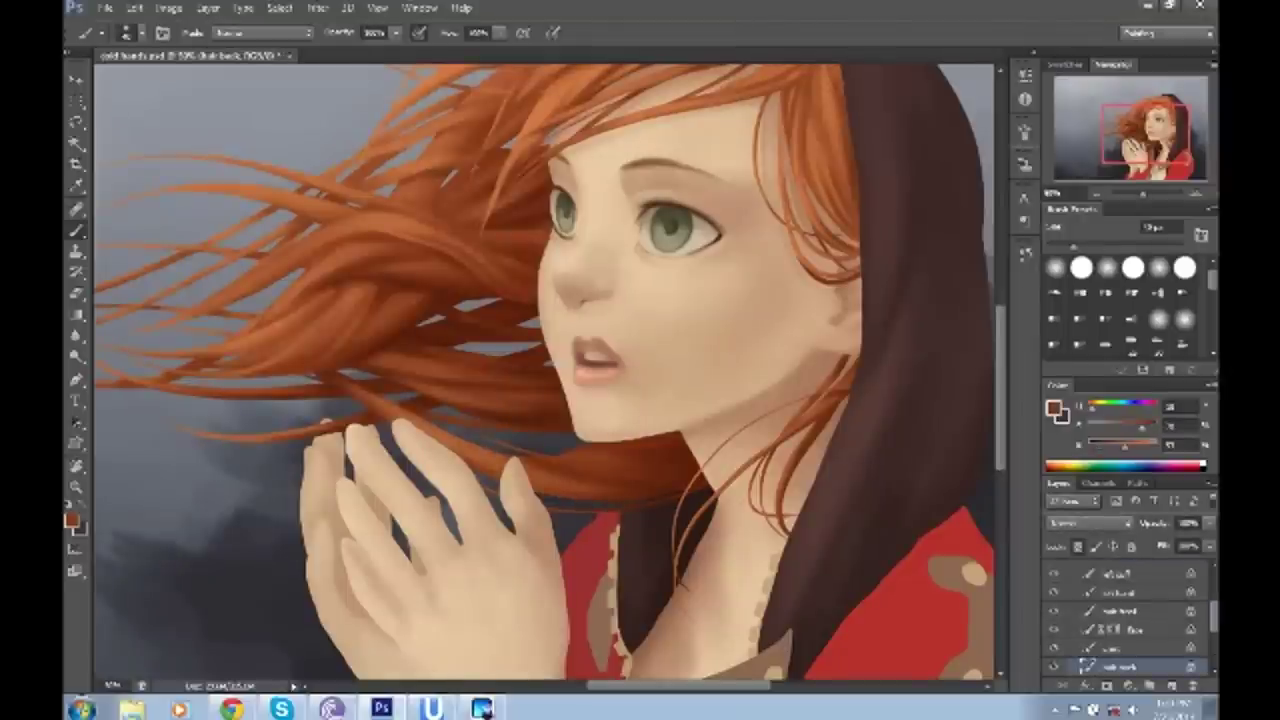
{"action": "left_click_drag", "start_coordinate": [545, 375], "coordinate": [580, 411]}
{"action": "left_click_drag", "start_coordinate": [658, 506], "coordinate": [670, 510]}
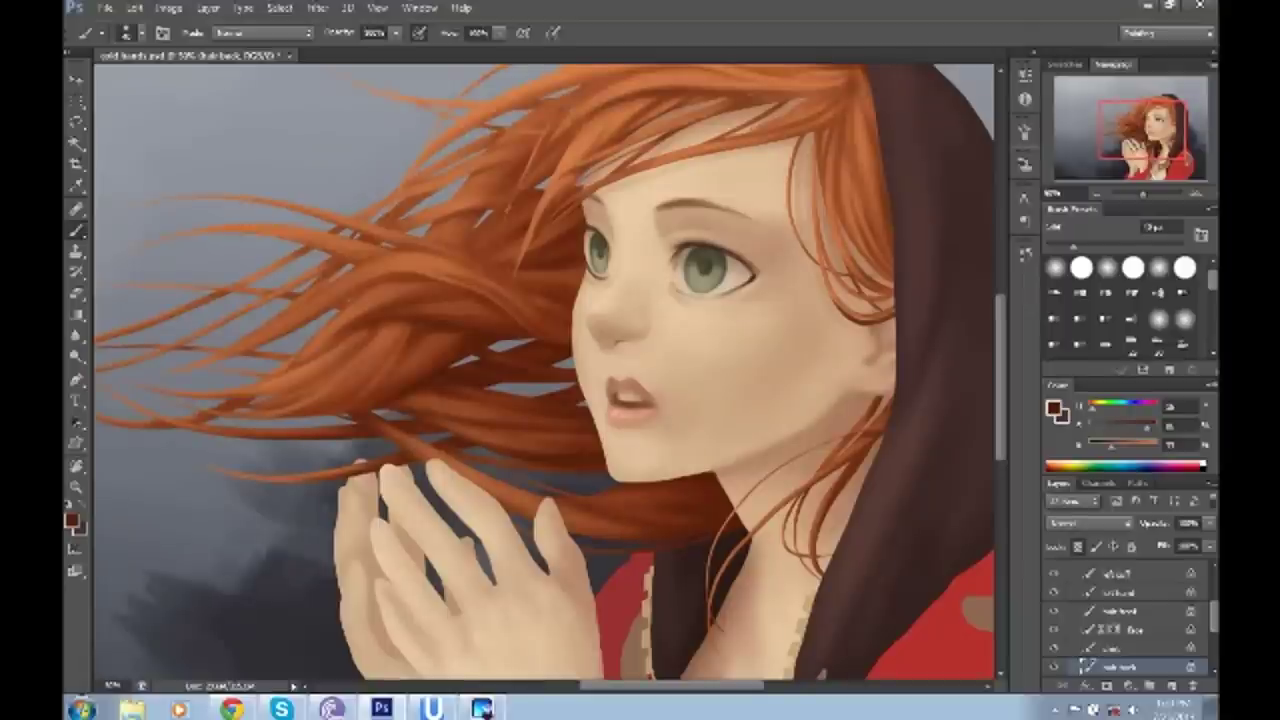
{"action": "scroll", "coordinate": [545, 370], "scroll_direction": "up", "scroll_amount": 1}
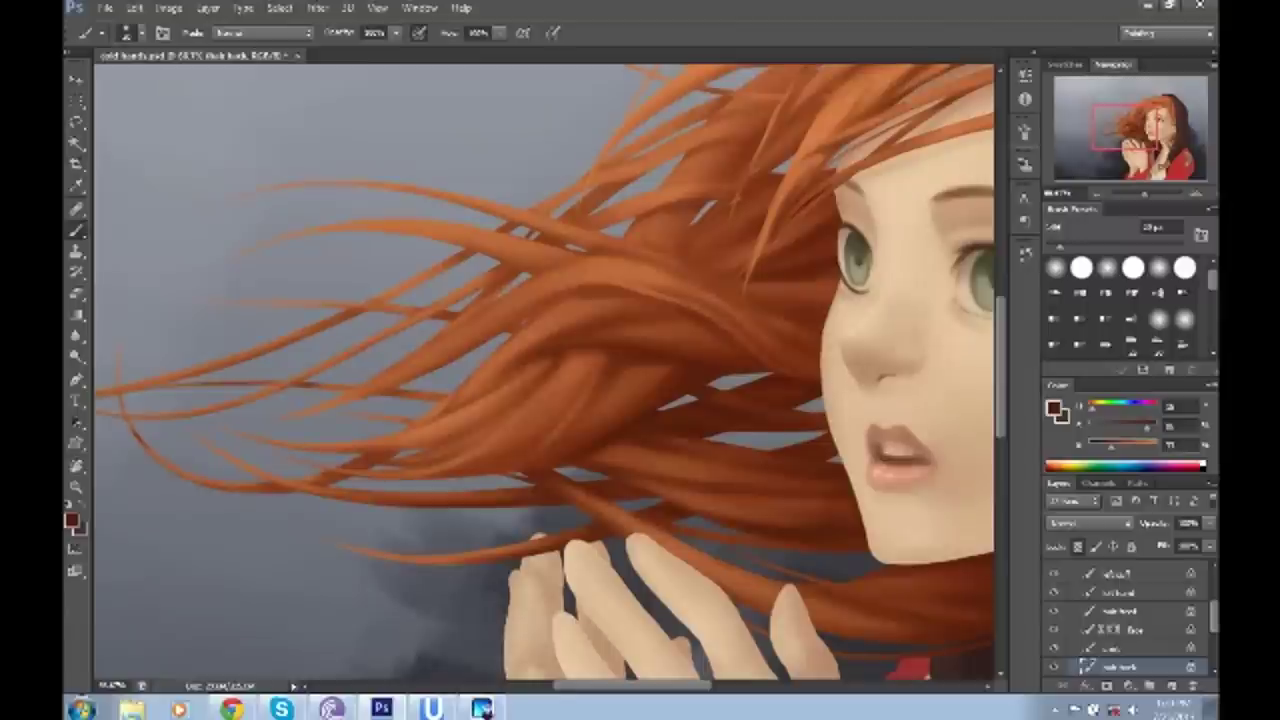
{"action": "left_click_drag", "start_coordinate": [322, 478], "coordinate": [436, 456]}
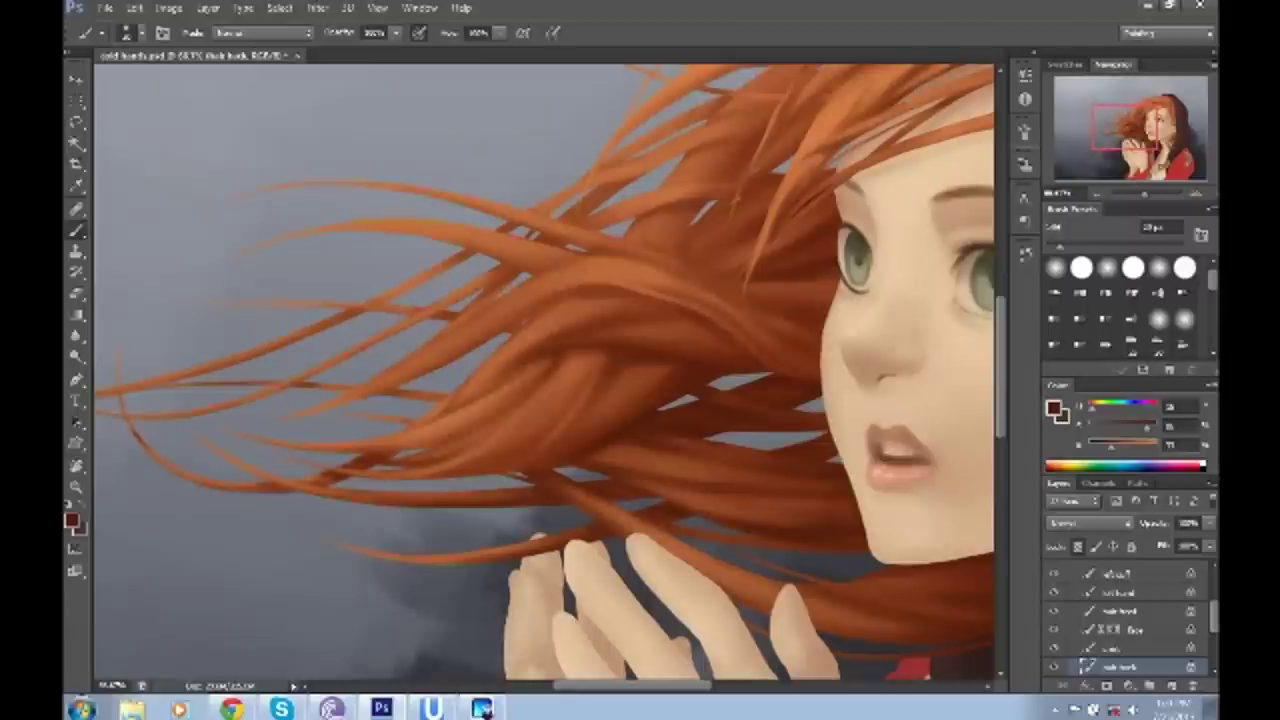
{"action": "left_click_drag", "start_coordinate": [269, 492], "coordinate": [293, 481]}
{"action": "scroll", "coordinate": [545, 377], "scroll_direction": "up", "scroll_amount": 1}
{"action": "scroll", "coordinate": [545, 377], "scroll_direction": "down", "scroll_amount": 1}
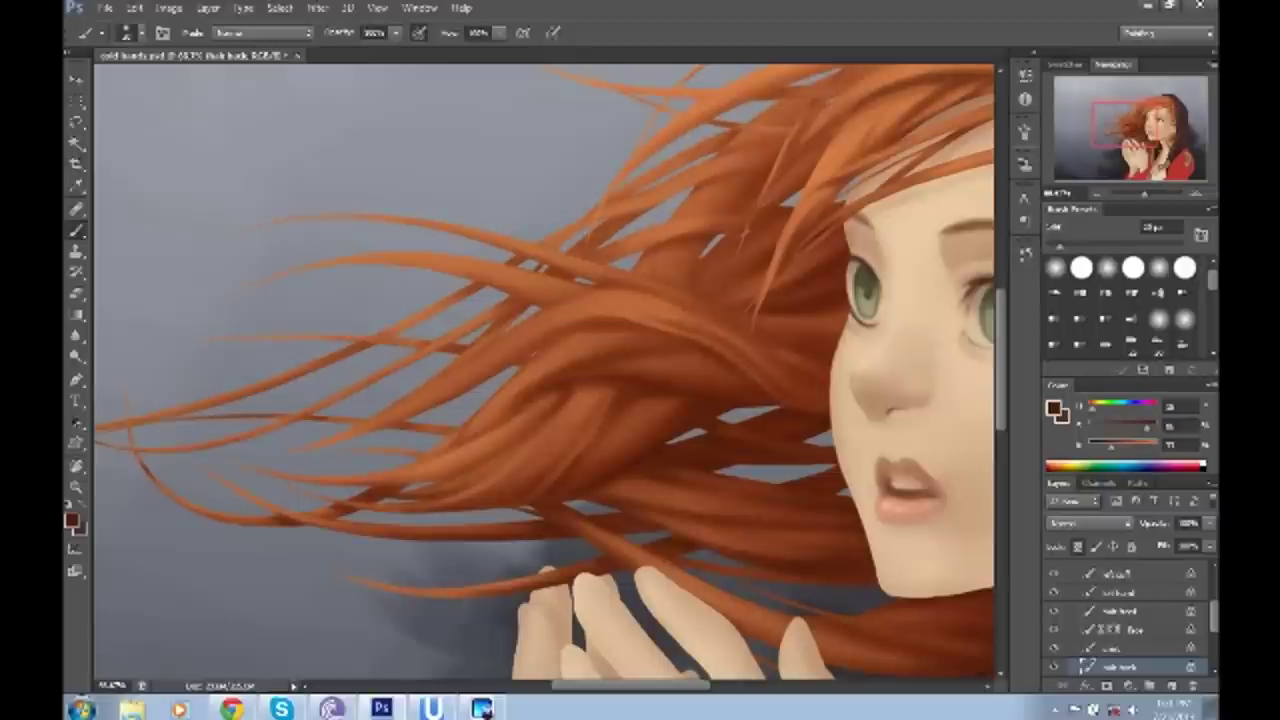
{"action": "left_click_drag", "start_coordinate": [338, 440], "coordinate": [412, 412]}
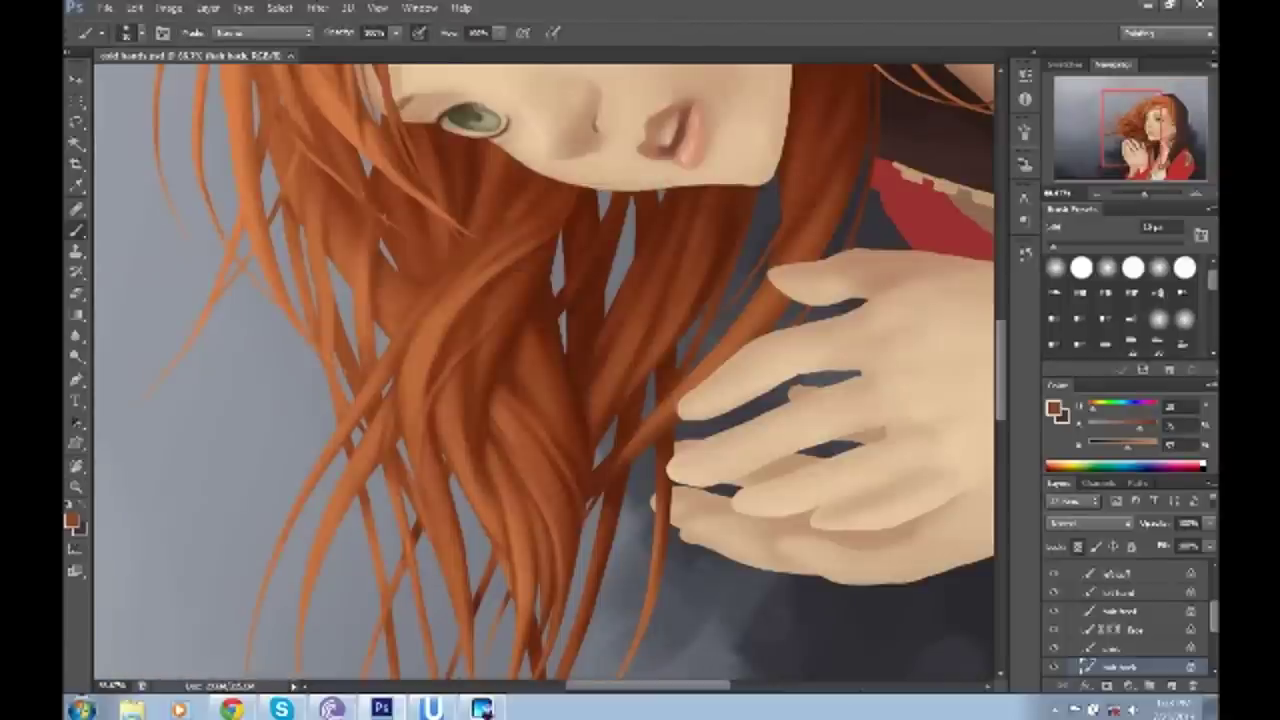
{"action": "left_click_drag", "start_coordinate": [555, 418], "coordinate": [537, 484]}
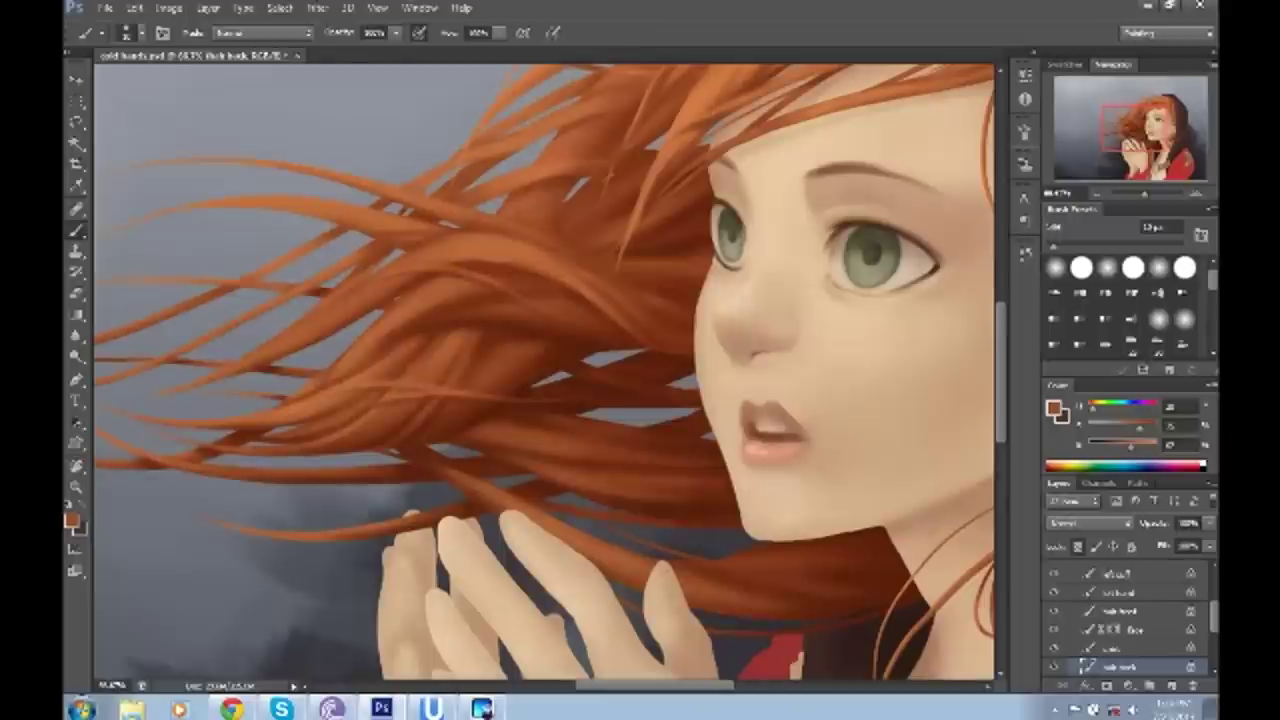
{"action": "key", "text": "z"}
{"action": "key", "text": "ctrl+0"}
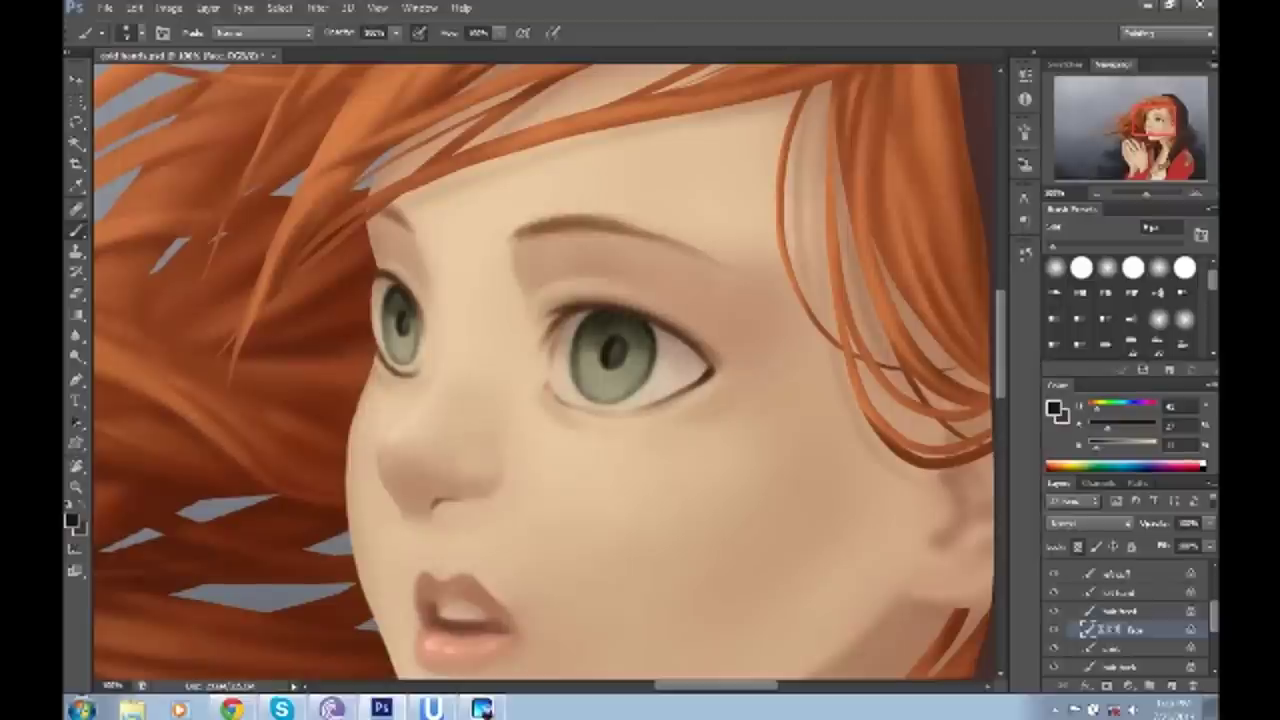
- Sample hair, pale skin and dark reddish-brown colours from the painting
{"action": "left_click", "coordinate": [218, 236], "text": "alt"}
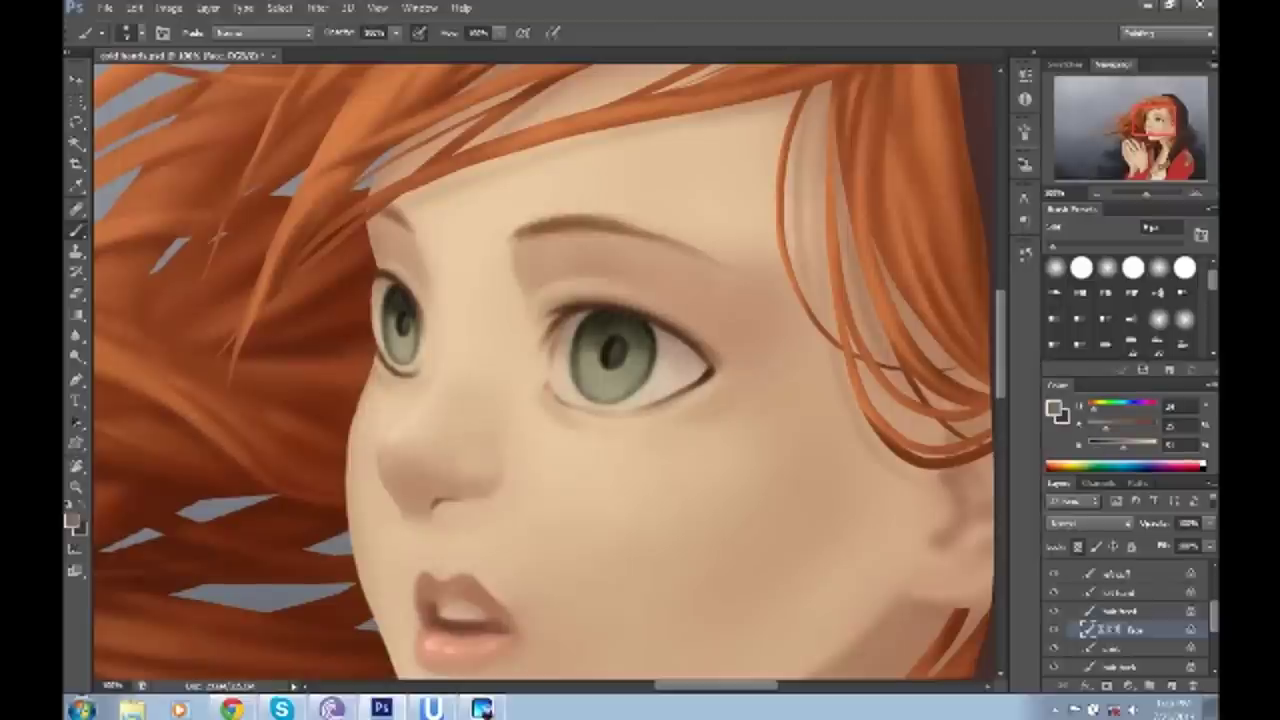
{"action": "left_click_drag", "start_coordinate": [218, 236], "coordinate": [411, 680]}
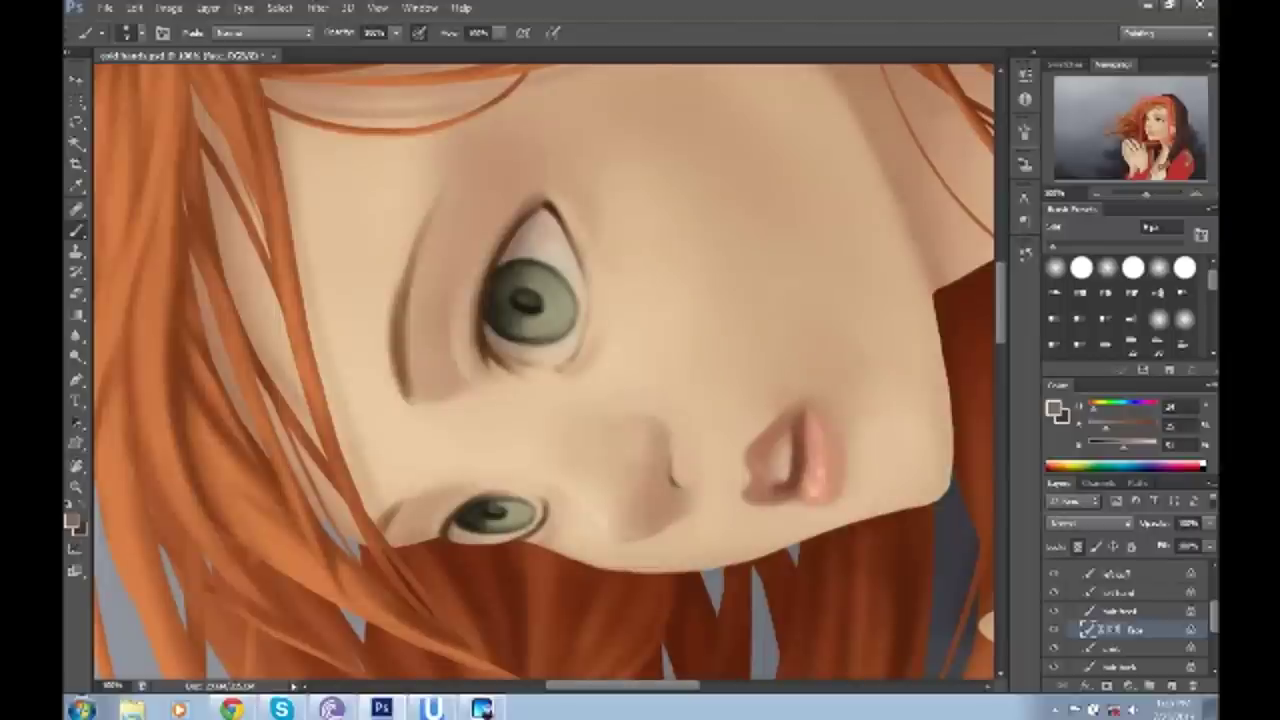
{"action": "left_click", "coordinate": [581, 297], "text": "alt"}
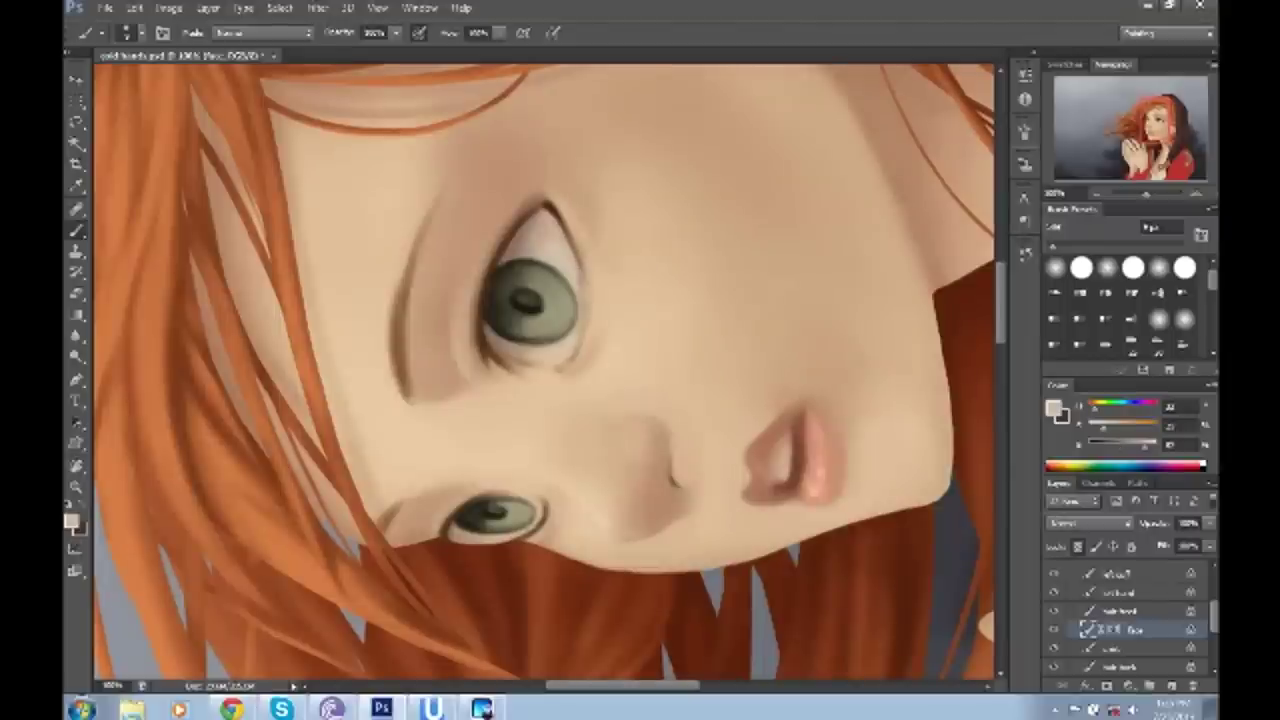
{"action": "key", "text": "Escape"}
{"action": "left_click", "coordinate": [545, 318], "text": "alt"}
{"action": "left_click", "coordinate": [560, 305], "text": "alt"}
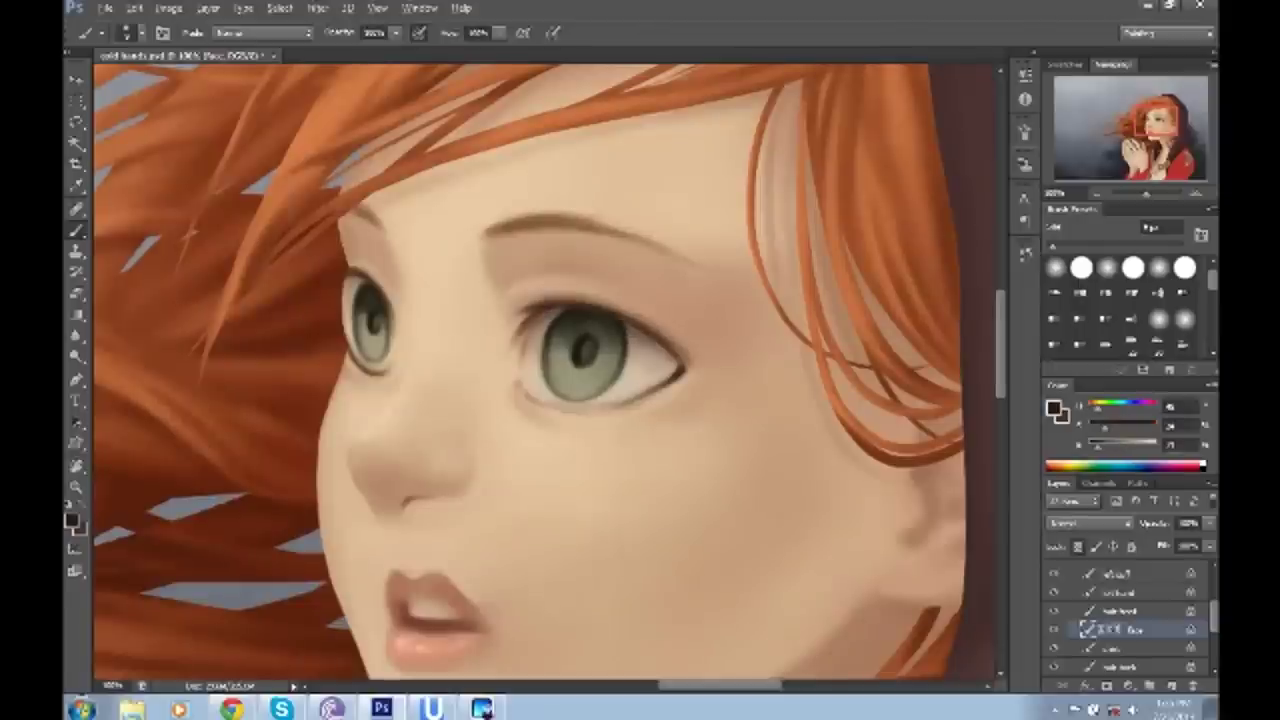
- Add a new empty layer above the Face layer
{"action": "left_click_drag", "start_coordinate": [700, 400], "coordinate": [640, 250]}
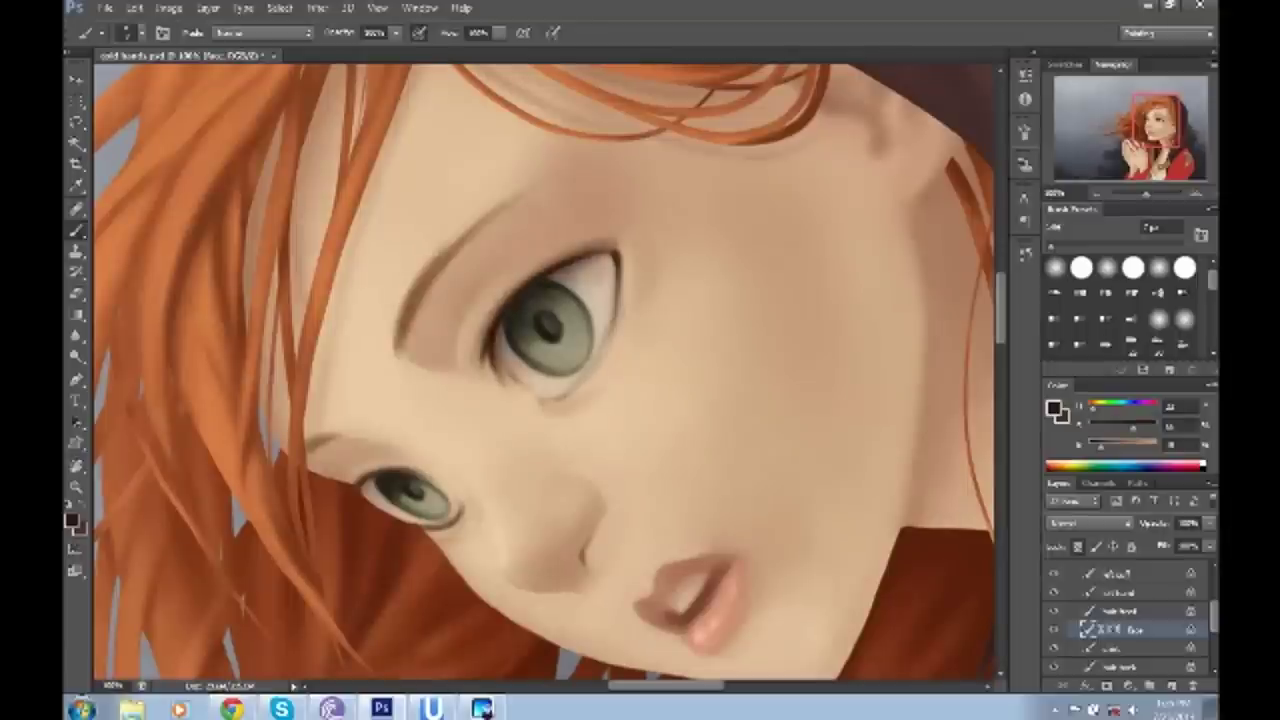
{"action": "scroll", "coordinate": [545, 375], "scroll_direction": "left", "scroll_amount": 3}
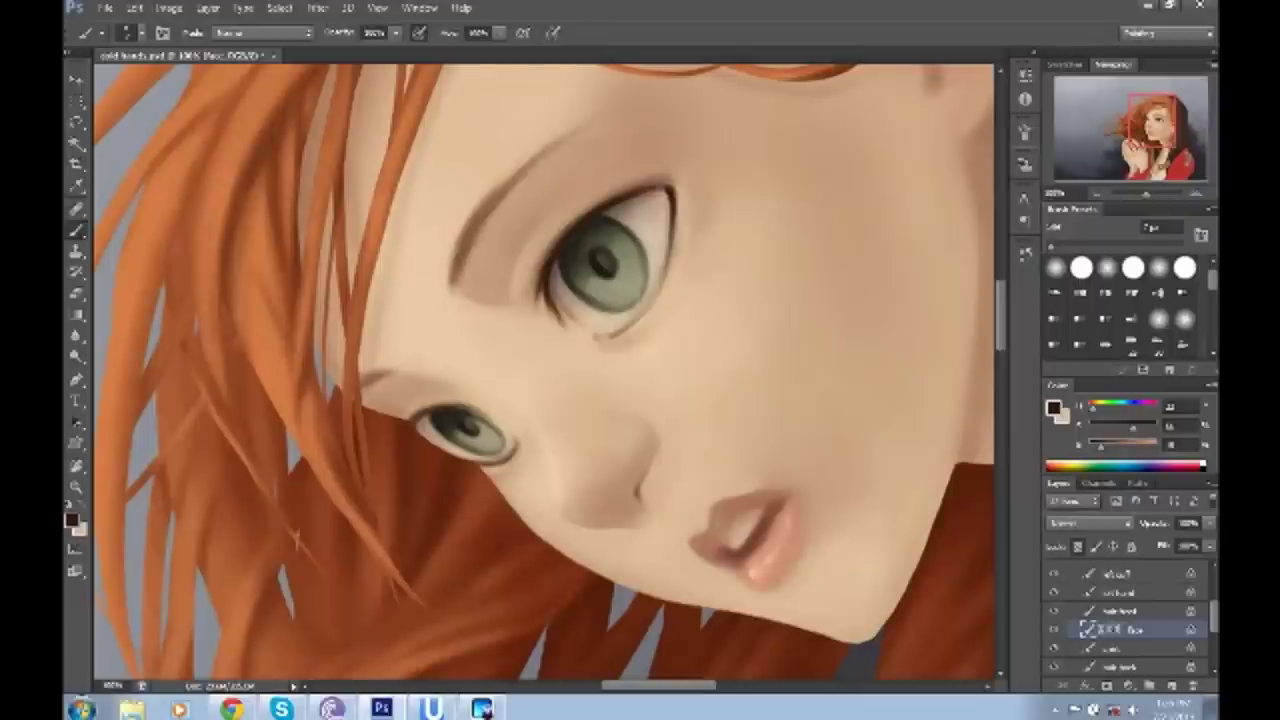
{"action": "scroll", "coordinate": [545, 375], "scroll_direction": "down", "scroll_amount": 3}
{"action": "key", "text": "ctrl+alt+shift+n"}
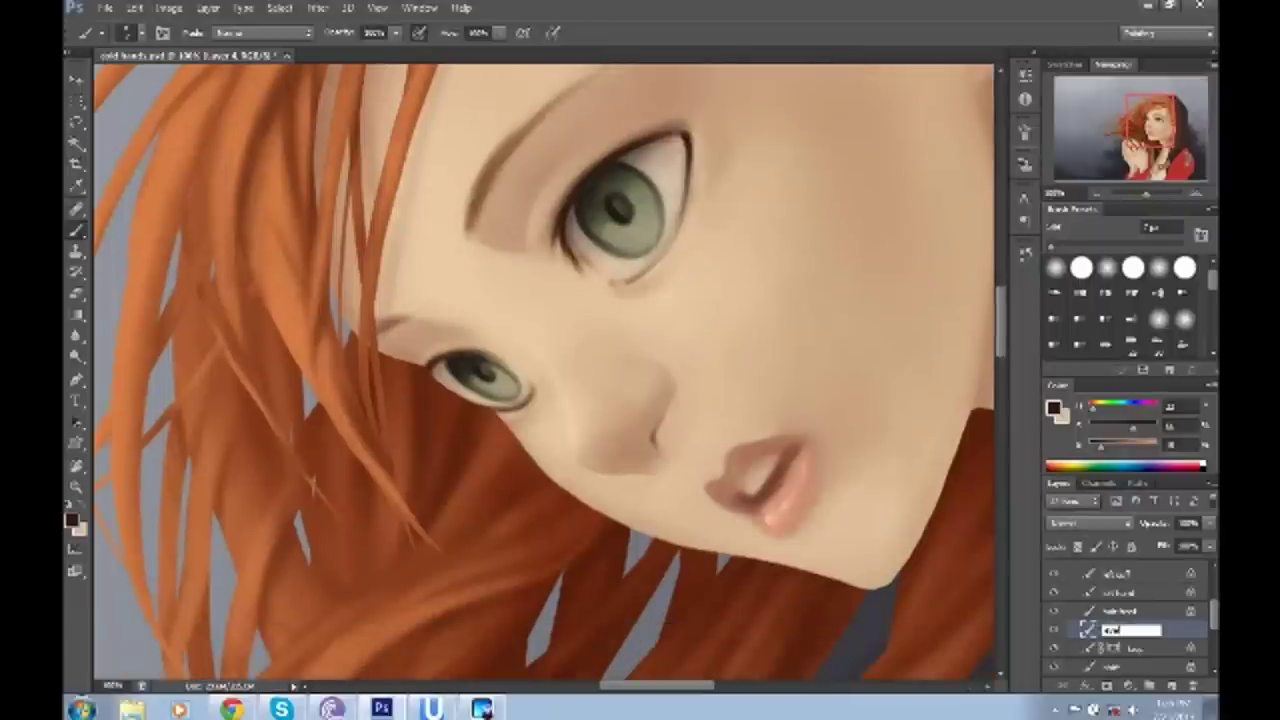
- Name the new layer 'eyelashes' and choose a brush preset
{"action": "type", "text": "eyelashes"}
{"action": "key", "text": "Return"}
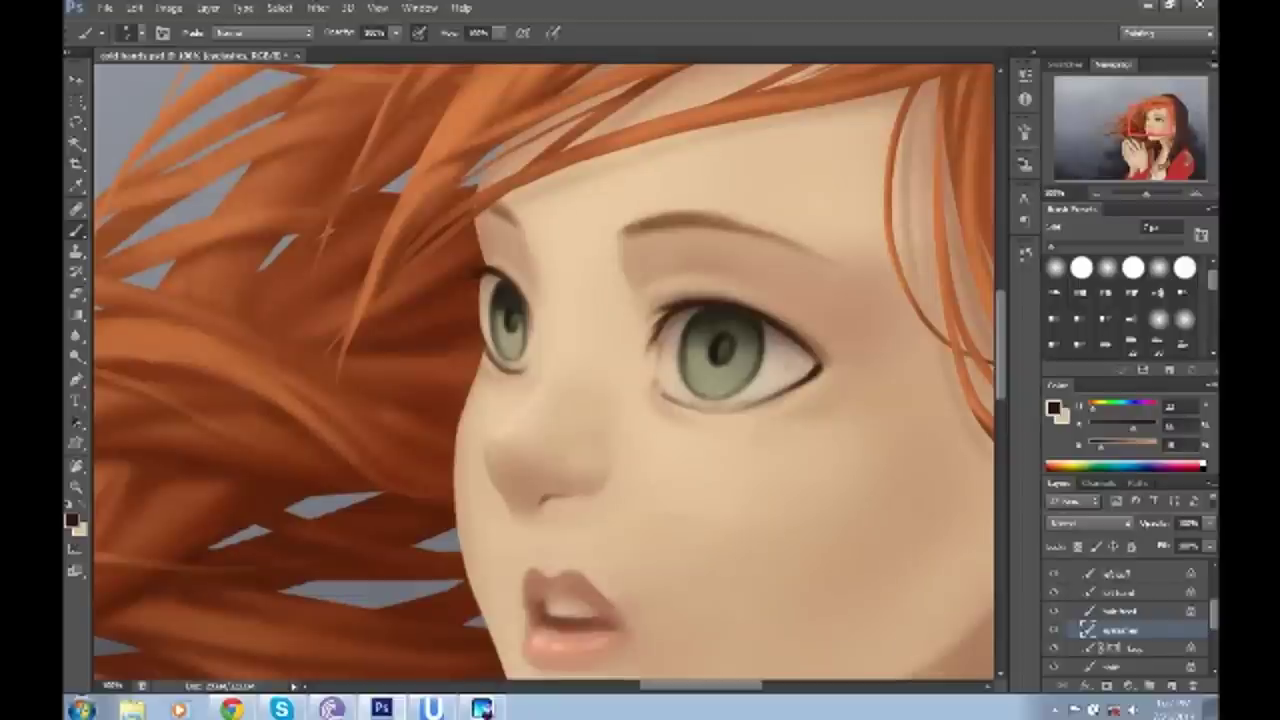
{"action": "key", "text": "e"}
{"action": "right_click", "coordinate": [722, 322]}
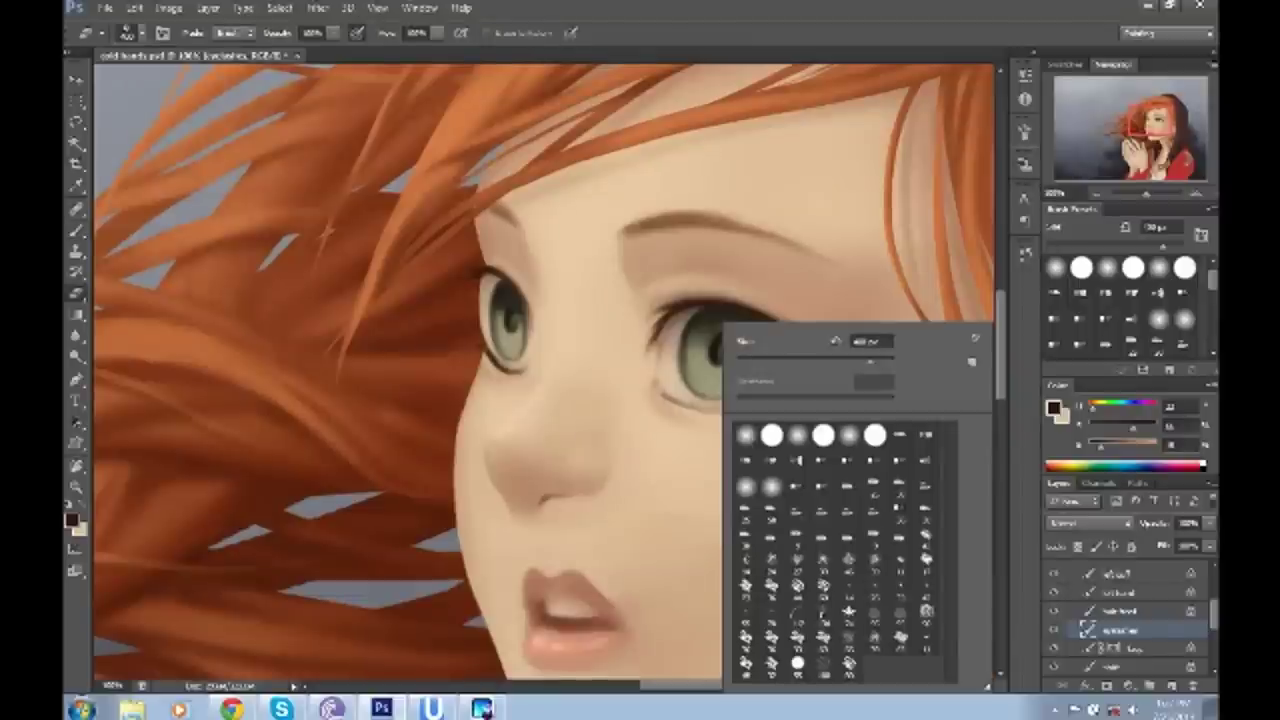
{"action": "key", "text": "Return"}
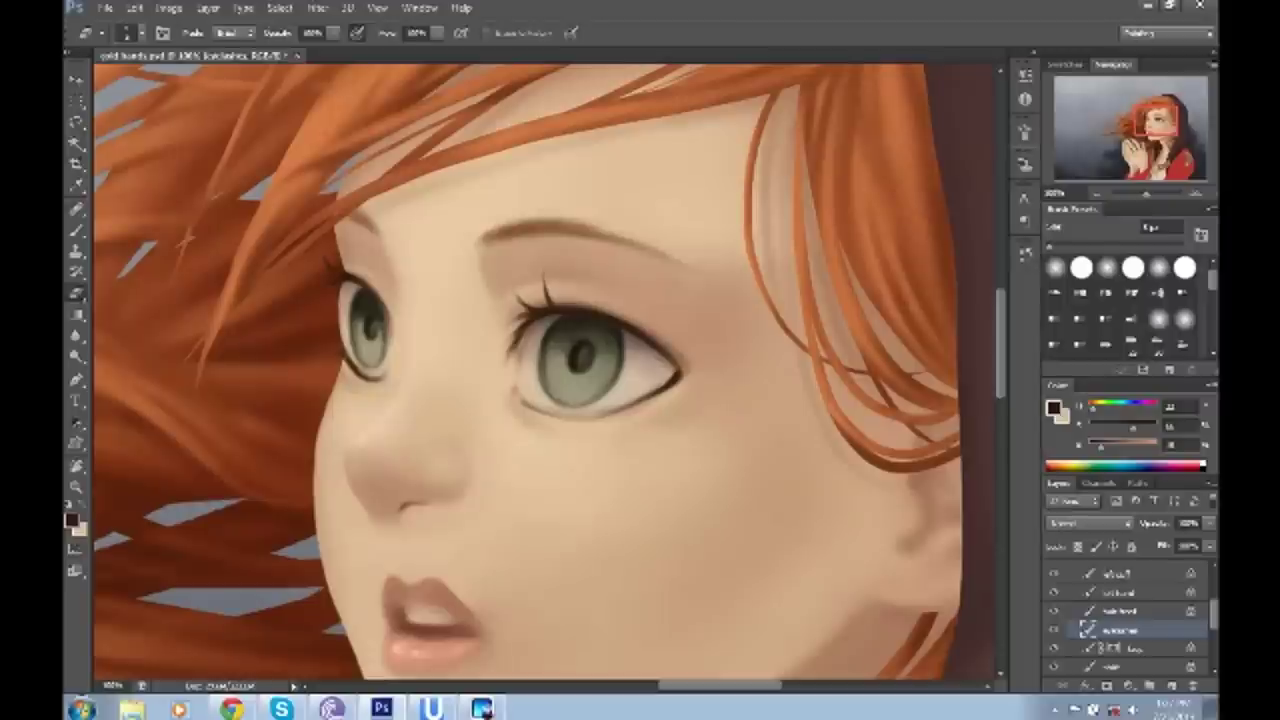
- Paint eyelash strokes on the upper lid and at the left eye's outer corner
{"action": "key", "text": "b"}
{"action": "key", "text": "z"}
{"action": "key", "text": "ctrl+minus"}
{"action": "key", "text": "ctrl+minus"}
{"action": "key", "text": "ctrl+minus"}
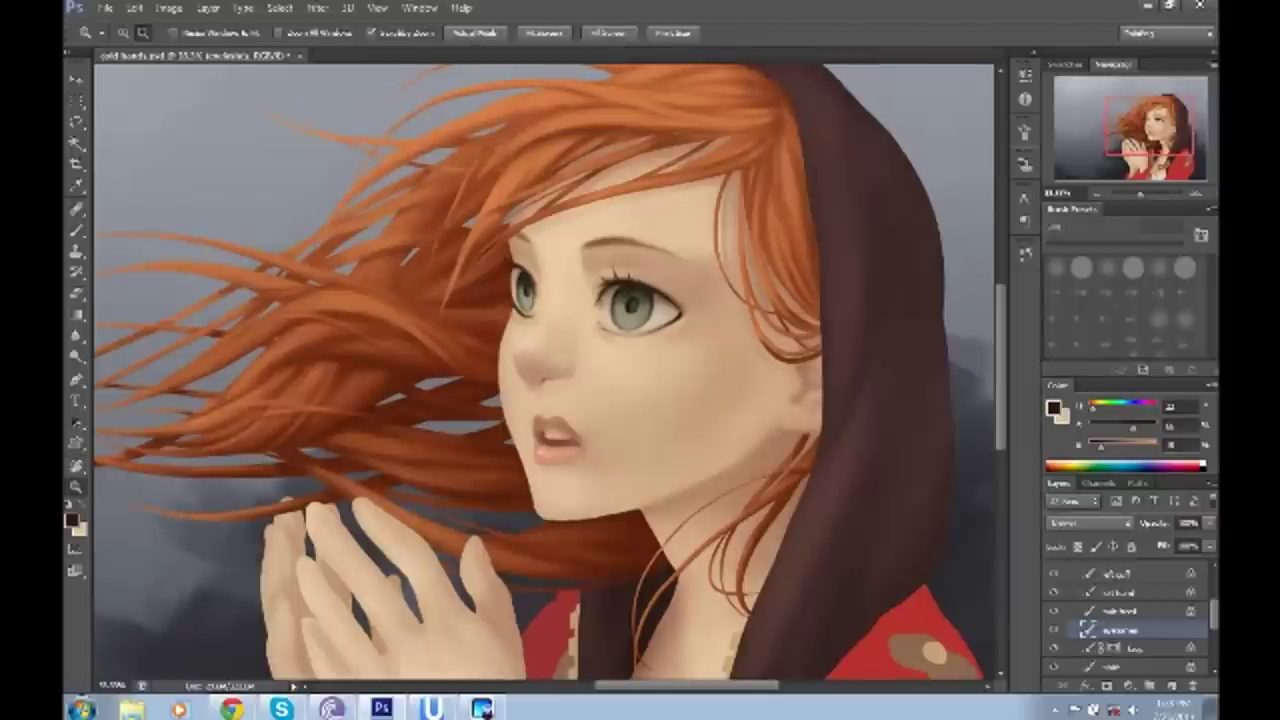
{"action": "key", "text": "ctrl+plus"}
{"action": "key", "text": "ctrl+plus"}
{"action": "key", "text": "ctrl+plus"}
{"action": "key", "text": "b"}
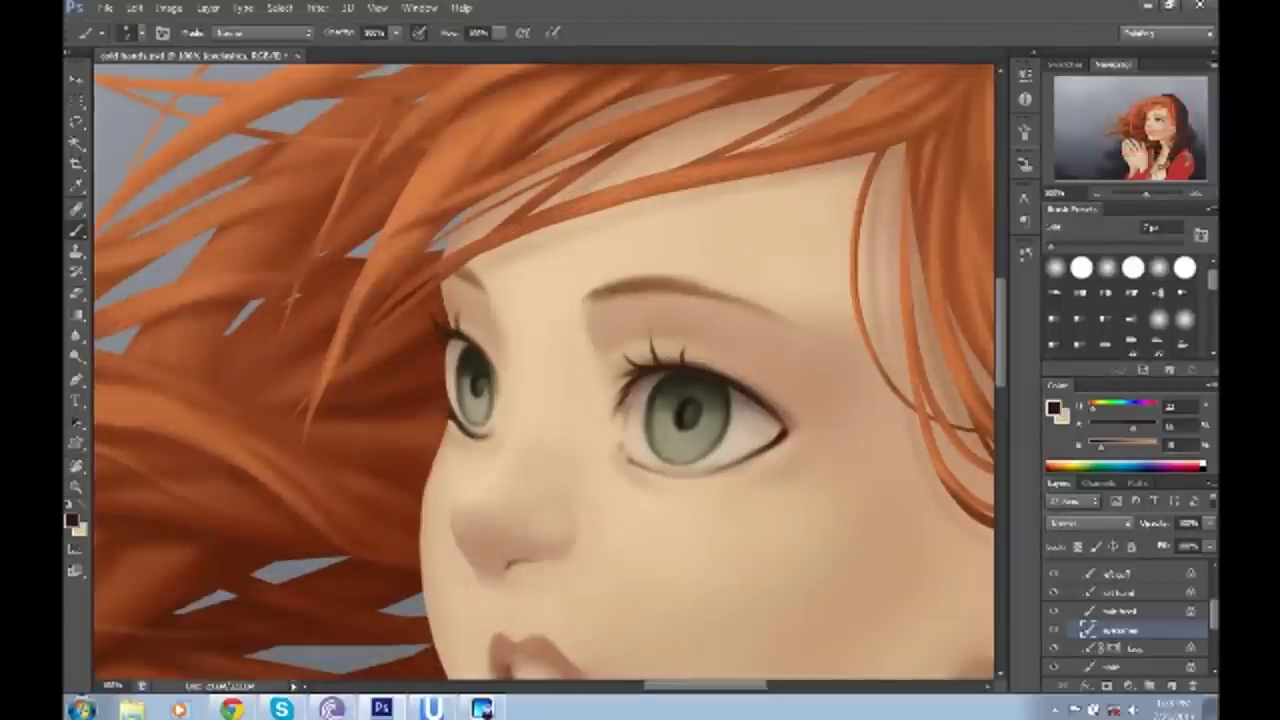
{"action": "key", "text": "e"}
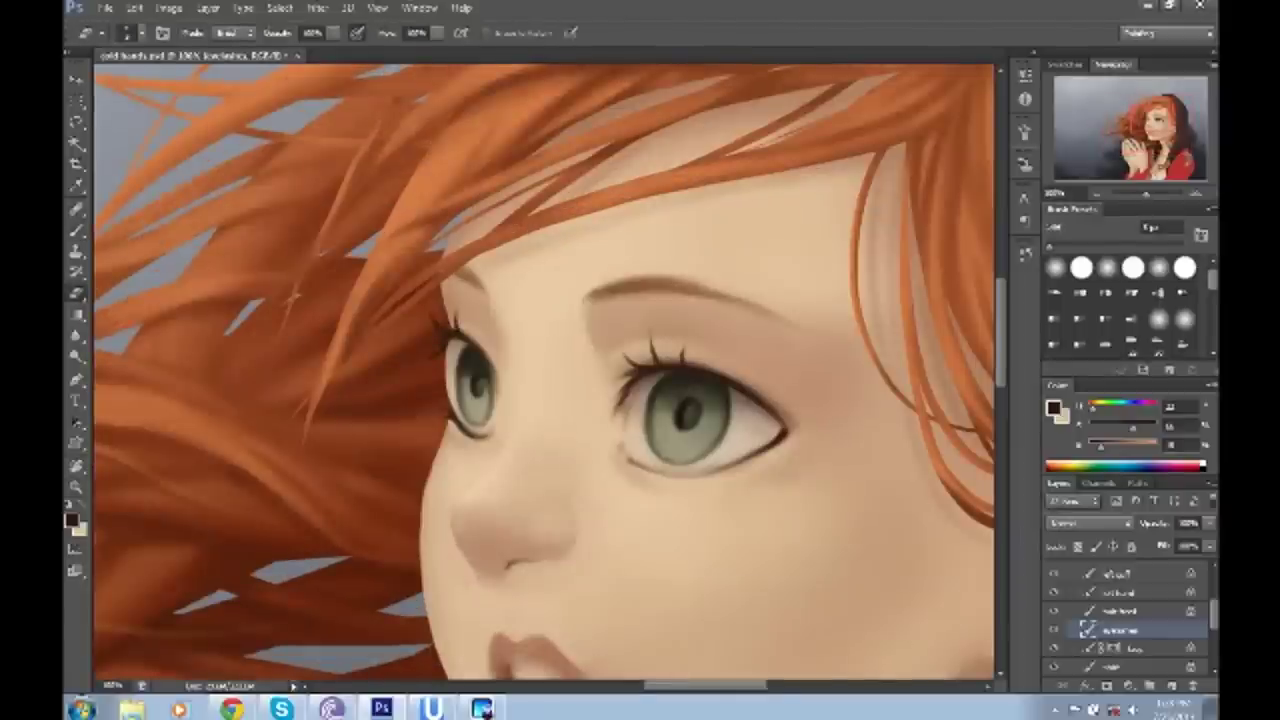
{"action": "left_click_drag", "start_coordinate": [292, 295], "coordinate": [157, 287]}
{"action": "key", "text": "b"}
{"action": "left_click_drag", "start_coordinate": [750, 370], "coordinate": [700, 220]}
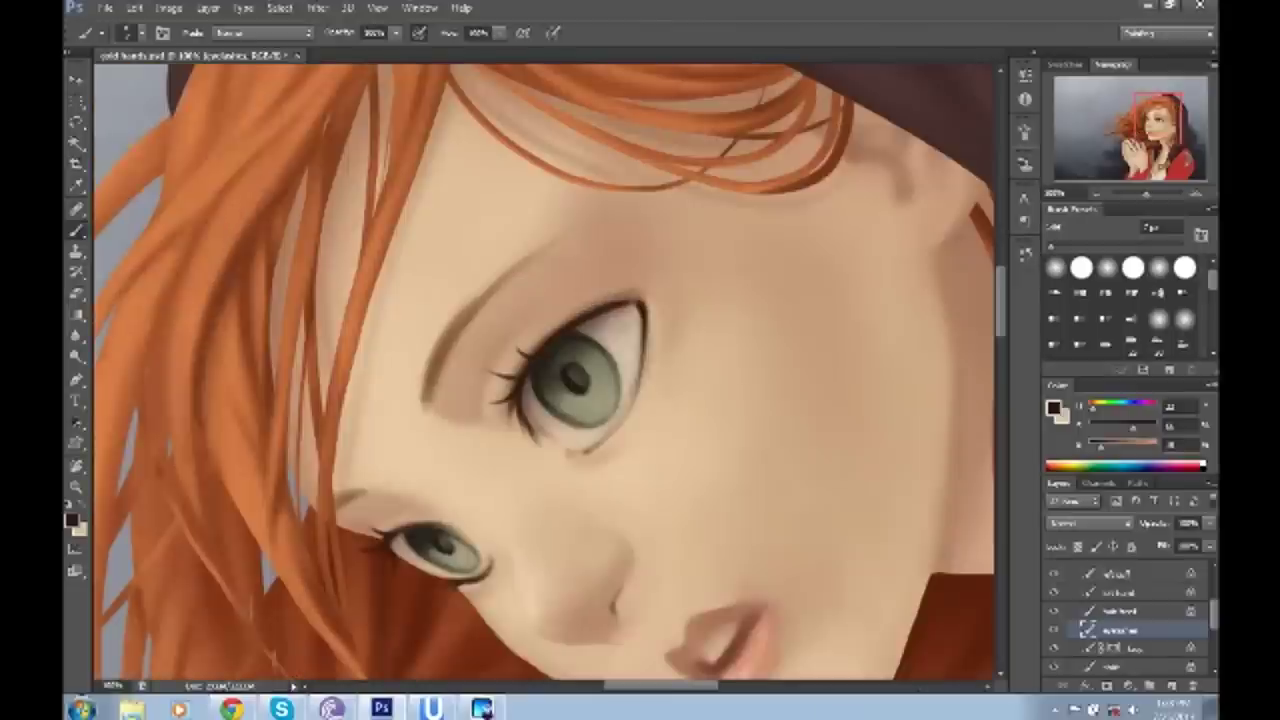
{"action": "left_click_drag", "start_coordinate": [519, 350], "coordinate": [507, 337]}
{"action": "key", "text": "e"}
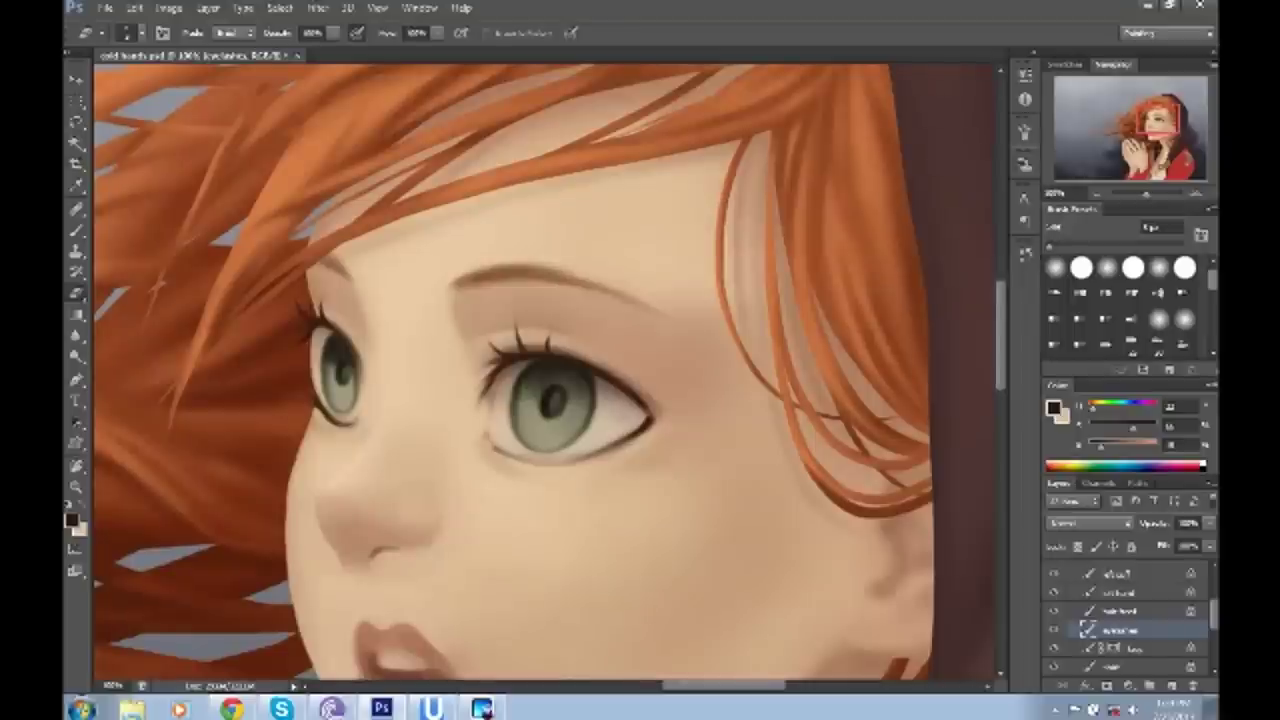
{"action": "left_click_drag", "start_coordinate": [326, 318], "coordinate": [317, 288]}
- Darken the left eye's lower outer corner on the face layer and save the painting
{"action": "key", "text": "b"}
{"action": "key", "text": "x"}
{"action": "key", "text": "alt+bracketleft"}
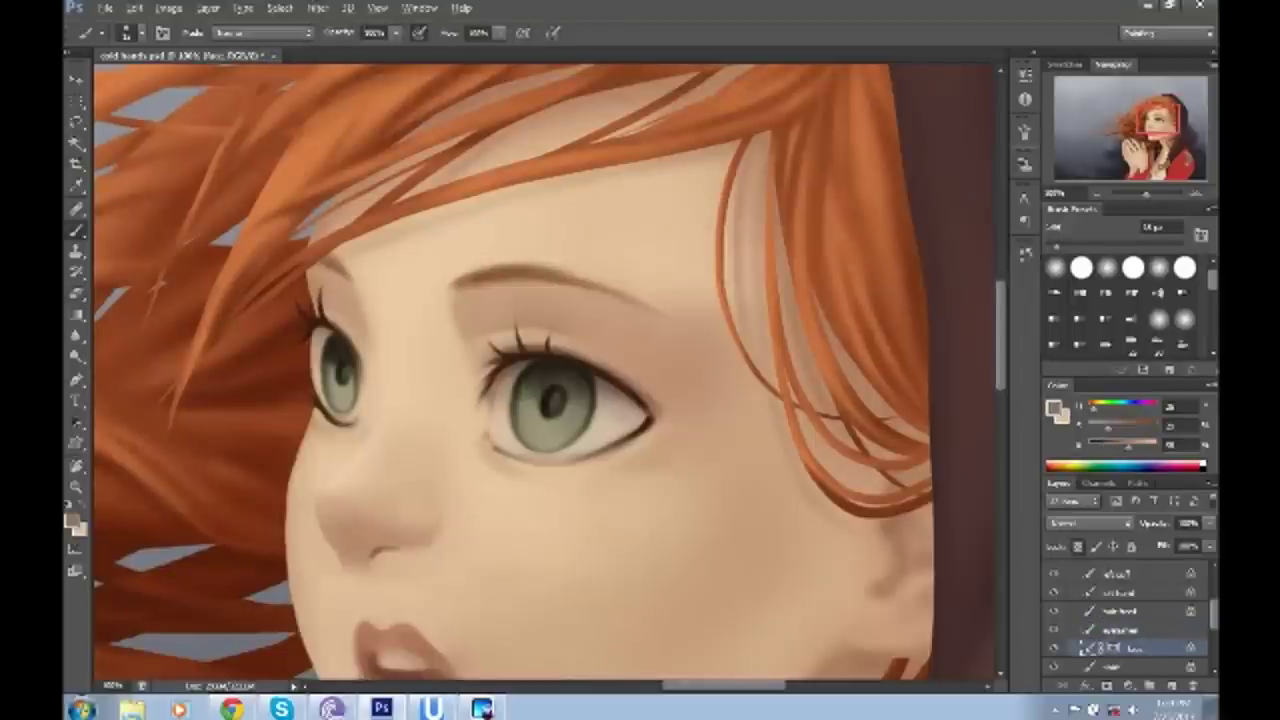
{"action": "left_click_drag", "start_coordinate": [310, 331], "coordinate": [322, 358]}
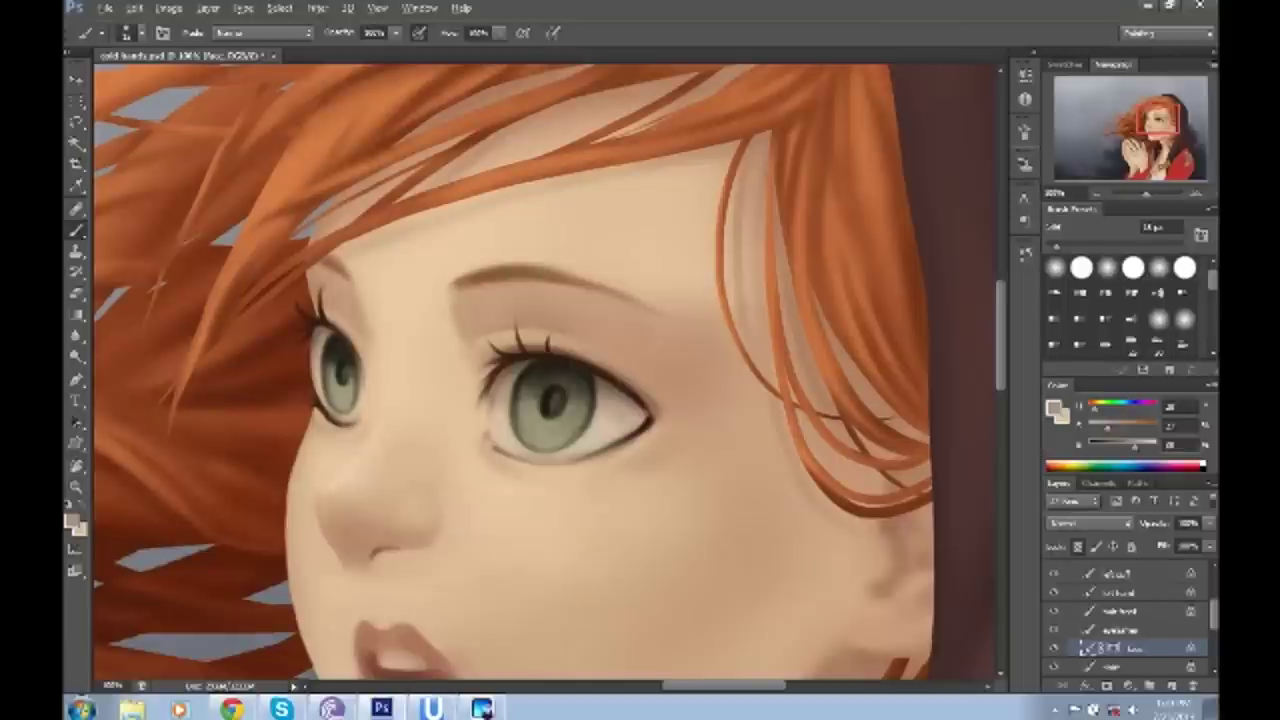
{"action": "key", "text": "ctrl+s"}
- Create an 'e shine' layer and dab white highlights on both eyes
{"action": "key", "text": "ctrl+shift+alt+n"}
{"action": "double_click", "coordinate": [1125, 608]}
{"action": "type", "text": "e shine"}
{"action": "key", "text": "Return"}
{"action": "key", "text": "d"}
{"action": "key", "text": "x"}
{"action": "left_click", "coordinate": [514, 386]}
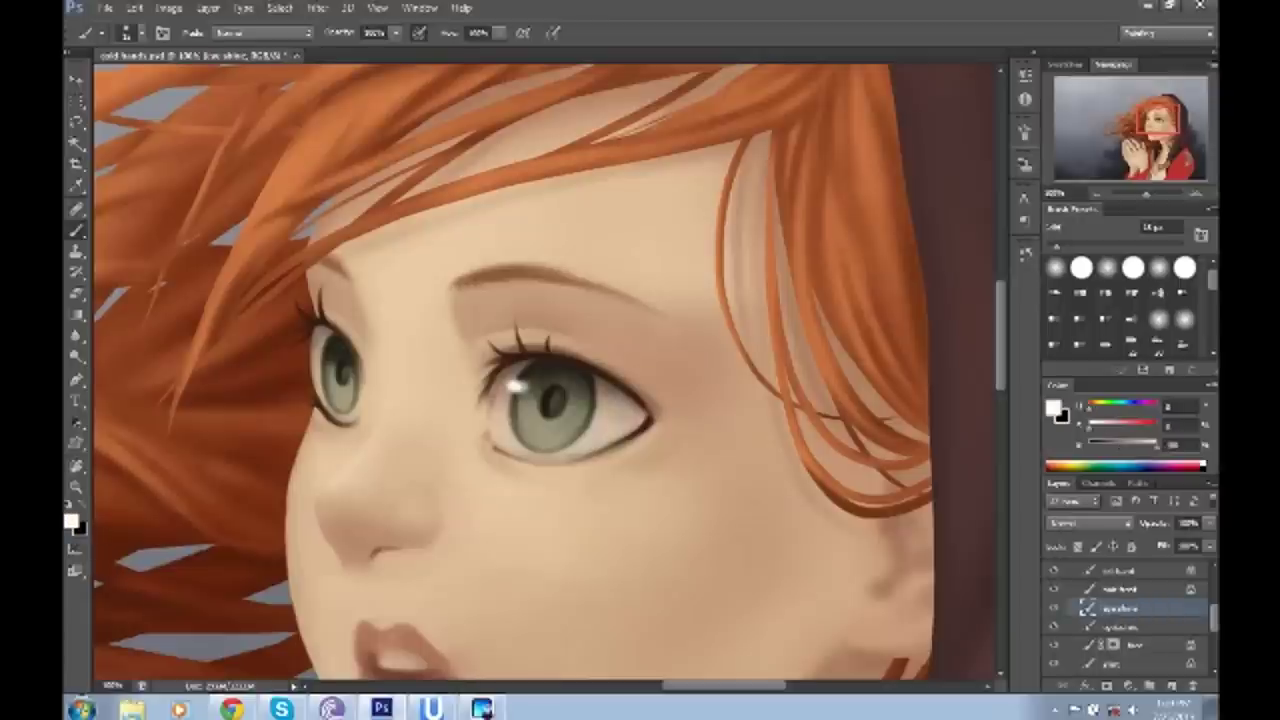
{"action": "key", "text": "ctrl+minus"}
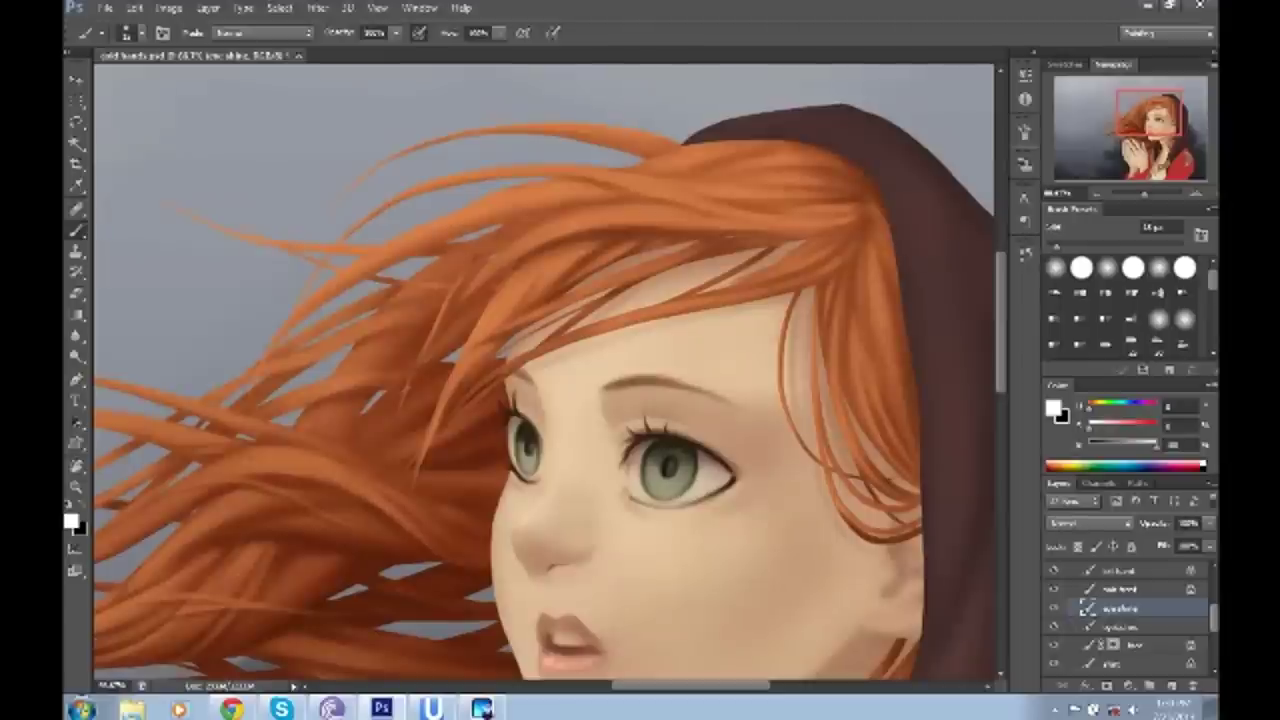
{"action": "key", "text": "ctrl+plus"}
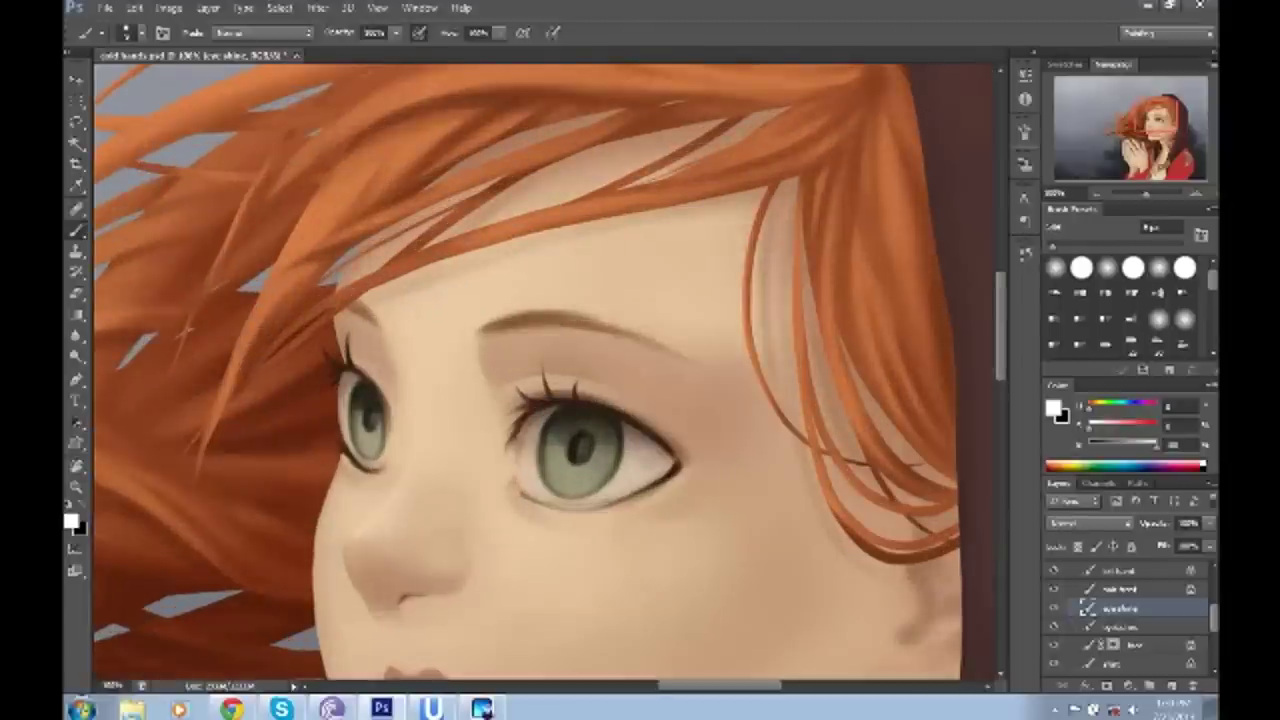
{"action": "left_click", "coordinate": [377, 417]}
- Zoom and pan around the face and figure to check the eye highlights
{"action": "key", "text": "z"}
{"action": "left_click_drag", "start_coordinate": [580, 450], "coordinate": [480, 450]}
{"action": "key", "text": "ctrl+plus"}
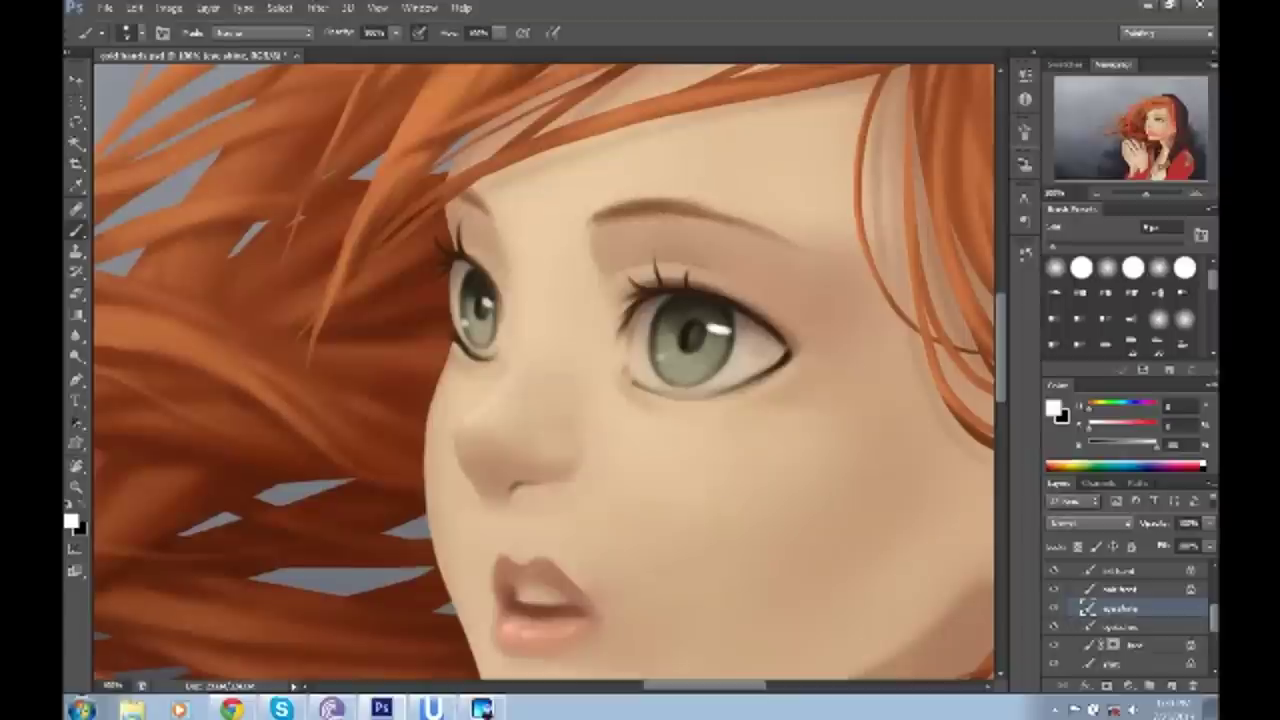
{"action": "key", "text": "e"}
{"action": "left_click_drag", "start_coordinate": [545, 370], "coordinate": [450, 420]}
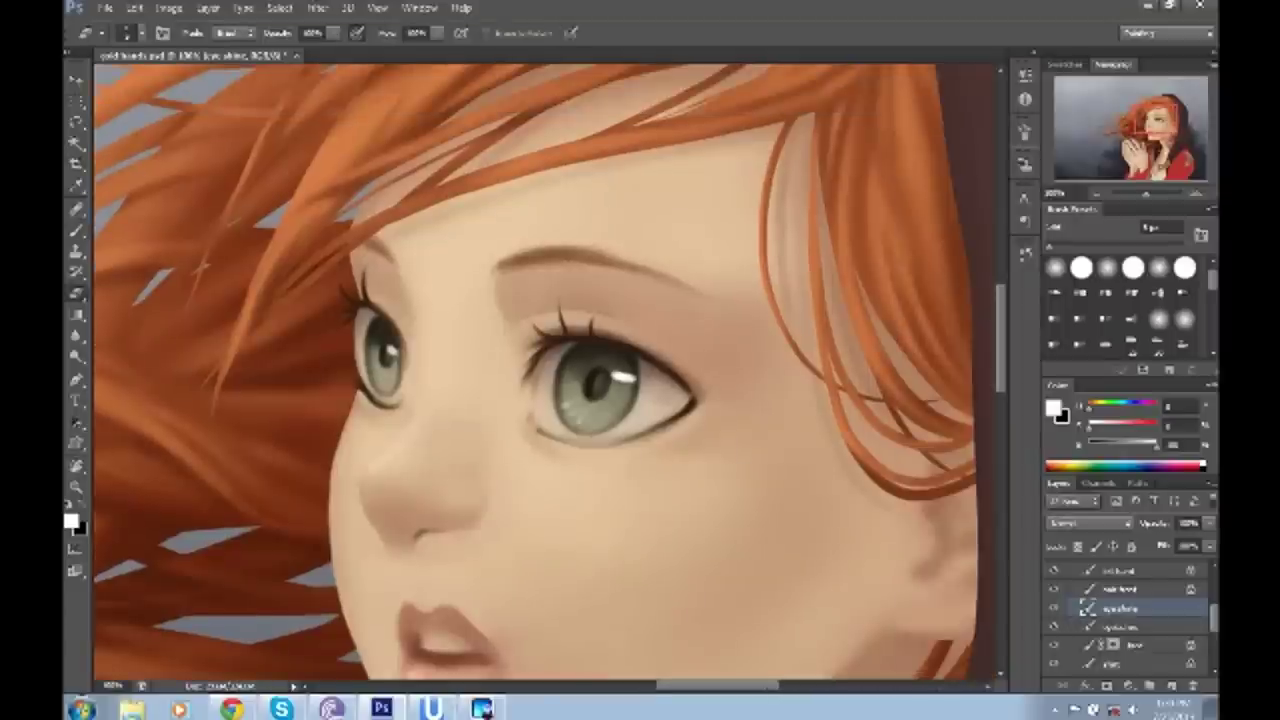
{"action": "key", "text": "z"}
{"action": "left_click_drag", "start_coordinate": [580, 450], "coordinate": [480, 450]}
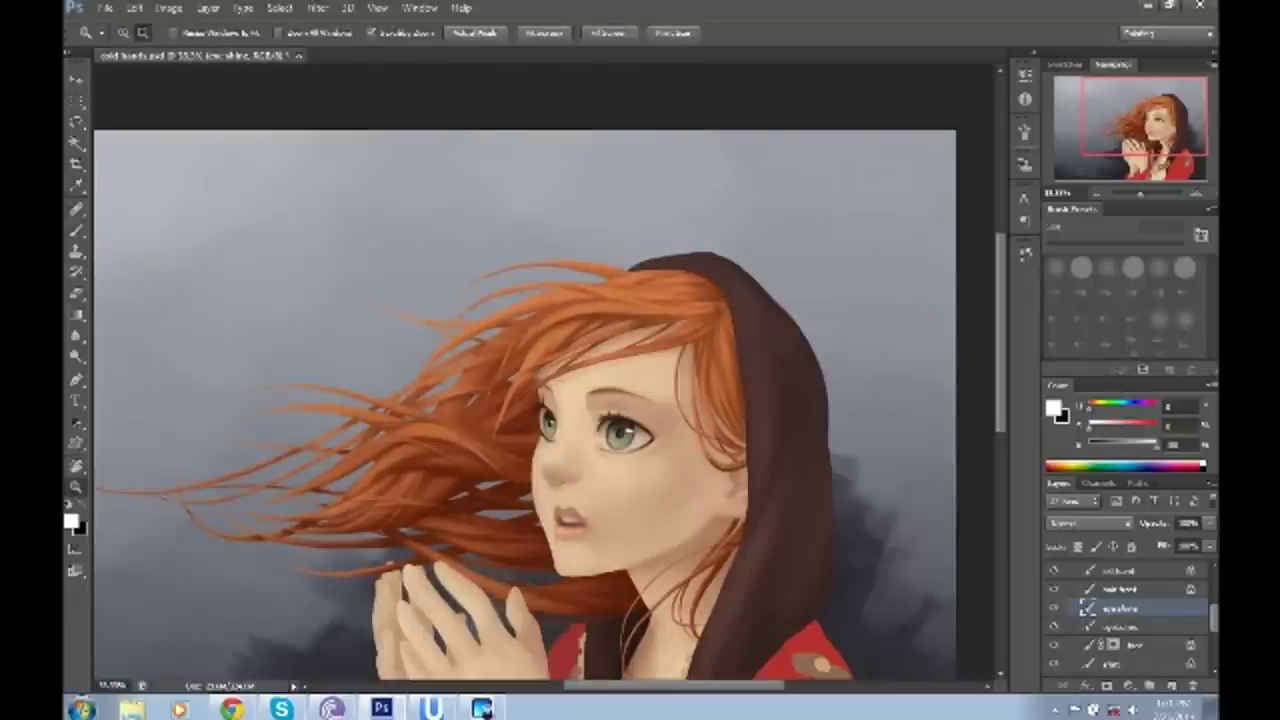
{"action": "key", "text": "ctrl+minus"}
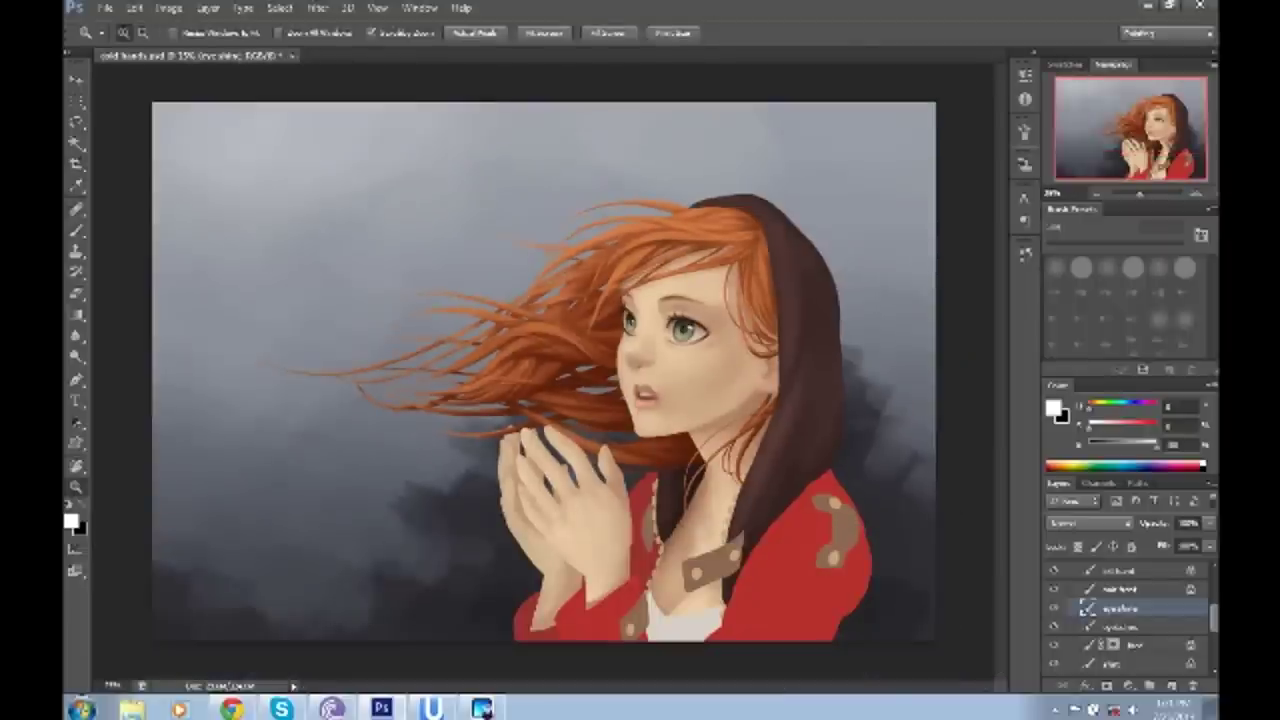
- Select the eyelashes layer, review the History, and save the painting
{"action": "left_click", "coordinate": [1084, 627]}
{"action": "scroll", "coordinate": [635, 309], "scroll_direction": "up", "scroll_amount": 4}
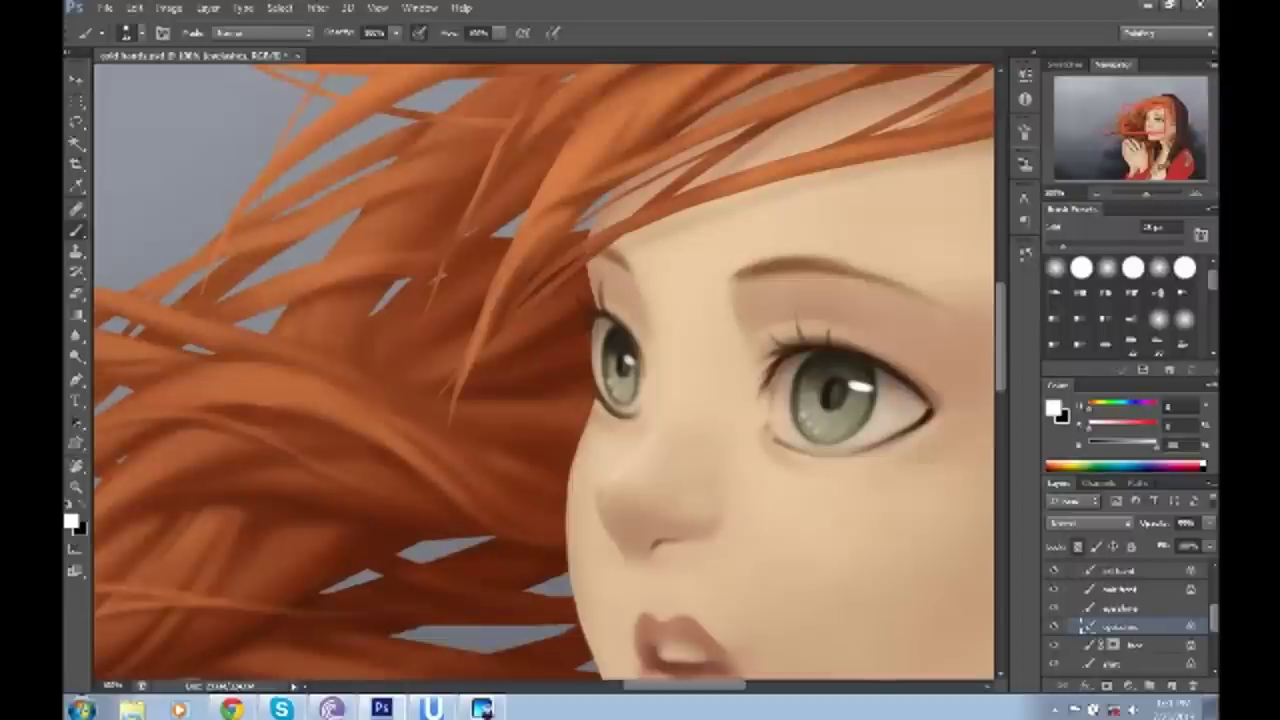
{"action": "left_click_drag", "start_coordinate": [590, 370], "coordinate": [505, 386]}
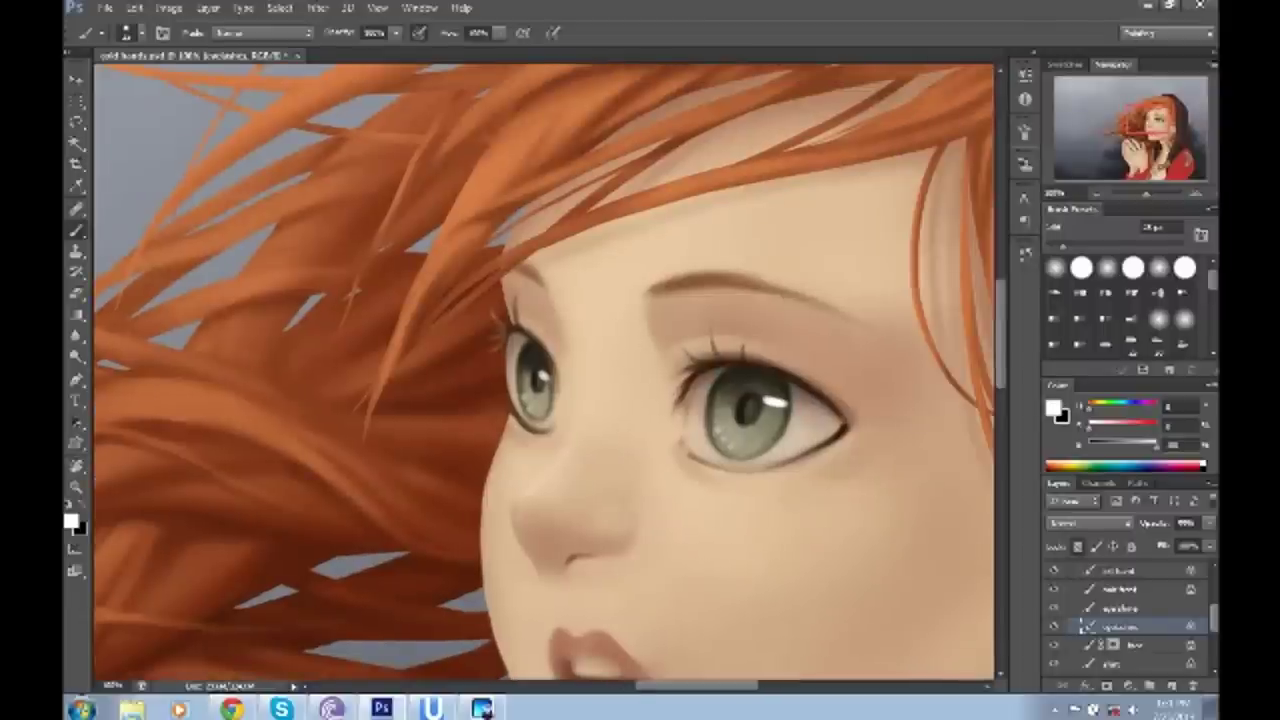
{"action": "left_click", "coordinate": [1025, 253]}
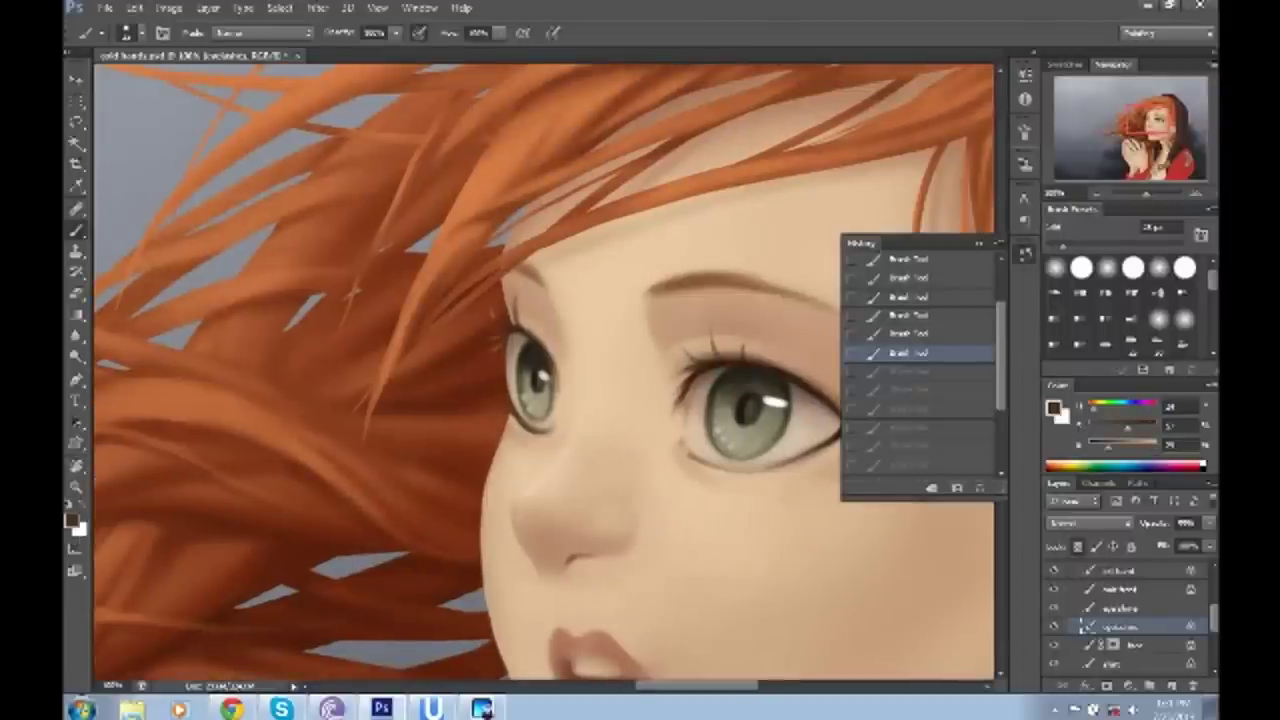
{"action": "key", "text": "z"}
{"action": "key", "text": "ctrl+0"}
{"action": "key", "text": "ctrl+s"}
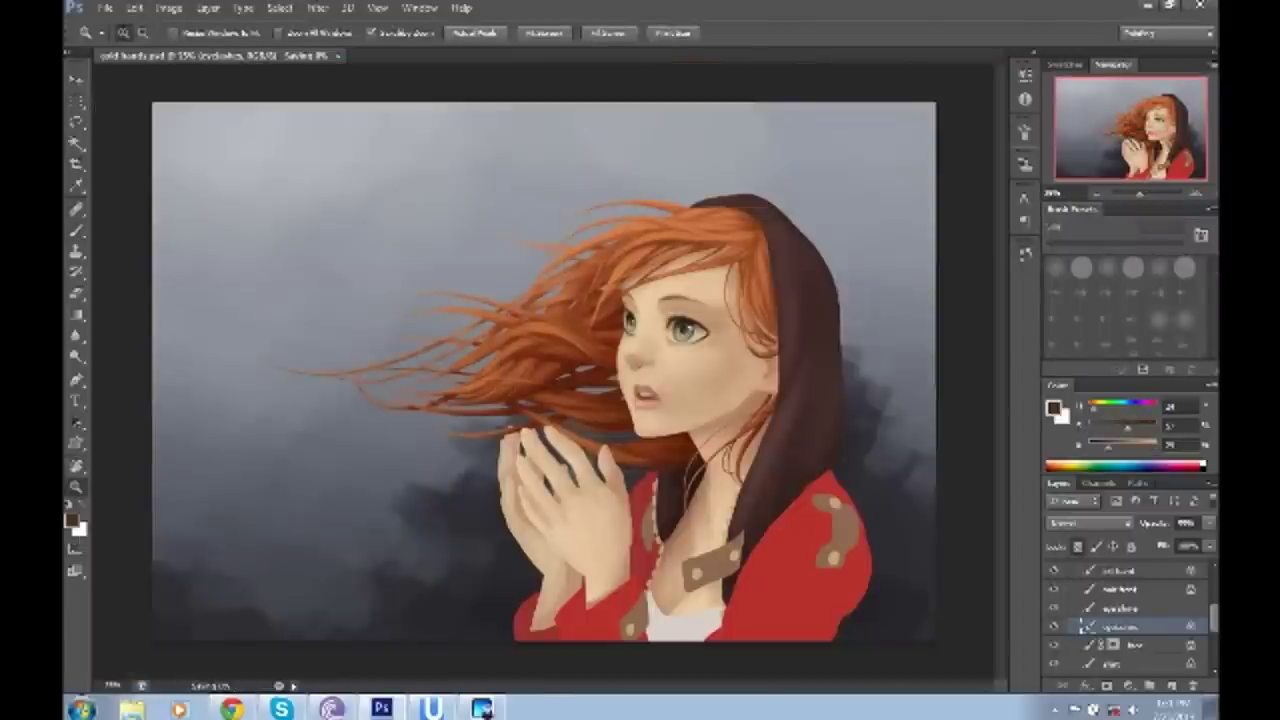
- Zoom in on the eye and add another new layer
{"action": "left_click", "coordinate": [688, 327]}
{"action": "key", "text": "b"}
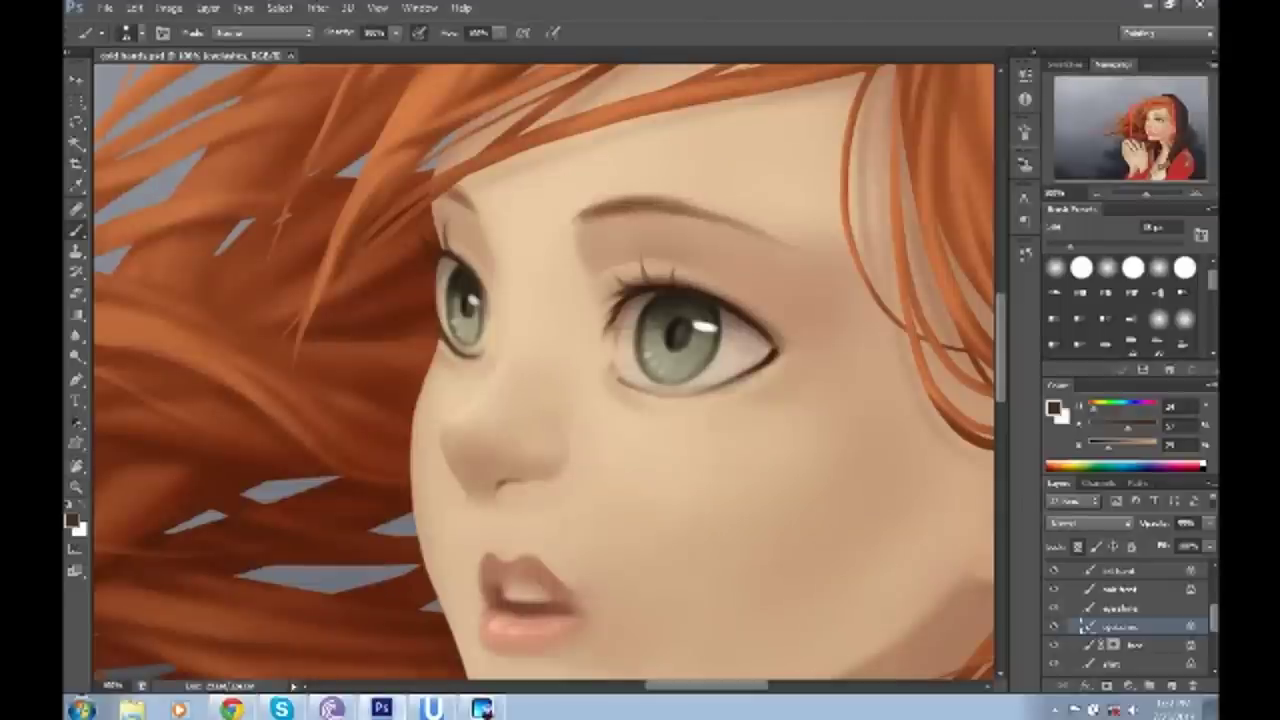
{"action": "key", "text": "ctrl+shift+alt+n"}
- Brush soft white over the irises on the new layer
{"action": "key", "text": "x"}
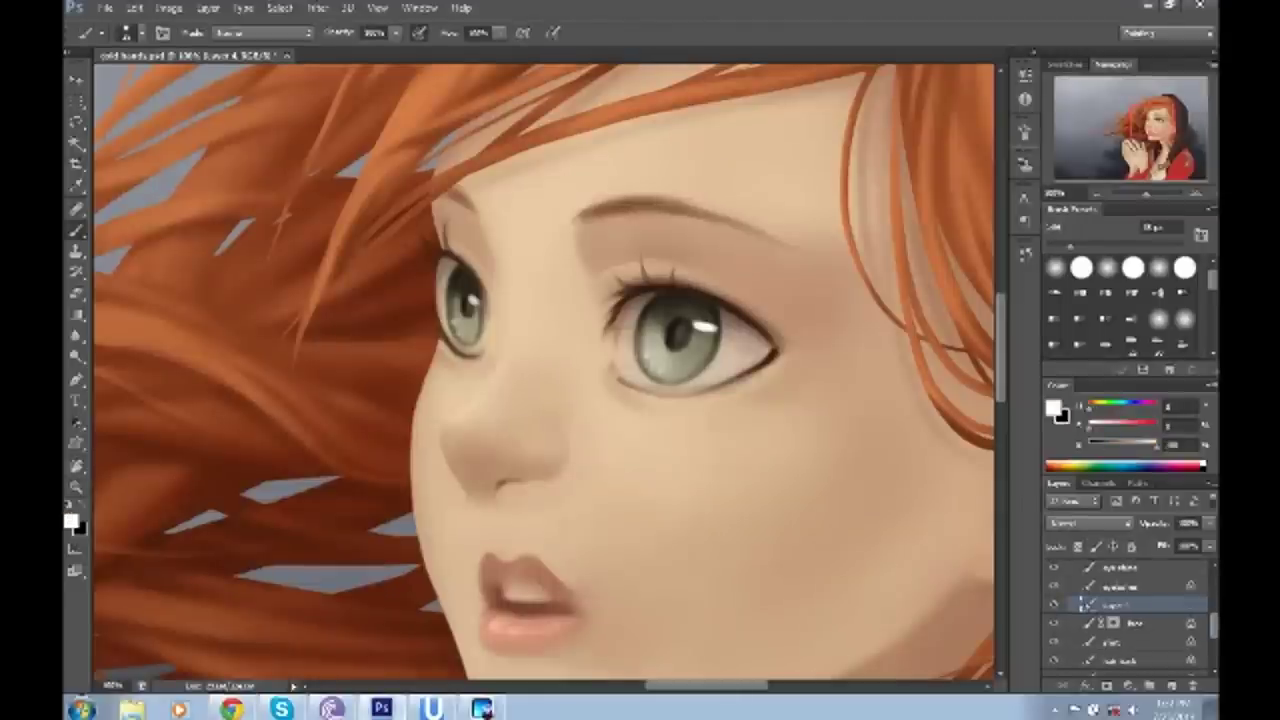
{"action": "left_click_drag", "start_coordinate": [452, 330], "coordinate": [466, 296]}
{"action": "left_click_drag", "start_coordinate": [600, 350], "coordinate": [500, 415]}
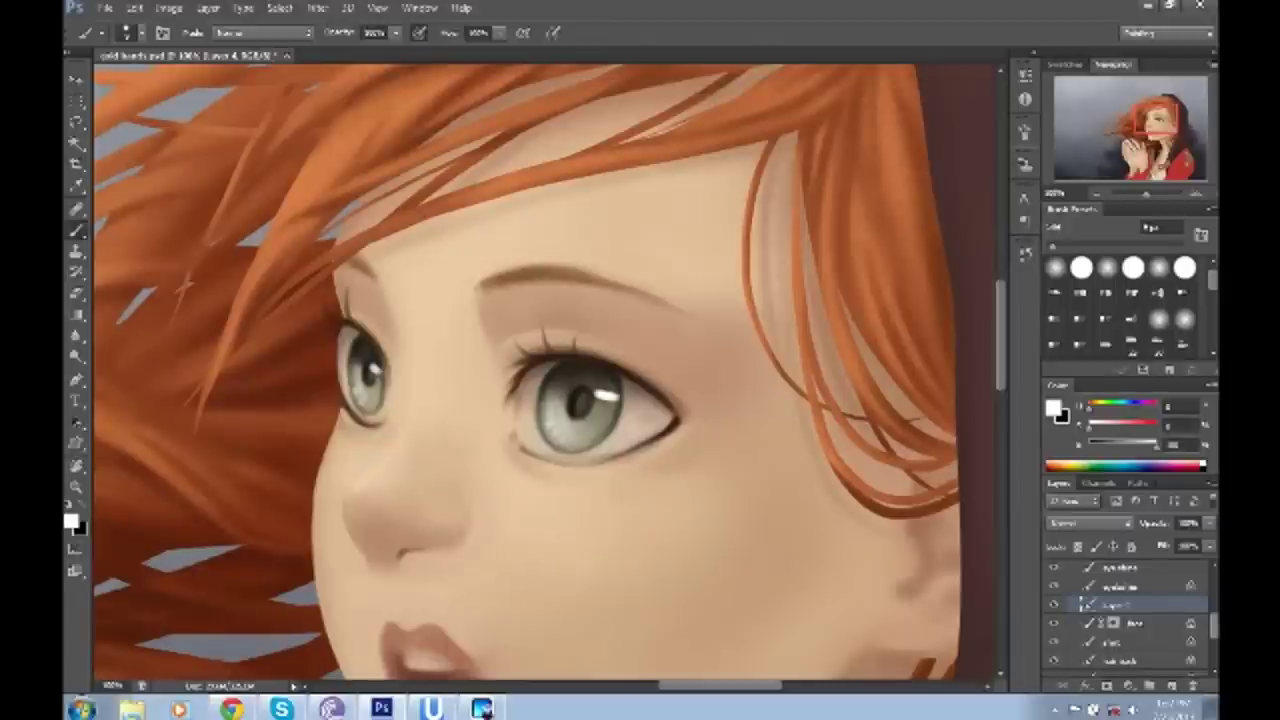
{"action": "key", "text": "h"}
{"action": "key", "text": "e"}
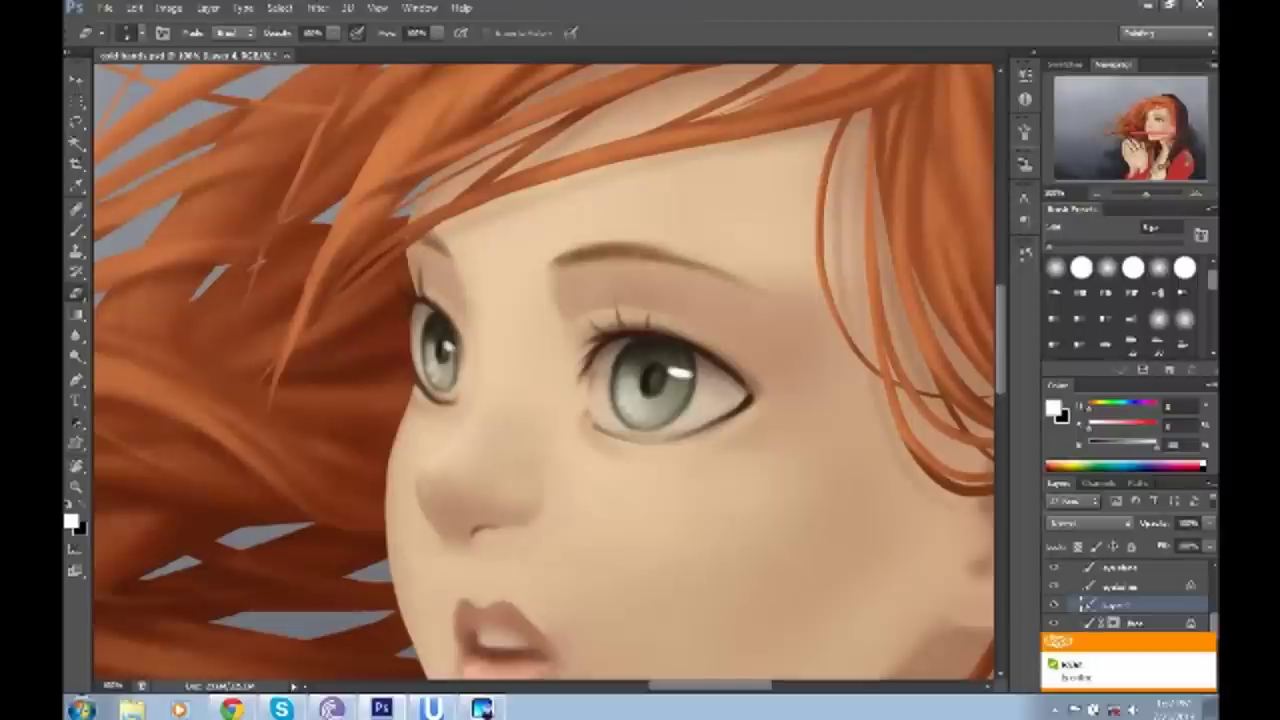
{"action": "key", "text": "b"}
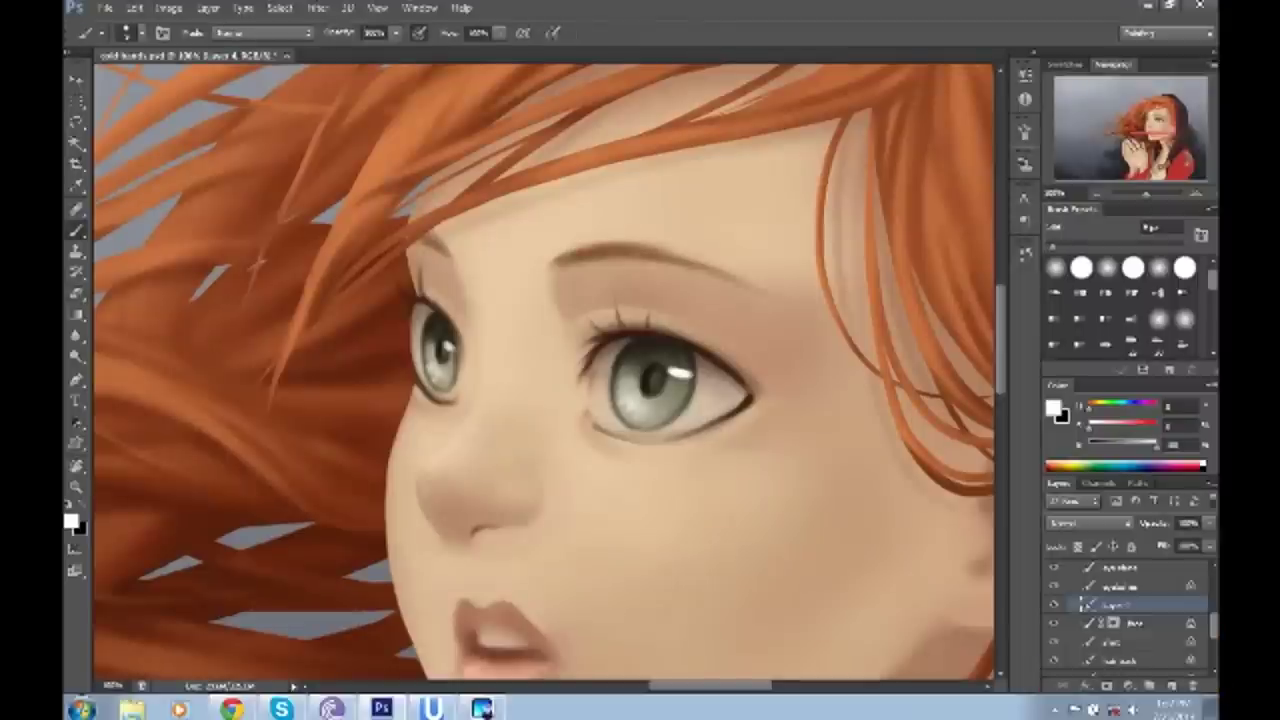
- Set the eye layer's blend mode to Linear Dodge (Add) and enter 25
{"action": "key", "text": "shift+alt+o"}
{"action": "left_click", "coordinate": [1090, 522]}
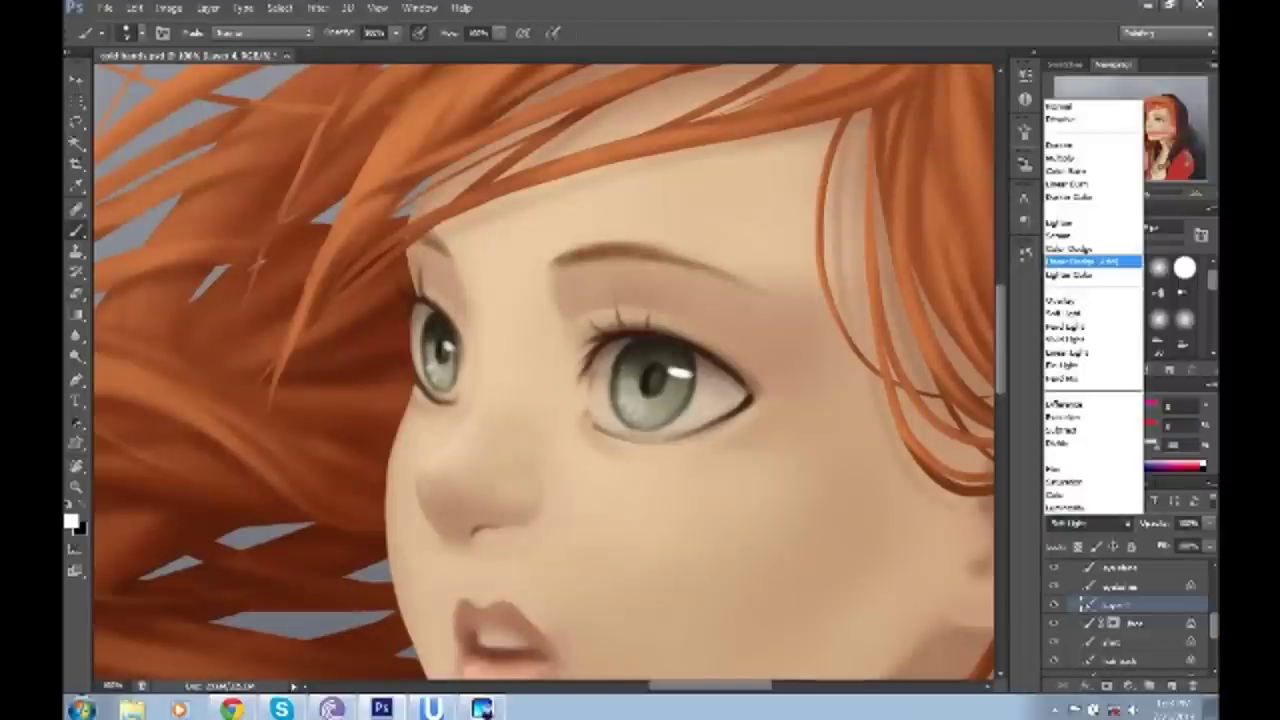
{"action": "key", "text": "ctrl+u"}
{"action": "type", "text": "25"}
{"action": "key", "text": "Tab"}
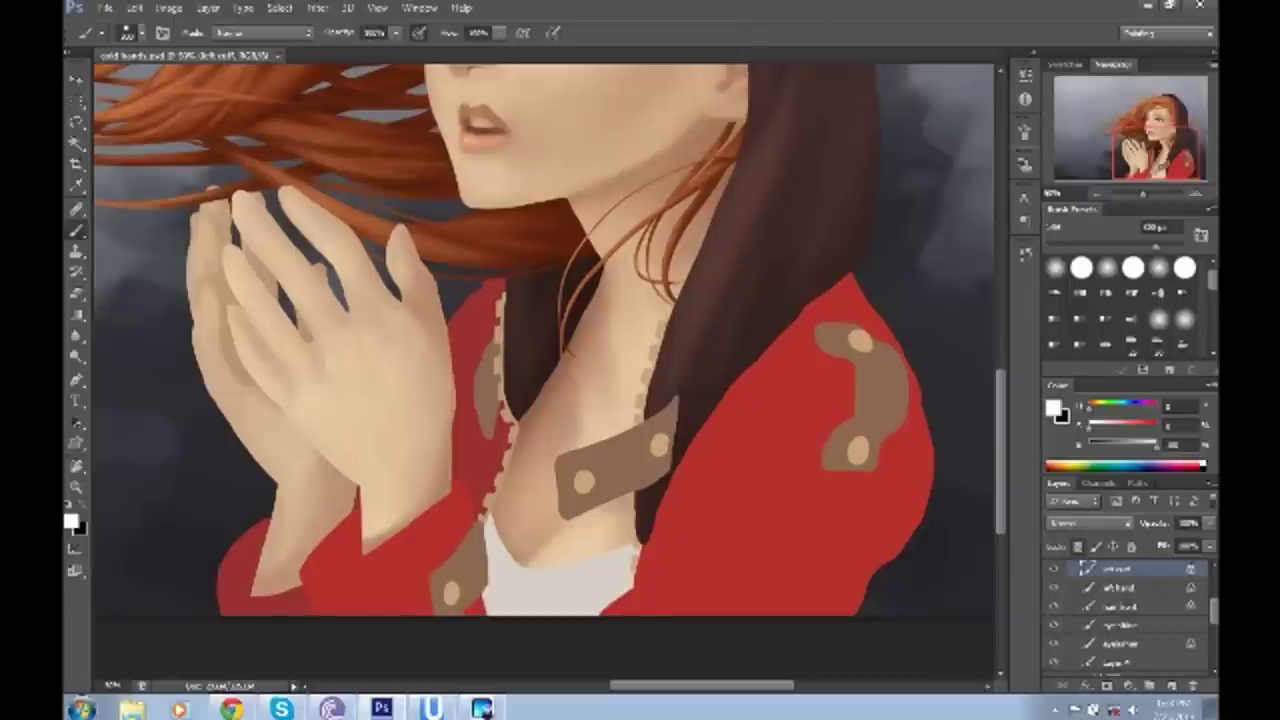
- Sample the coat red and shade the lower jacket, wrist sleeve and shoulder
{"action": "left_click", "coordinate": [816, 381], "text": "alt"}
{"action": "key", "text": "bracketleft"}
{"action": "key", "text": "bracketleft"}
{"action": "key", "text": "bracketleft"}
{"action": "left_click_drag", "start_coordinate": [922, 478], "coordinate": [856, 524]}
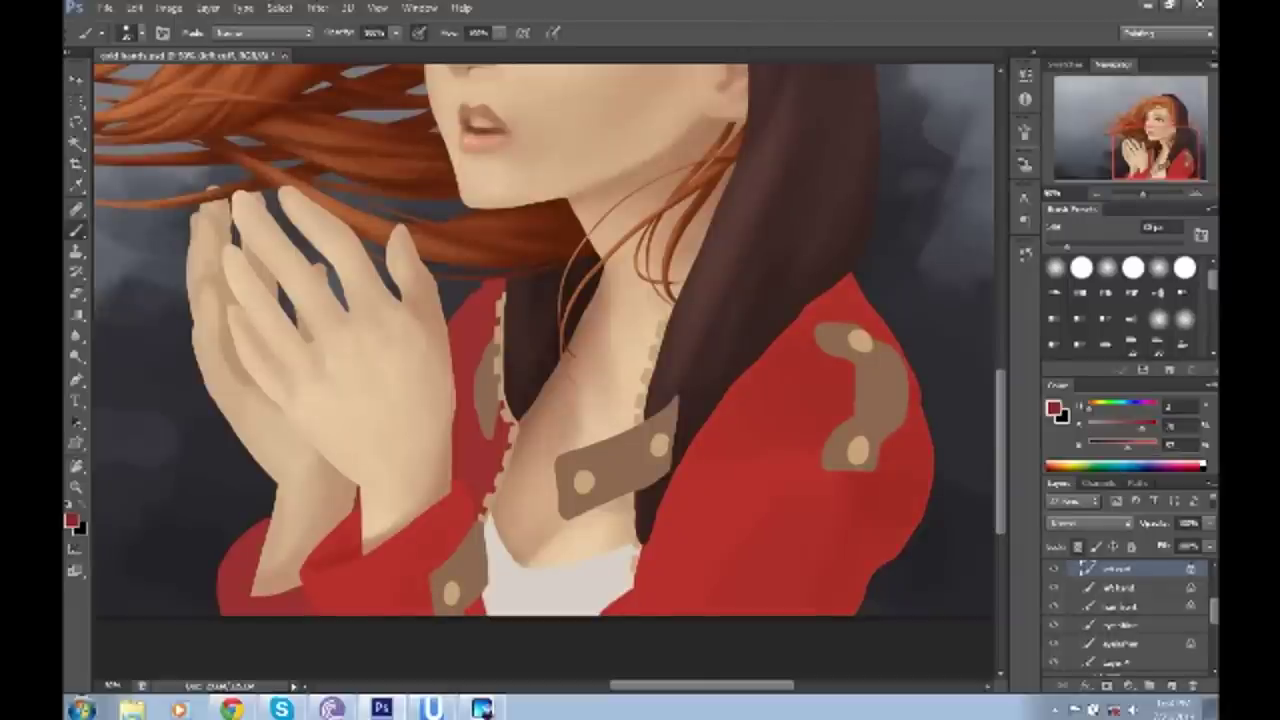
{"action": "left_click", "coordinate": [339, 543]}
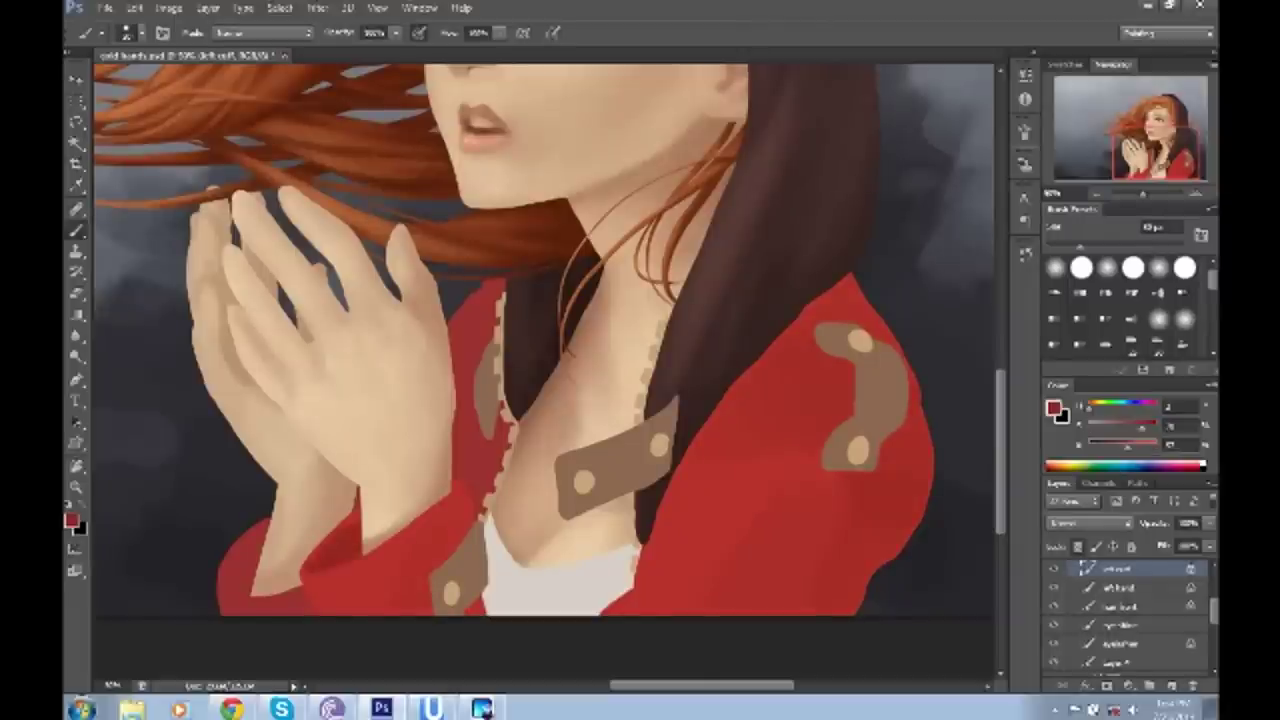
{"action": "left_click_drag", "start_coordinate": [870, 295], "coordinate": [735, 395]}
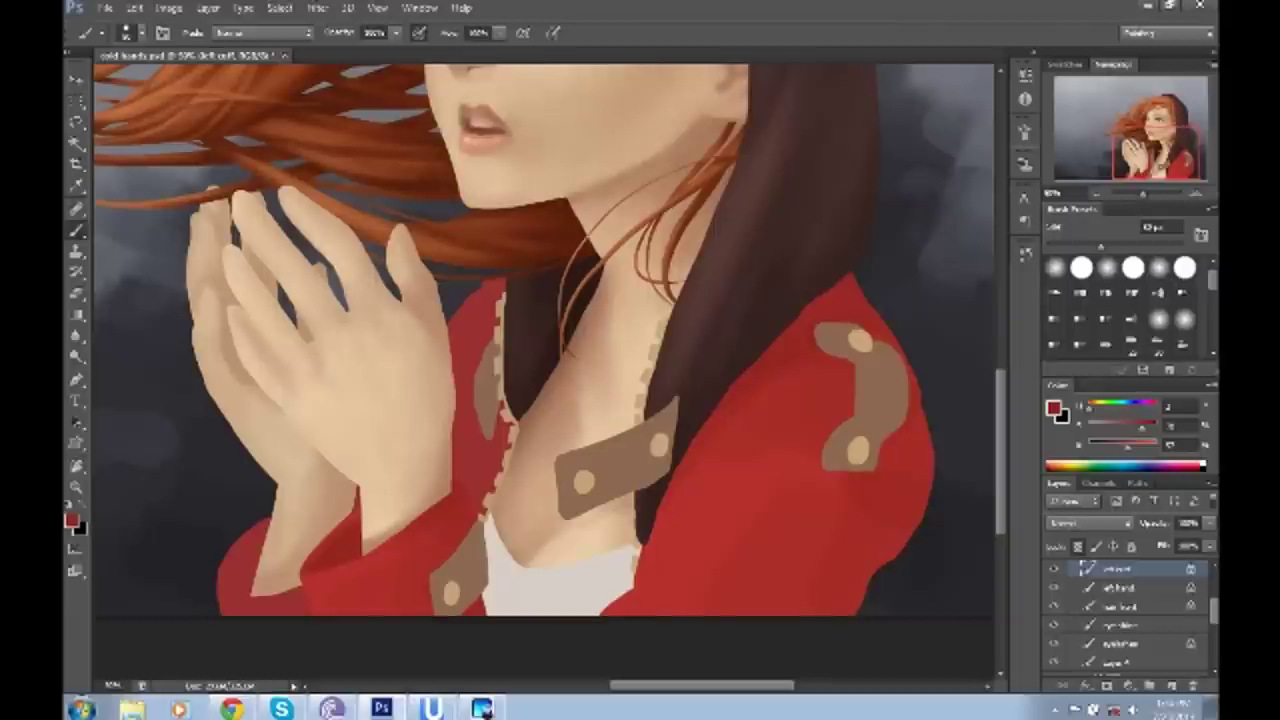
{"action": "left_click", "coordinate": [1115, 662]}
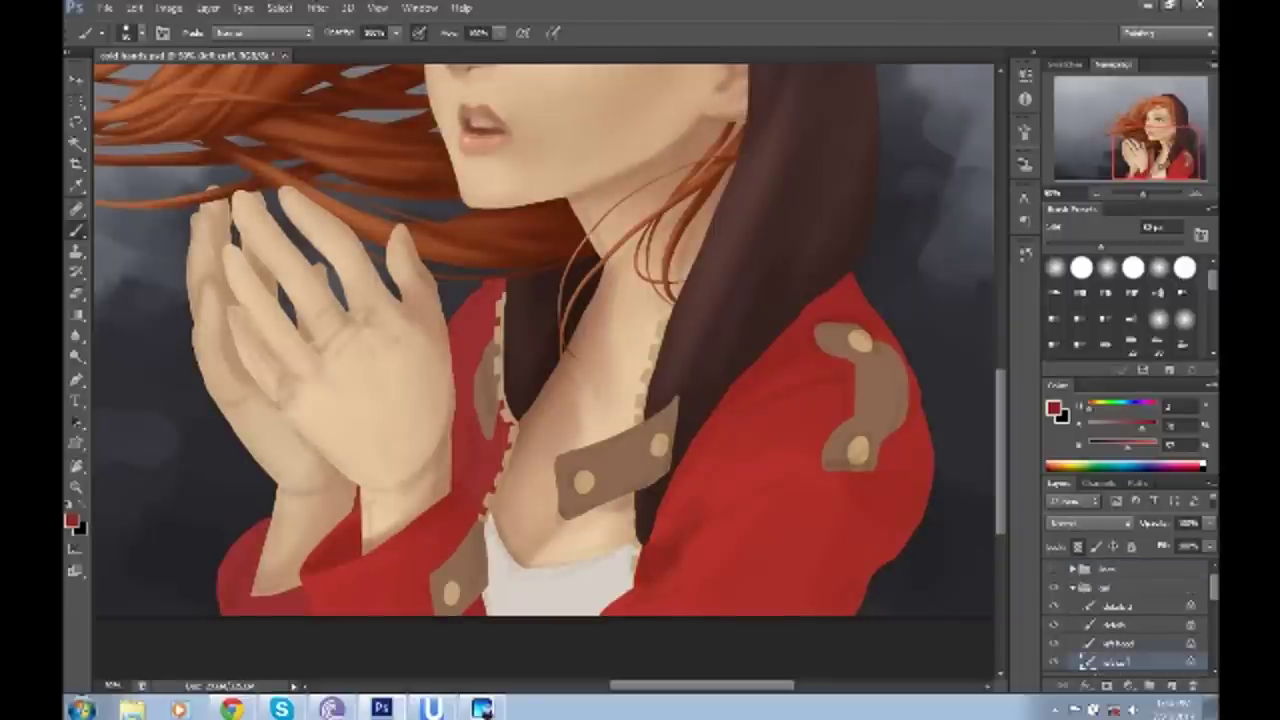
{"action": "key", "text": "ctrl+z"}
{"action": "left_click_drag", "start_coordinate": [794, 442], "coordinate": [826, 426]}
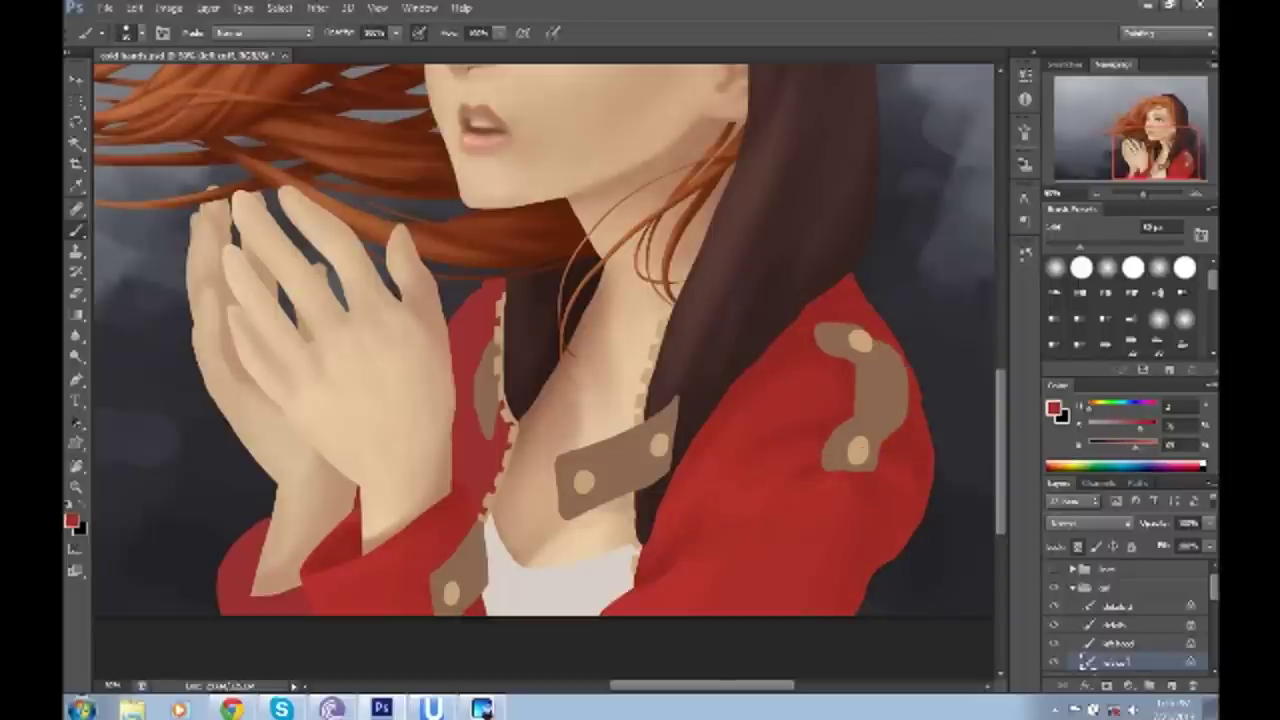
- Deepen shading along the coat's right shoulder, shoulder edge and lower edge
{"action": "left_click_drag", "start_coordinate": [600, 400], "coordinate": [415, 302]}
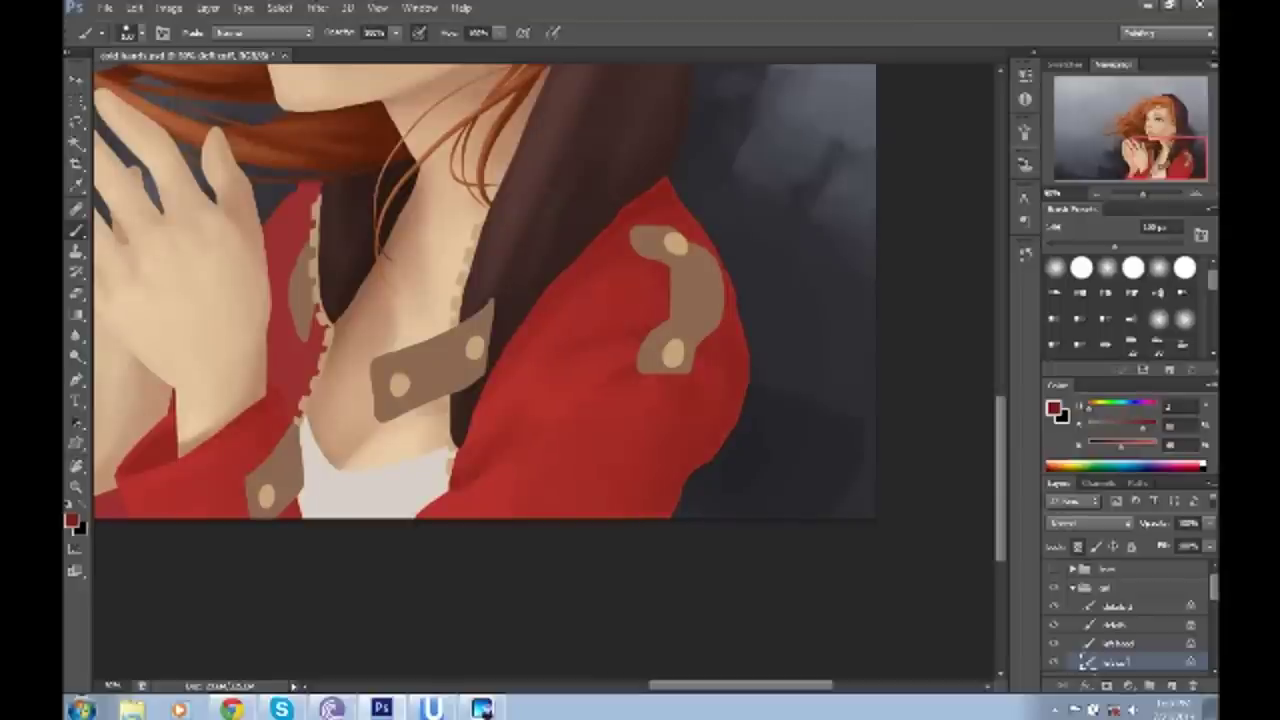
{"action": "left_click_drag", "start_coordinate": [714, 345], "coordinate": [650, 505]}
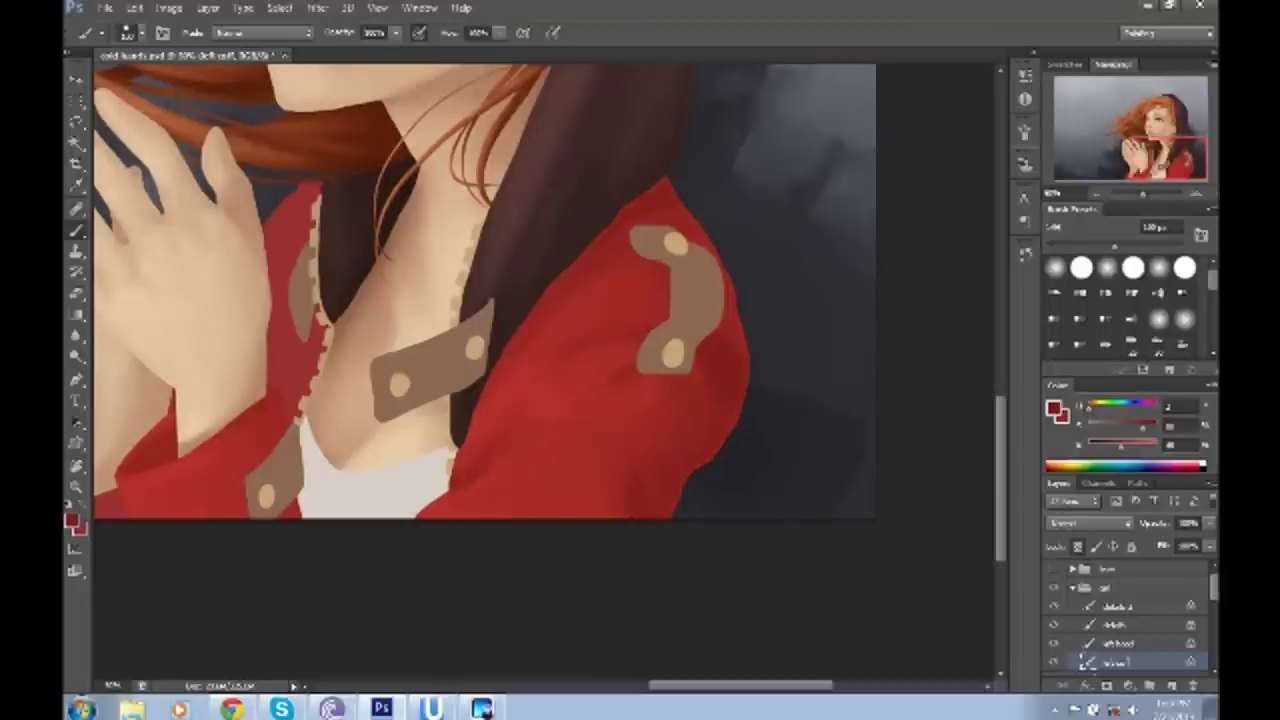
{"action": "left_click_drag", "start_coordinate": [733, 275], "coordinate": [742, 355]}
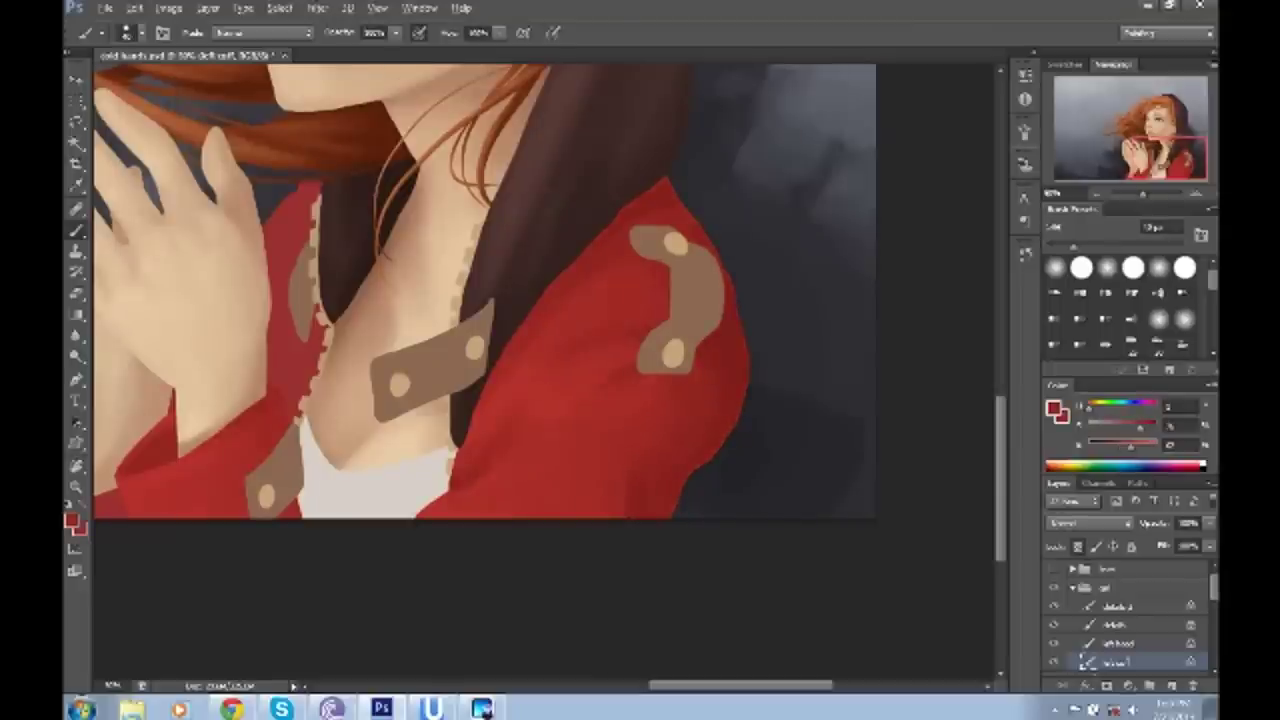
{"action": "key", "text": "ctrl+plus"}
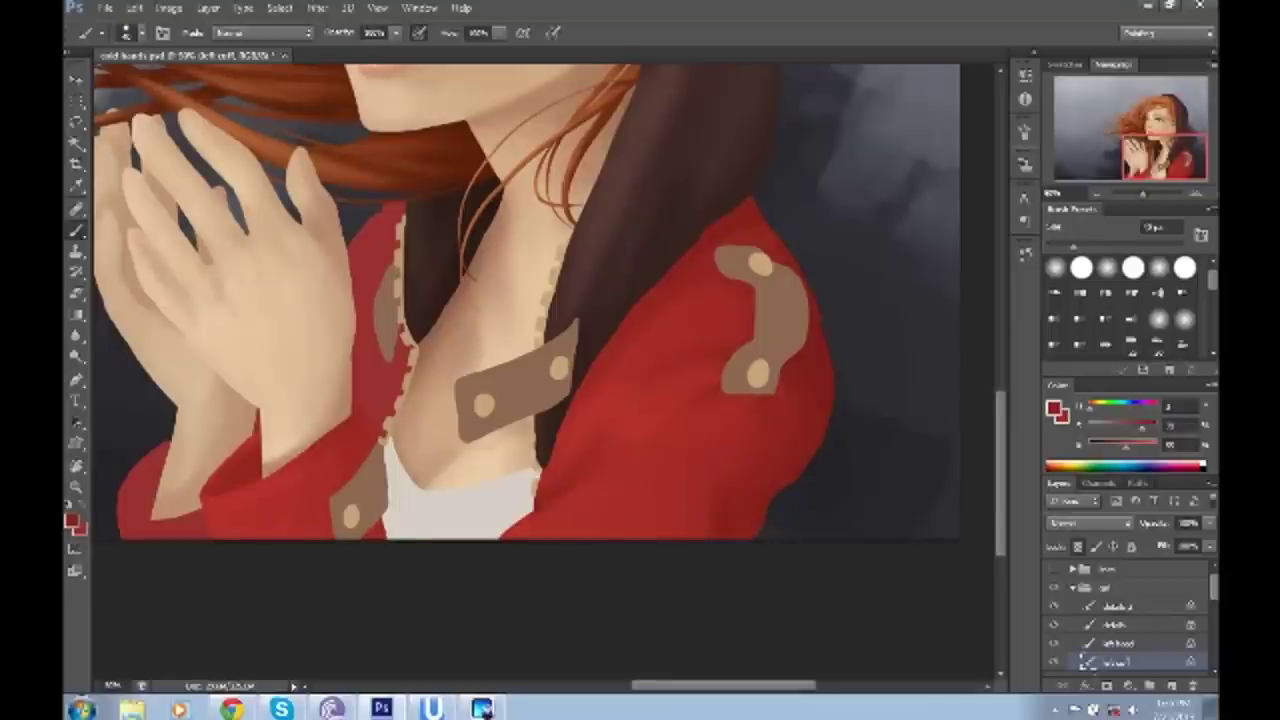
{"action": "left_click_drag", "start_coordinate": [1125, 445], "coordinate": [1128, 445]}
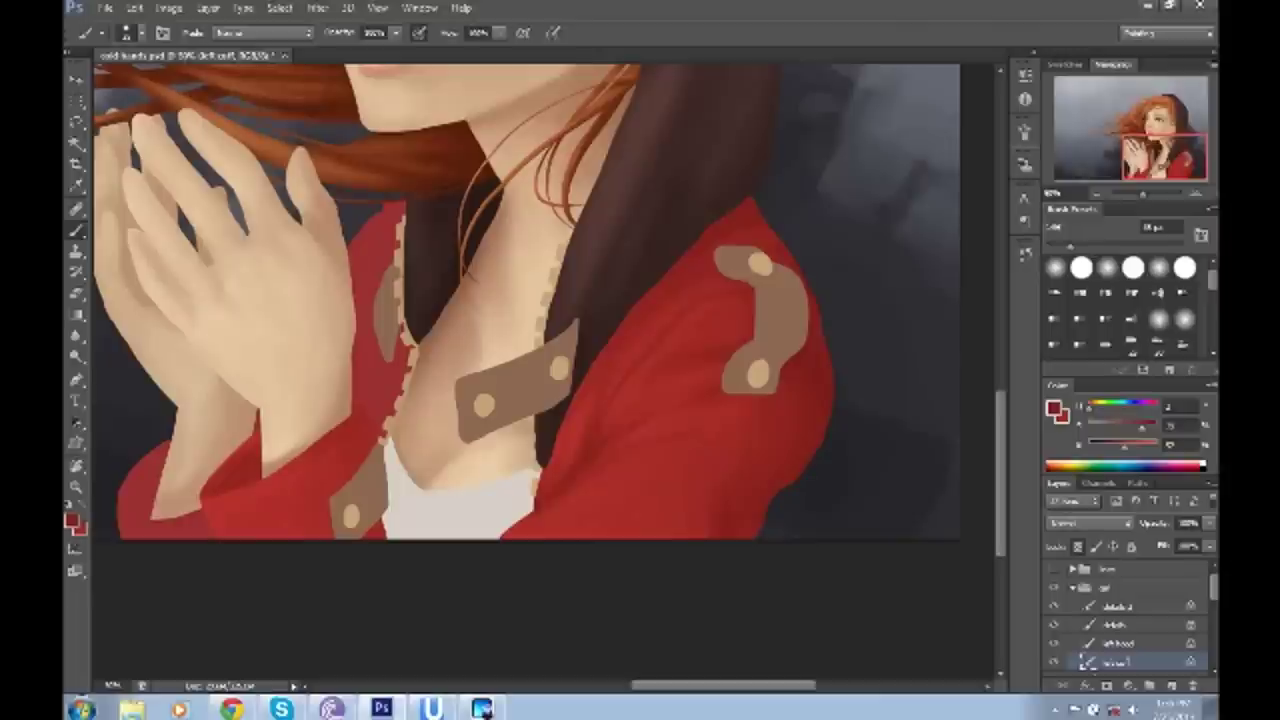
{"action": "key", "text": "bracketright"}
{"action": "key", "text": "bracketleft"}
{"action": "scroll", "coordinate": [520, 300], "scroll_direction": "left", "scroll_amount": 3}
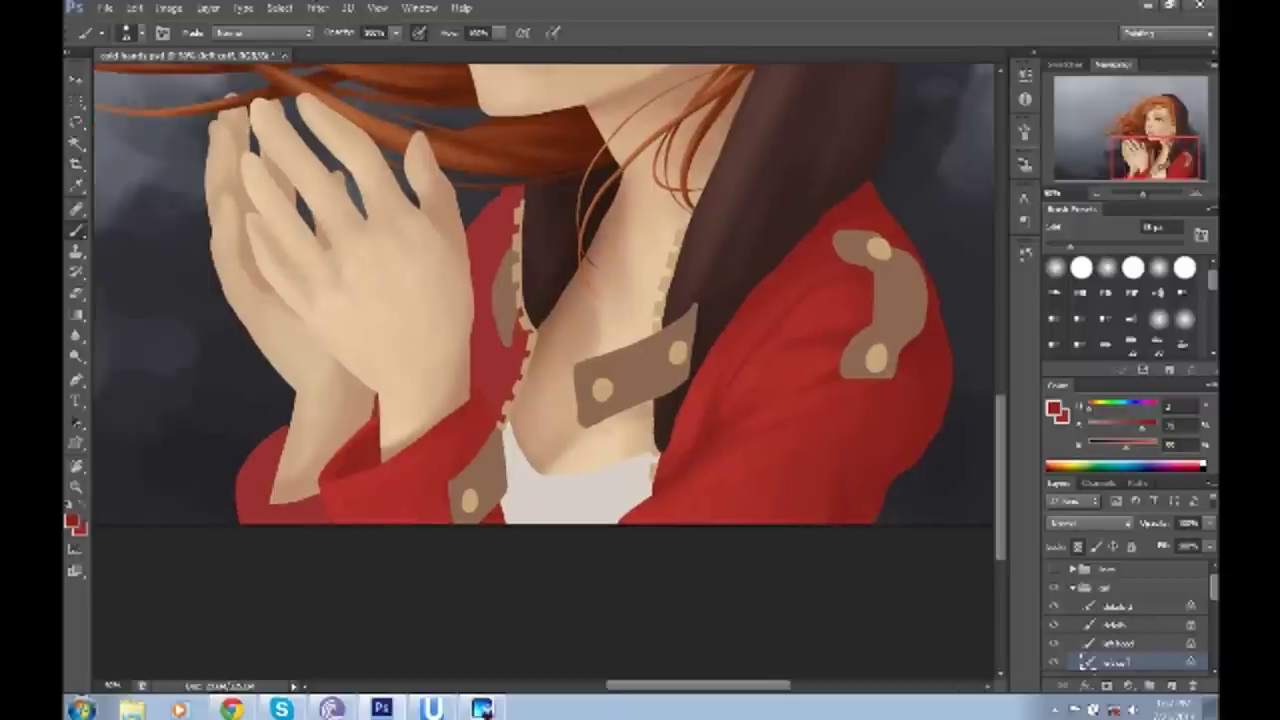
- Choose a deeper red in the Color Picker and shade the sleeve cuff near the wrist
{"action": "key", "text": "i"}
{"action": "left_click", "coordinate": [72, 520]}
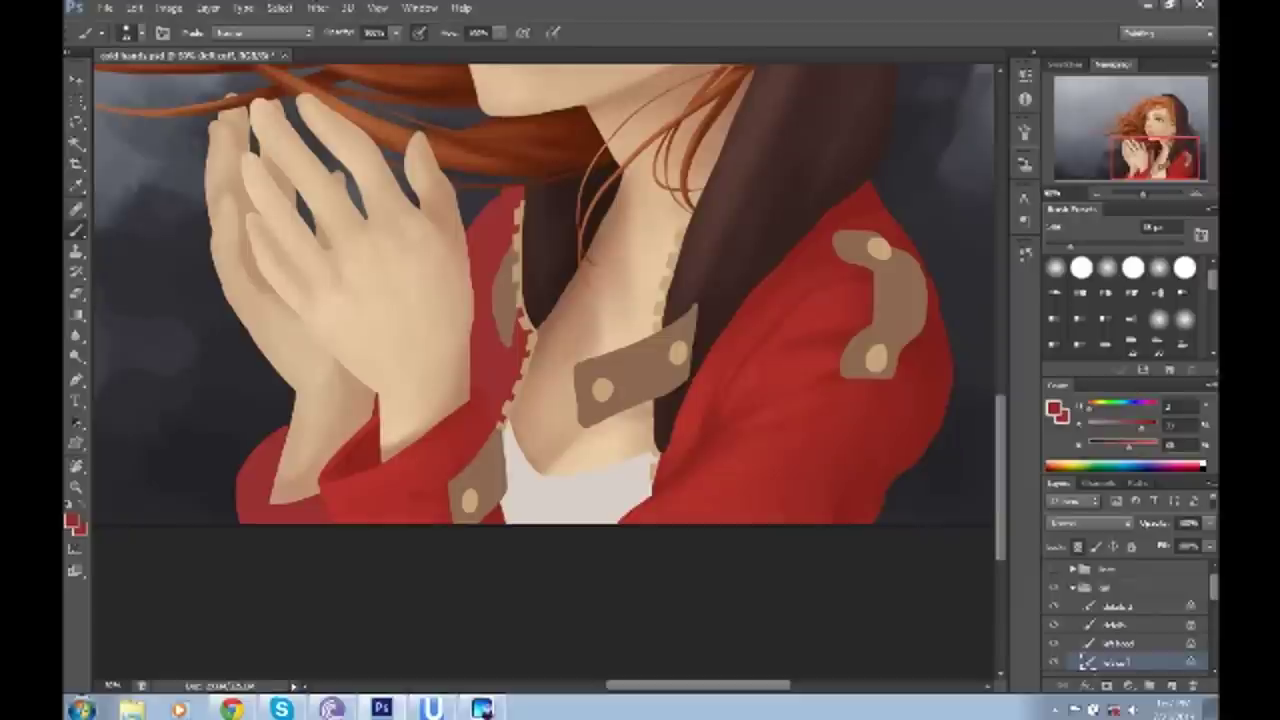
{"action": "left_click", "coordinate": [72, 520]}
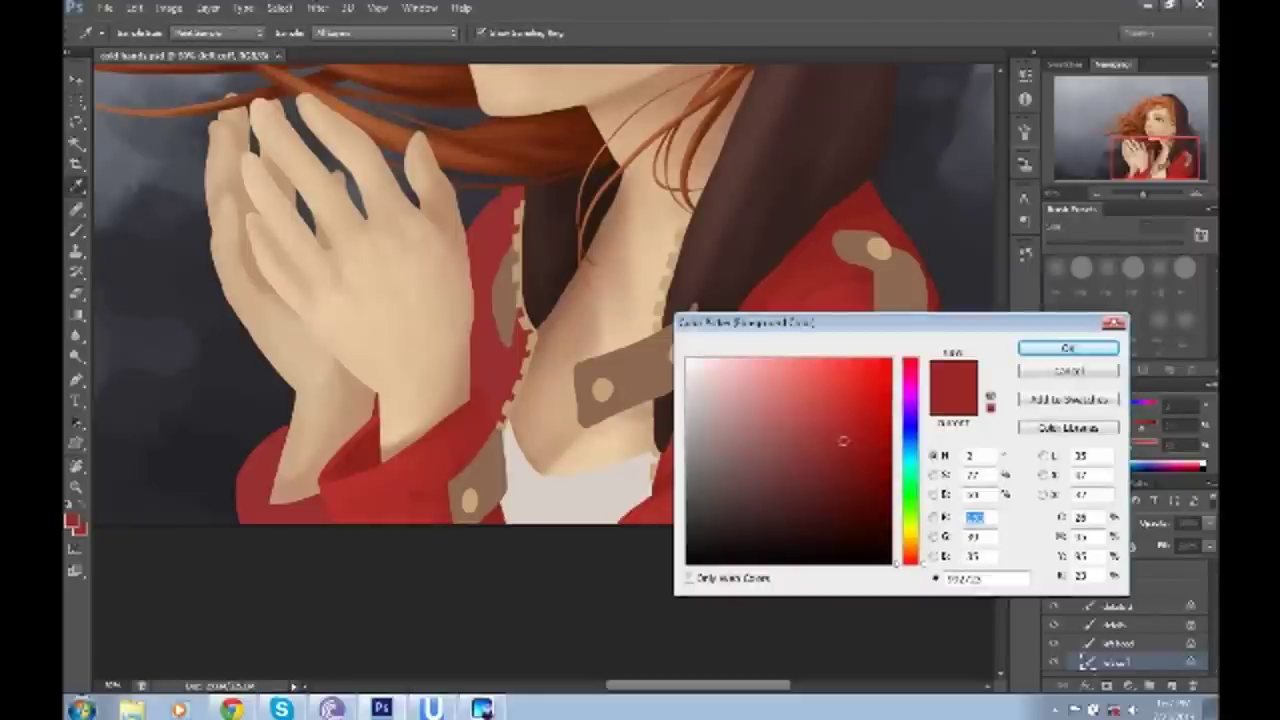
{"action": "key", "text": "Return"}
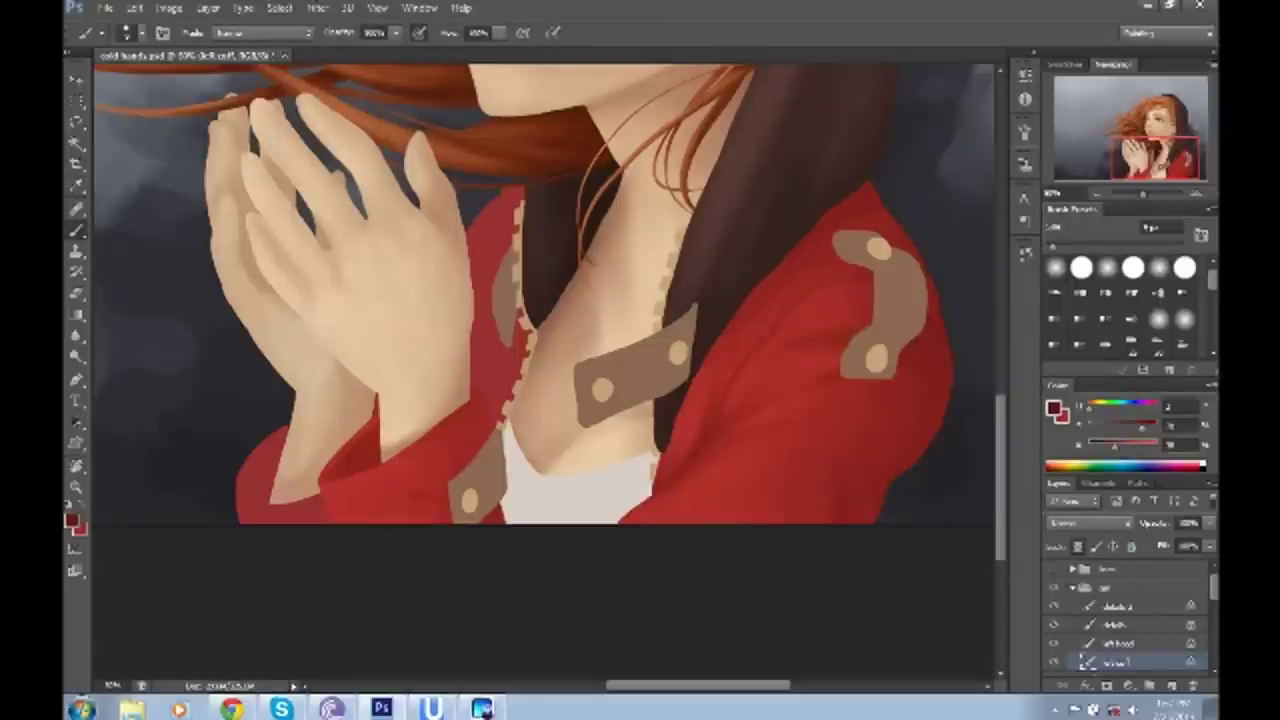
{"action": "key", "text": "bracketright"}
{"action": "left_click_drag", "start_coordinate": [436, 456], "coordinate": [490, 402]}
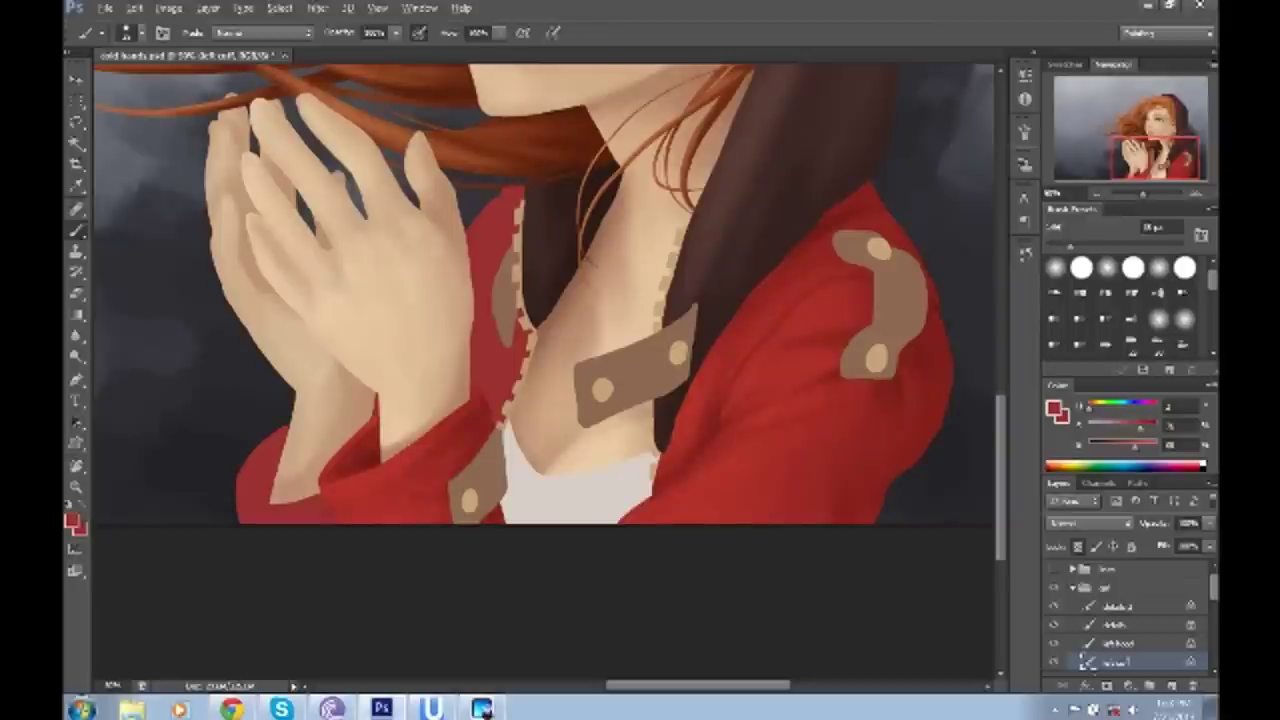
{"action": "scroll", "coordinate": [530, 340], "scroll_direction": "up", "scroll_amount": 3}
- Choose a grey colour and shade the top of the white shirt
{"action": "key", "text": "i"}
{"action": "left_click", "coordinate": [72, 520]}
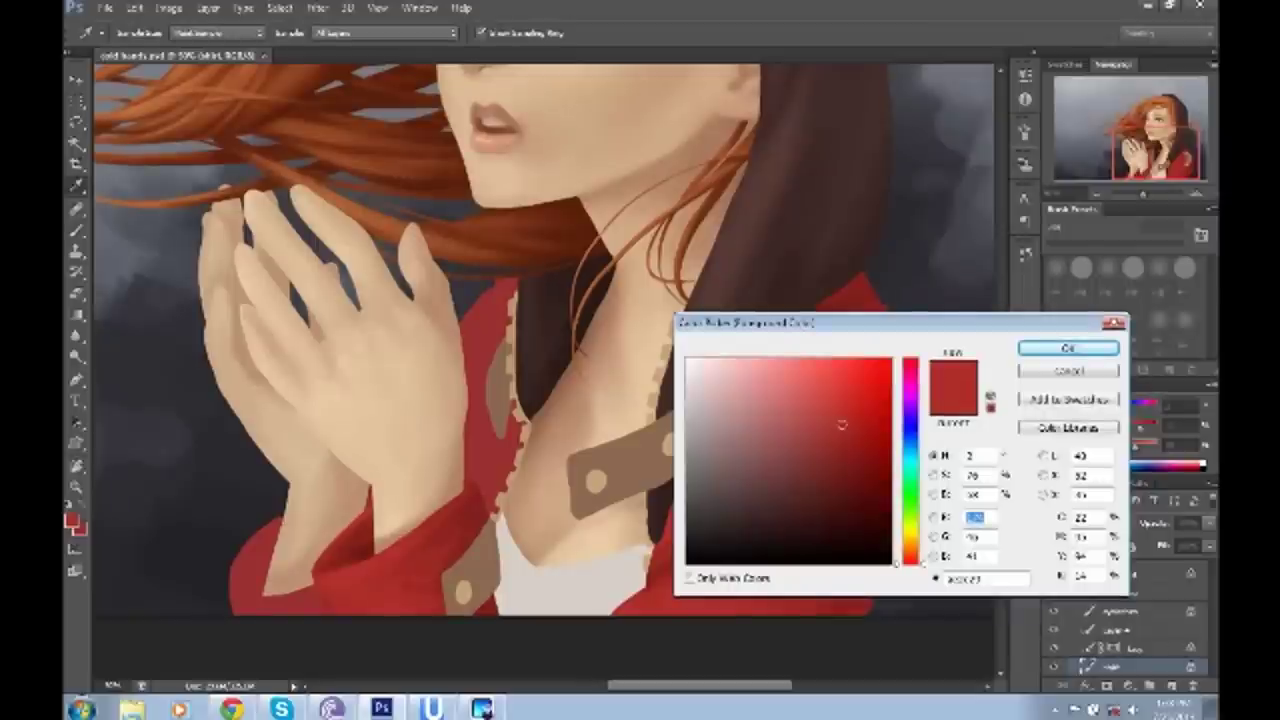
{"action": "key", "text": "Return"}
{"action": "left_click_drag", "start_coordinate": [505, 530], "coordinate": [640, 560]}
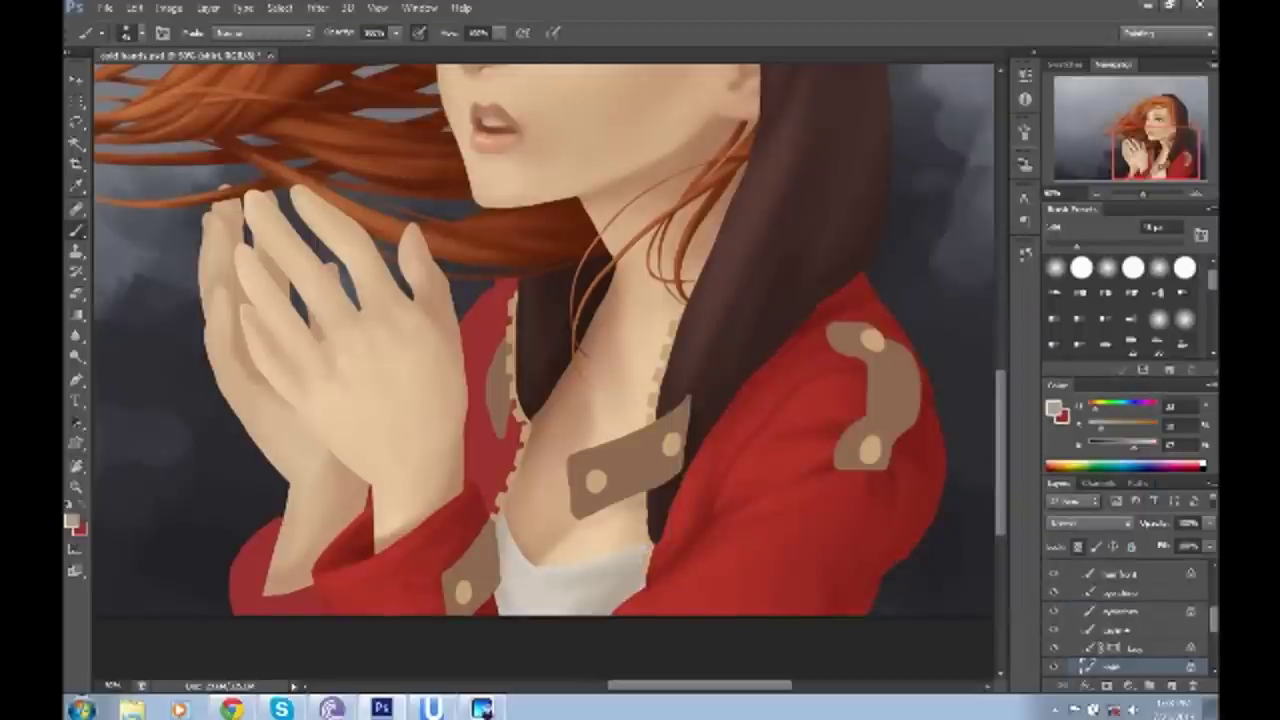
- Tilt the canvas view and paint grey shading across the shirt, darkening its upper edges
{"action": "key", "text": "r"}
{"action": "left_click_drag", "start_coordinate": [600, 450], "coordinate": [640, 420]}
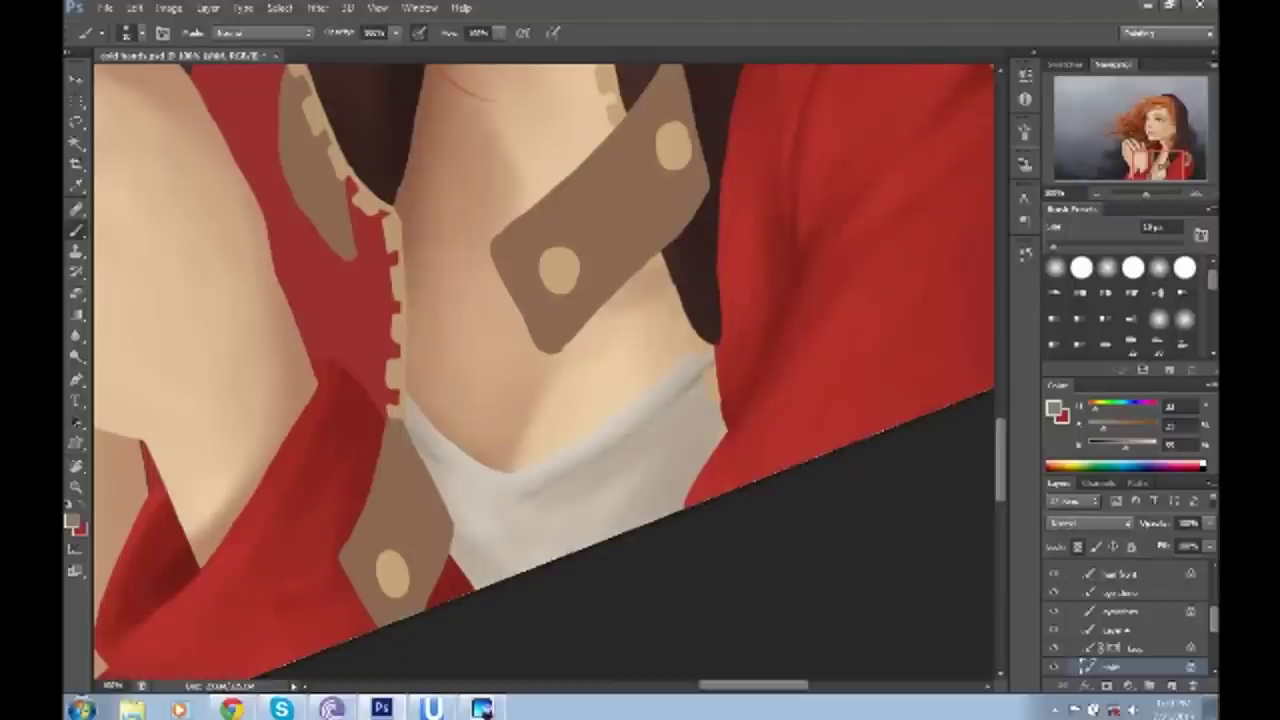
{"action": "left_click_drag", "start_coordinate": [445, 472], "coordinate": [635, 505]}
{"action": "left_click_drag", "start_coordinate": [712, 398], "coordinate": [552, 534]}
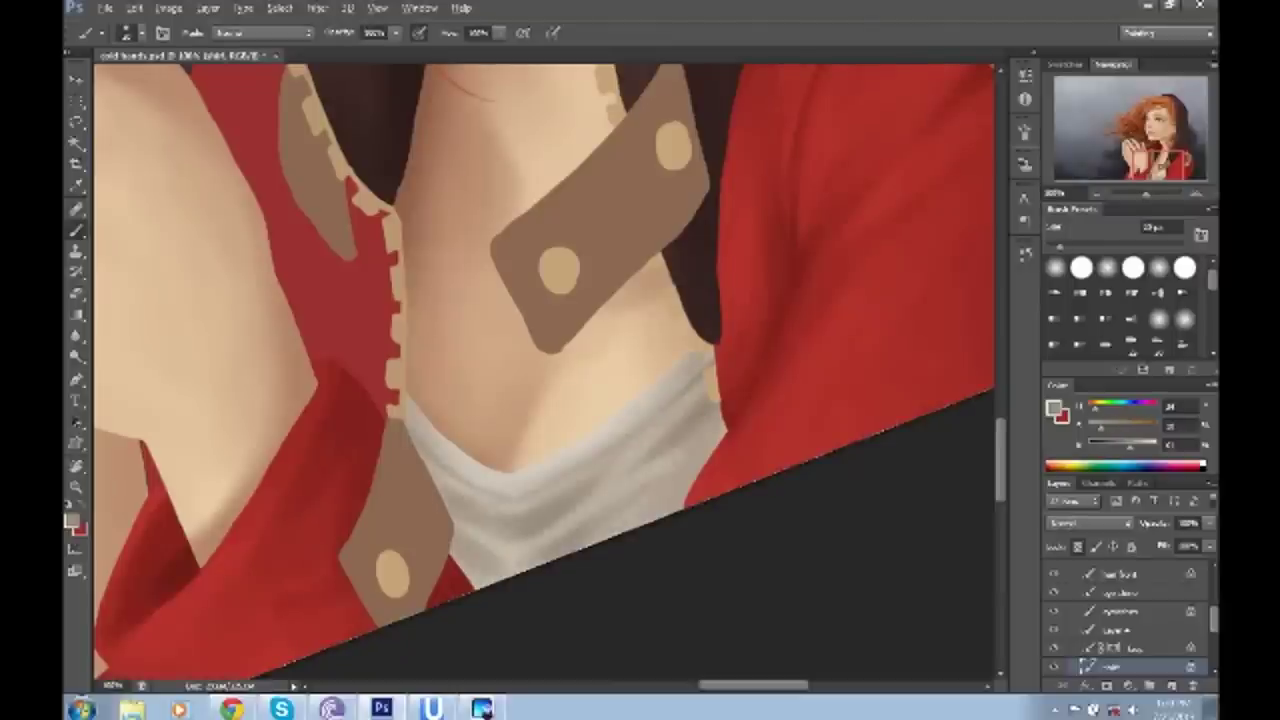
{"action": "left_click_drag", "start_coordinate": [708, 358], "coordinate": [678, 386]}
{"action": "left_click_drag", "start_coordinate": [410, 400], "coordinate": [440, 452]}
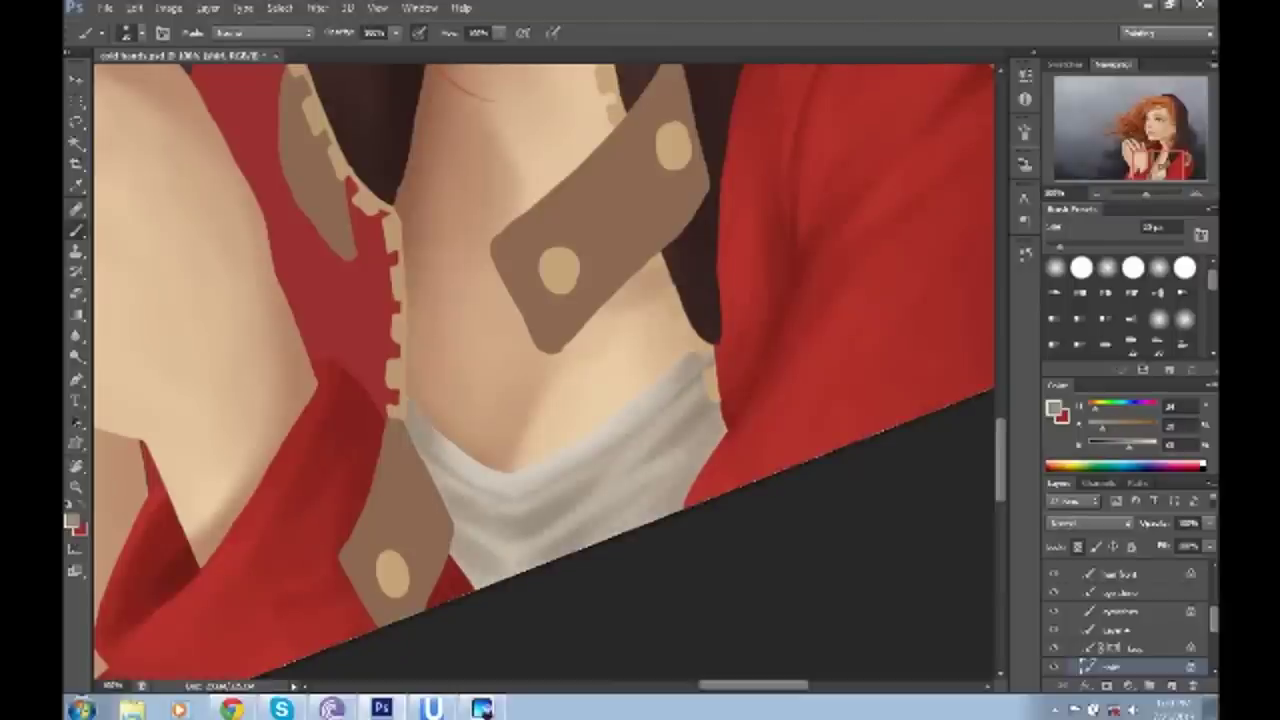
- Deepen the shadow in the shirt's fold with a smaller brush, sampling a darker grey
{"action": "key", "text": "bracketleft"}
{"action": "key", "text": "bracketleft"}
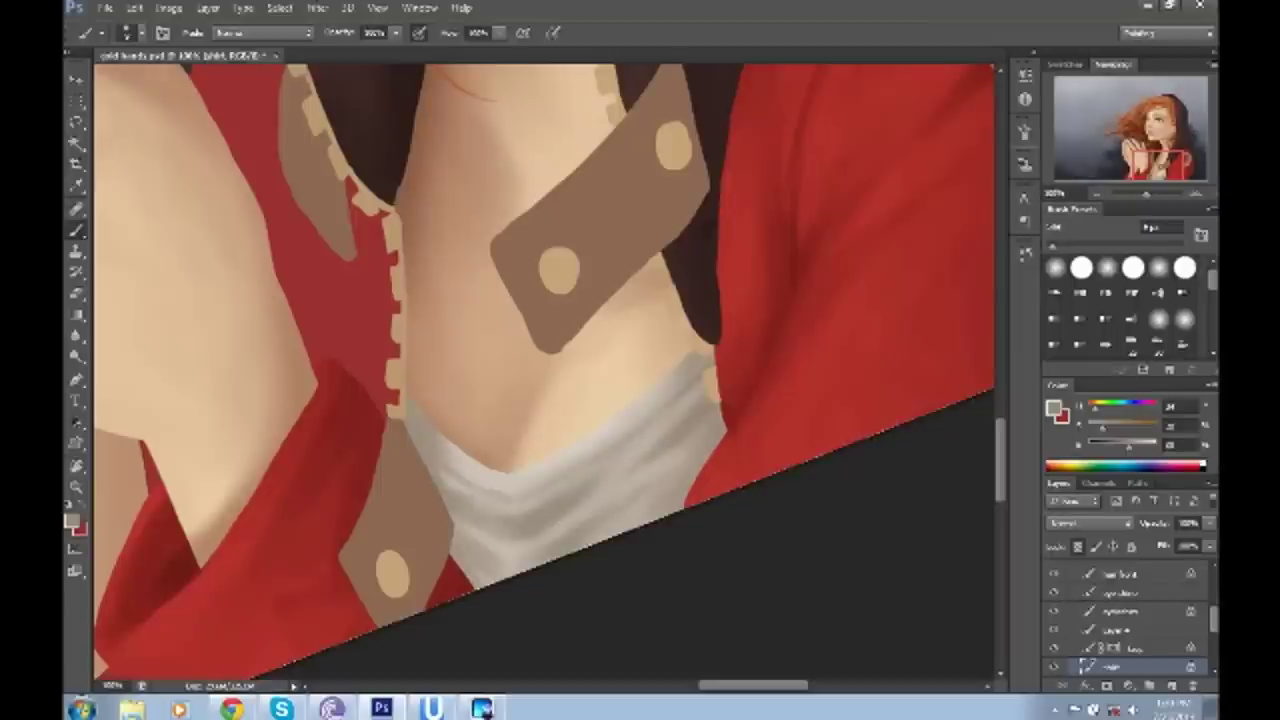
{"action": "mouse_move", "coordinate": [452, 450]}
{"action": "left_mouse_down"}
{"action": "mouse_move", "coordinate": [570, 468]}
{"action": "mouse_move", "coordinate": [512, 492]}
{"action": "mouse_move", "coordinate": [480, 482]}
{"action": "left_mouse_up"}
{"action": "left_click", "coordinate": [500, 470], "text": "alt"}
{"action": "left_click", "coordinate": [470, 480], "text": "alt"}
- Paint short grey ribbing lines along the neckline and the shirt's upper-right edge
{"action": "left_click_drag", "start_coordinate": [498, 467], "coordinate": [500, 486]}
{"action": "left_click_drag", "start_coordinate": [520, 468], "coordinate": [522, 494]}
{"action": "left_click_drag", "start_coordinate": [538, 466], "coordinate": [537, 484]}
{"action": "mouse_move", "coordinate": [555, 463]}
{"action": "left_mouse_down"}
{"action": "mouse_move", "coordinate": [553, 478]}
{"action": "mouse_move", "coordinate": [584, 462]}
{"action": "left_mouse_up"}
{"action": "left_click_drag", "start_coordinate": [605, 438], "coordinate": [609, 450]}
{"action": "left_click_drag", "start_coordinate": [628, 422], "coordinate": [632, 434]}
{"action": "left_click_drag", "start_coordinate": [650, 408], "coordinate": [654, 420]}
{"action": "left_click_drag", "start_coordinate": [672, 392], "coordinate": [676, 404]}
{"action": "left_click_drag", "start_coordinate": [695, 370], "coordinate": [699, 382]}
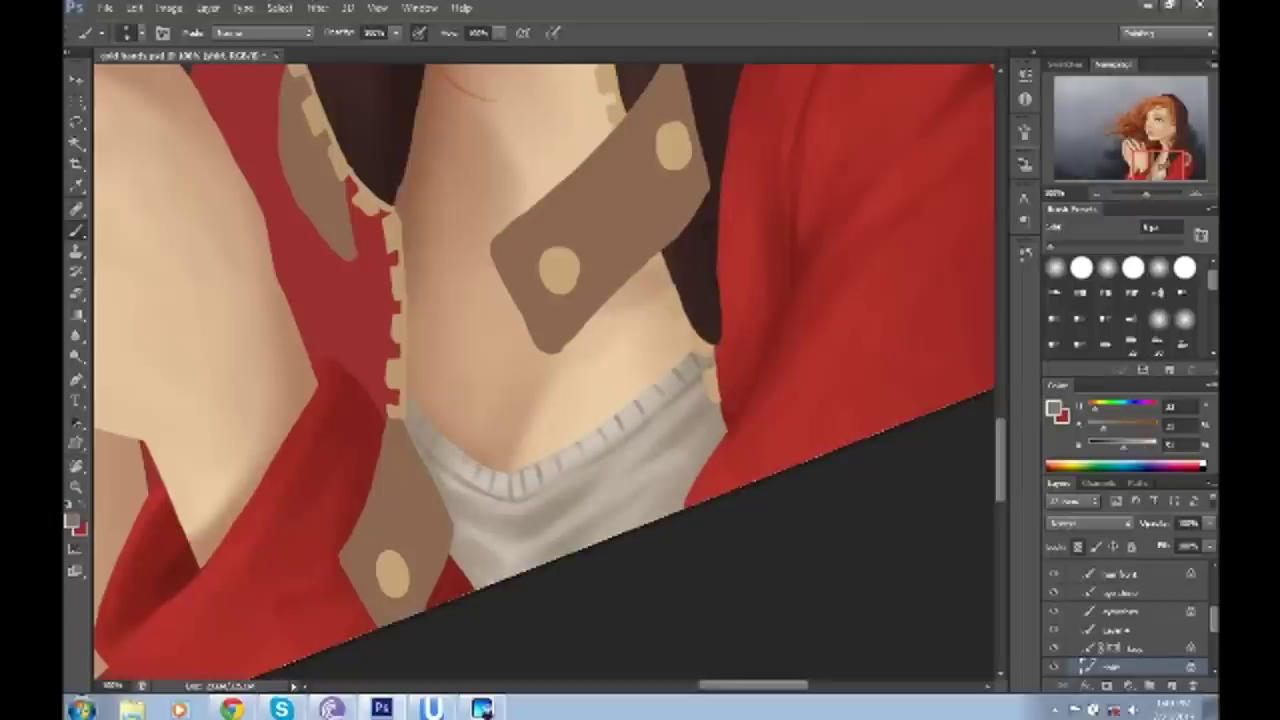
- Enlarge the brush and zoom out to view the whole figure
{"action": "scroll", "coordinate": [545, 370], "scroll_direction": "right", "scroll_amount": 1}
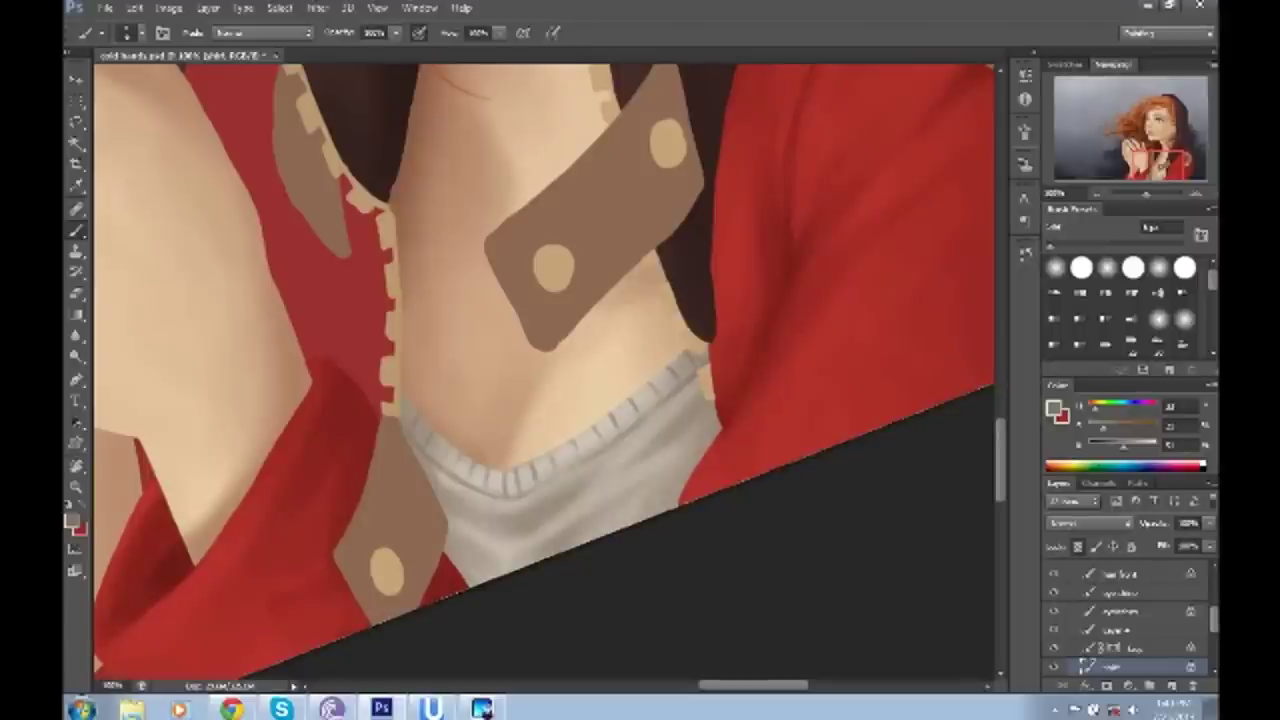
{"action": "key", "text": "bracketright"}
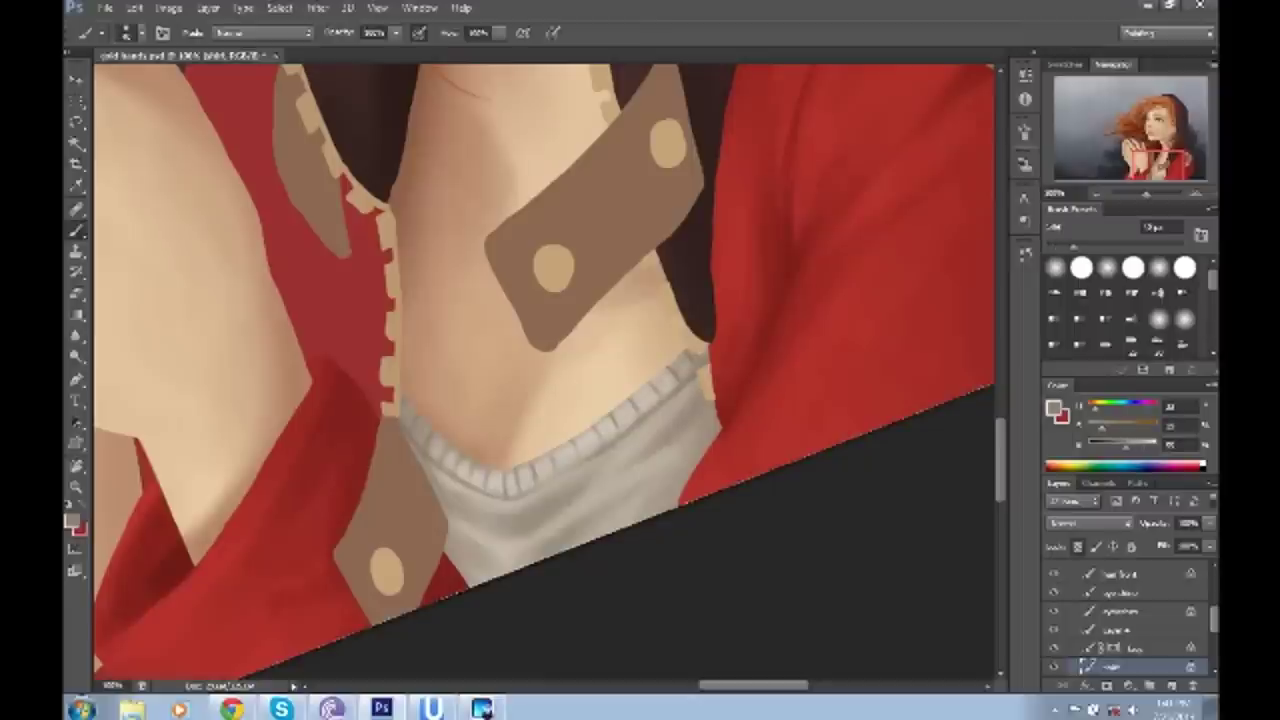
{"action": "key", "text": "ctrl+minus"}
{"action": "key", "text": "ctrl+minus"}
{"action": "key", "text": "ctrl+minus"}
{"action": "scroll", "coordinate": [530, 340], "scroll_direction": "up", "scroll_amount": 3}
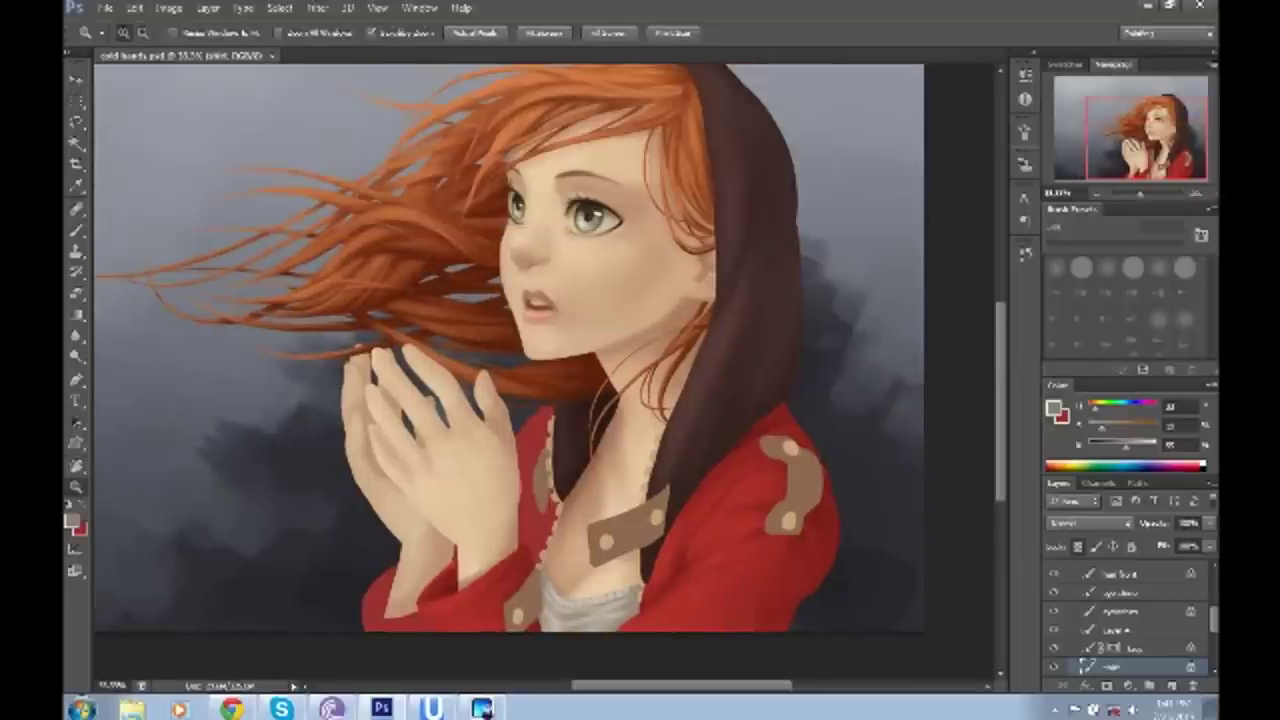
{"action": "scroll", "coordinate": [516, 366], "scroll_direction": "up", "scroll_amount": 1}
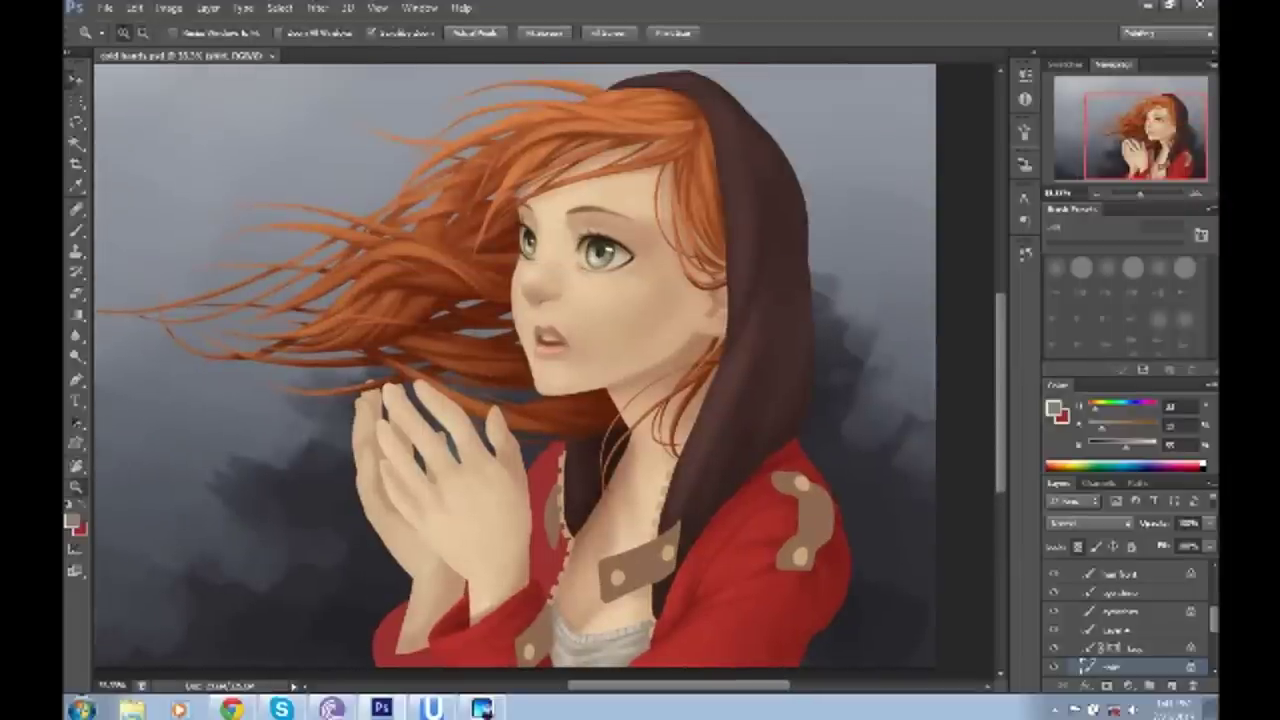